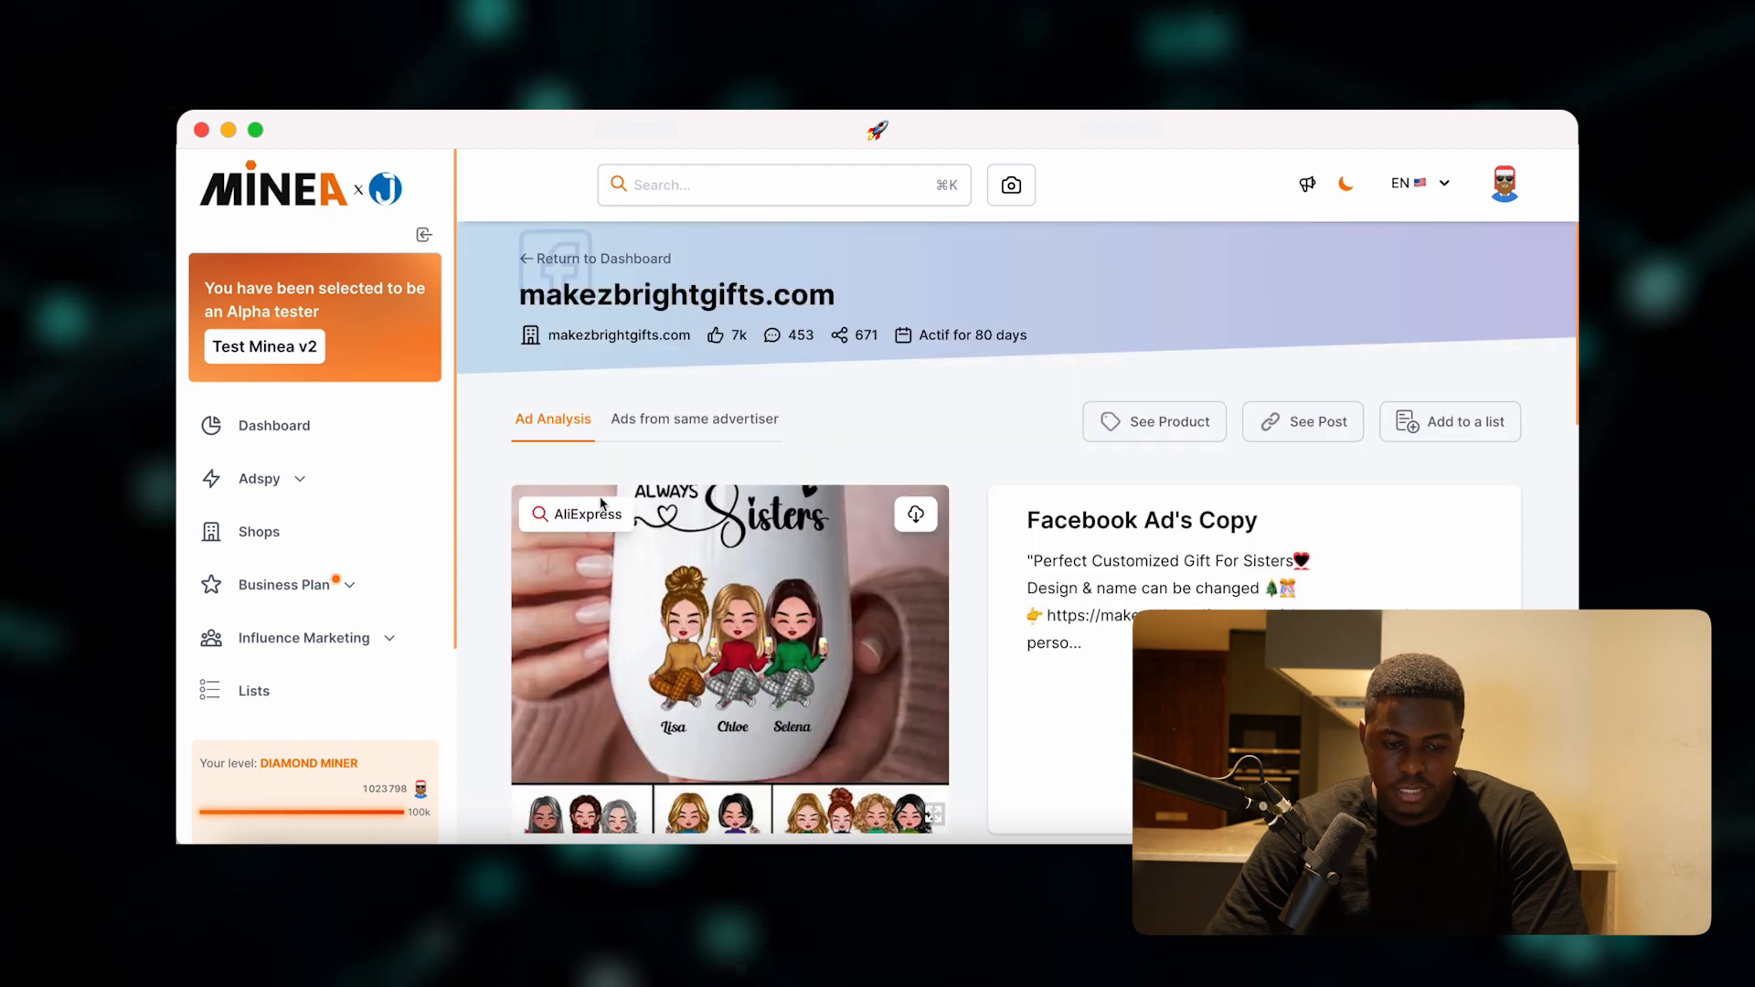
- Examine the makezbrightgifts.com Facebook ad's engagement figures and ad copy
scroll(604, 537, down, 1)
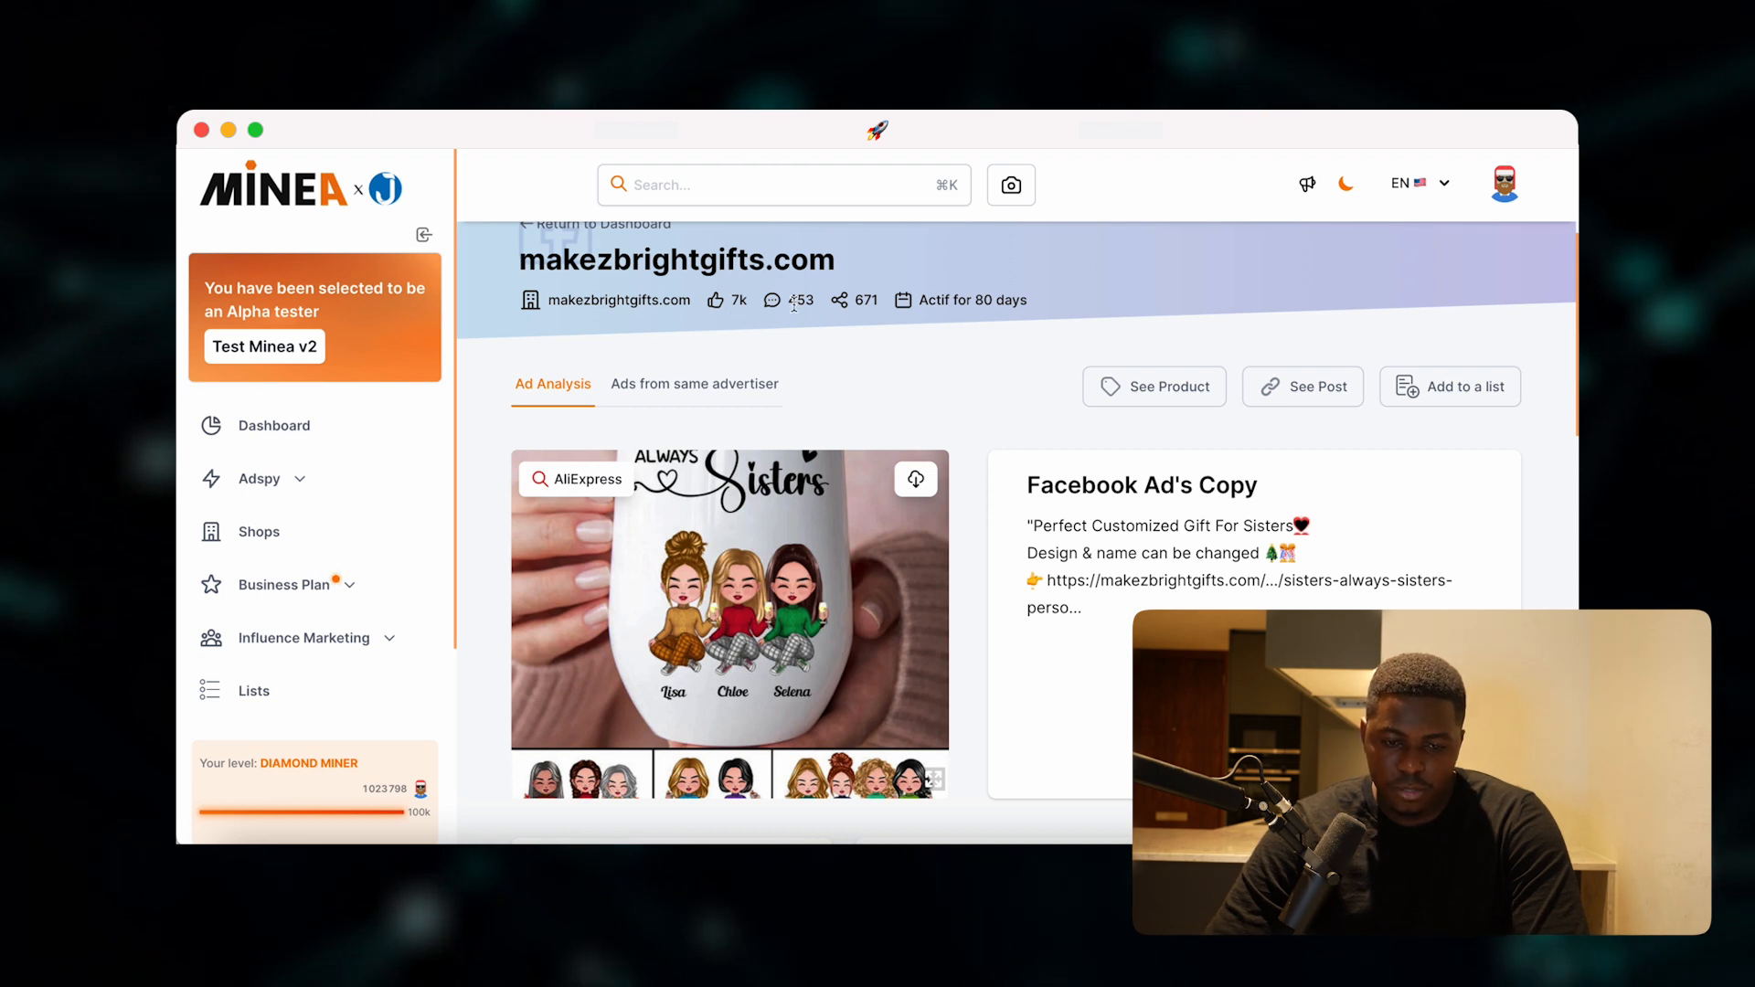
scroll(805, 443, up, 1)
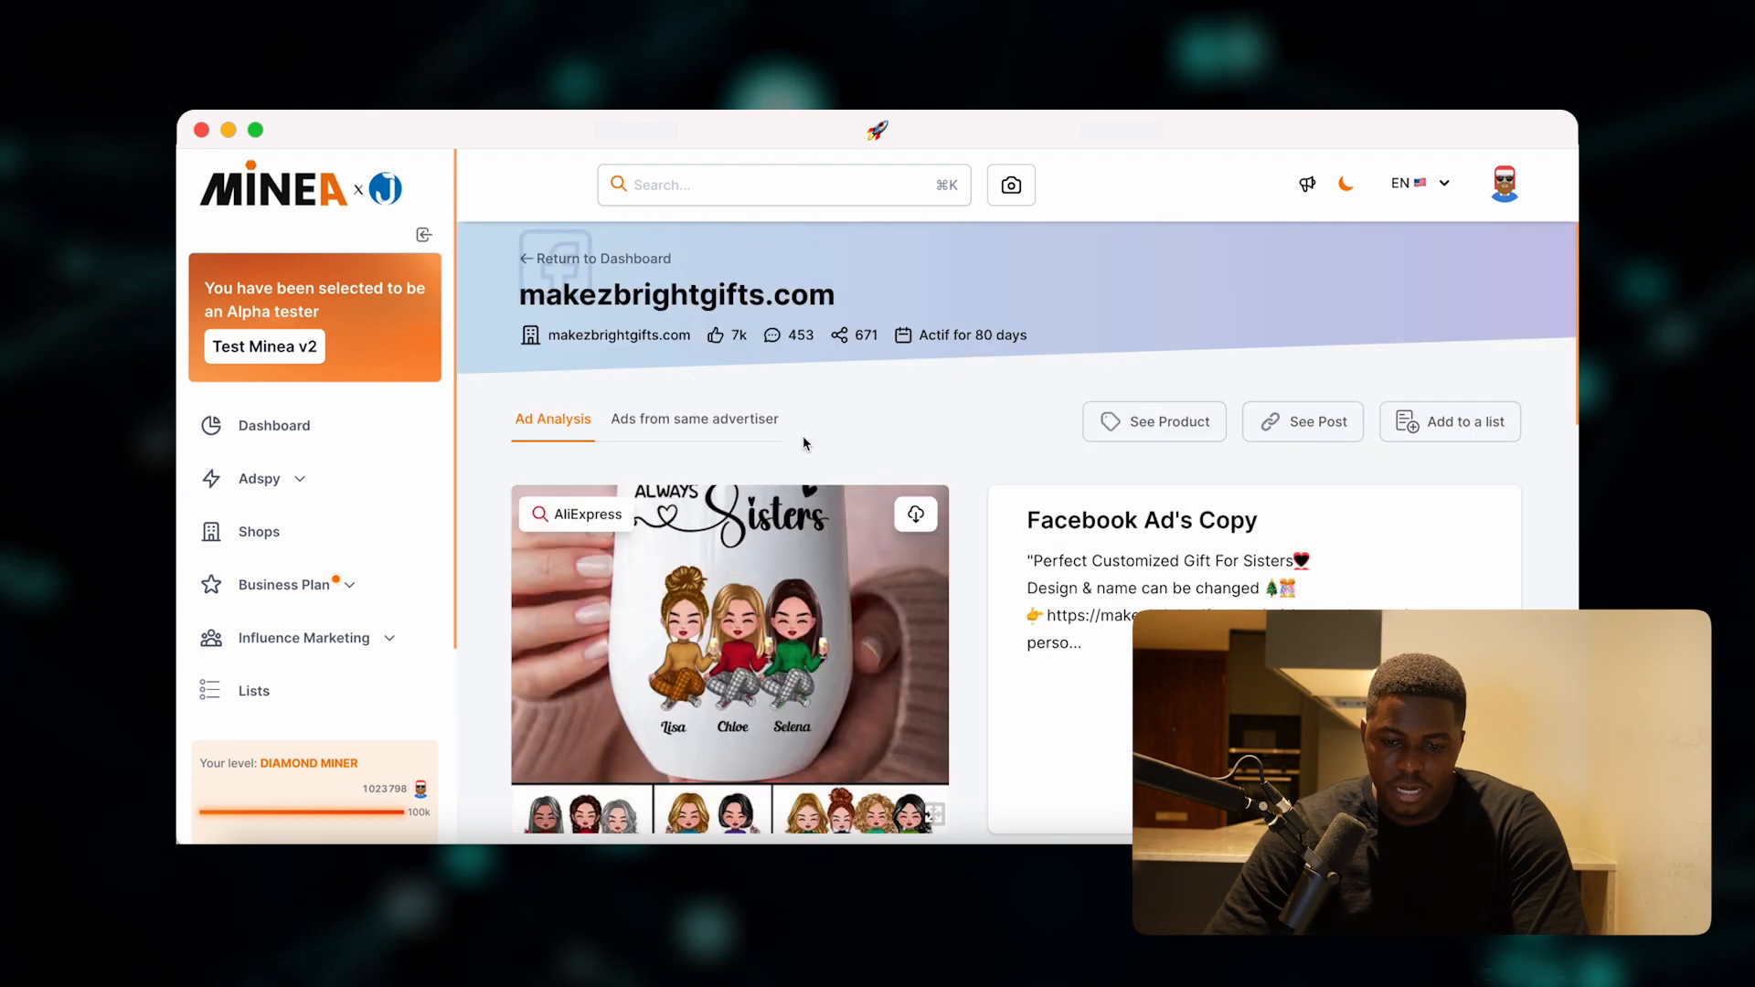
scroll(804, 443, down, 10)
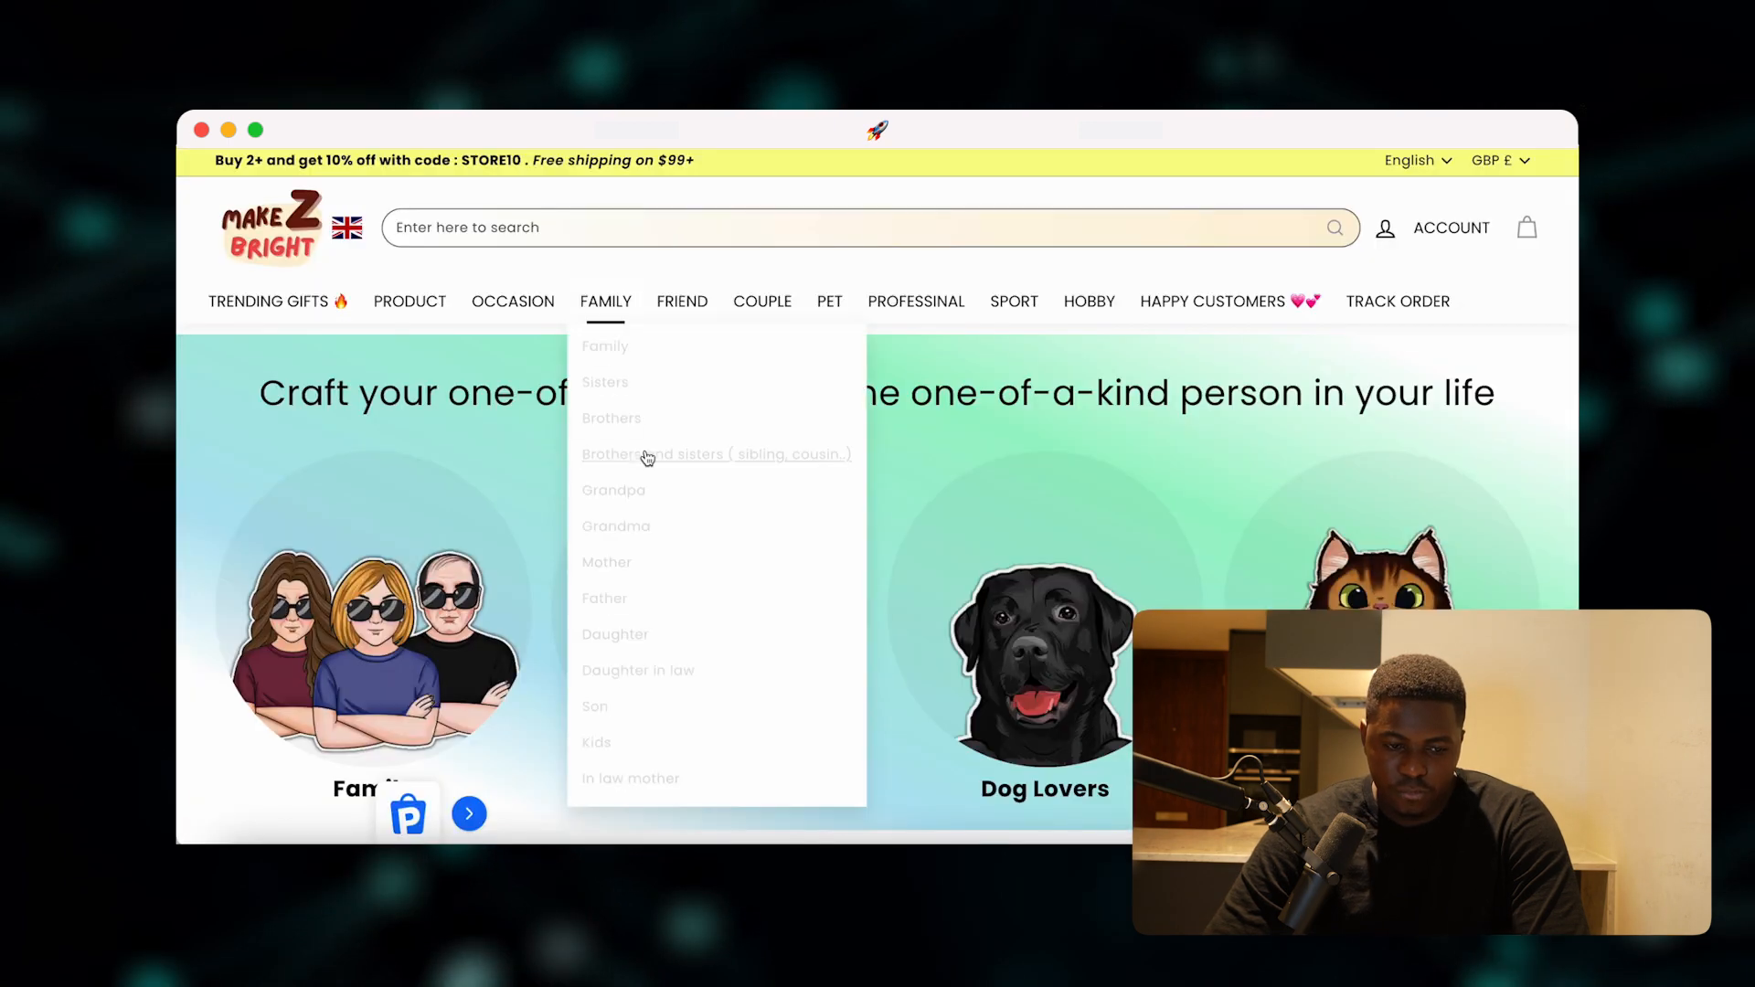
- Browse the Make Z Bright store's family category and search results for "family" to review its personalized products
scroll(454, 266, down, 2)
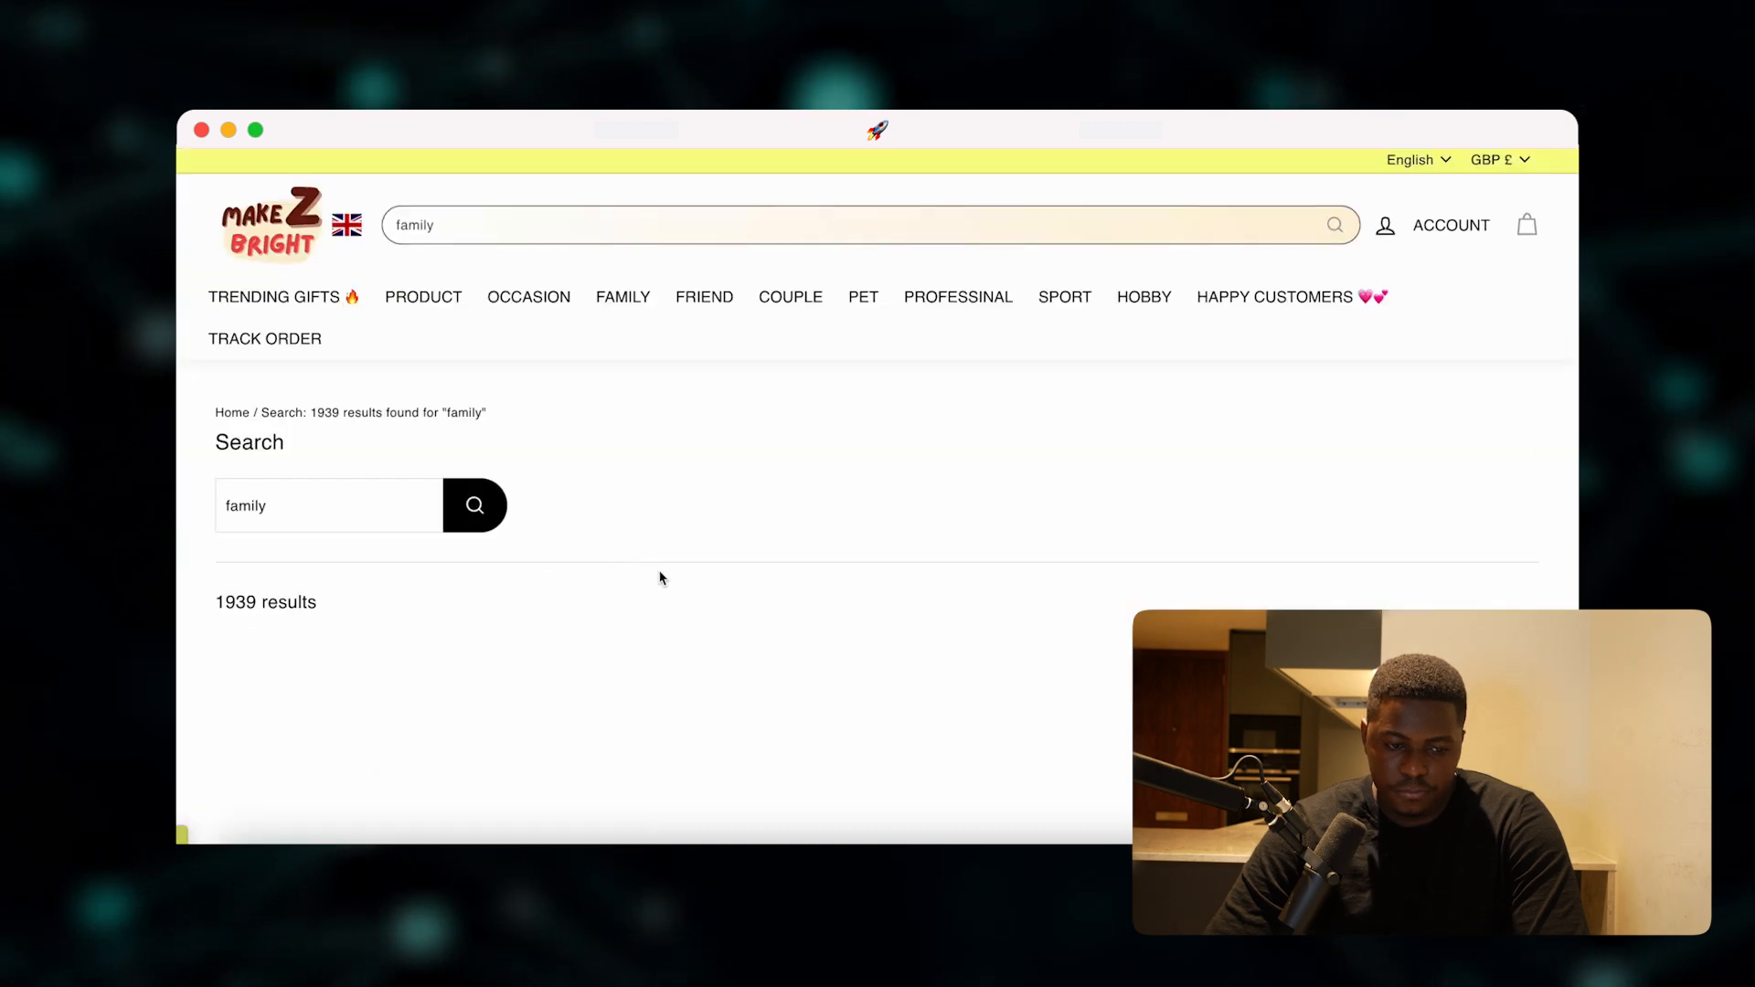
scroll(1030, 223, down, 5)
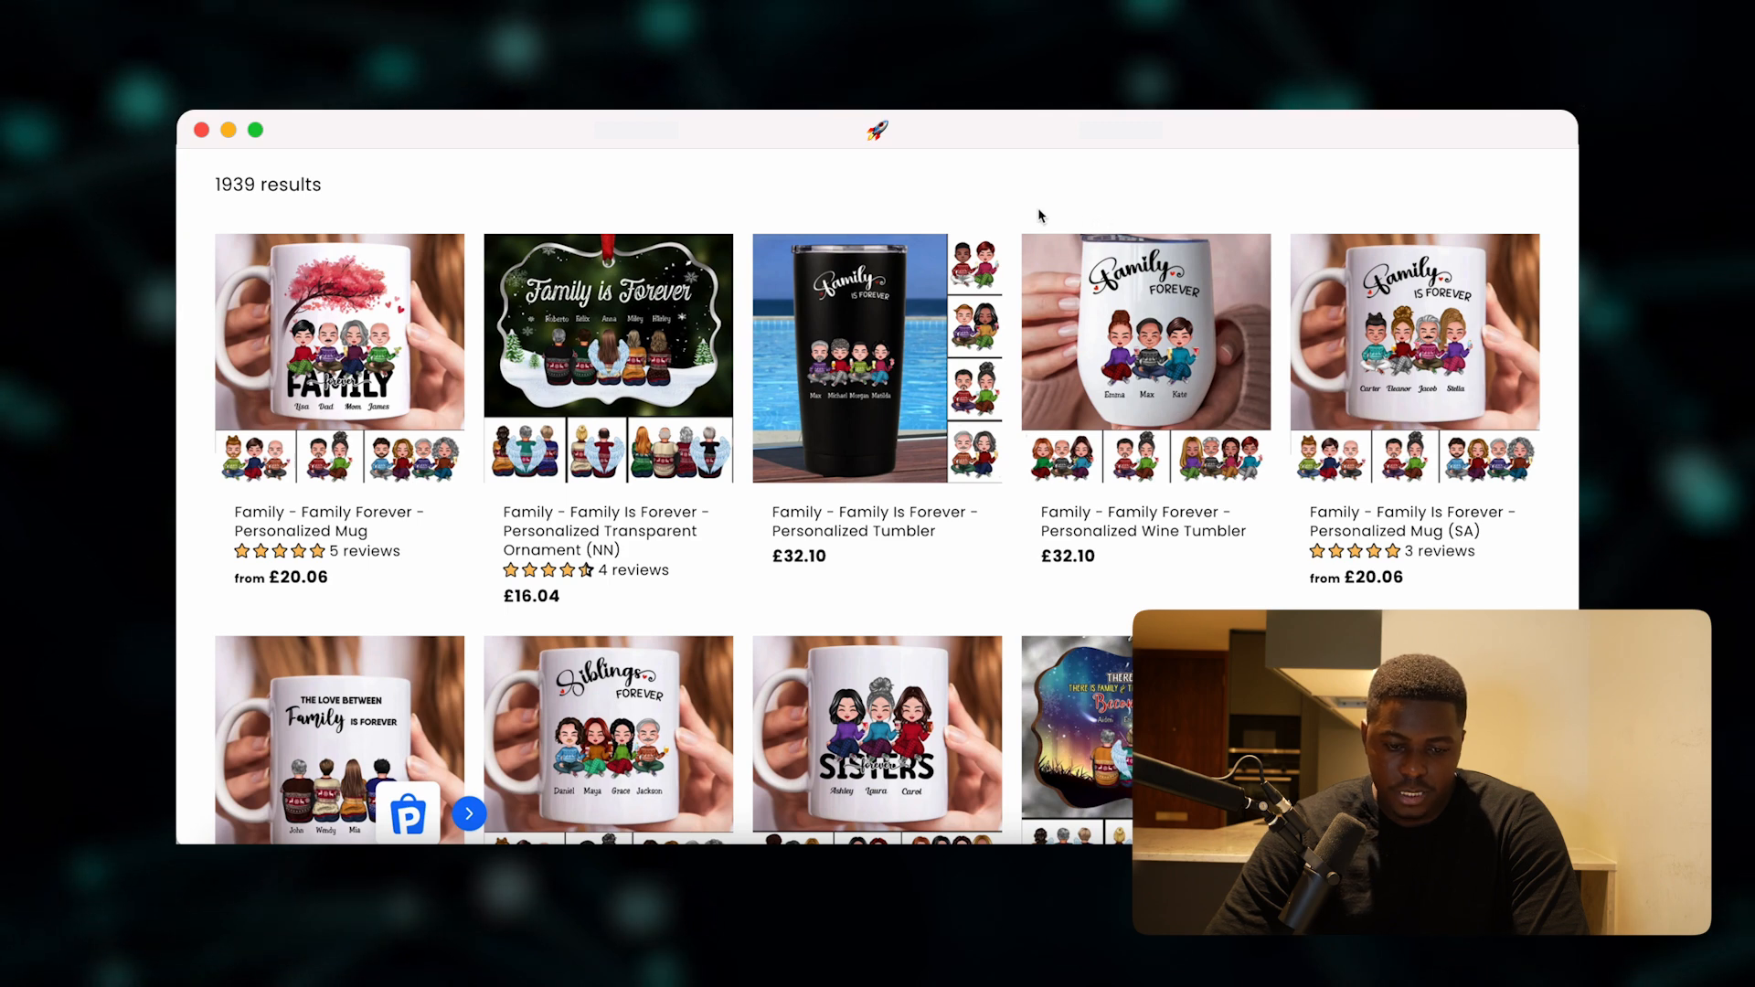
scroll(1047, 215, down, 10)
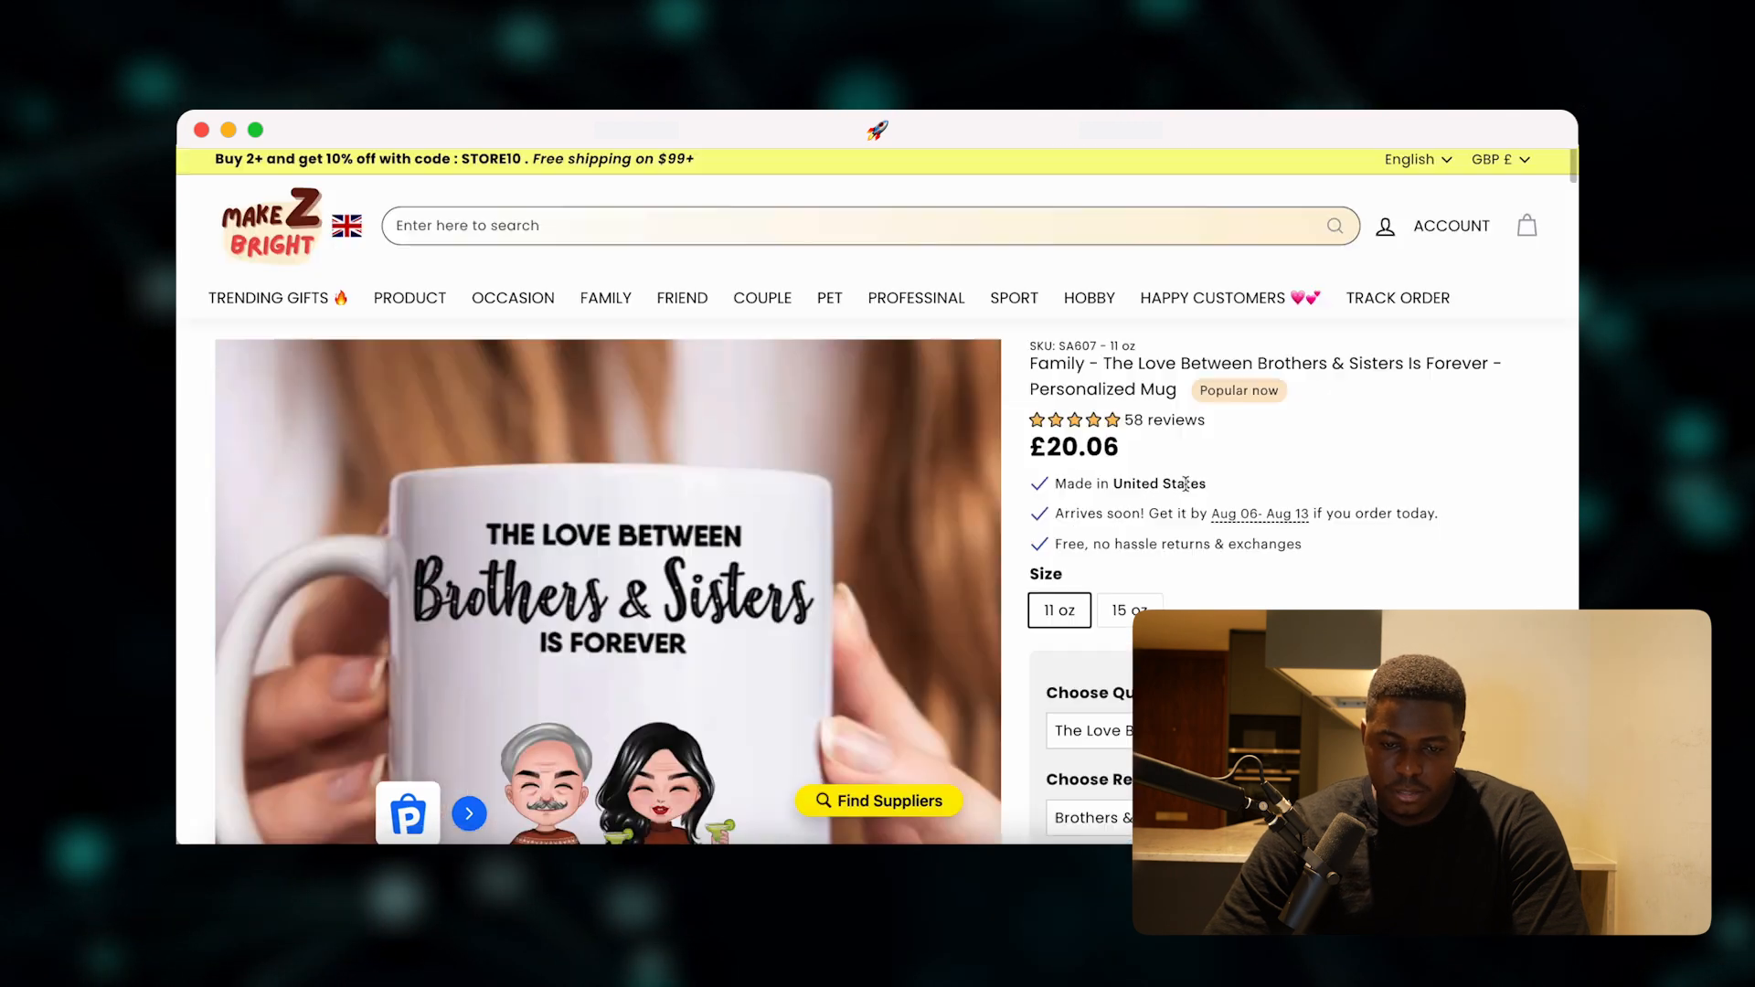
- Compare the two sizes of the Brothers & Sisters personalized mug and select 15 oz
scroll(1183, 480, down, 1)
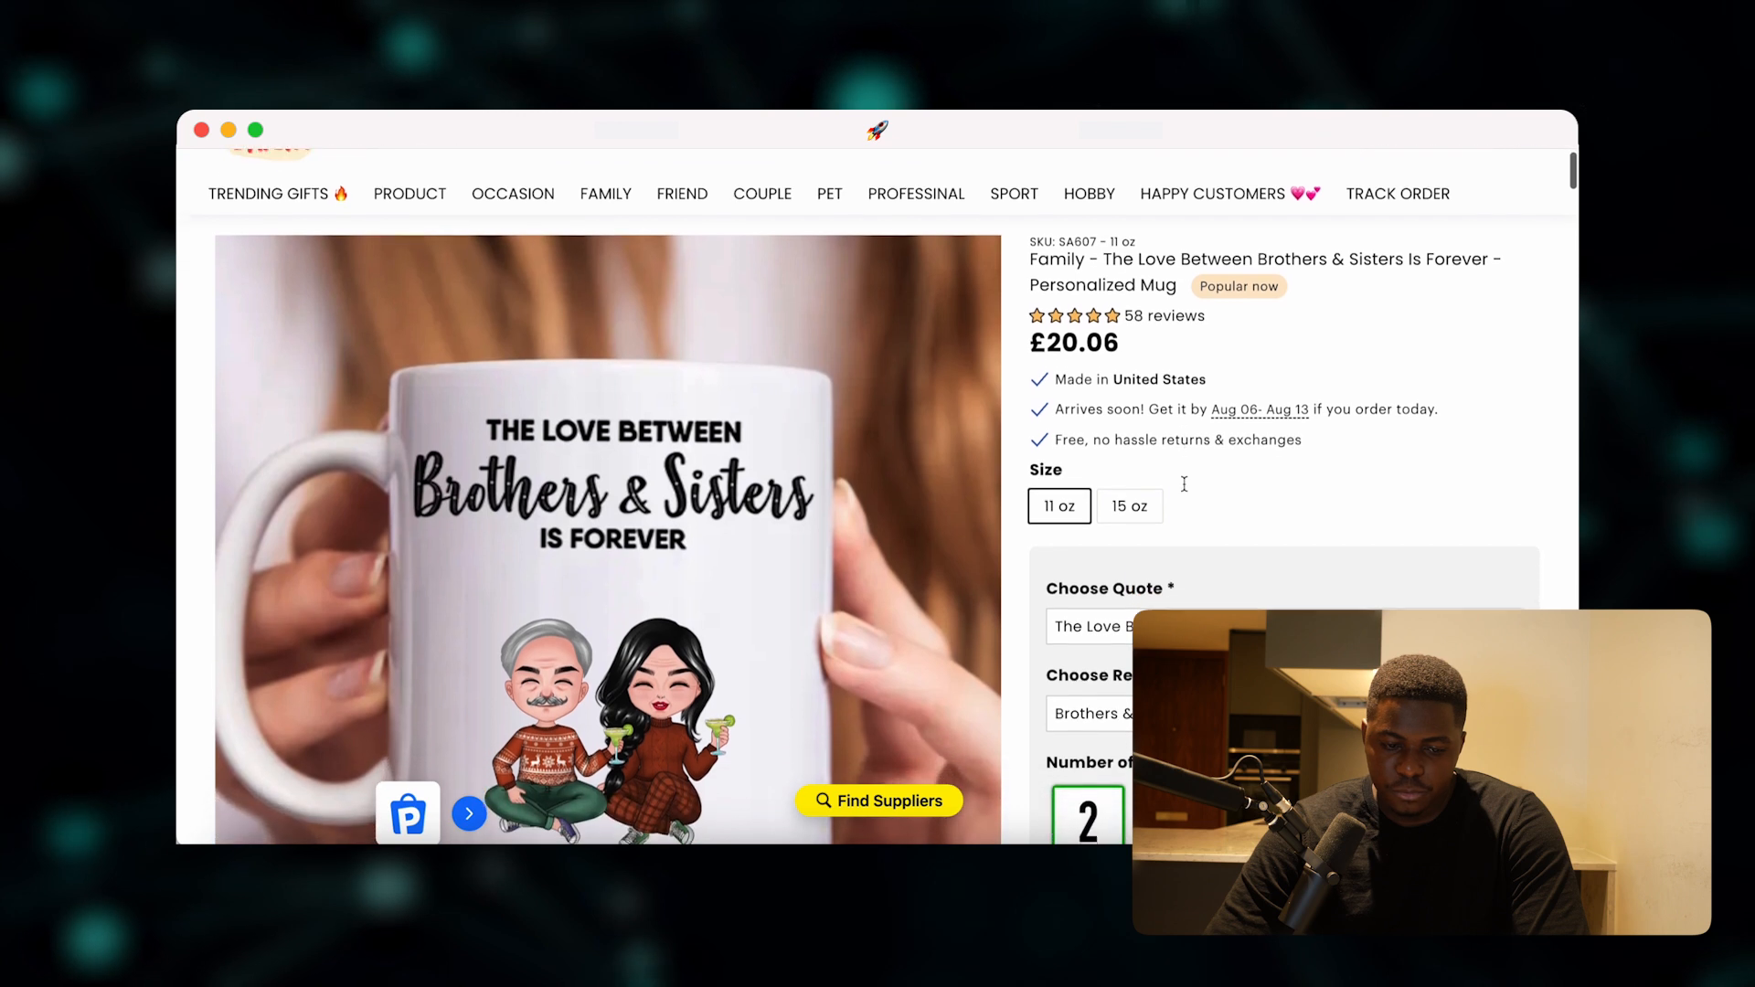
scroll(1142, 393, down, 3)
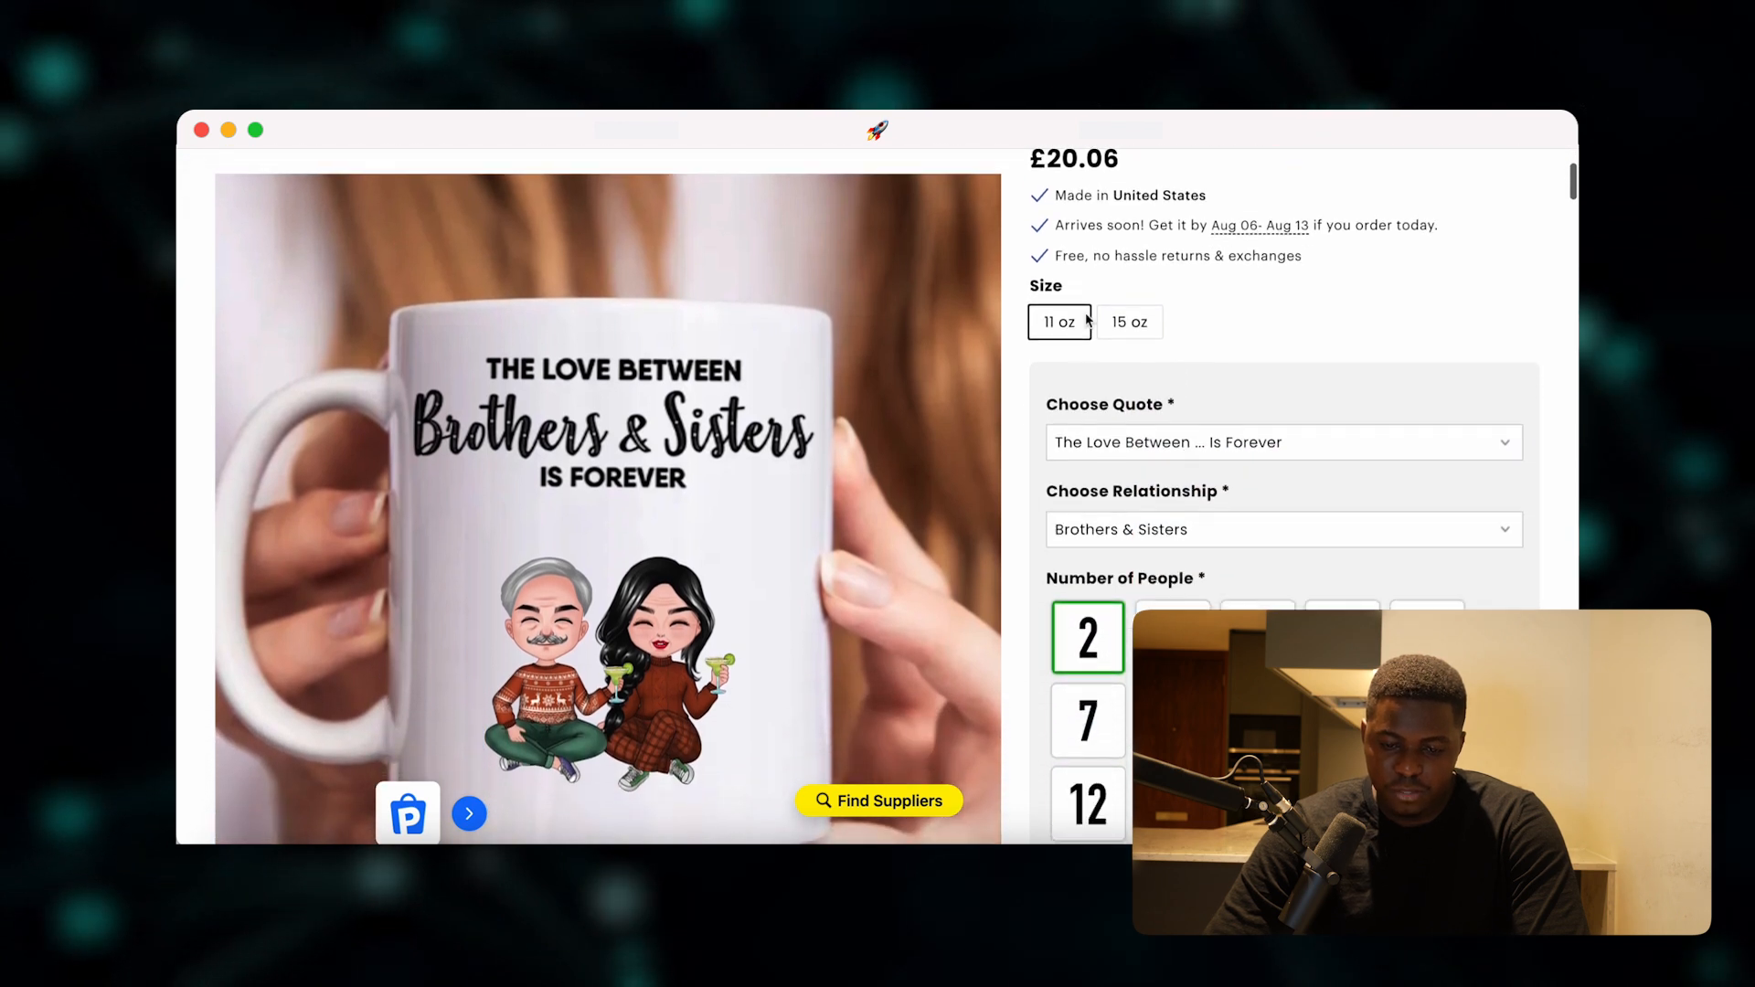
scroll(1161, 526, down, 2)
scroll(1092, 476, up, 3)
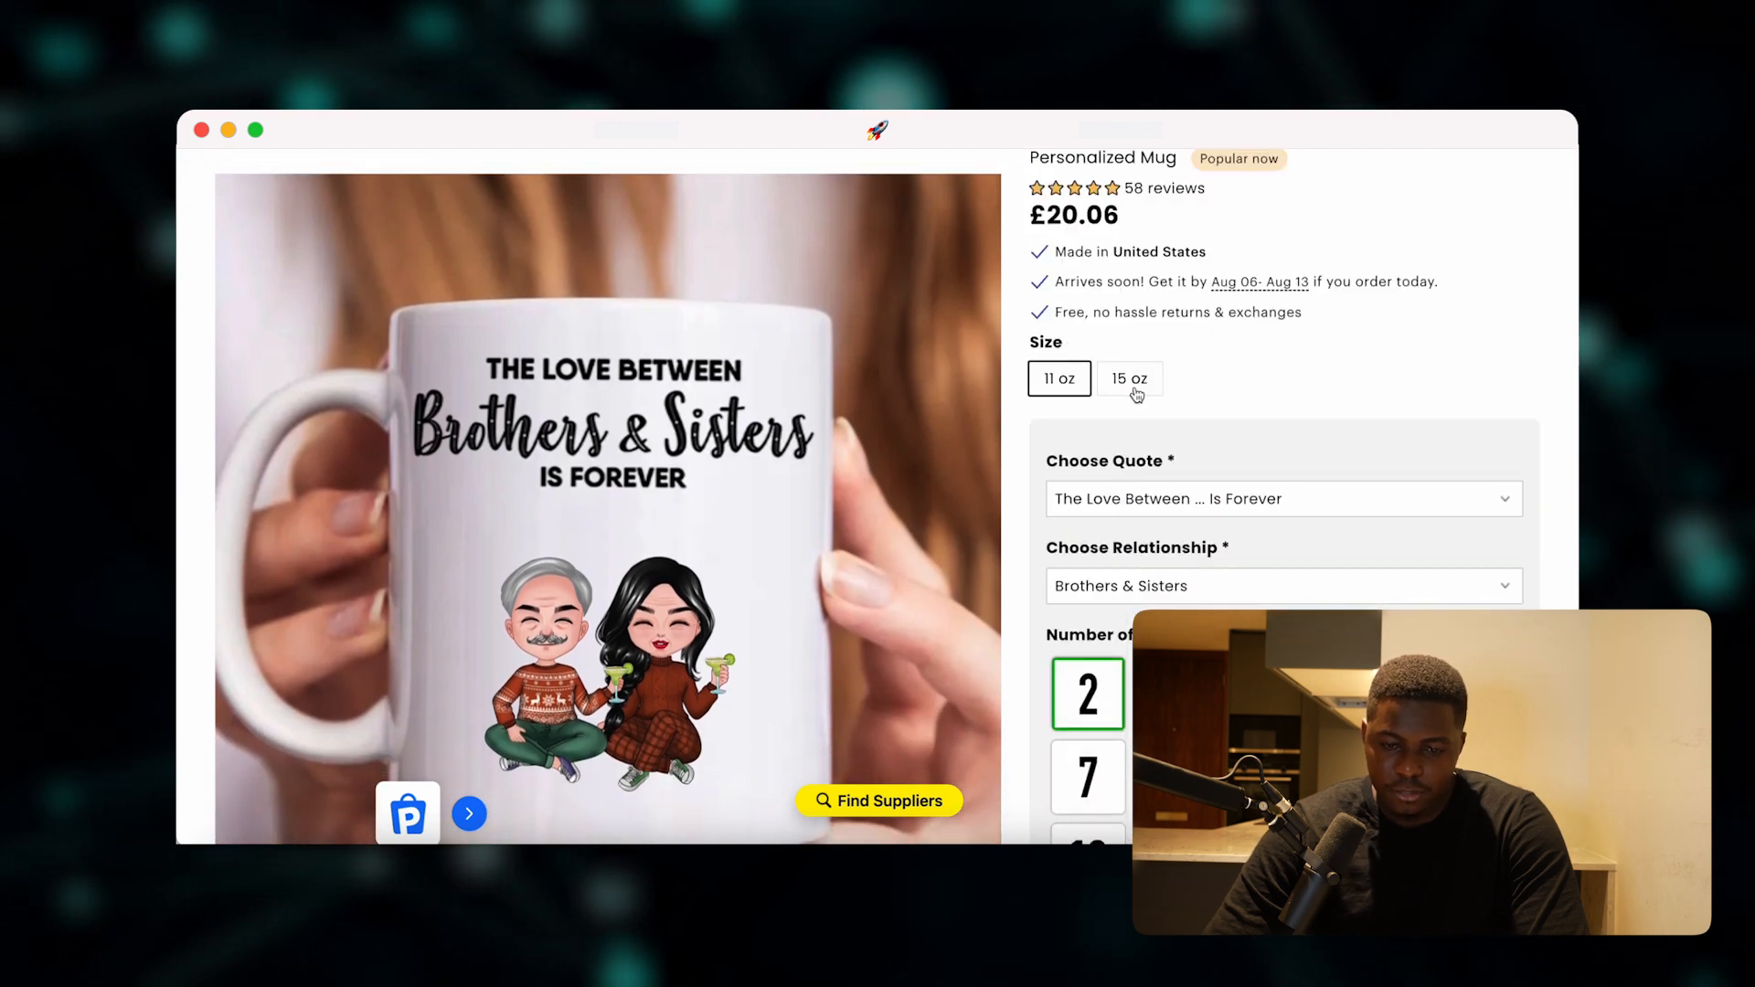
click(1133, 394)
click(1083, 386)
click(1138, 384)
click(1085, 385)
click(1130, 386)
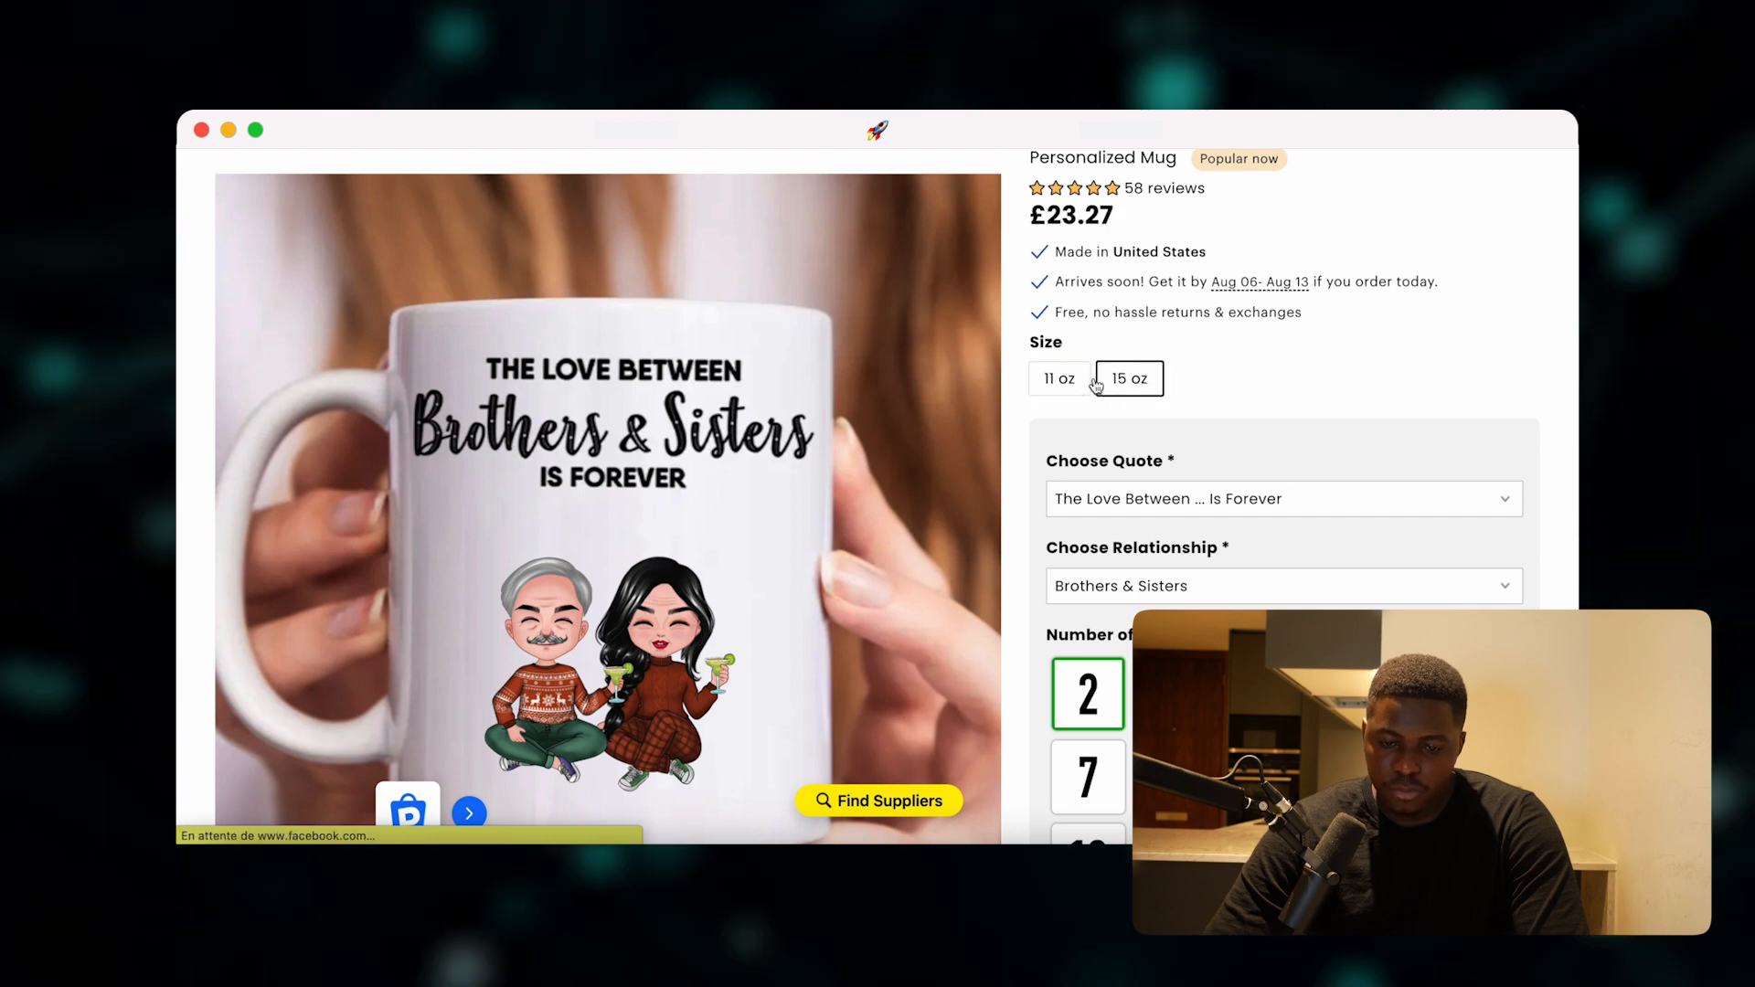
- Set the mug's quote to "Life Is Better With..." and its relationship to Brothers
scroll(1206, 553, down, 2)
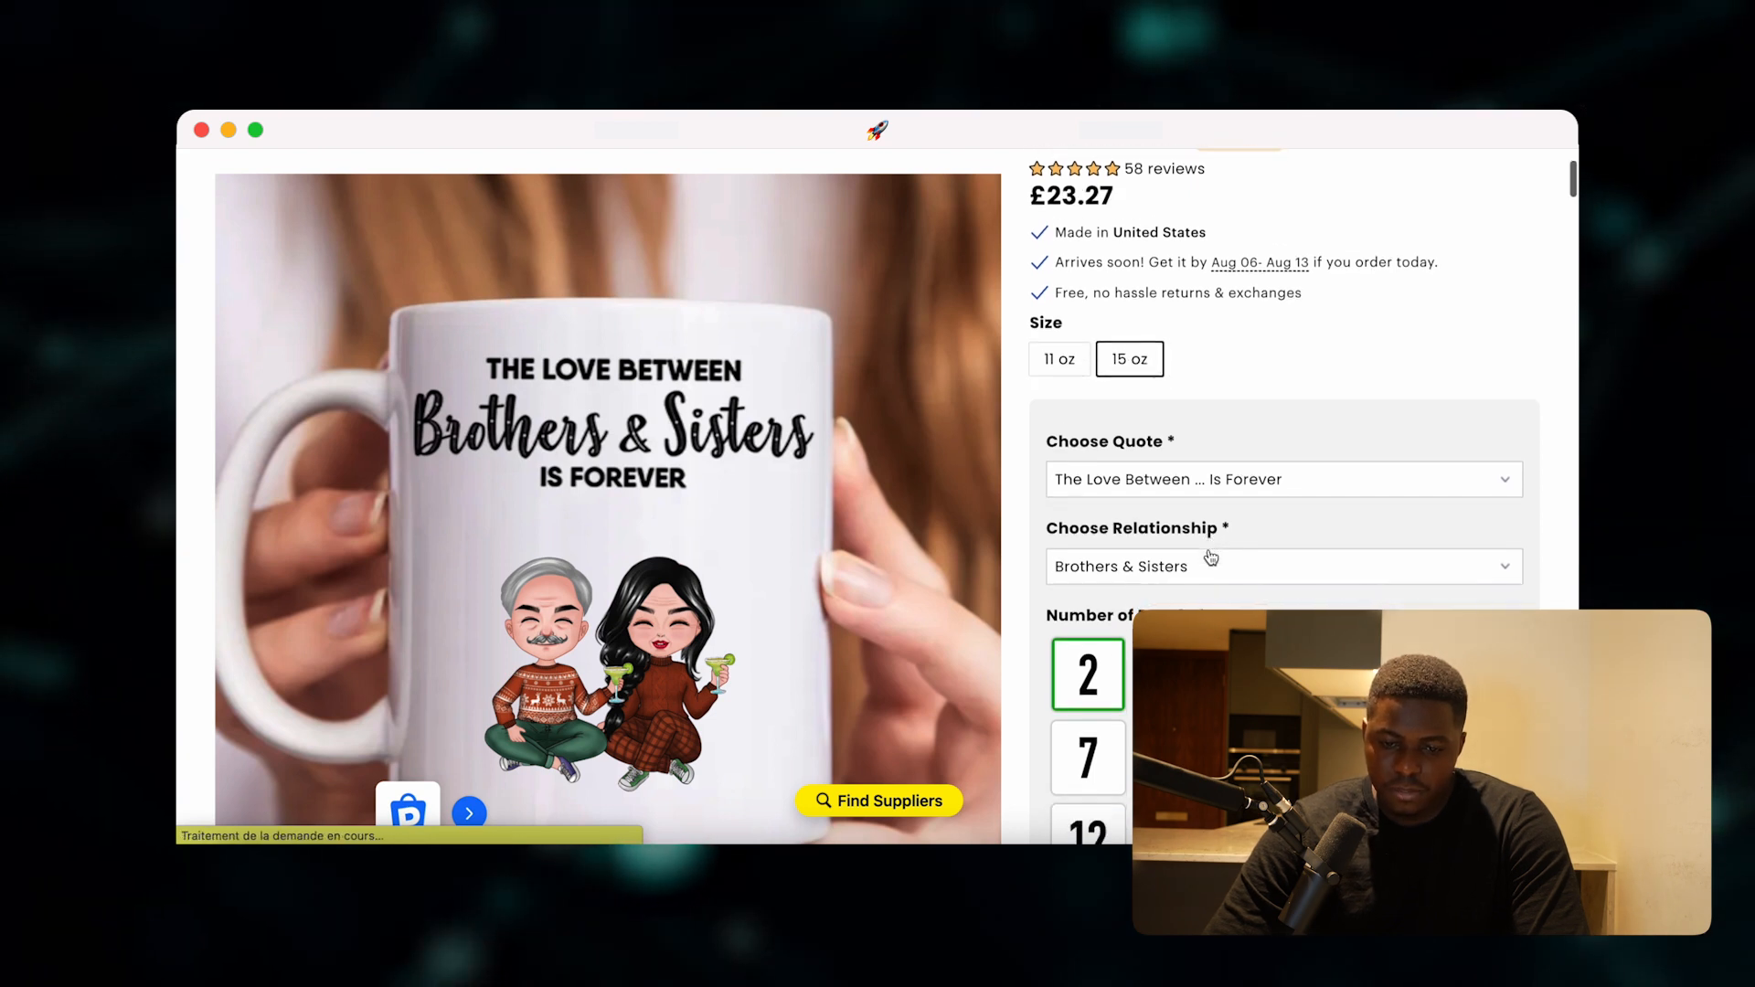
scroll(1210, 555, down, 1)
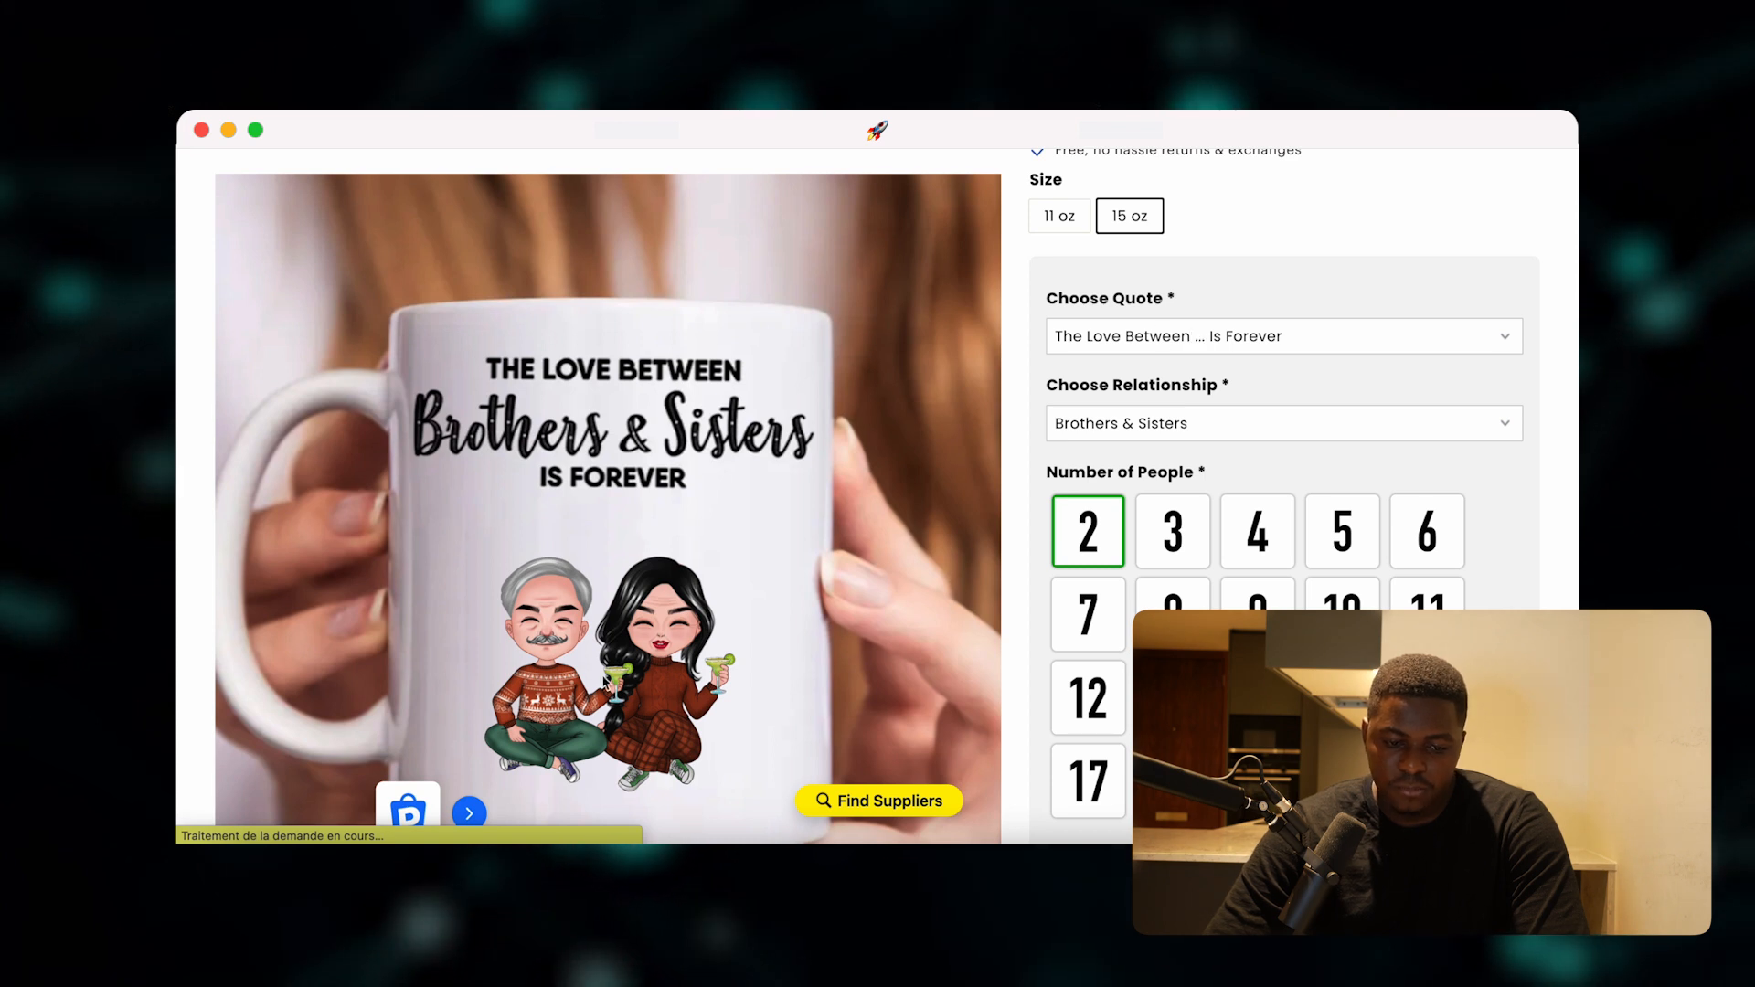
click(1125, 342)
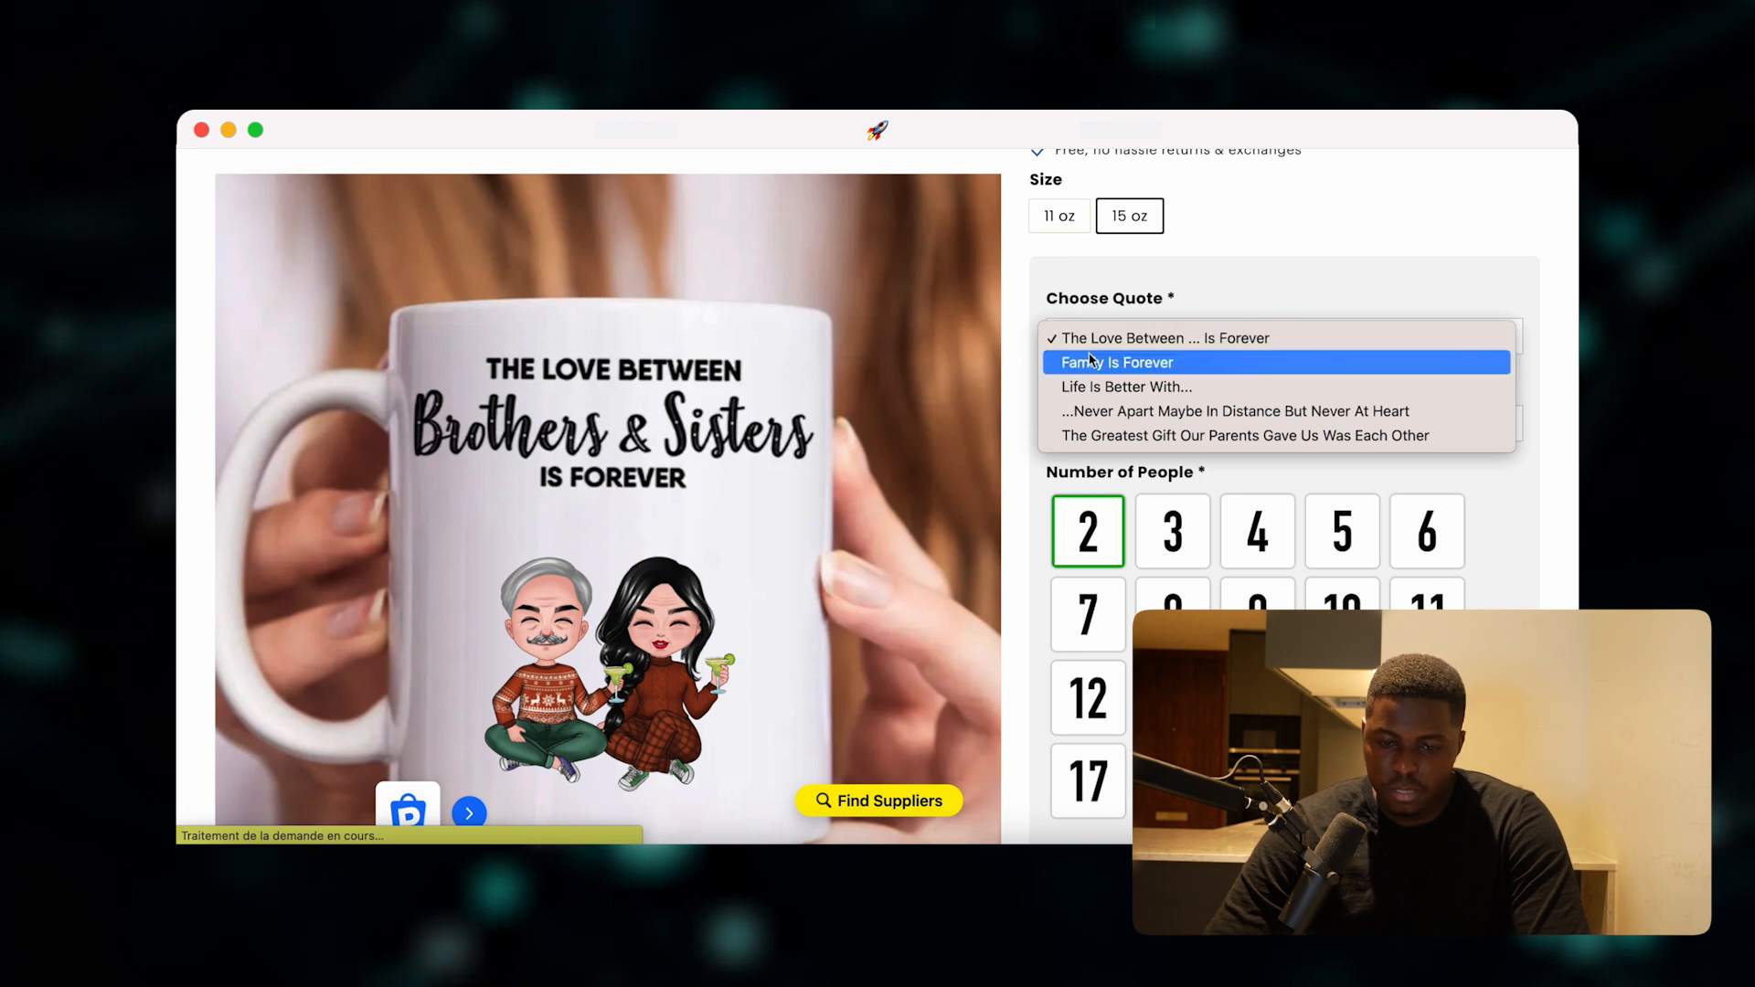
click(1187, 388)
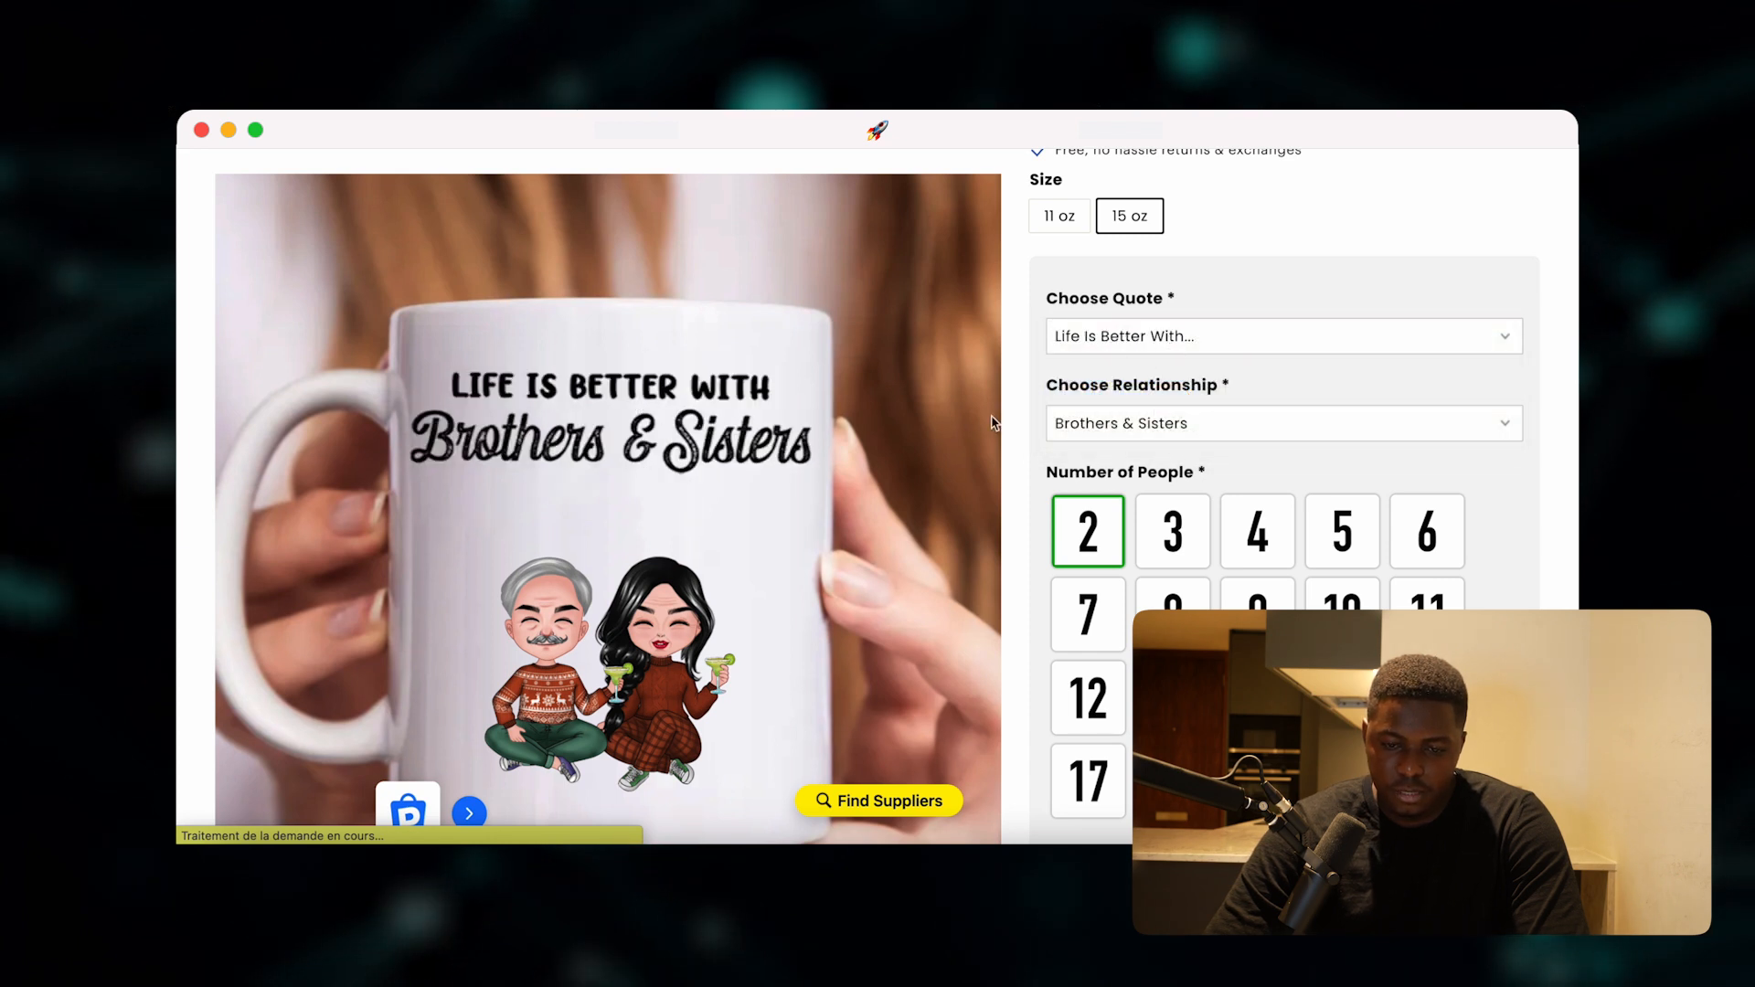
click(1170, 425)
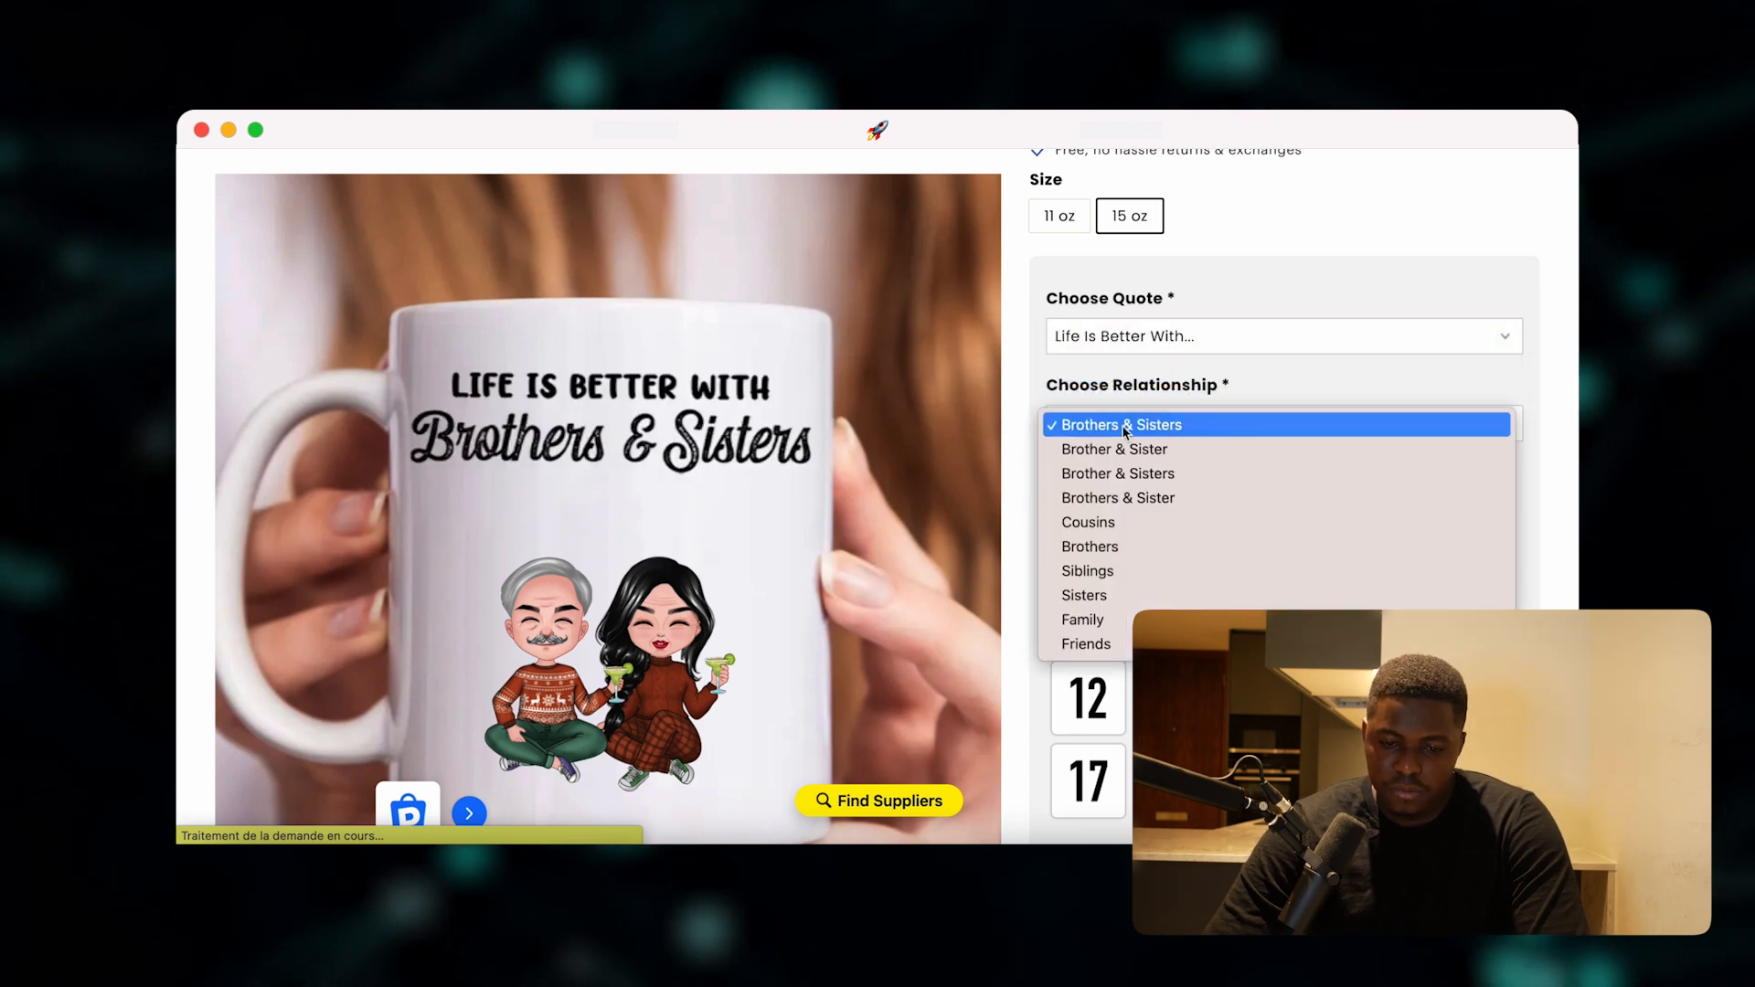
click(1149, 548)
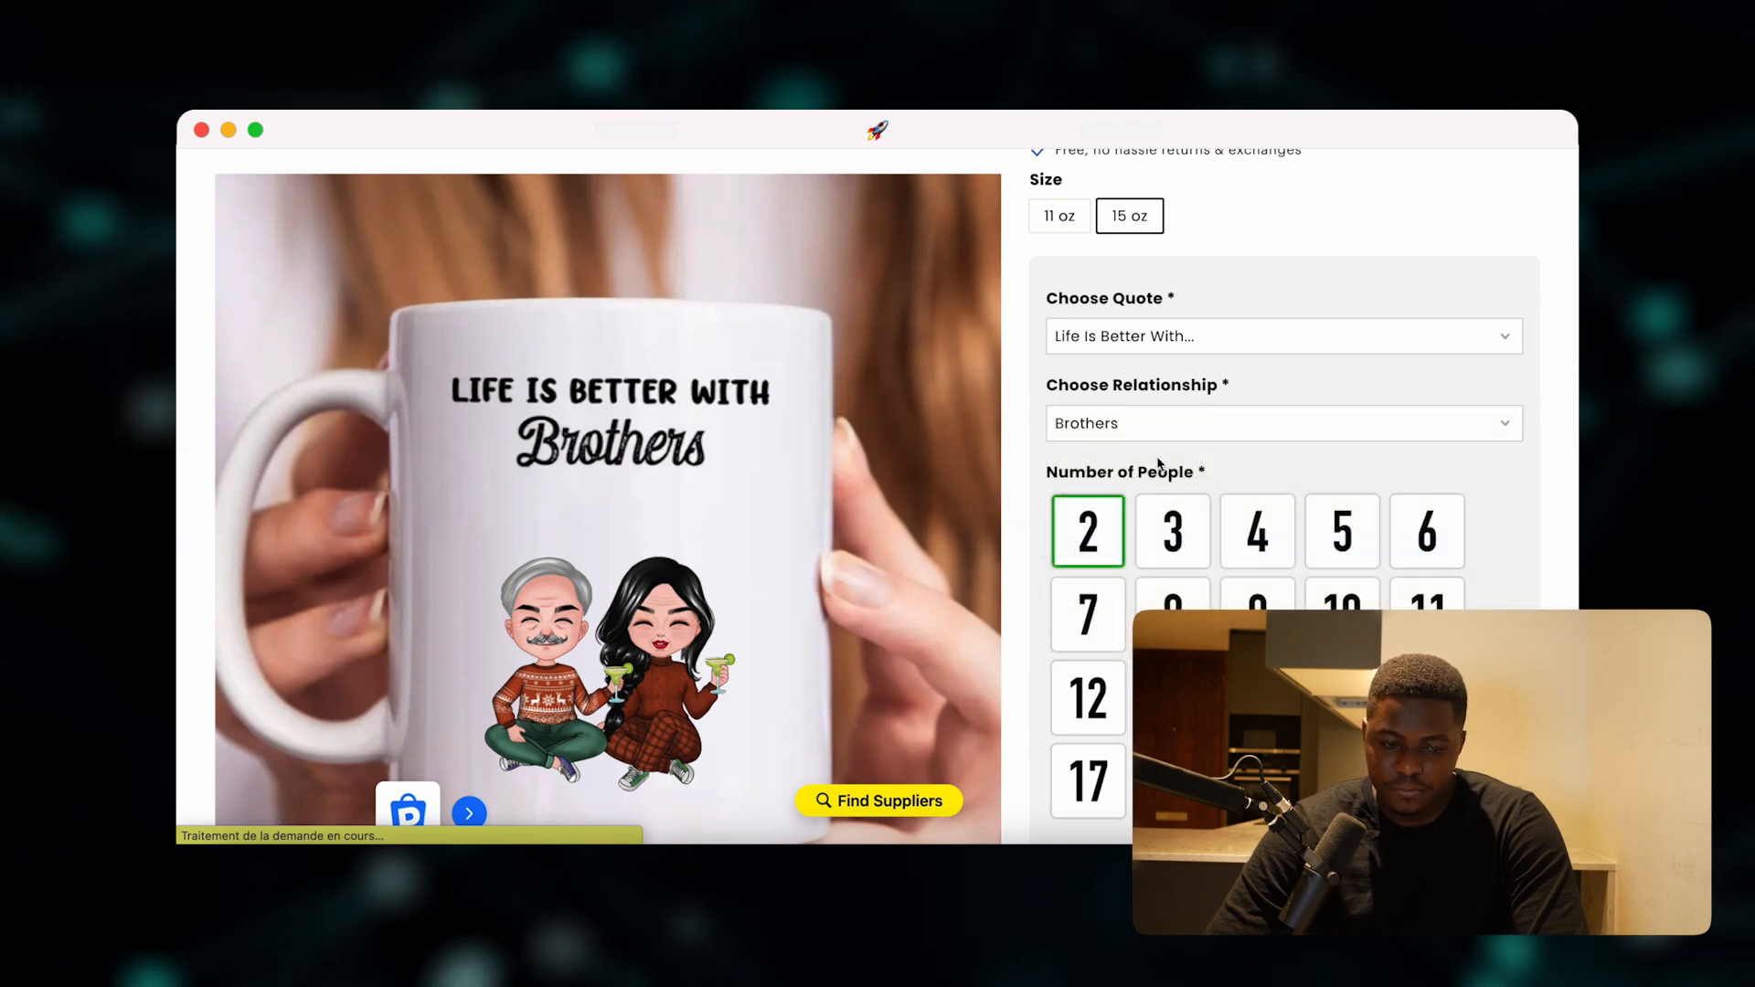
- Set the number of people on the mug to 5
scroll(1180, 345, down, 2)
scroll(1181, 445, down, 2)
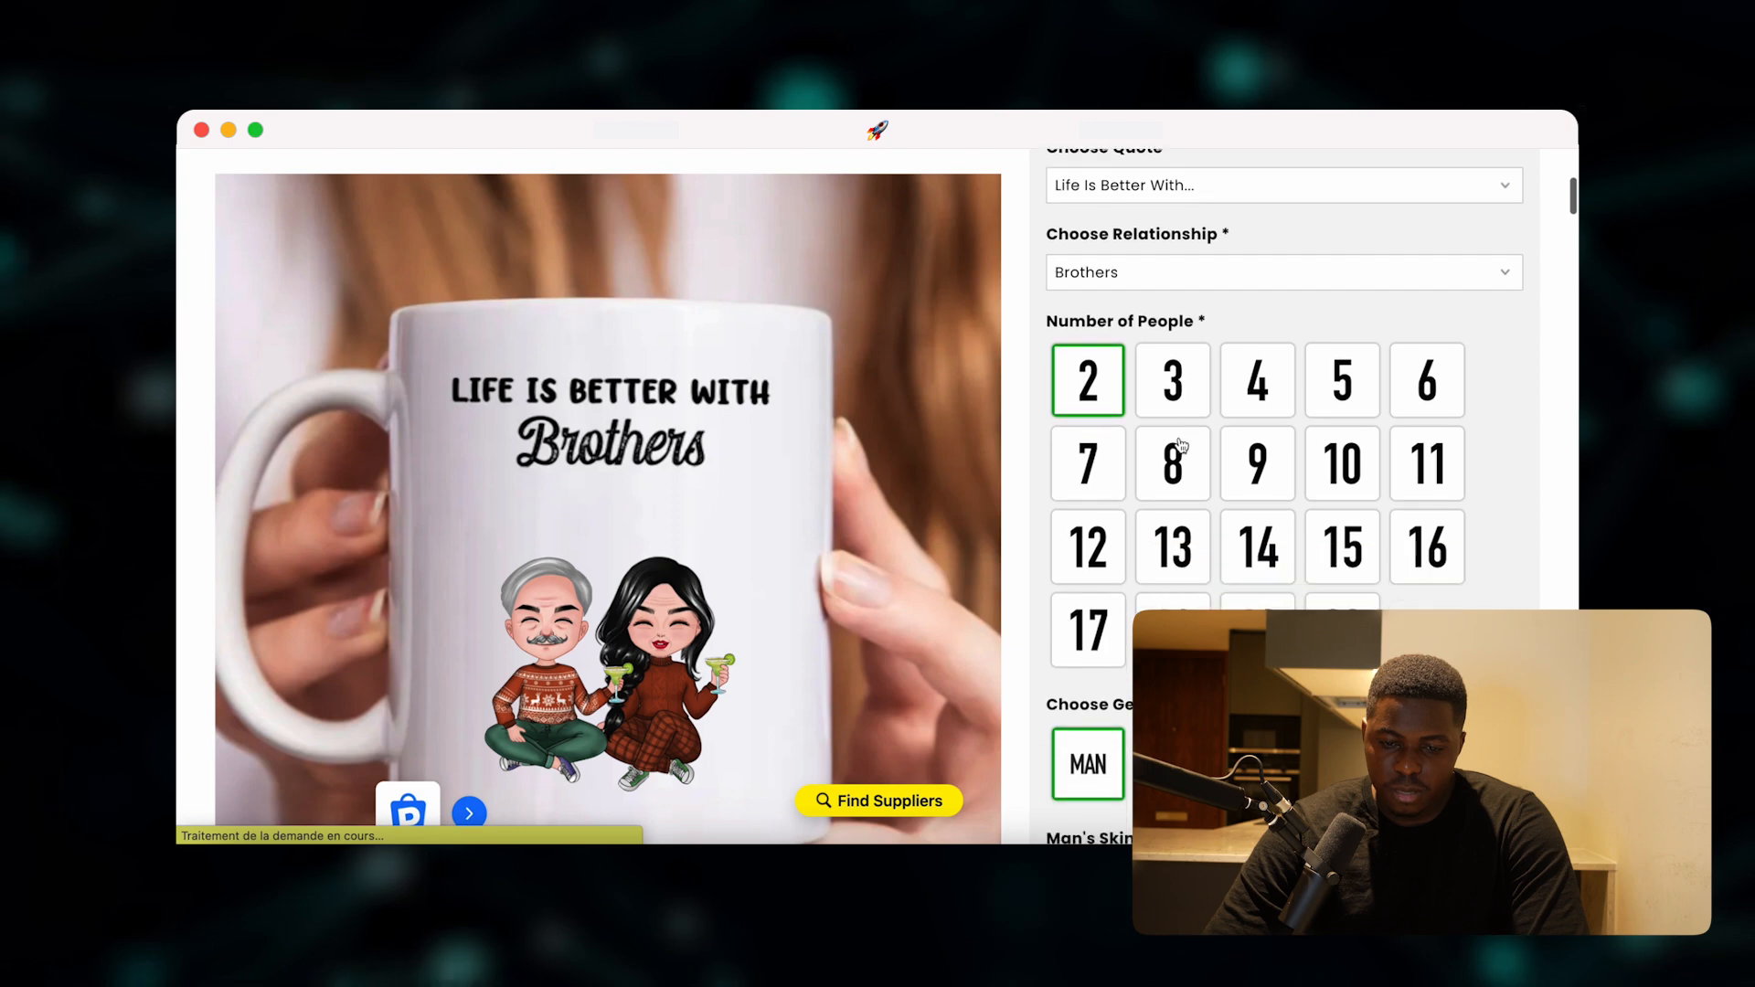
click(1321, 390)
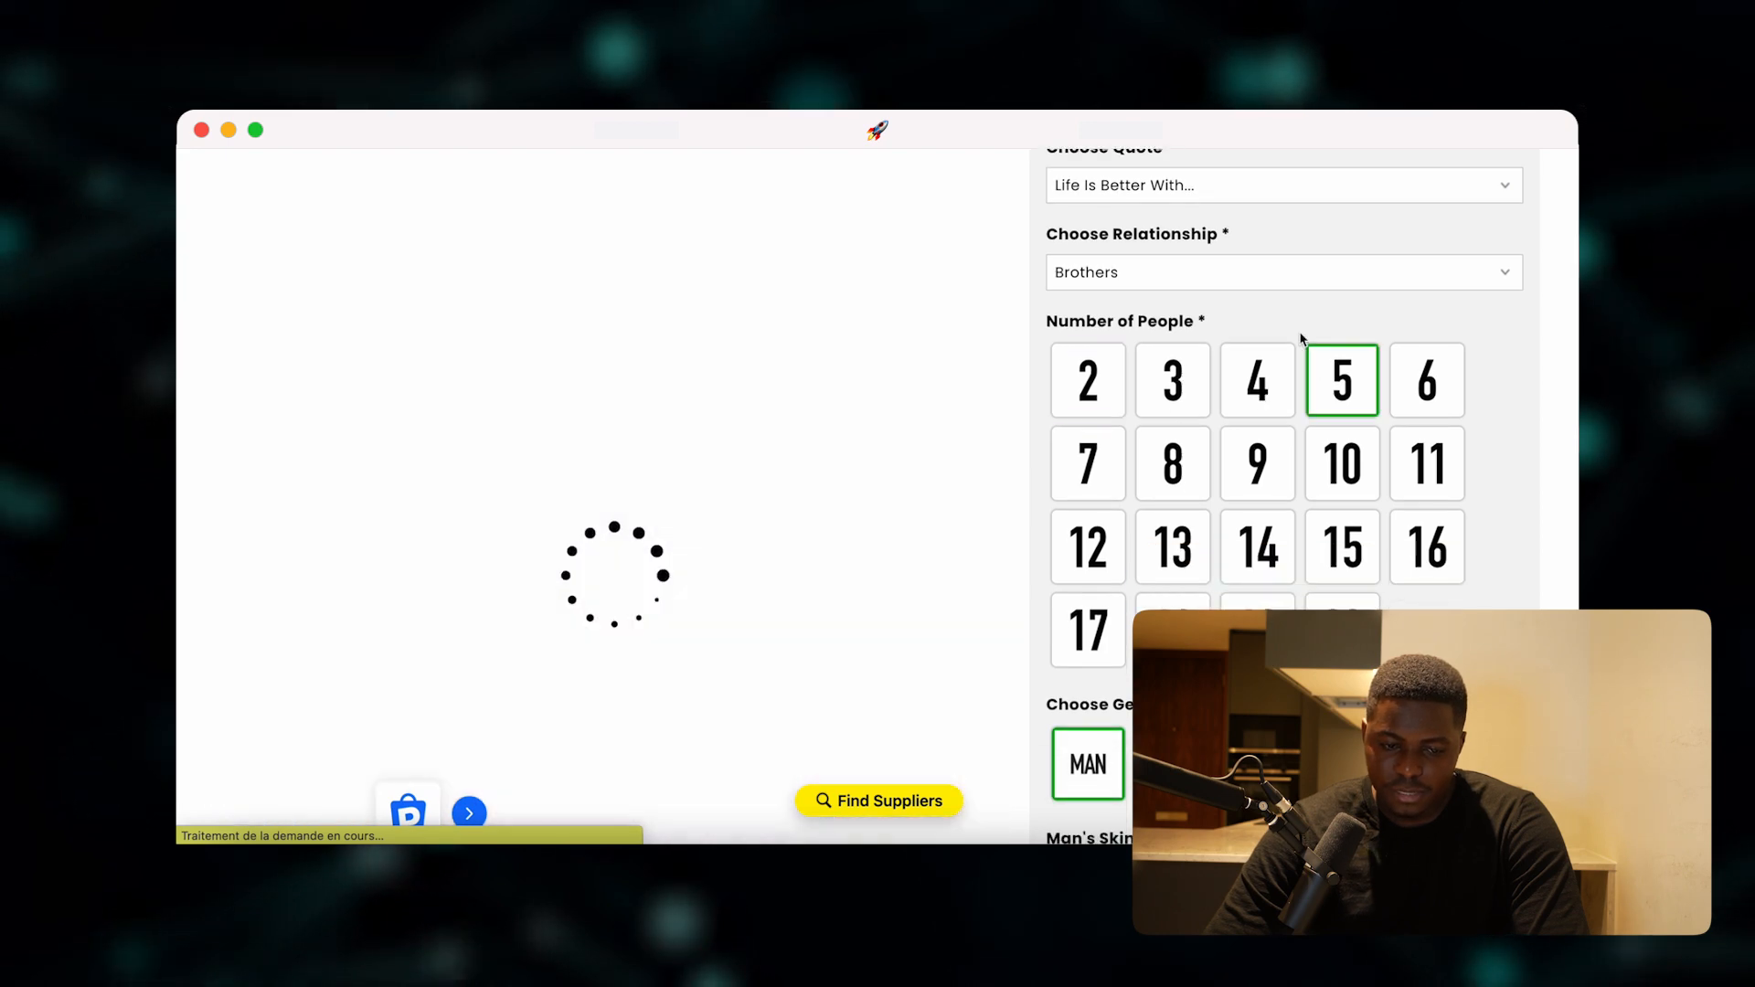
- Look through the mug's character customization options for gender, skin, hair and beard
scroll(1279, 384, down, 5)
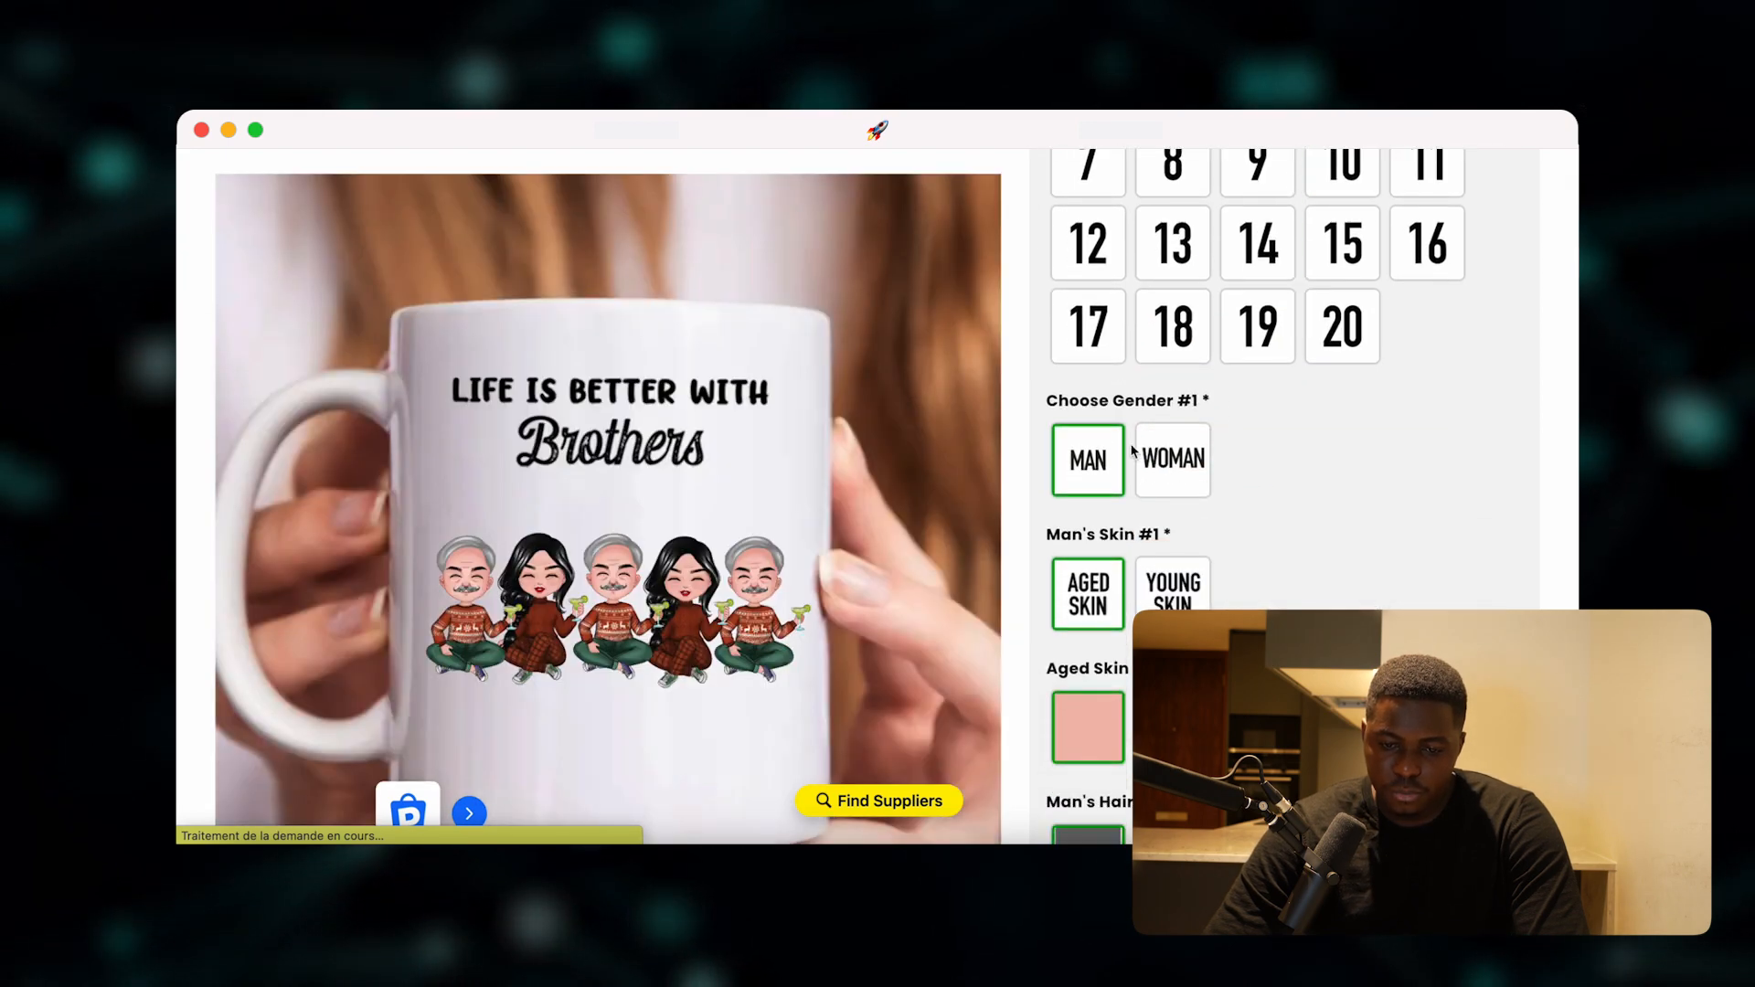
scroll(1134, 451, down, 3)
scroll(1117, 439, down, 4)
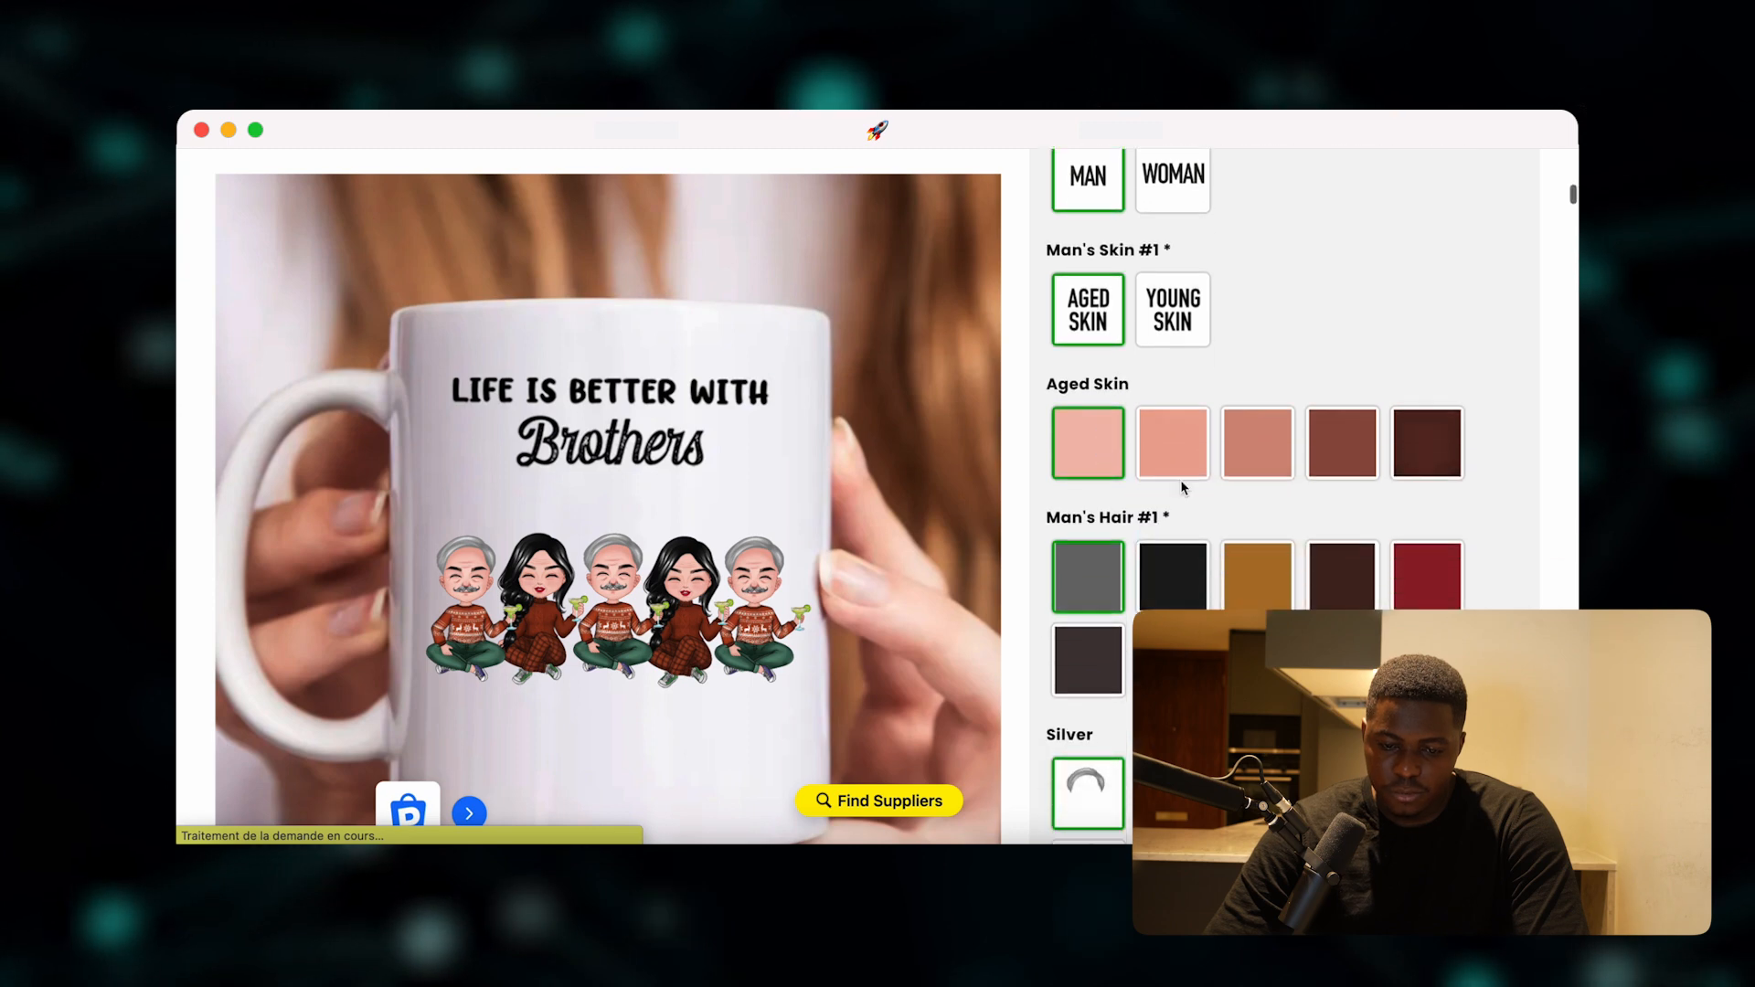
scroll(1223, 438, down, 20)
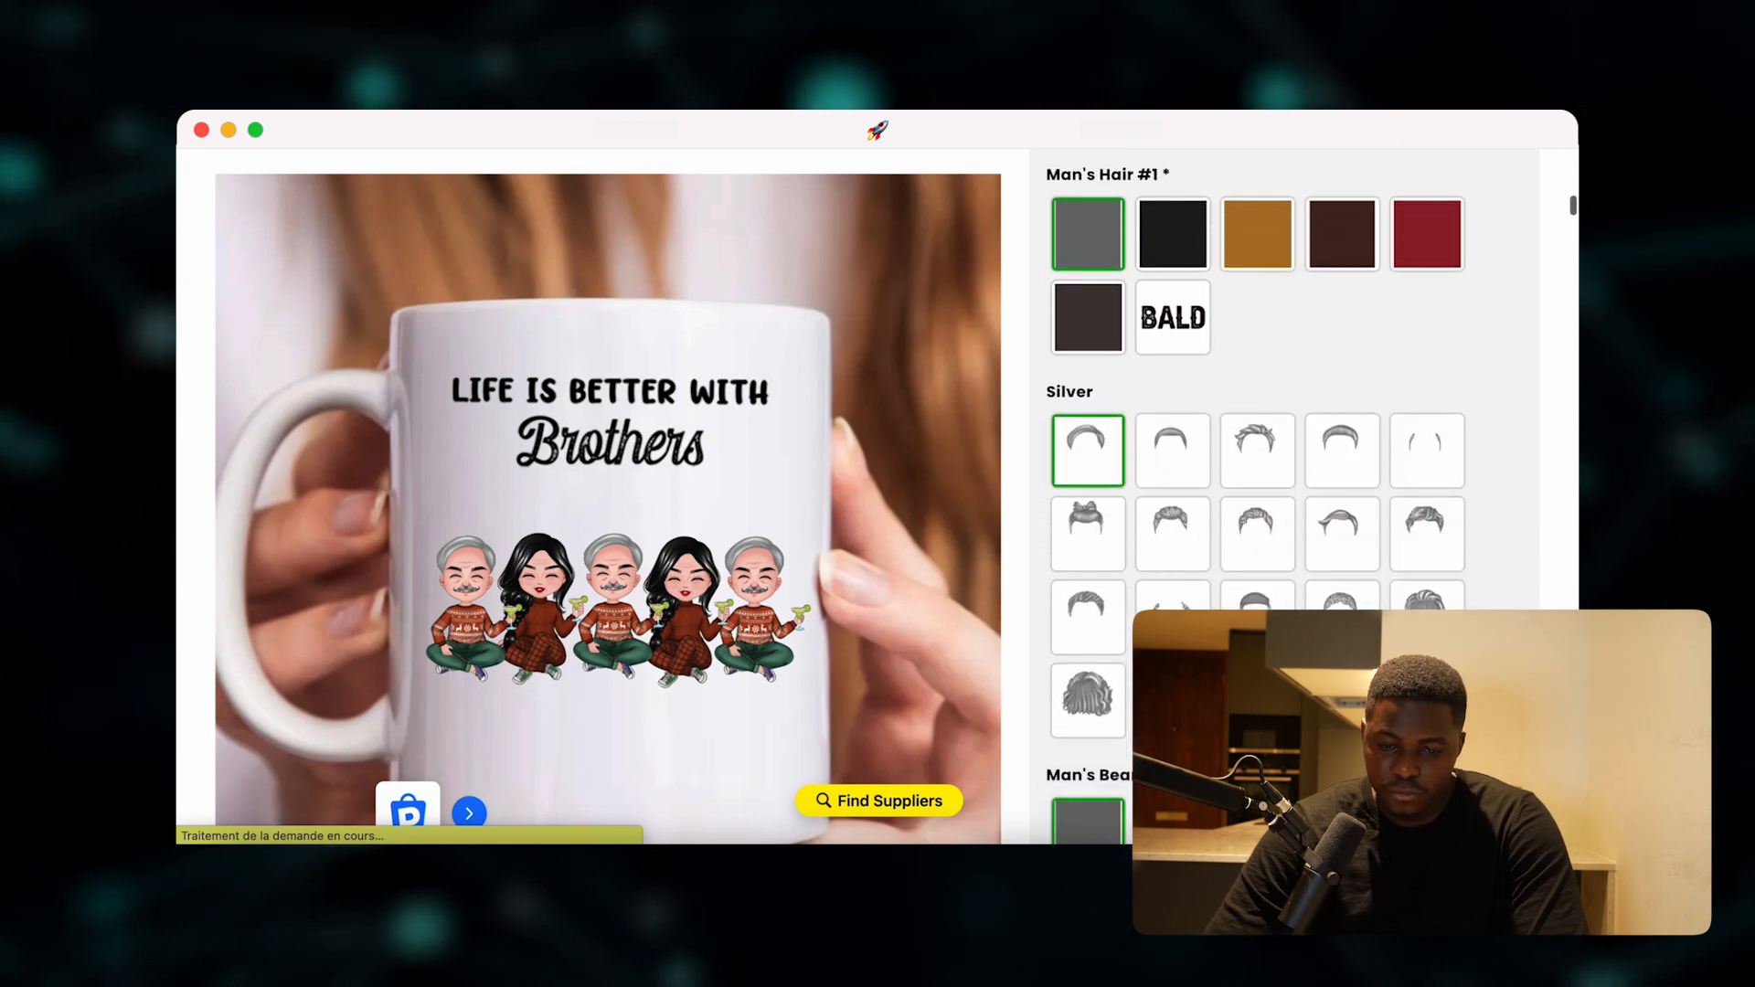
scroll(1207, 457, down, 5)
scroll(1206, 457, up, 15)
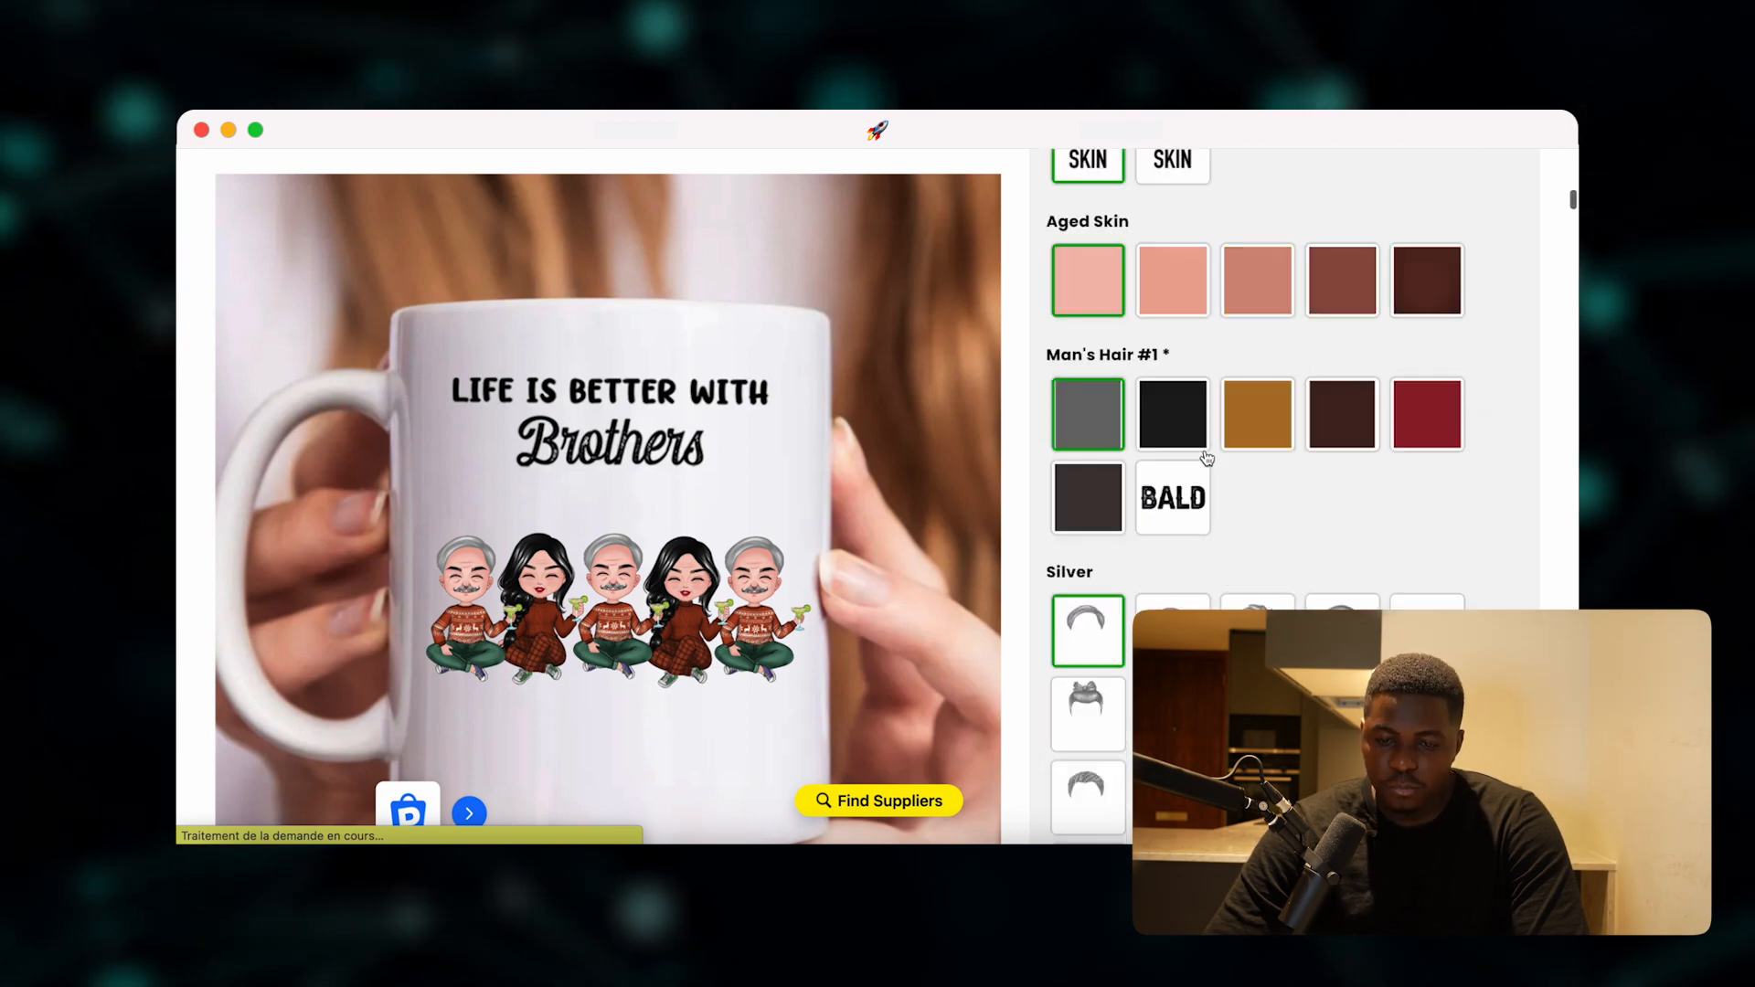
scroll(1207, 457, up, 5)
scroll(1049, 510, down, 3)
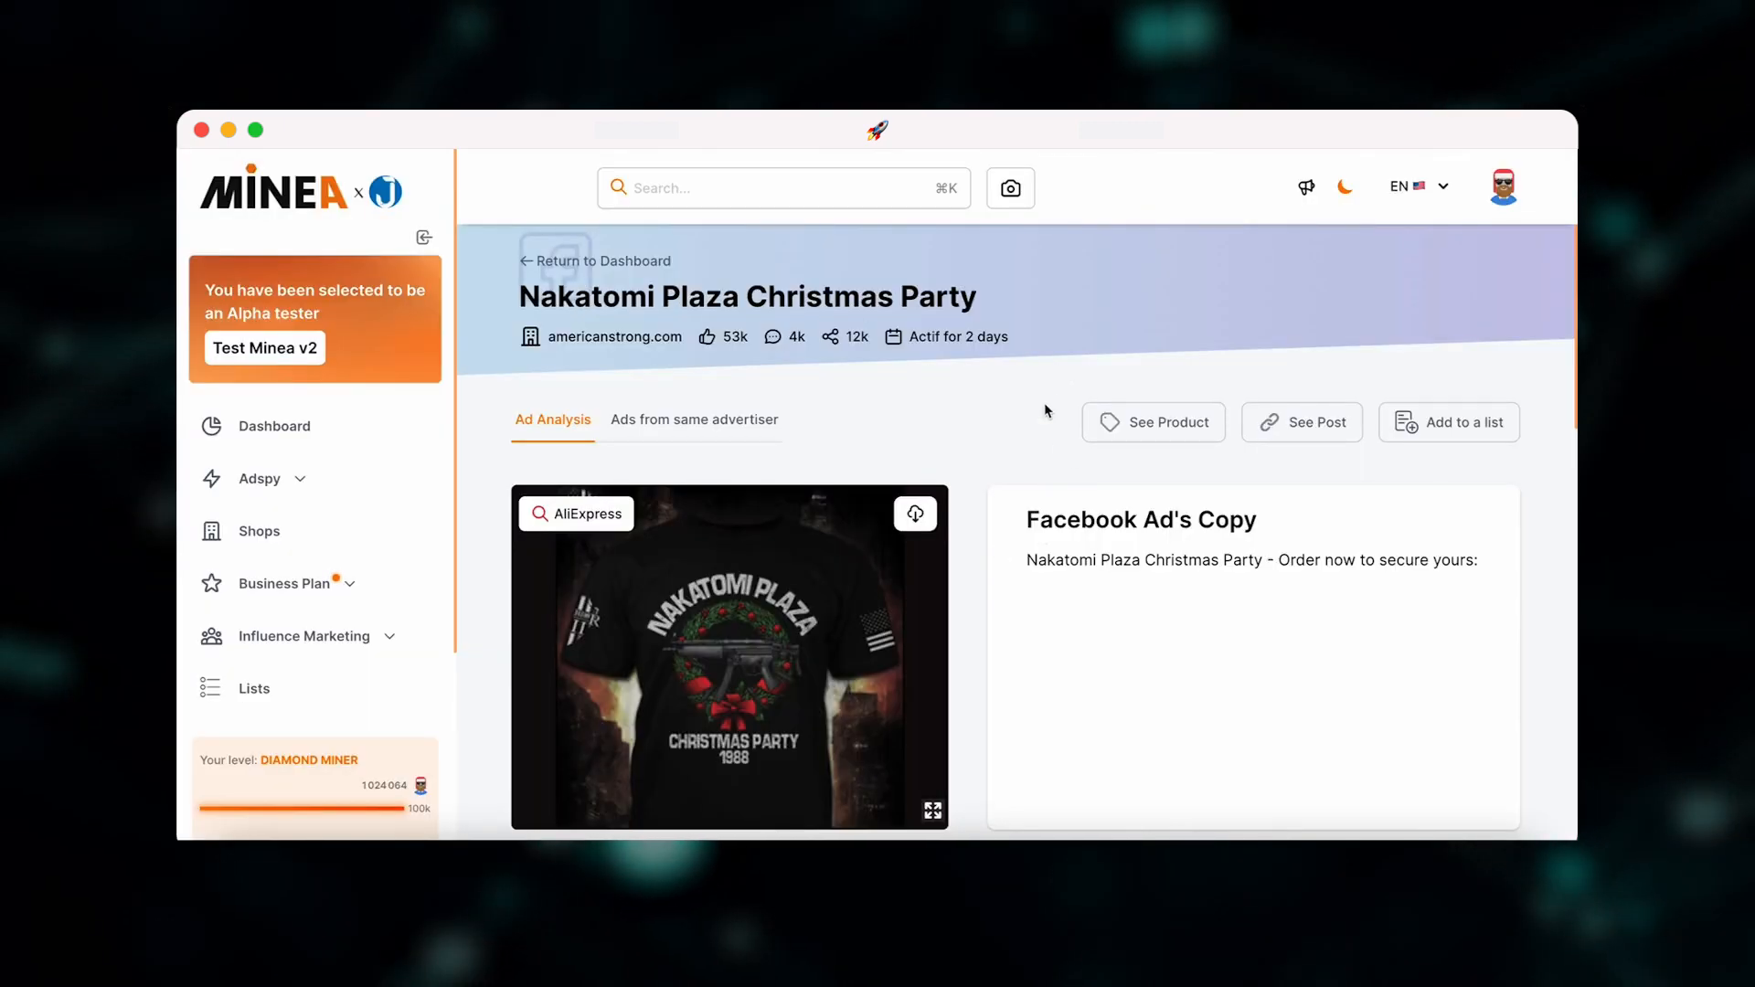
- Examine the Nakatomi Plaza Christmas Party ad and browse the latest and featured apparel in the americanstrong.com store
scroll(1046, 412, down, 3)
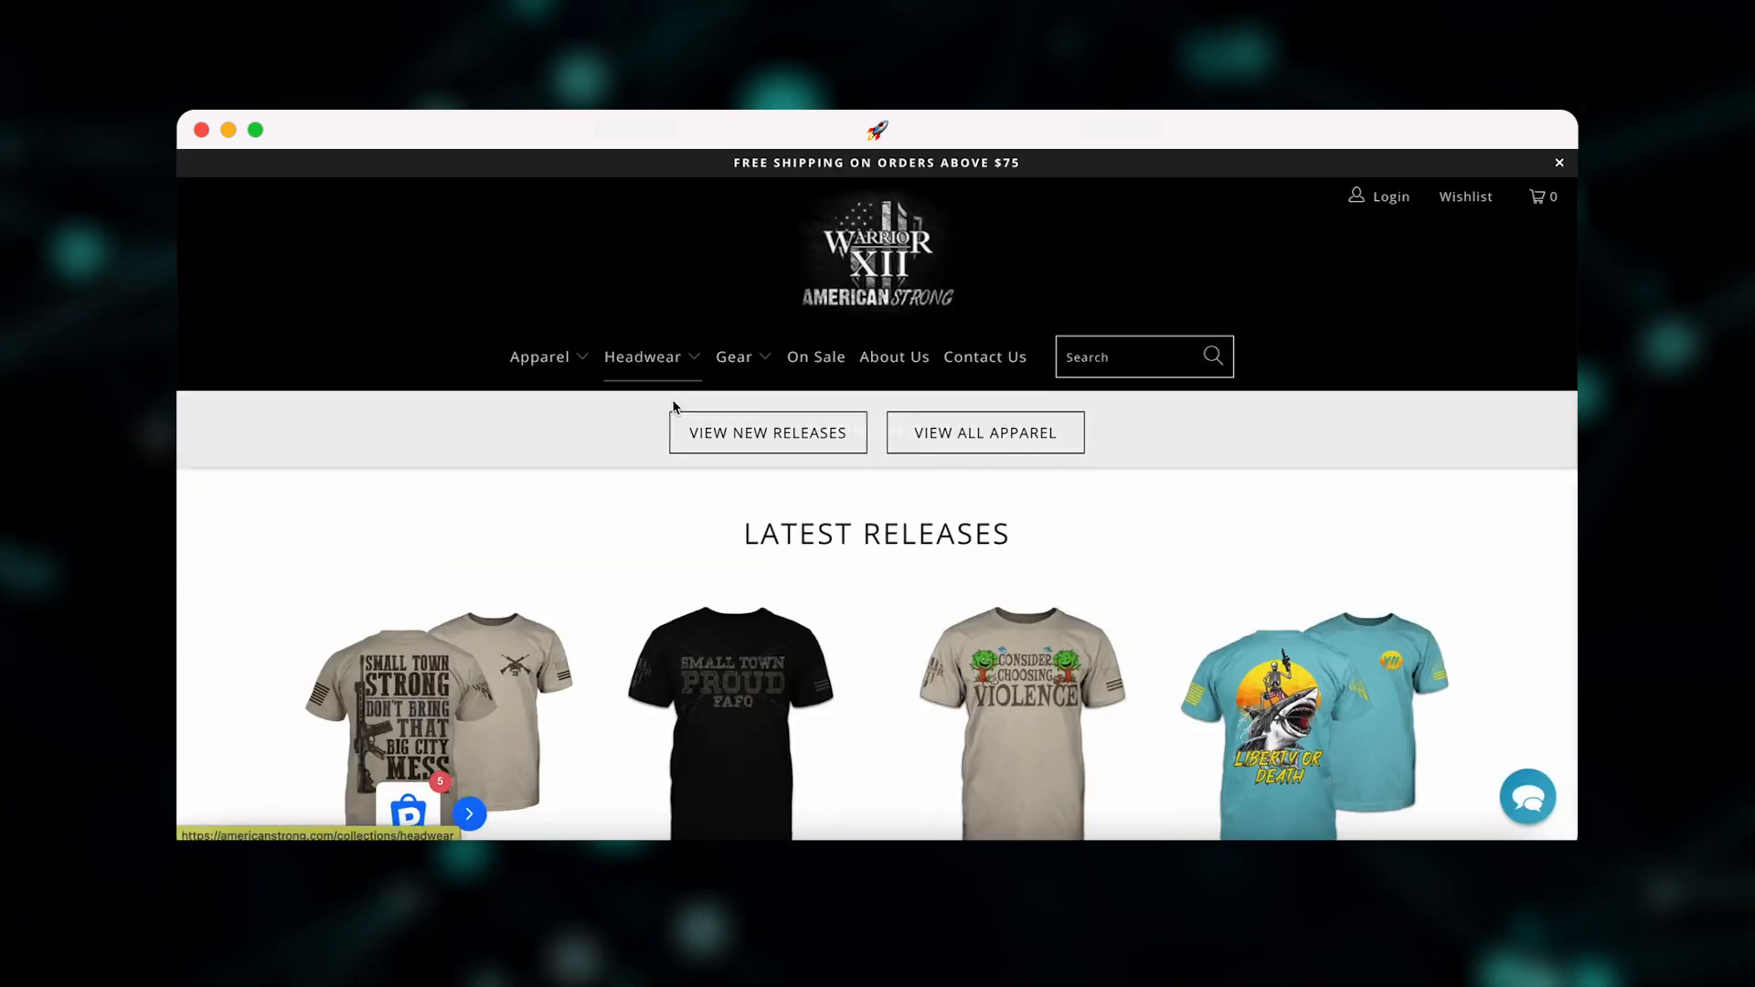
scroll(684, 522, down, 2)
scroll(684, 548, down, 2)
scroll(1132, 603, down, 4)
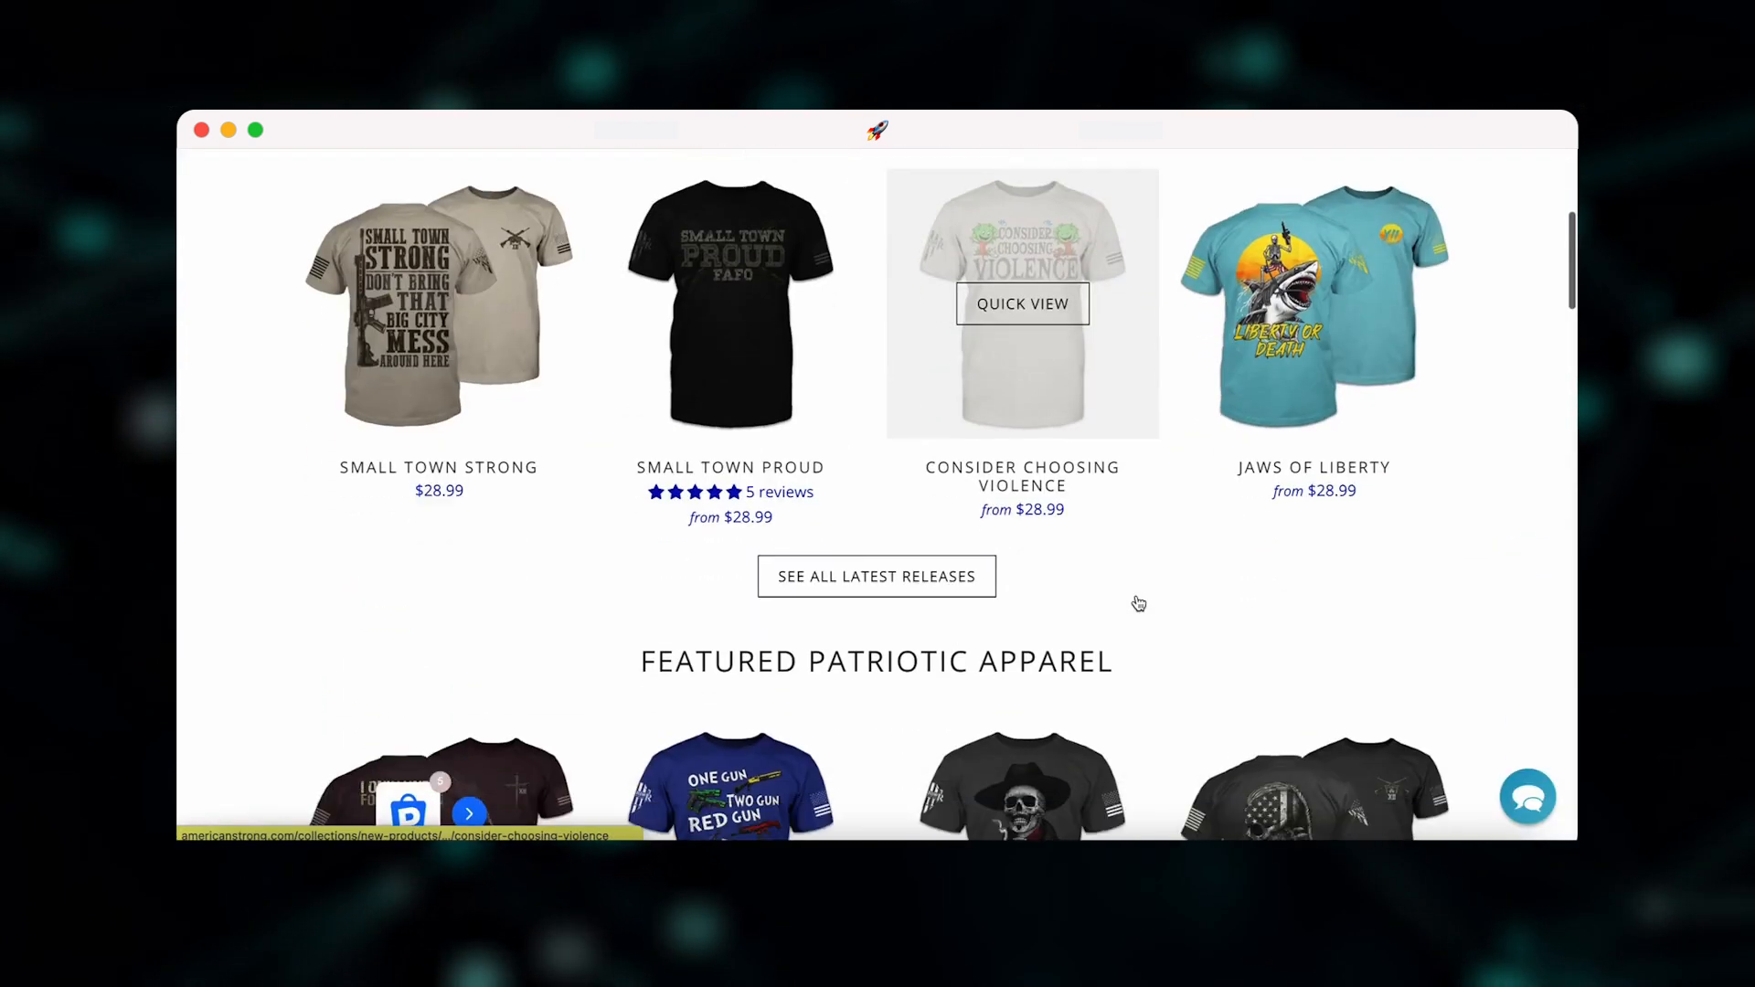
scroll(898, 477, down, 5)
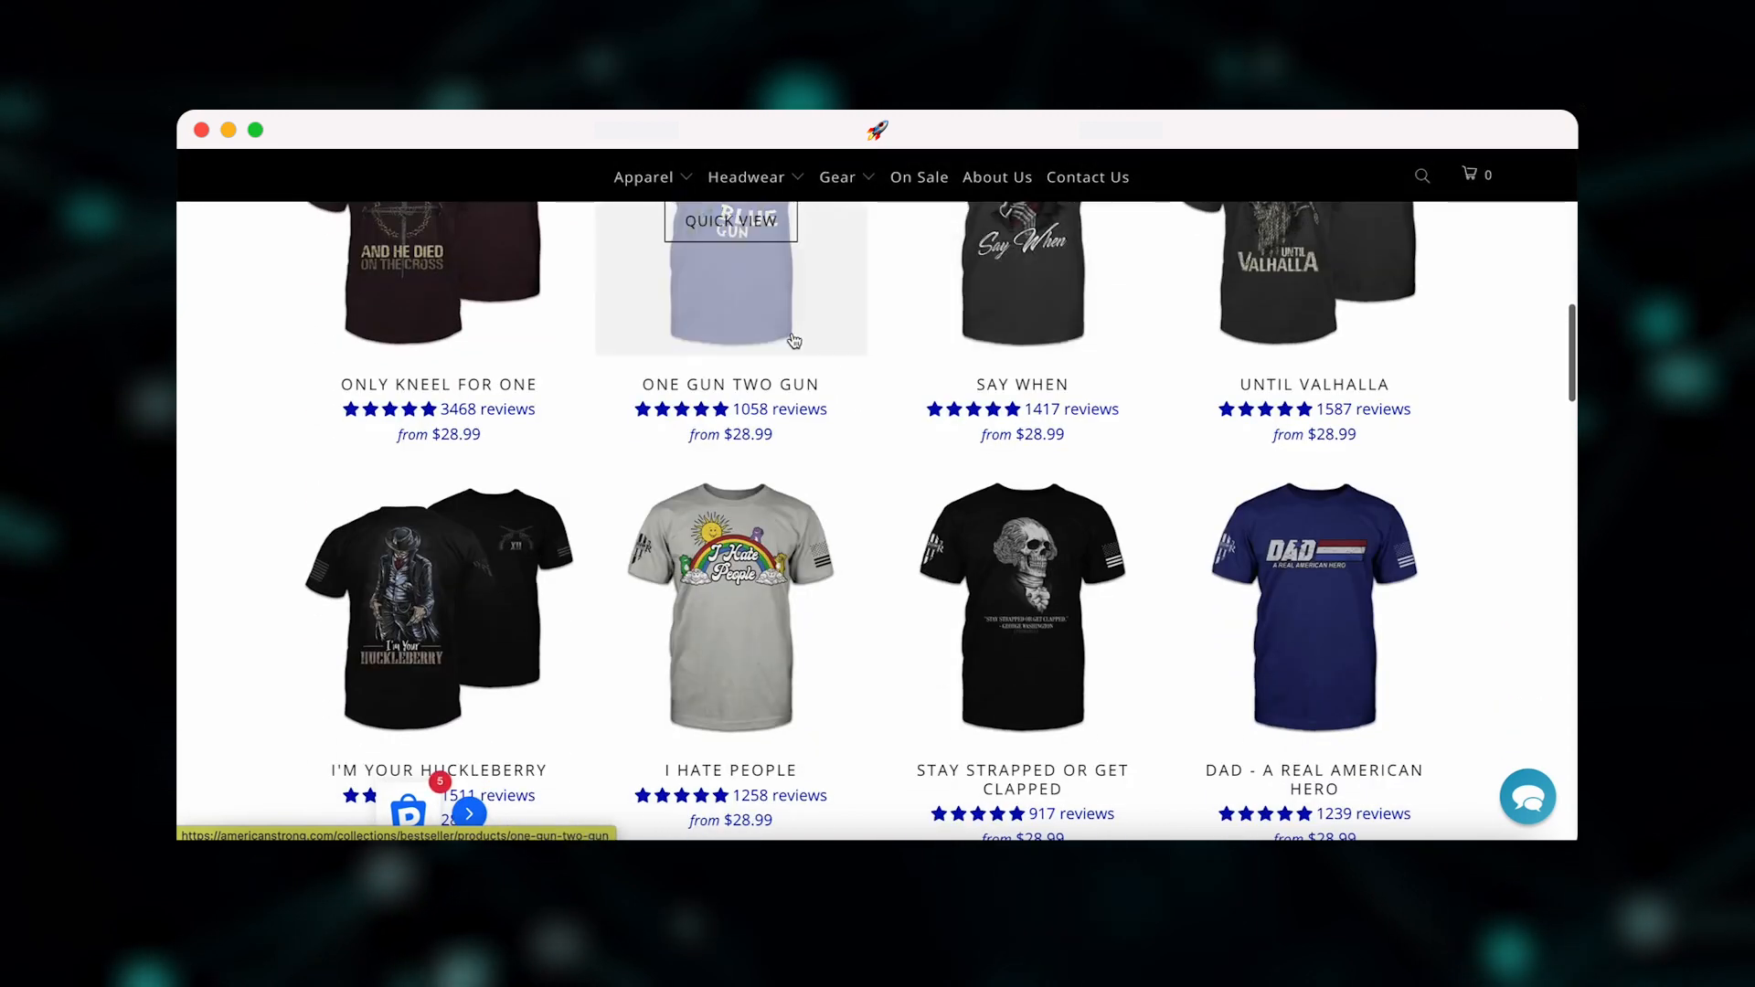
scroll(813, 607, down, 4)
scroll(804, 607, down, 3)
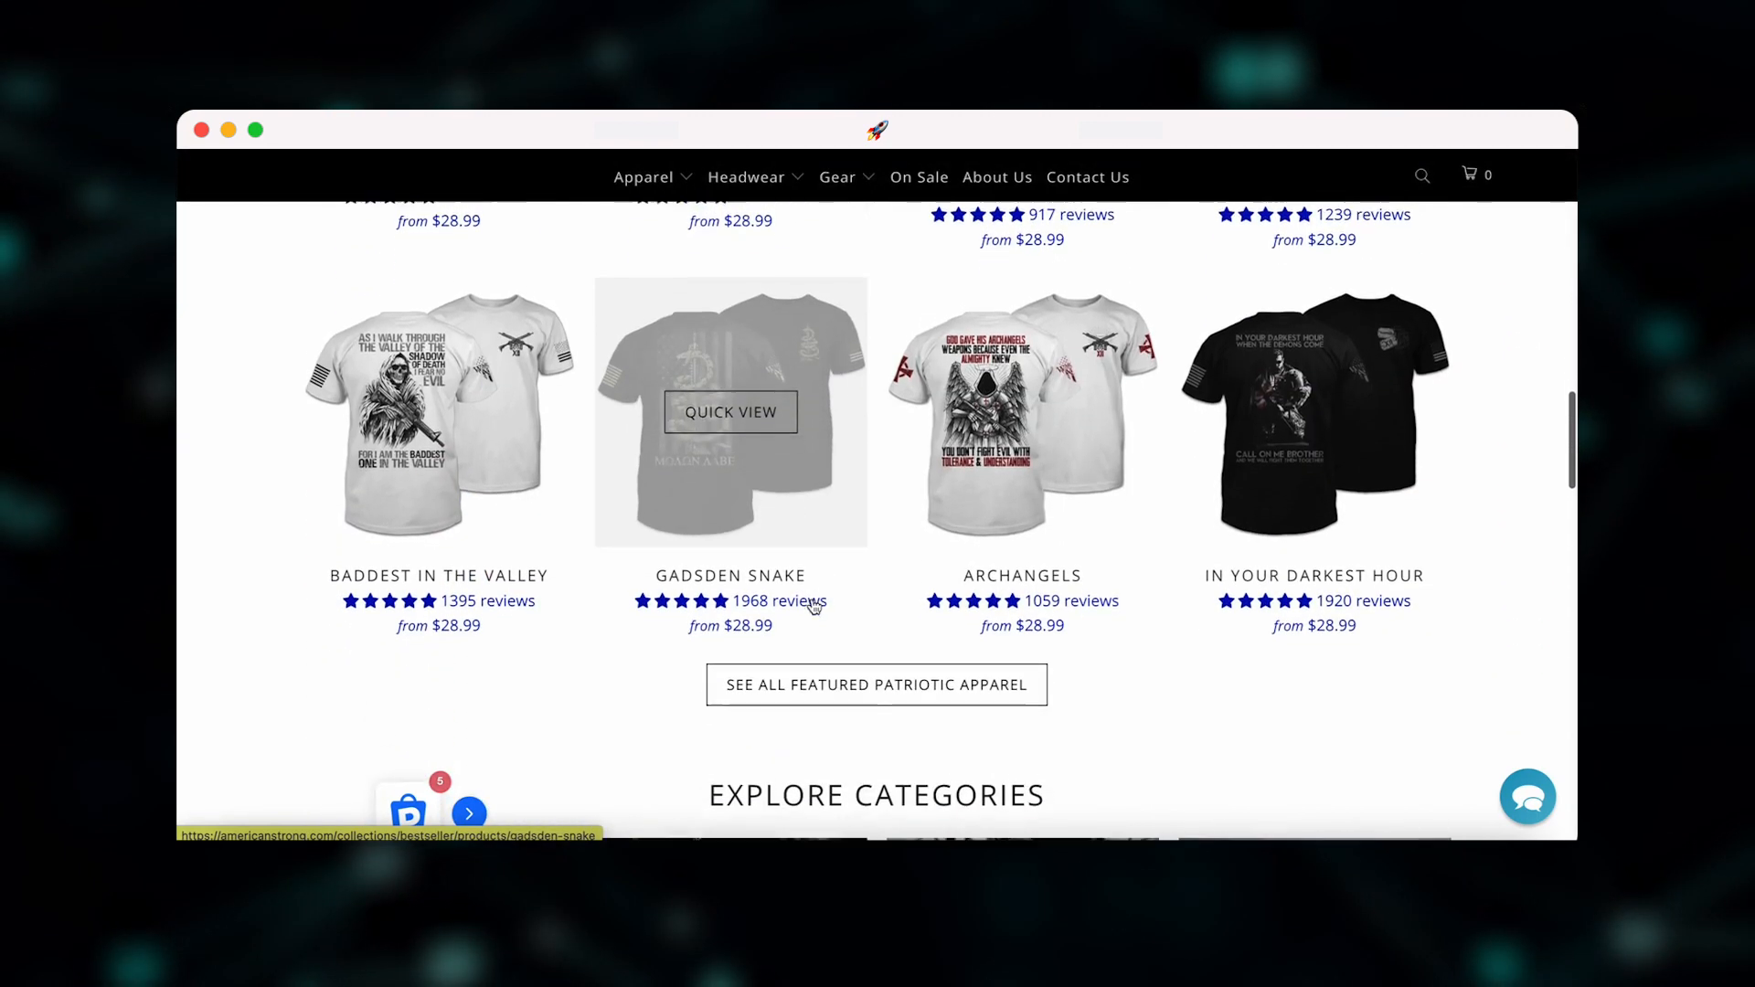
scroll(1089, 502, down, 5)
scroll(1277, 149, up, 7)
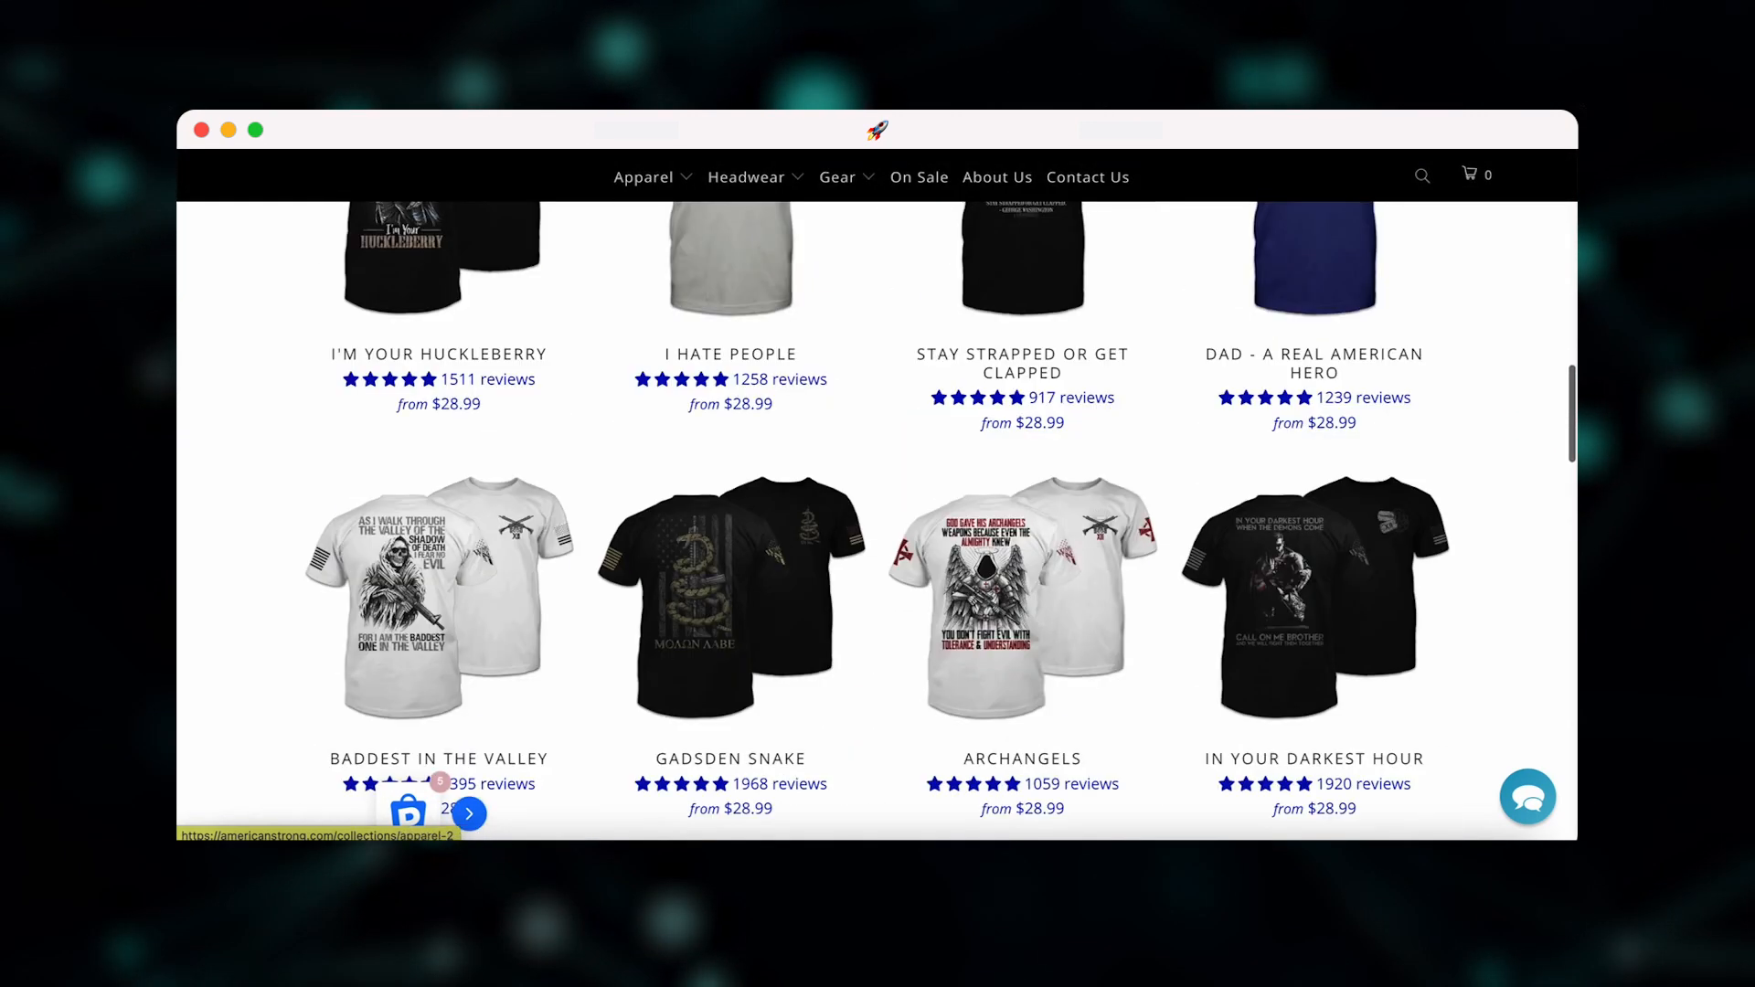
- Check the Similarweb traffic statistics for americanstrong.com and close the overview
click(1278, 149)
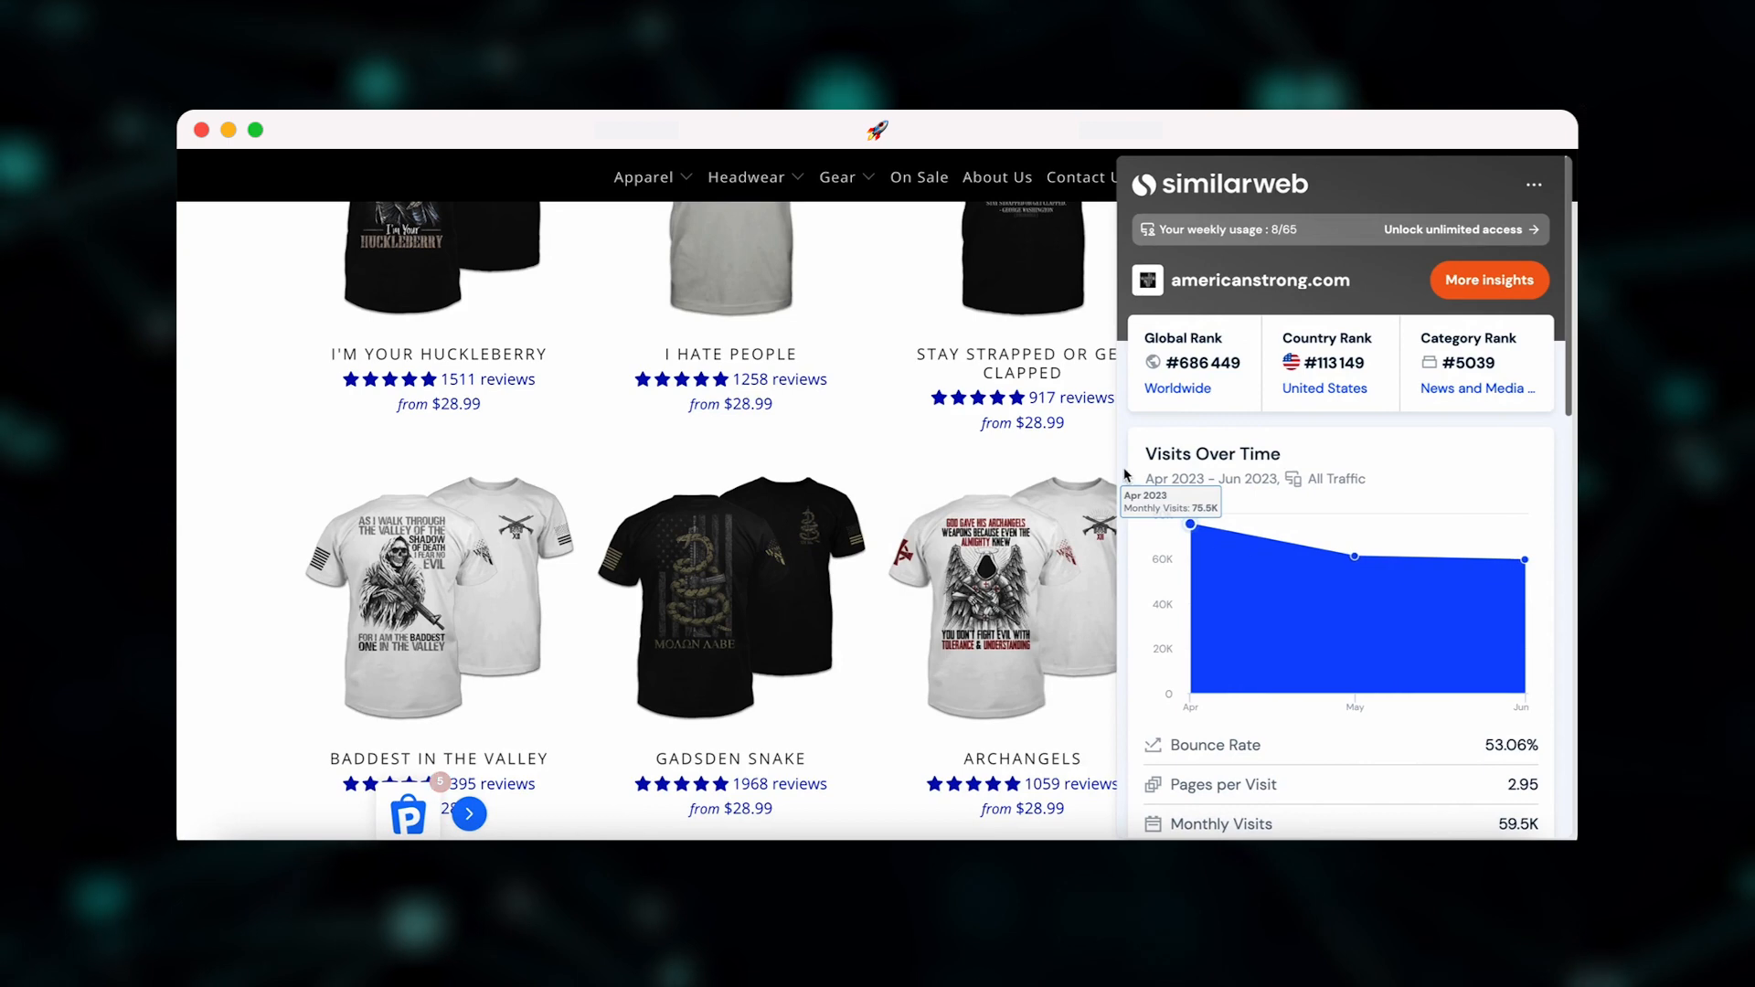
click(1027, 462)
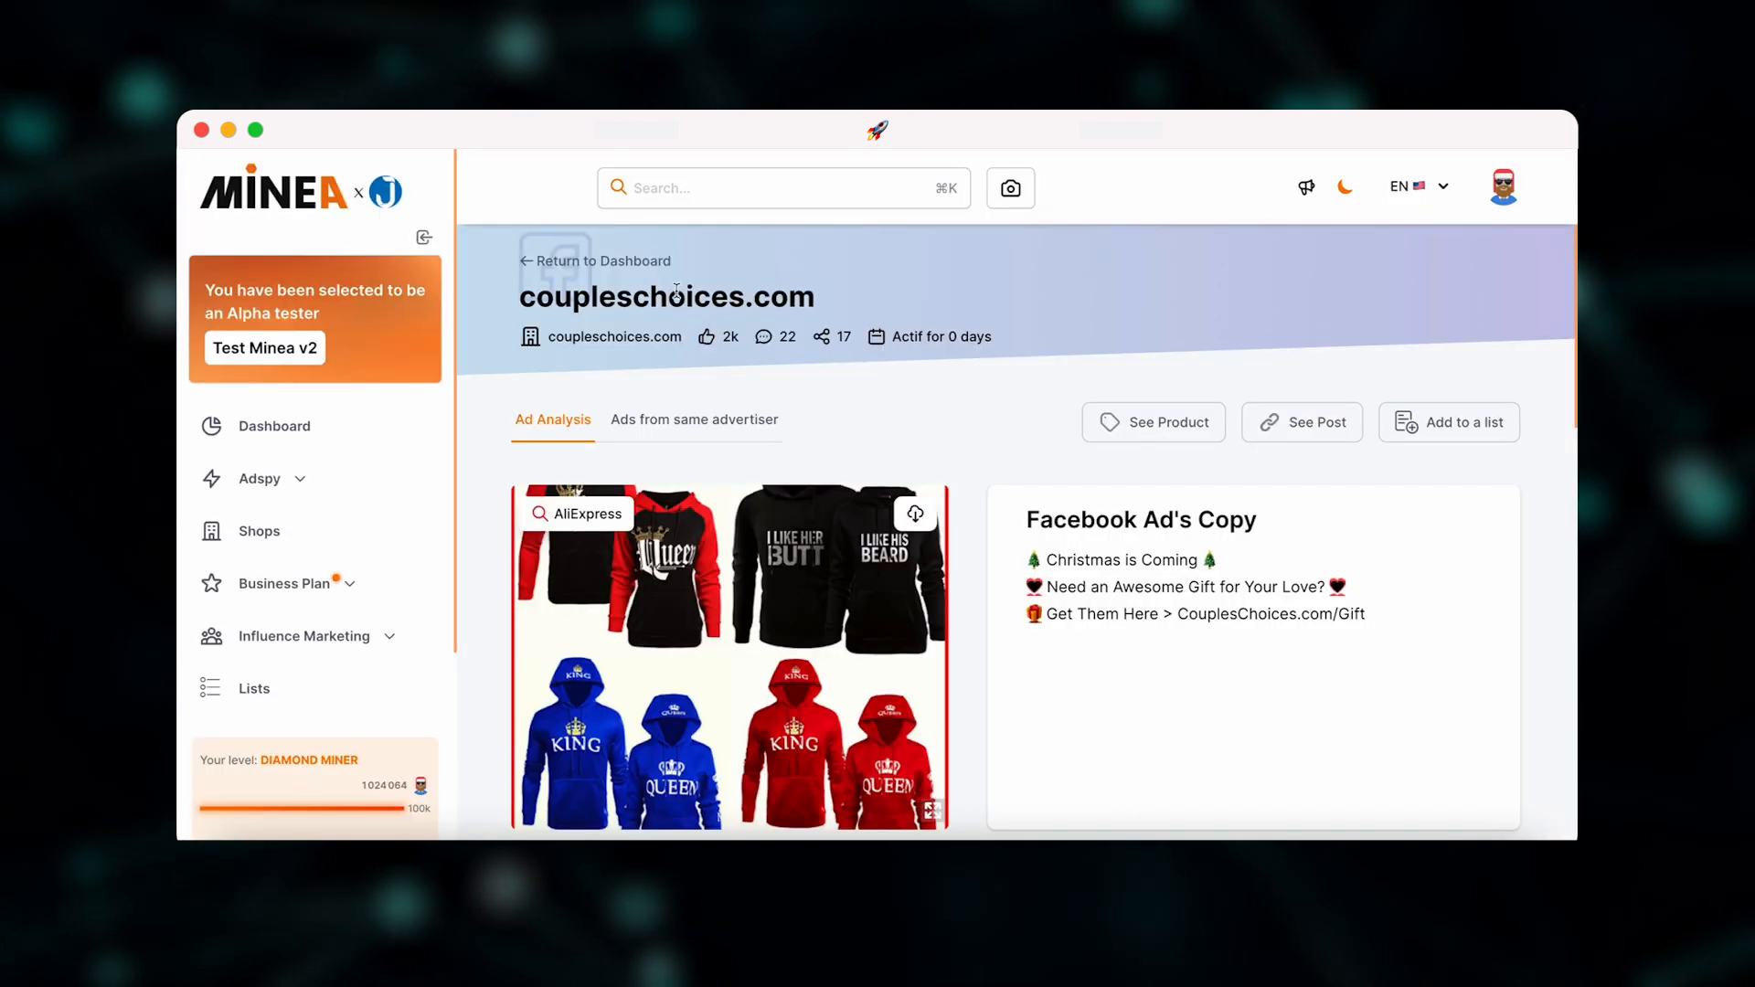
- Examine the coupleschoices.com Facebook ad's domain, engagement figures and ad copy
double_click(676, 294)
triple_click(676, 290)
click(676, 293)
scroll(675, 541, down, 2)
scroll(675, 542, down, 1)
scroll(838, 333, up, 1)
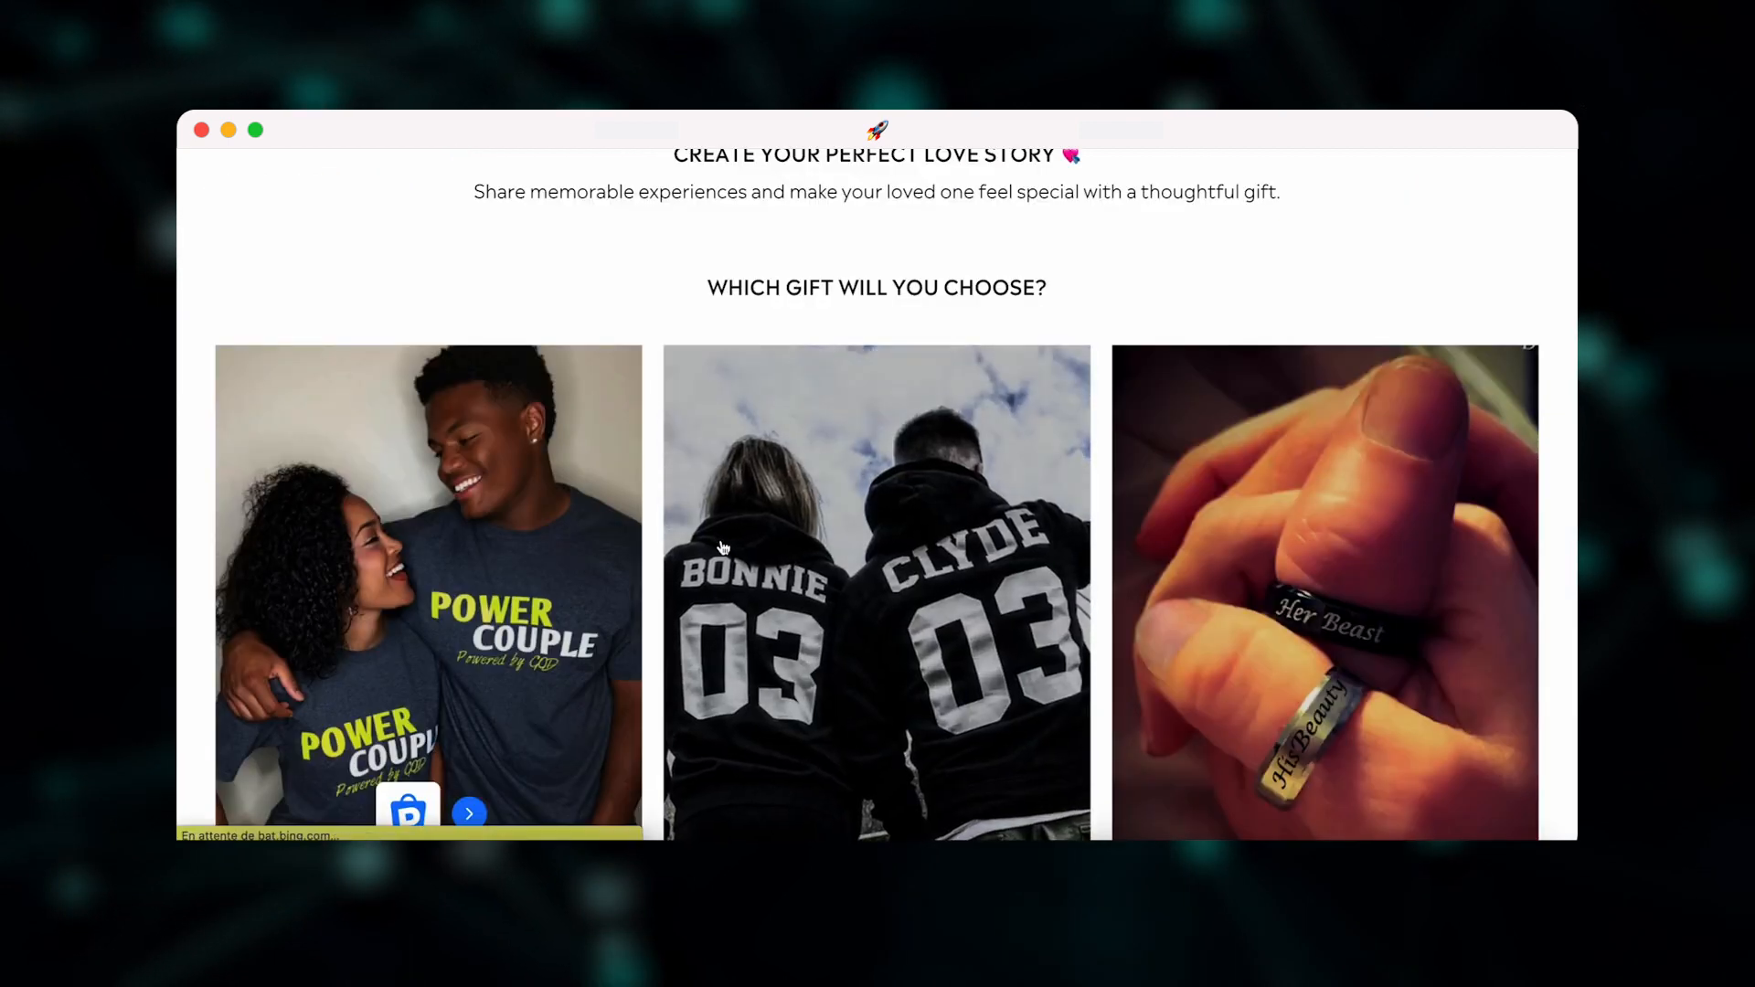
- Browse the Couples Choices store's matching gift categories and love-inspired product picks
scroll(722, 547, up, 1)
scroll(1093, 485, down, 2)
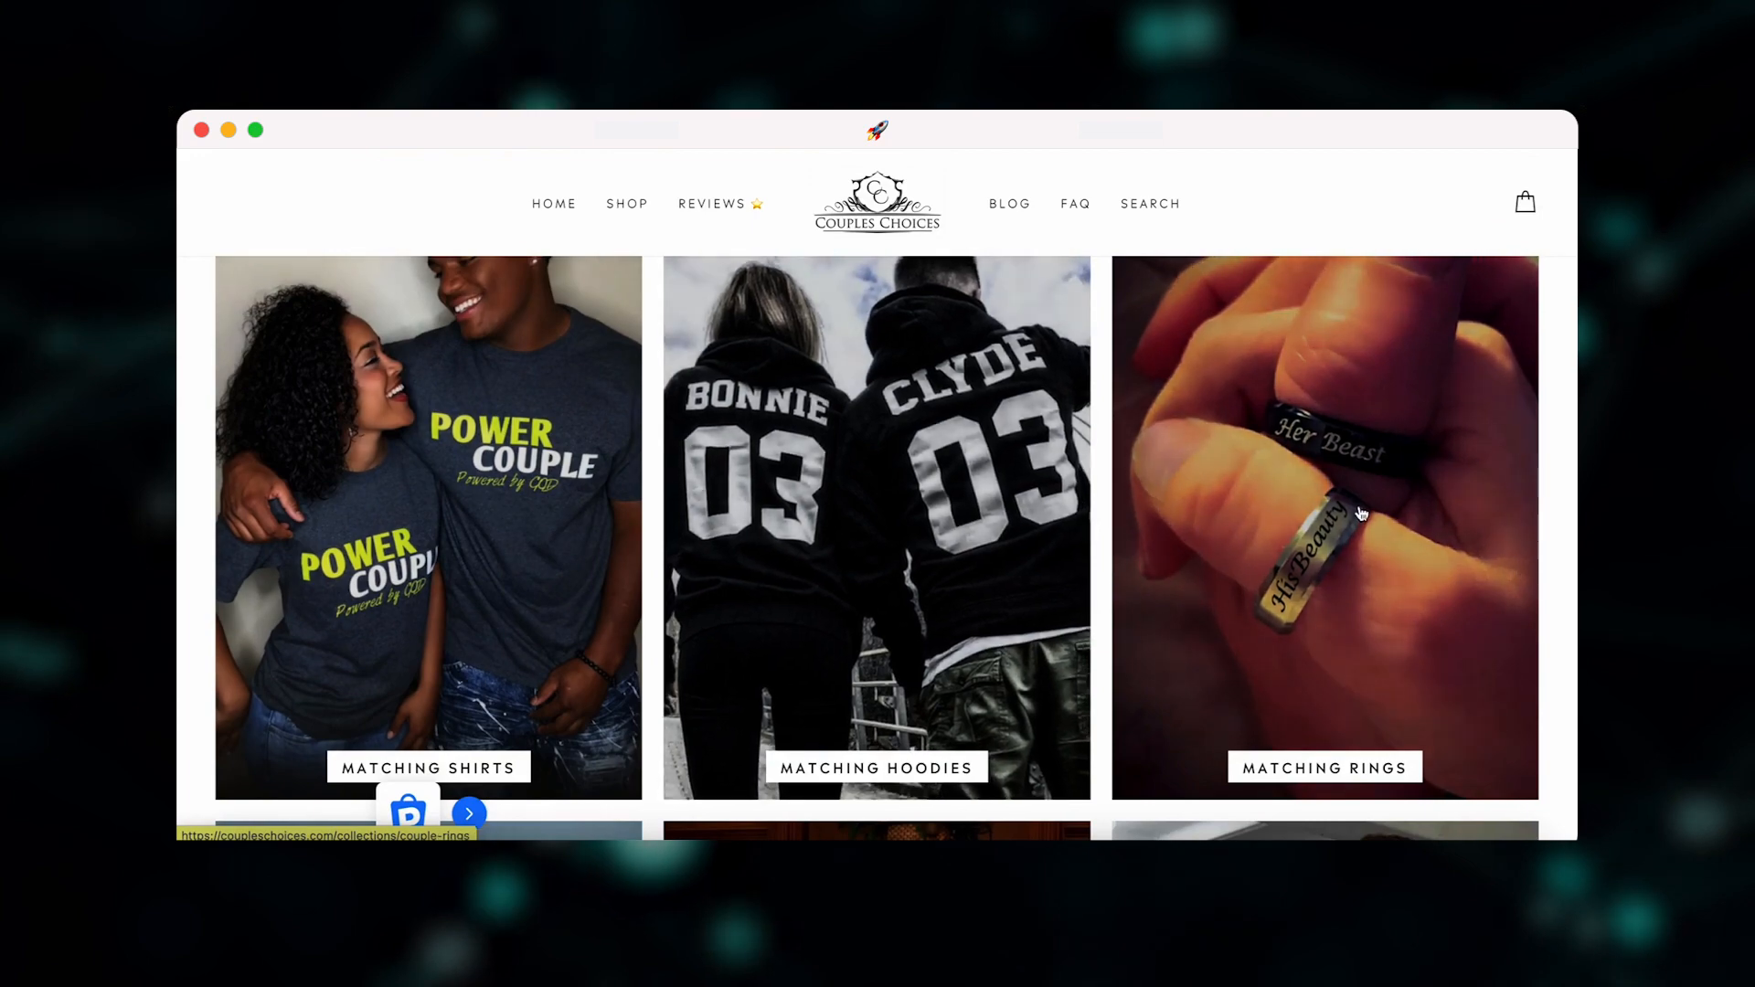
scroll(1361, 514, down, 8)
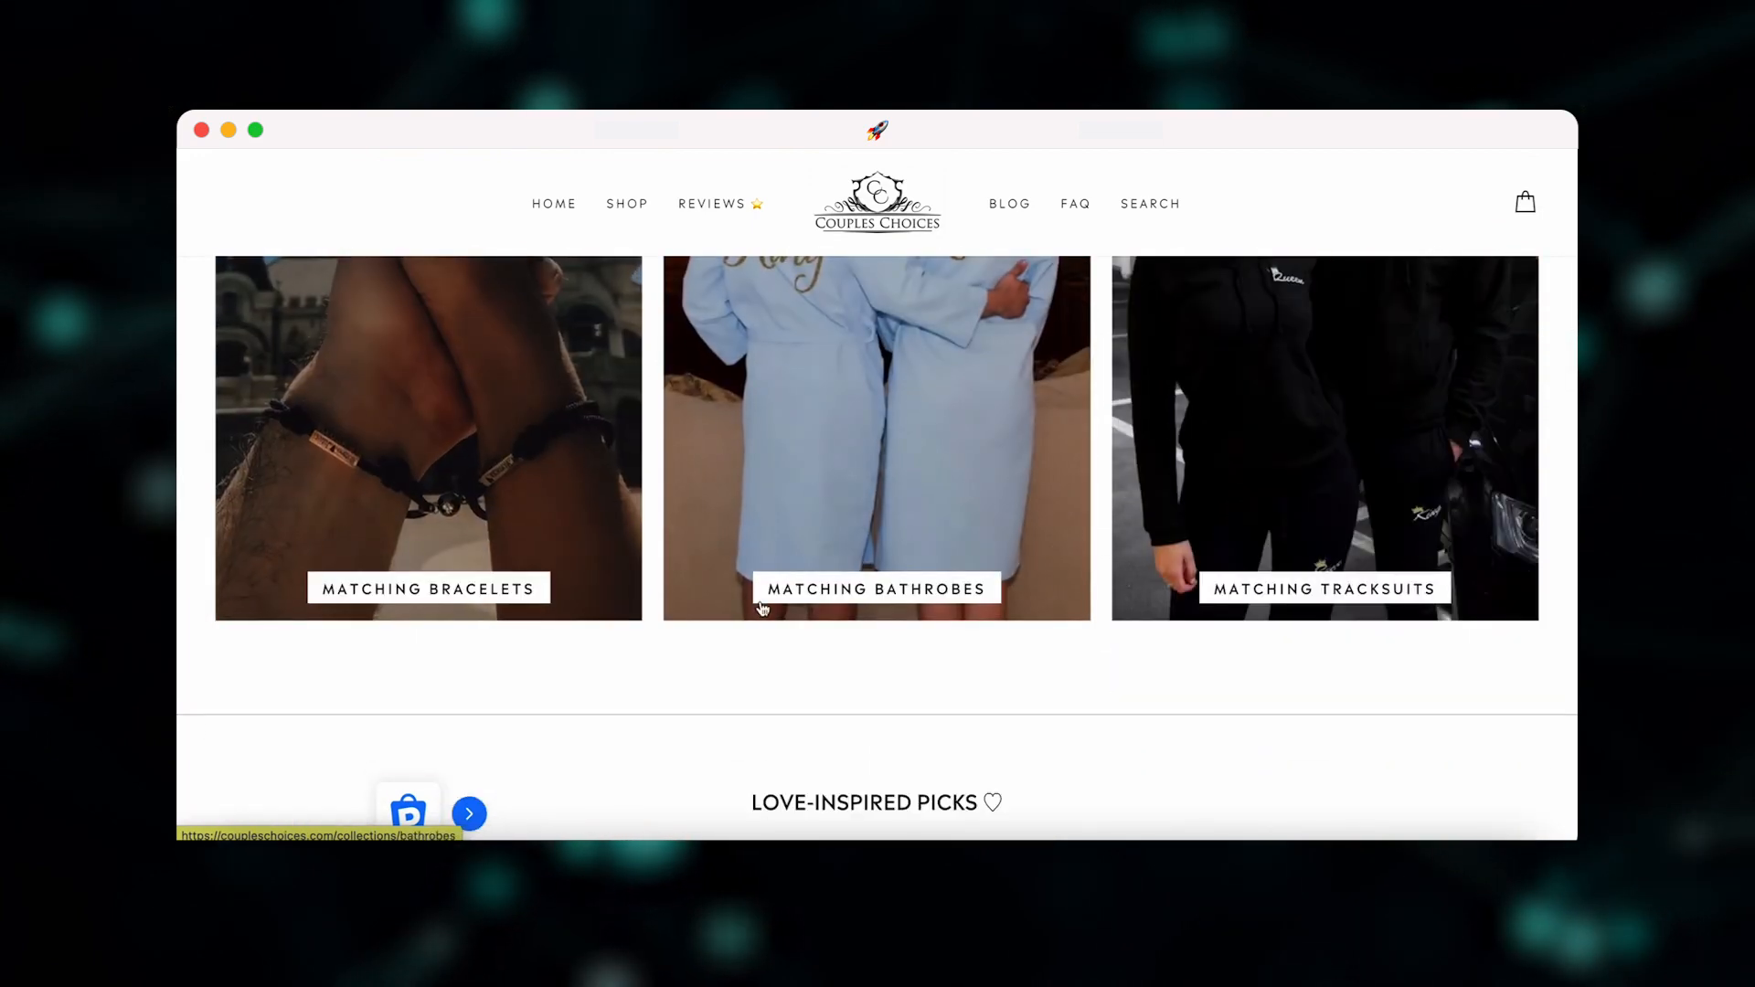
scroll(762, 608, down, 10)
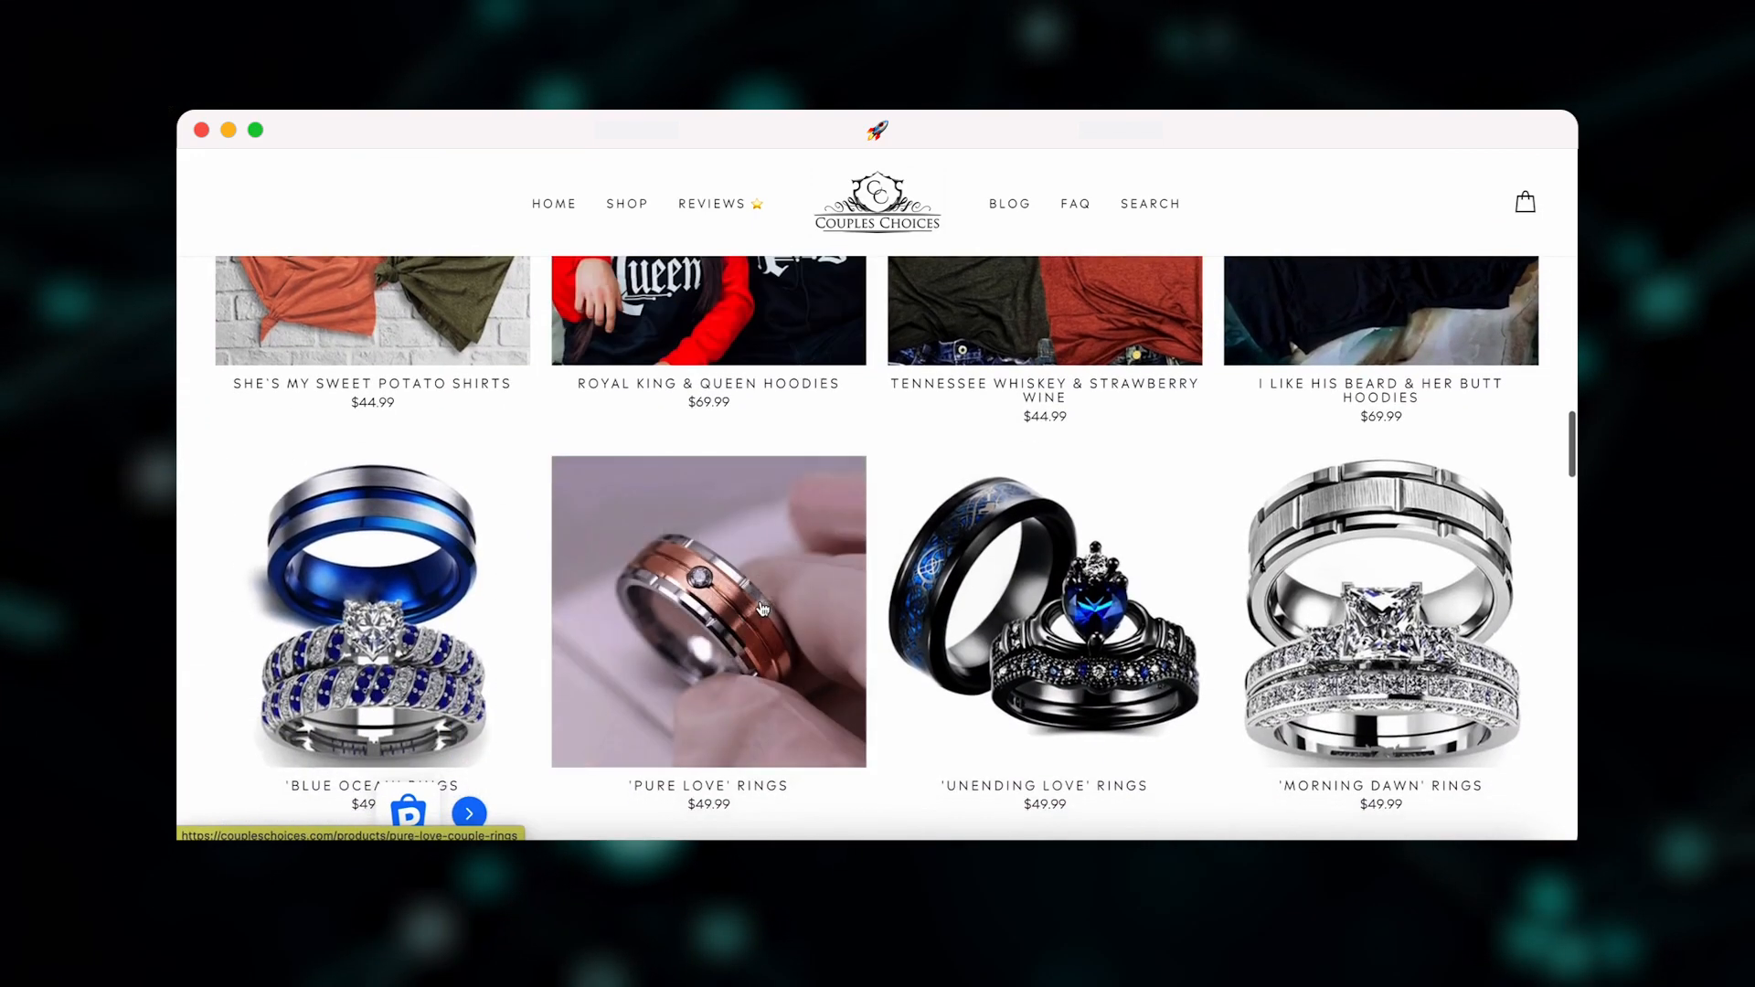
scroll(761, 608, up, 15)
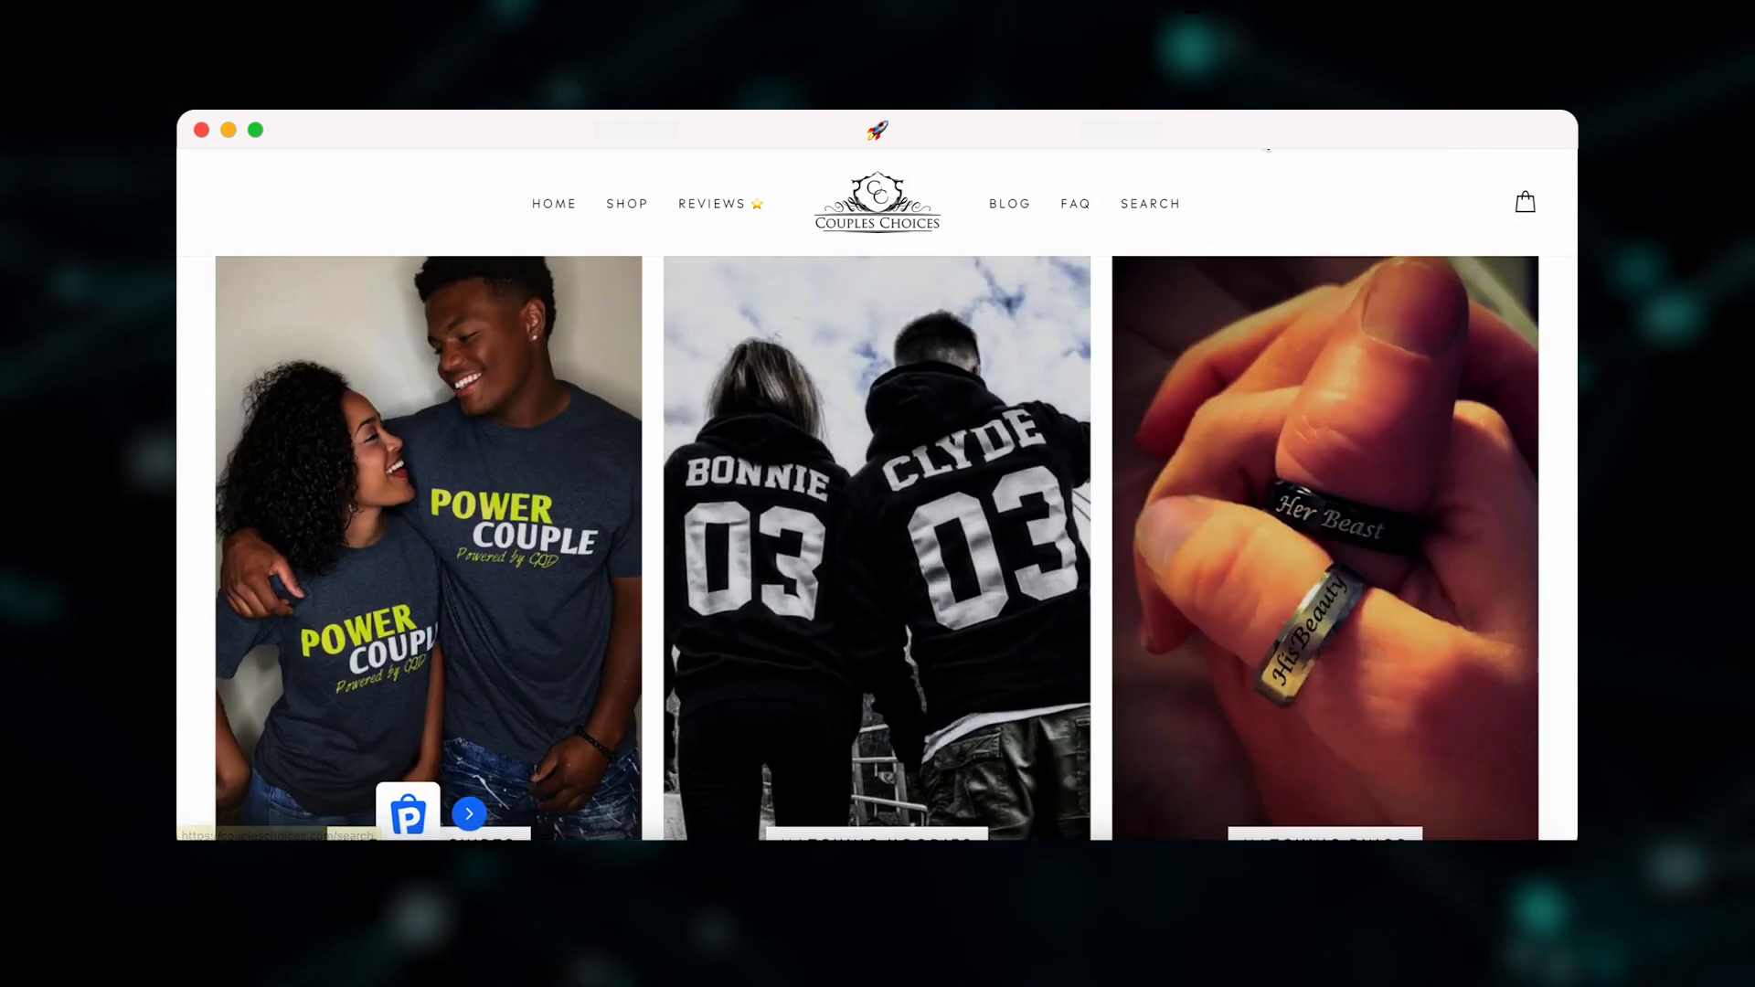
- Check the Similarweb traffic statistics for coupleschoices.com, close the overview and return to the store's Summer Clearance Sale banner
click(1307, 130)
mouse_move(1332, 570)
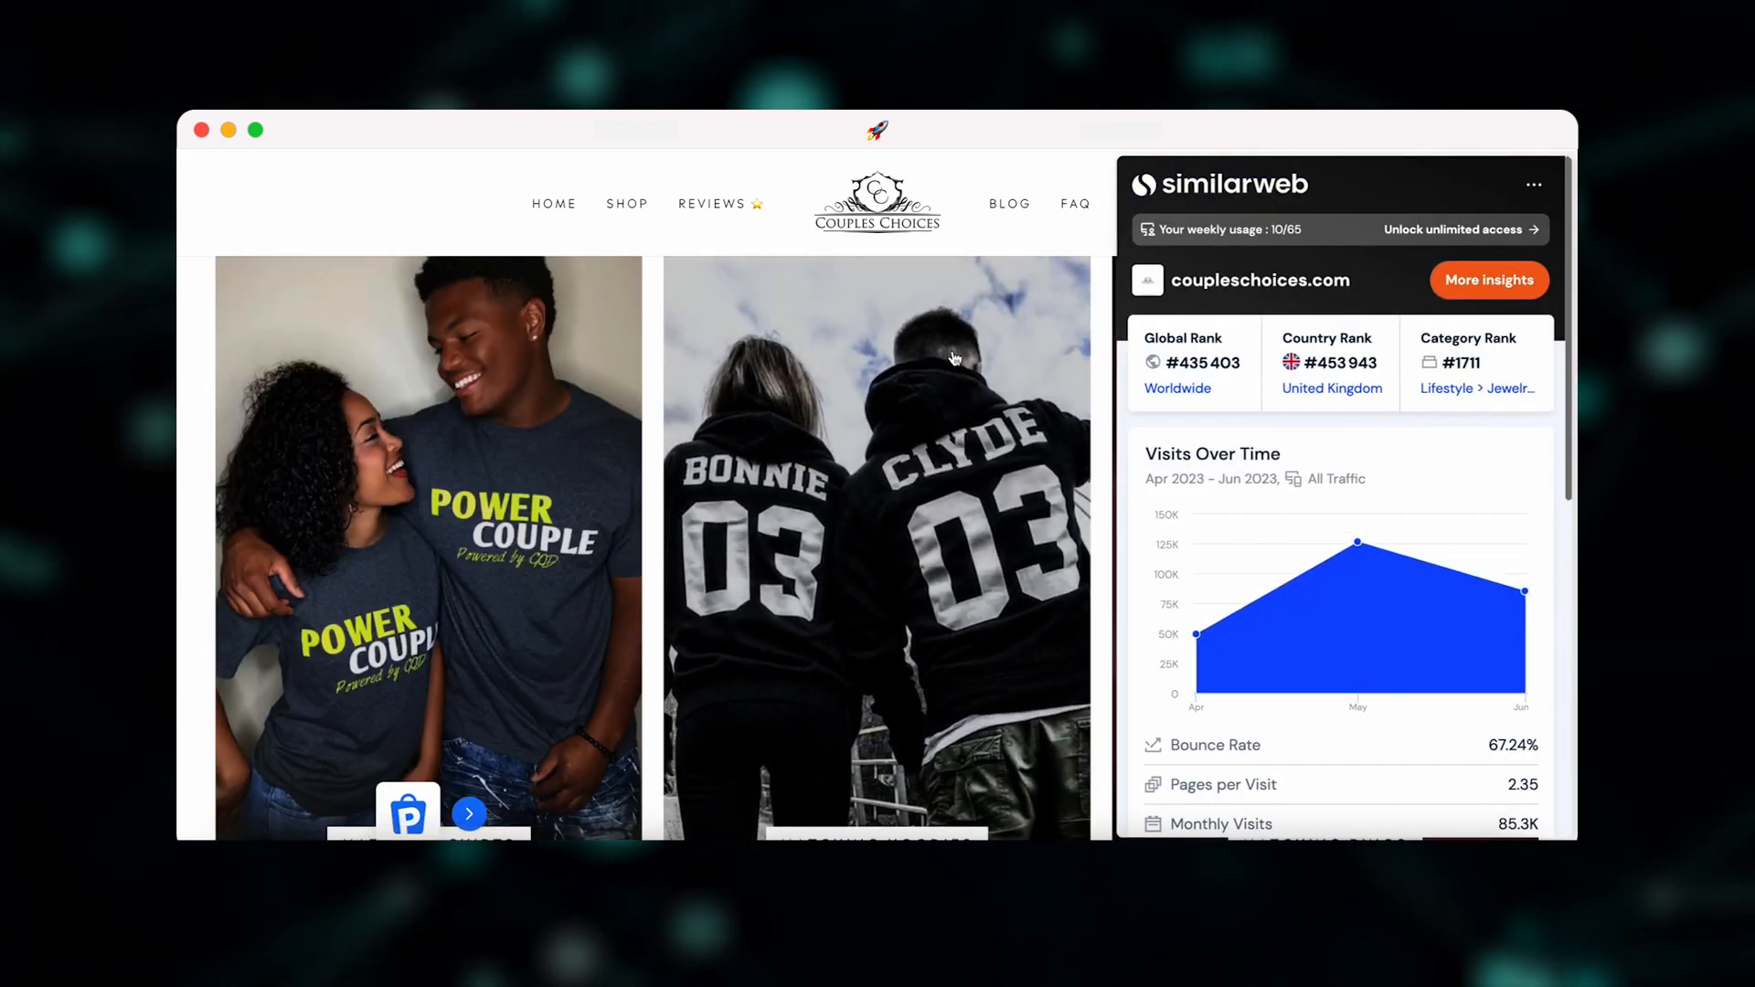
click(1021, 248)
scroll(1018, 384, up, 6)
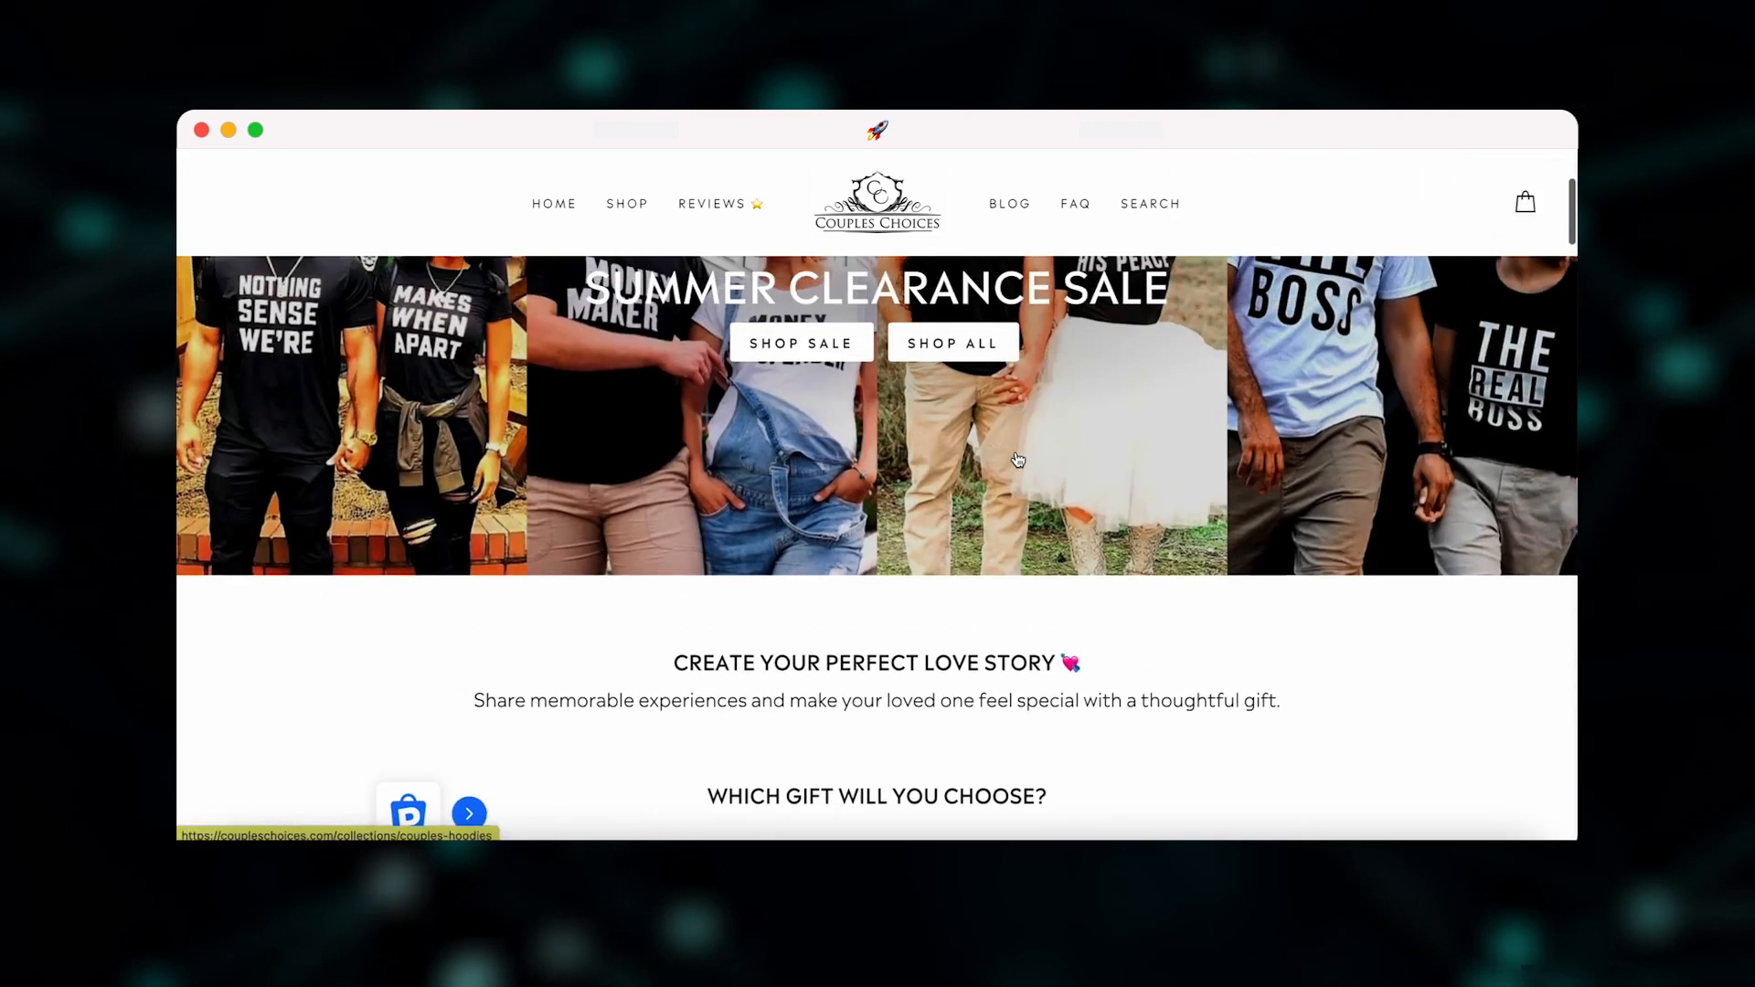
scroll(1024, 485, up, 2)
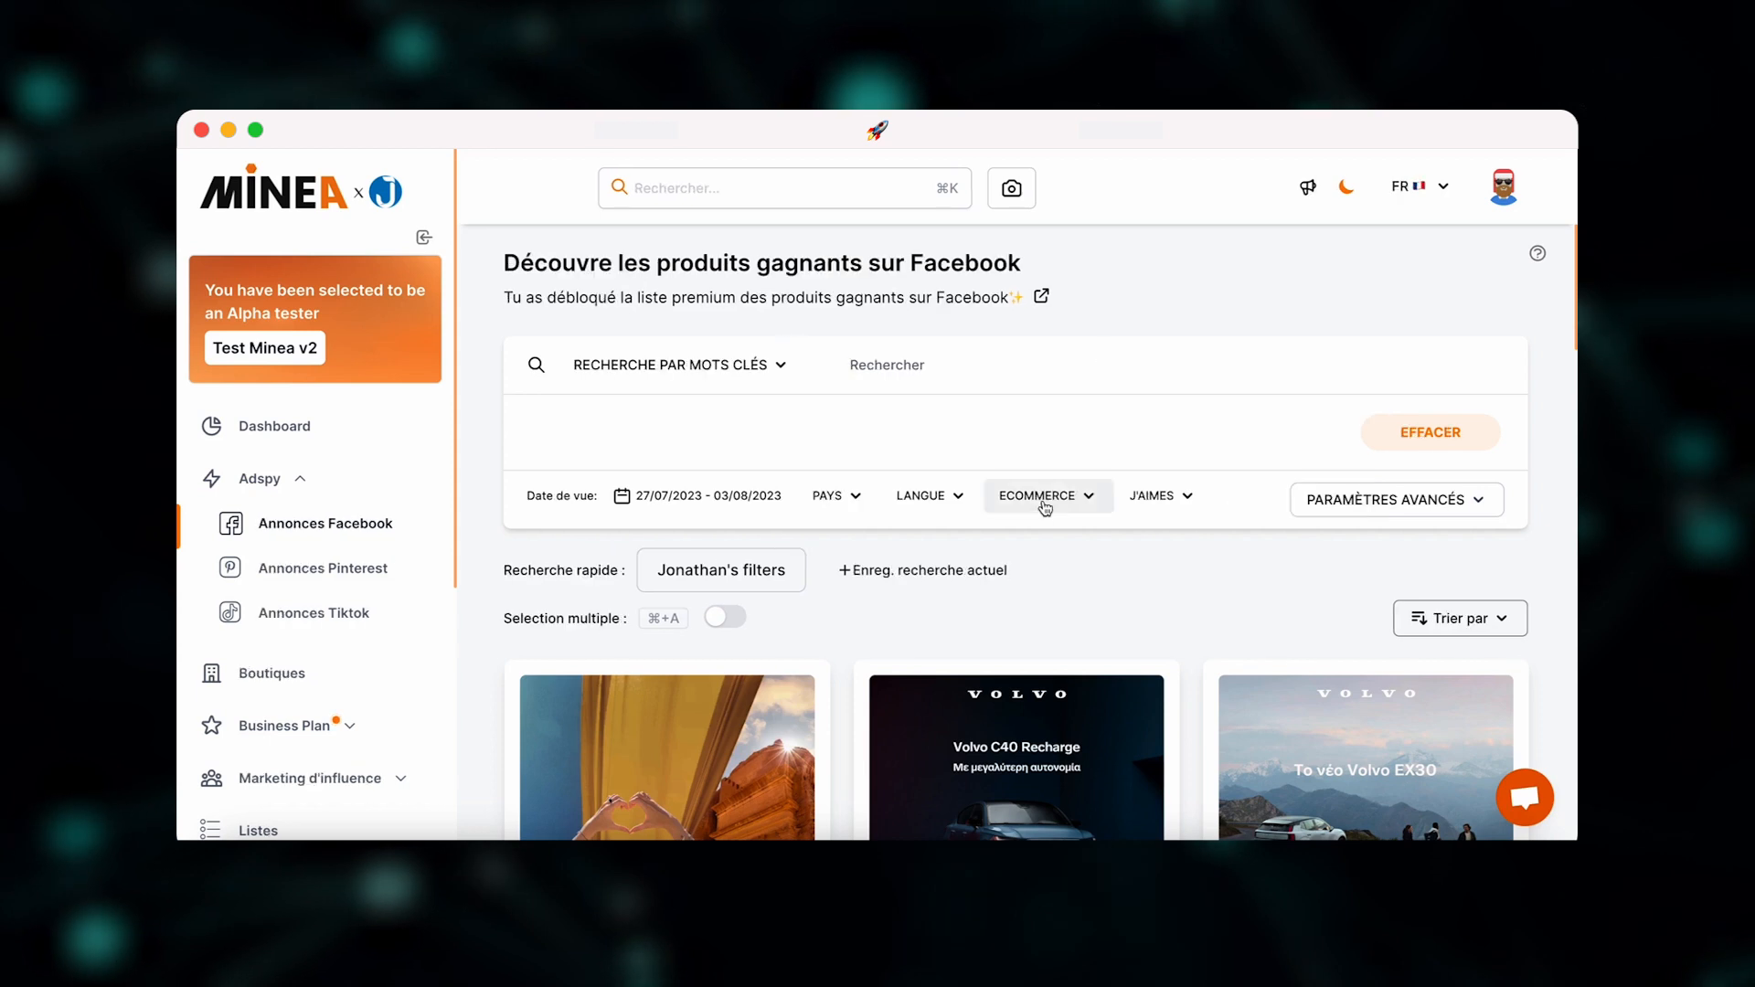
- Filter the Facebook ads in Minea to the Shopify and WooCommerce ecommerce platforms
click(1037, 495)
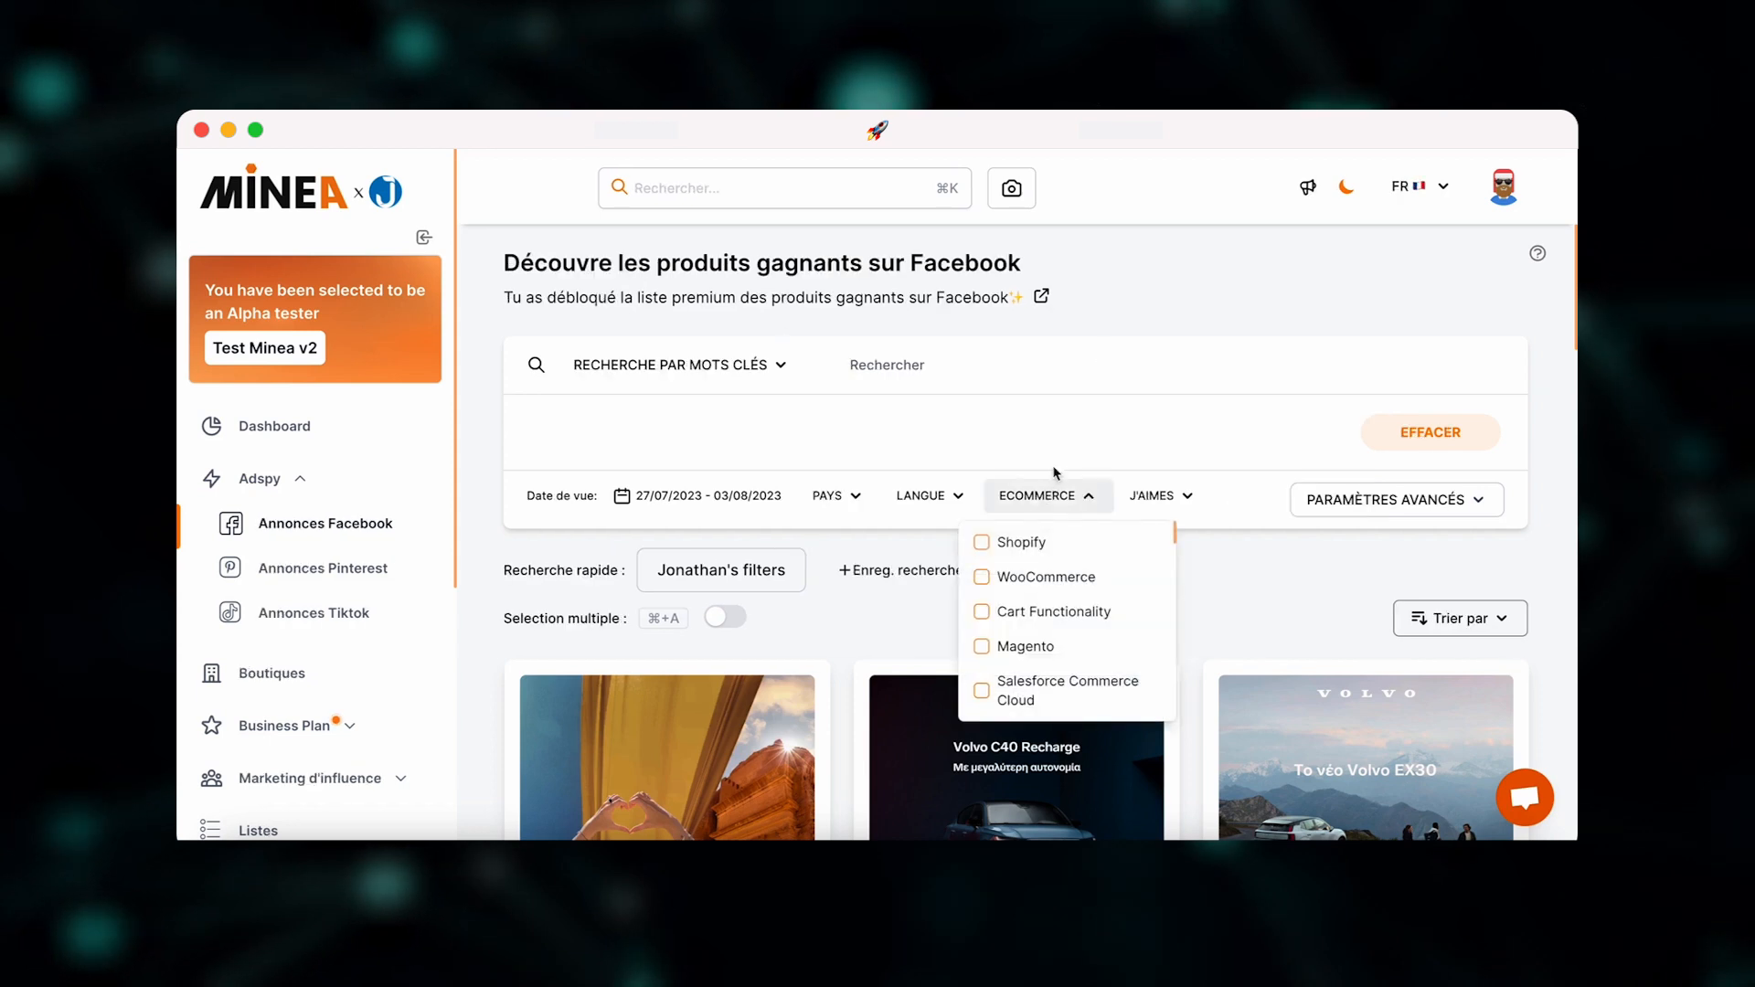
click(1273, 578)
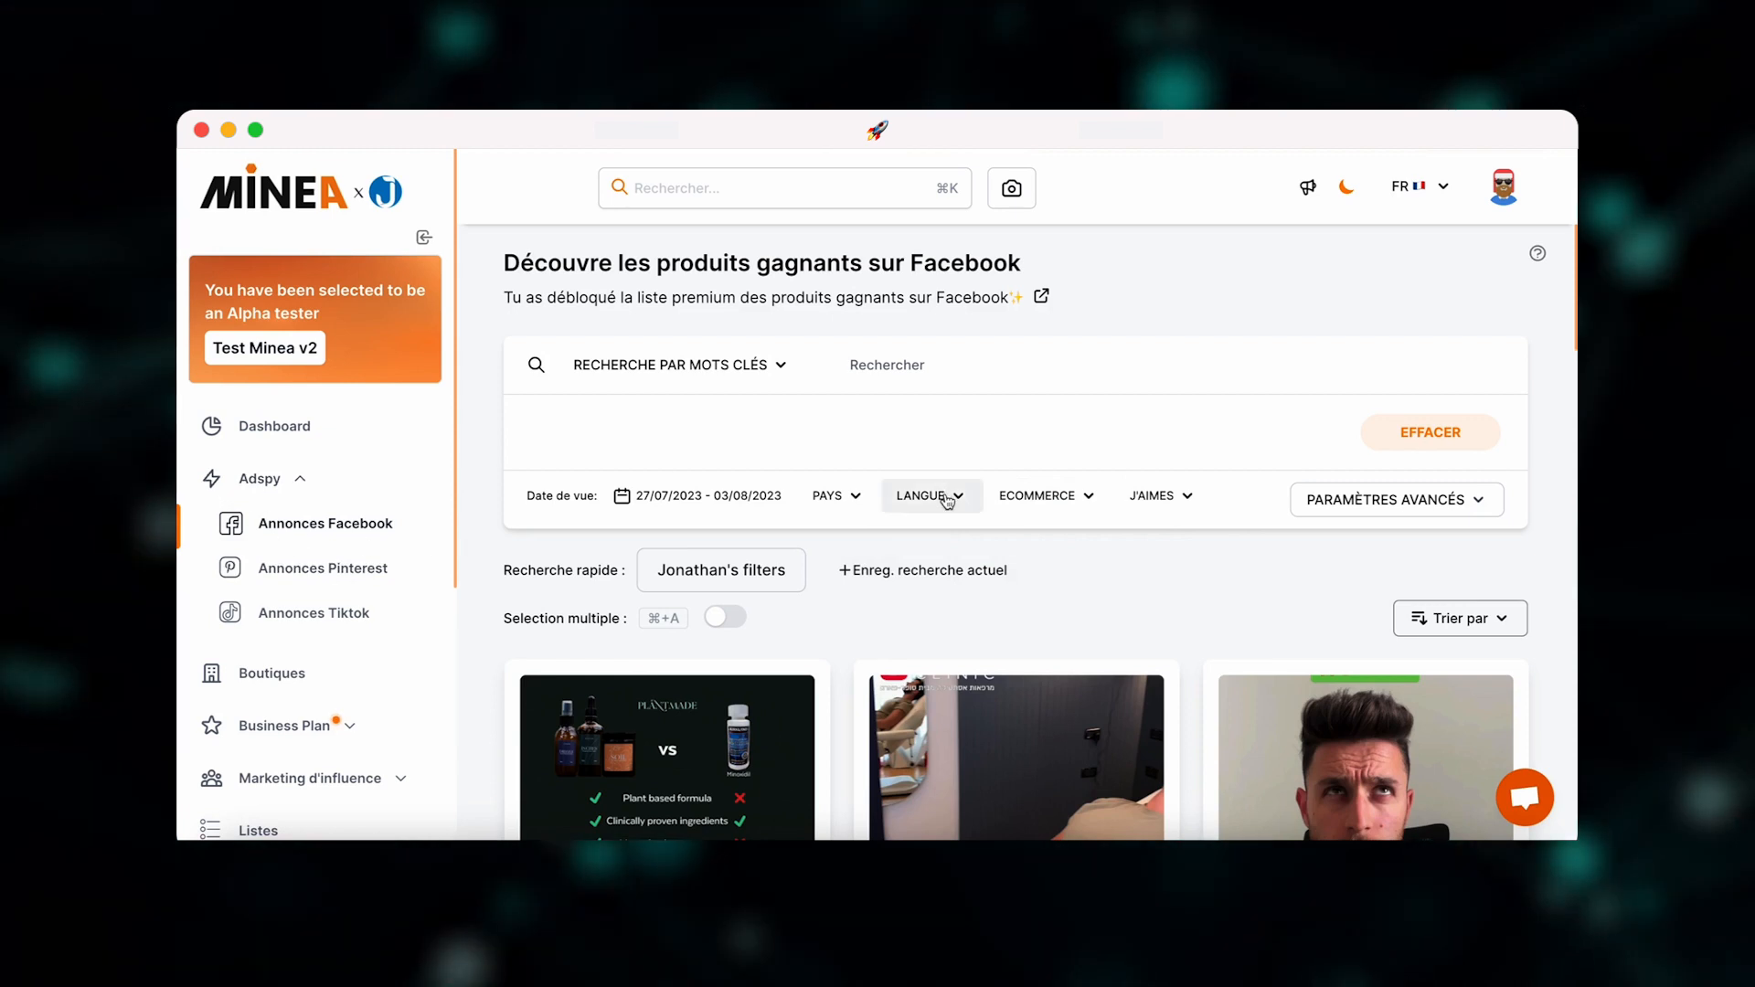
click(1015, 502)
click(982, 543)
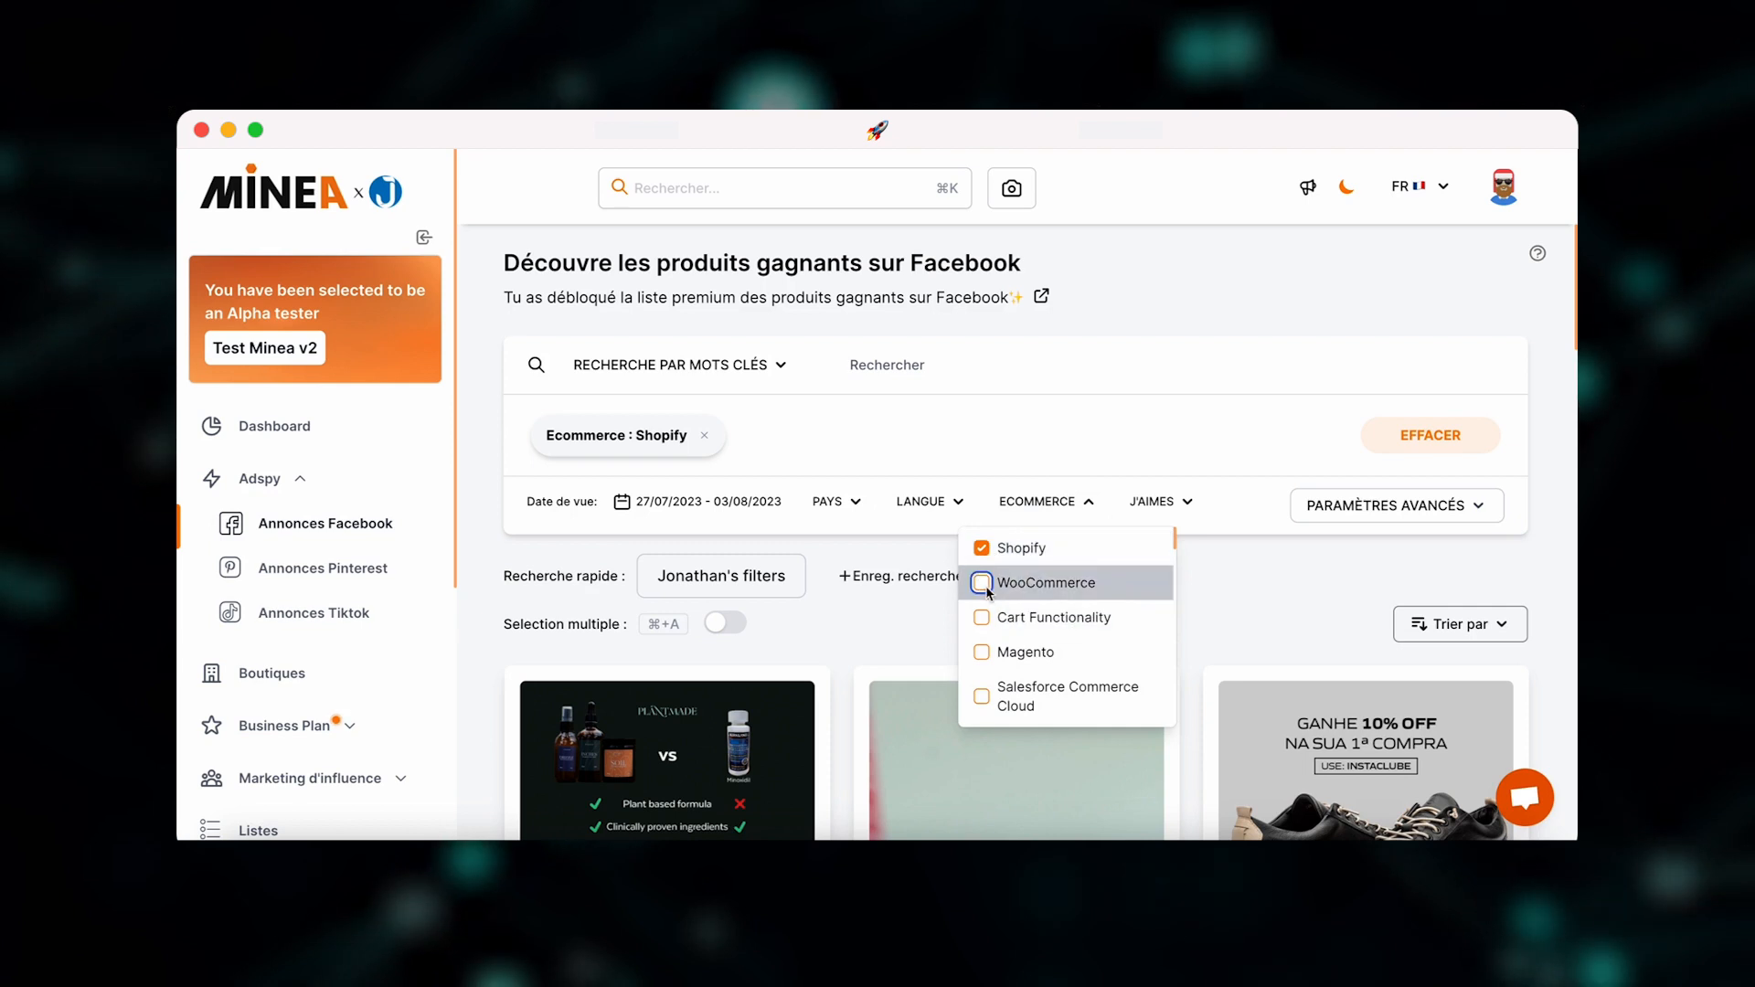
click(981, 582)
- Restrict the ads to the country États-Unis and close the country list
click(827, 502)
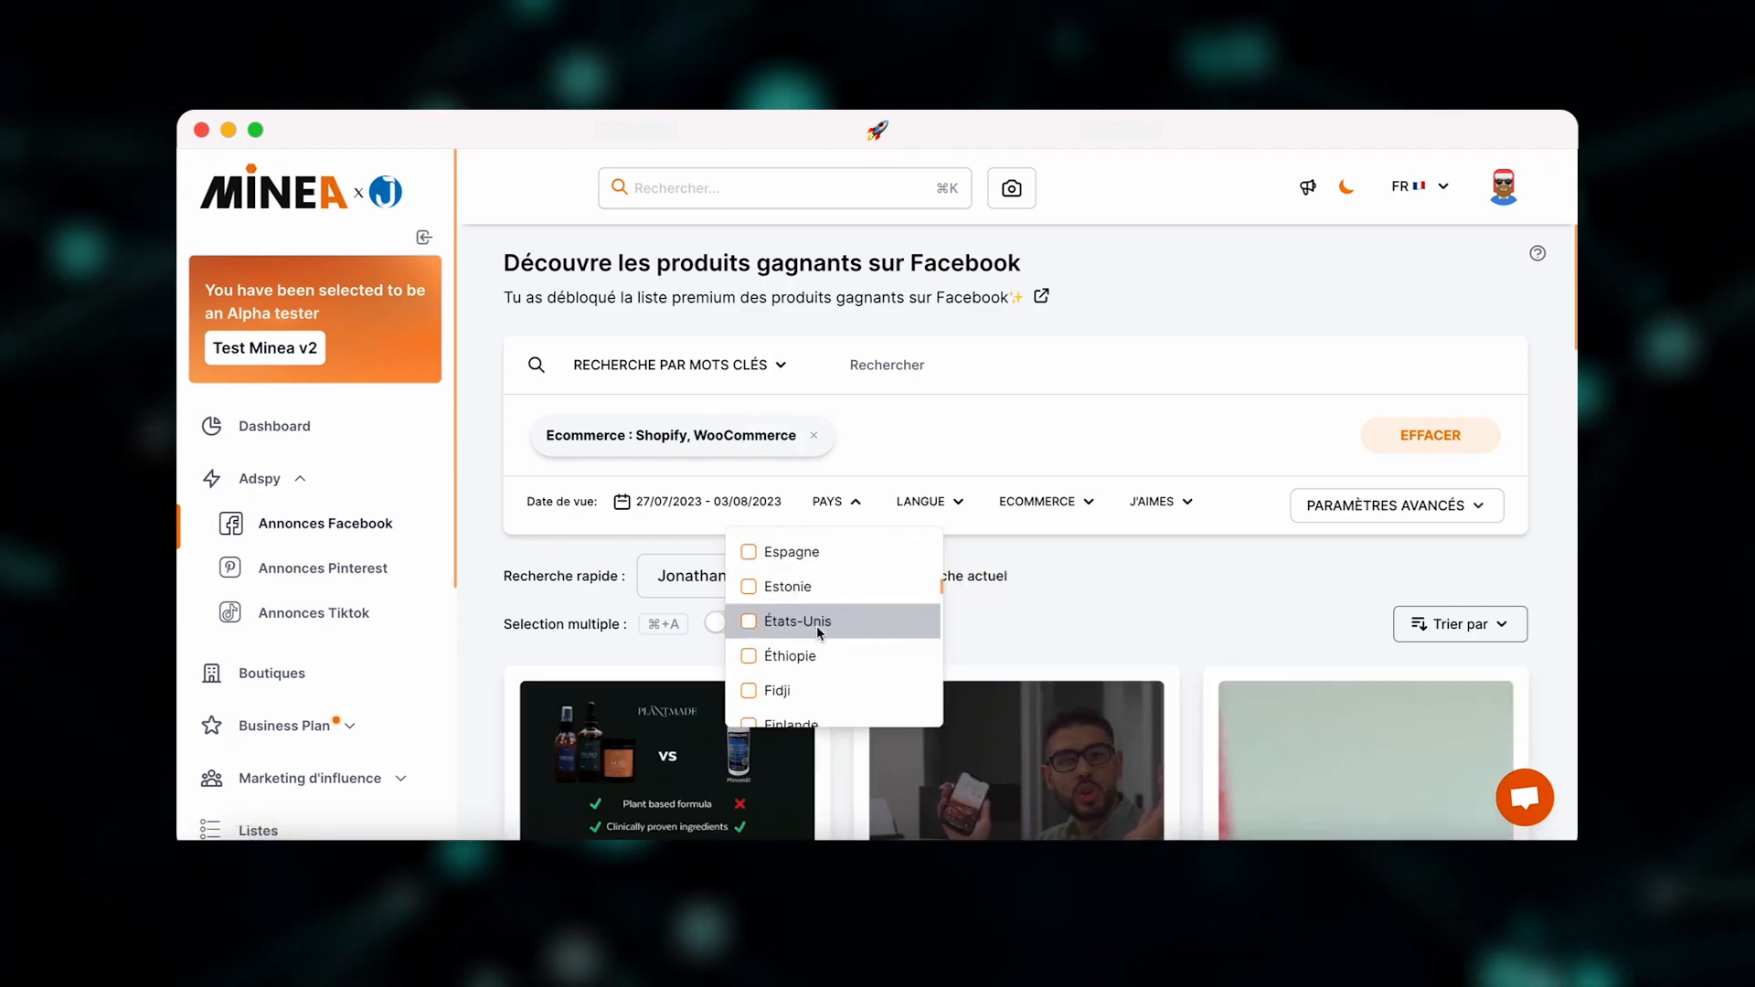
click(747, 622)
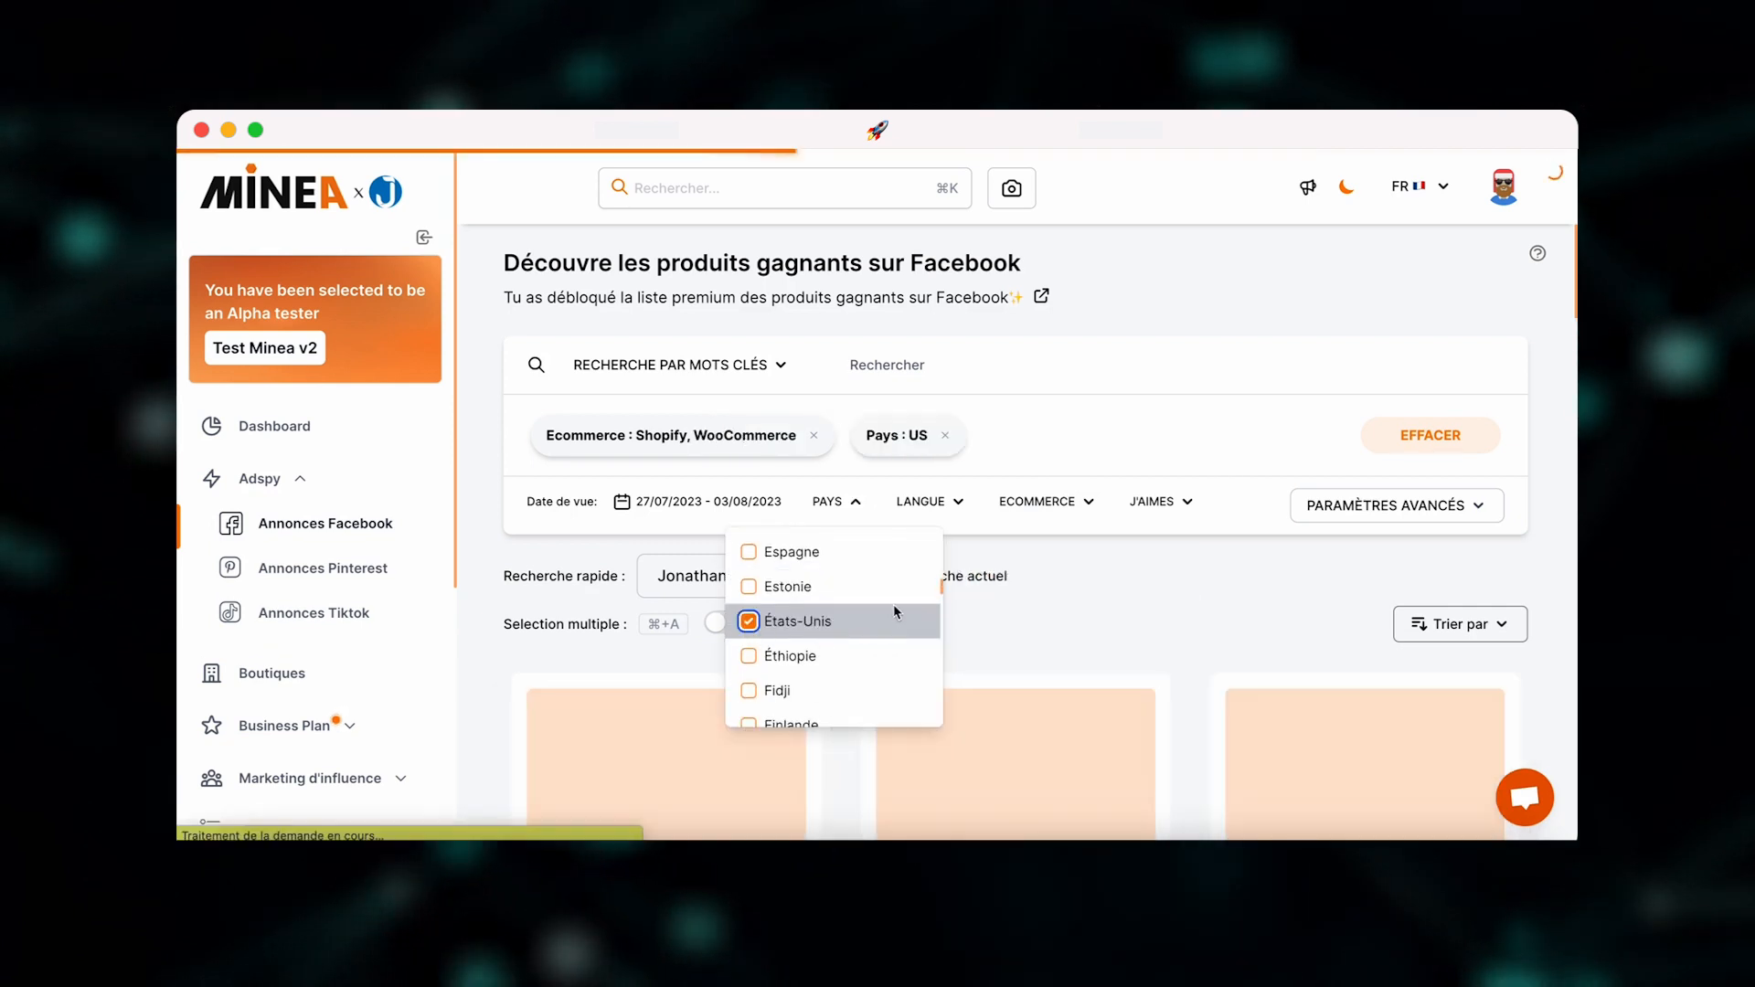
click(1109, 599)
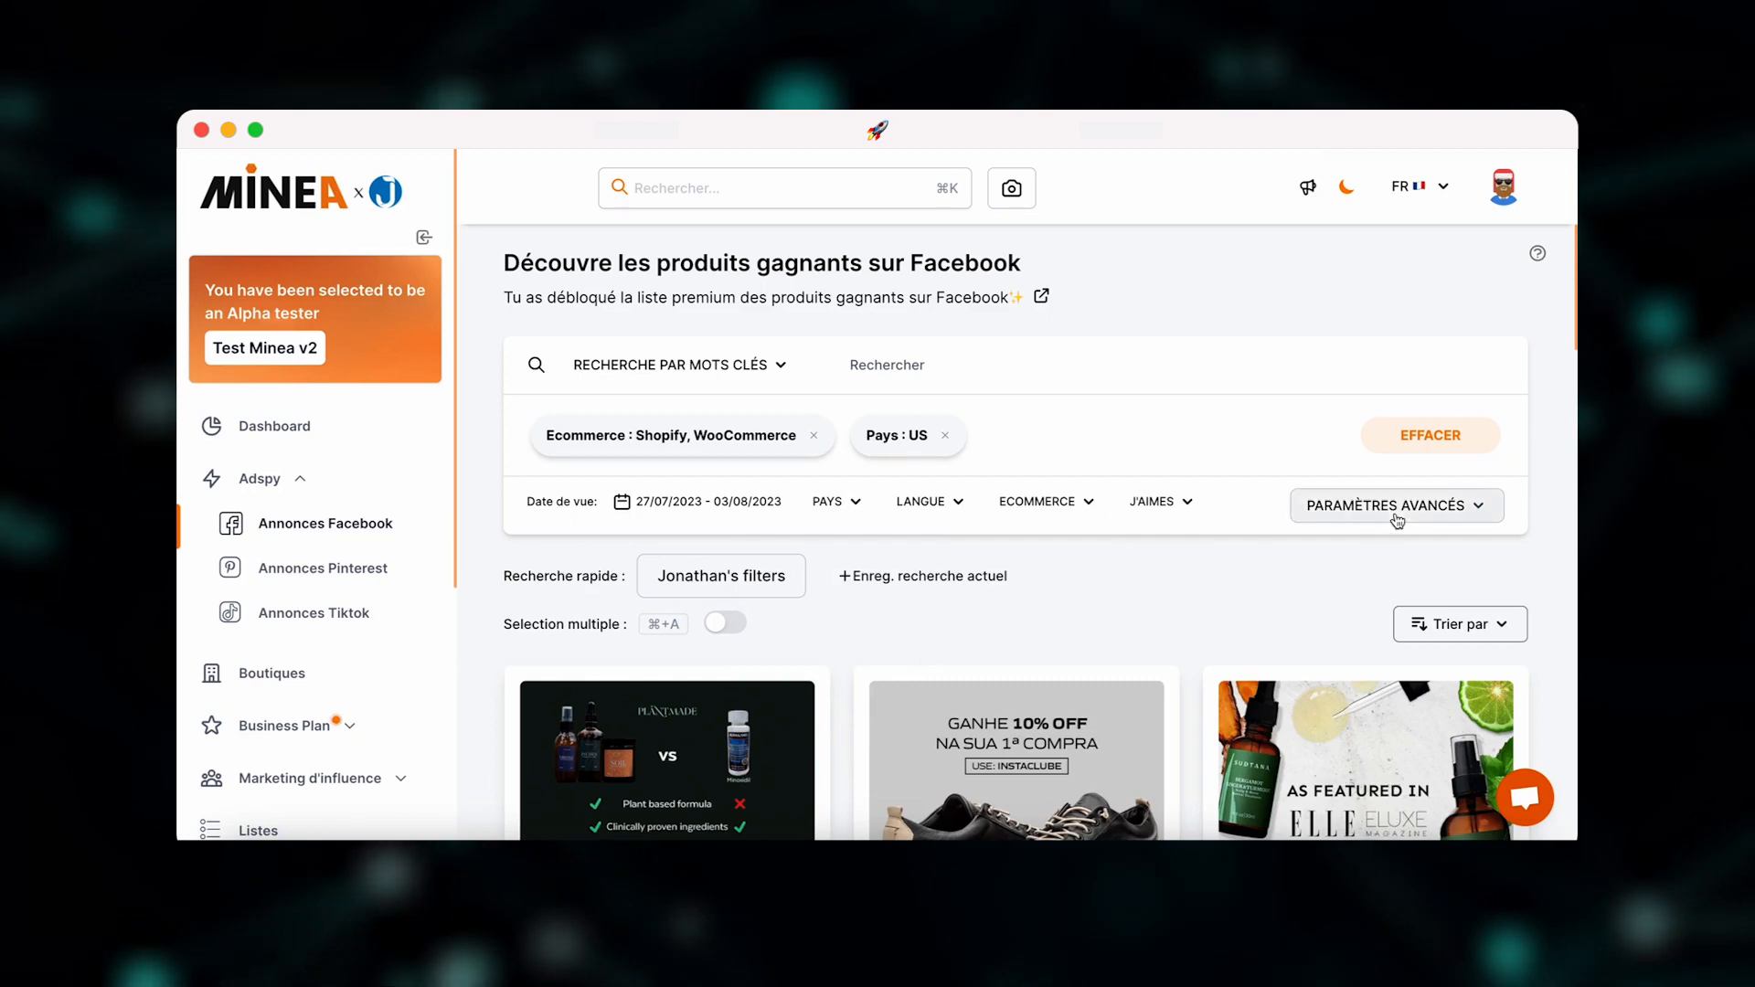
- Show the advanced filters and set the Première vue date range from 1 October 2022 to 31 December 2022
click(1320, 514)
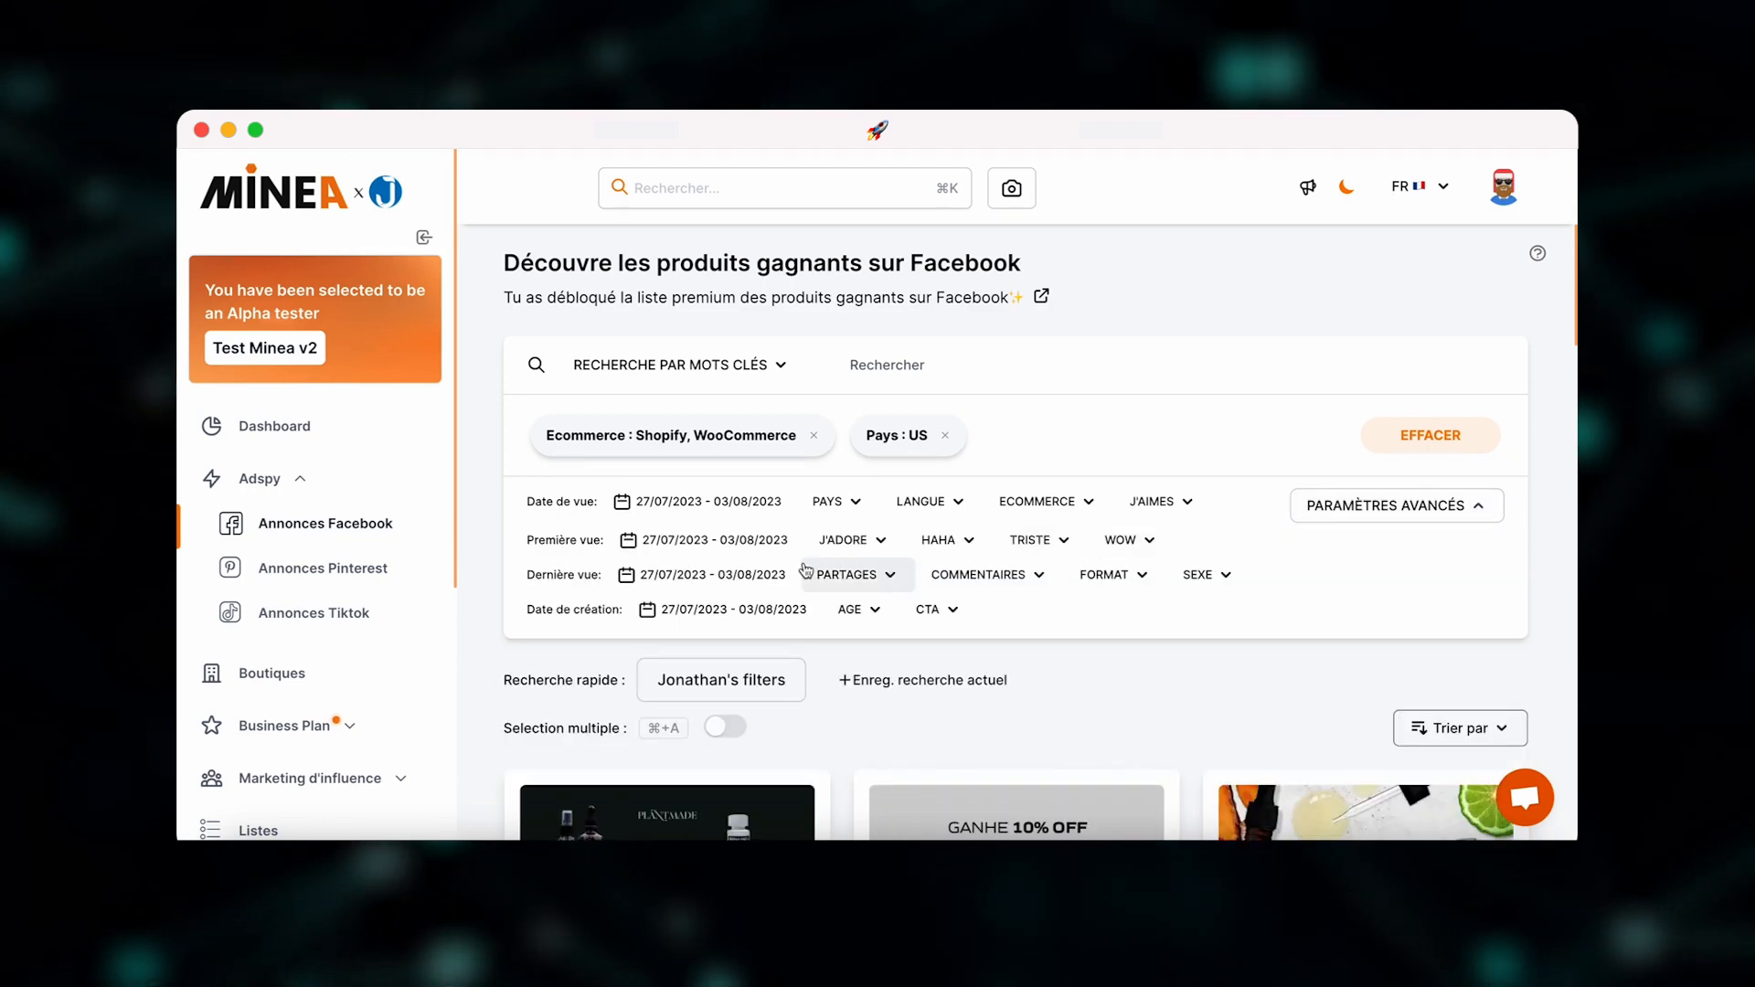
scroll(828, 657, down, 3)
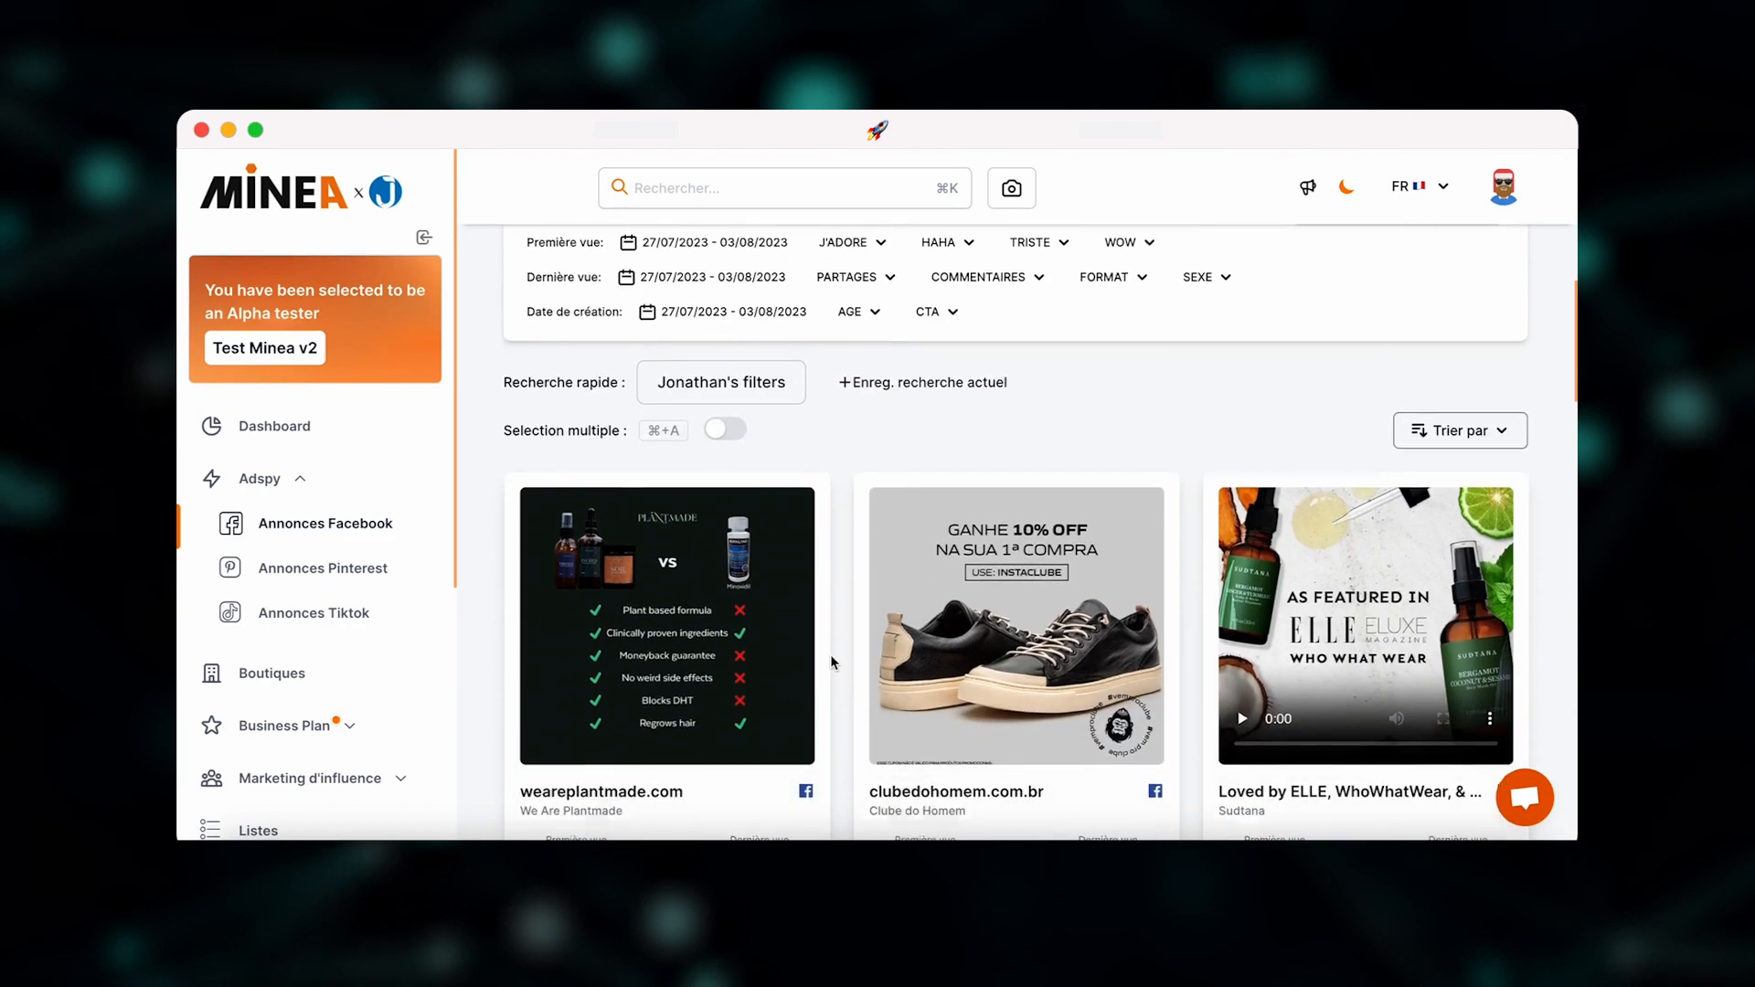
scroll(828, 656, up, 3)
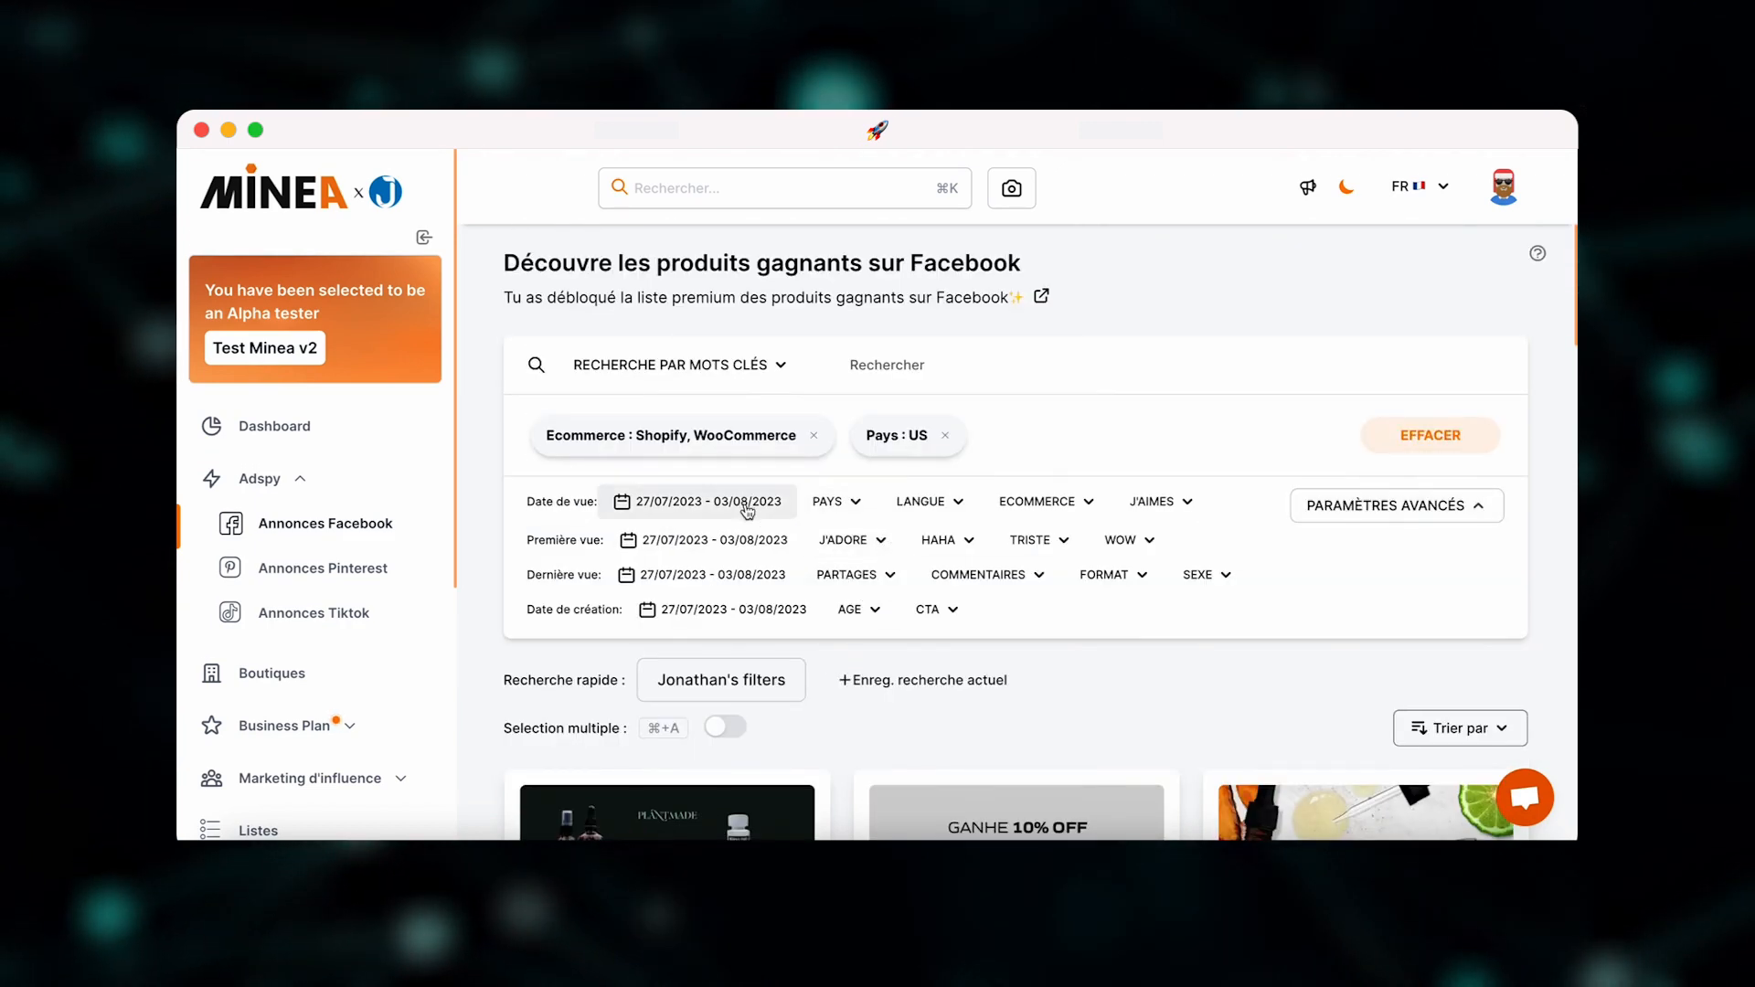
click(736, 541)
scroll(706, 666, down, 2)
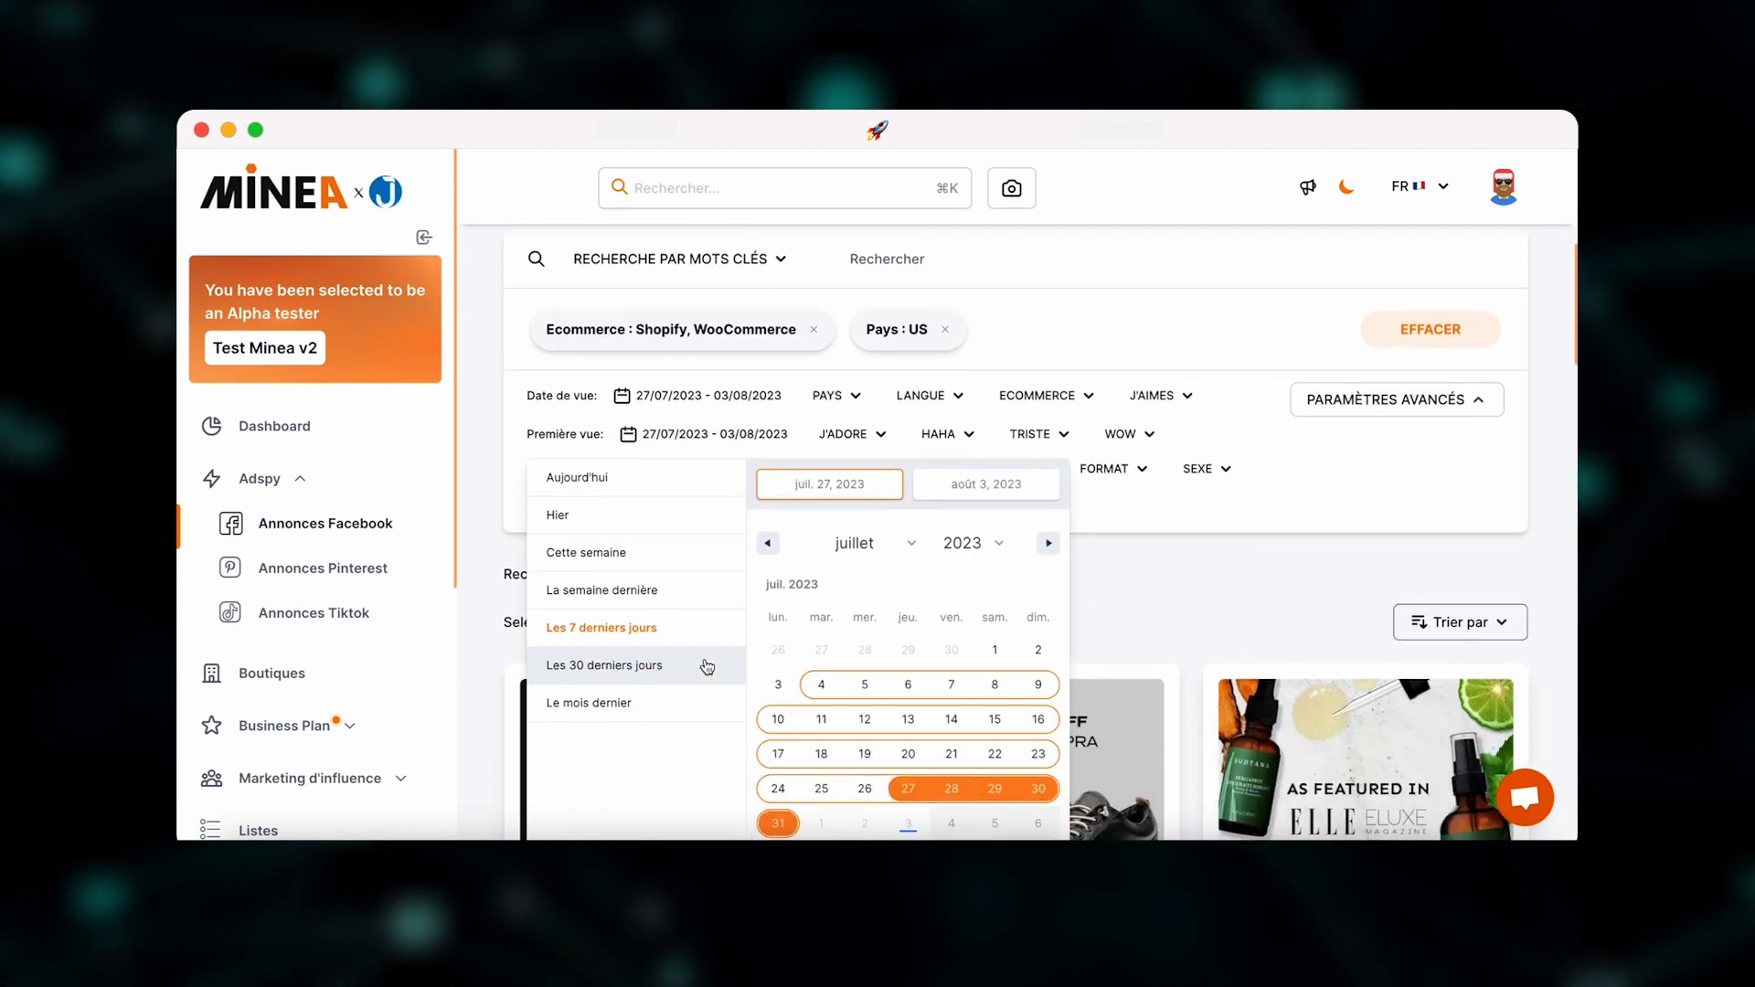
click(962, 544)
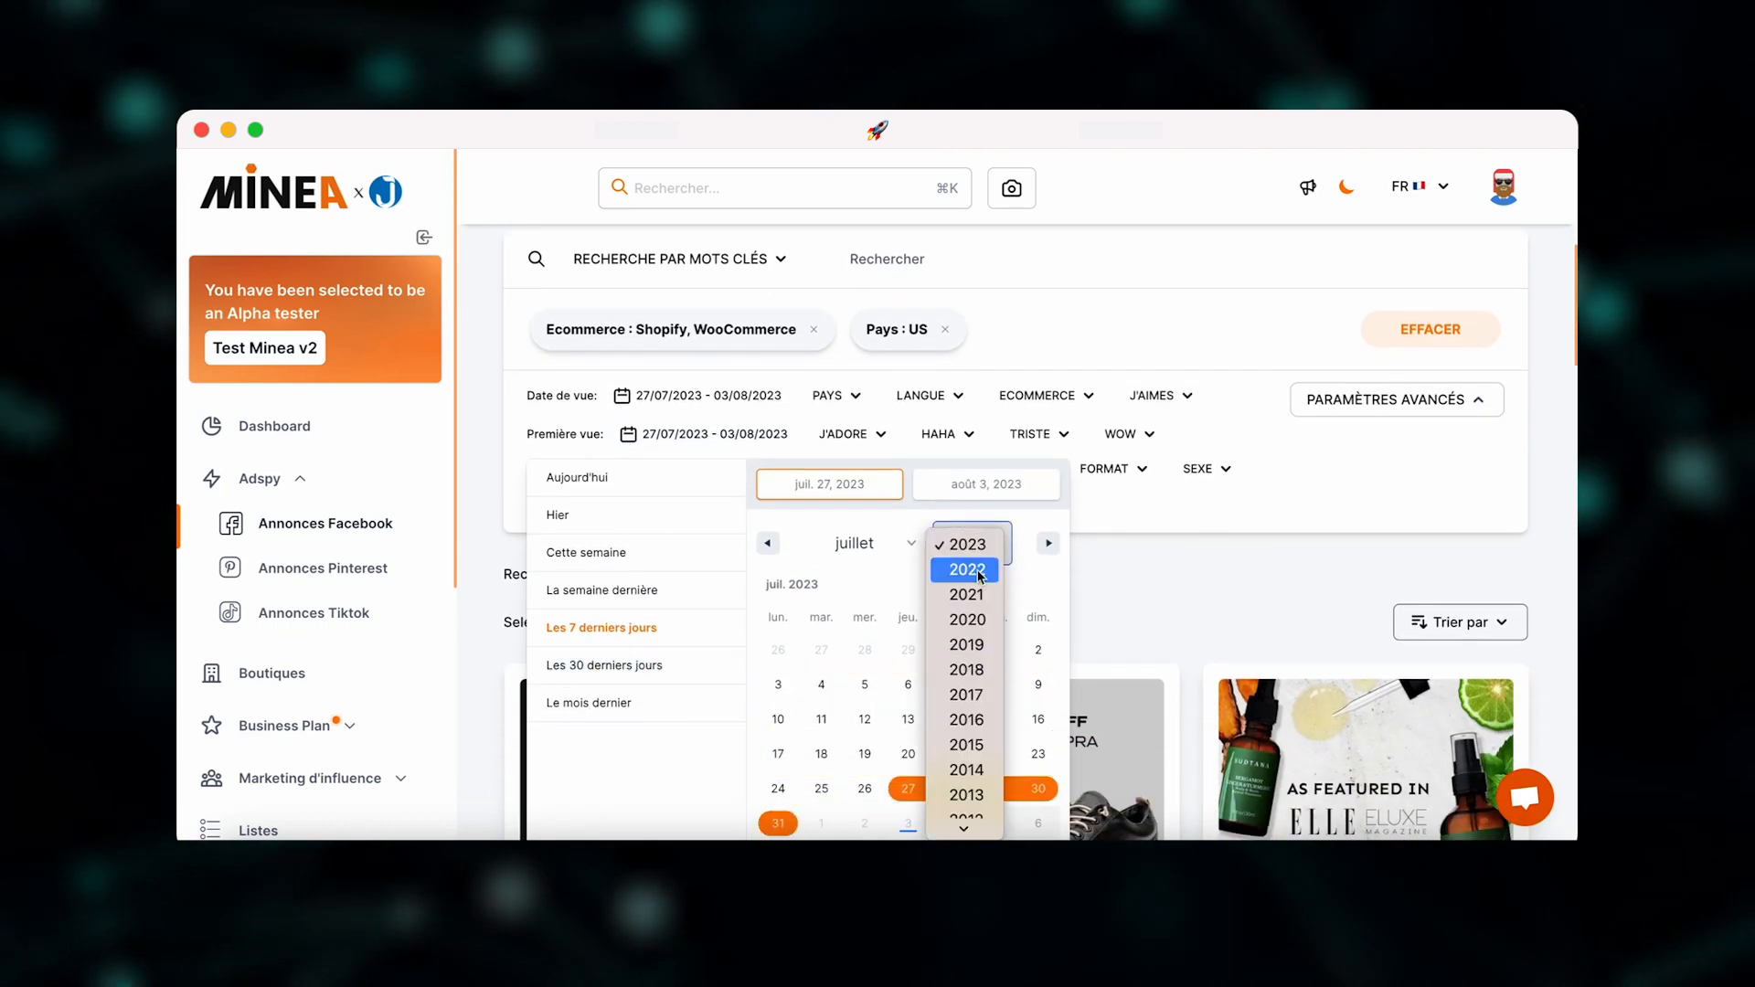
click(978, 572)
click(864, 543)
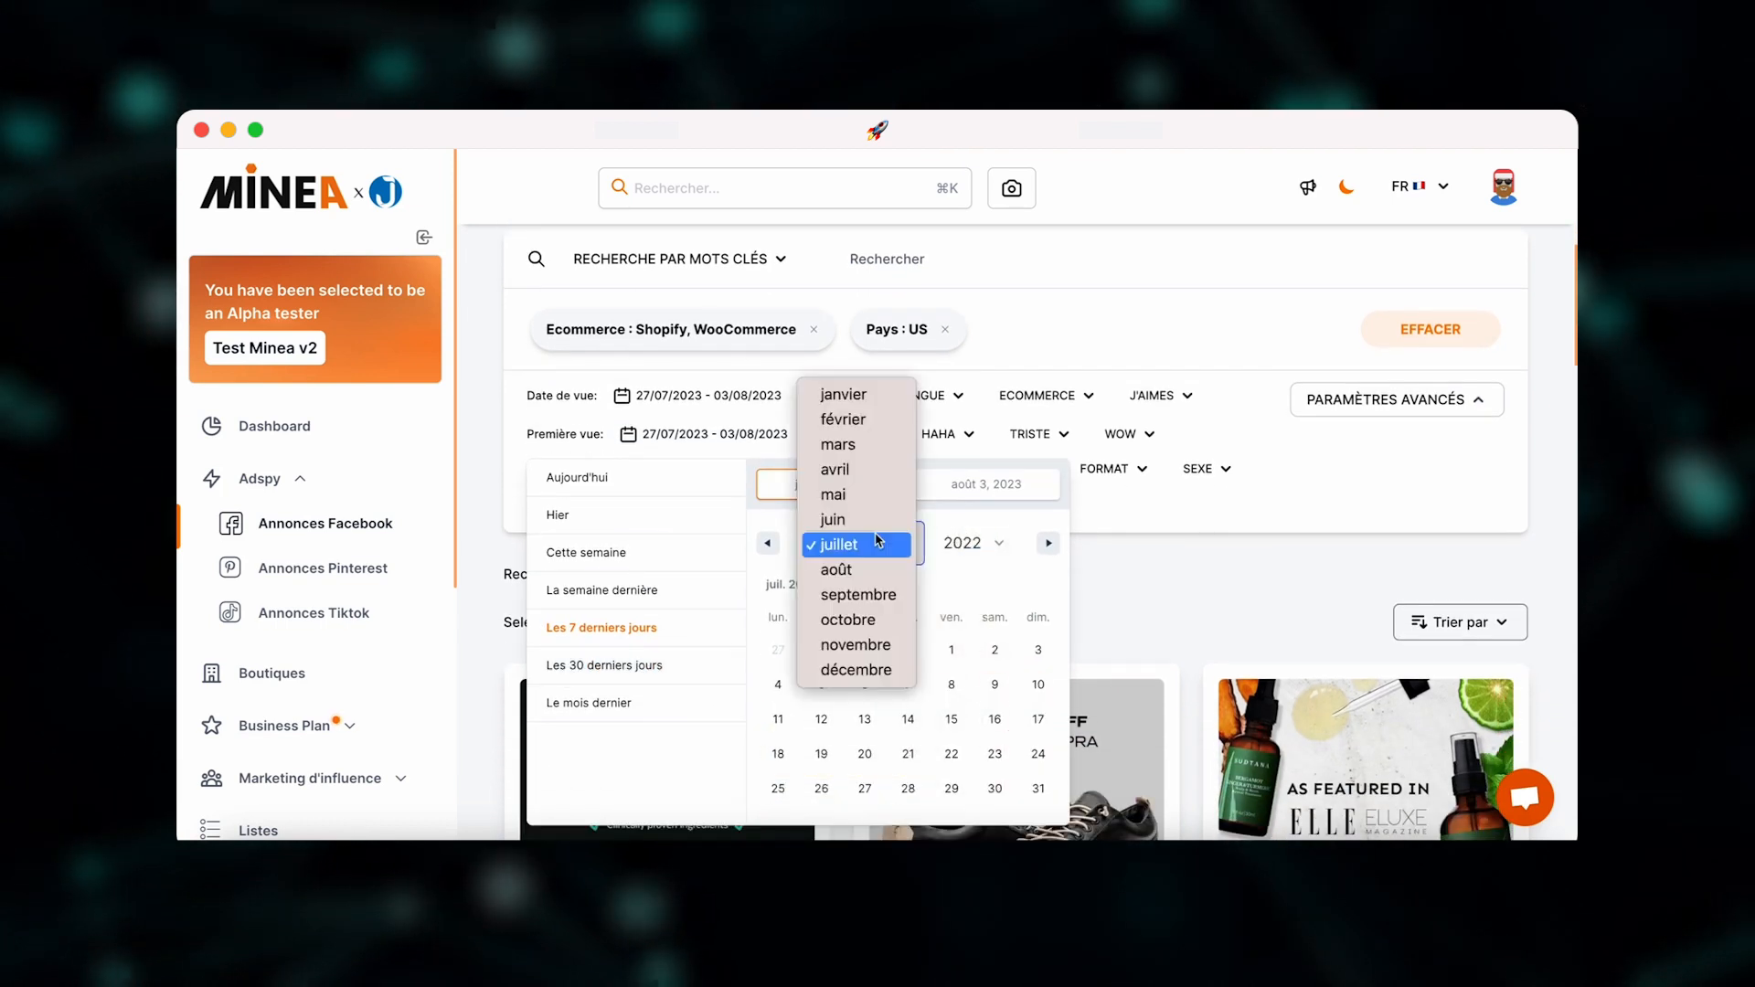
click(859, 621)
click(994, 650)
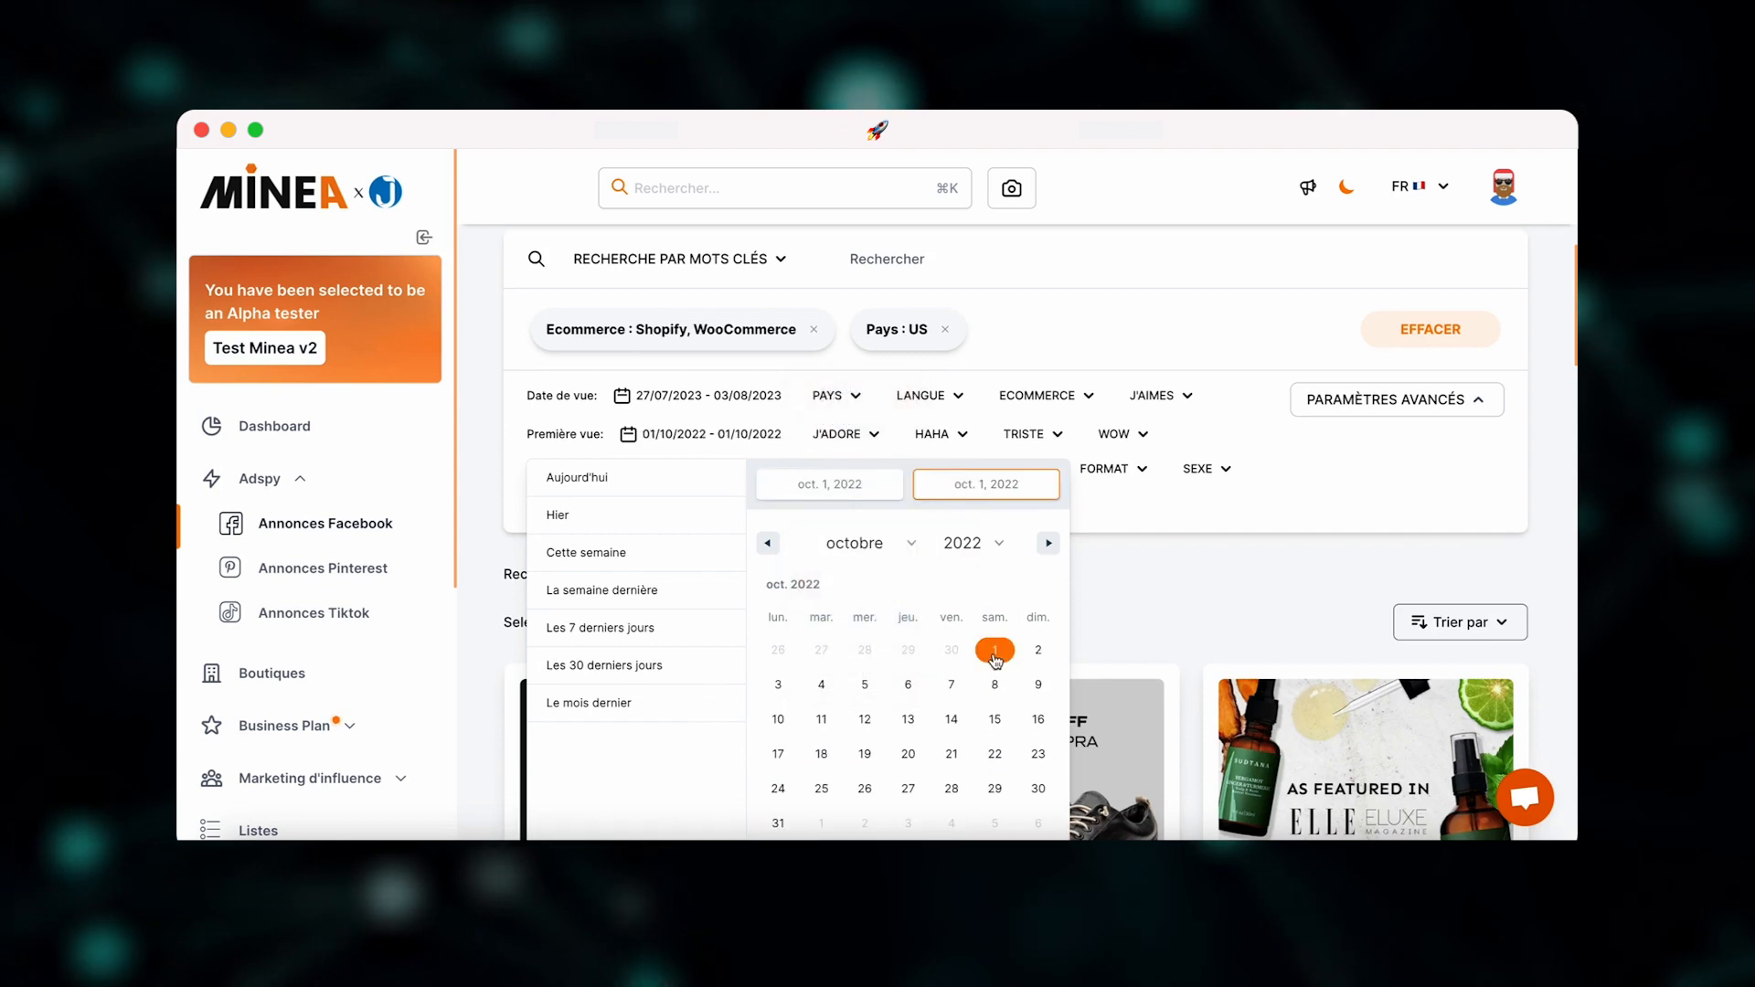
click(1048, 543)
click(1048, 543)
click(995, 788)
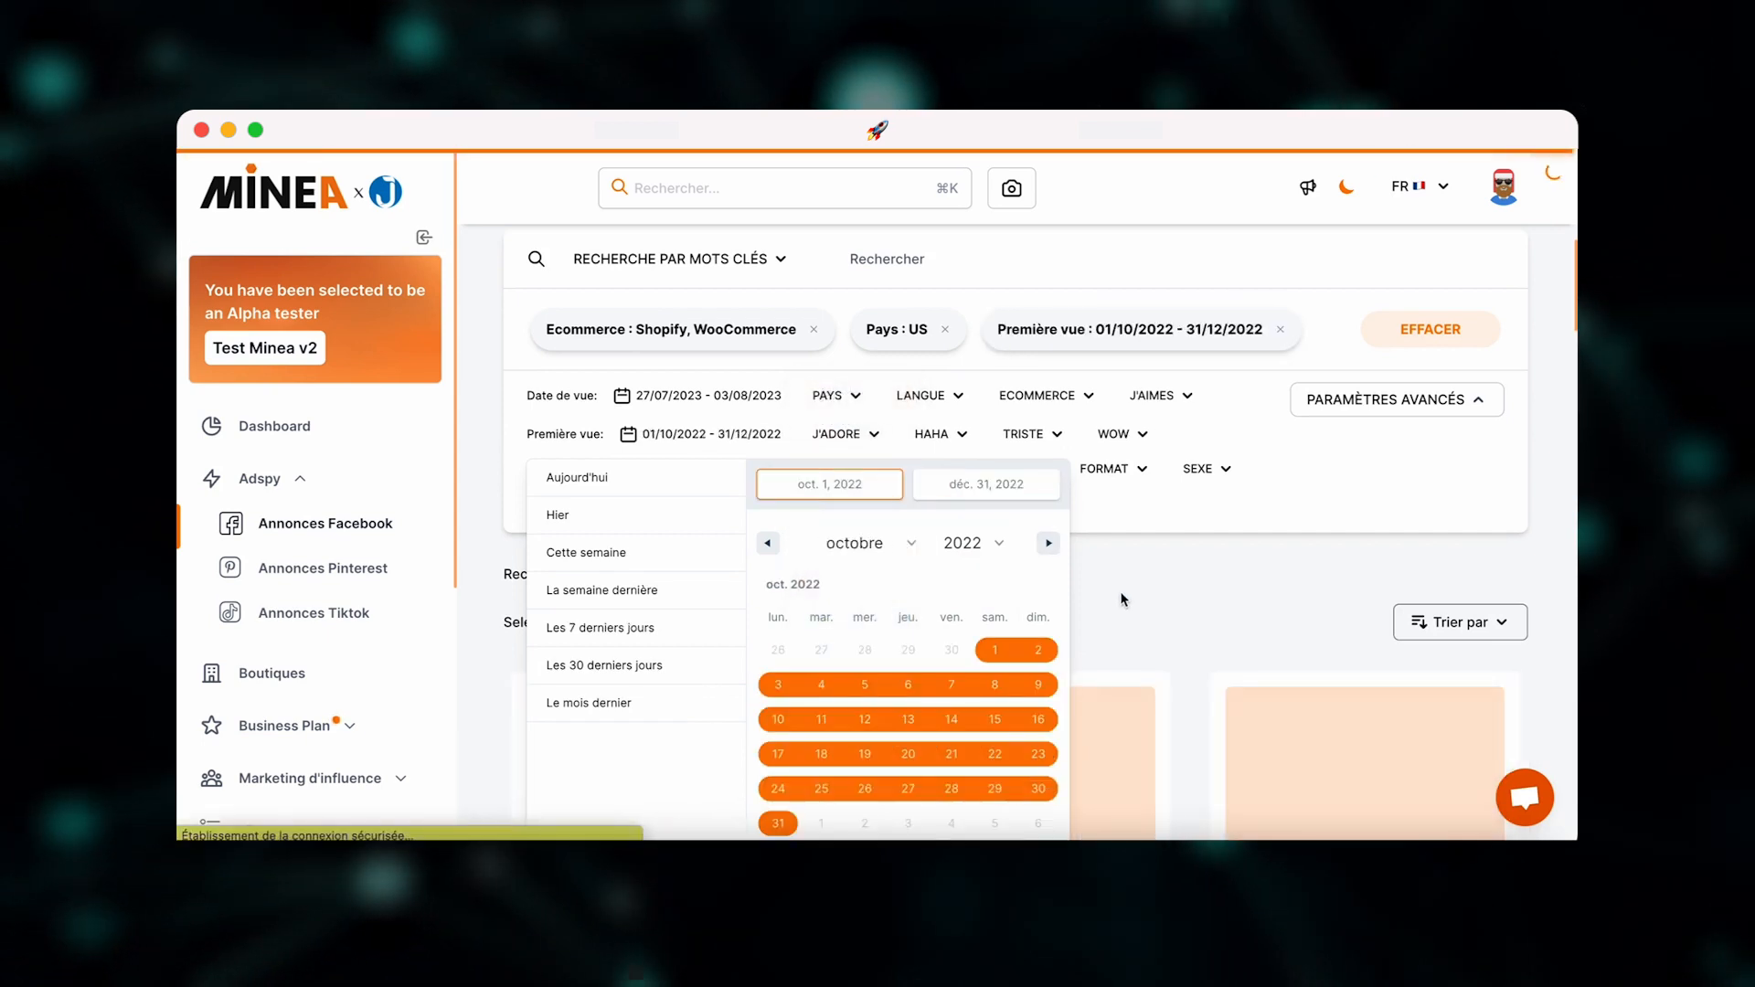
click(1123, 599)
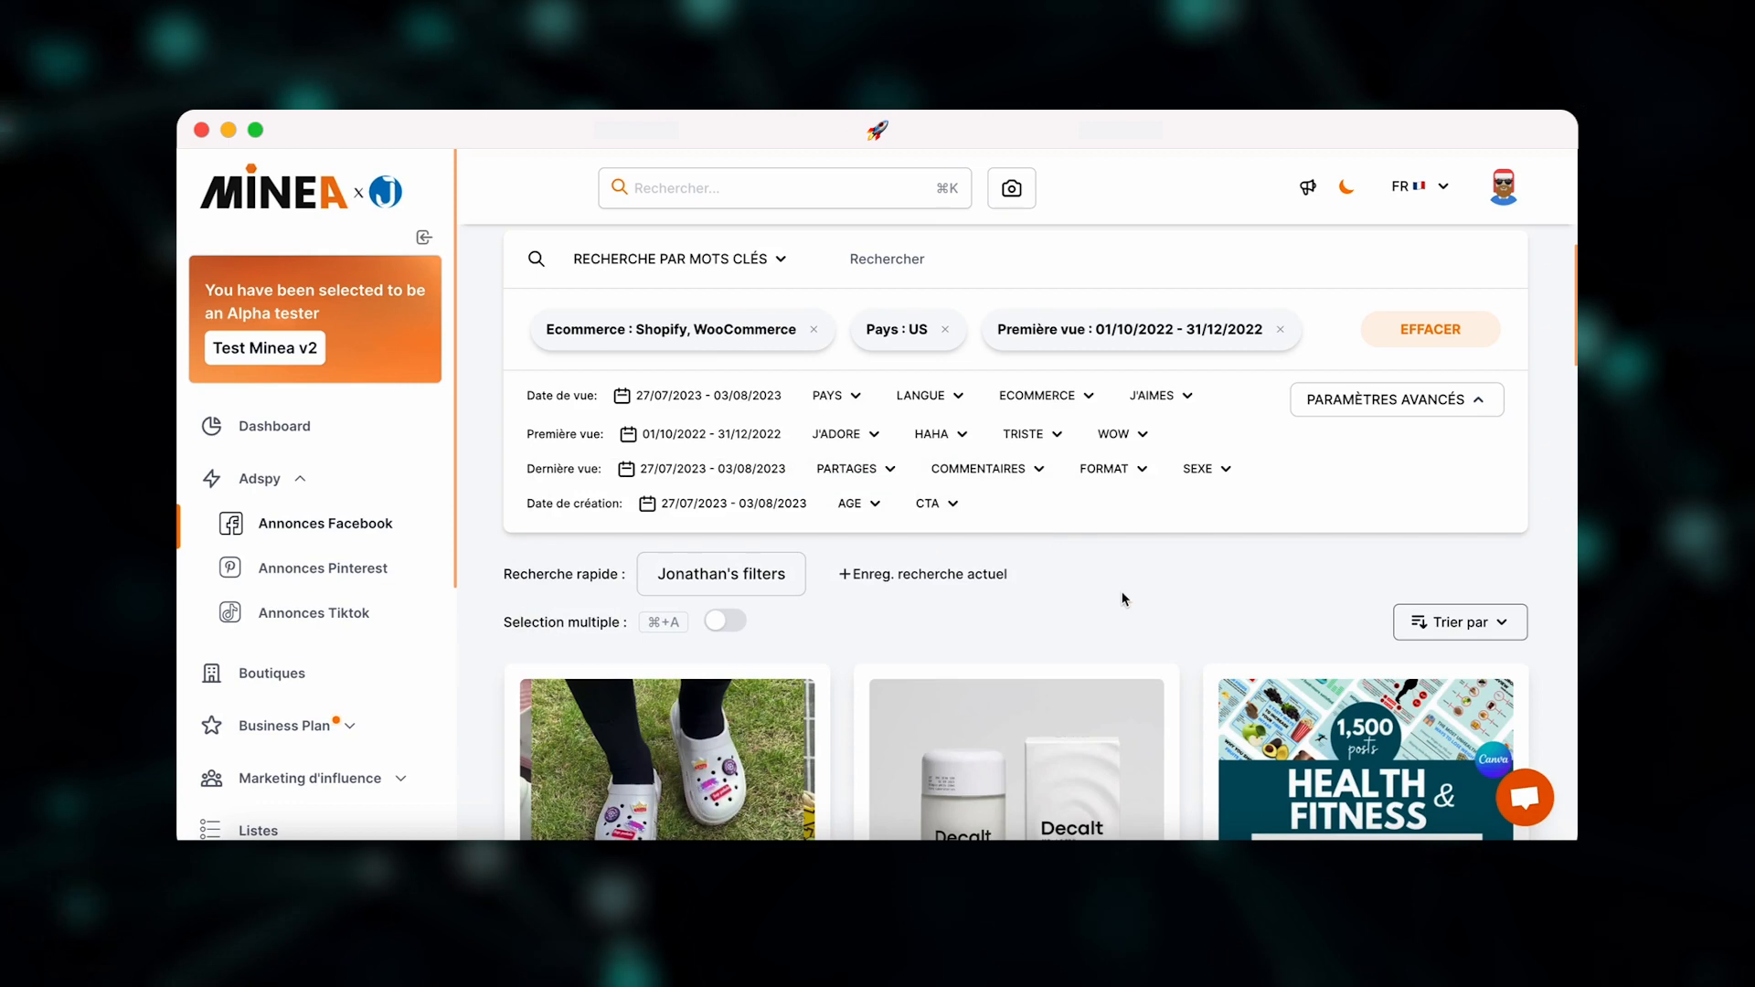
- Sort the filtered ads by J'aimes
scroll(1123, 600, down, 3)
click(1460, 340)
click(1398, 521)
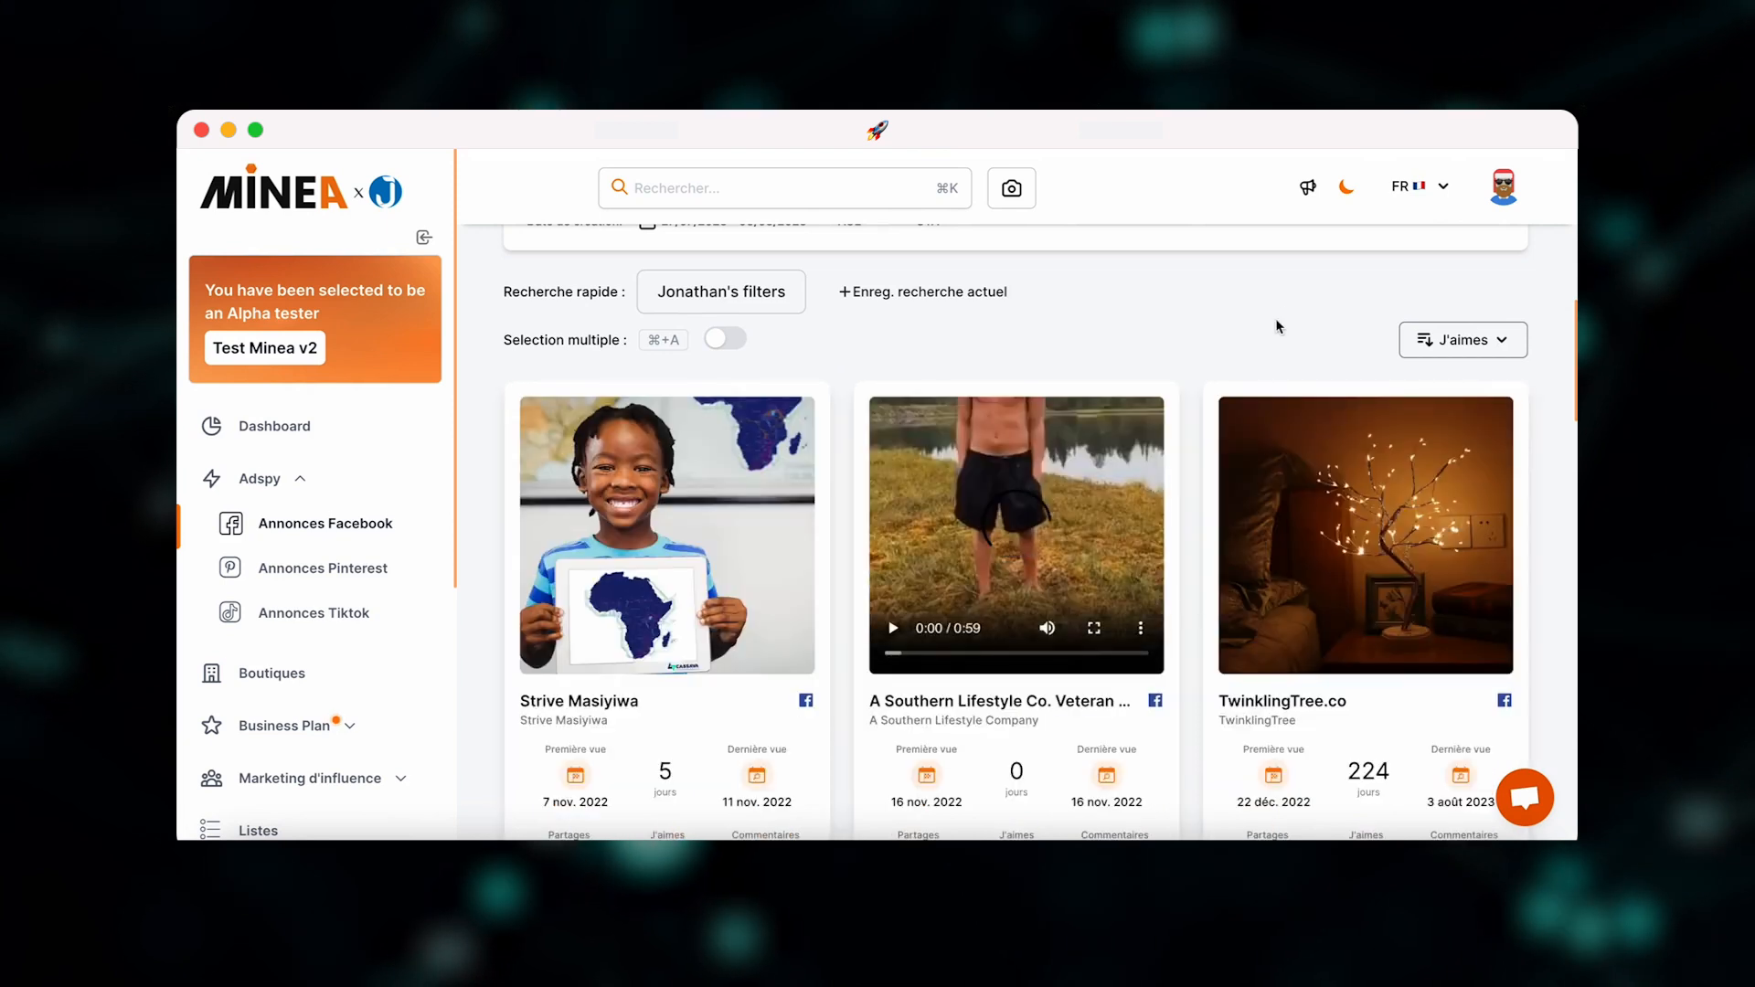
- Browse the most-liked ads for print-on-demand products, examining the galaxate.com Army veteran garden flag ad and its engagement figures
scroll(1112, 447, up, 2)
scroll(1111, 447, down, 5)
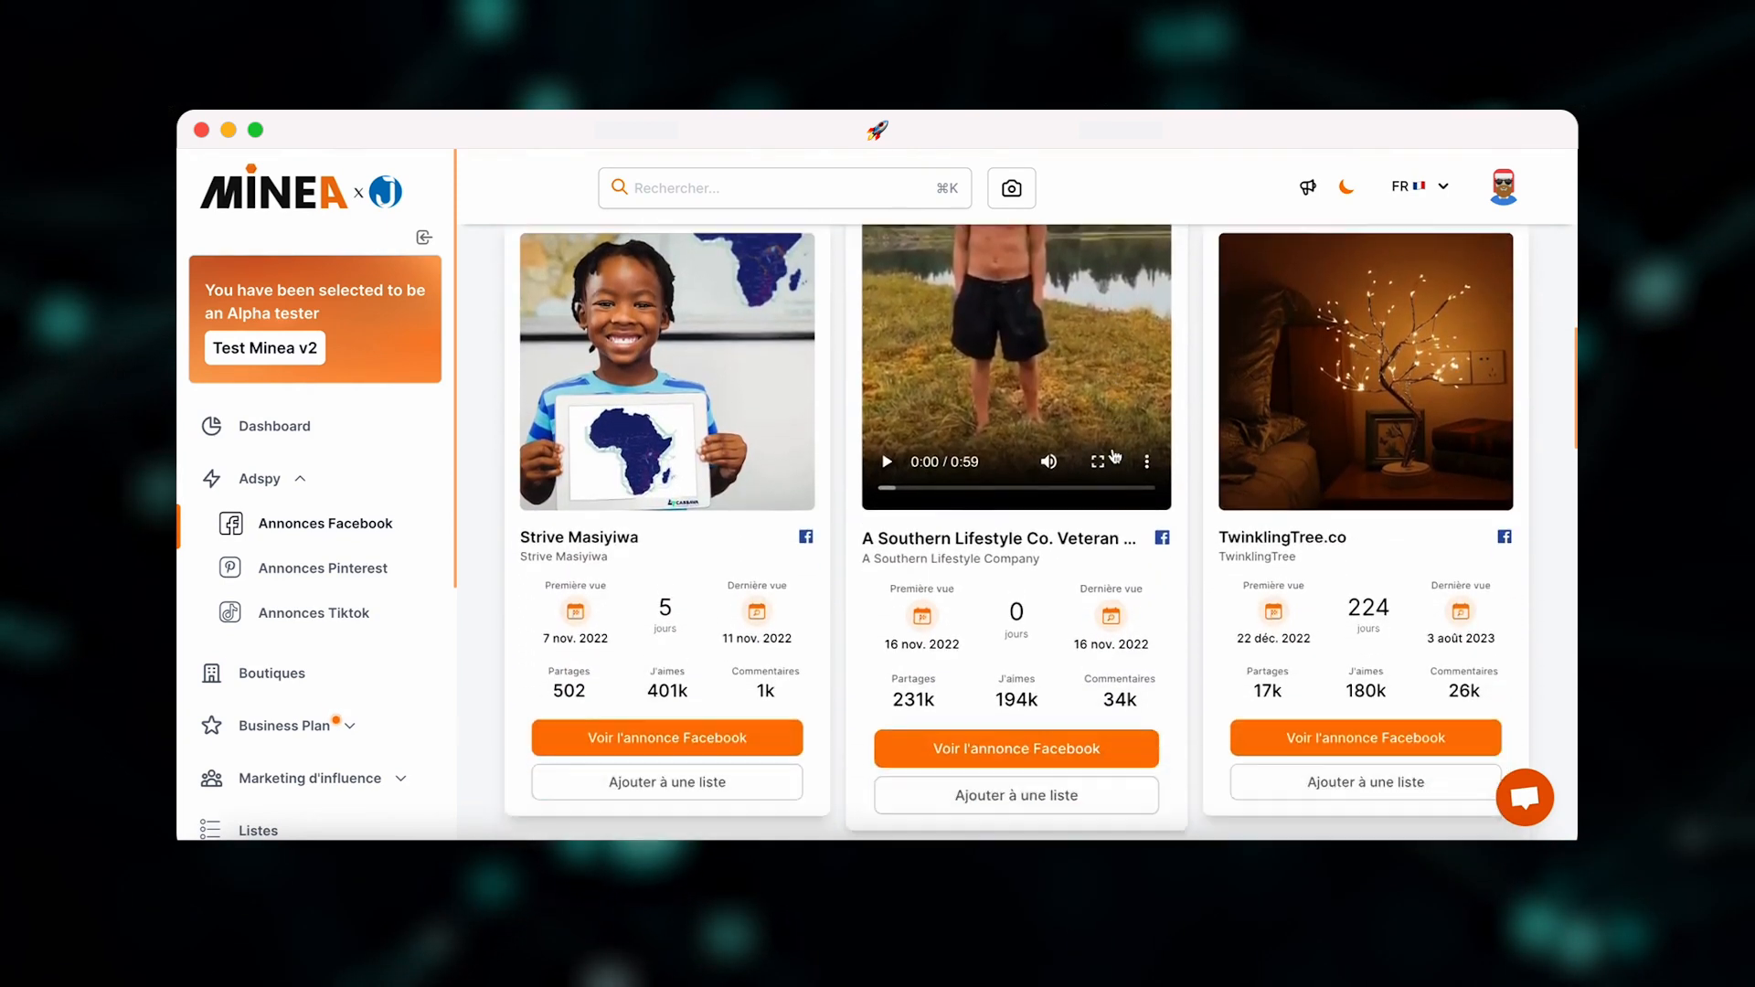
scroll(1112, 447, down, 10)
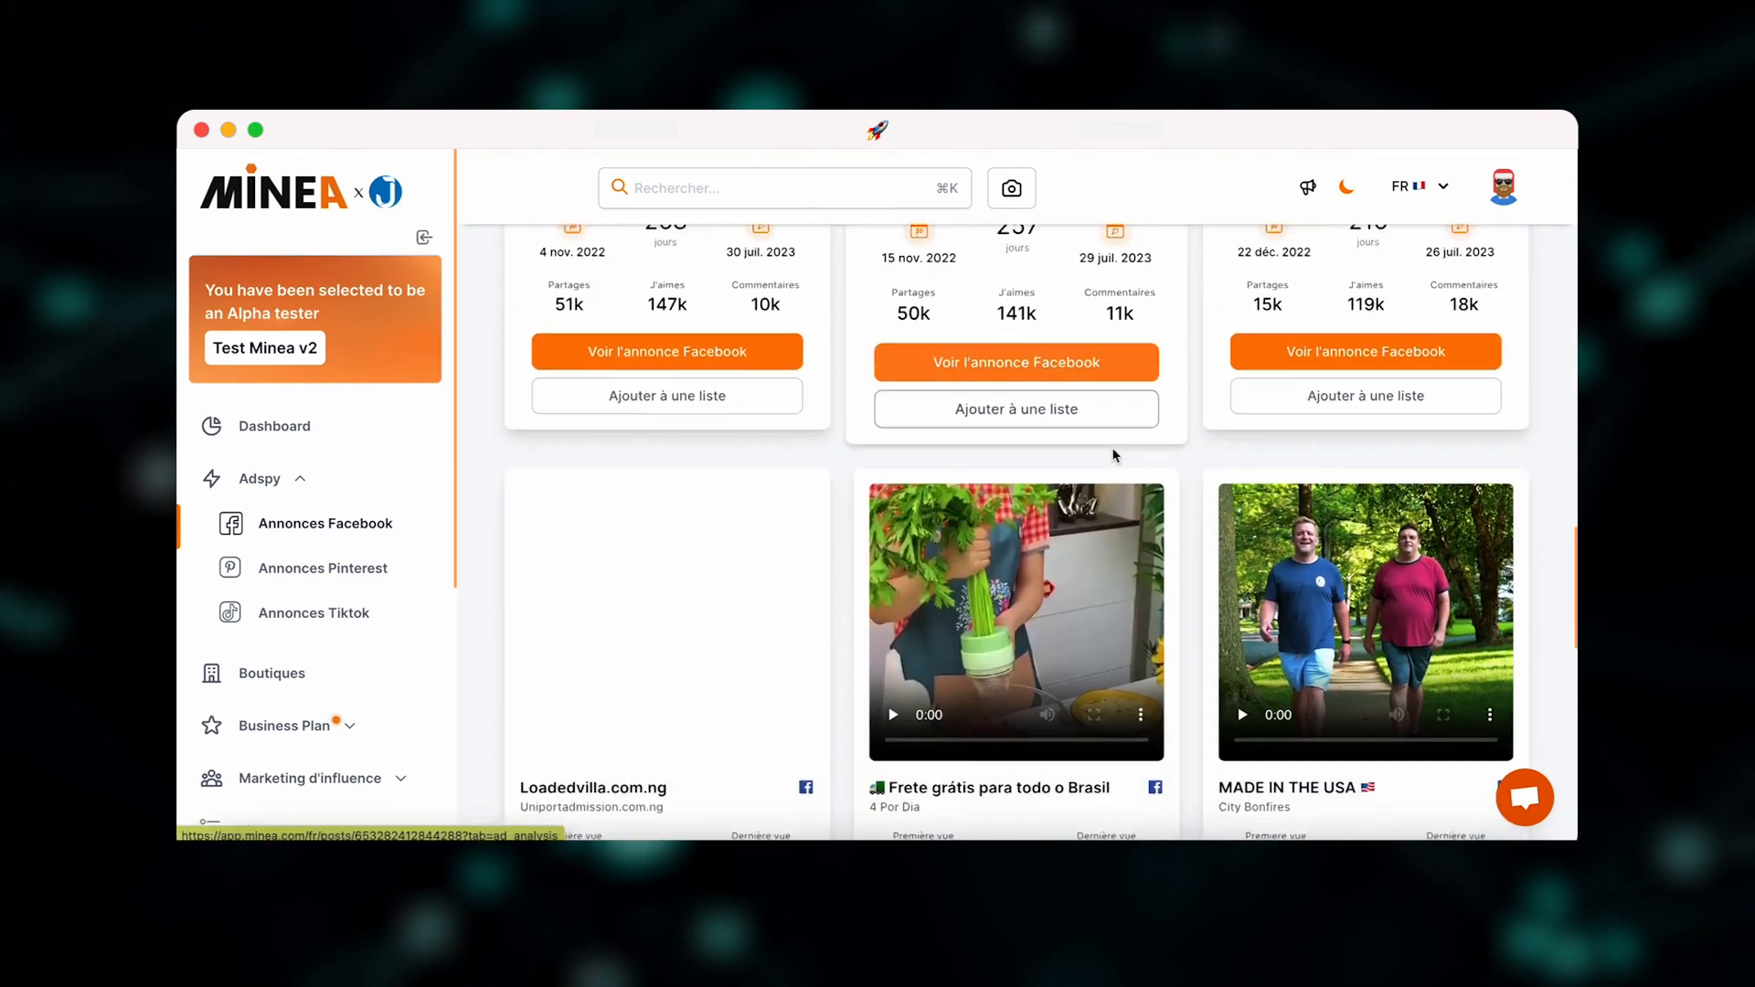
scroll(1115, 452, down, 7)
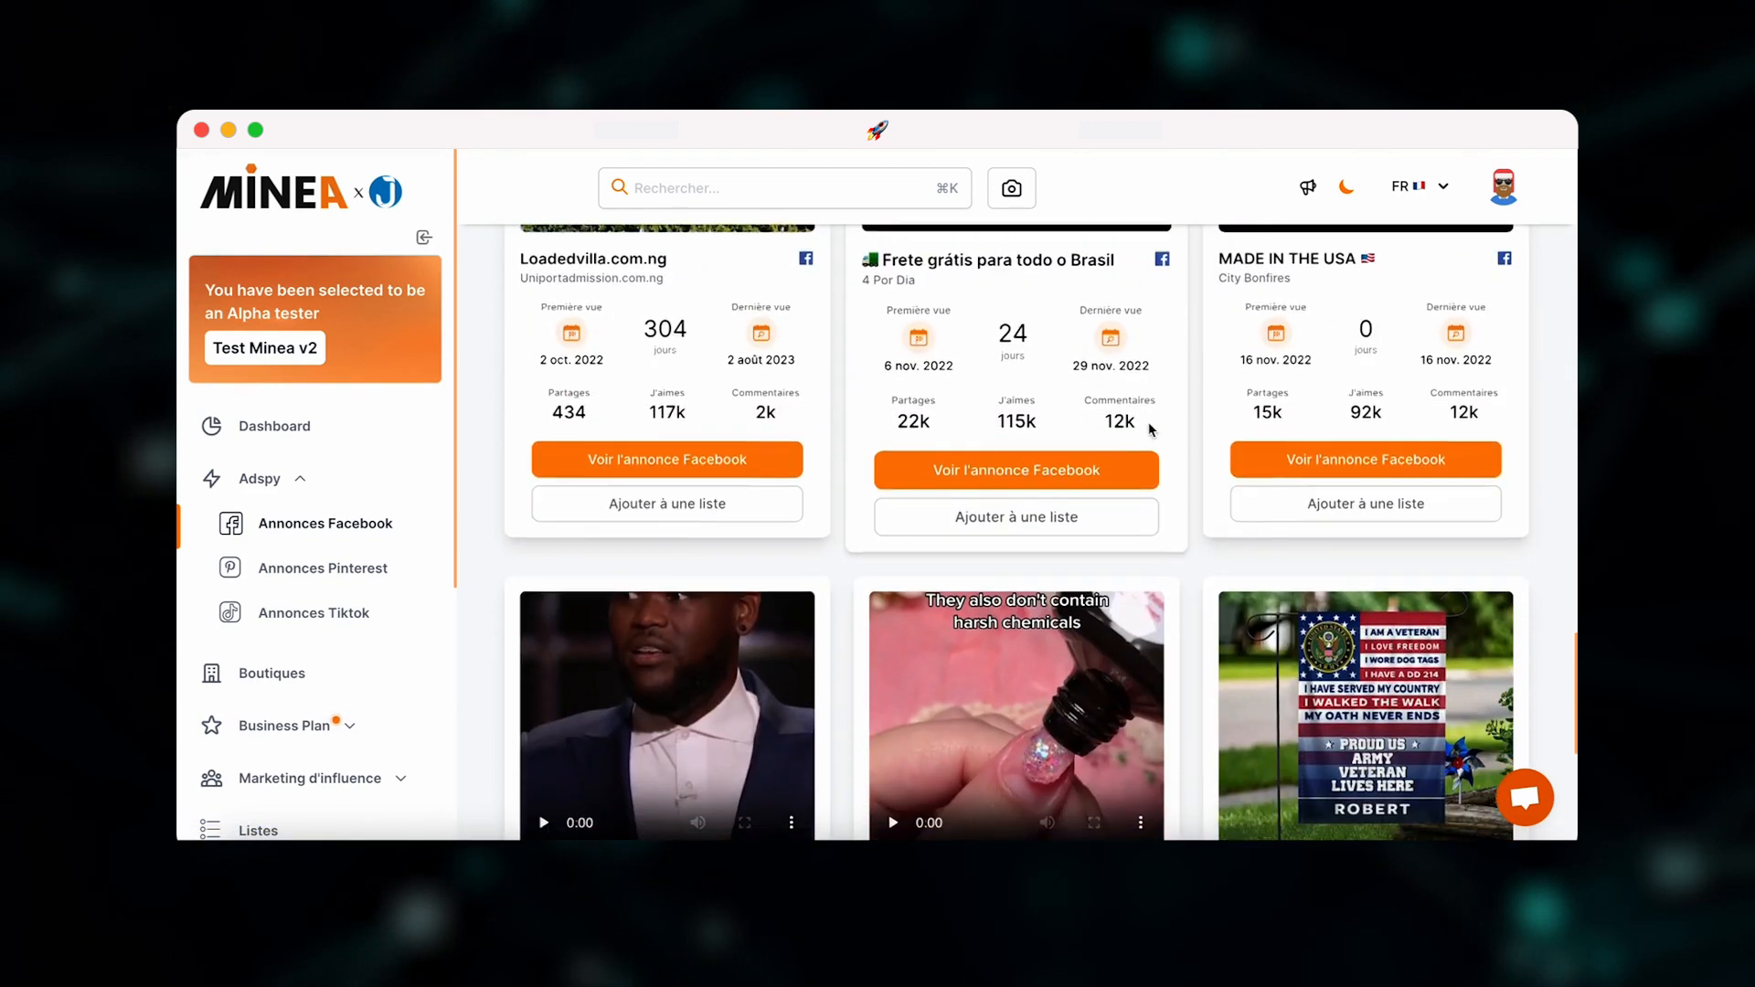
scroll(1150, 429, down, 3)
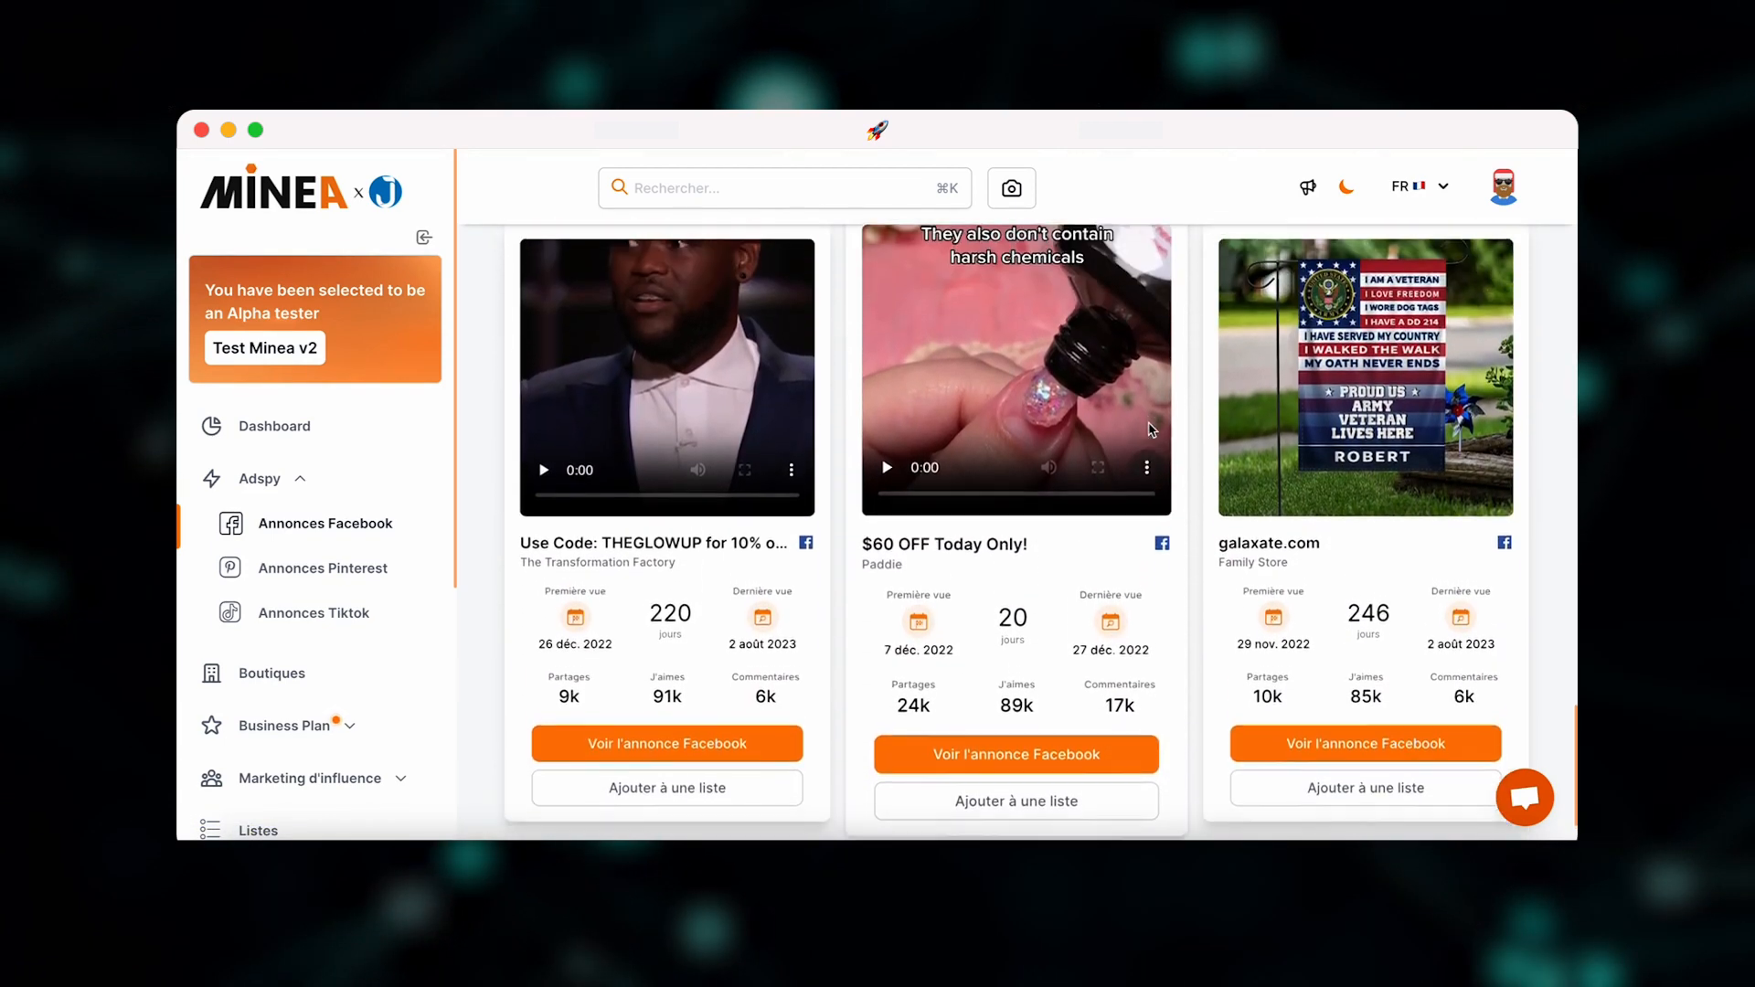
scroll(1152, 430, up, 1)
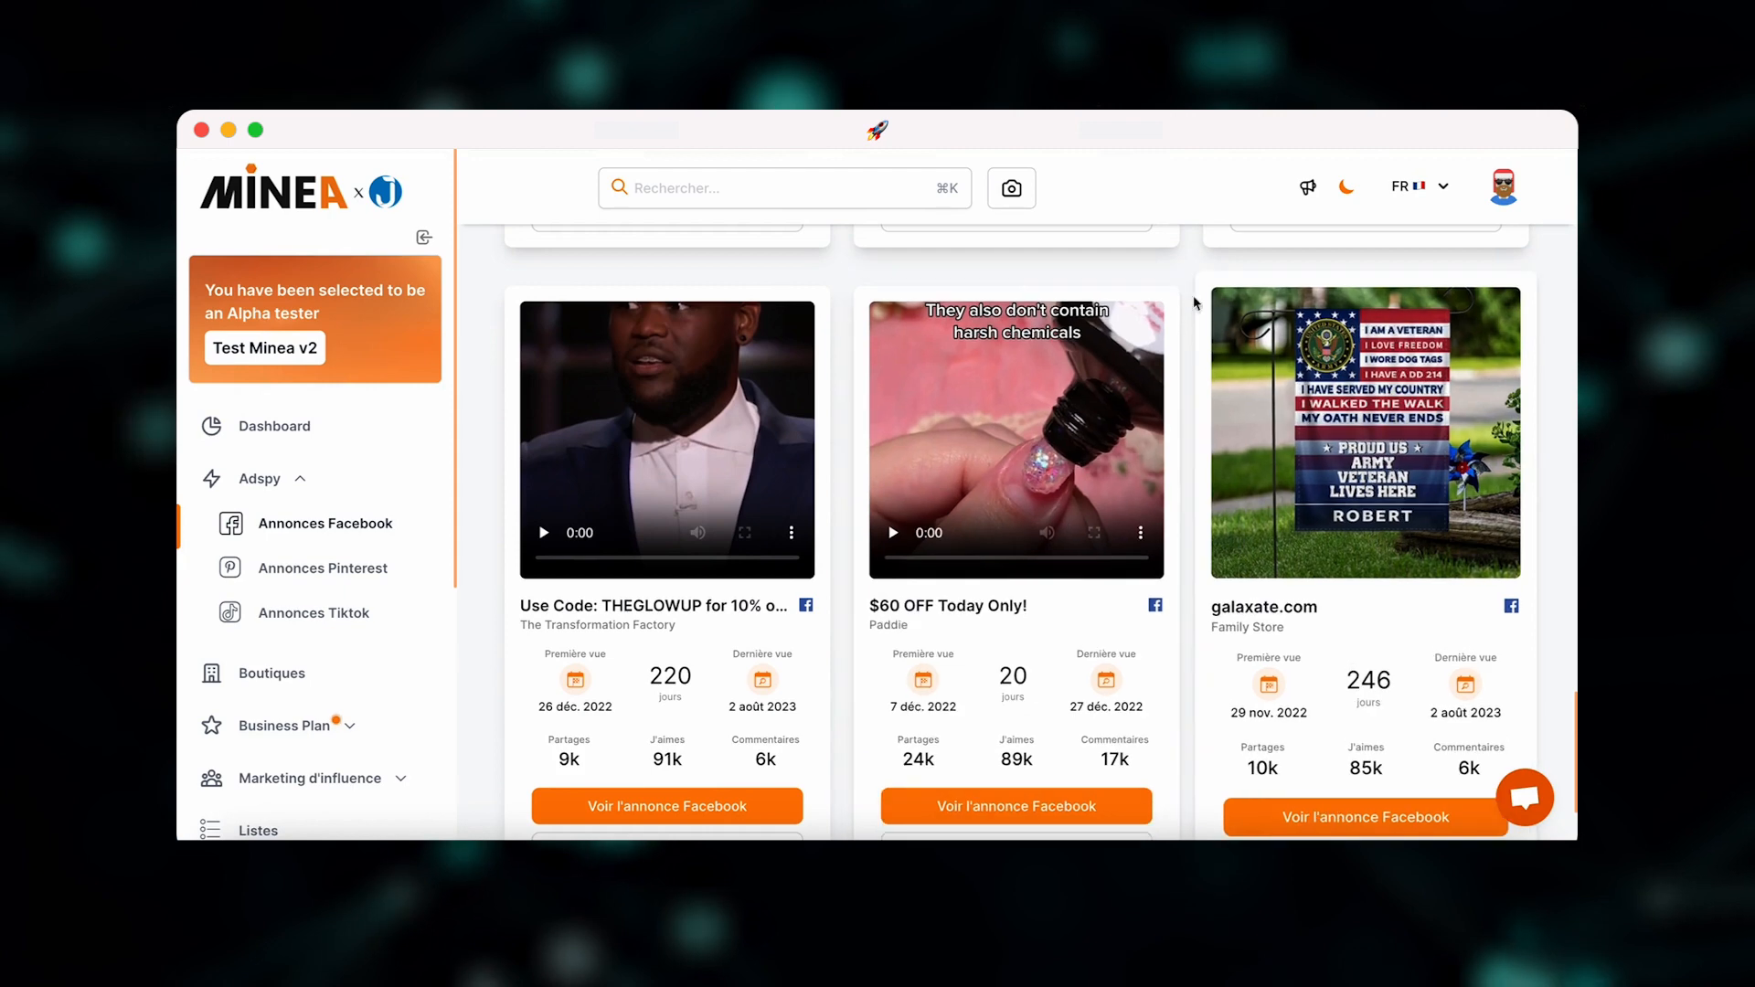
scroll(1132, 446, up, 4)
scroll(1133, 443, down, 5)
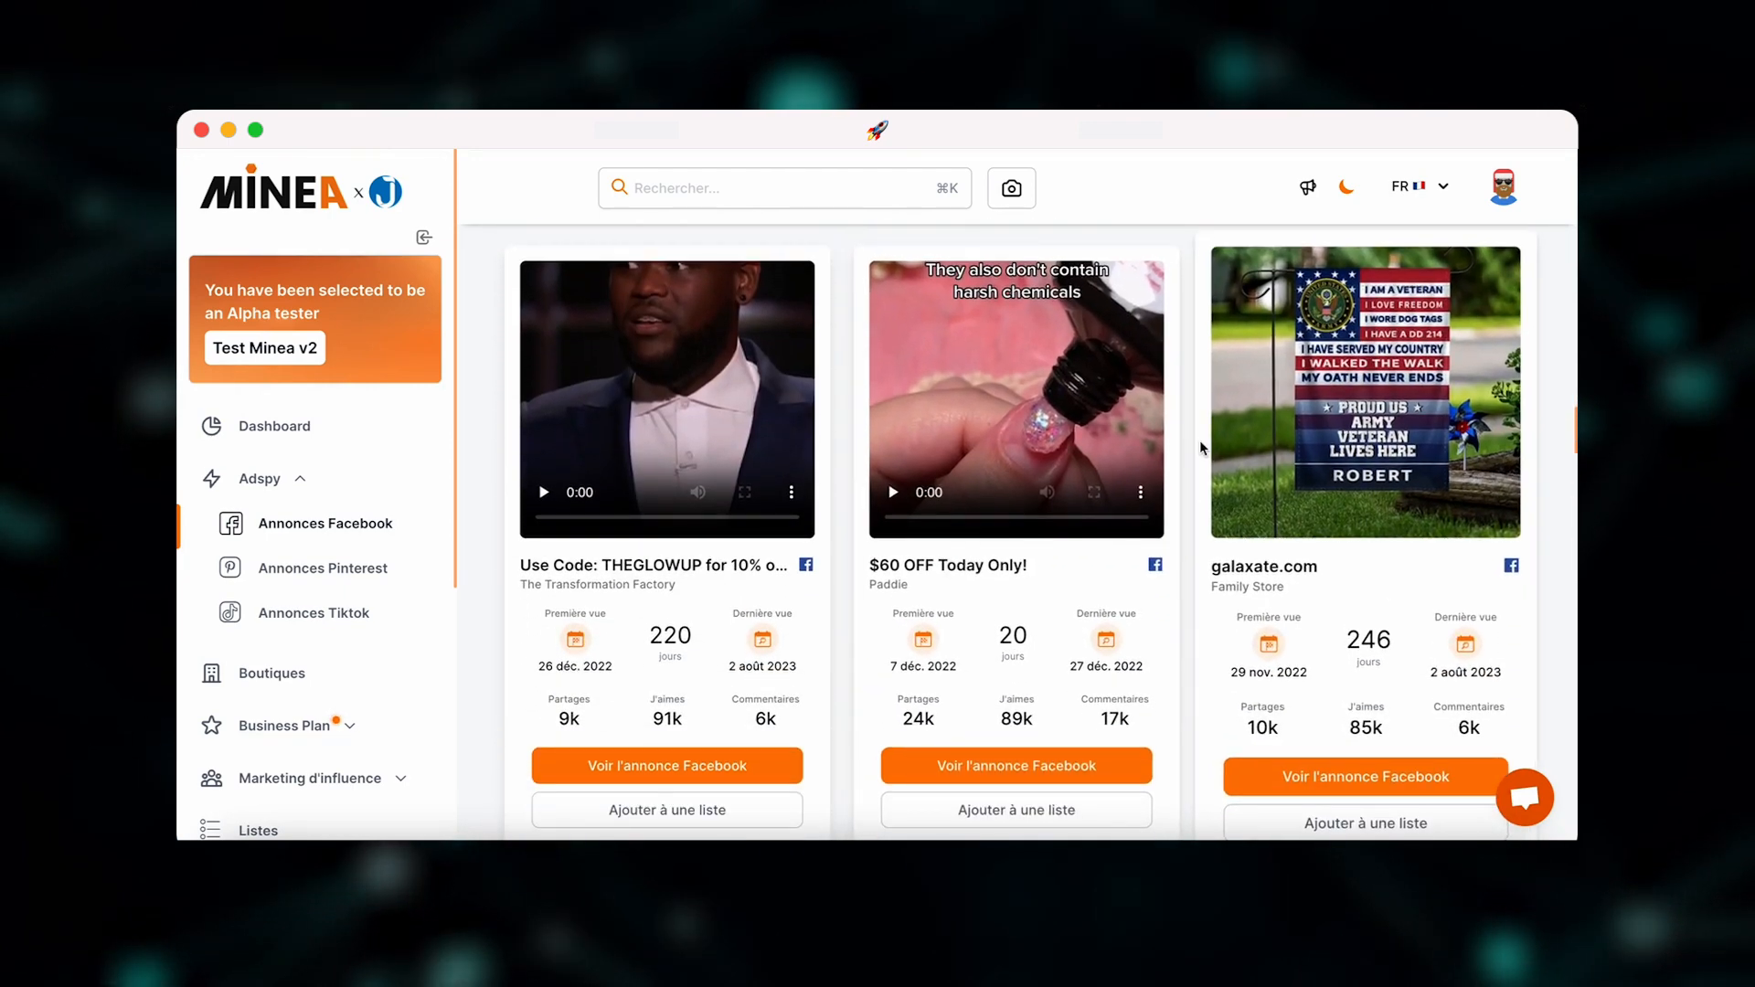
- Browse further ads for printed apparel, examining the ourtruegod.com cap, Nakatomi Plaza Christmas Party T-shirt and peachysunday.com top
scroll(1142, 517, down, 5)
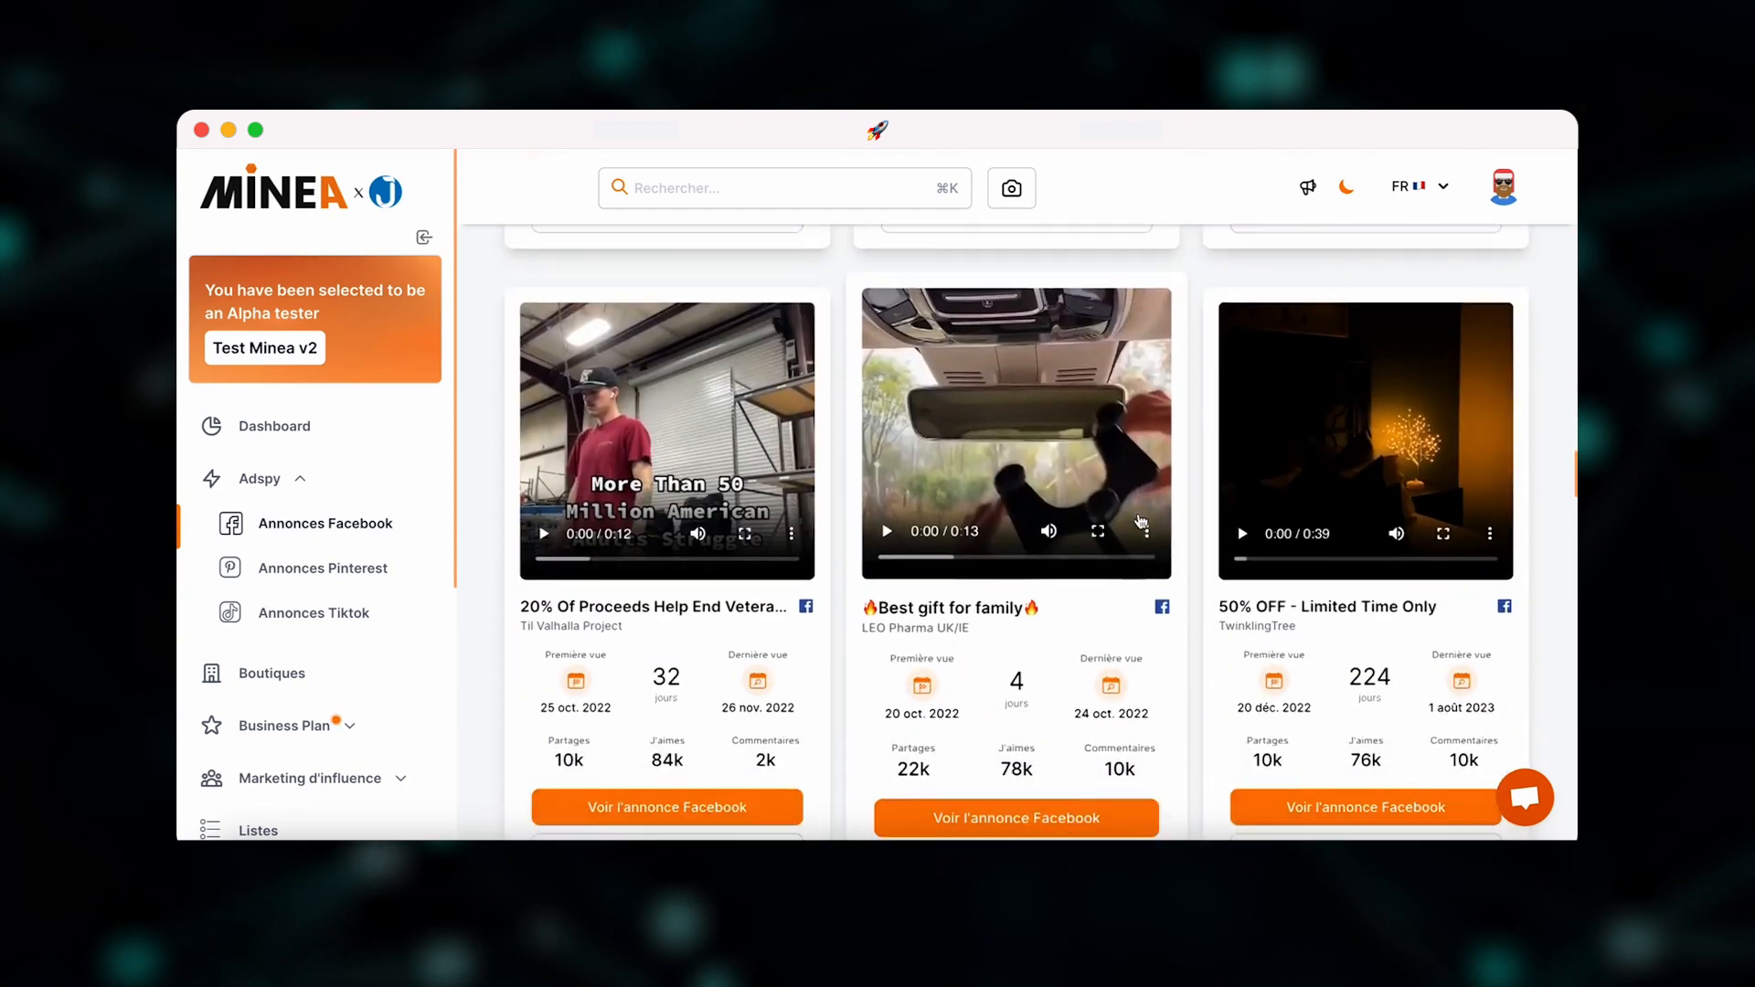
scroll(1141, 519, down, 5)
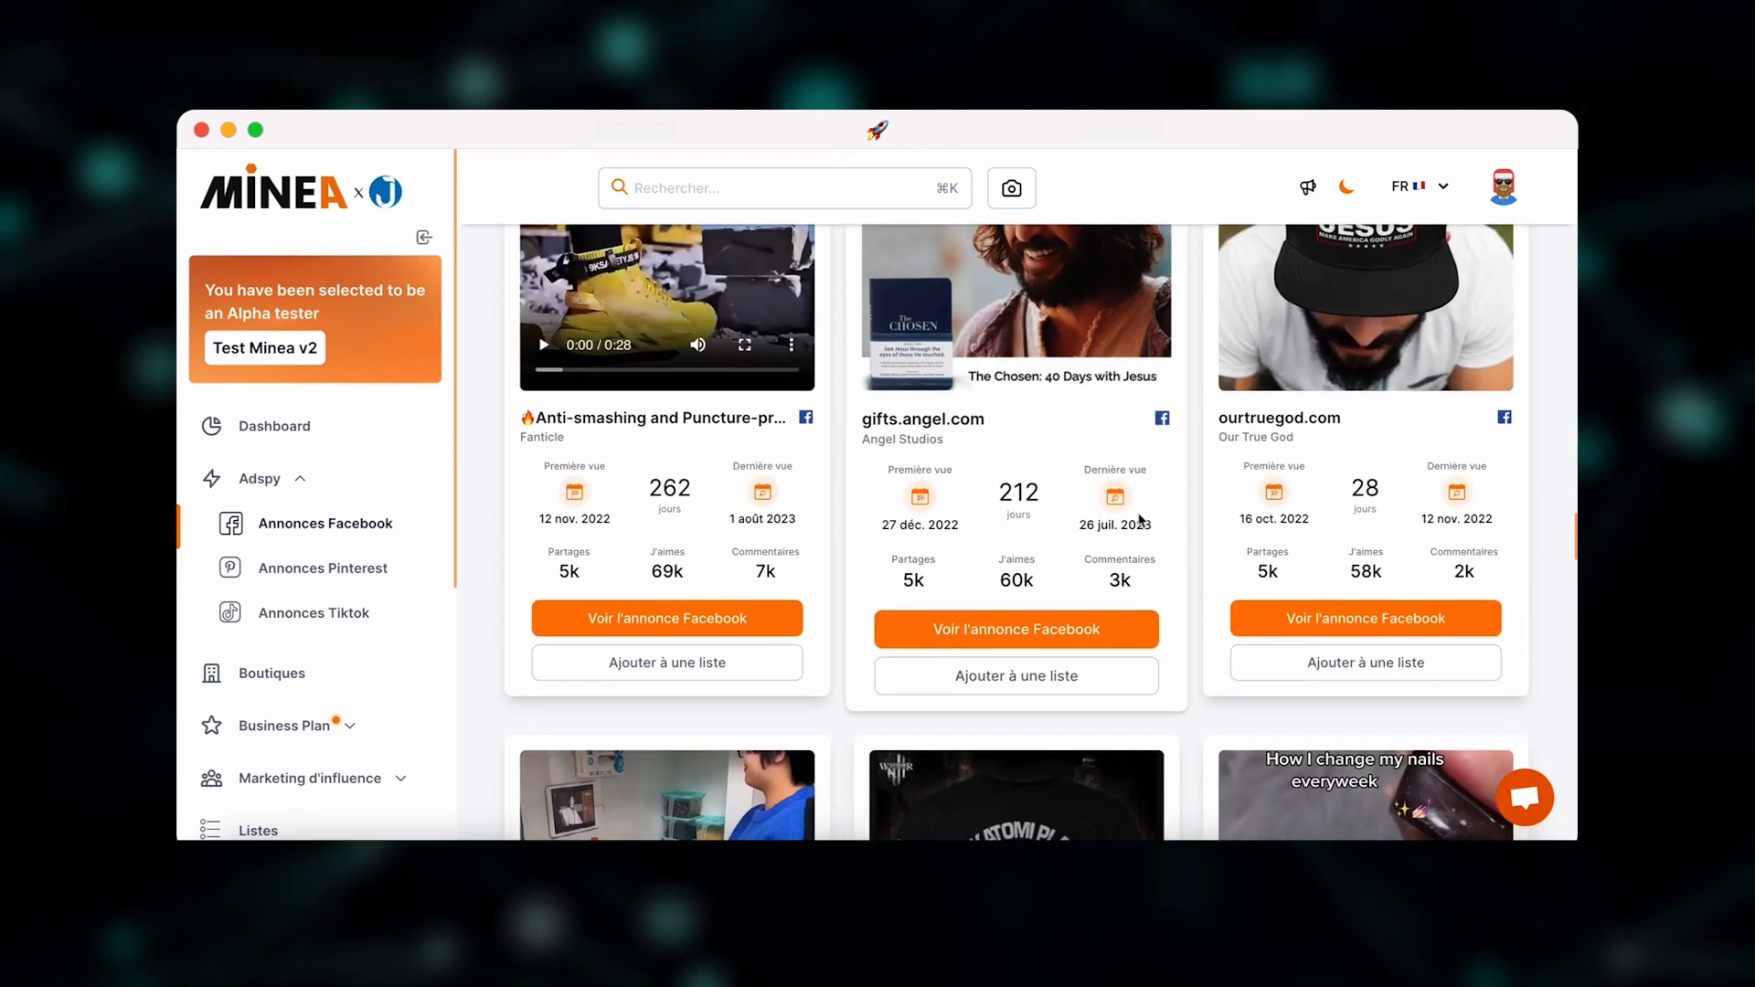
scroll(1051, 475, down, 1)
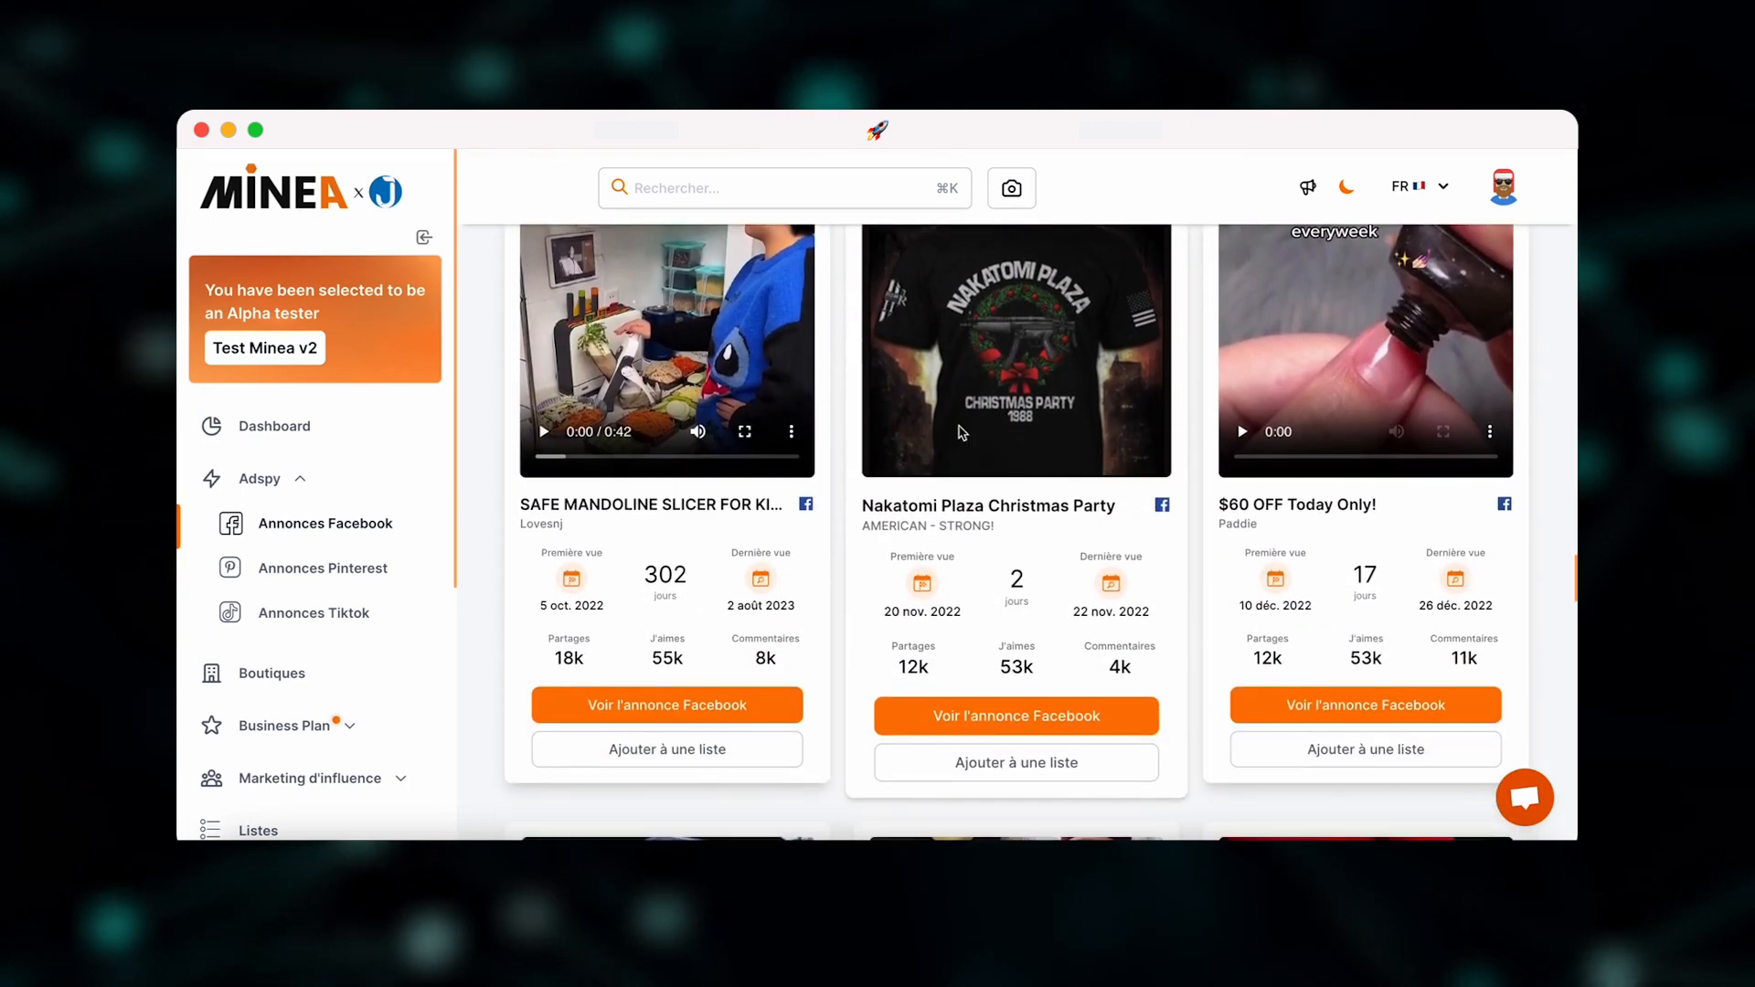
scroll(1015, 463, down, 4)
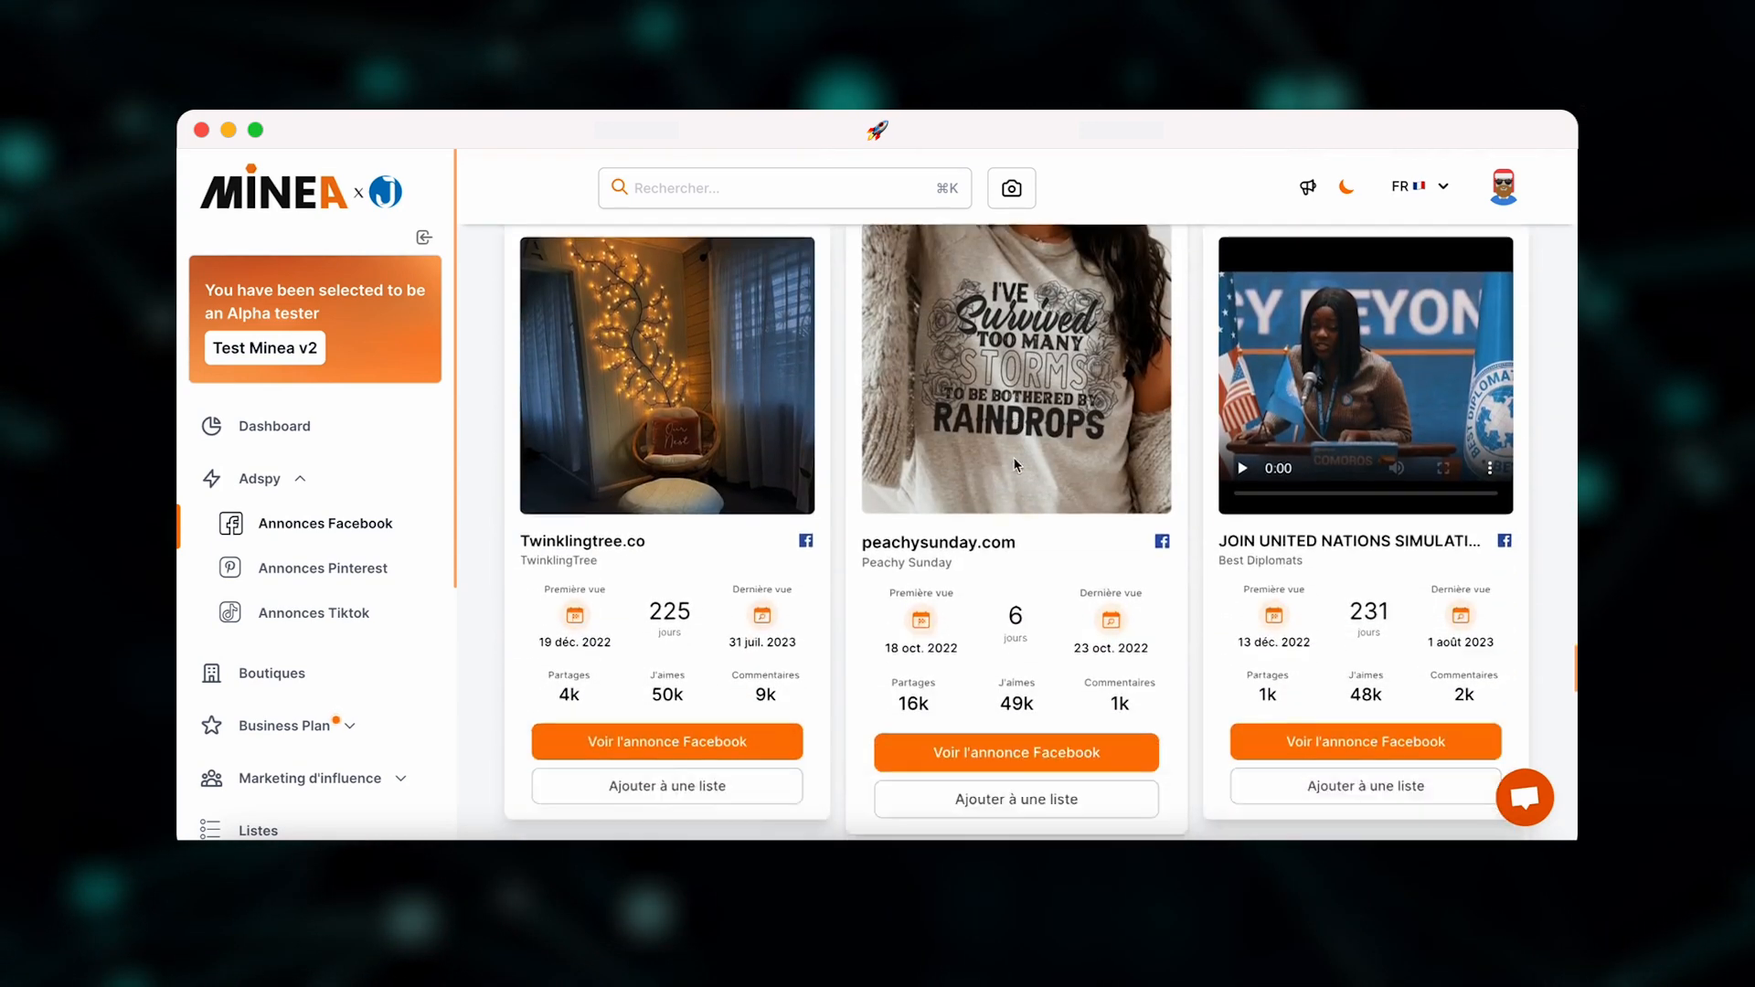
scroll(1015, 465, down, 3)
scroll(1019, 463, up, 3)
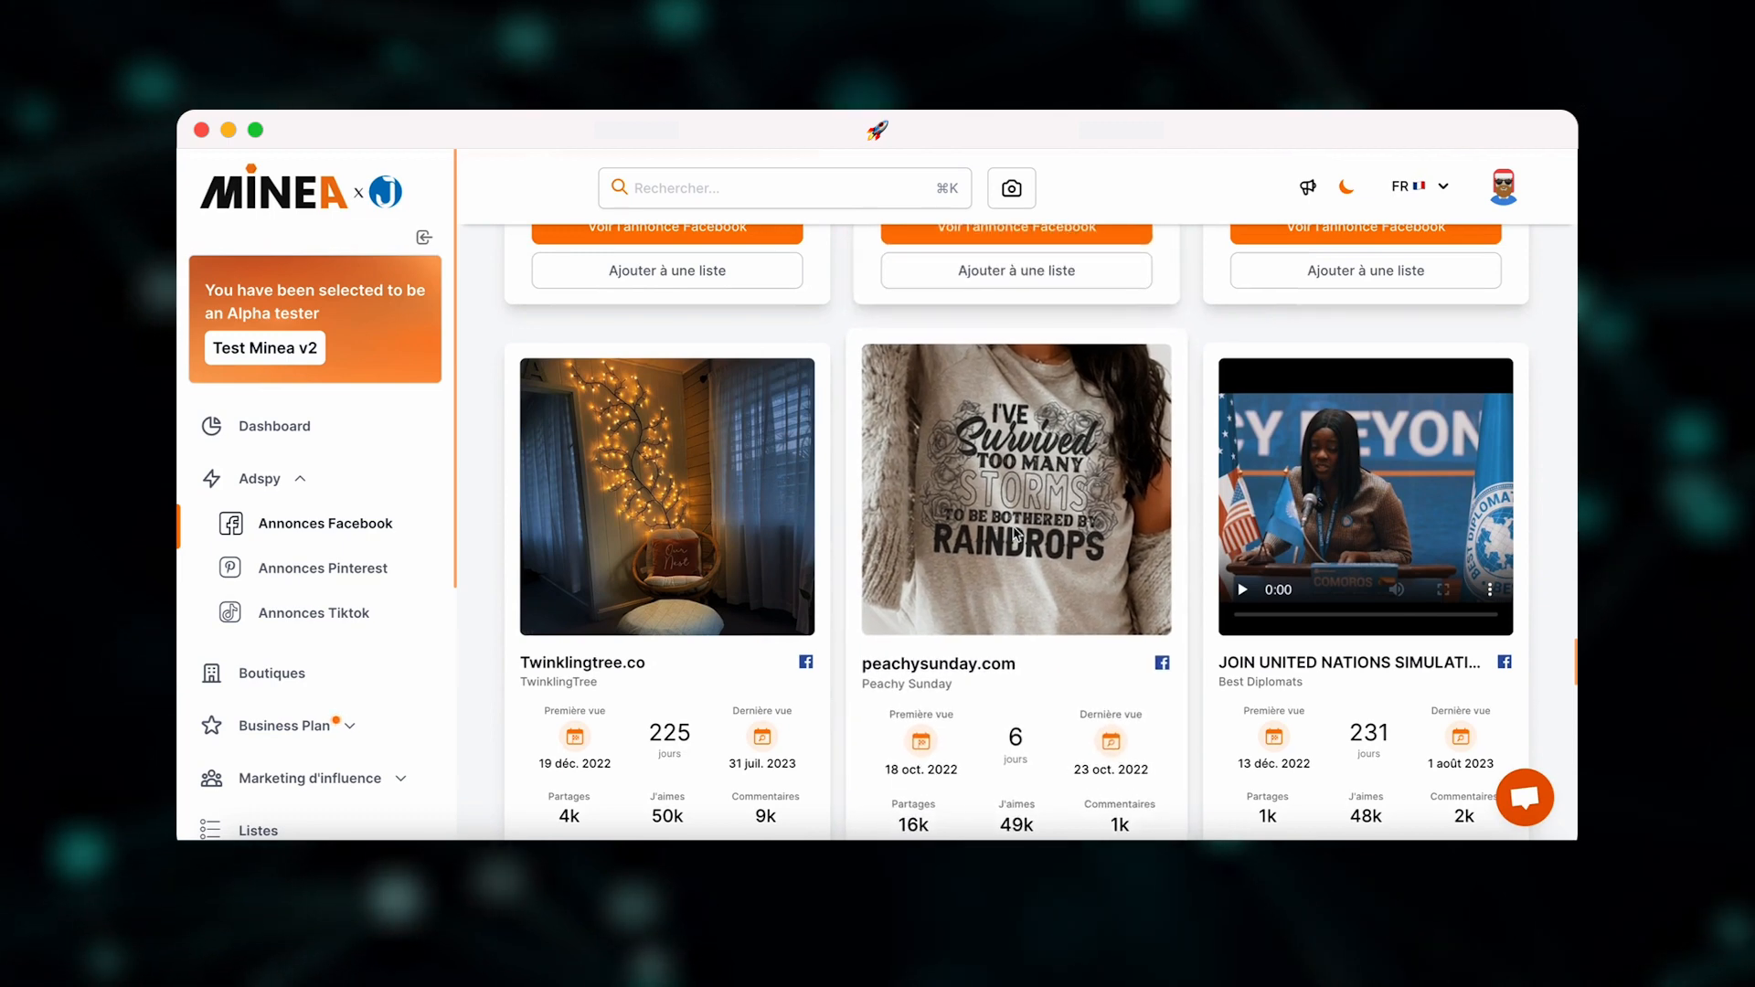
scroll(1000, 483, down, 2)
- Examine the ads for the Nemesiss -Proud To Serve sign, Mosnovo_official phone cases and dog Christmas ornaments
scroll(1000, 483, down, 5)
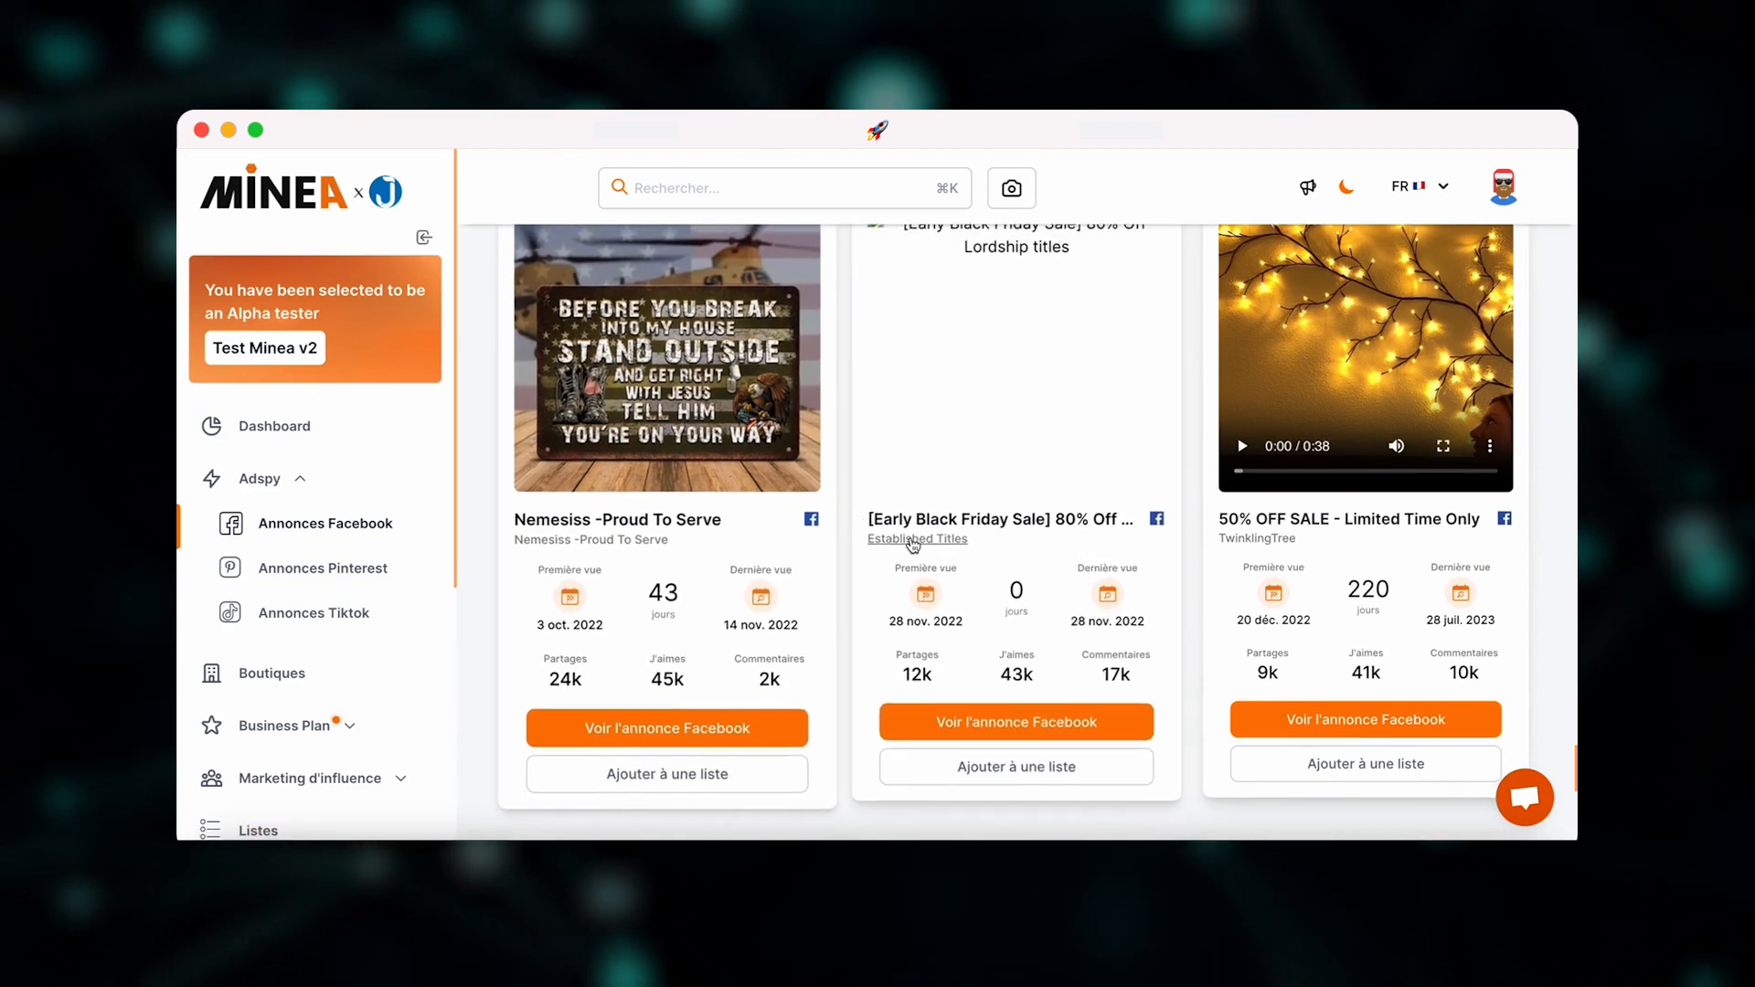
scroll(925, 562, down, 4)
scroll(923, 561, down, 3)
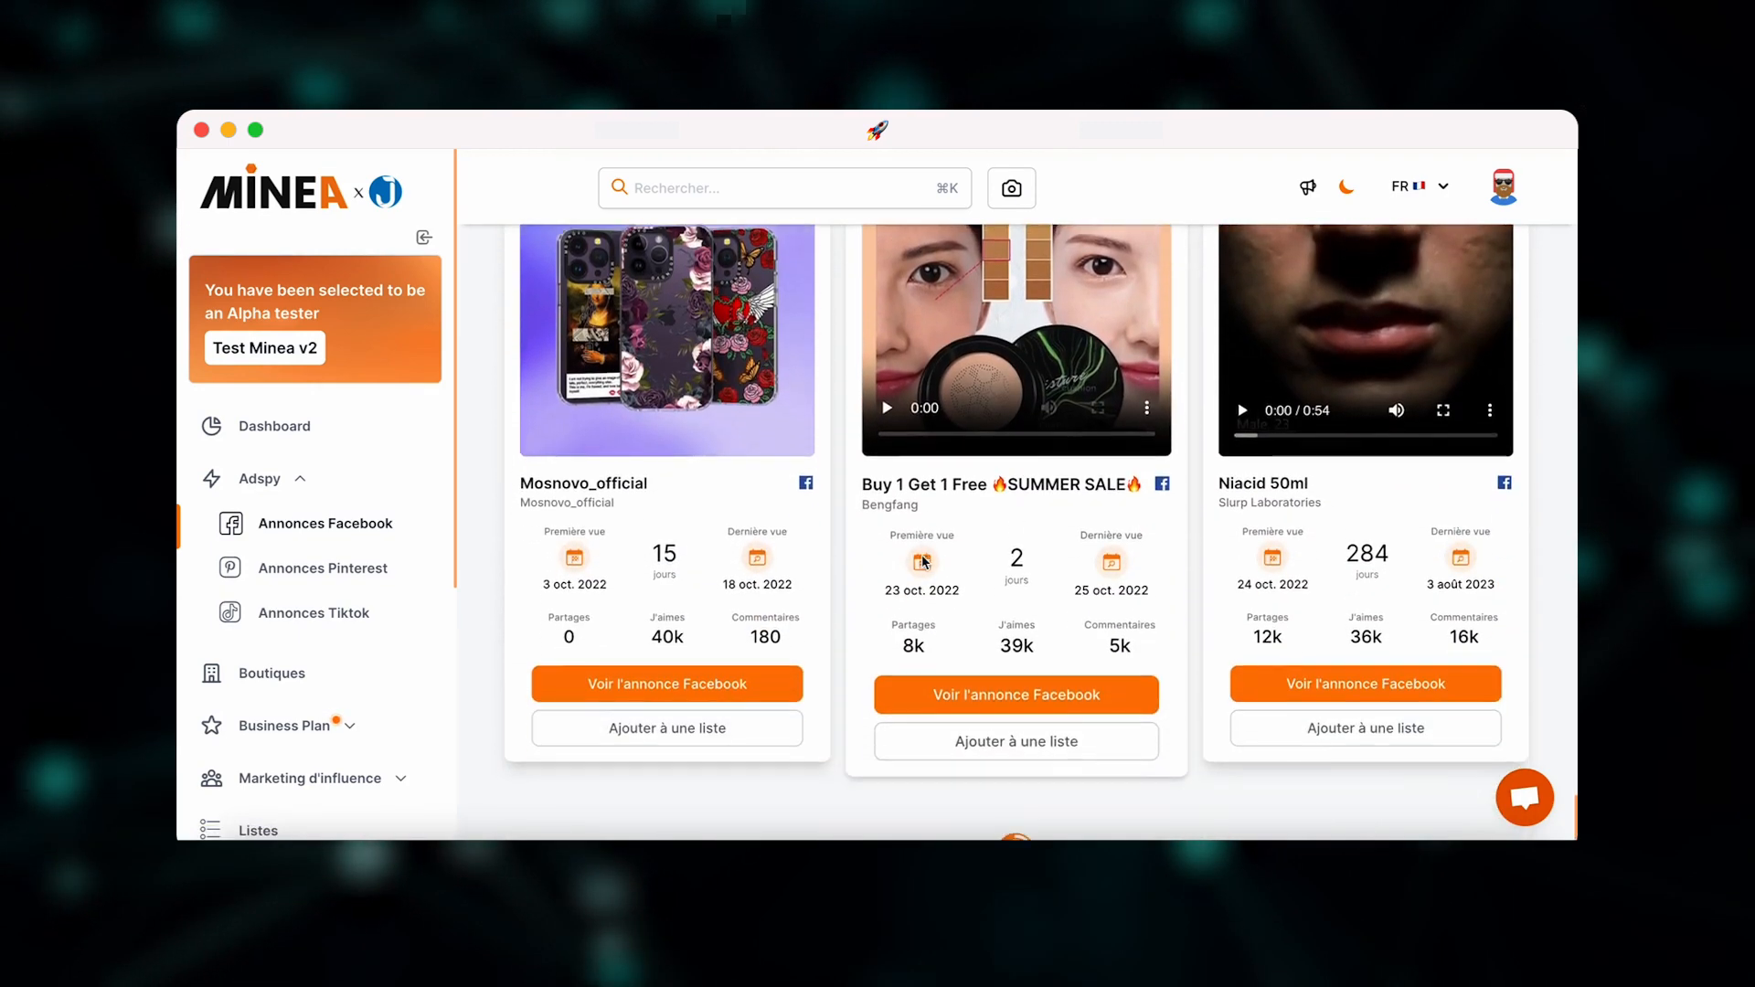
scroll(796, 471, down, 1)
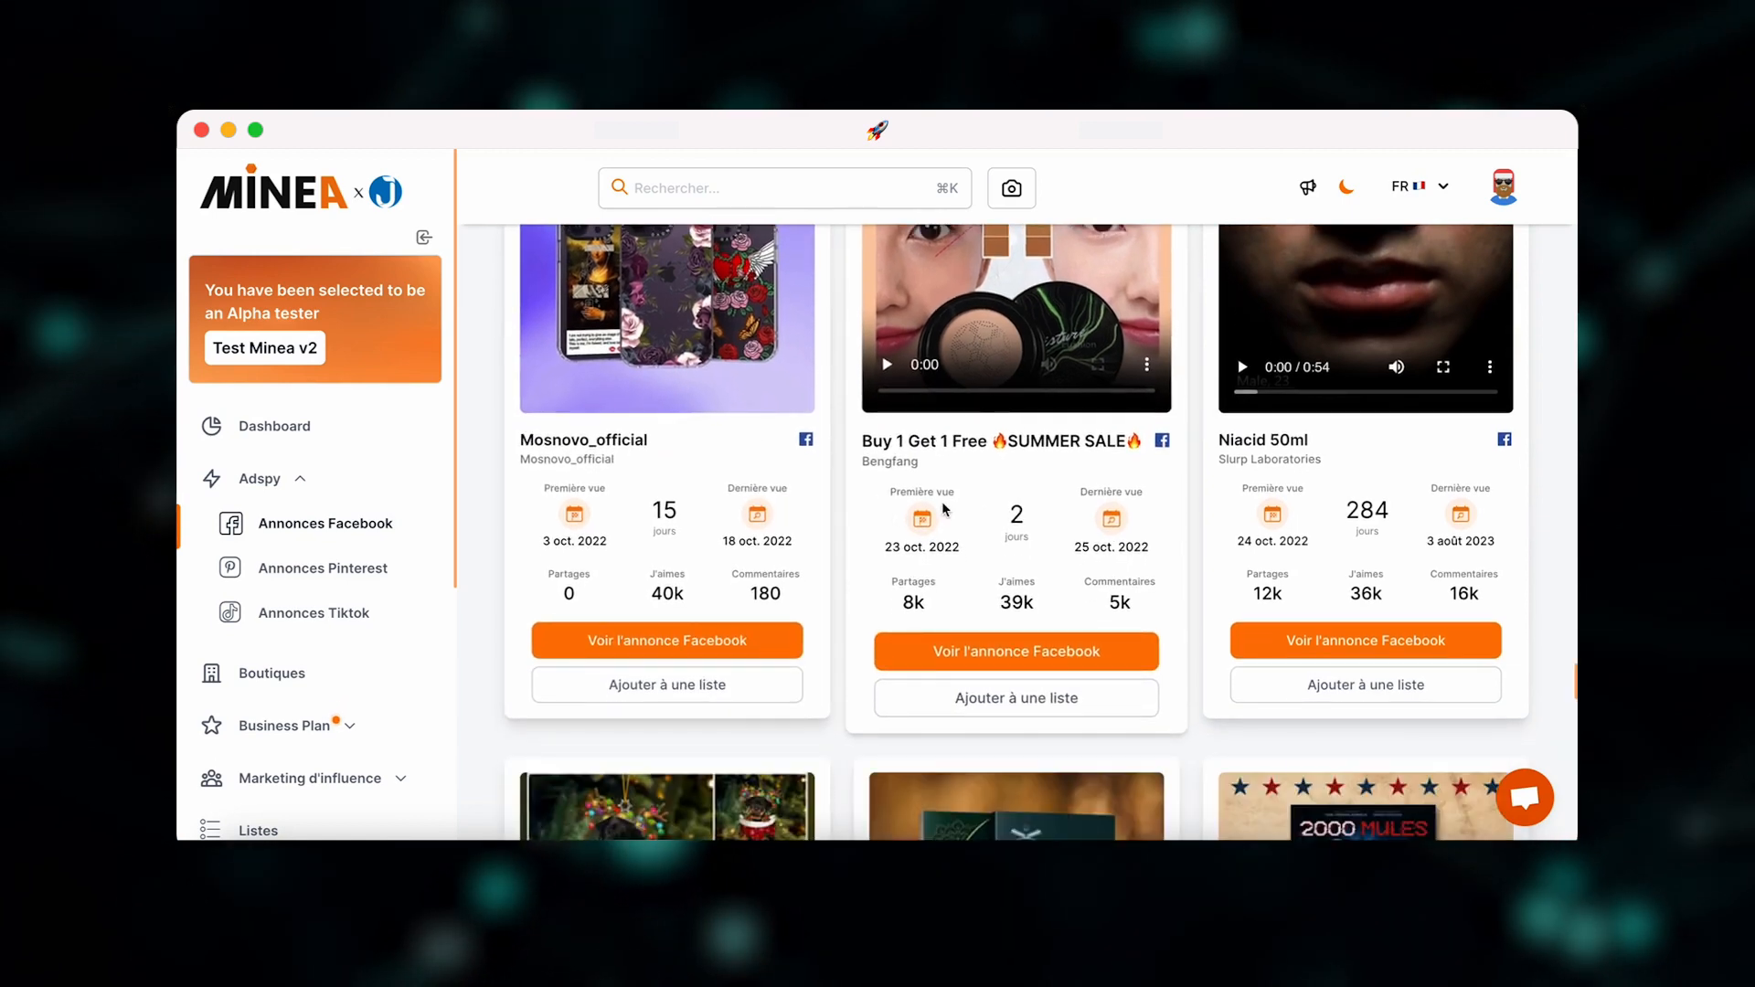
scroll(944, 509, down, 2)
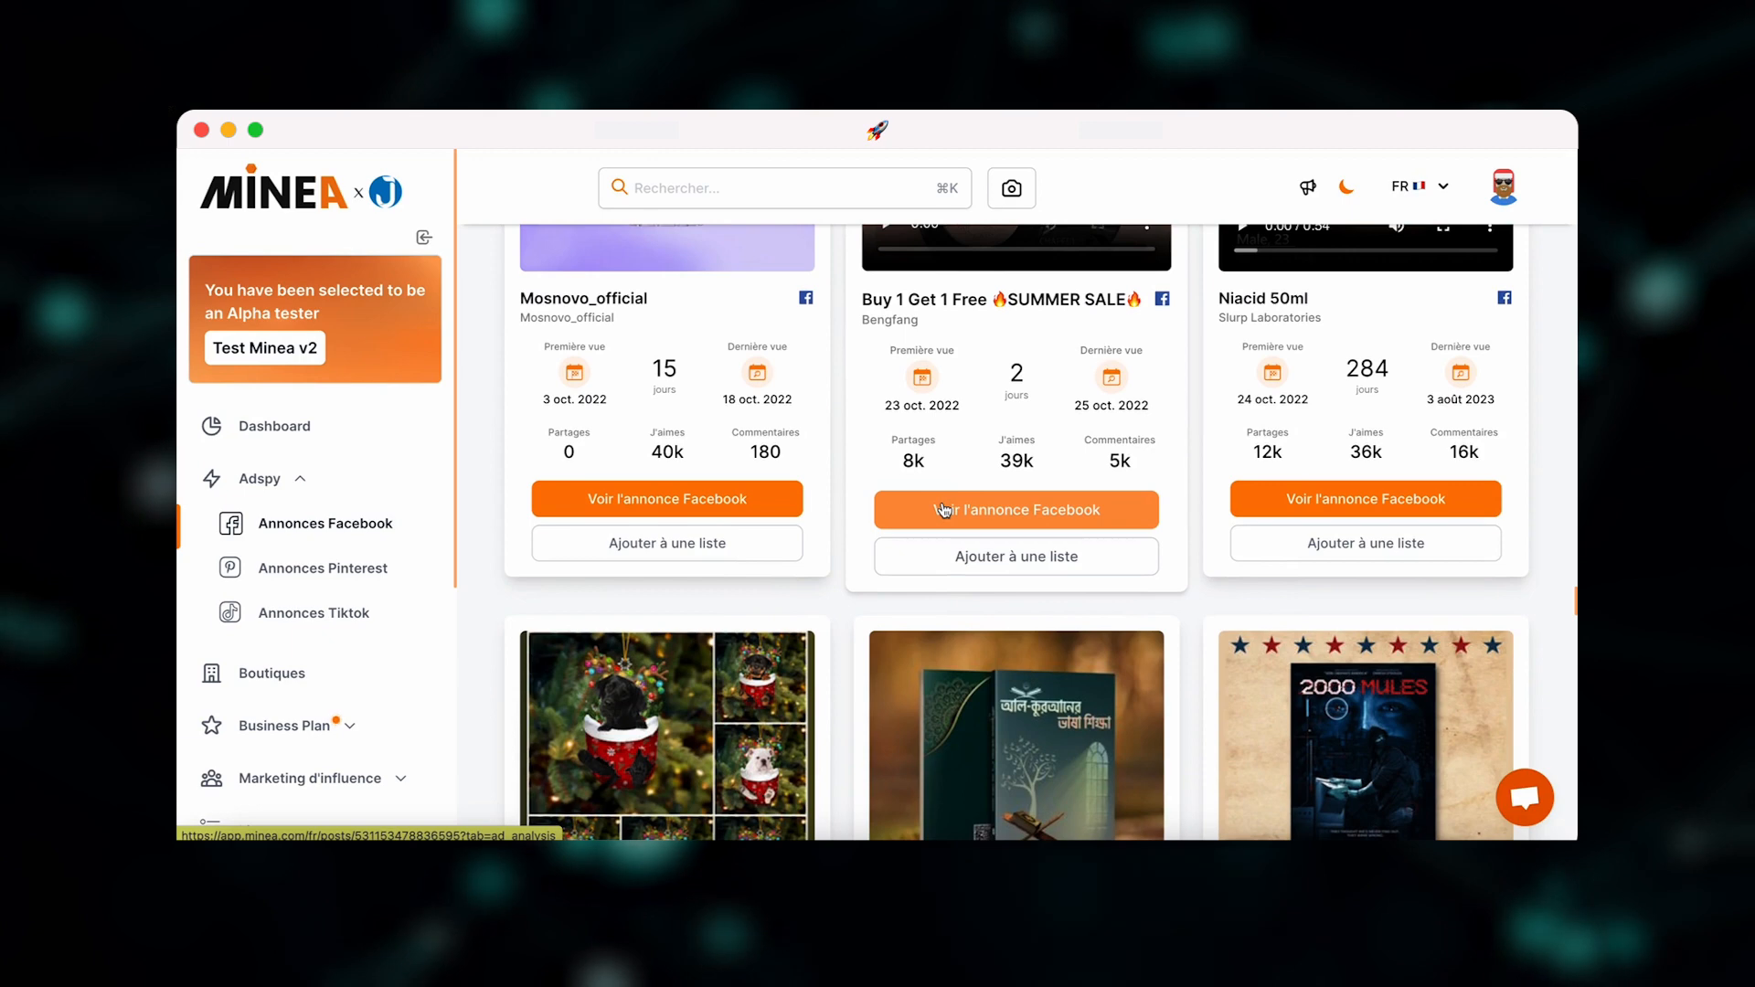
scroll(944, 509, up, 2)
scroll(752, 640, up, 3)
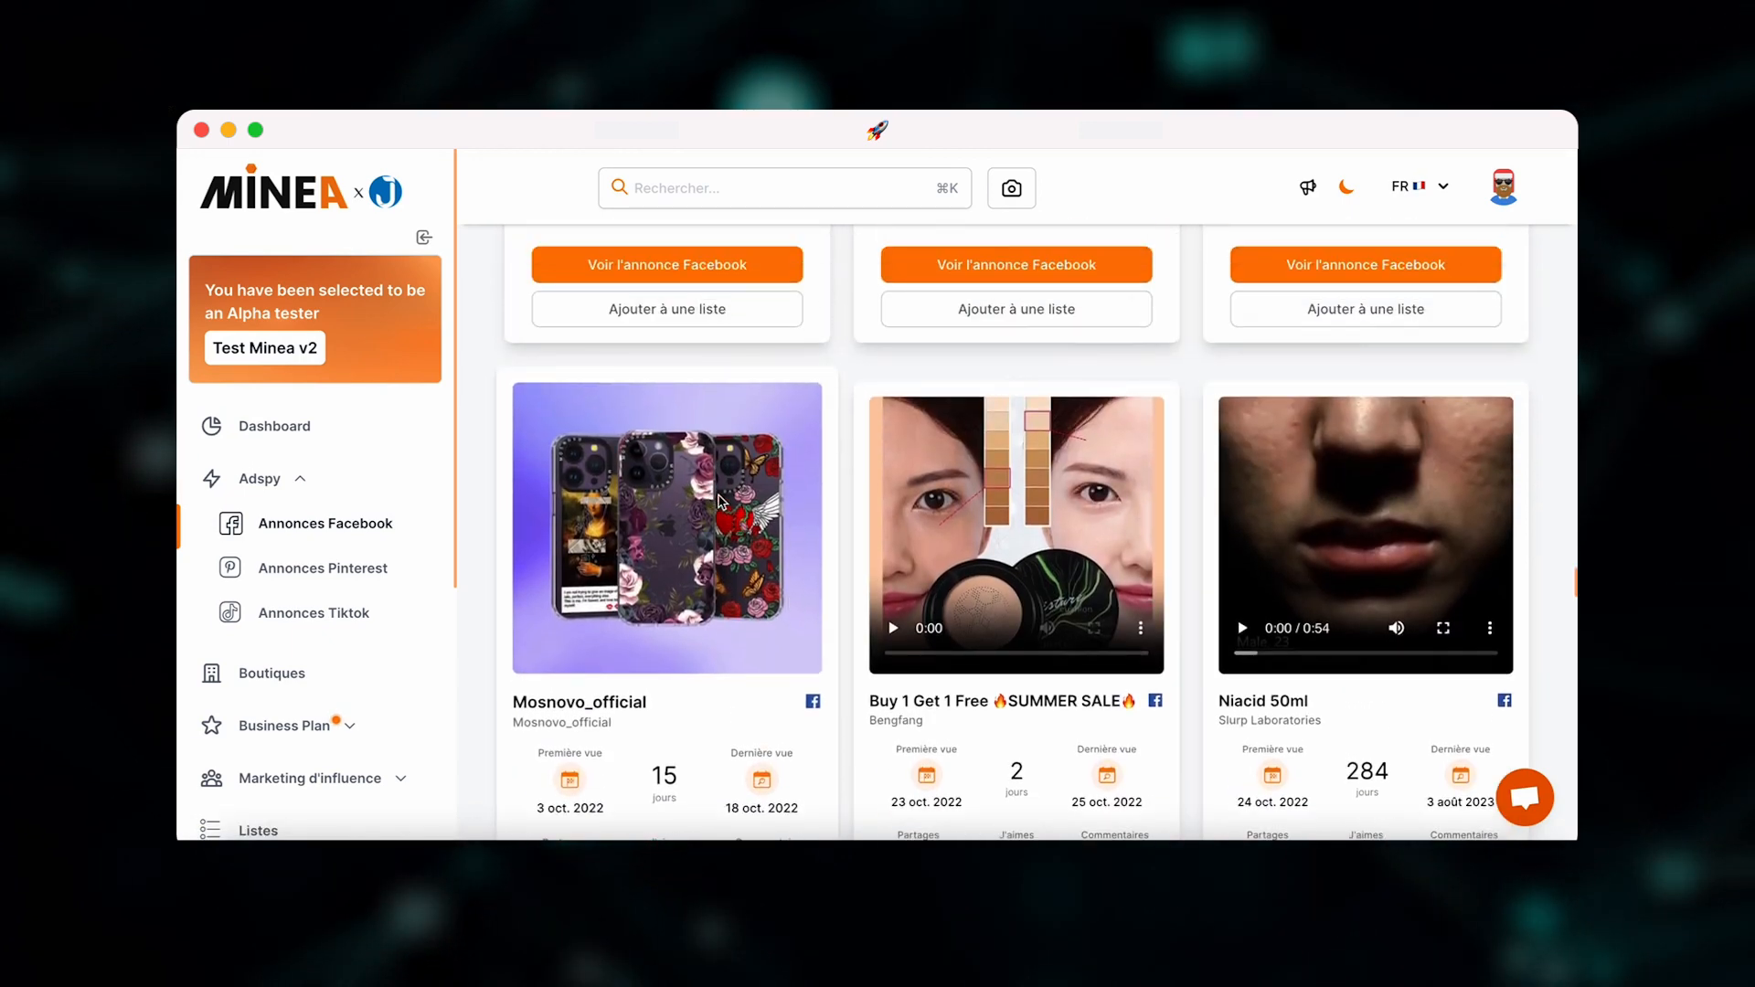
- Browse further ads for printed products, examining the Mosnovo_official phone cases, cuscool.com T-shirts, USA Clothing S shirt and heronInd.com apparel
scroll(719, 501, down, 2)
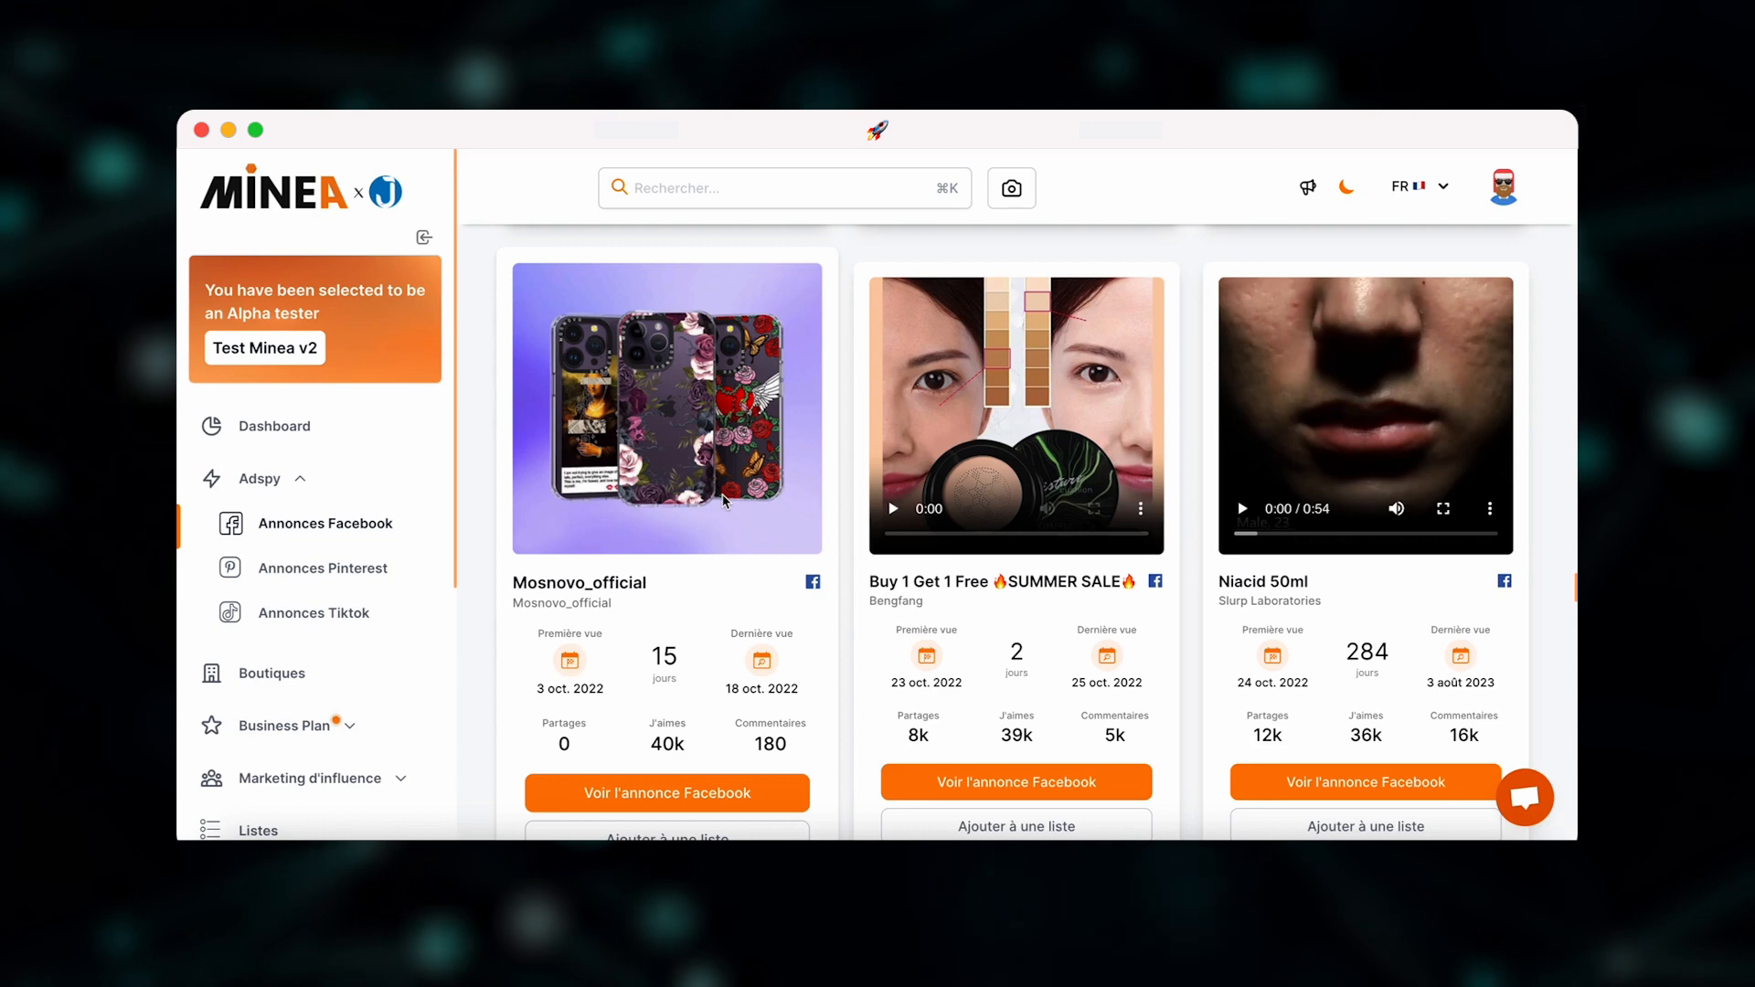
scroll(732, 430, down, 6)
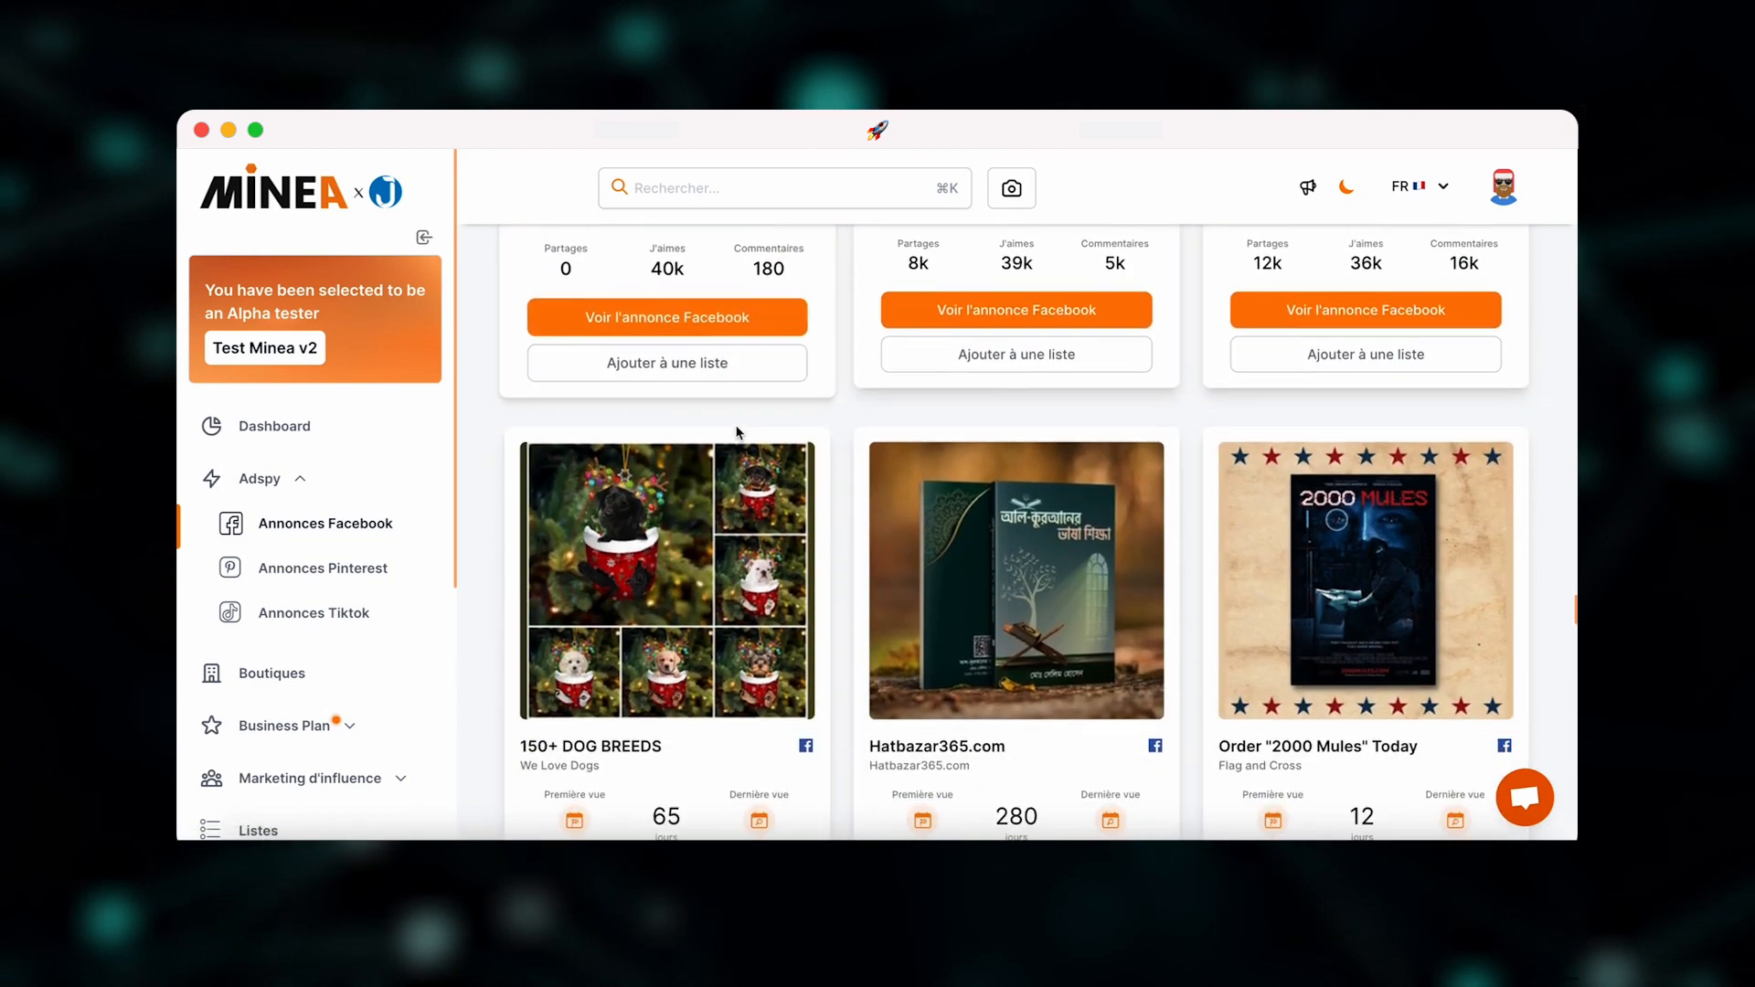
scroll(738, 431, down, 9)
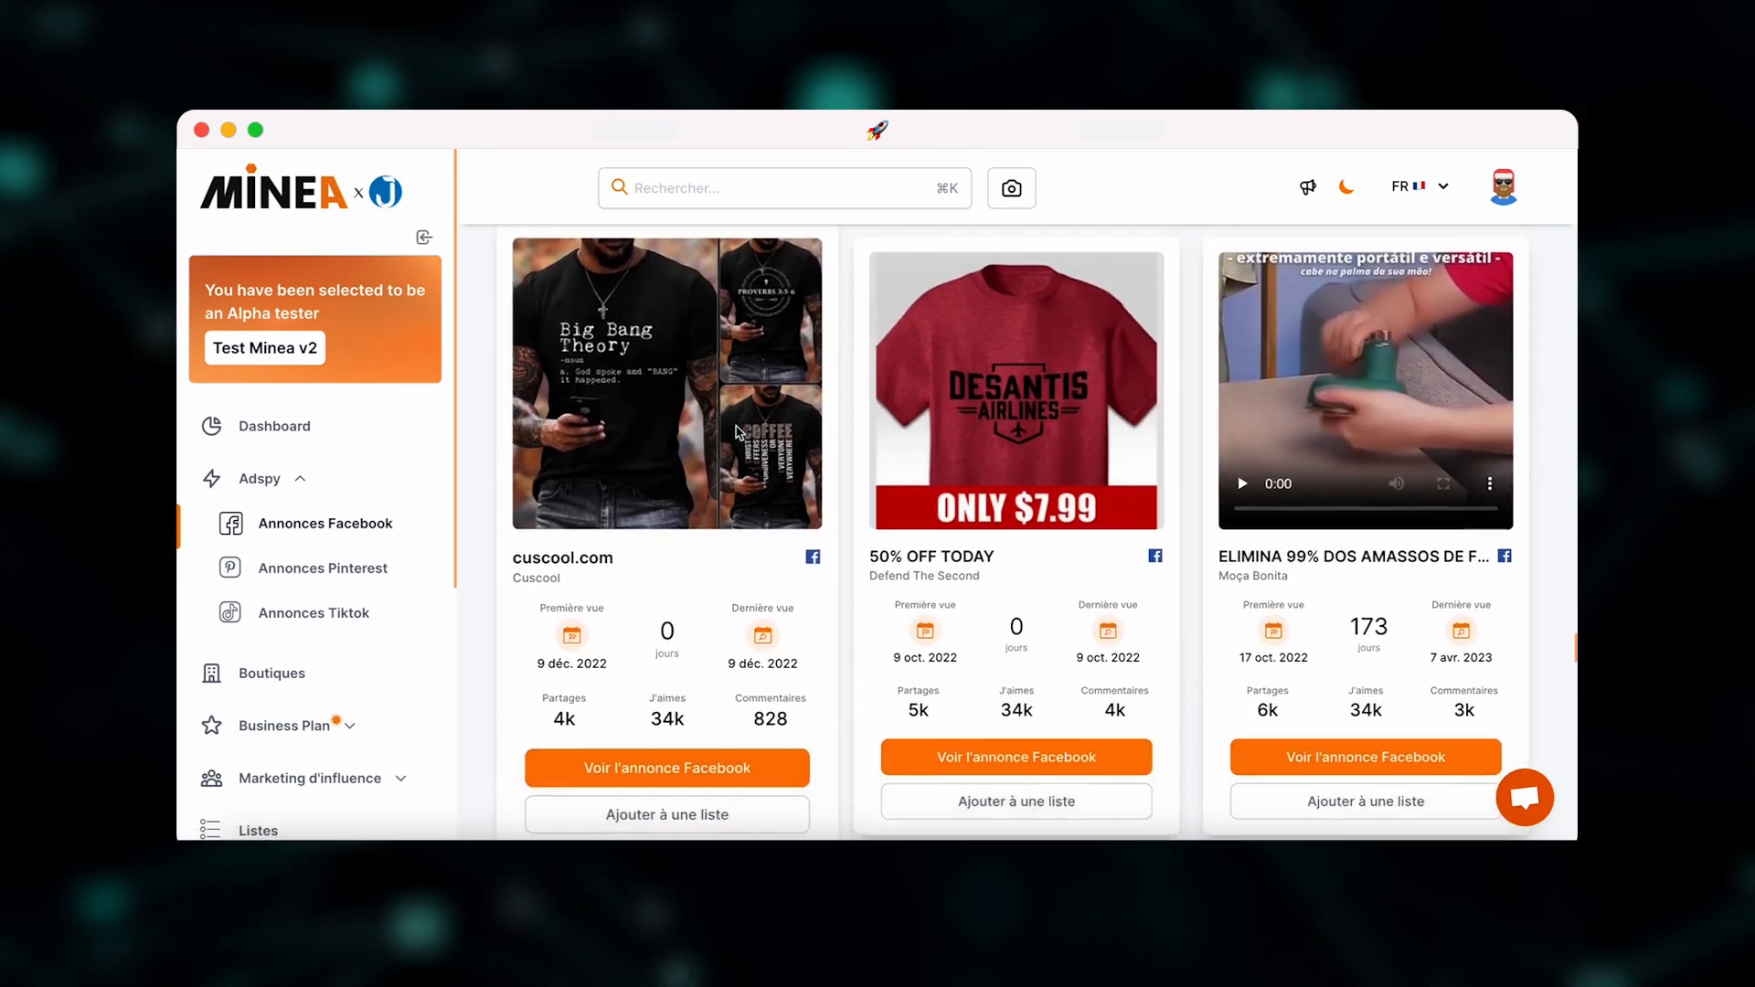
scroll(738, 432, down, 8)
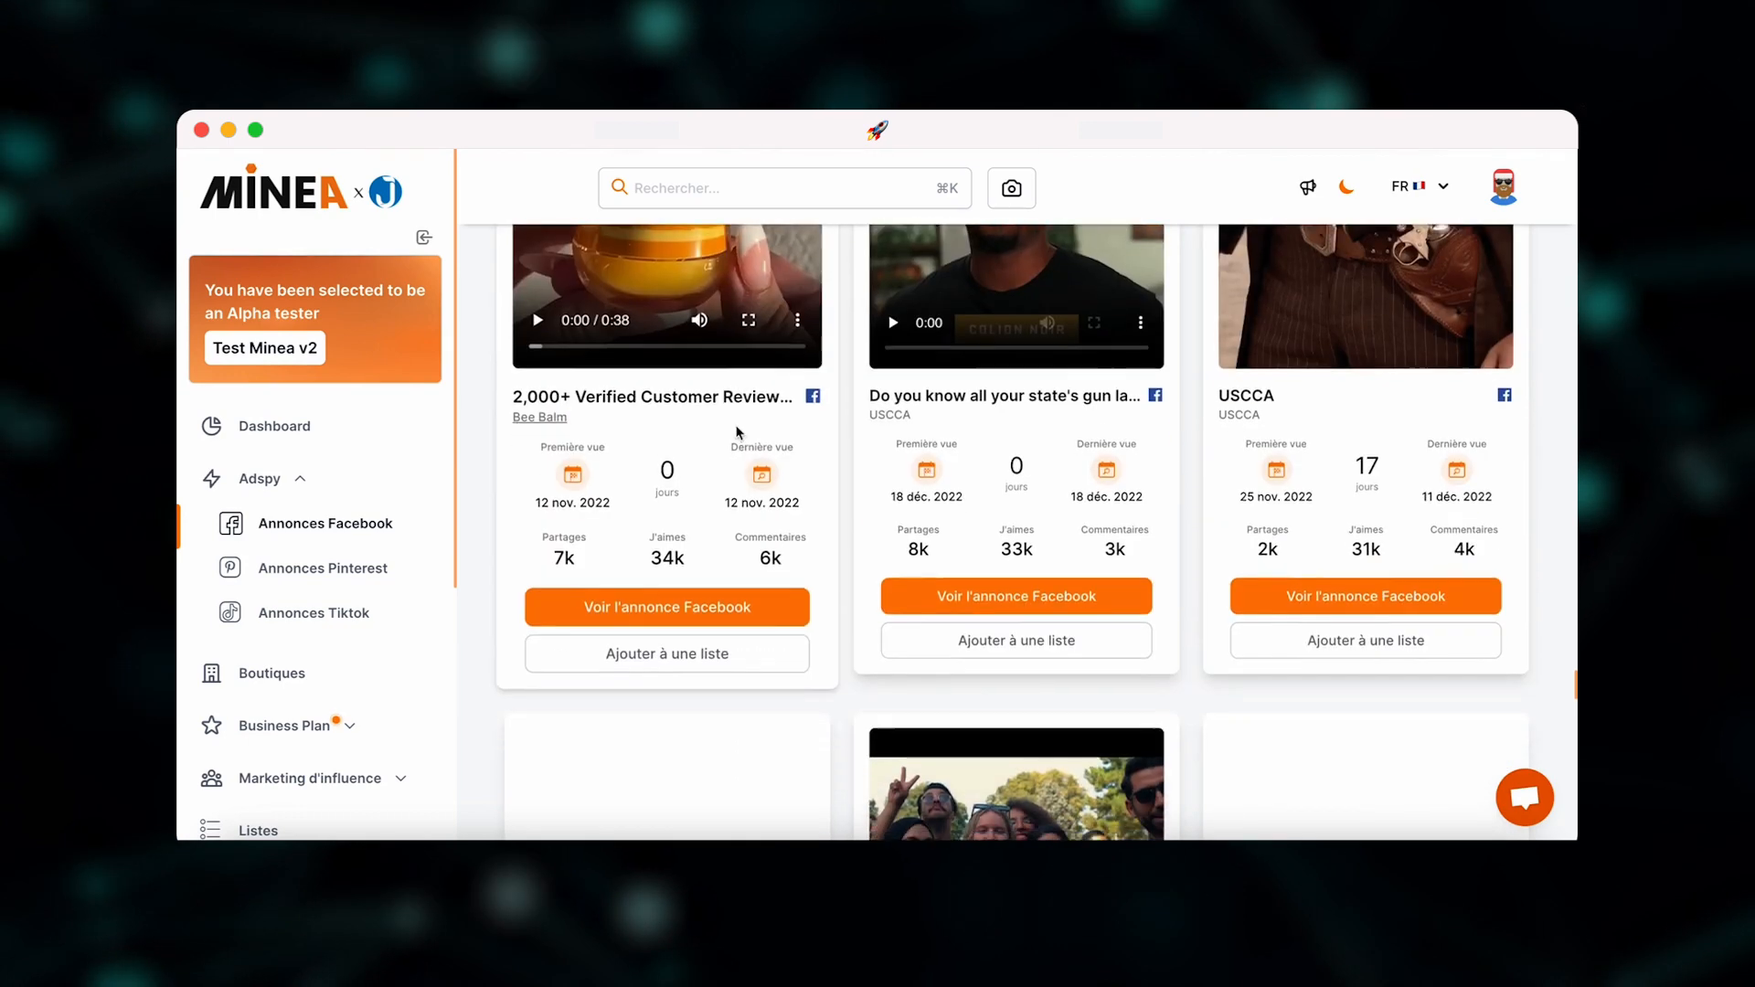
scroll(736, 426, down, 5)
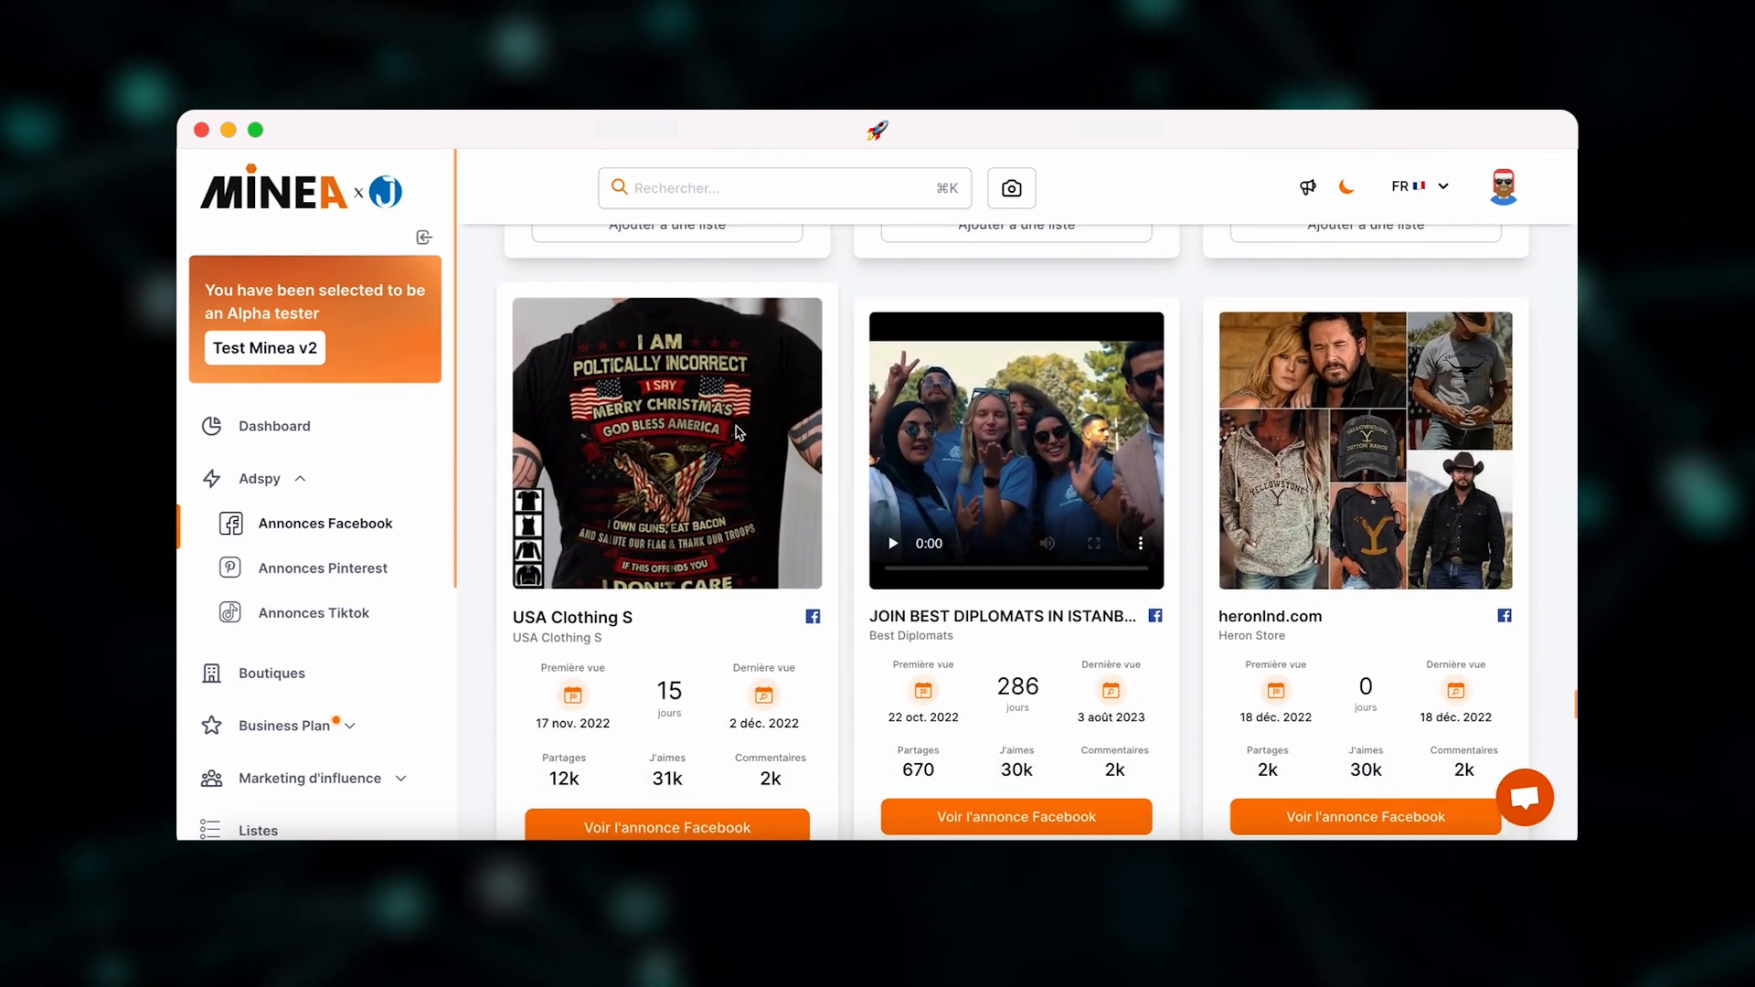
scroll(739, 432, down, 7)
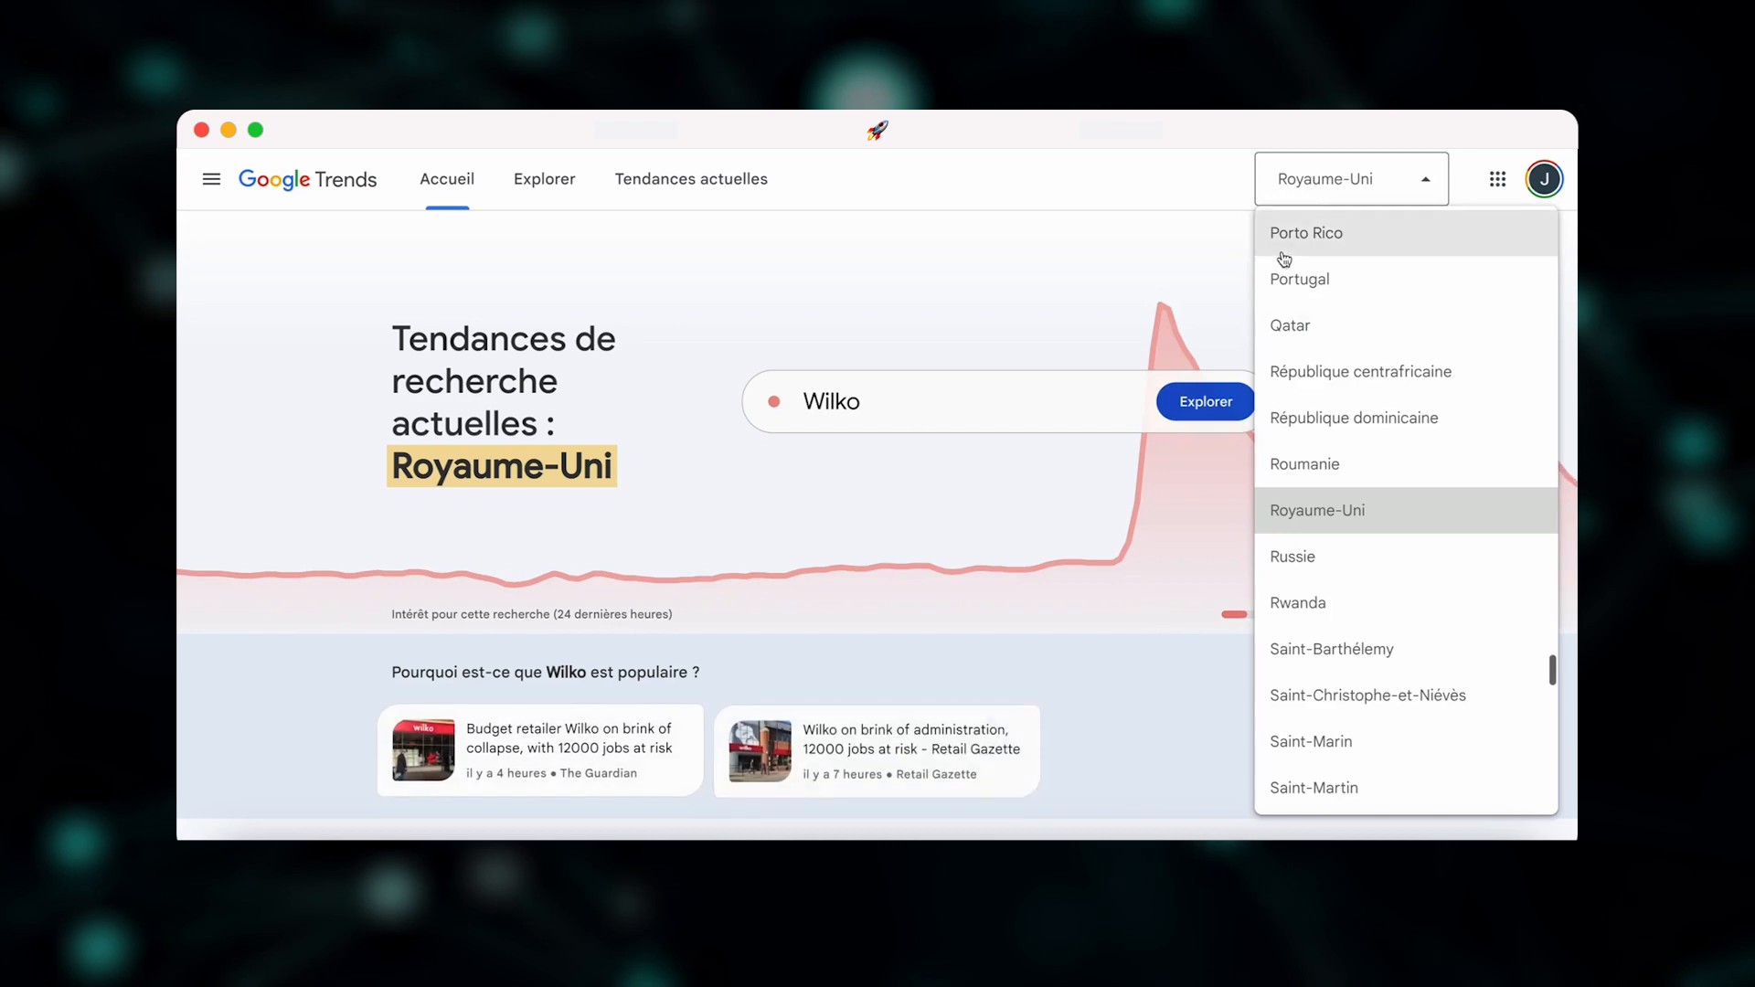
- Switch to Google Trends, set the country to France and open its current trends
scroll(1298, 338, up, 15)
click(1329, 596)
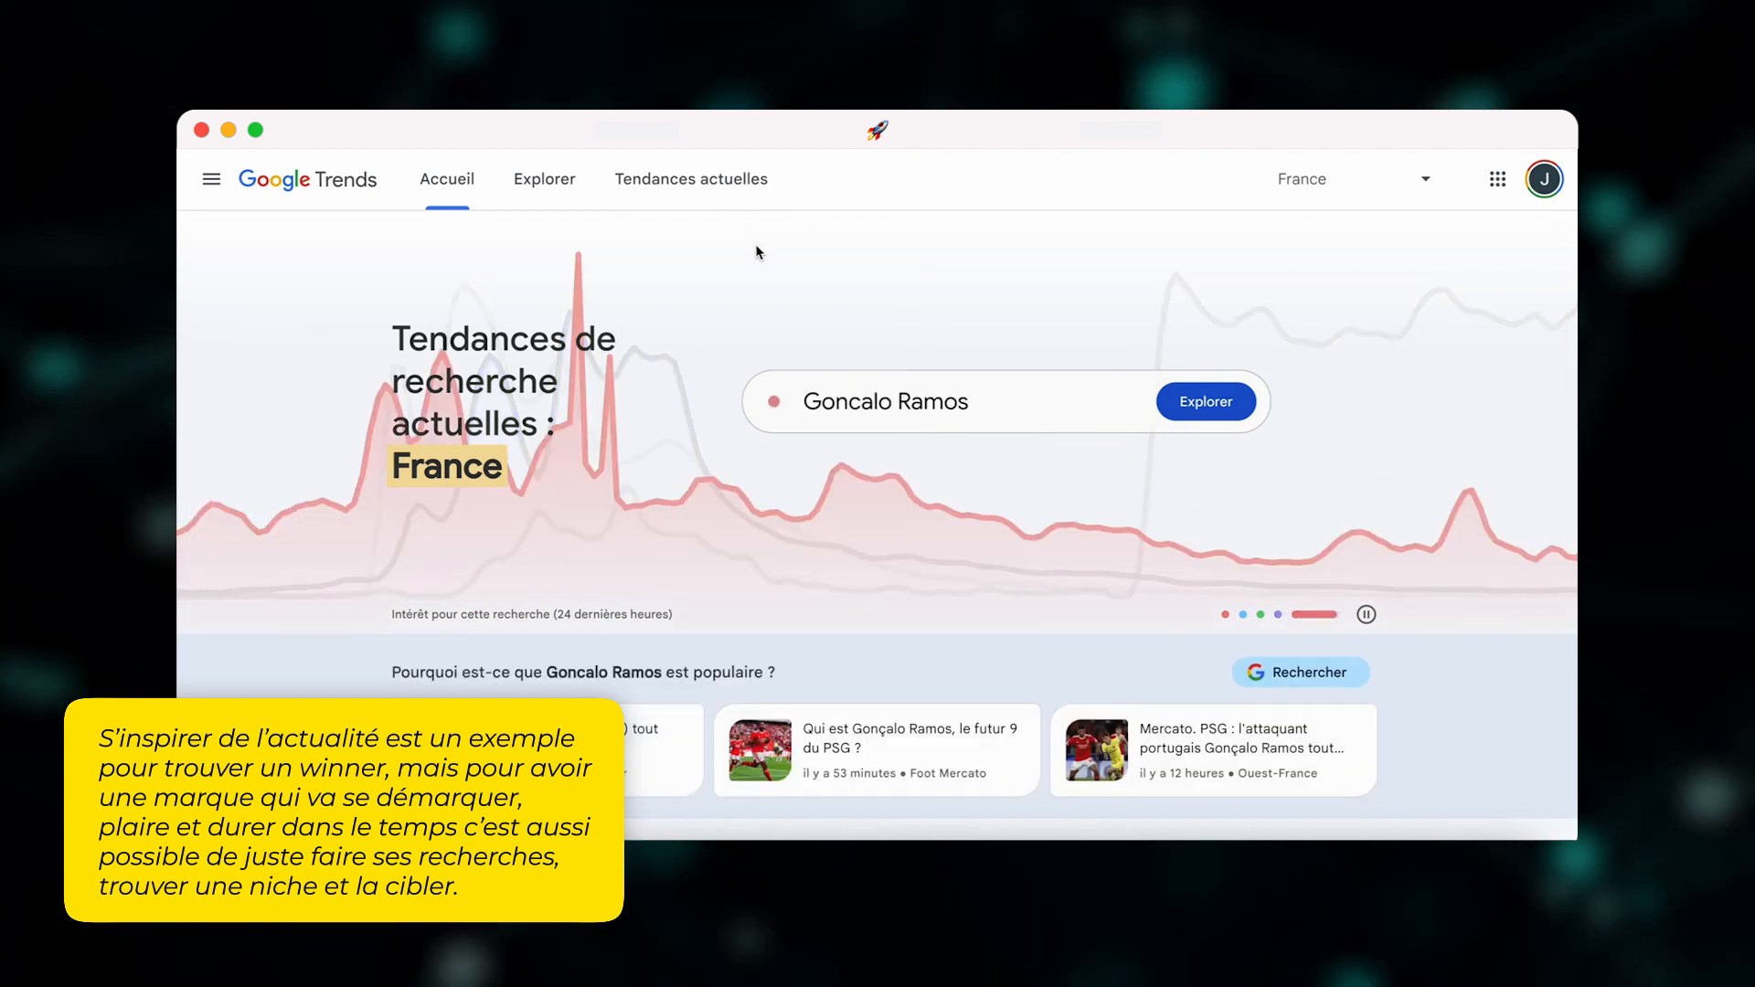
click(716, 199)
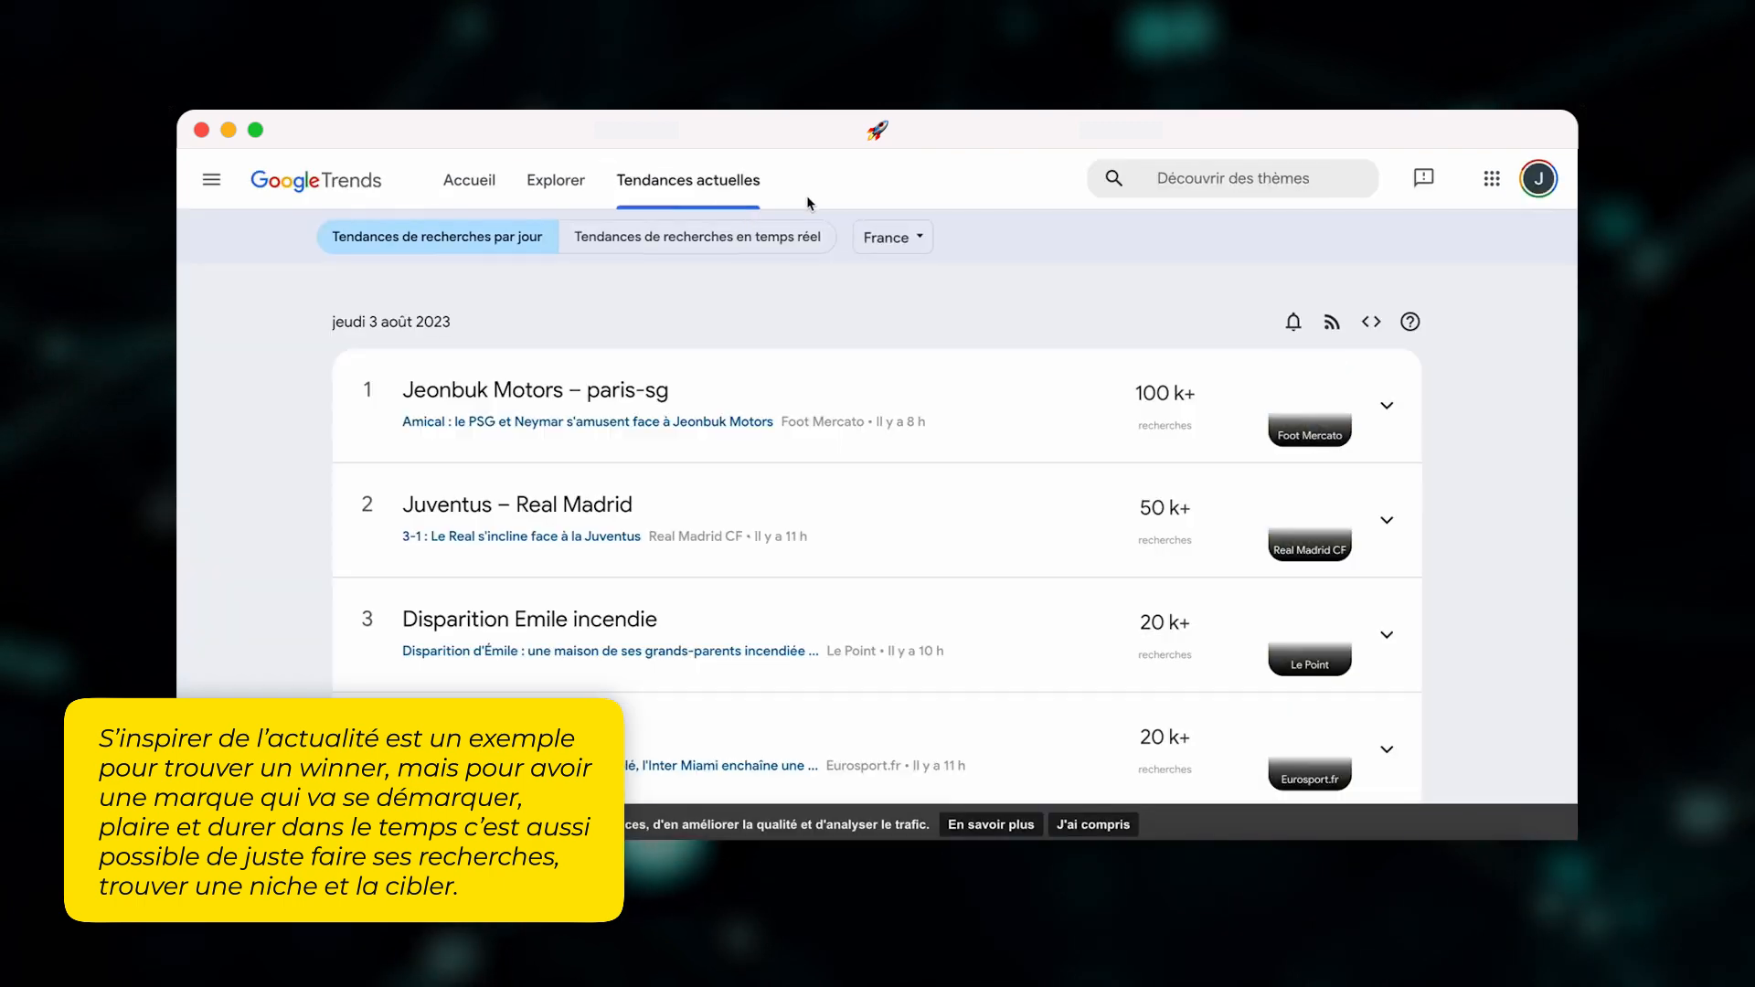
- Examine France's daily search trends starting from 3 August 2023, loading more entries to read the preceding day's topics
scroll(903, 392, down, 10)
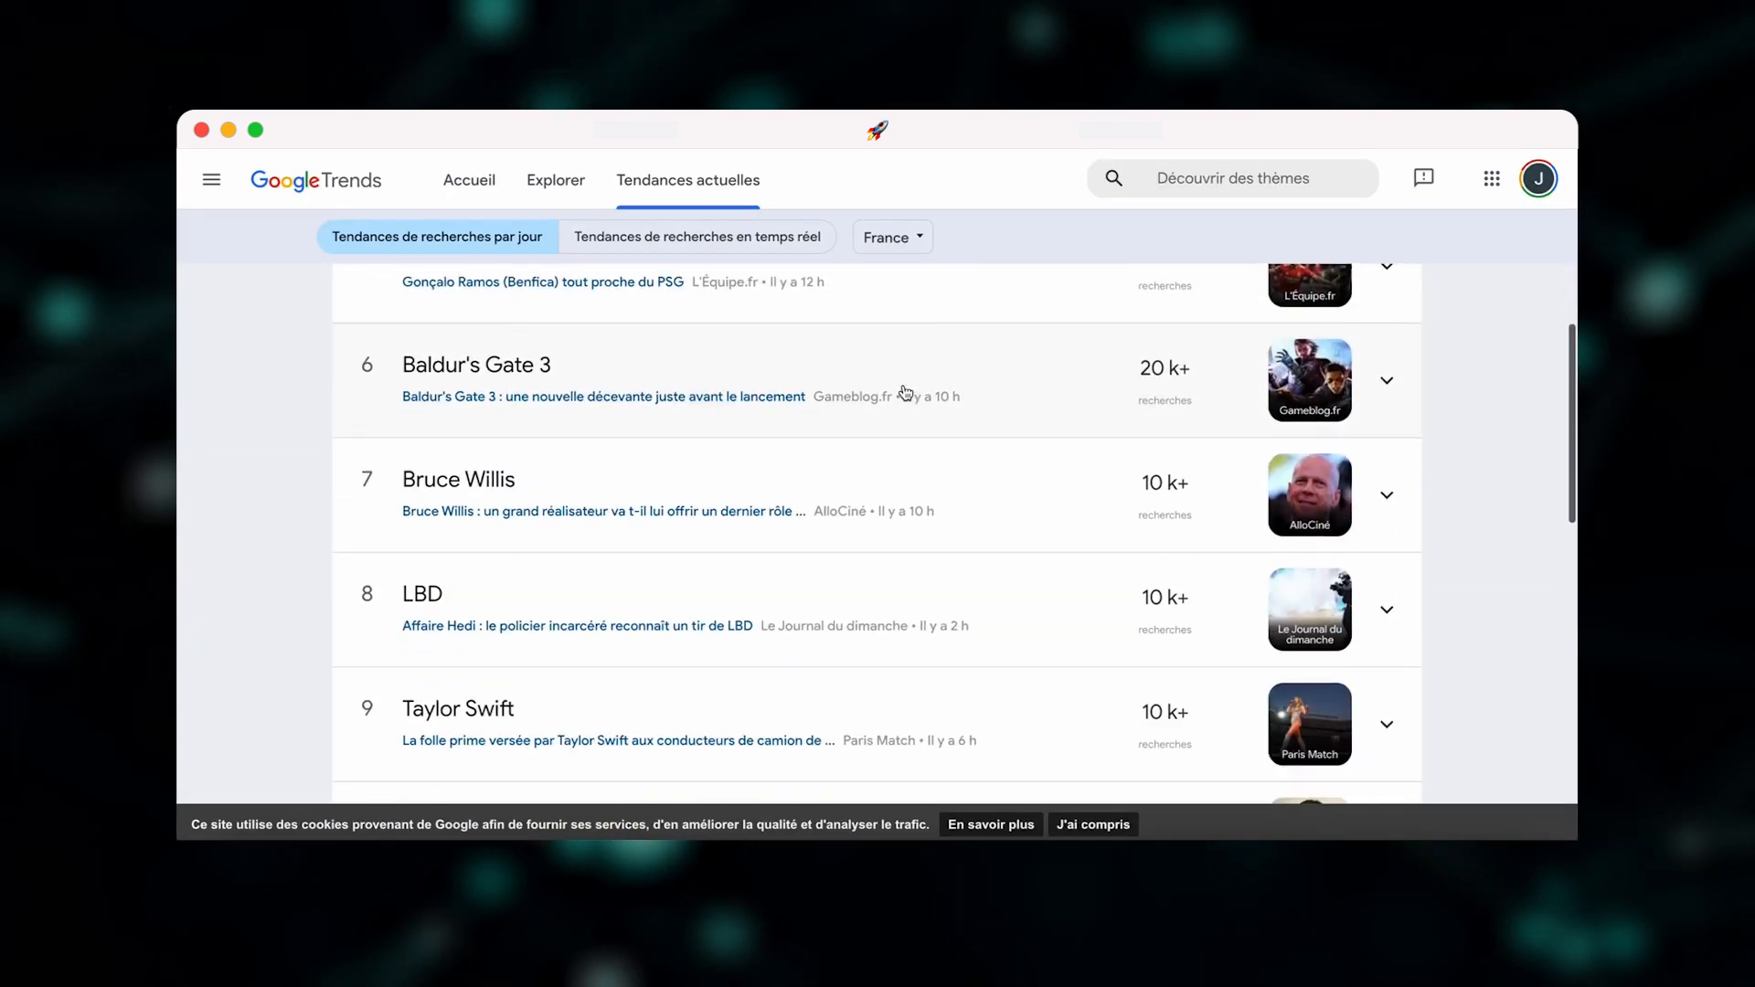
scroll(905, 392, down, 8)
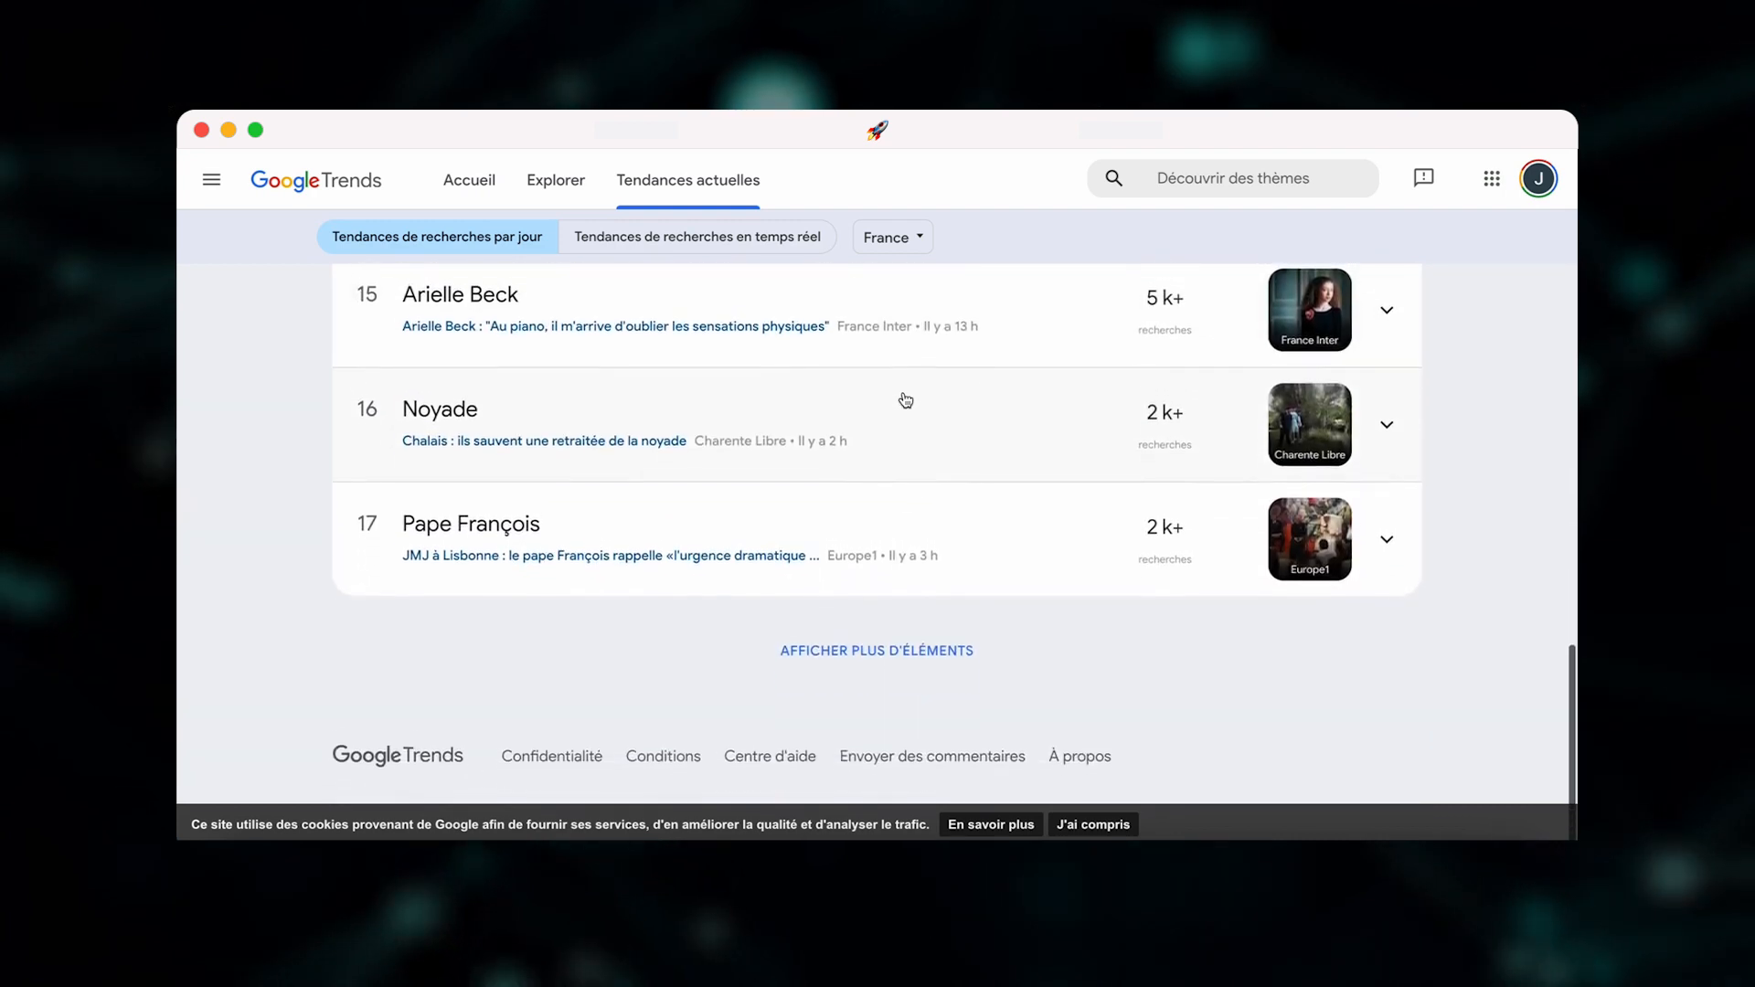
click(896, 651)
scroll(883, 626, down, 7)
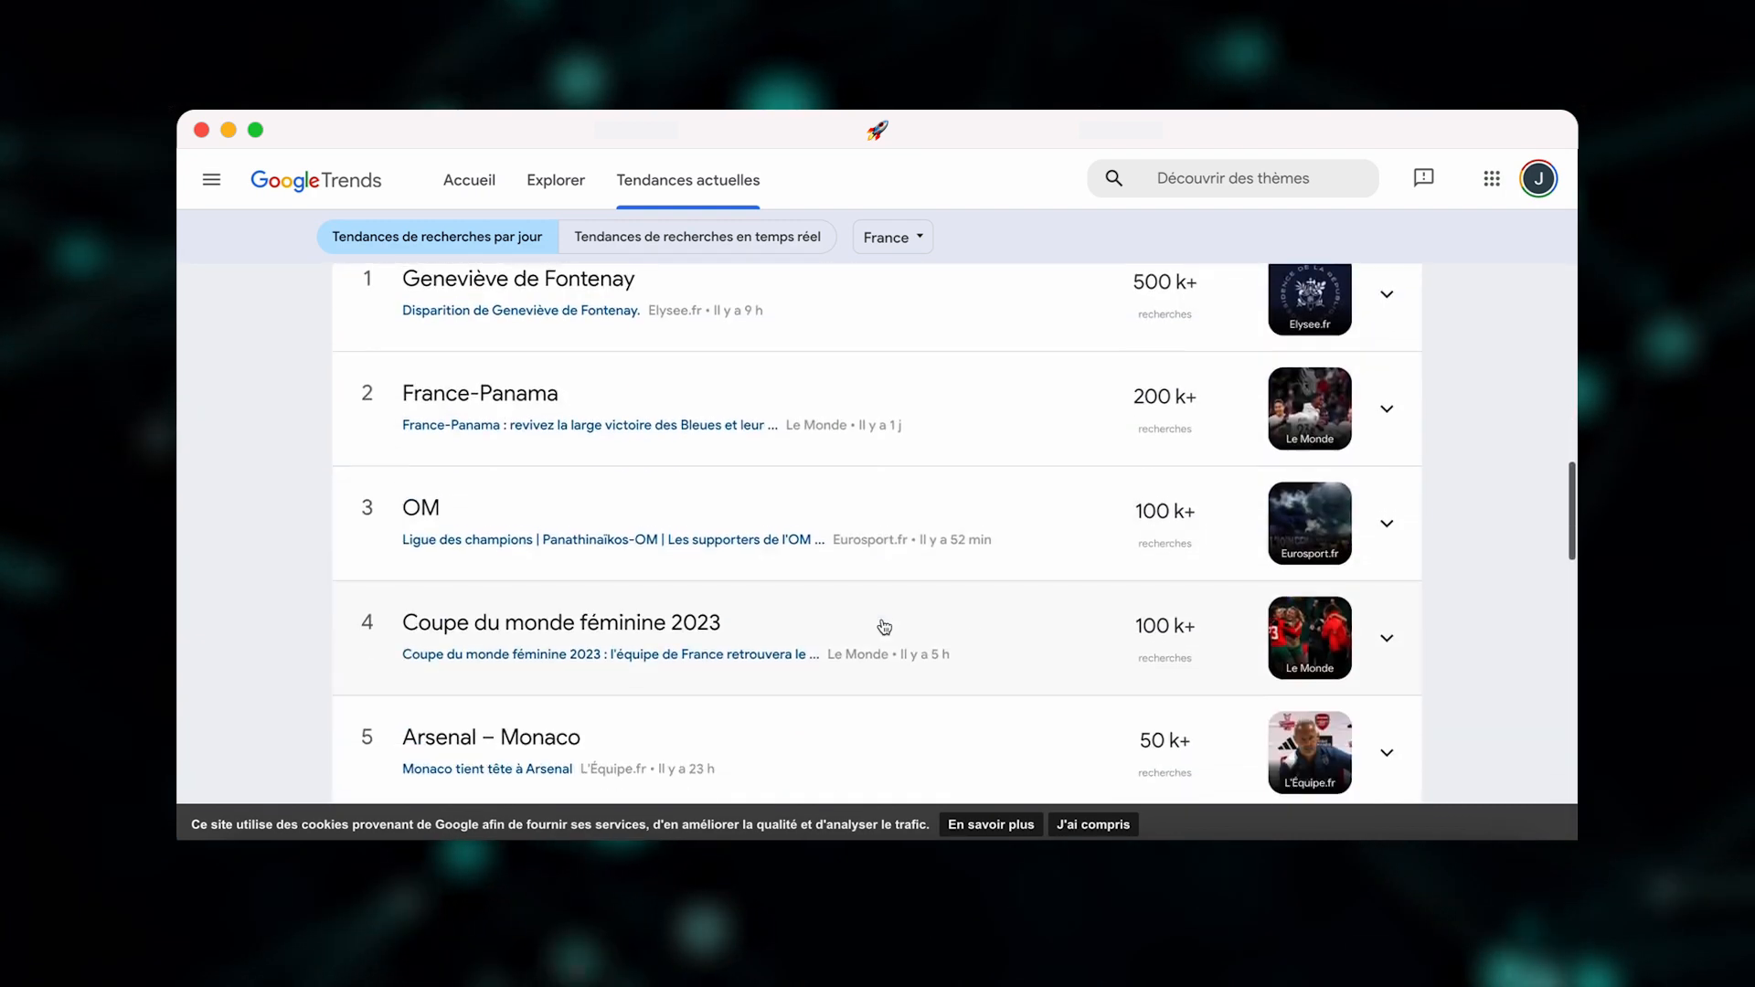
scroll(883, 626, down, 1)
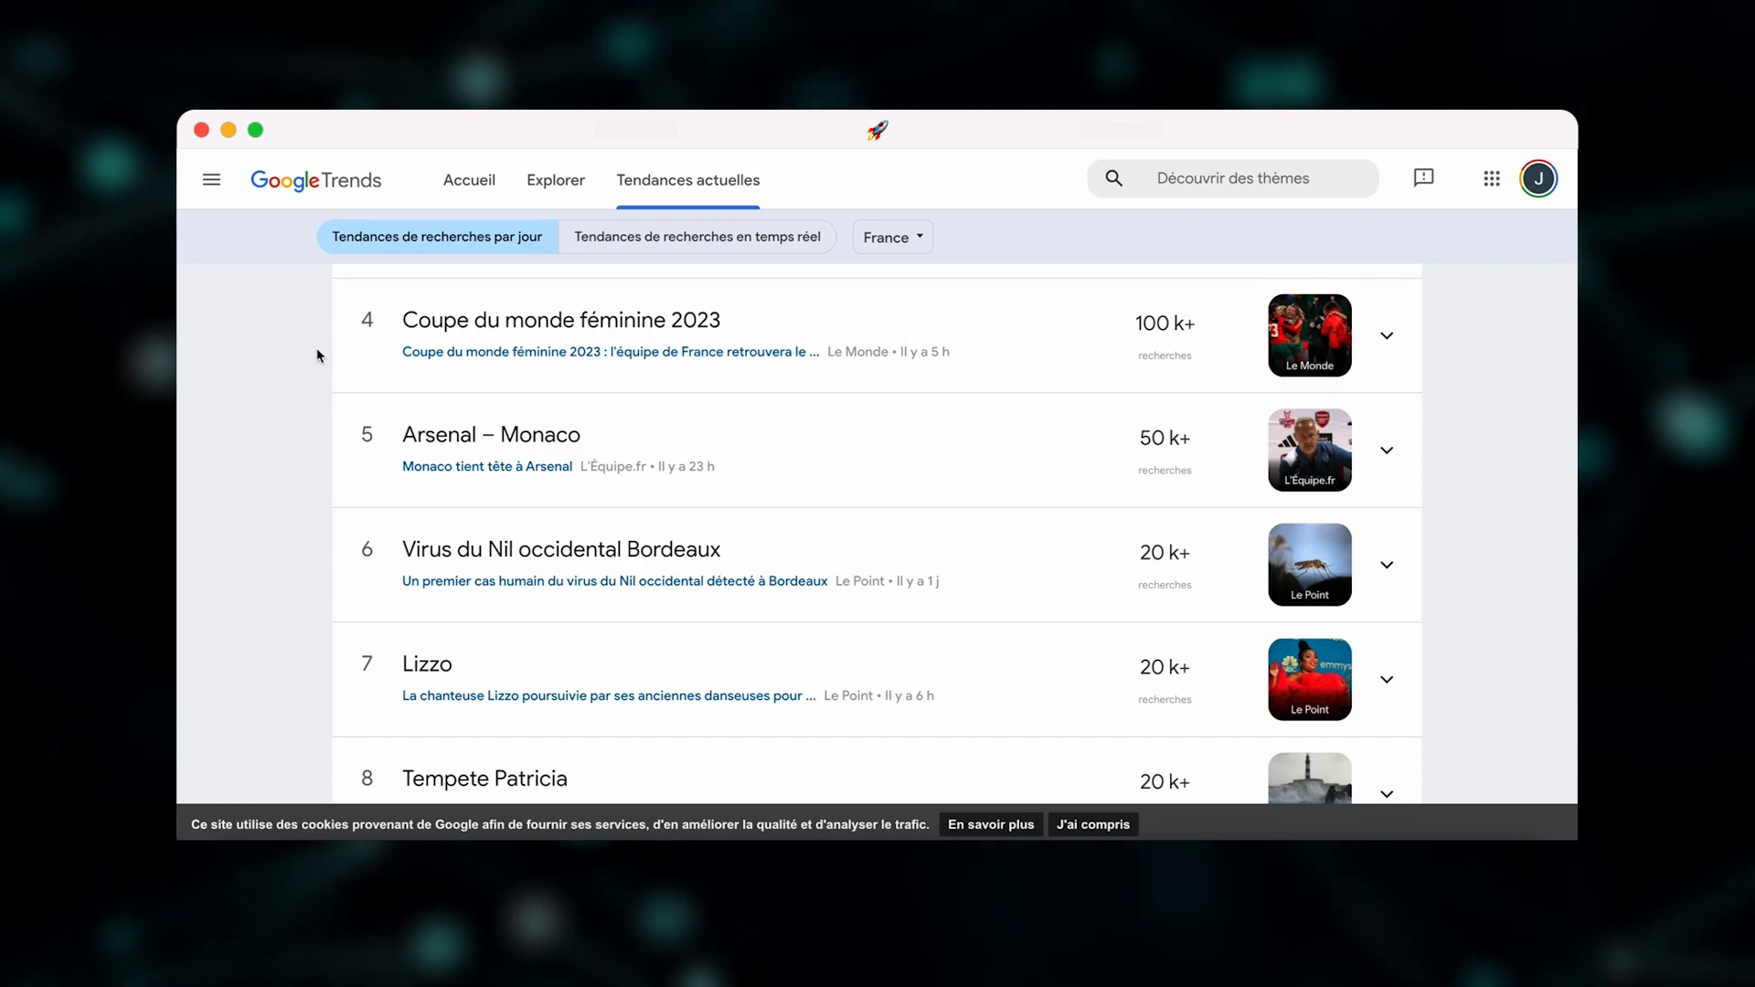
scroll(289, 464, down, 5)
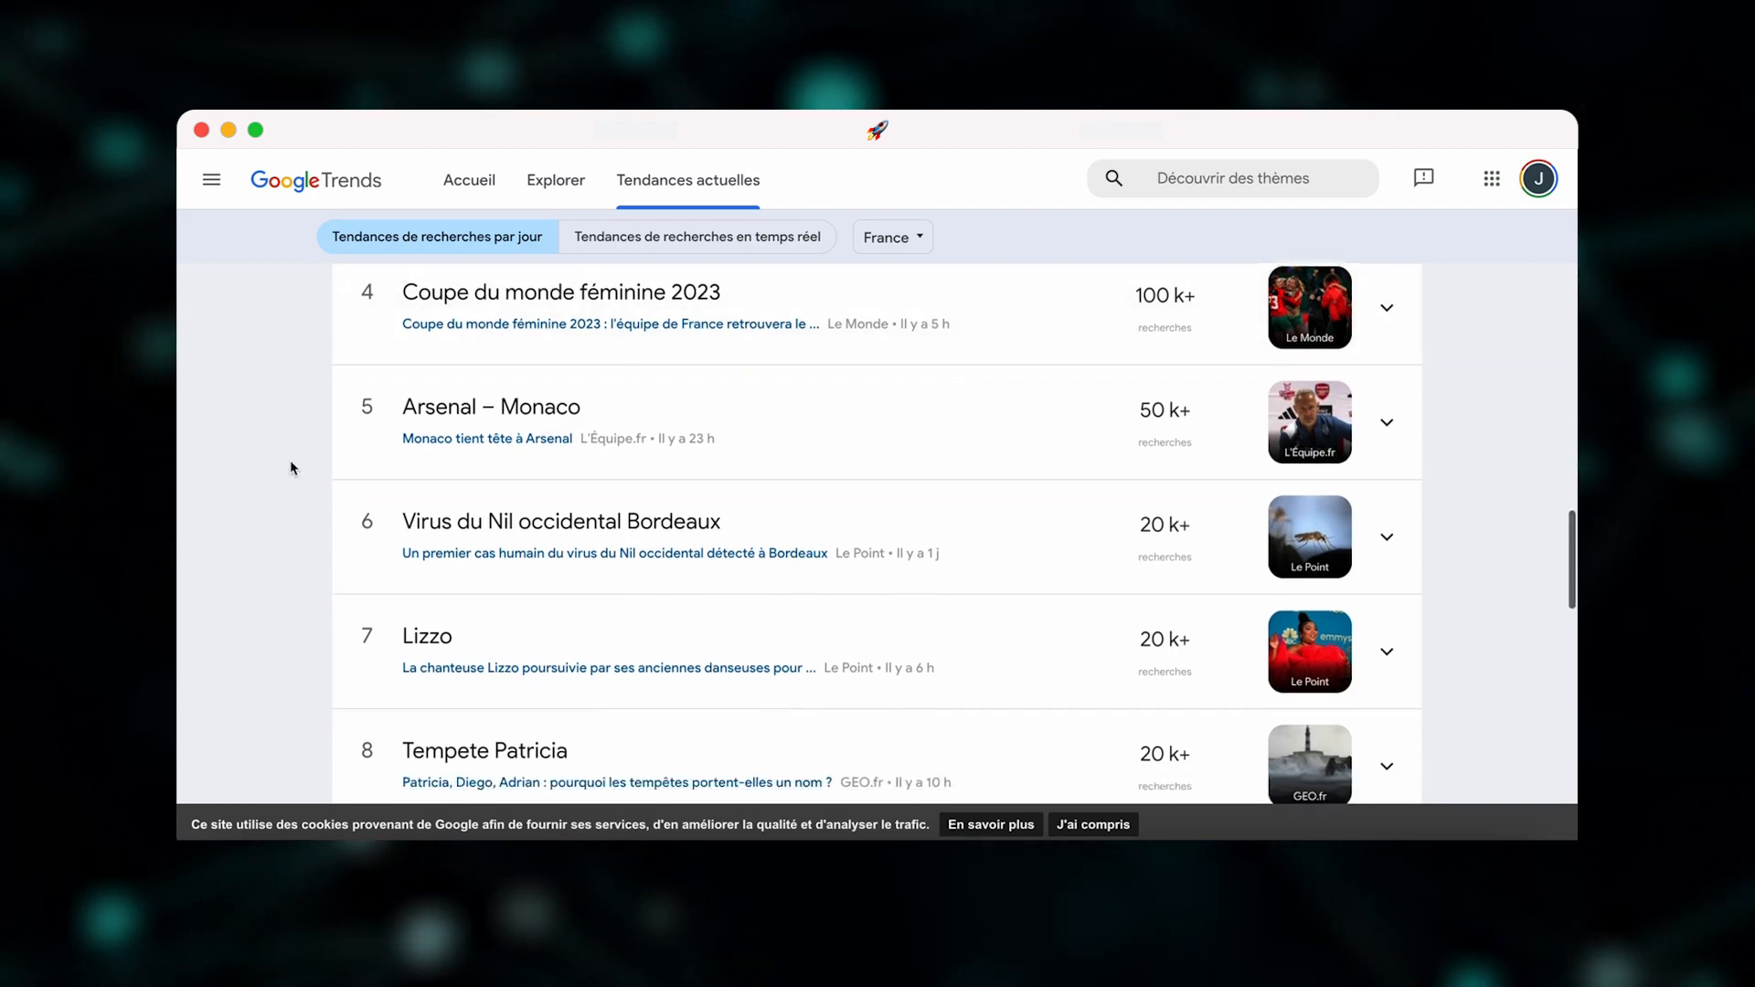
scroll(291, 464, down, 10)
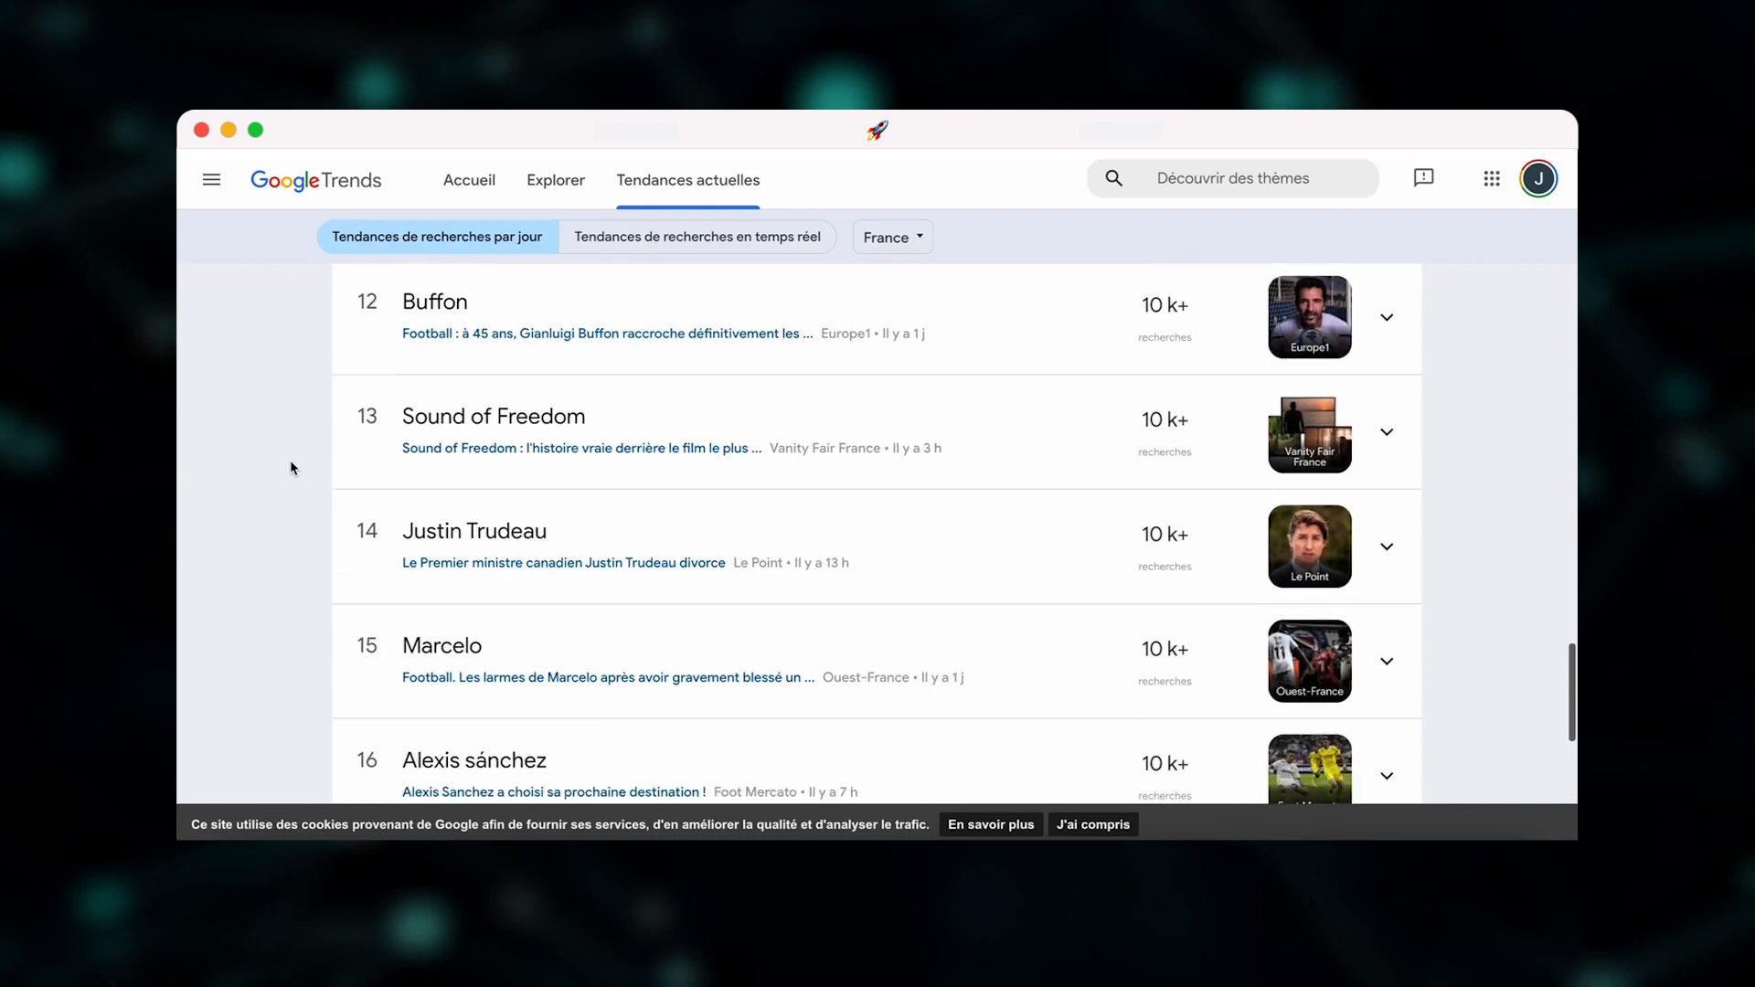
scroll(291, 467, down, 8)
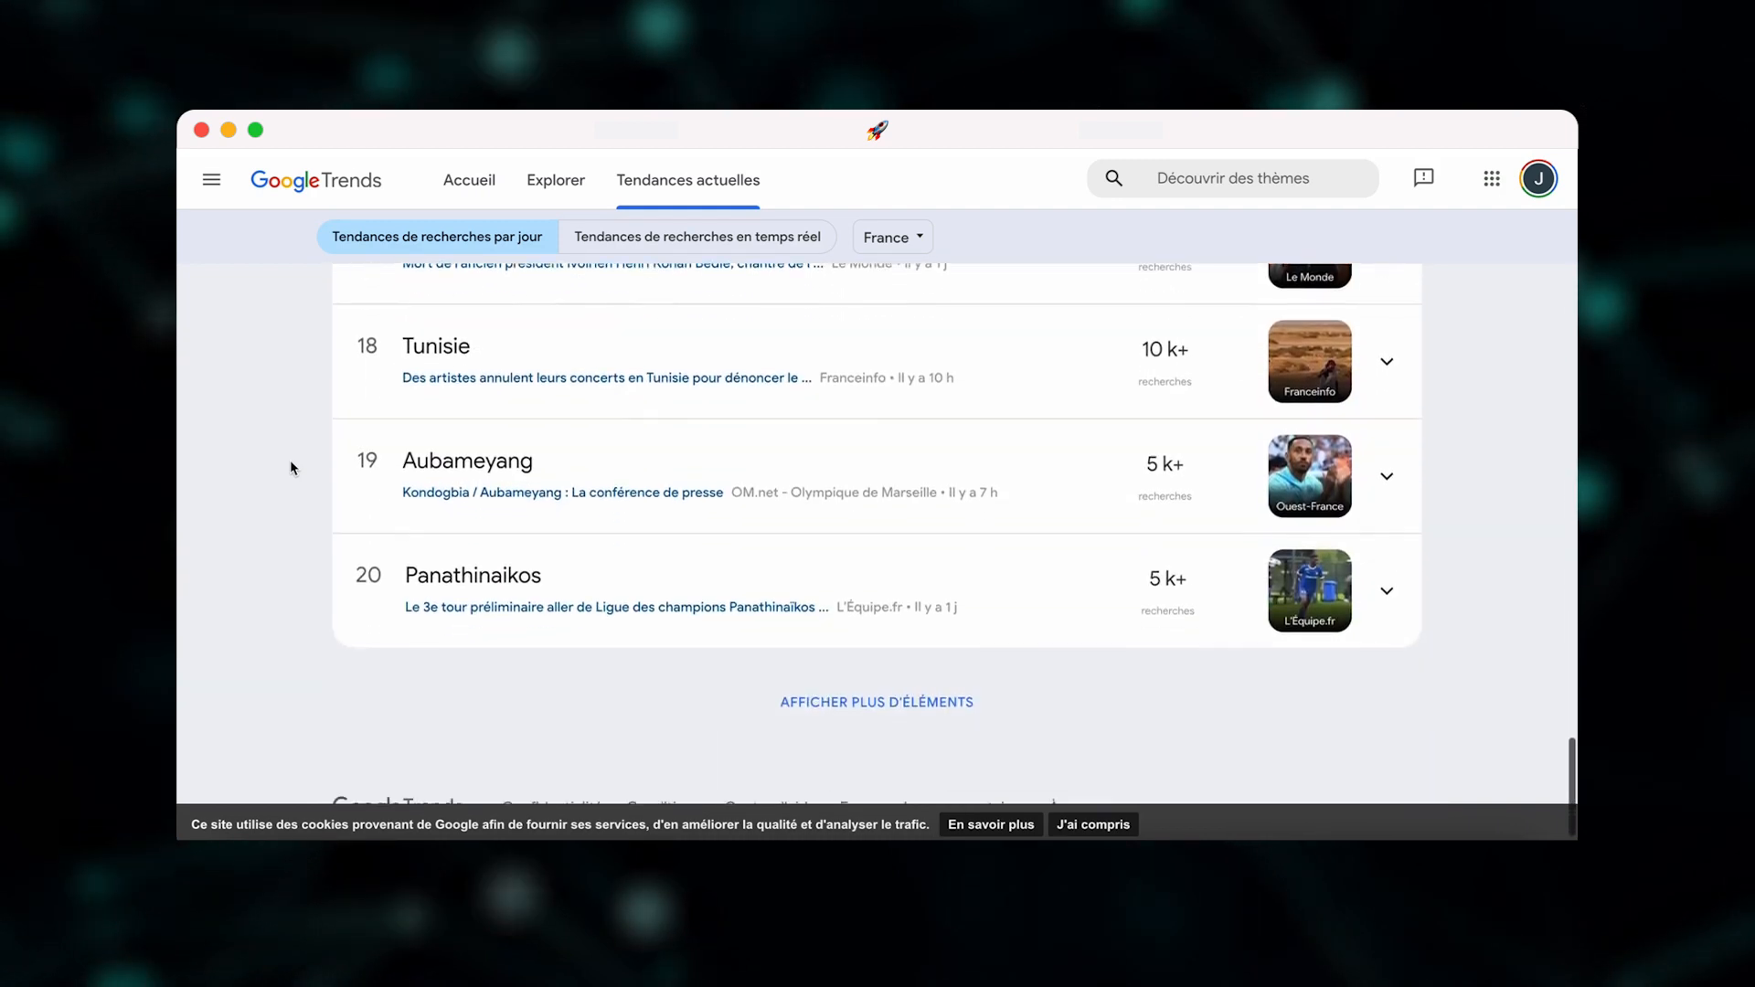
- Load older daily search trends and examine the topics back to 30 July 2023
click(834, 653)
scroll(493, 595, down, 10)
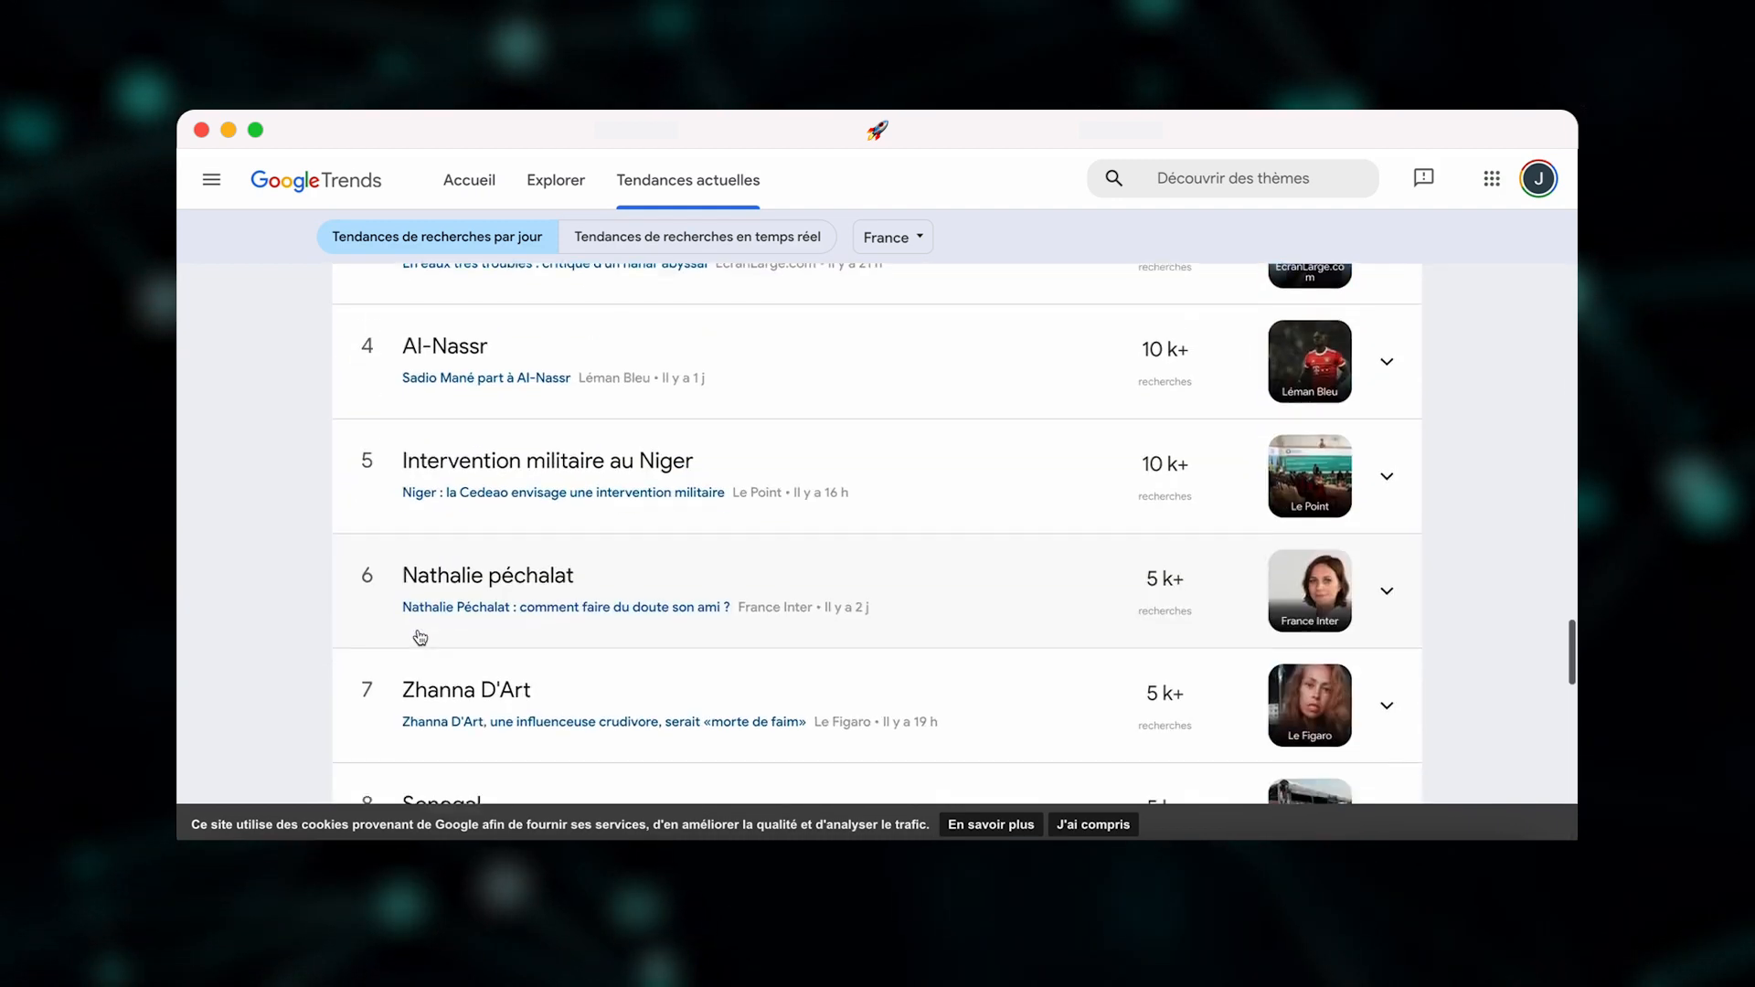
scroll(419, 637, down, 15)
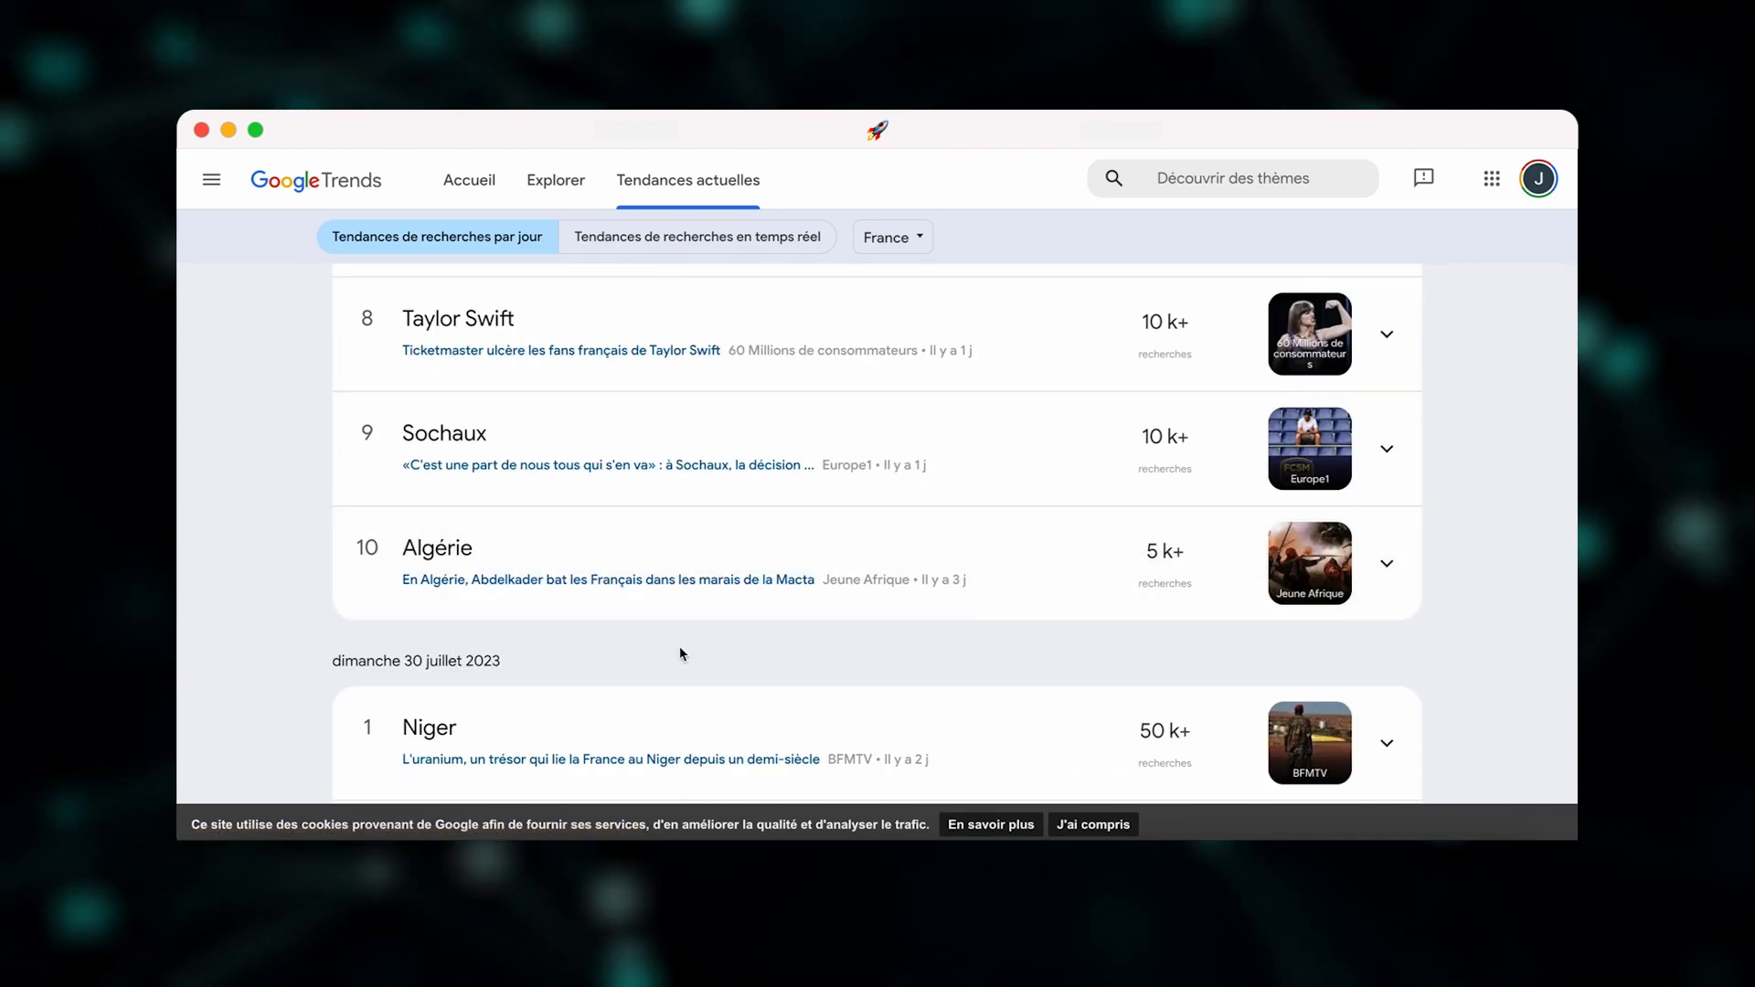
scroll(680, 651, down, 5)
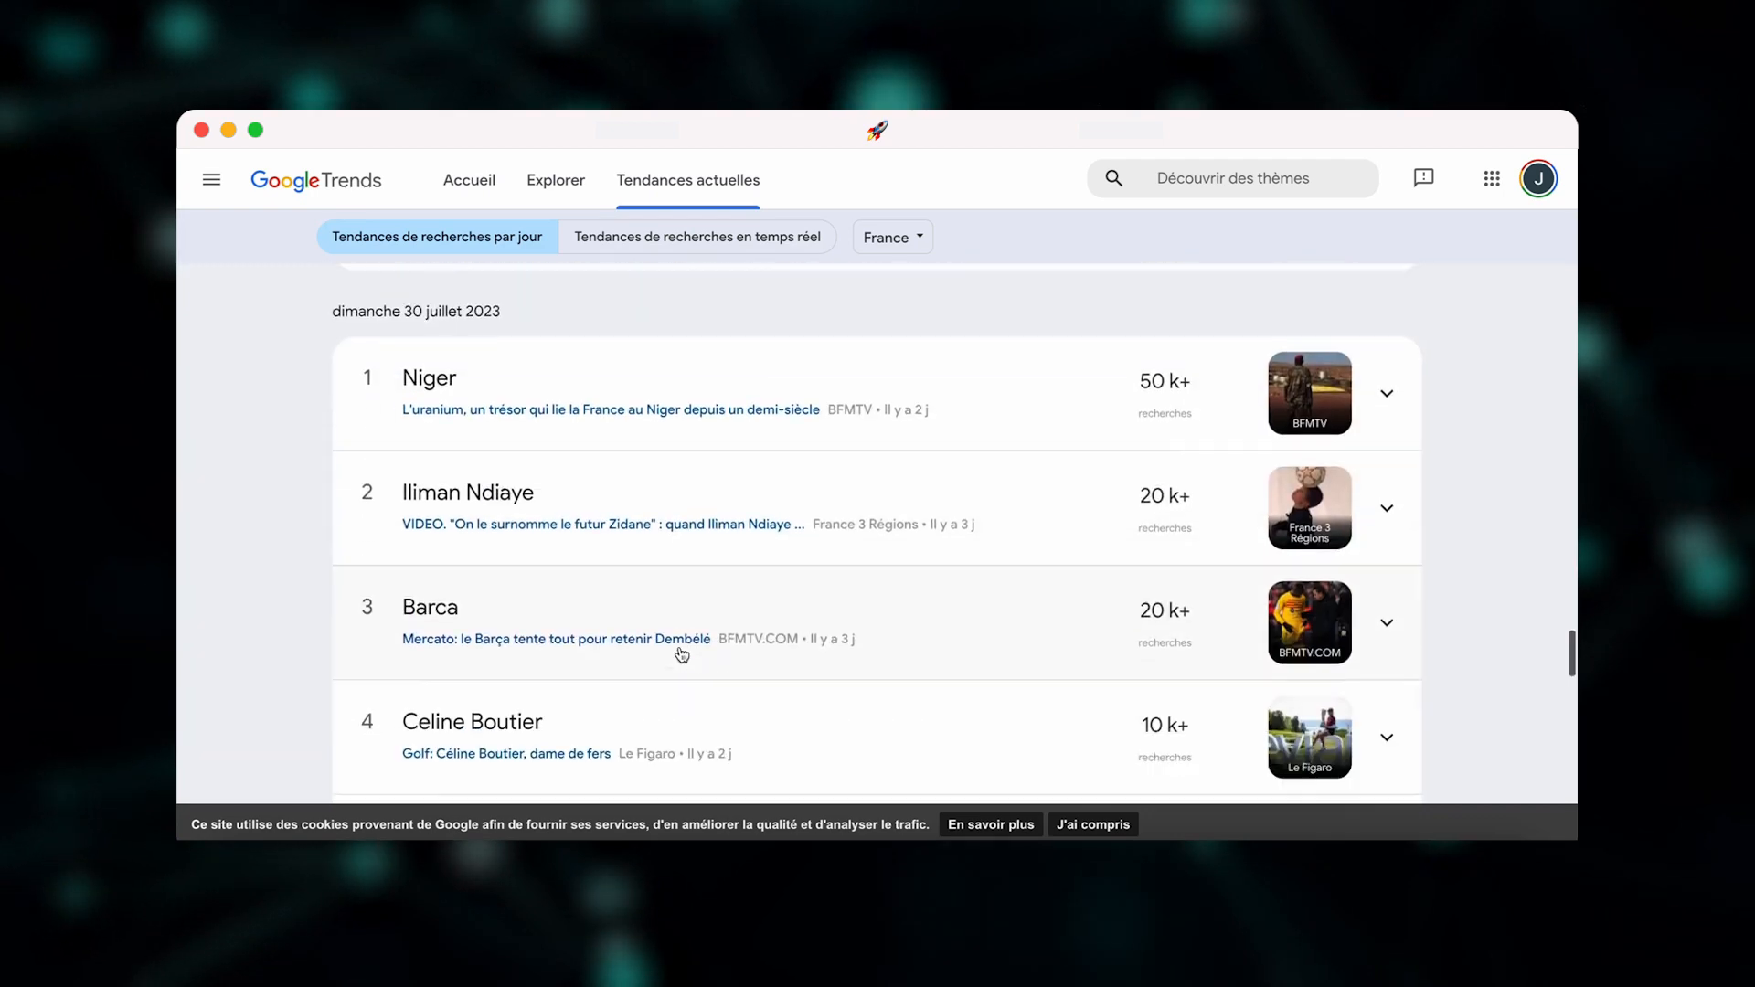
scroll(681, 655, down, 3)
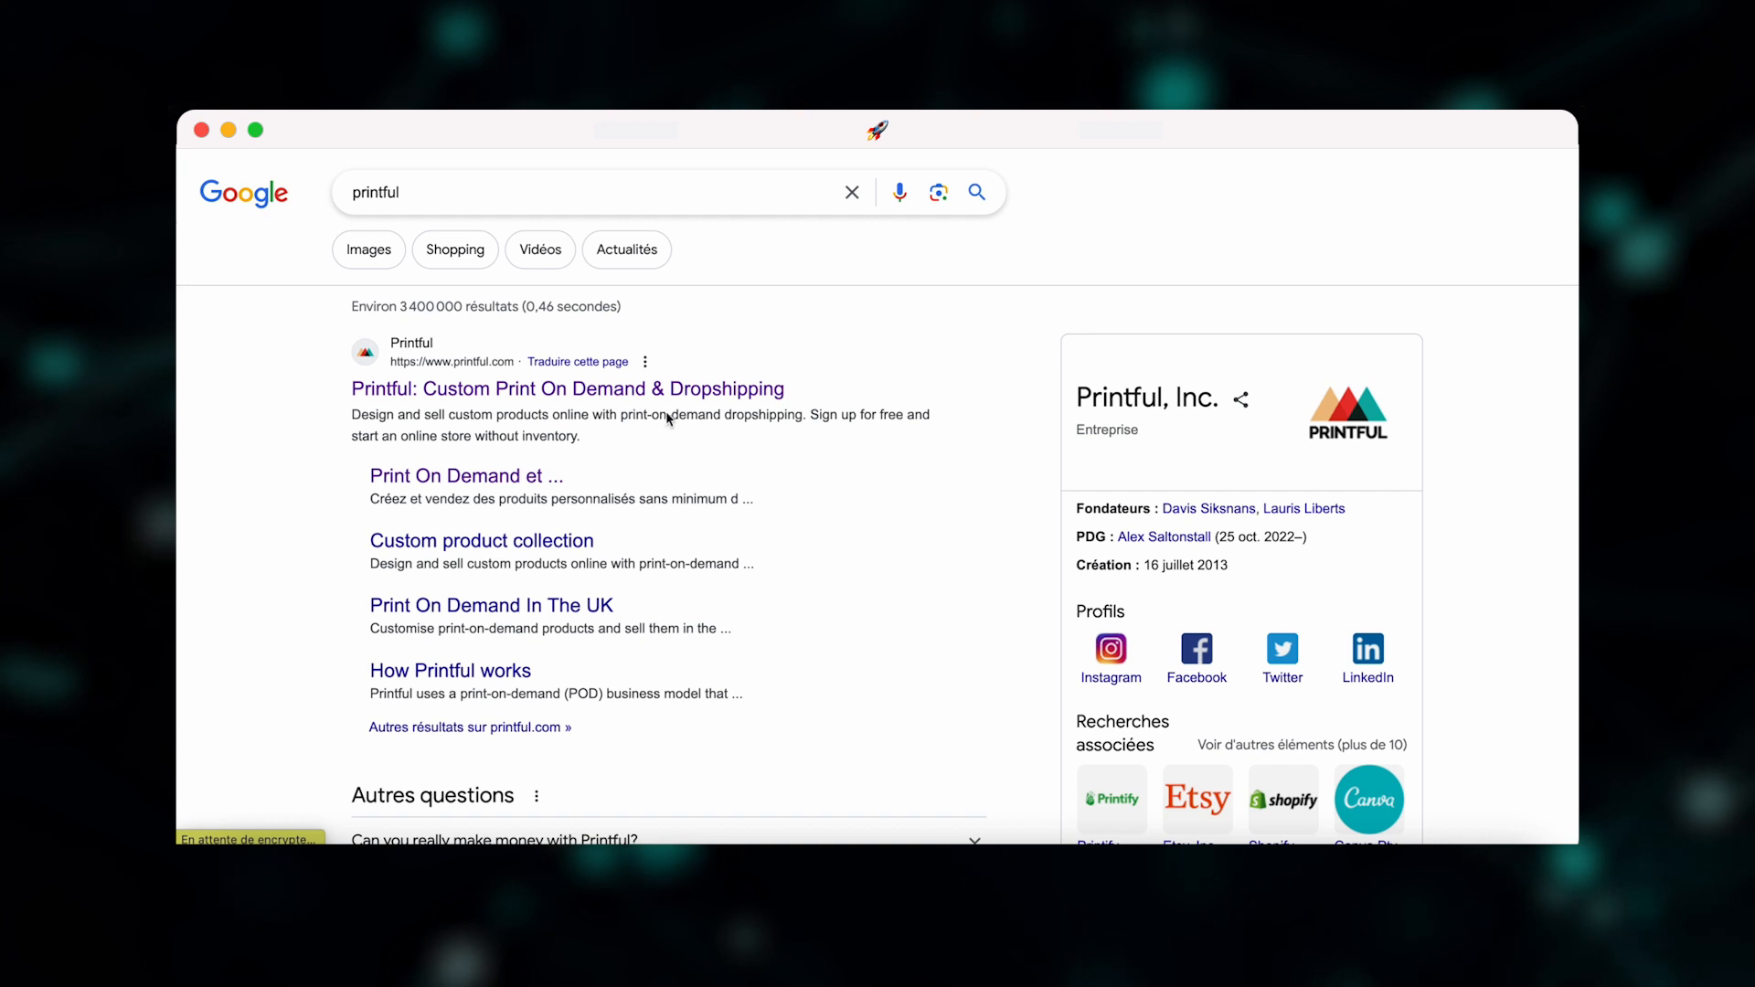
- Open Printful's French site from the Google search results and begin signing up with an existing Google account
click(475, 484)
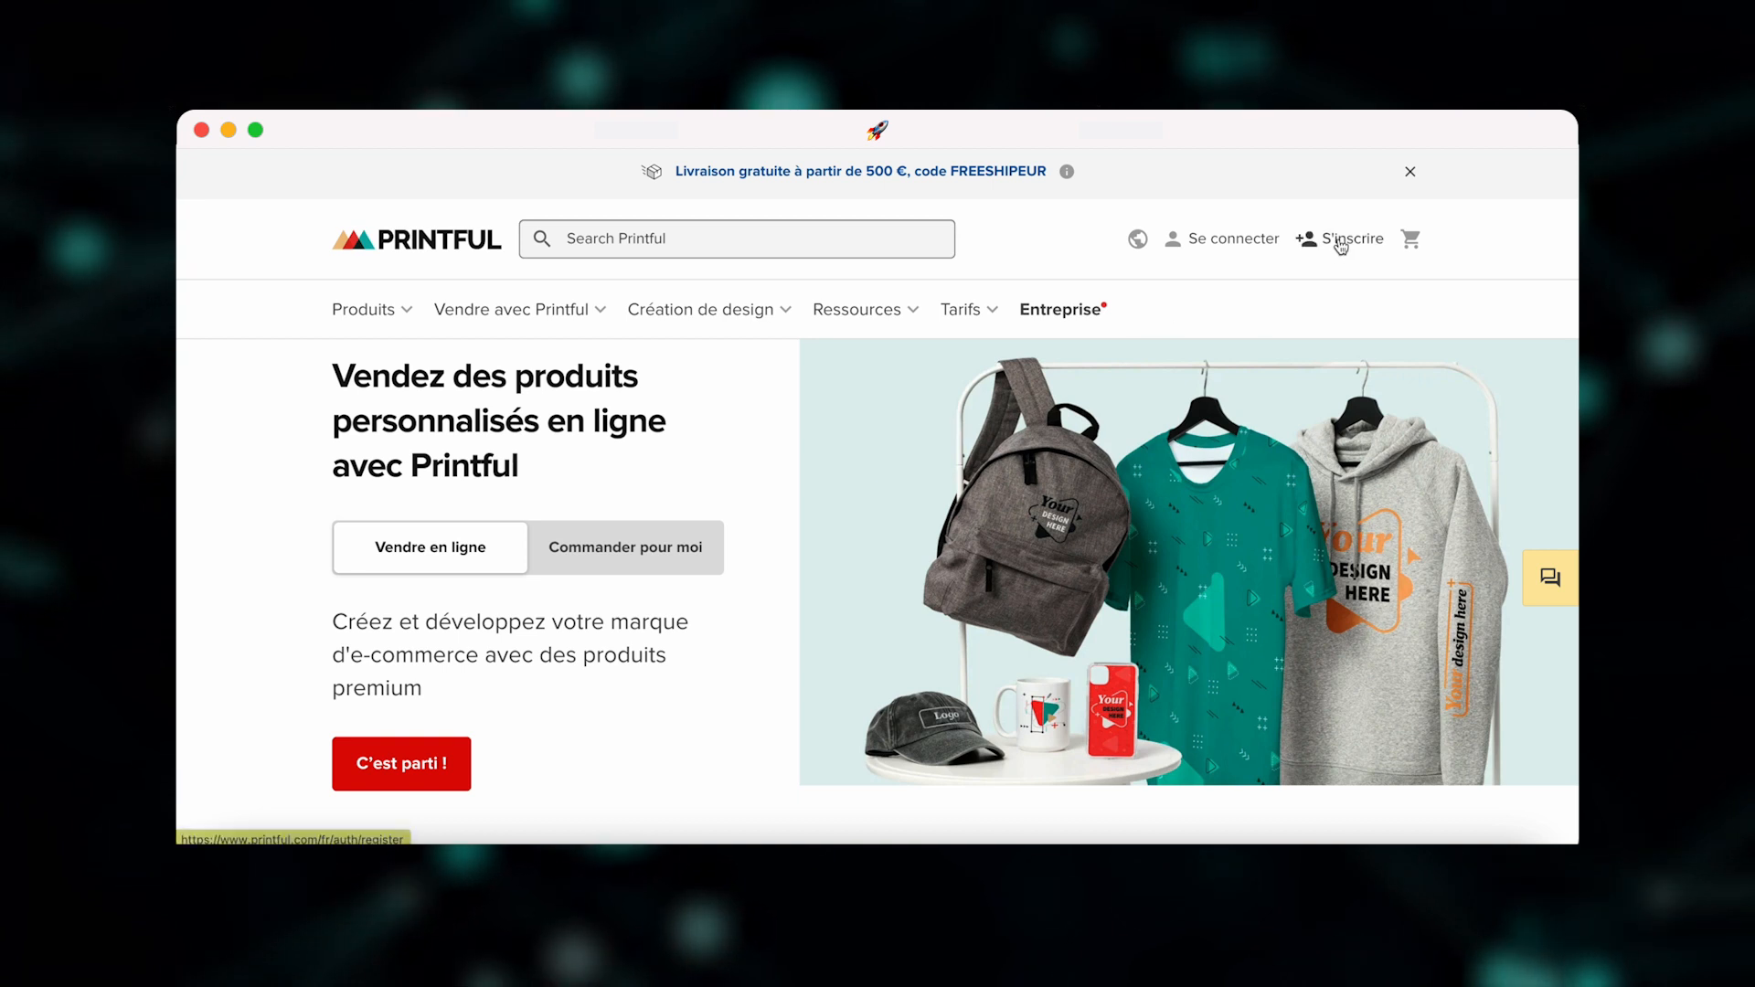
click(1340, 241)
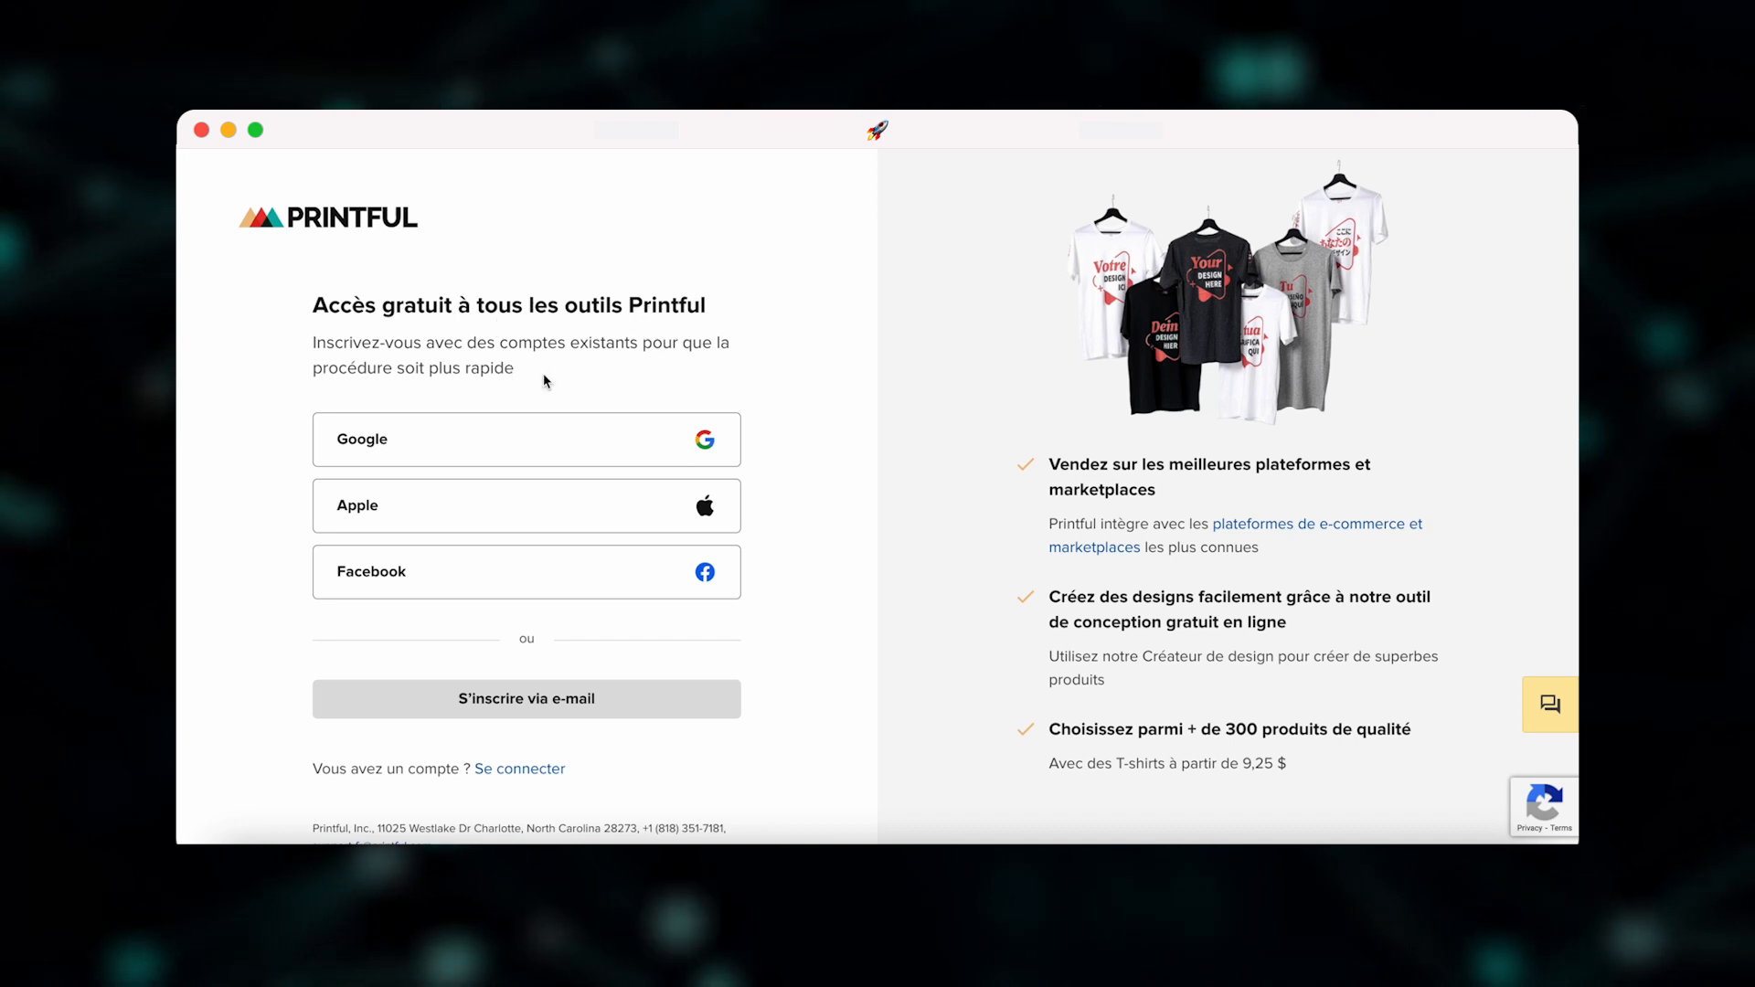
scroll(545, 382, down, 2)
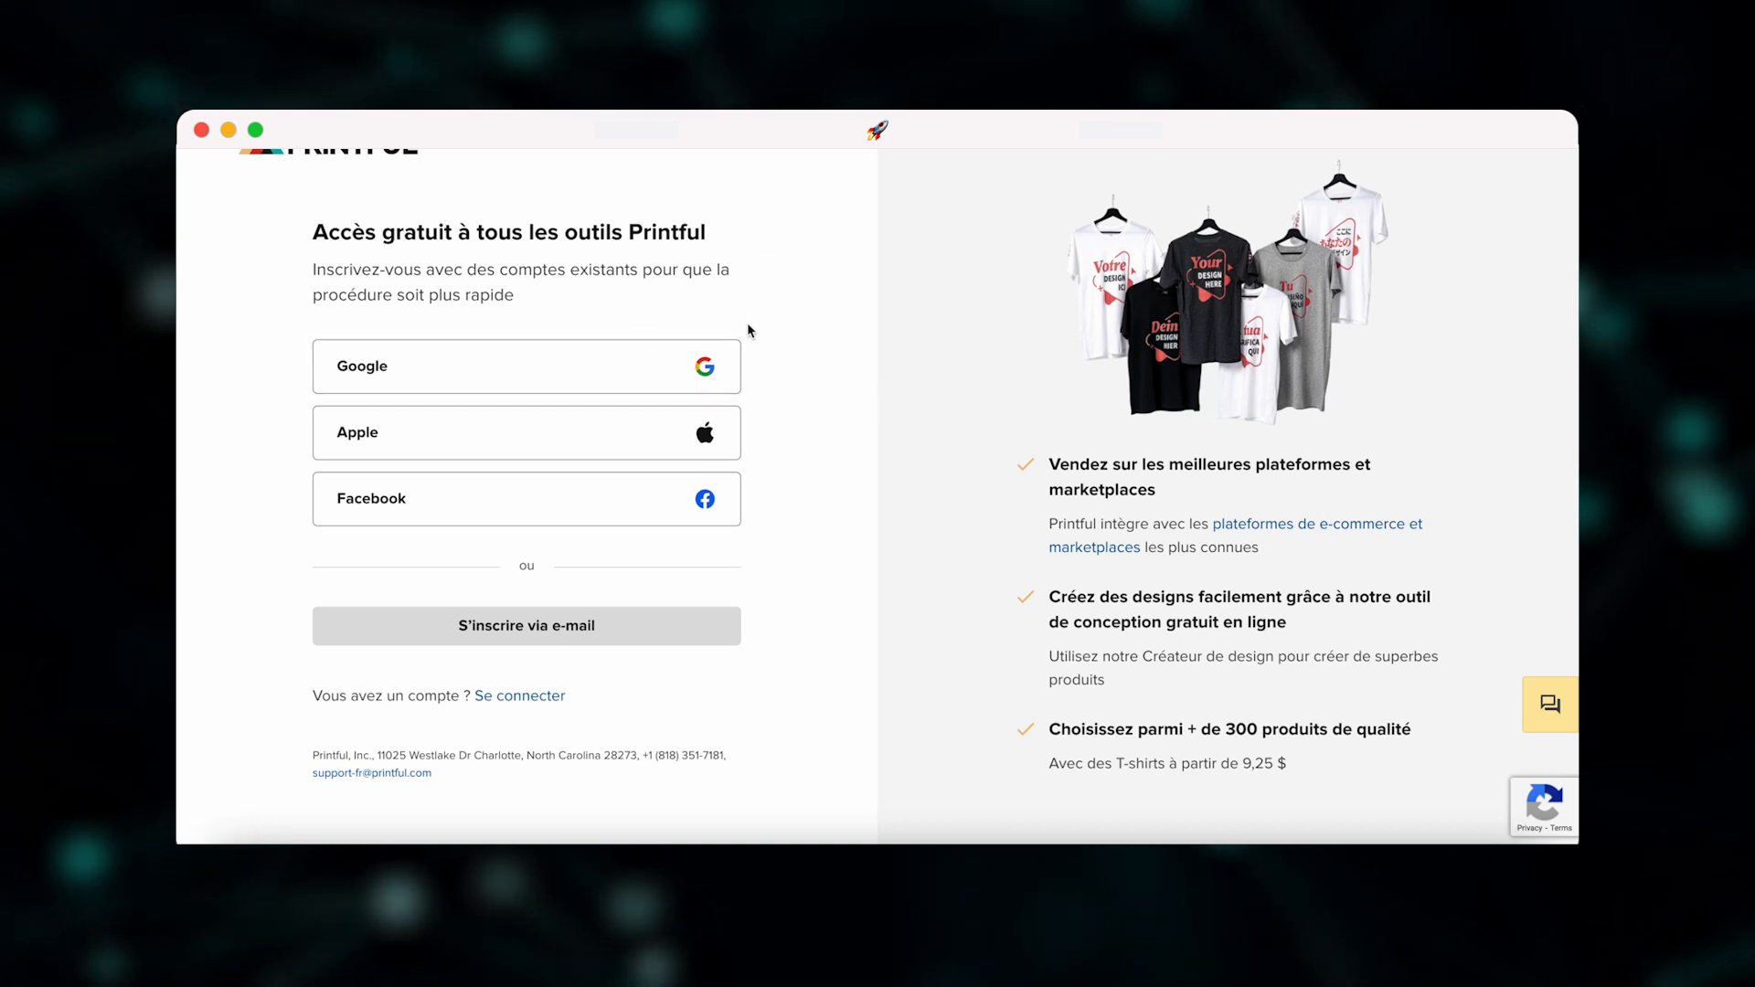
click(675, 389)
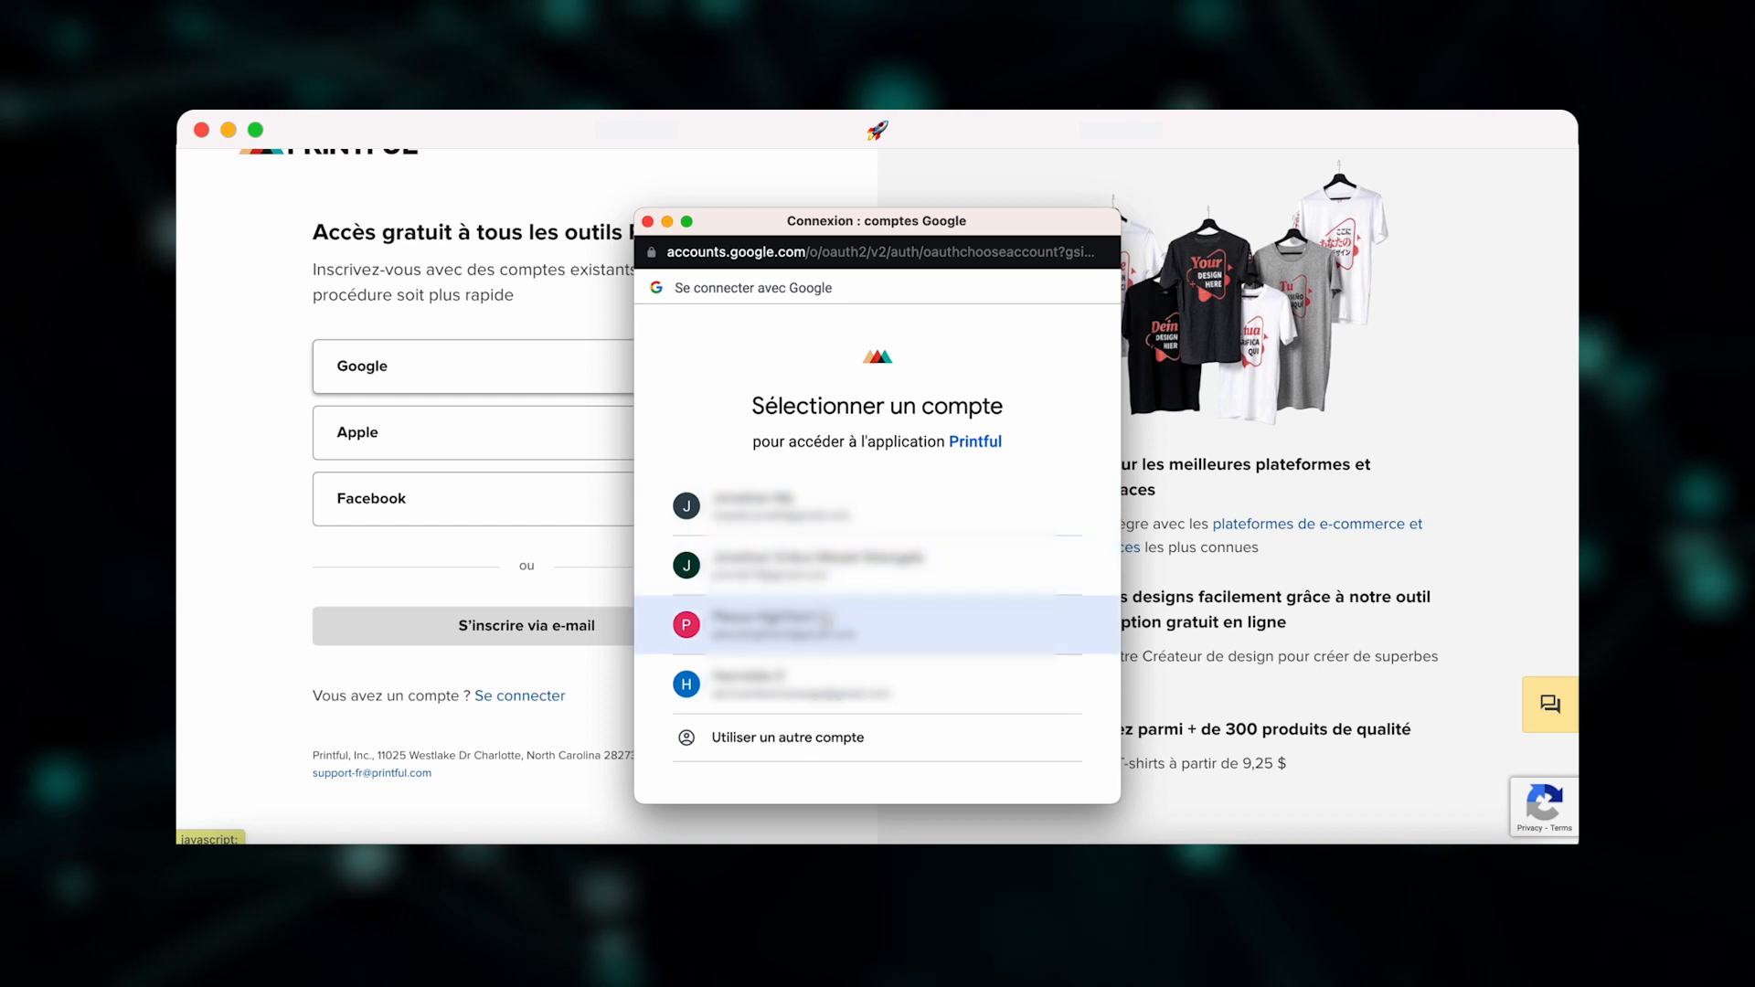
click(825, 619)
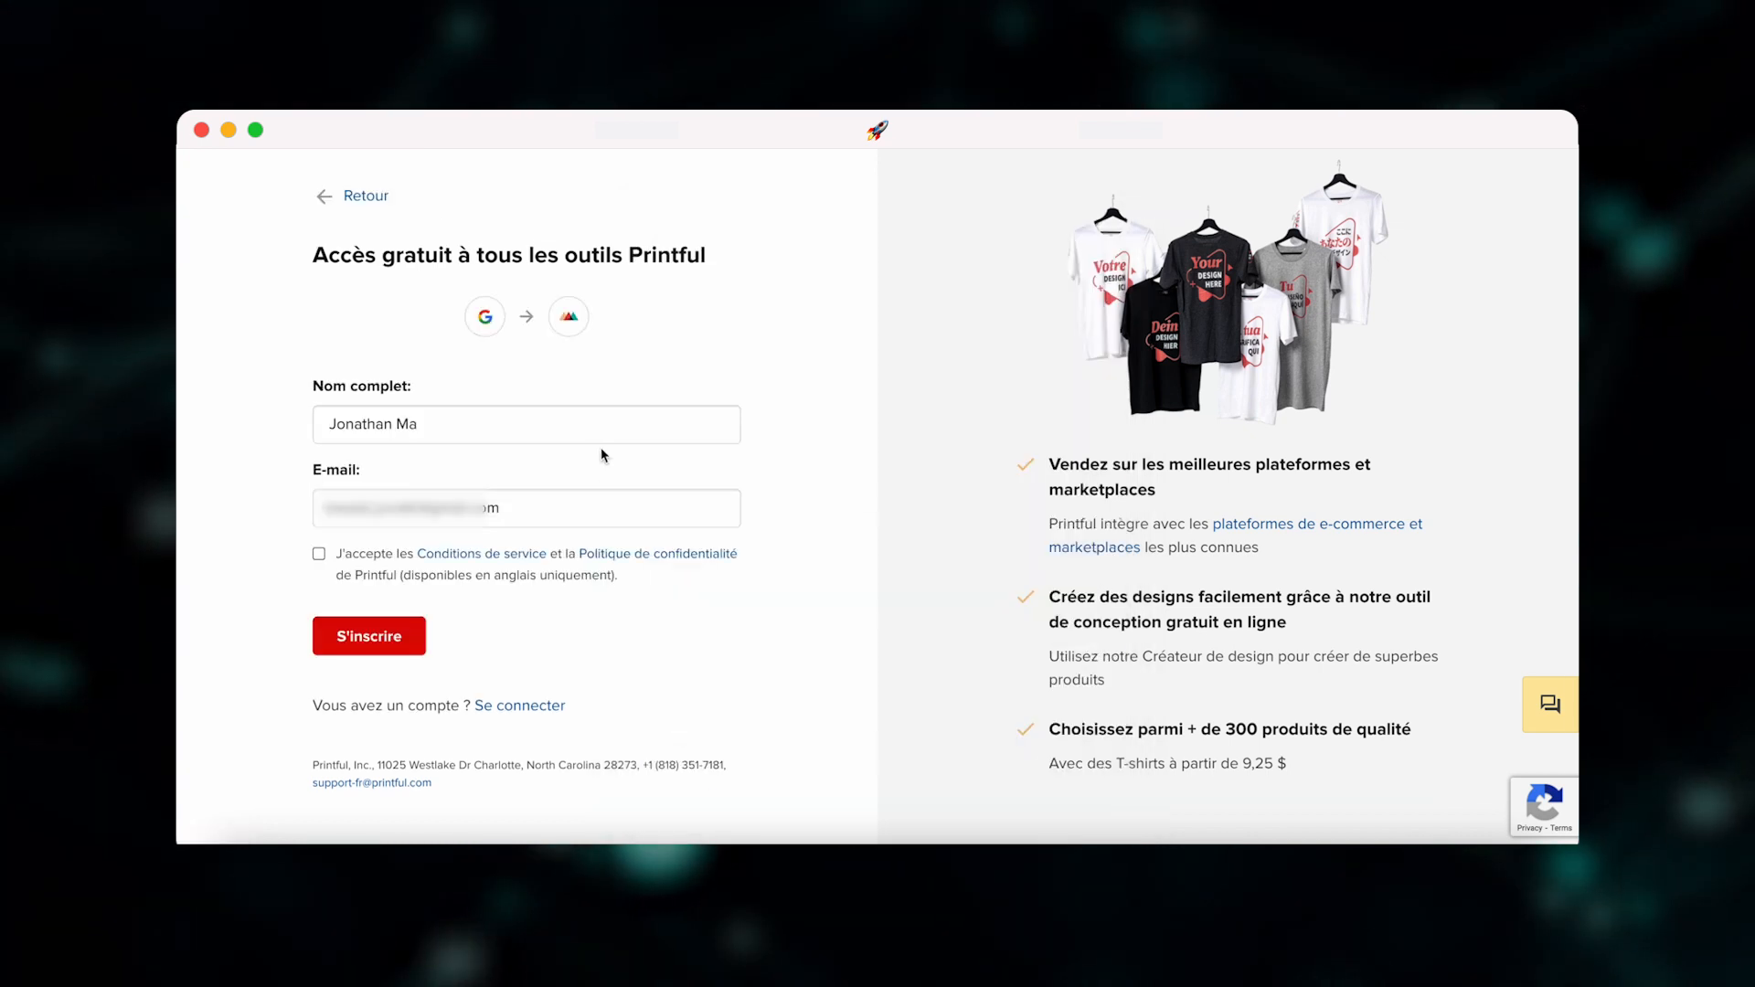
- Replace the full name in the sign-up form, accept the terms of service and privacy policy, and submit the registration
click(580, 424)
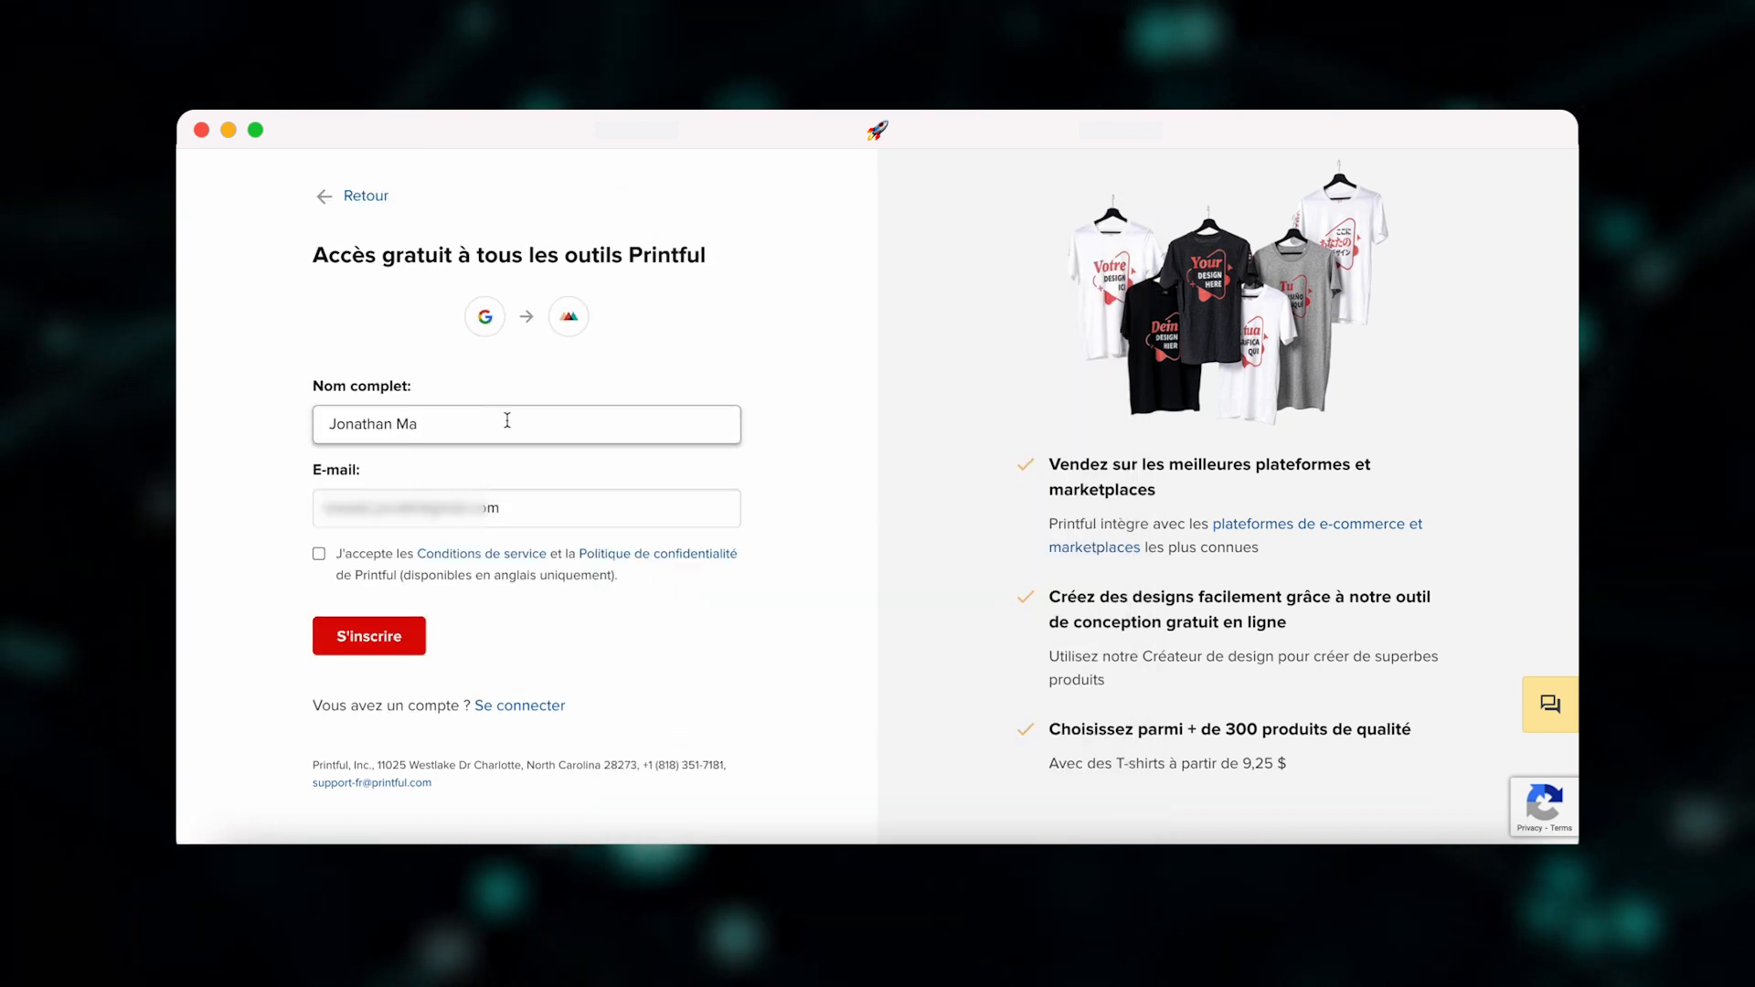
key(super+a)
text(Jonatha)
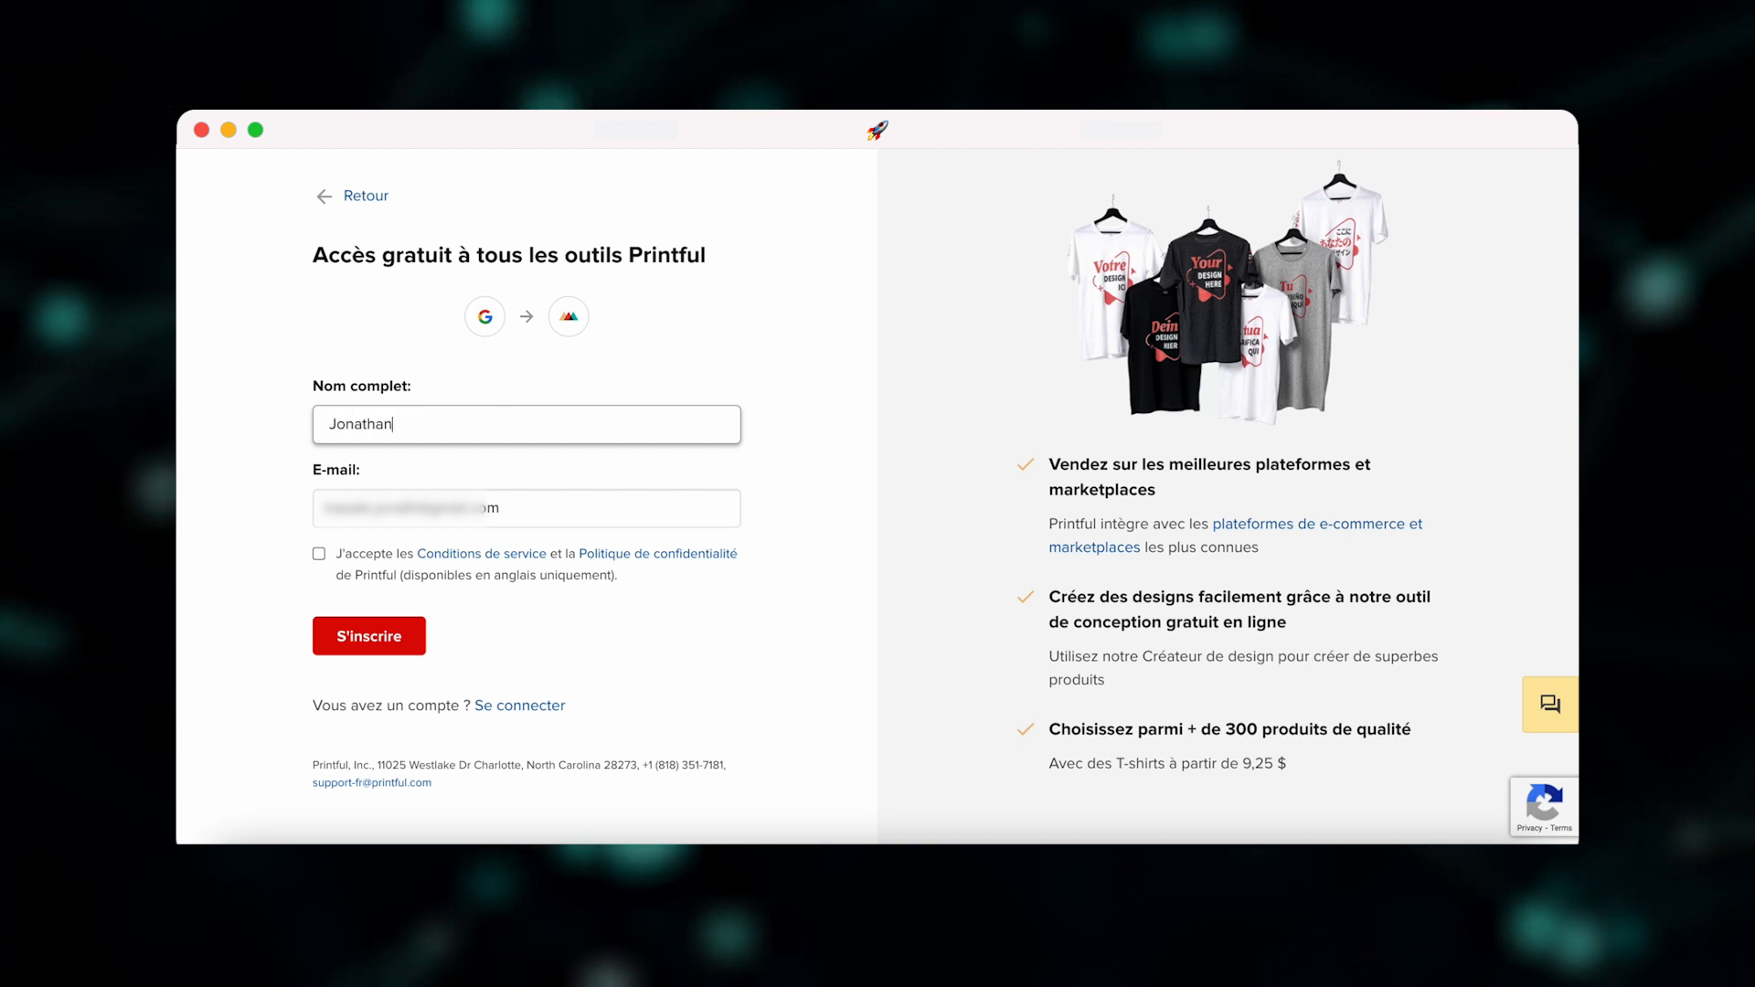
text(n ECOM)
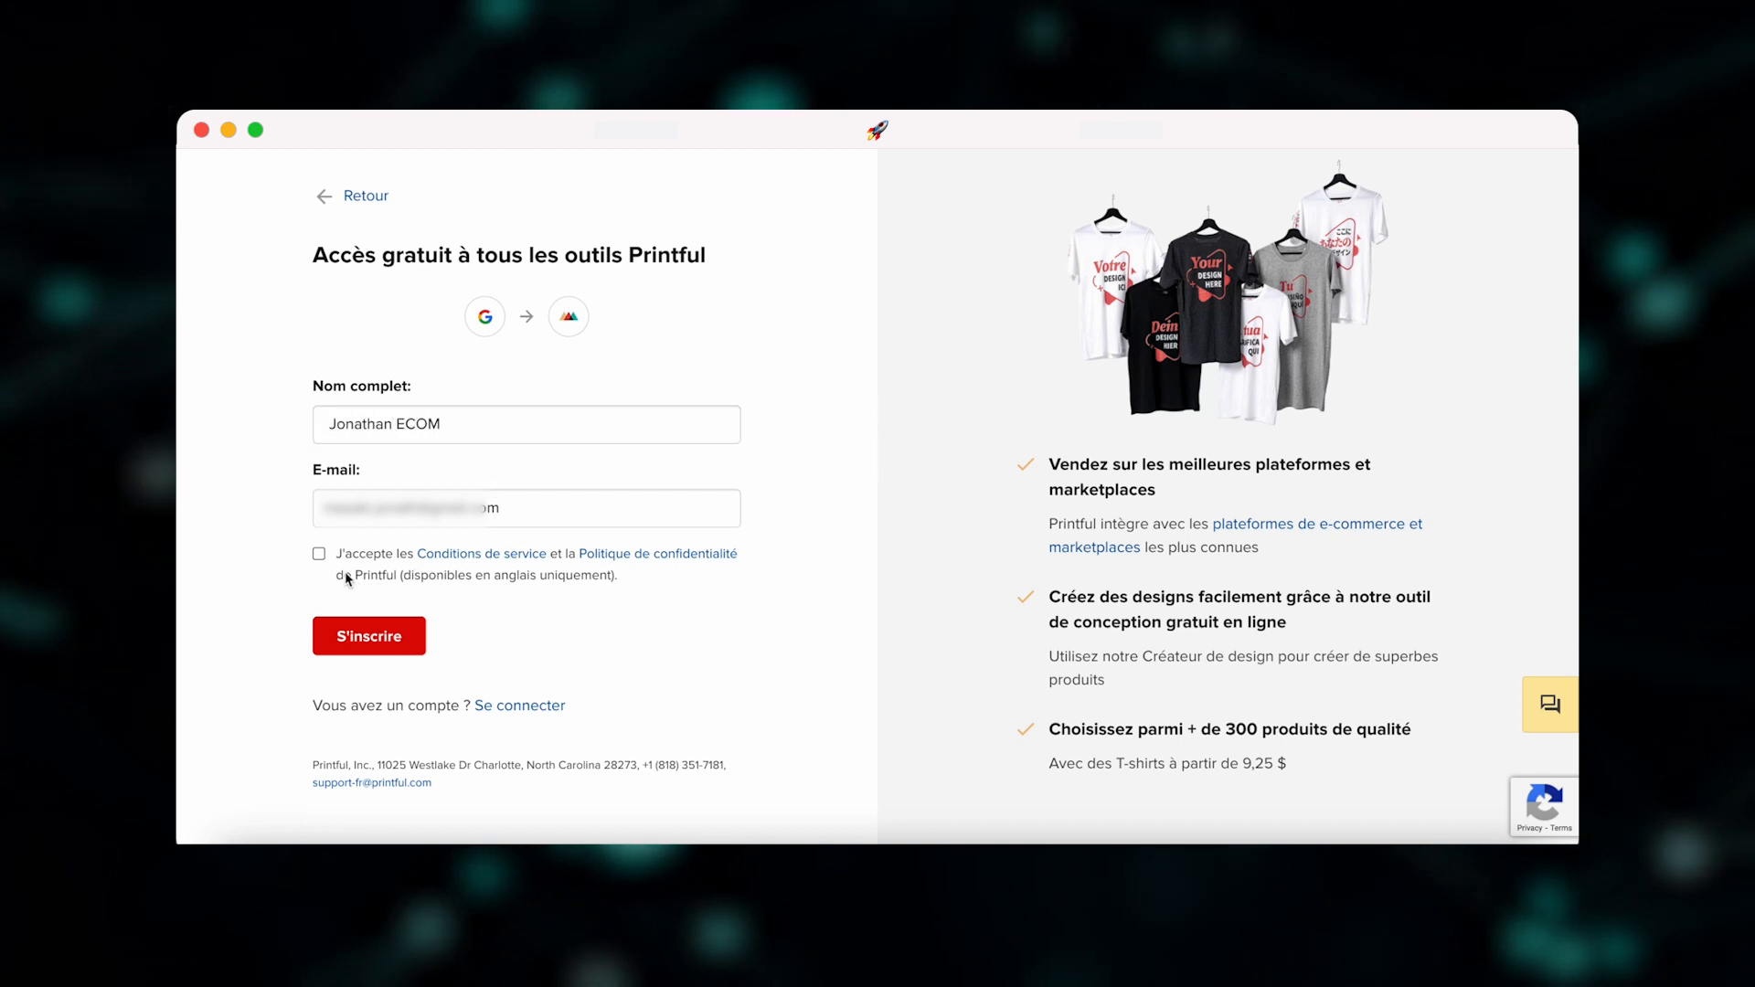
click(321, 555)
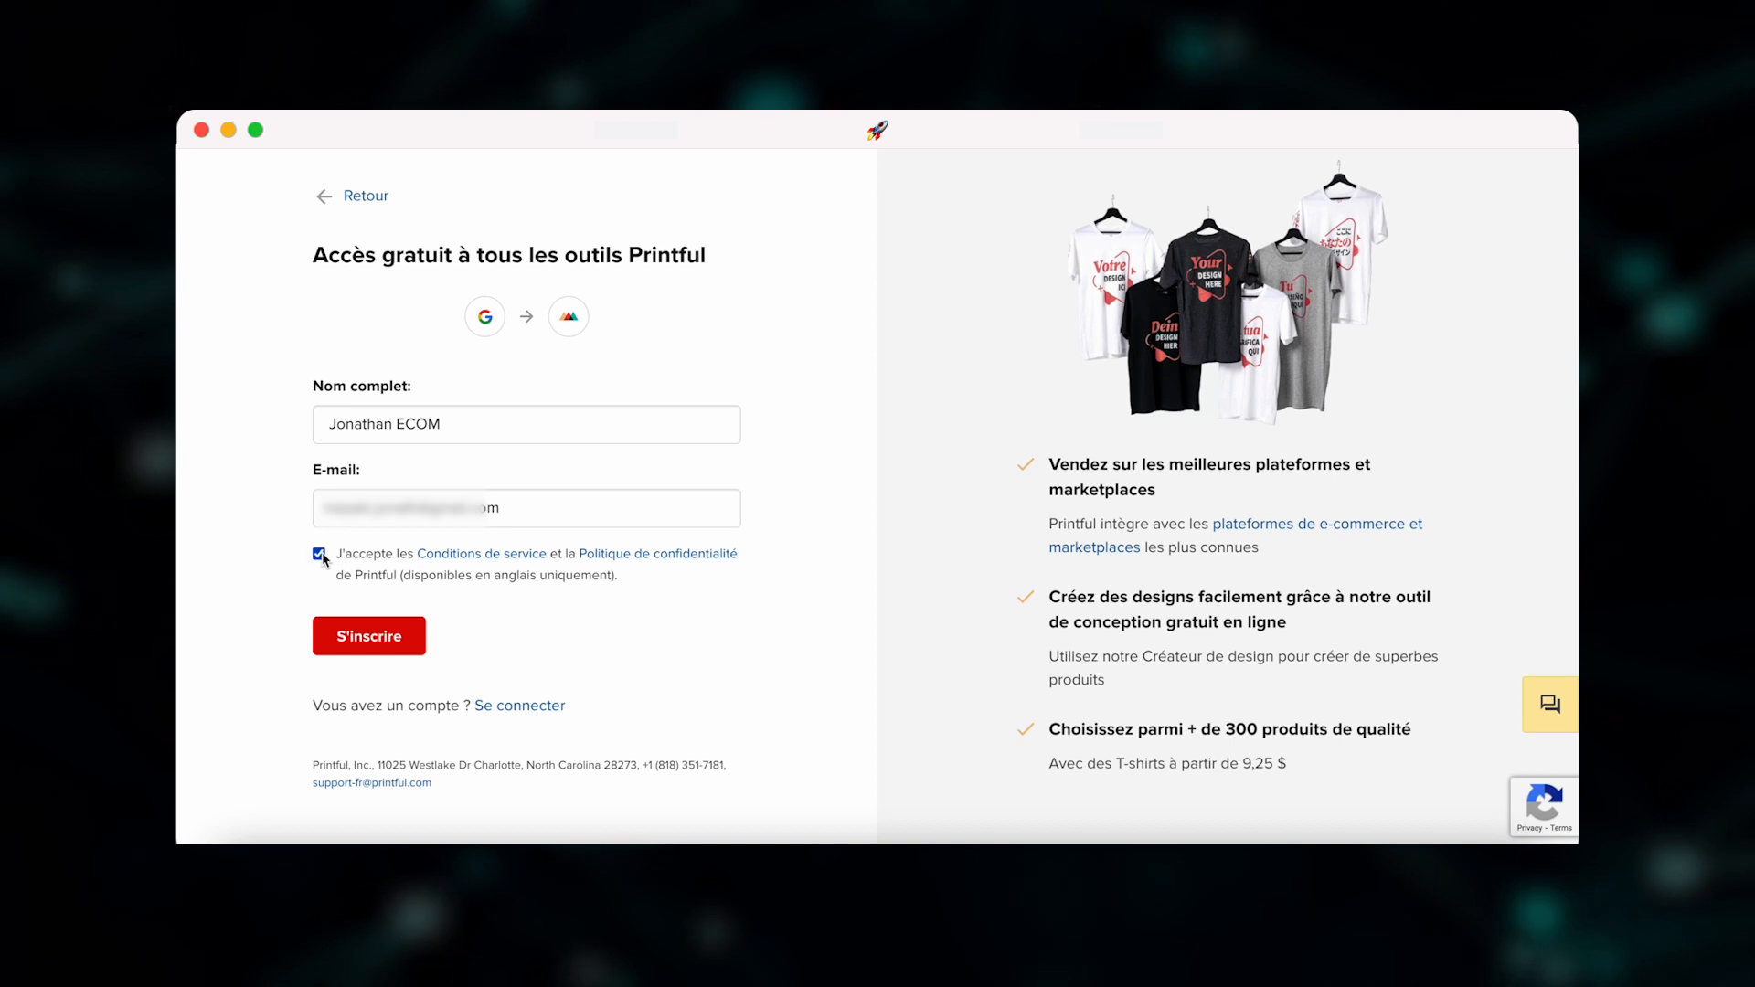
click(416, 647)
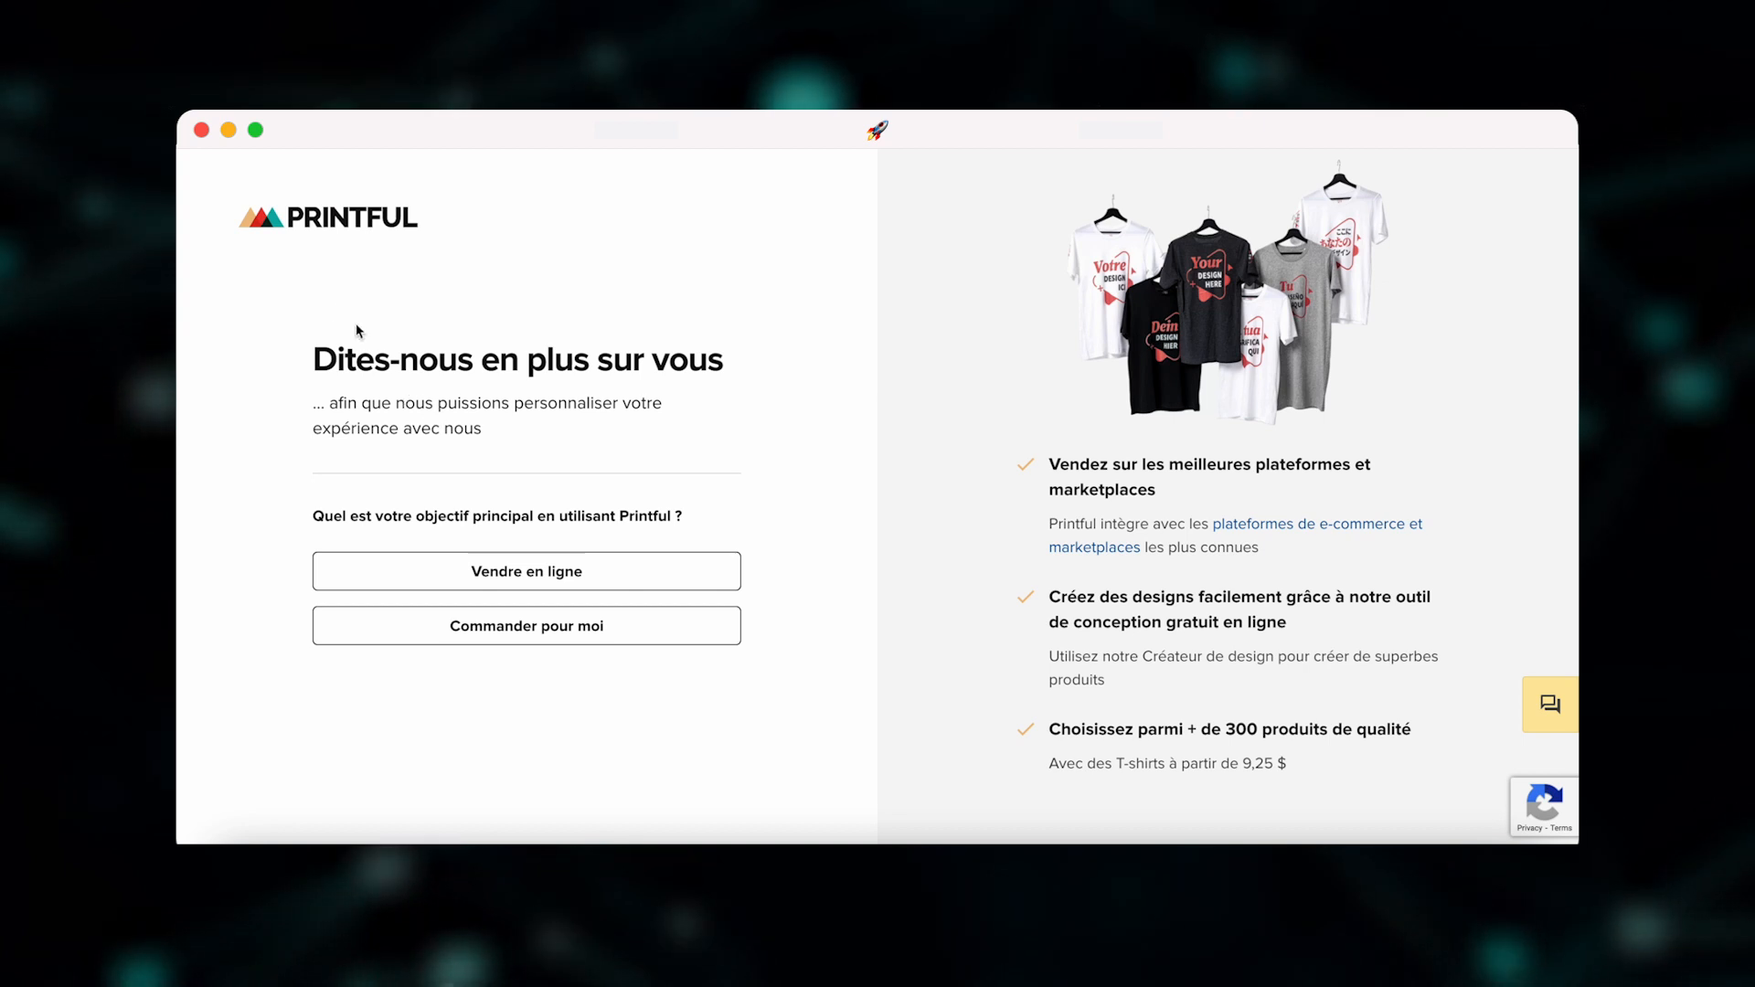
- Answer the onboarding questions with Vendre en ligne, Entreprise ou organisation établie and 0 $ annual revenue, and dismiss the dashboard's subscription banner
drag(287, 509, 737, 513)
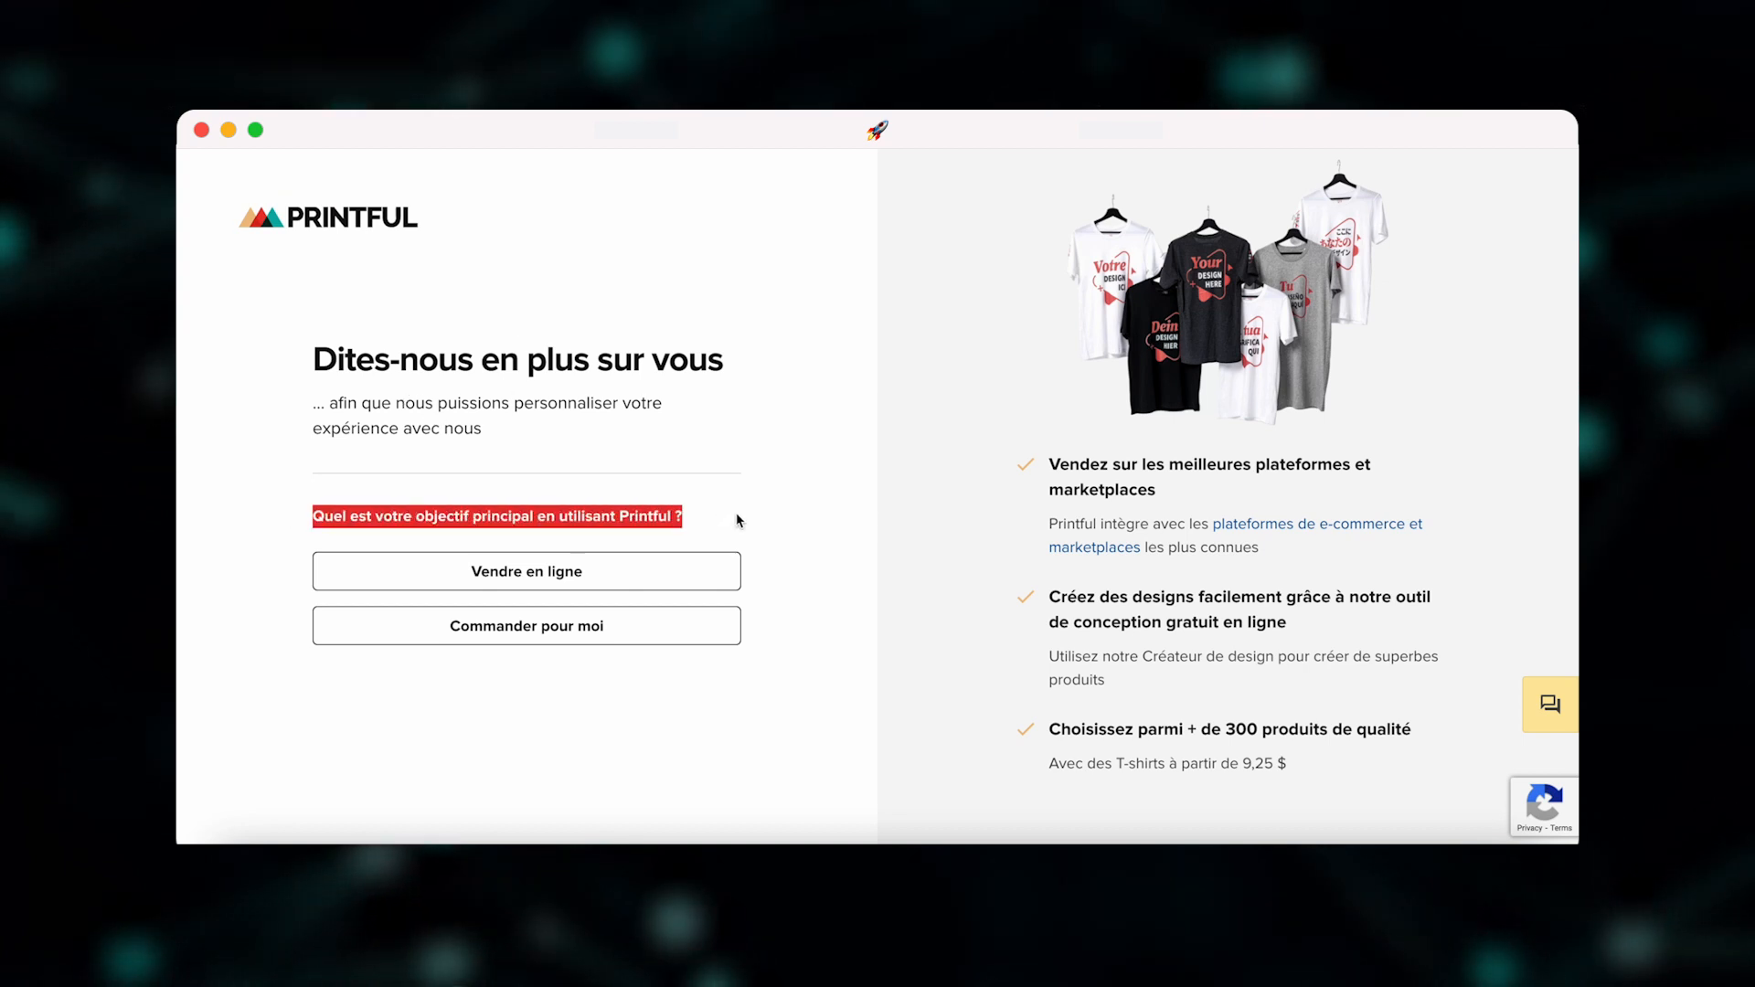
click(736, 513)
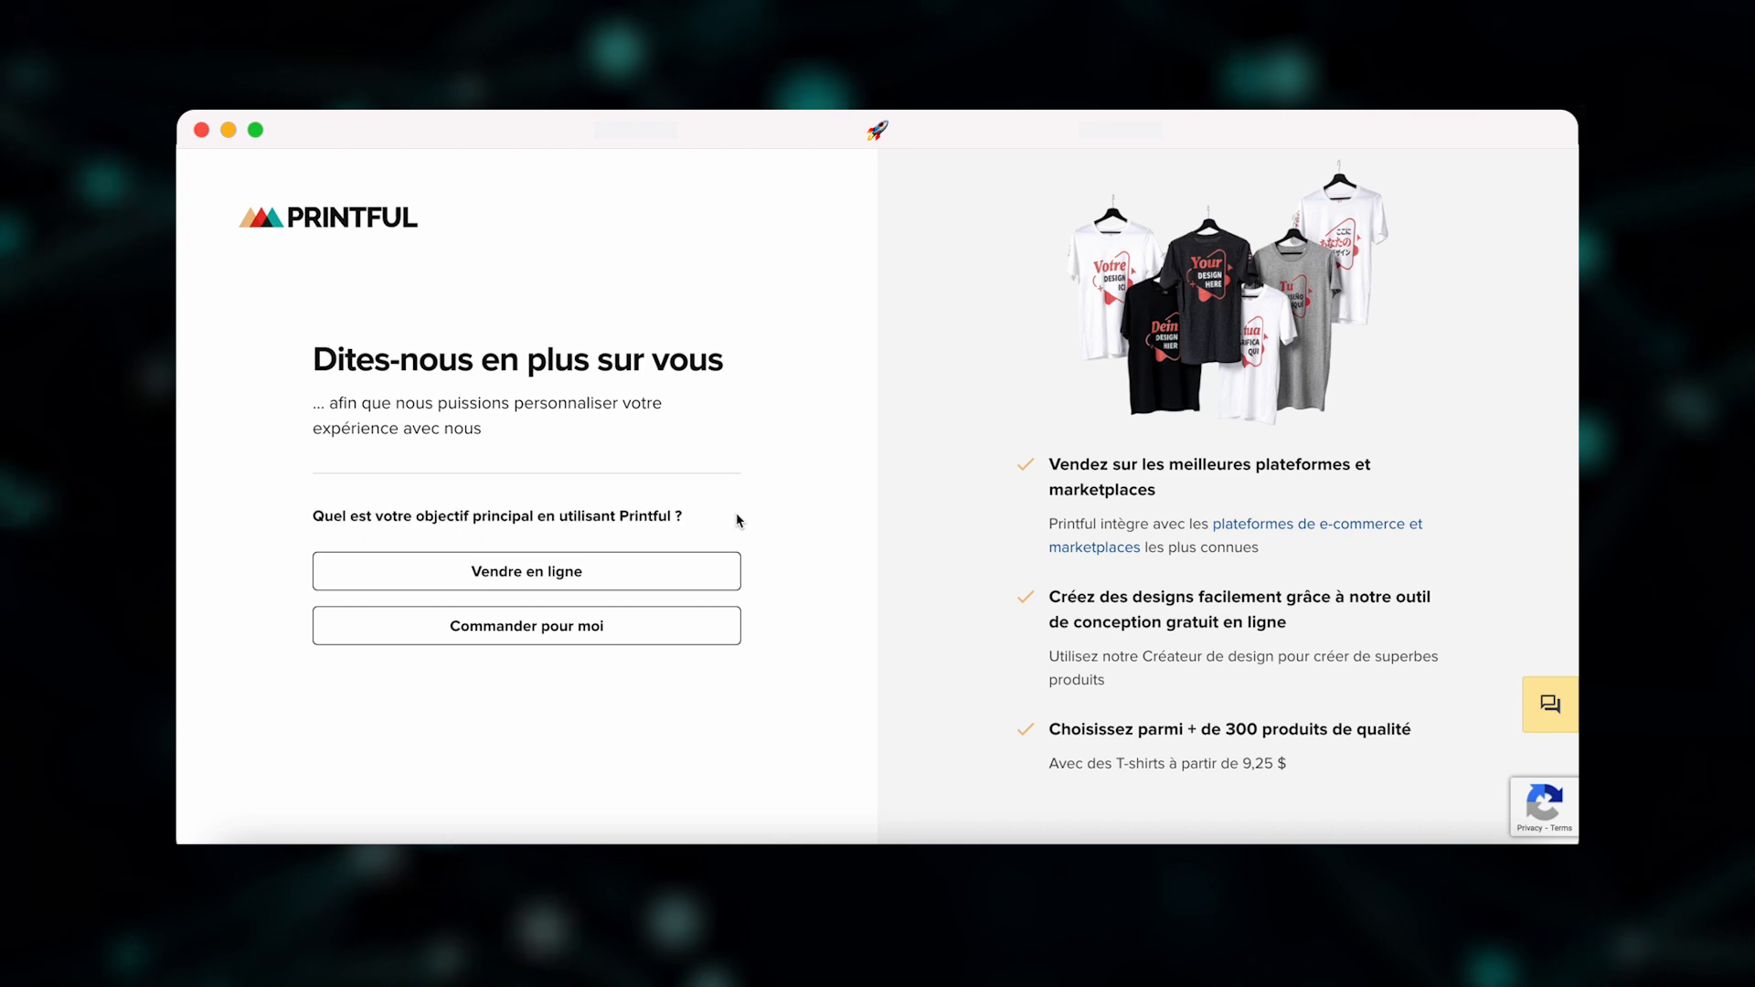
click(593, 581)
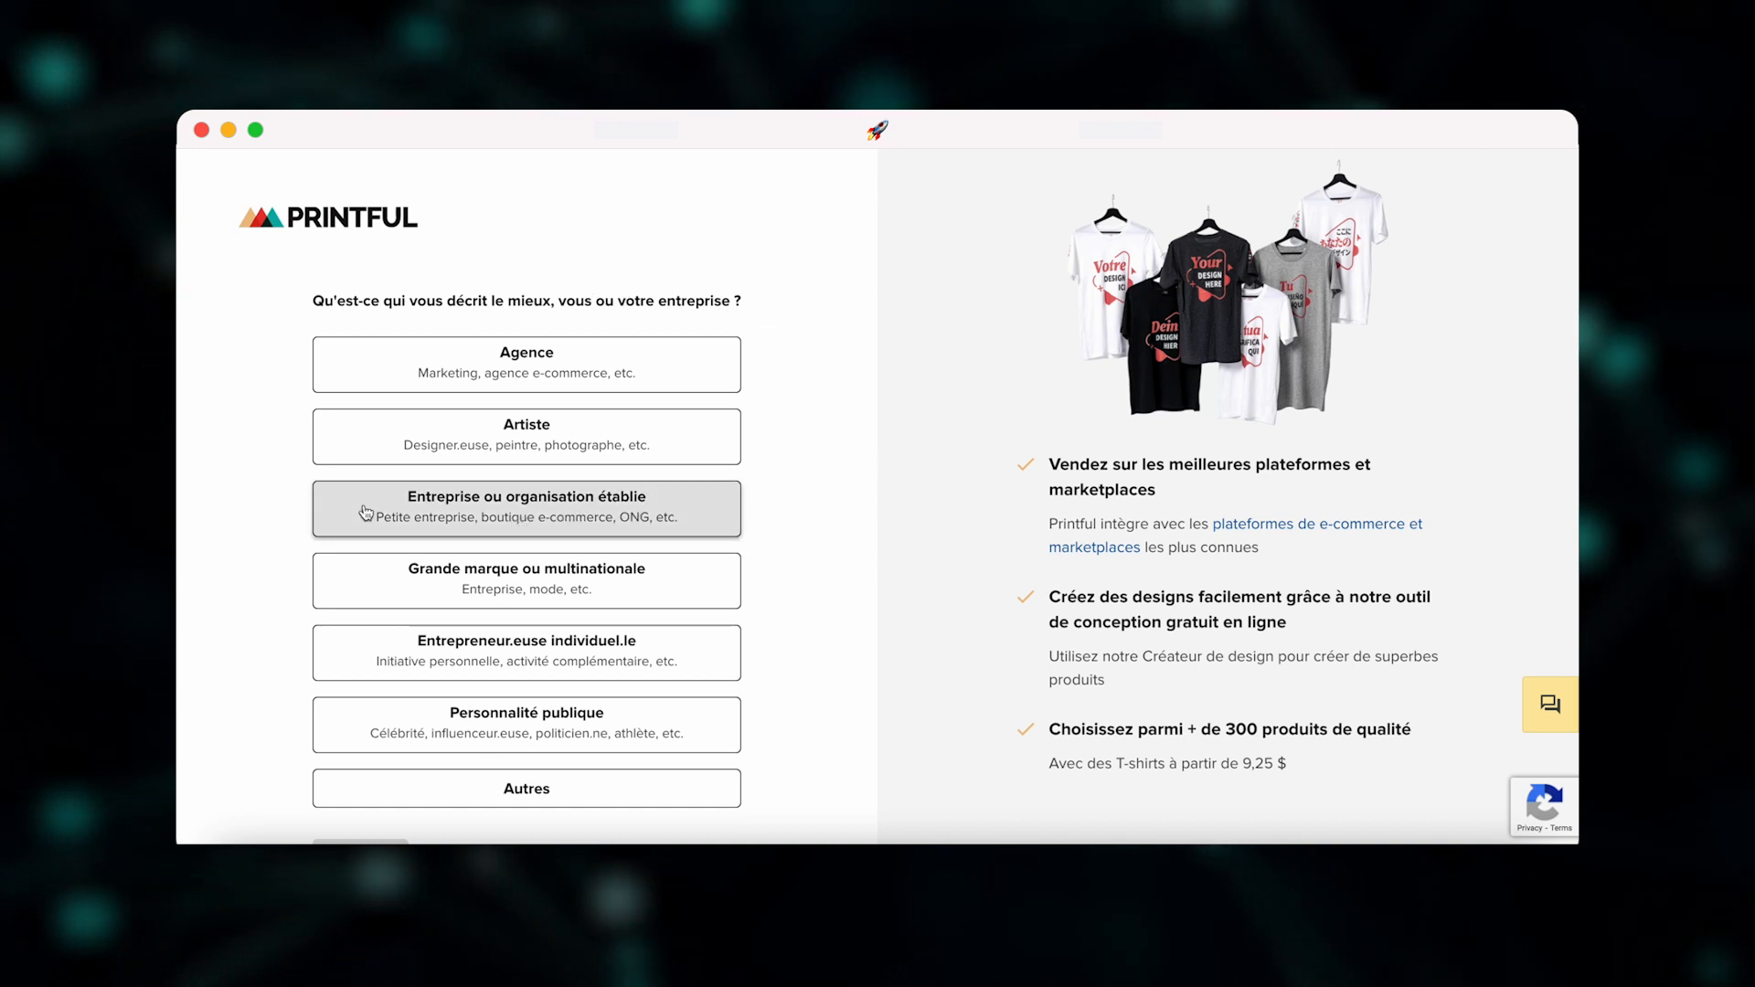
click(532, 505)
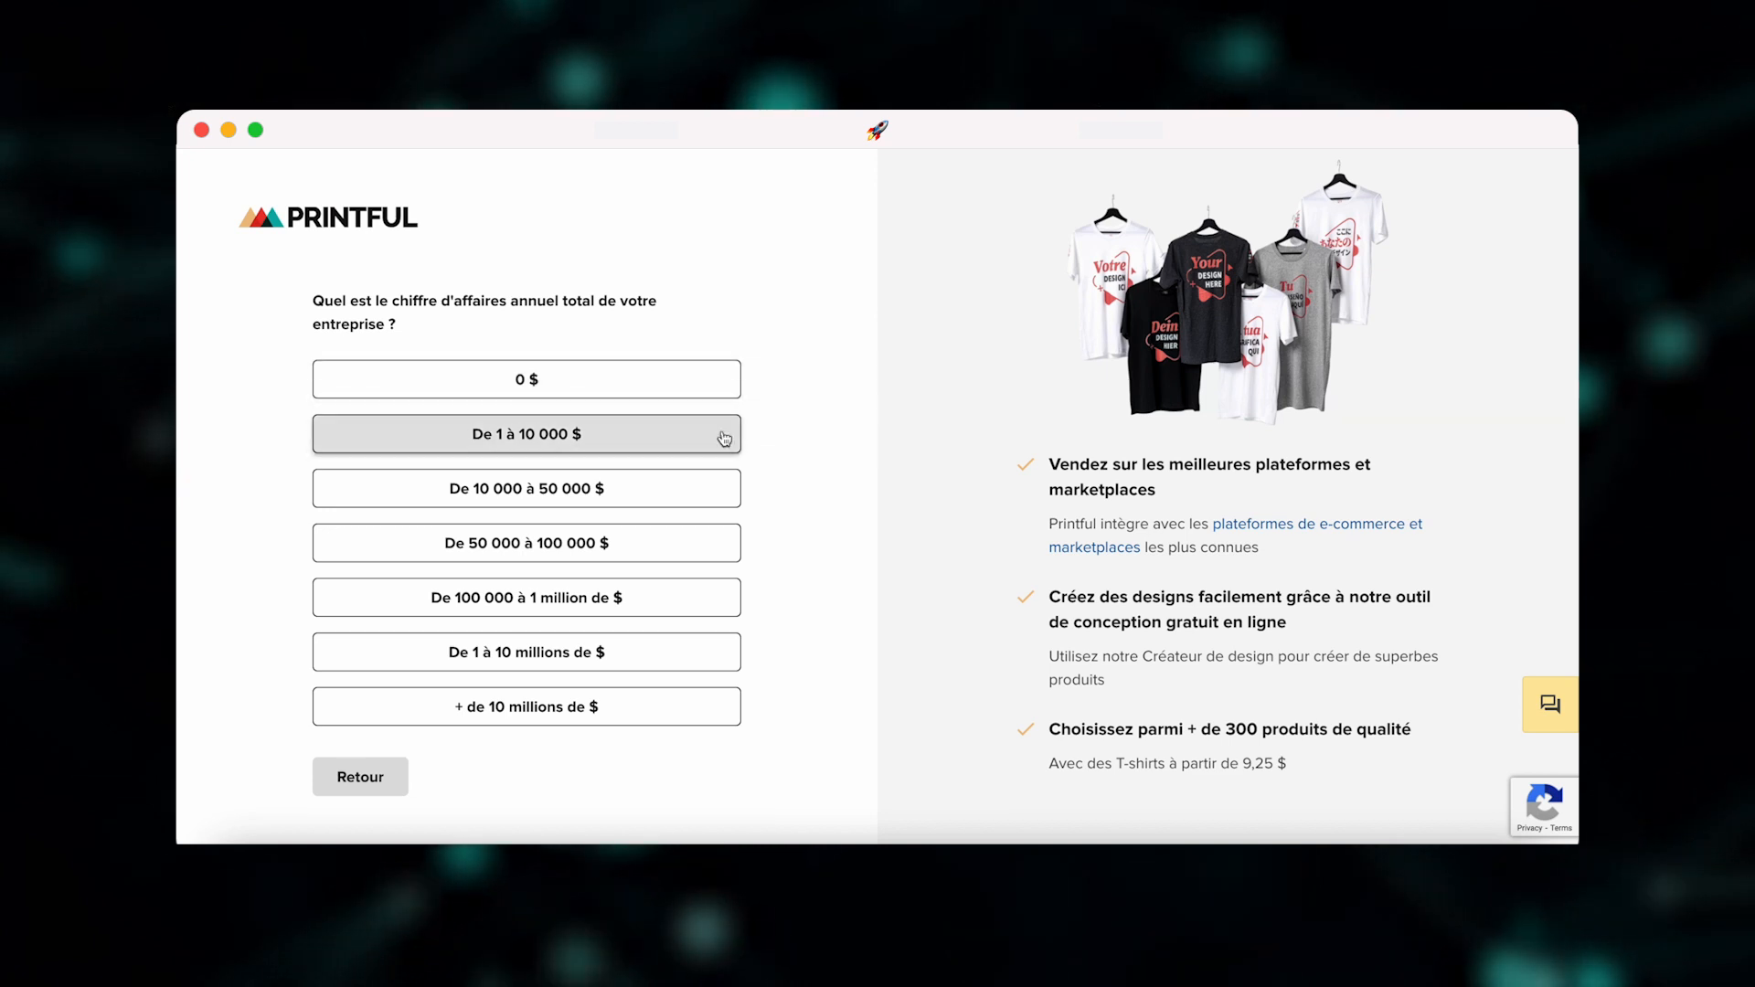
click(672, 391)
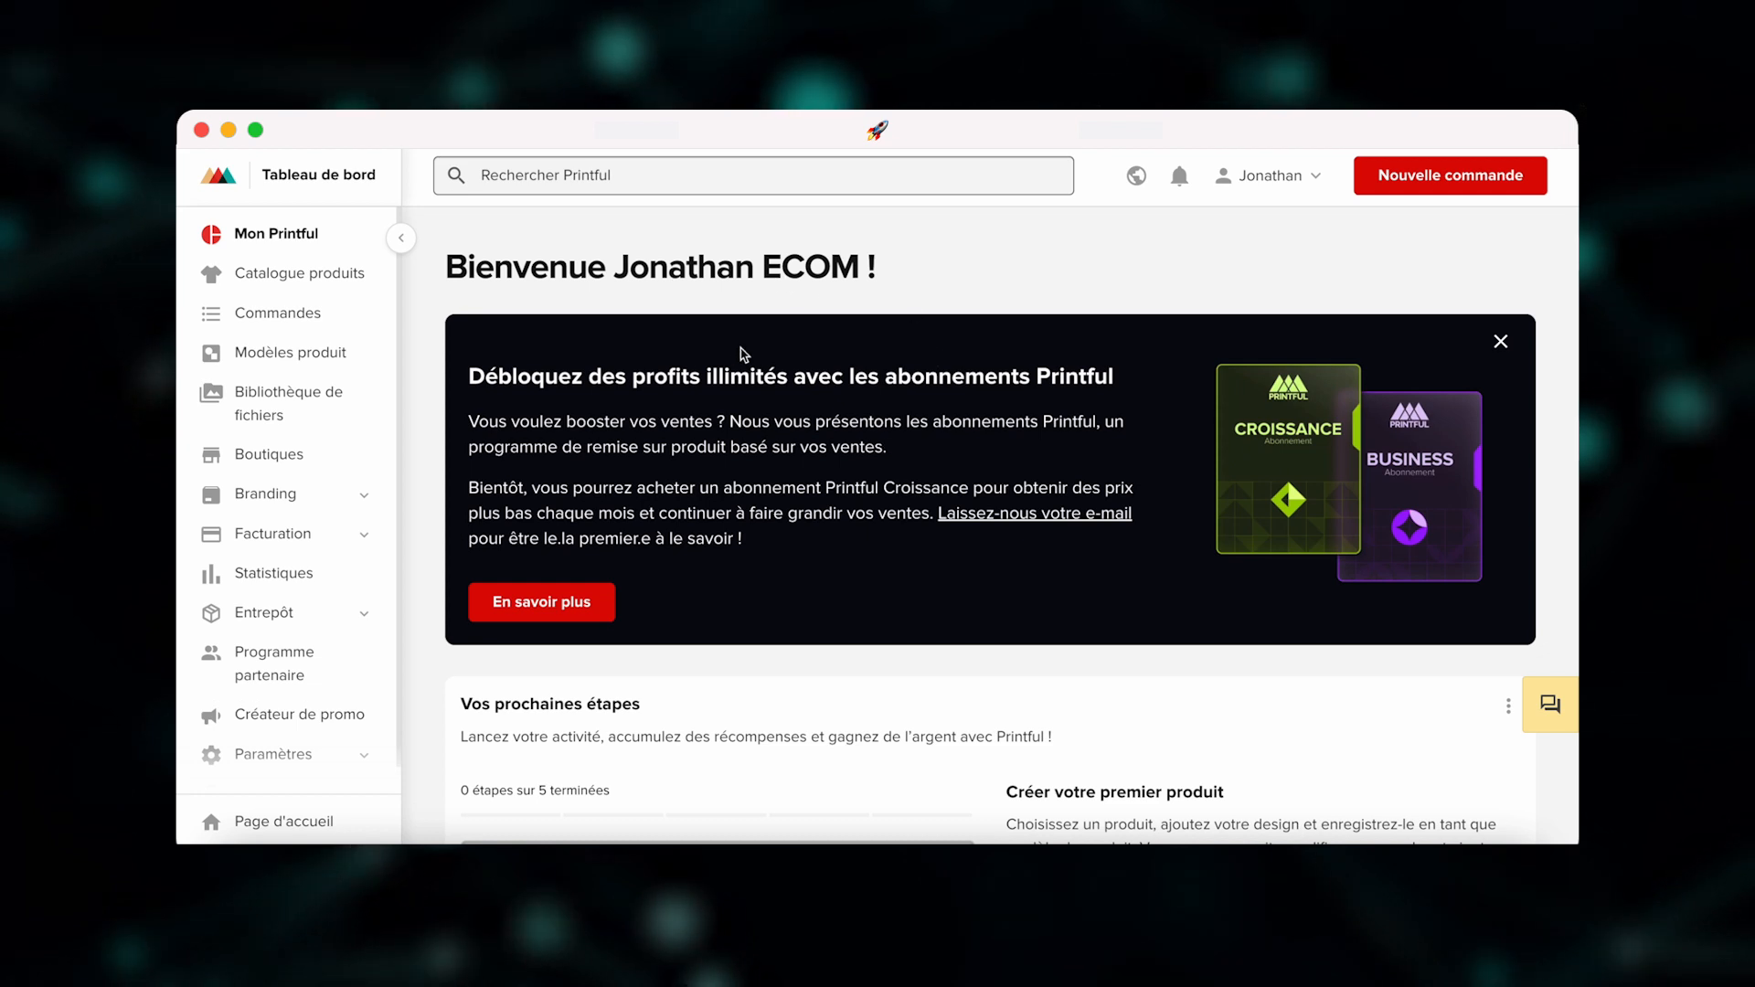
click(1502, 343)
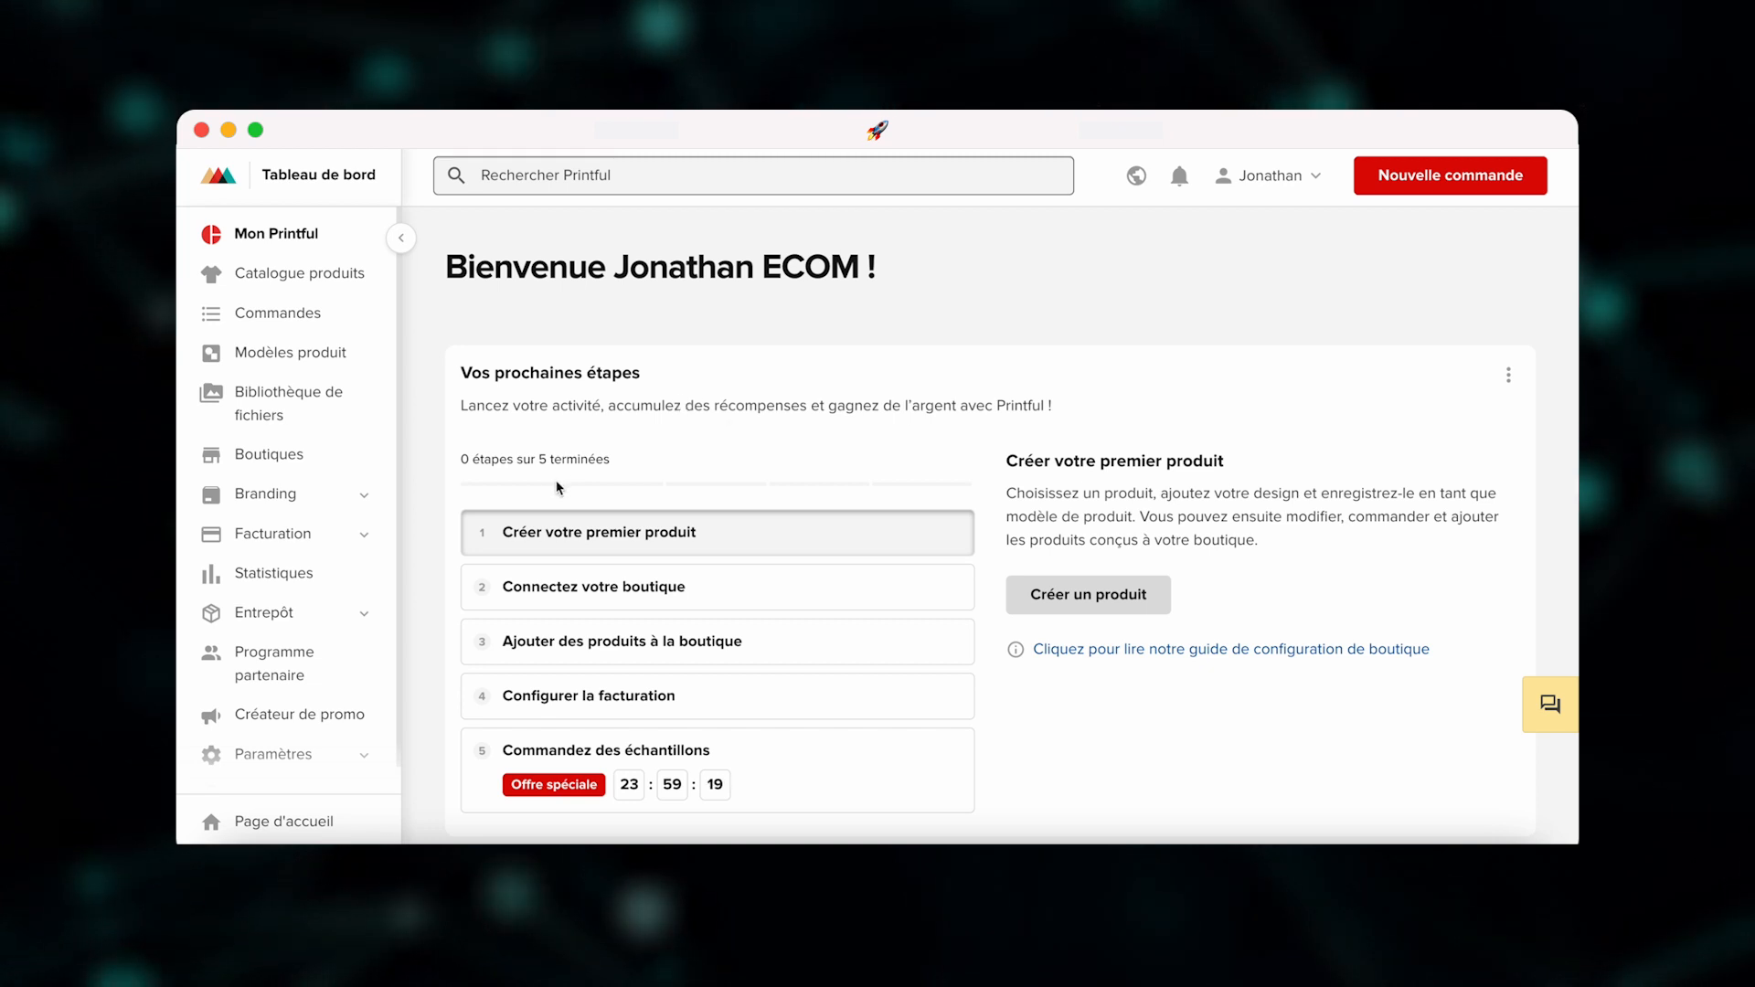
- From the dashboard's first-product step, open the product templates and start creating a first product template
scroll(710, 552, down, 2)
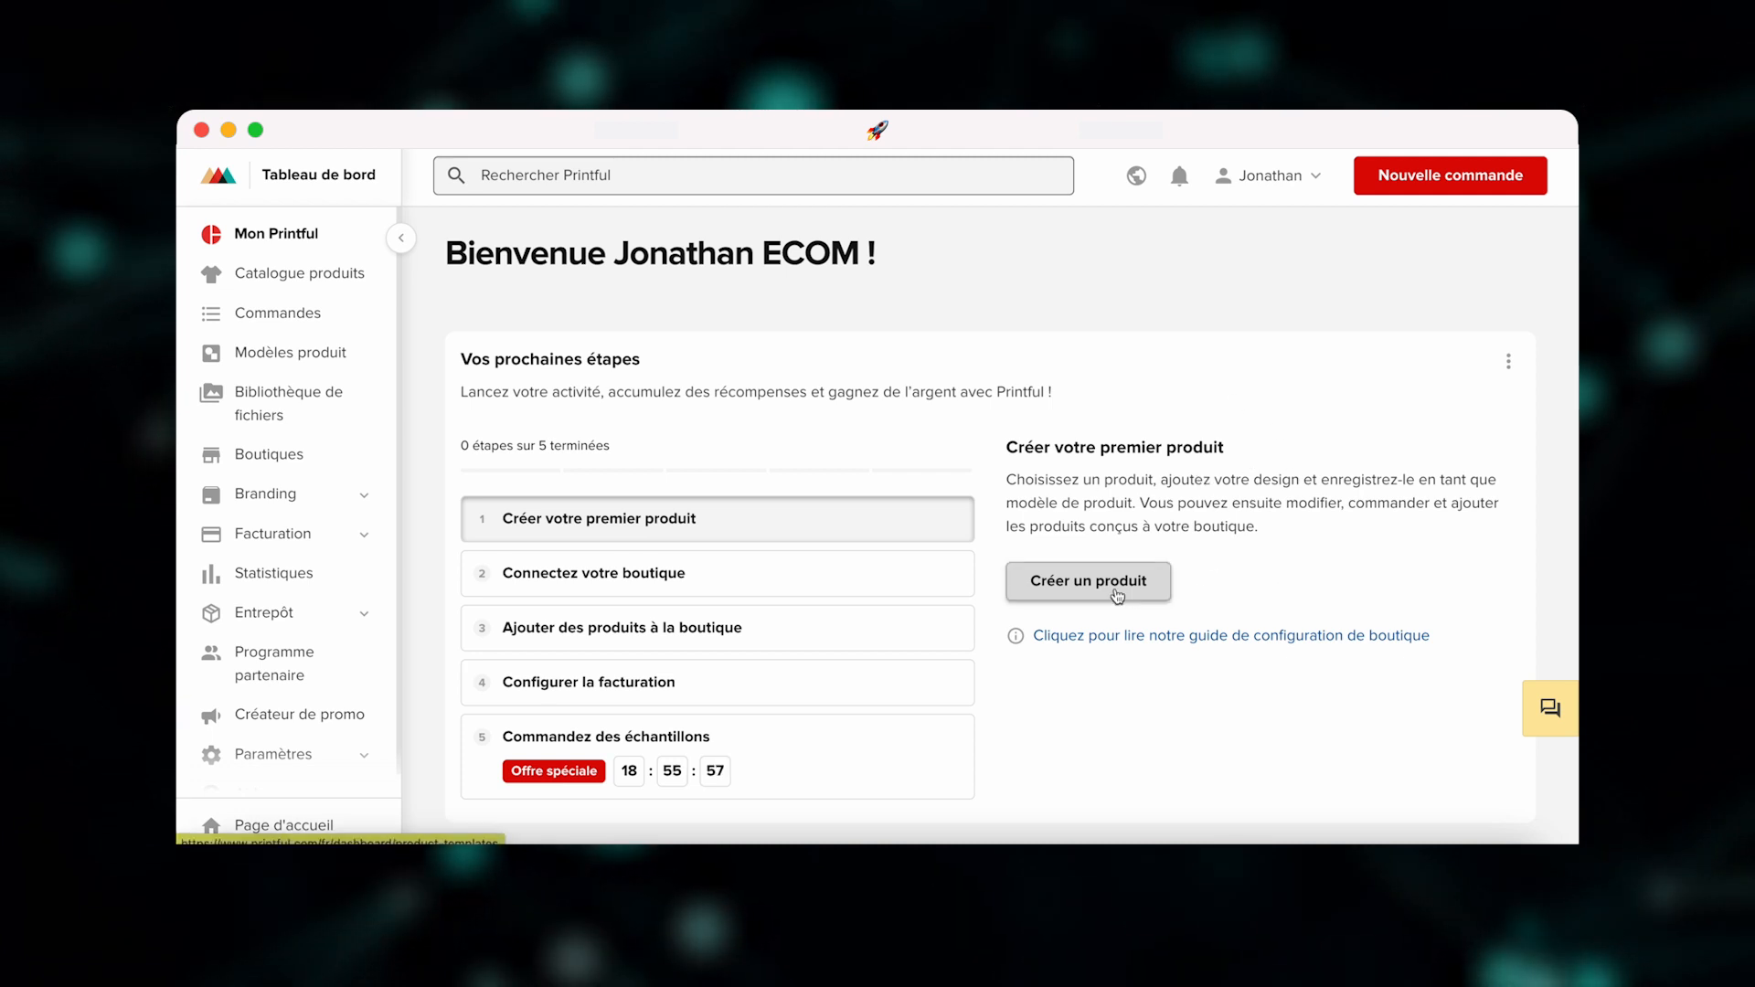
click(1116, 594)
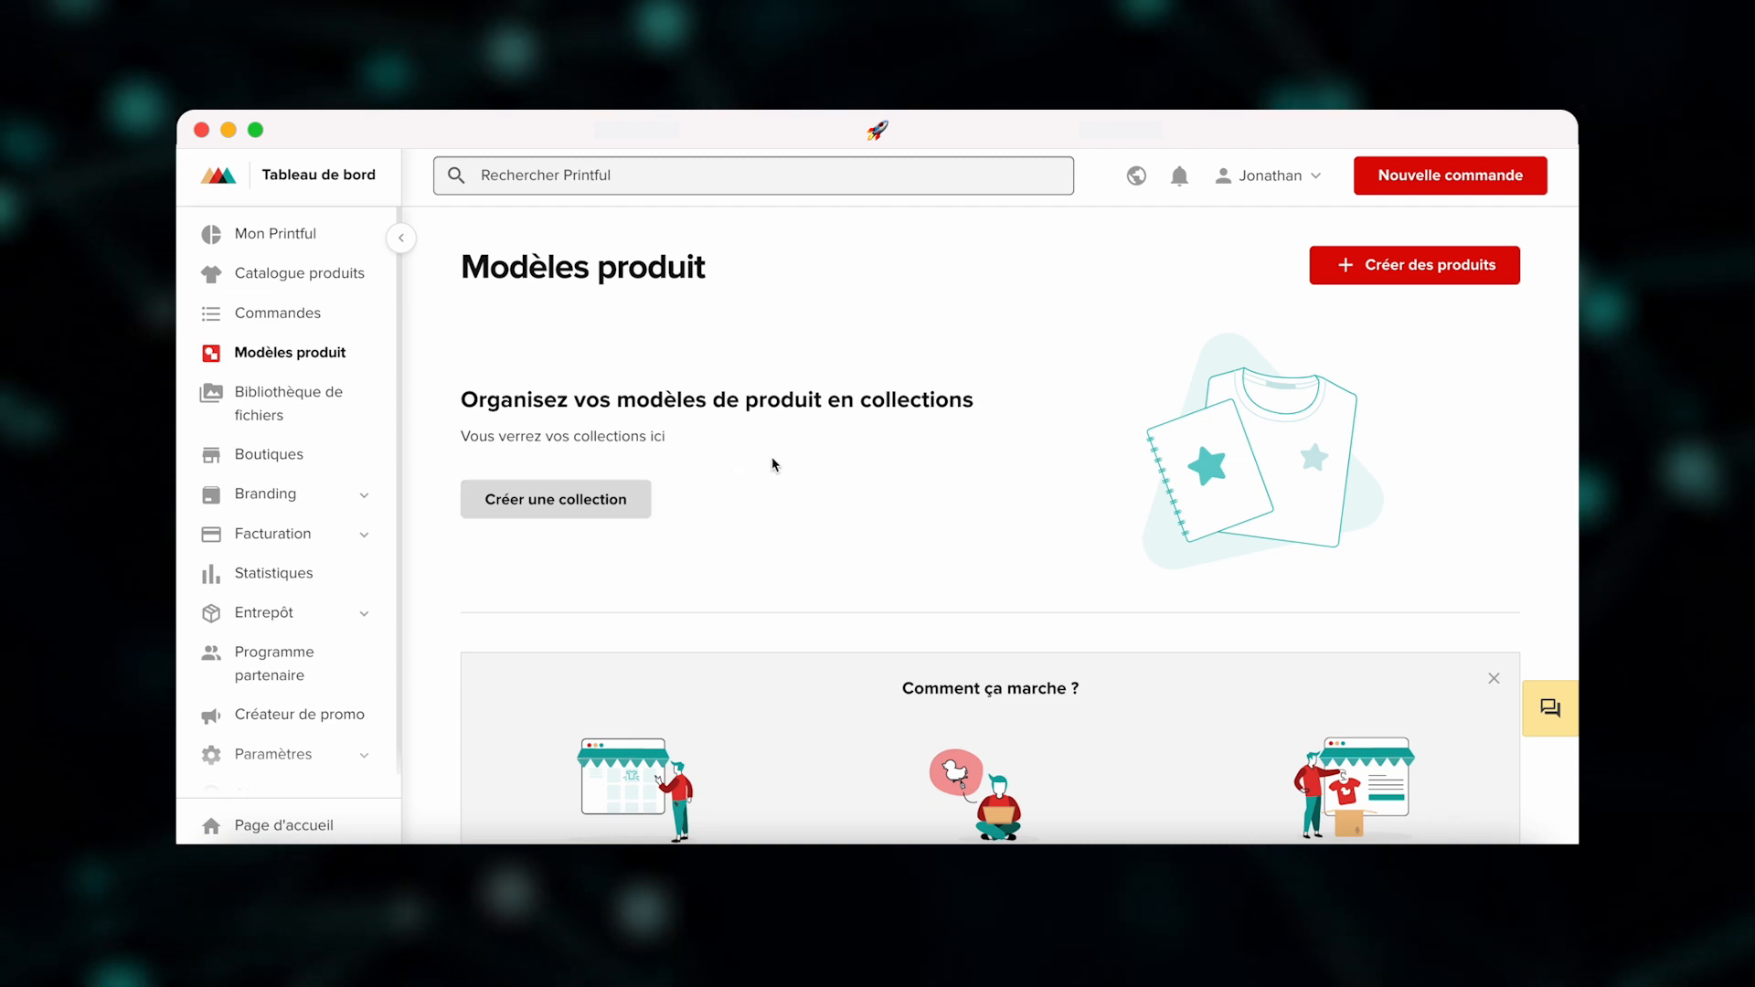
scroll(756, 503, down, 3)
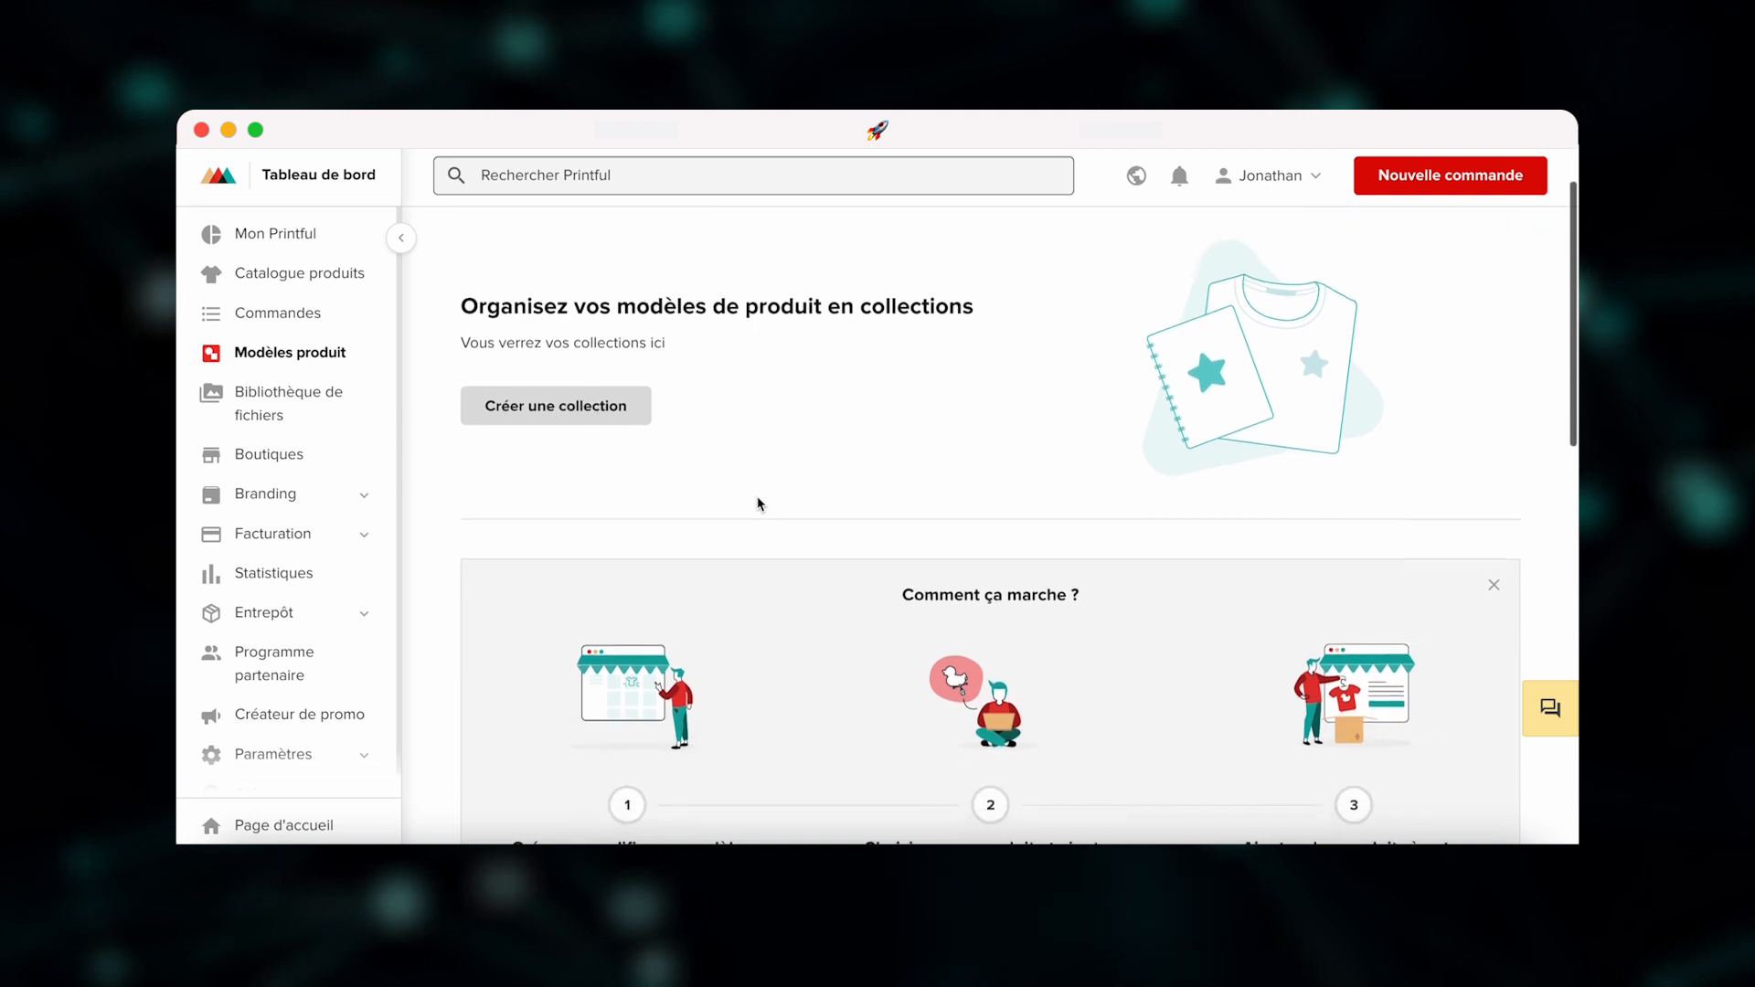
scroll(757, 502, down, 2)
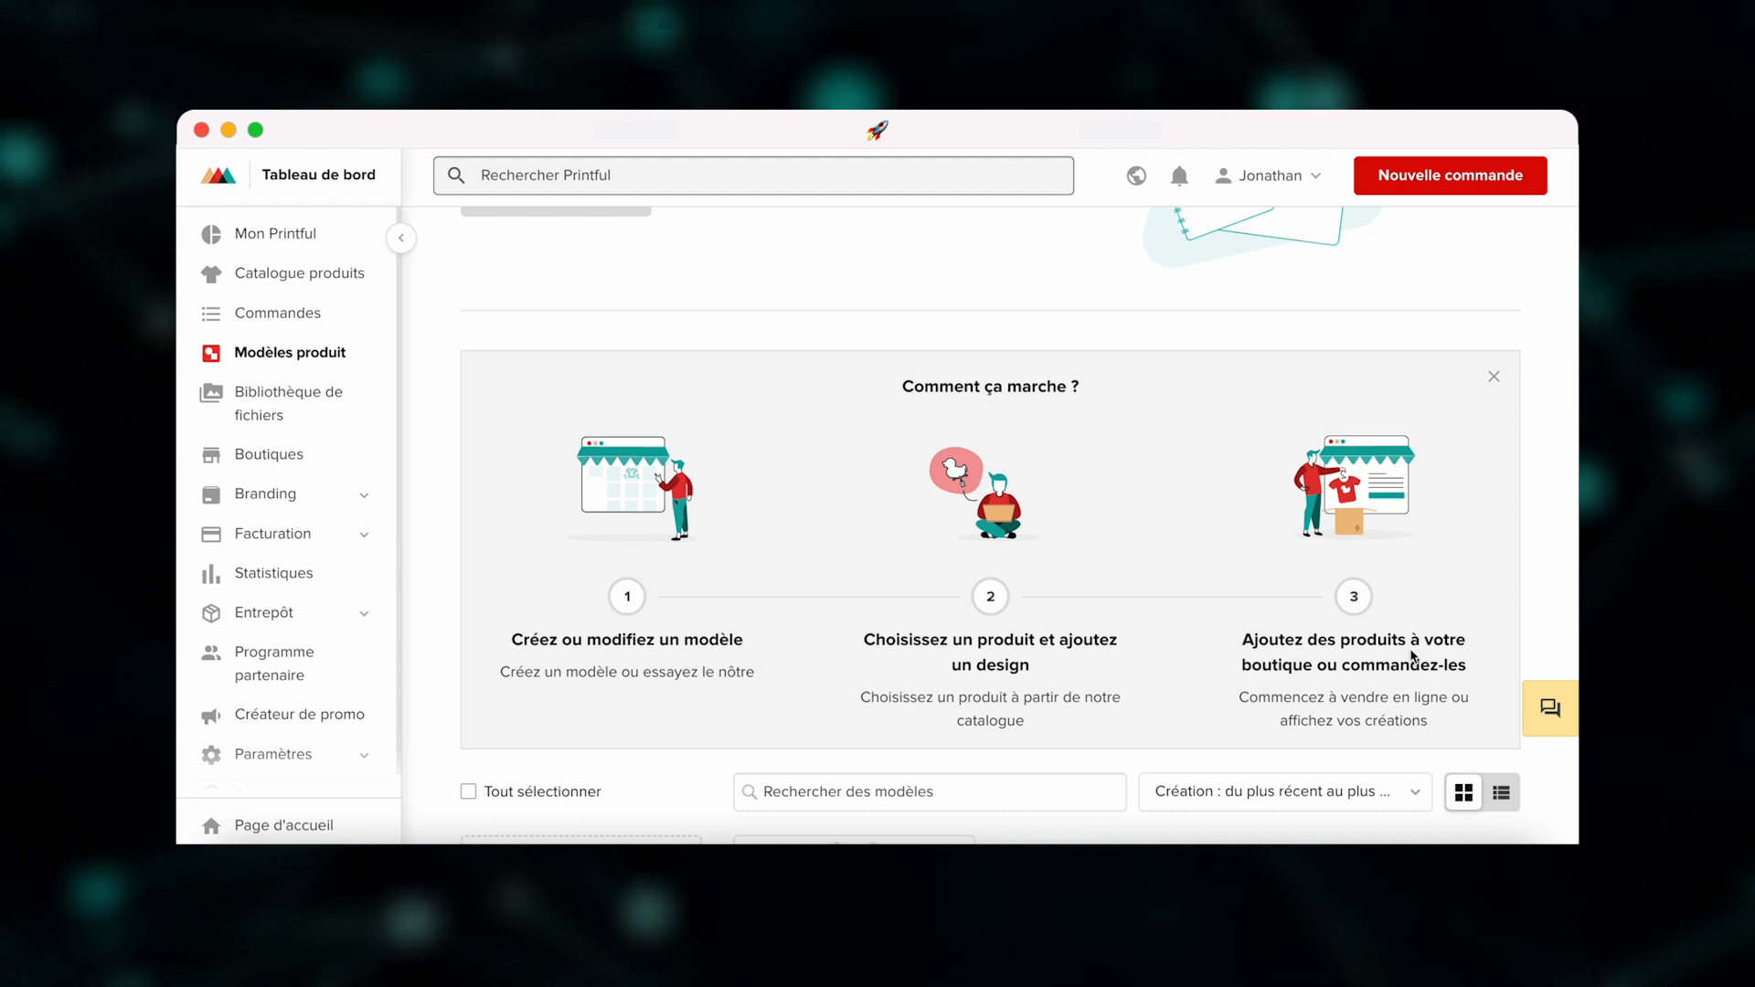
scroll(1038, 403, down, 5)
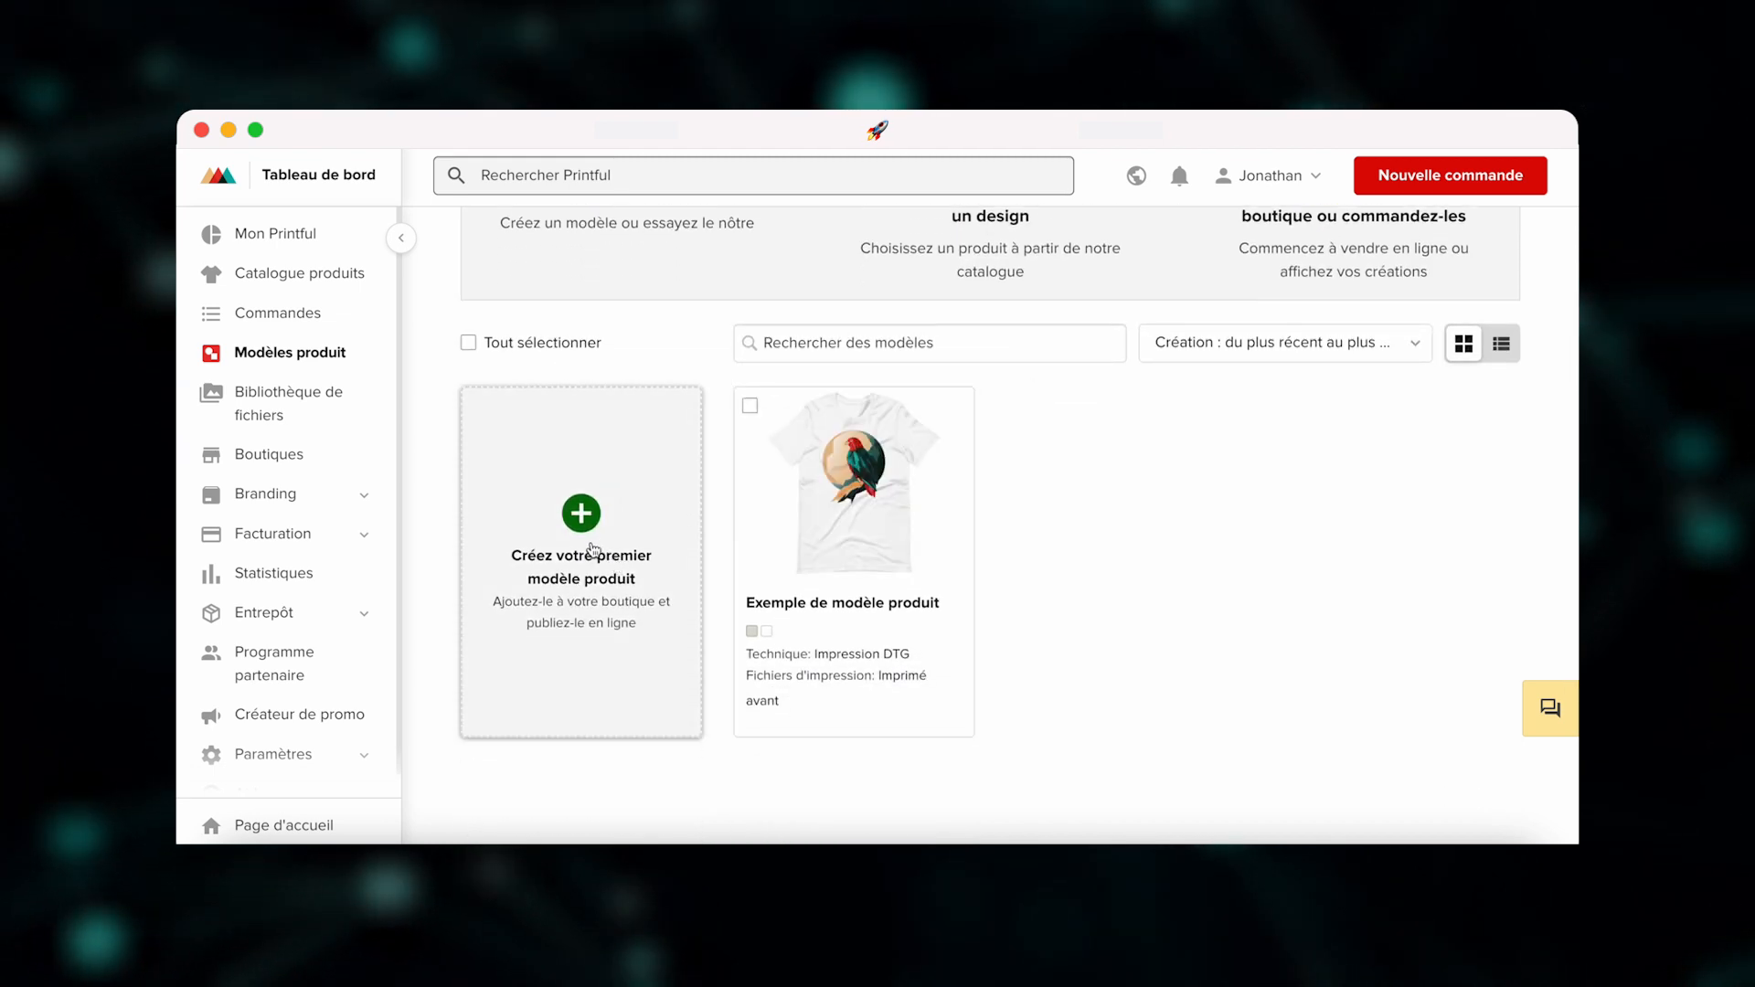
click(593, 550)
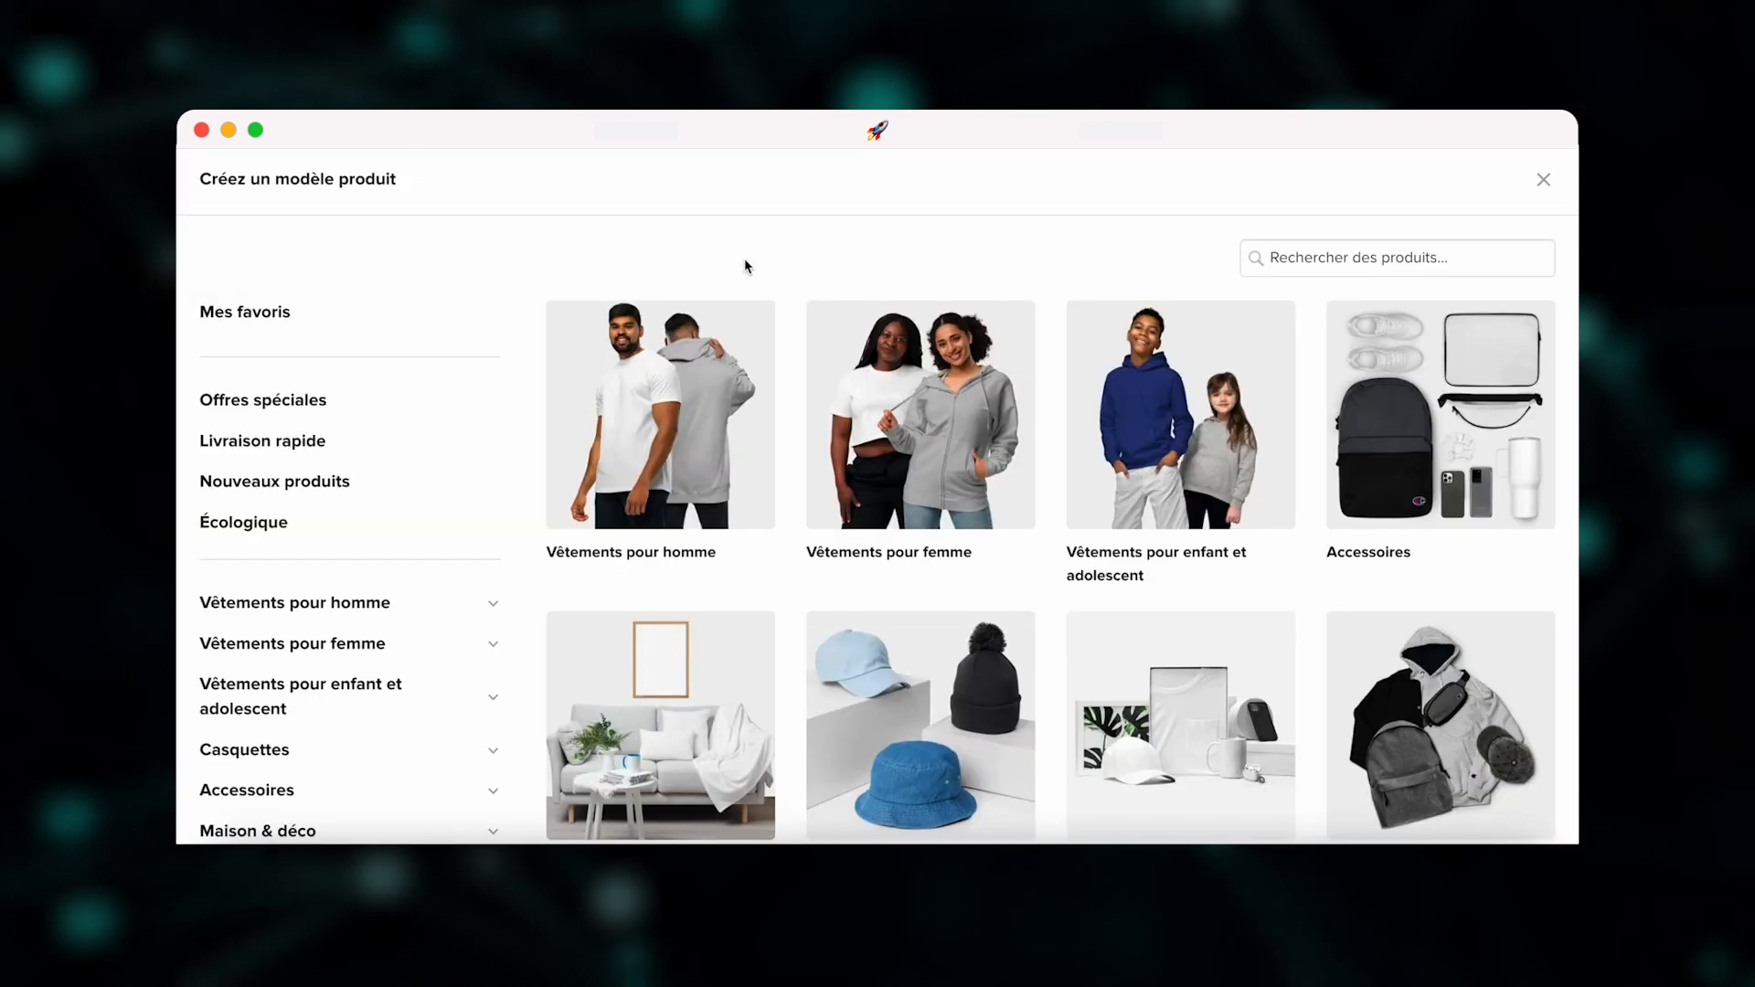
- Browse the product categories, expand Maison & déco and open the Mugs category
scroll(744, 266, down, 2)
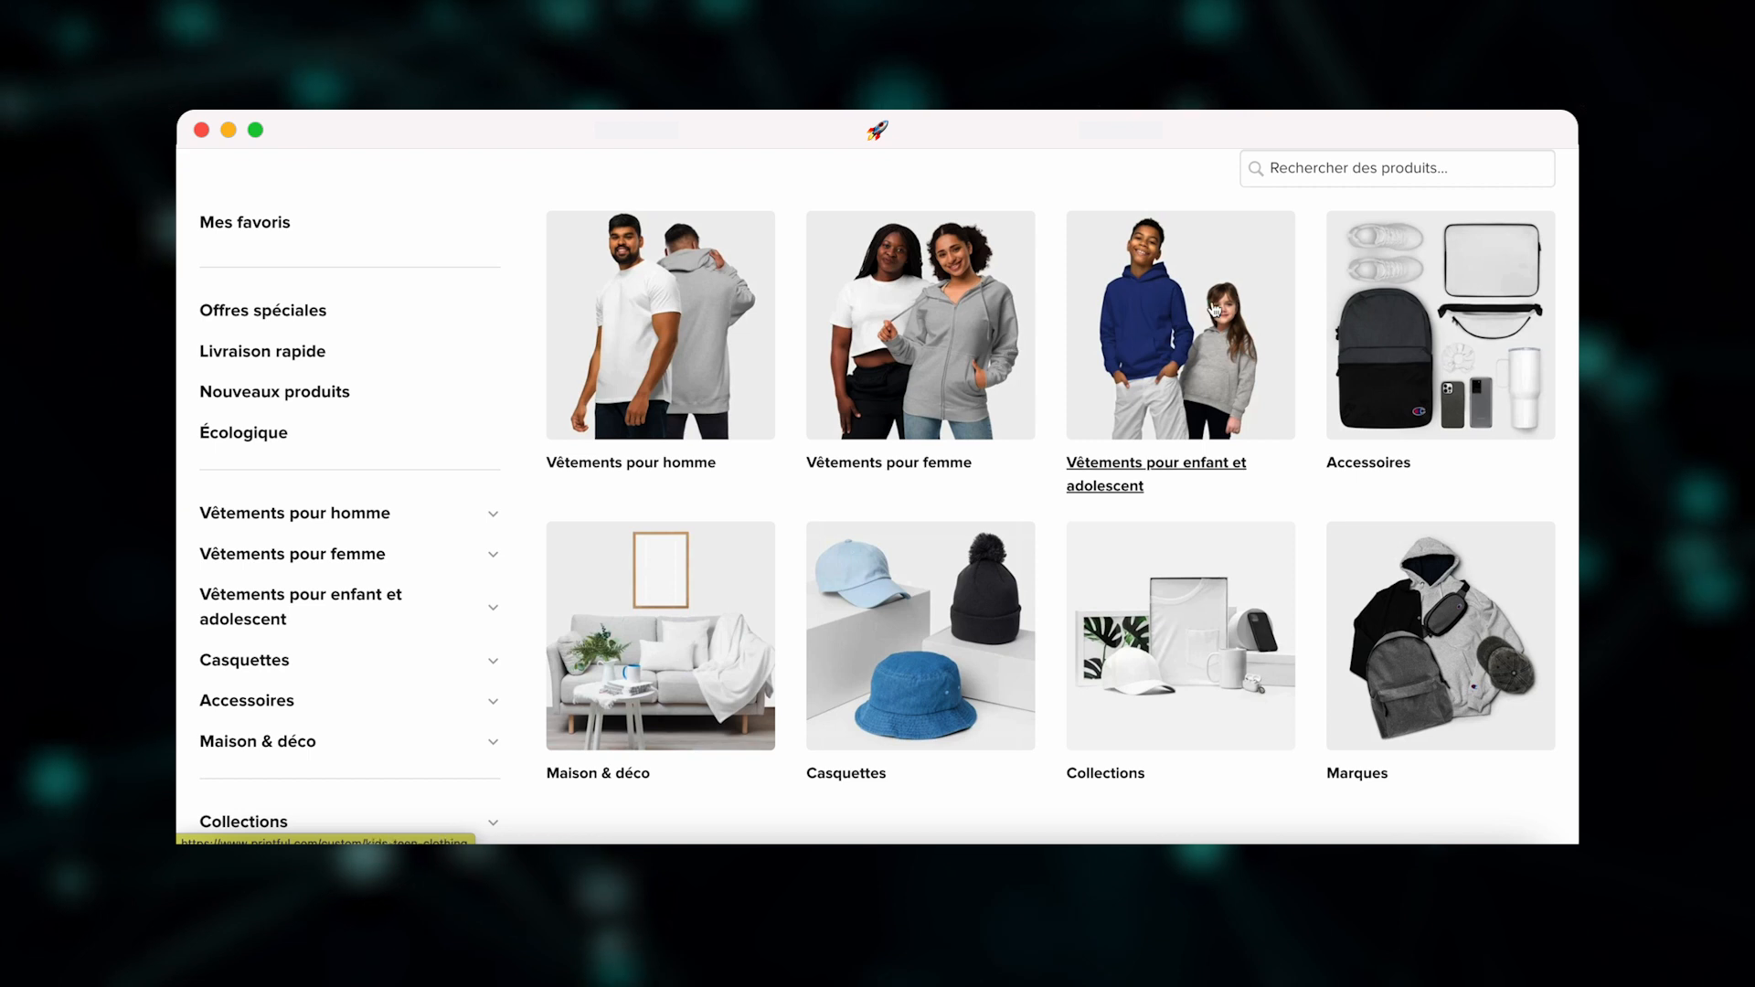
scroll(1397, 289, down, 3)
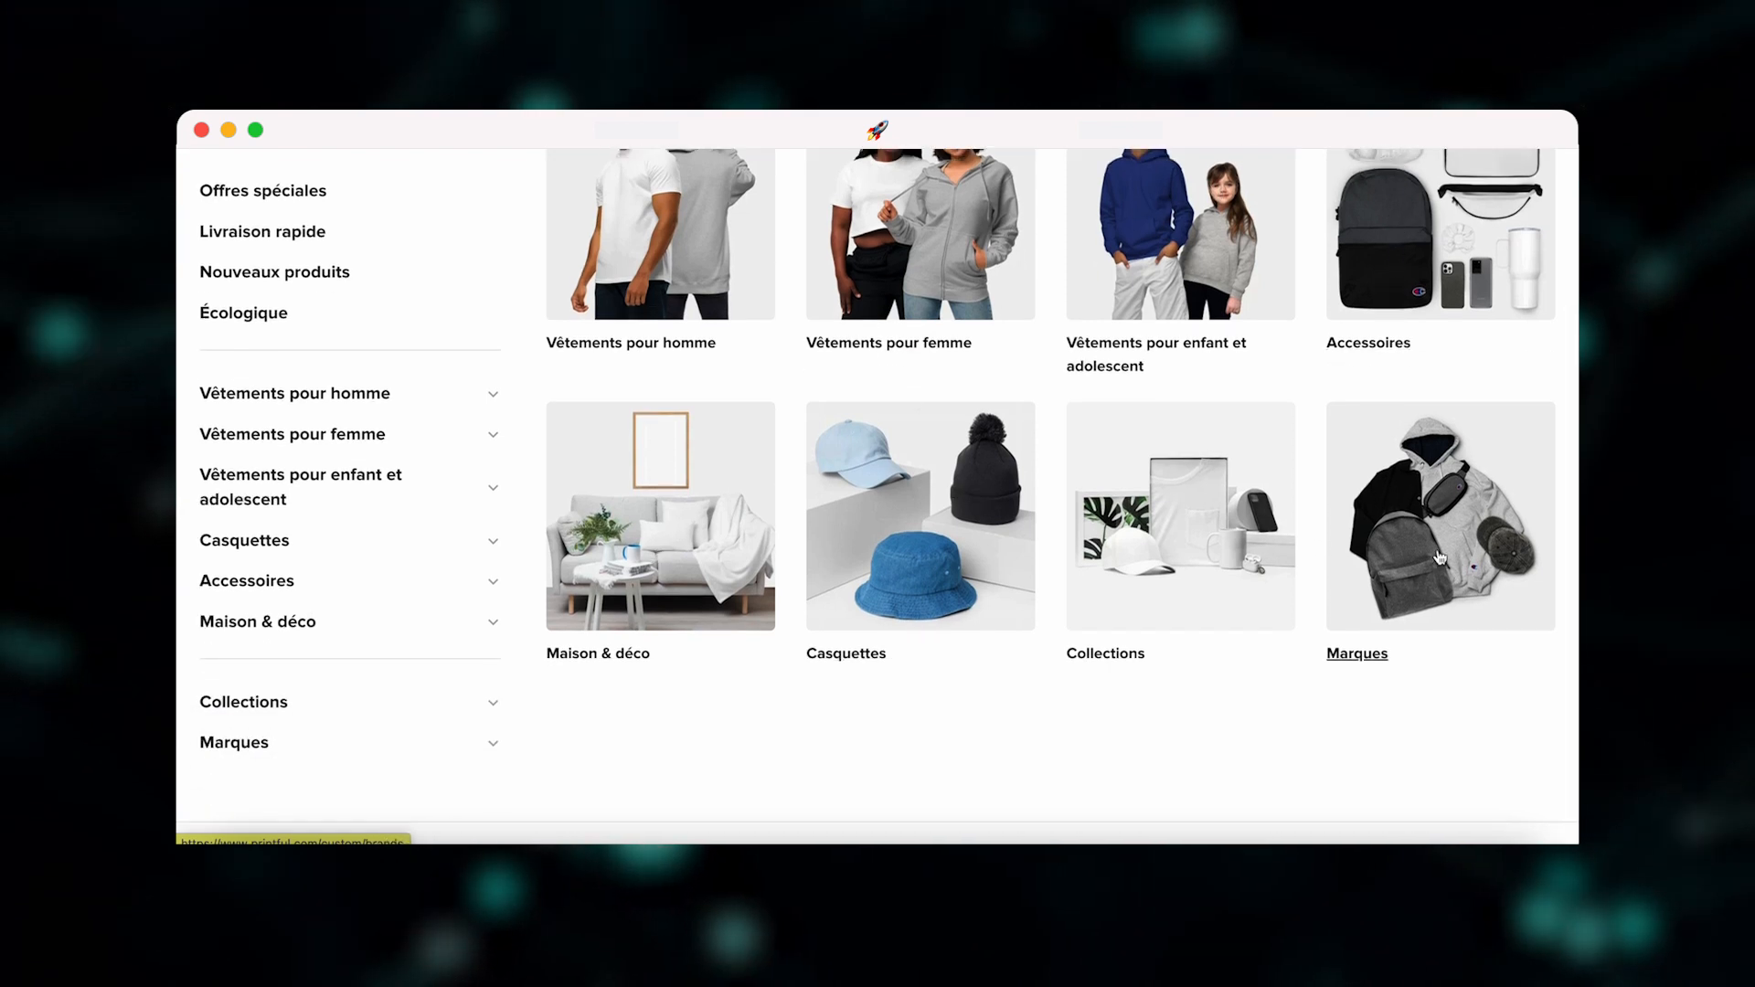
click(494, 625)
scroll(447, 727, down, 3)
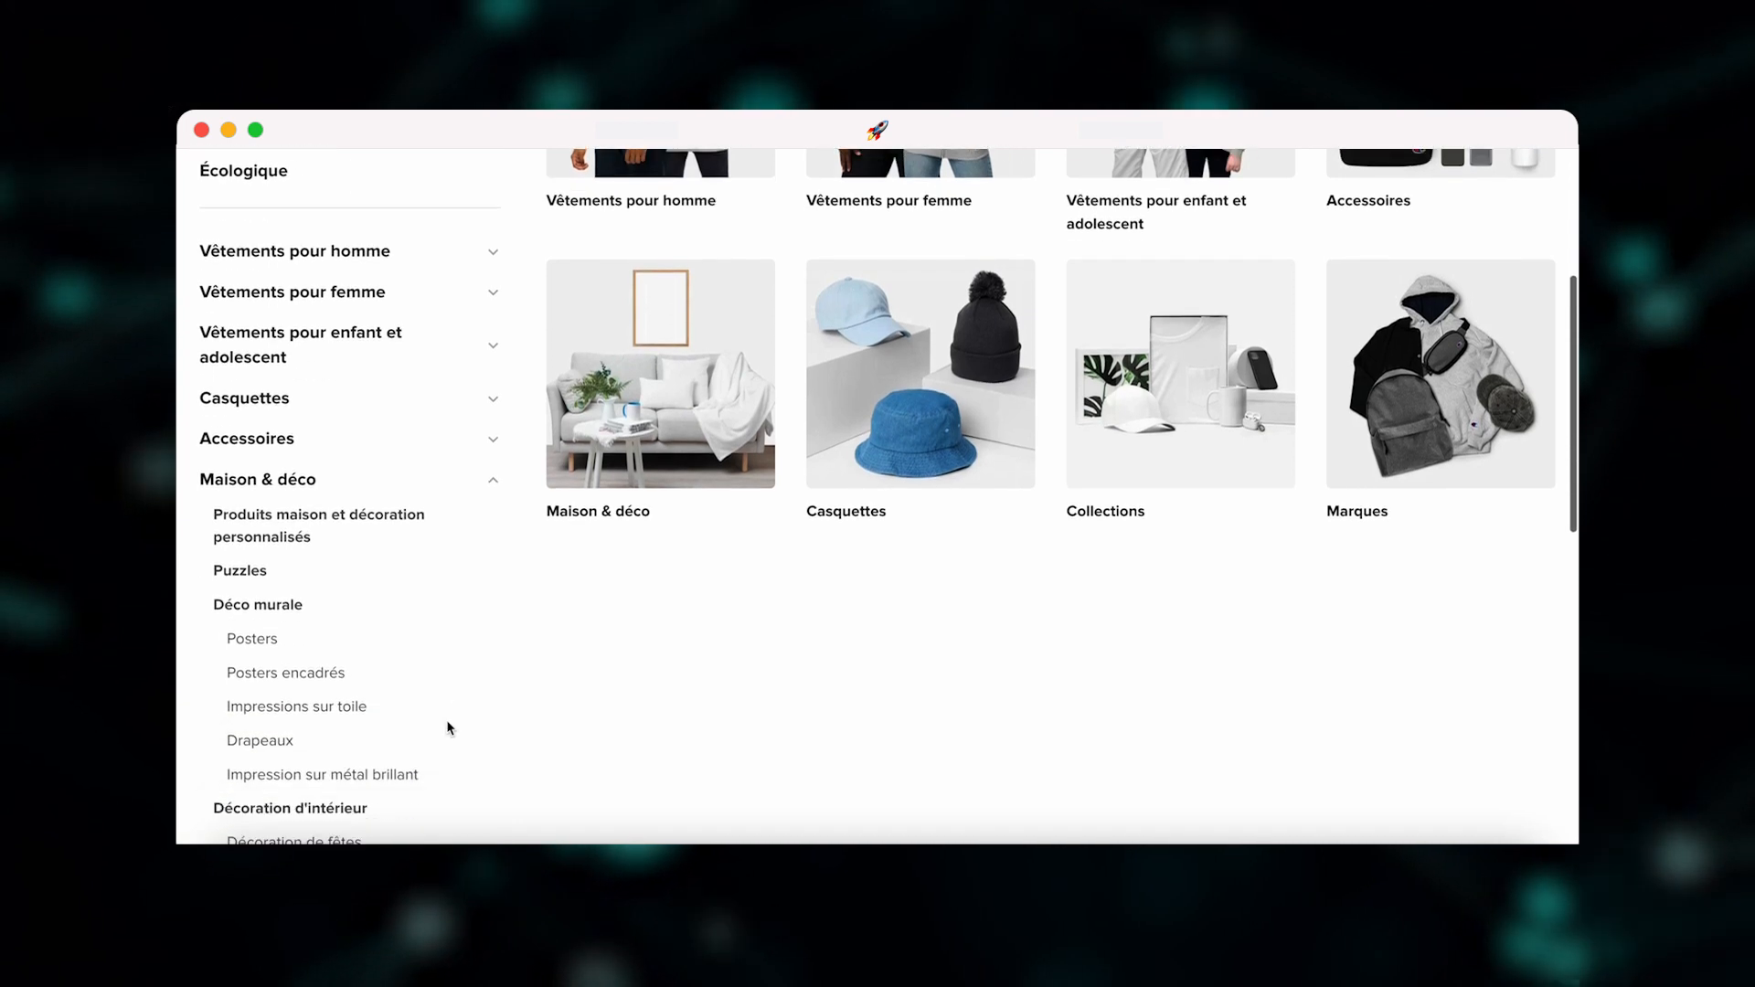
scroll(439, 722, down, 3)
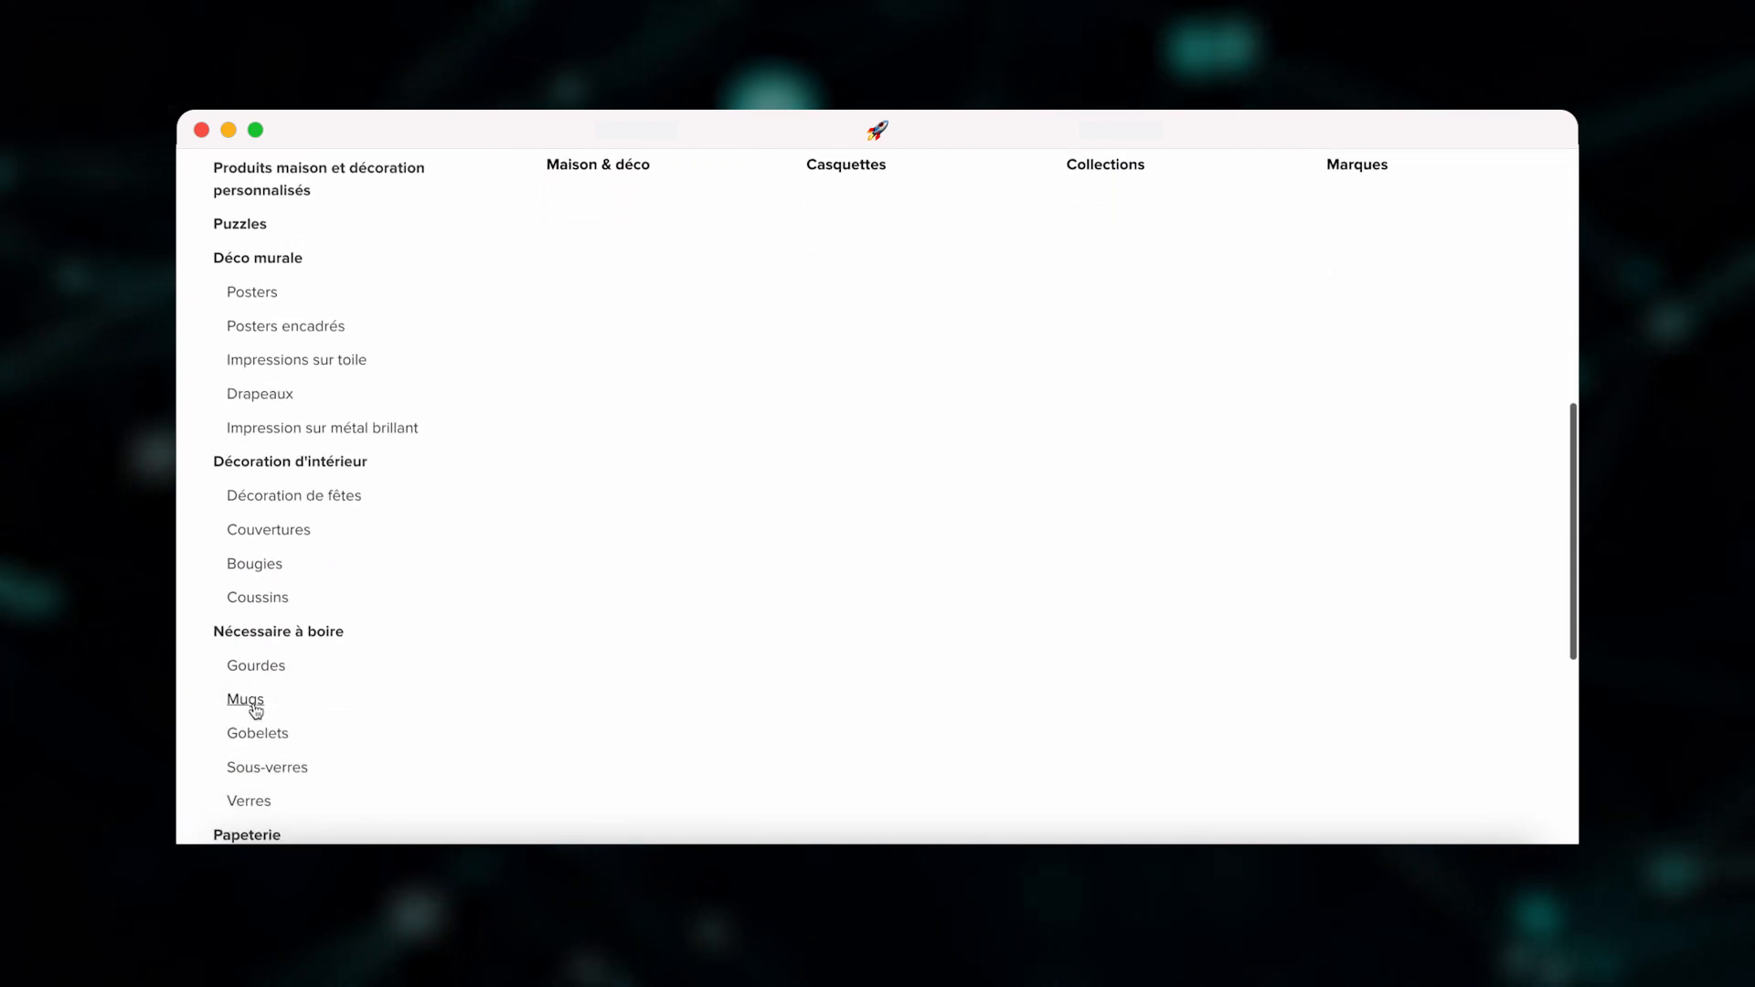
click(247, 701)
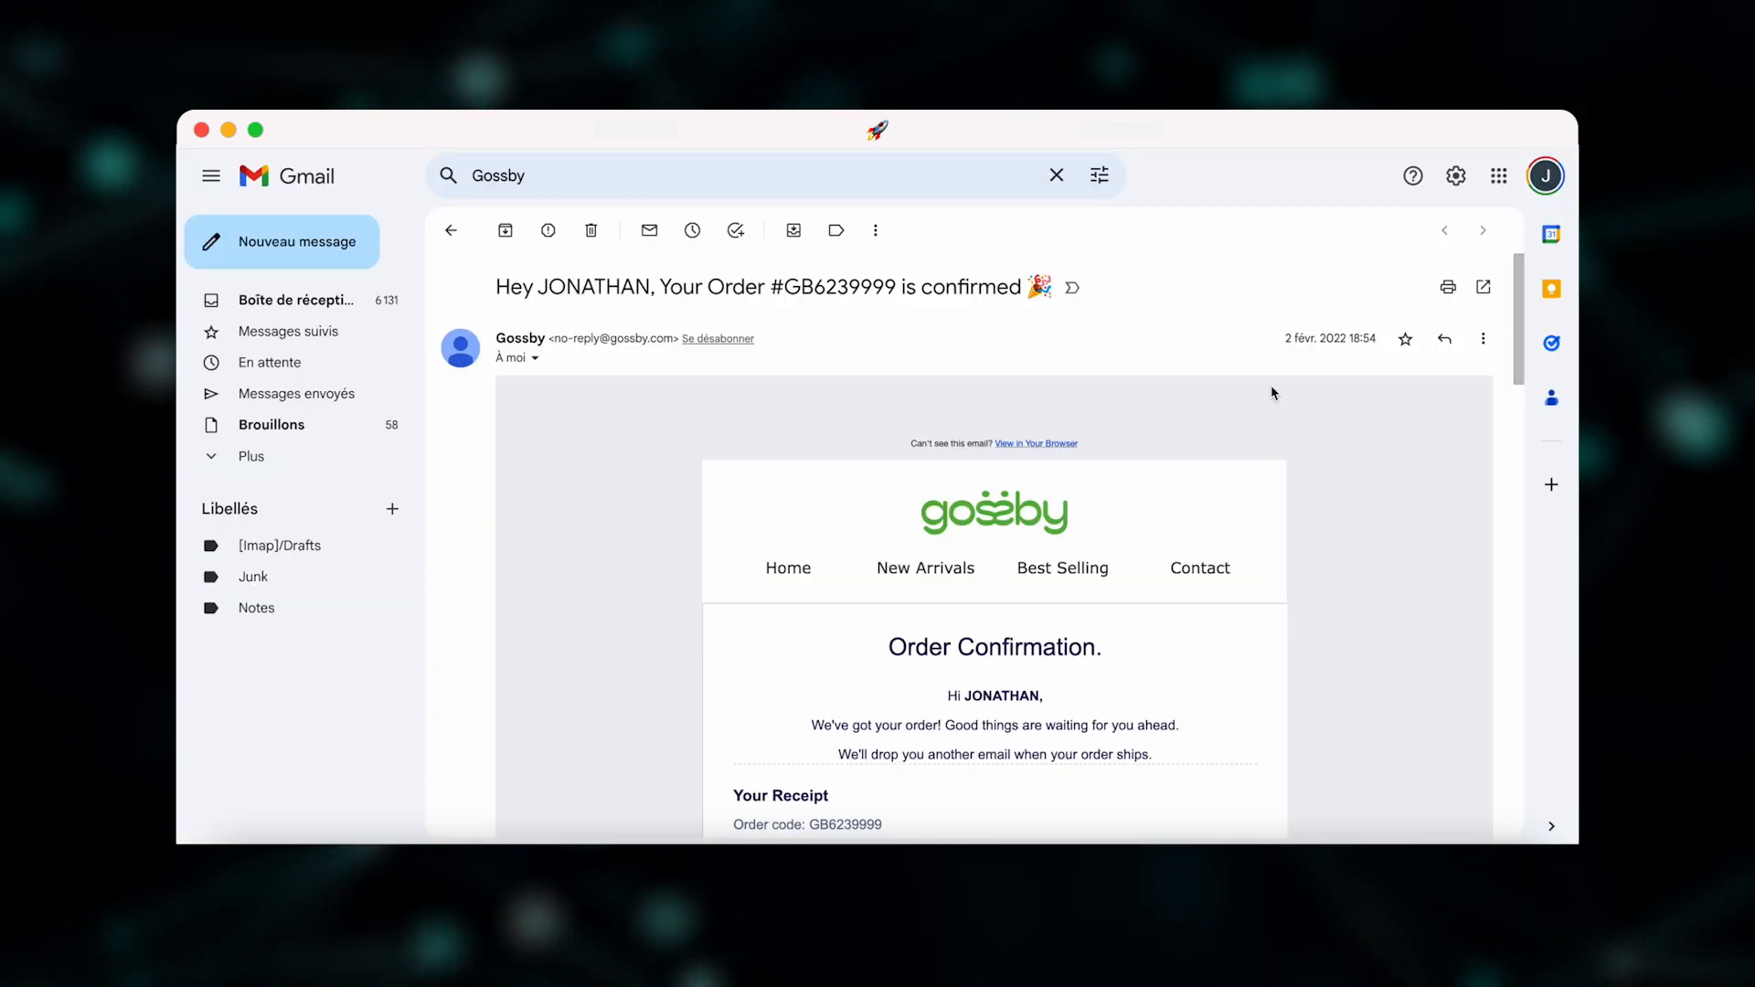
- Switch to Gmail and review the Gossby order confirmation, checking the personalised mug, its price, shipping, tax and total
scroll(1270, 393, down, 4)
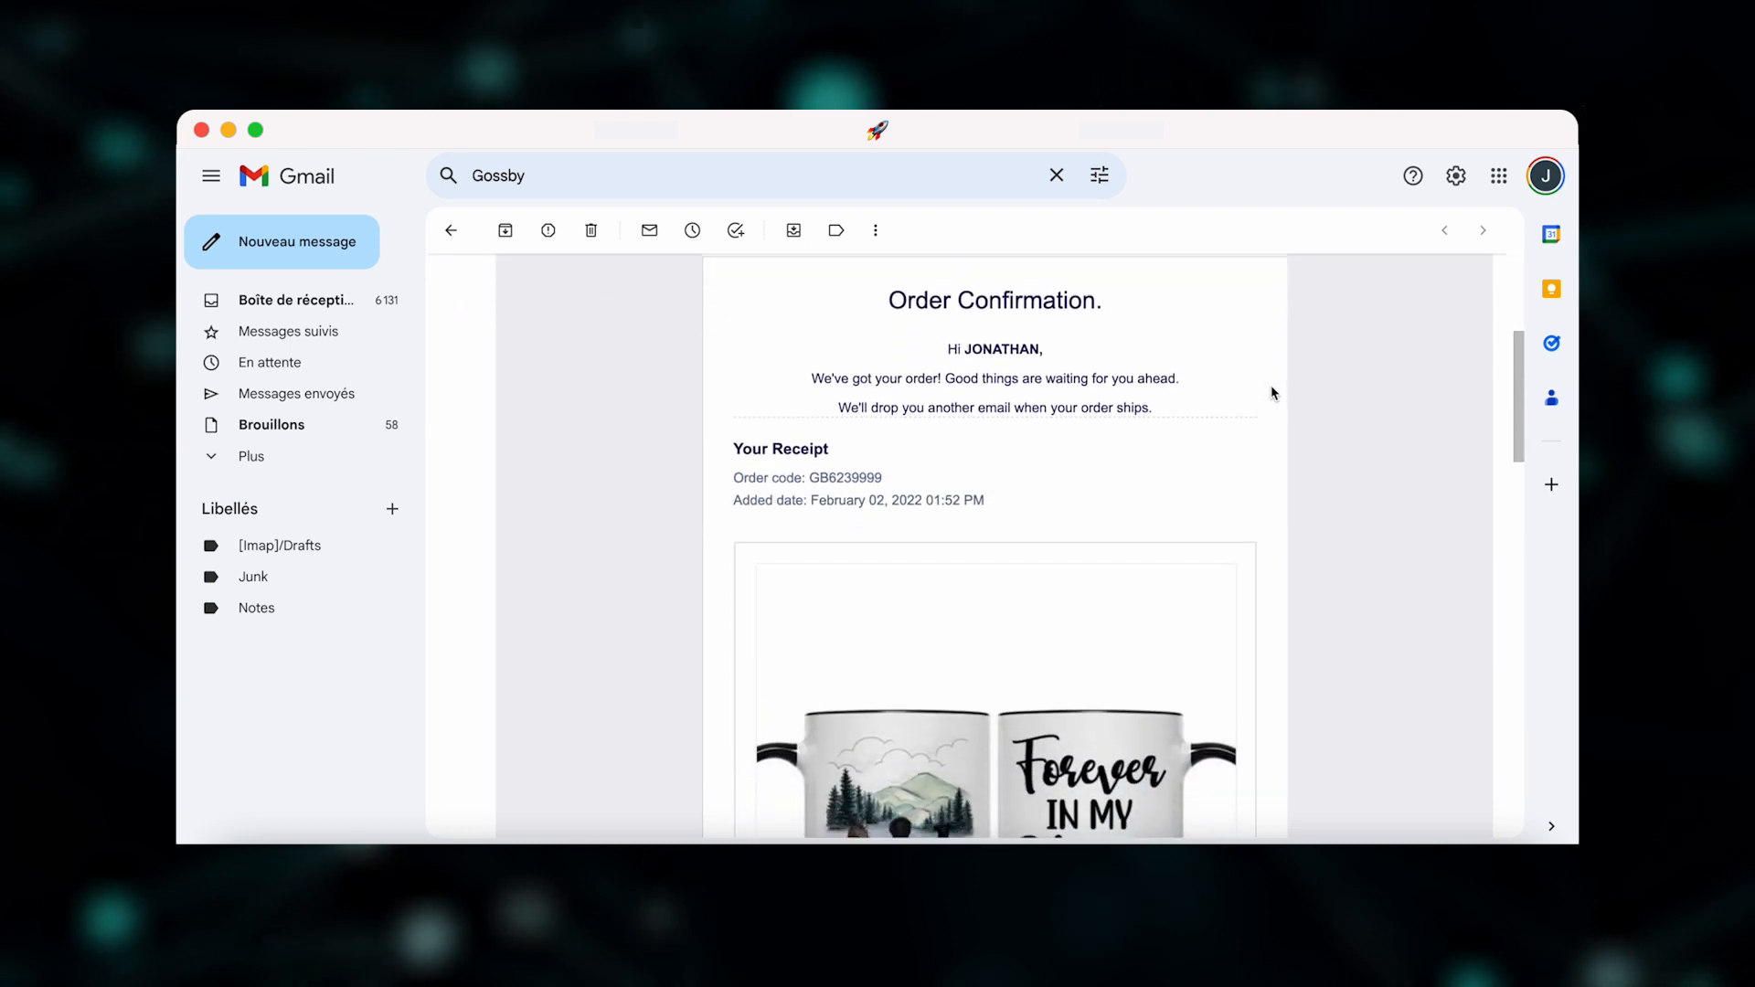
scroll(1271, 393, down, 2)
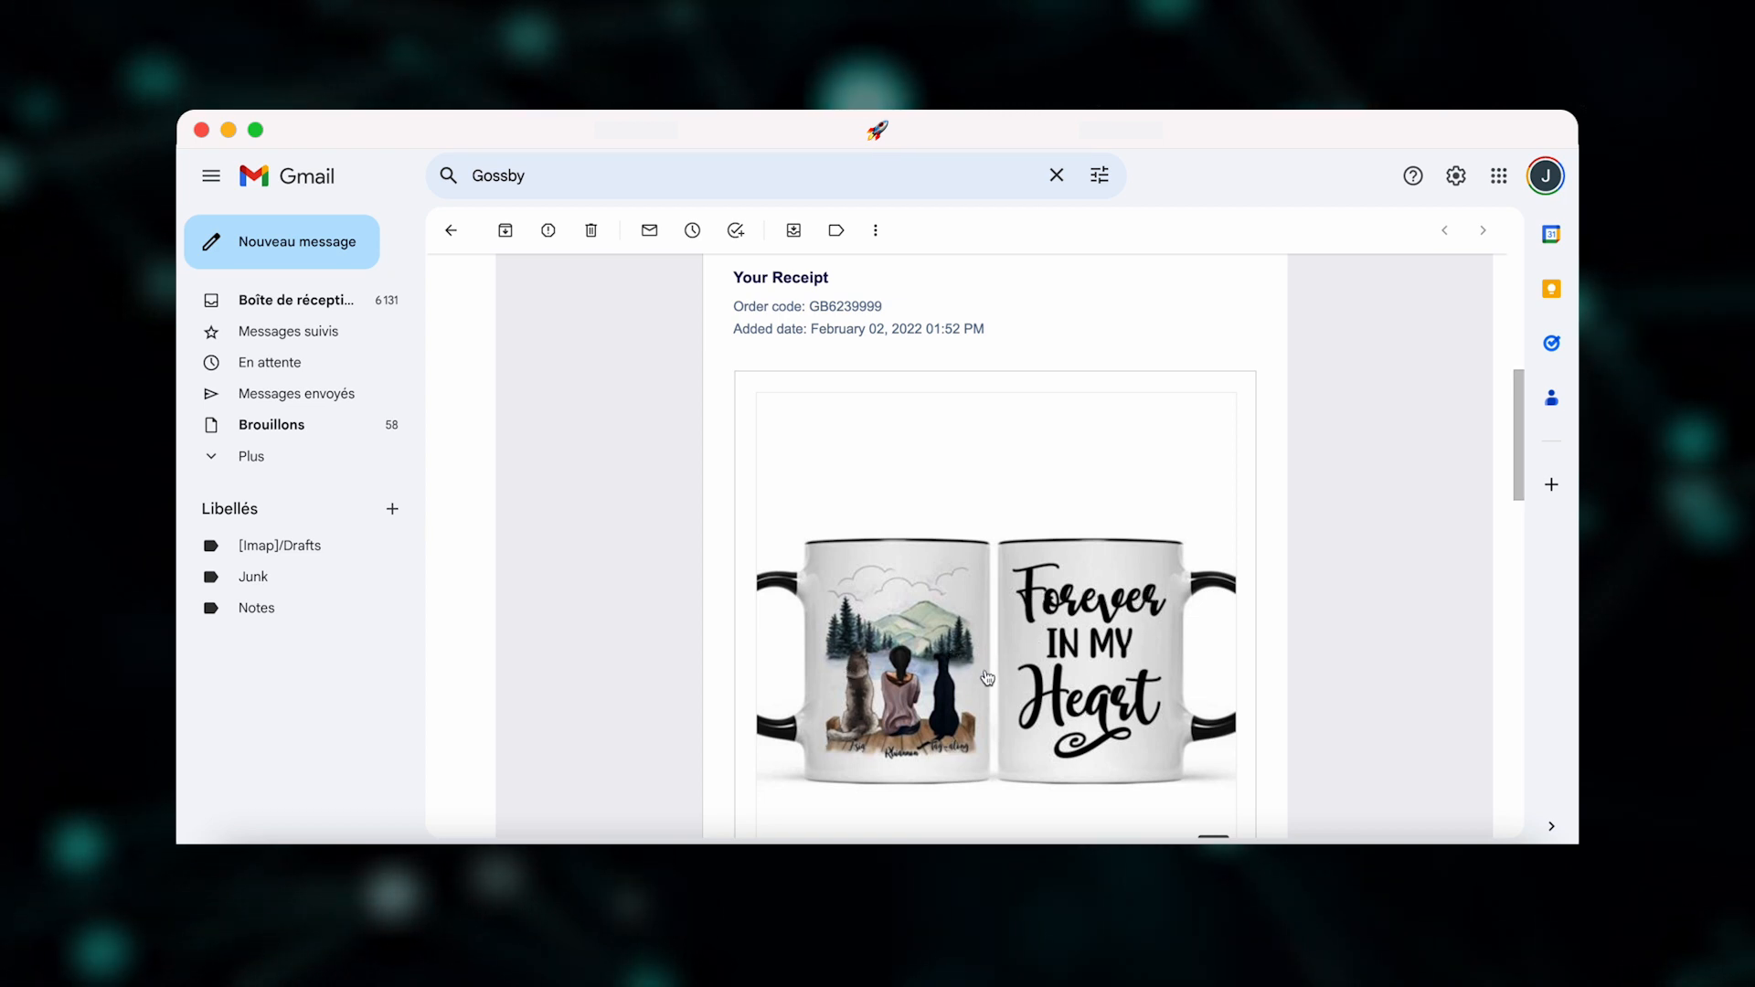
scroll(992, 505, down, 5)
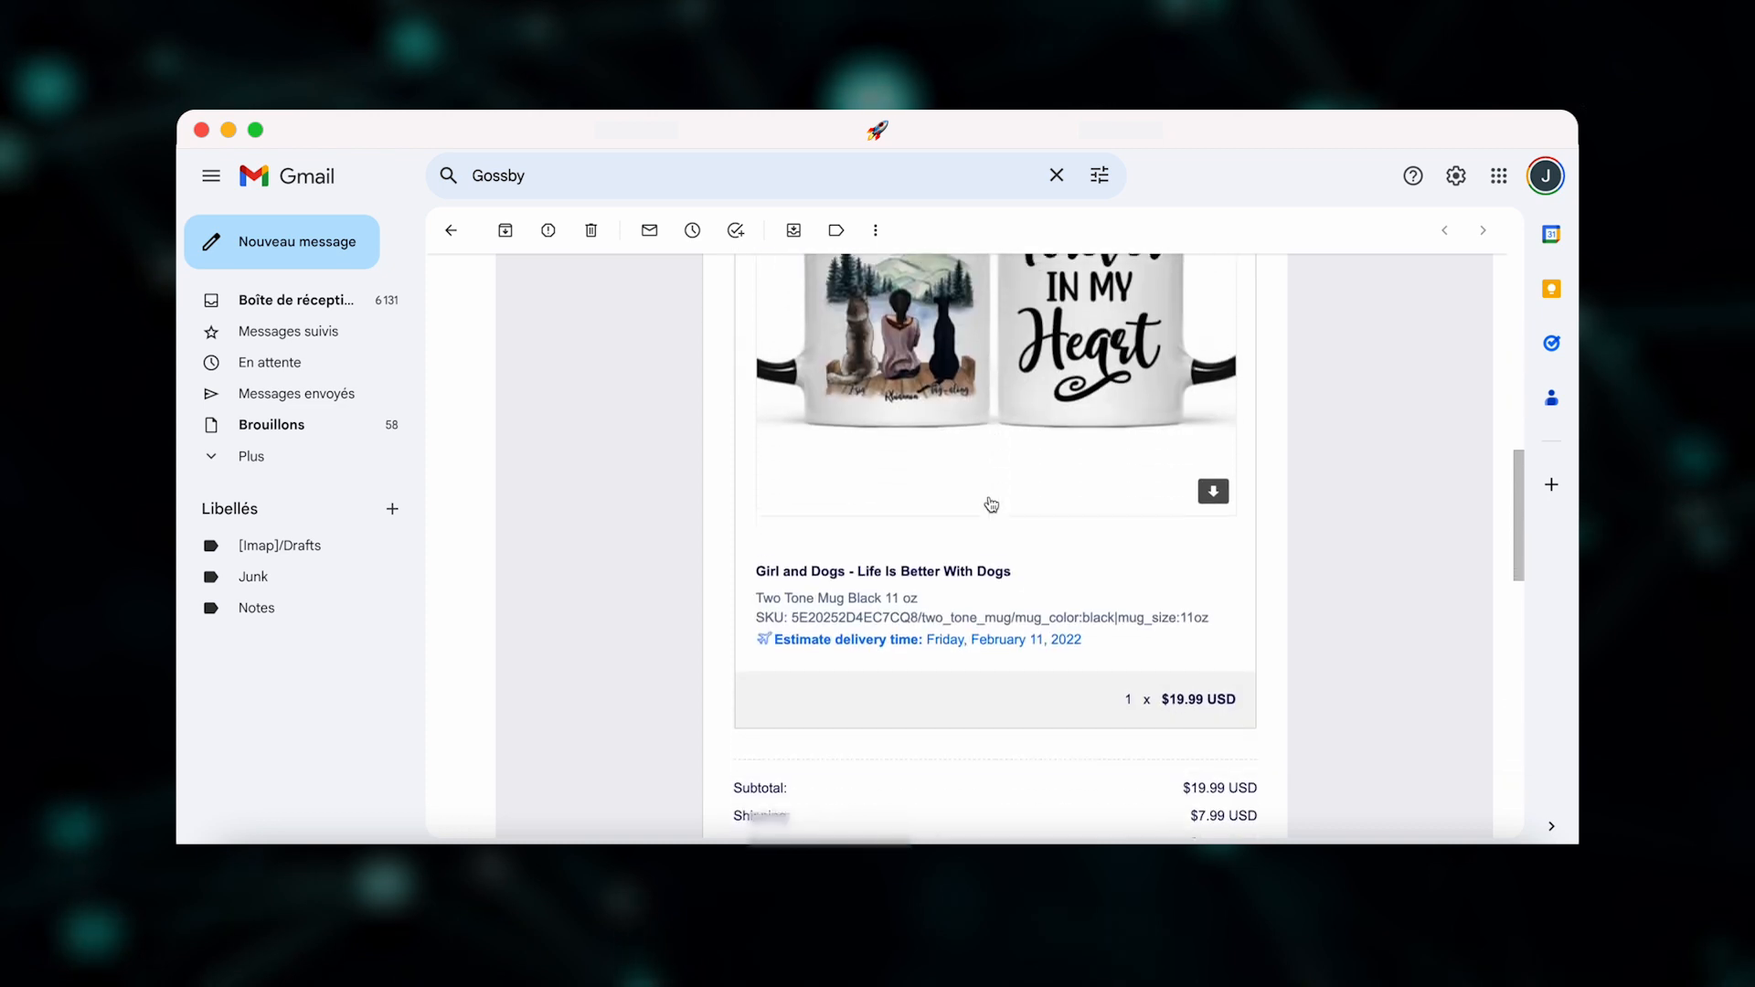
scroll(990, 503, down, 2)
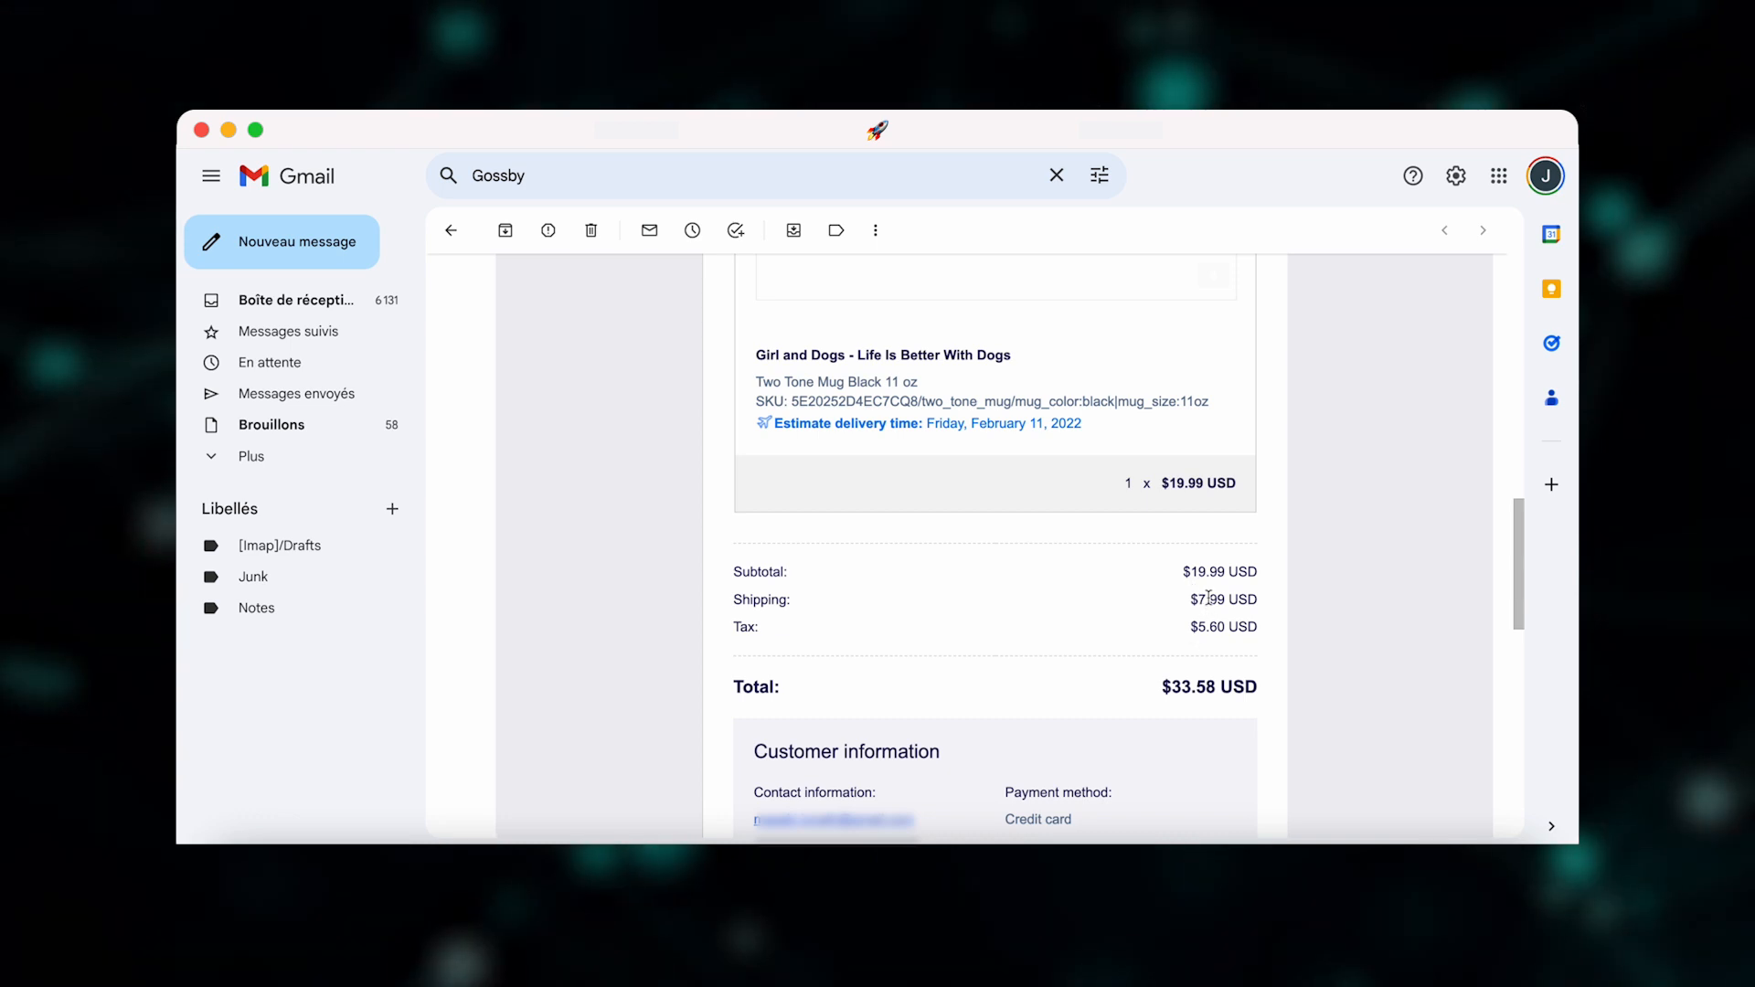
scroll(1149, 676, up, 1)
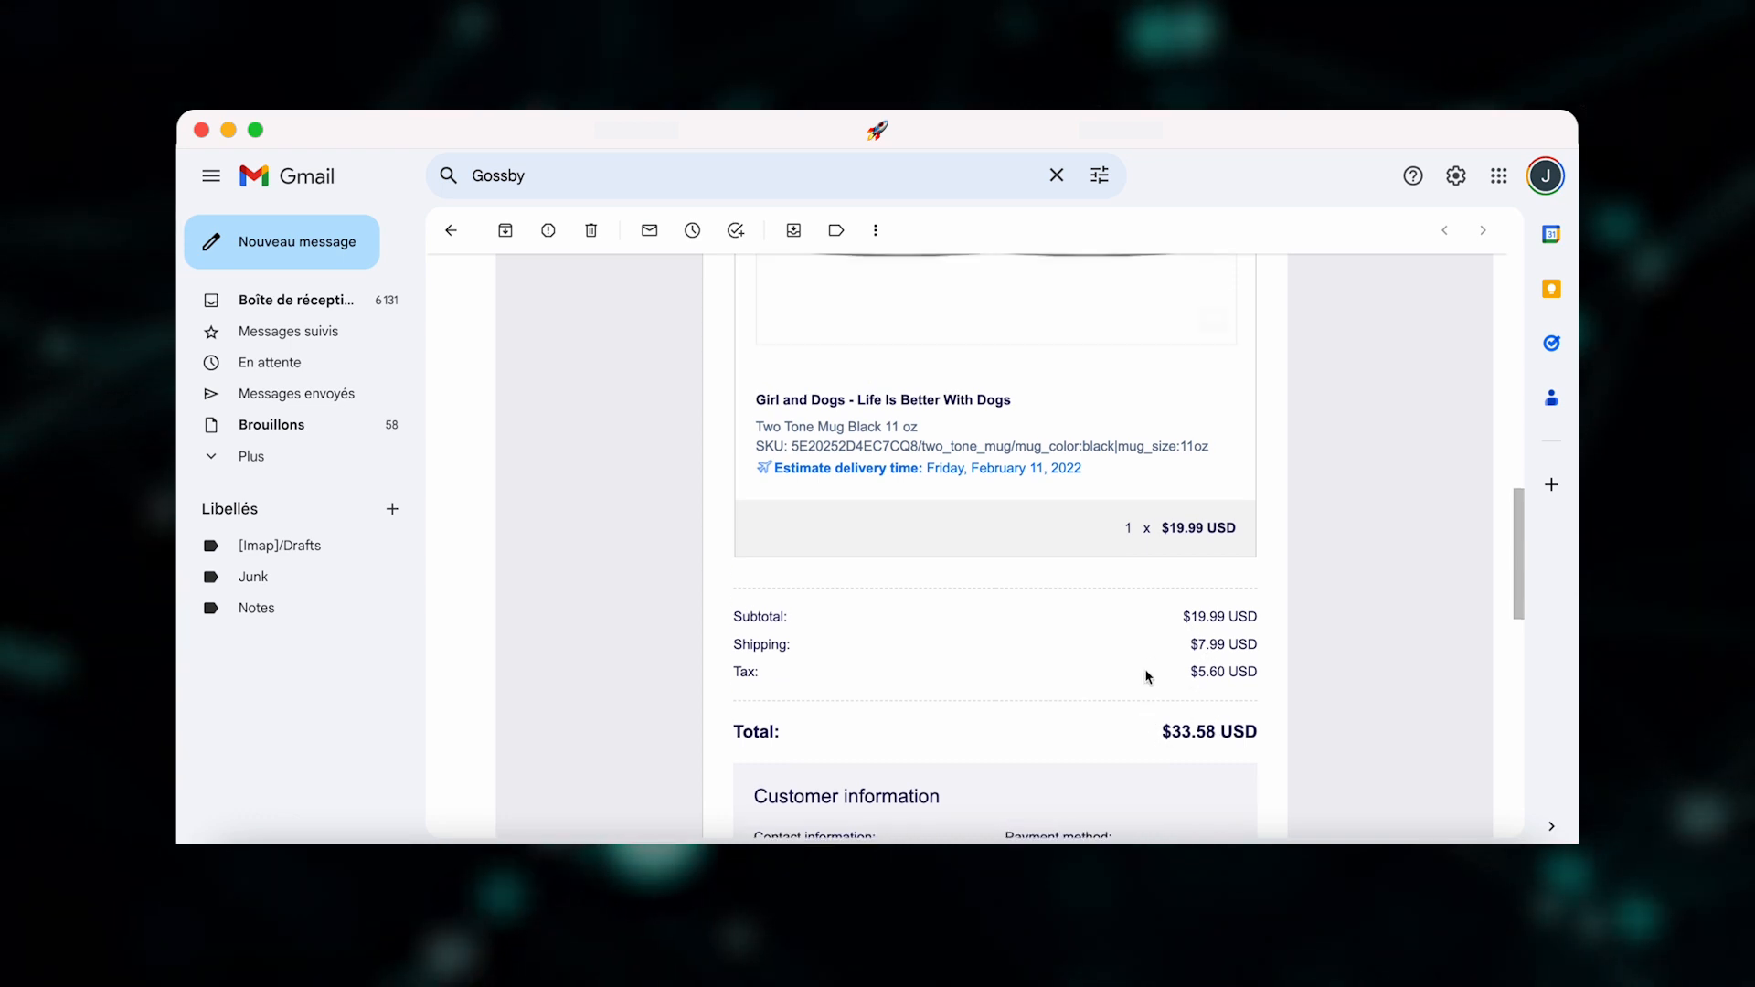
scroll(1149, 677, up, 3)
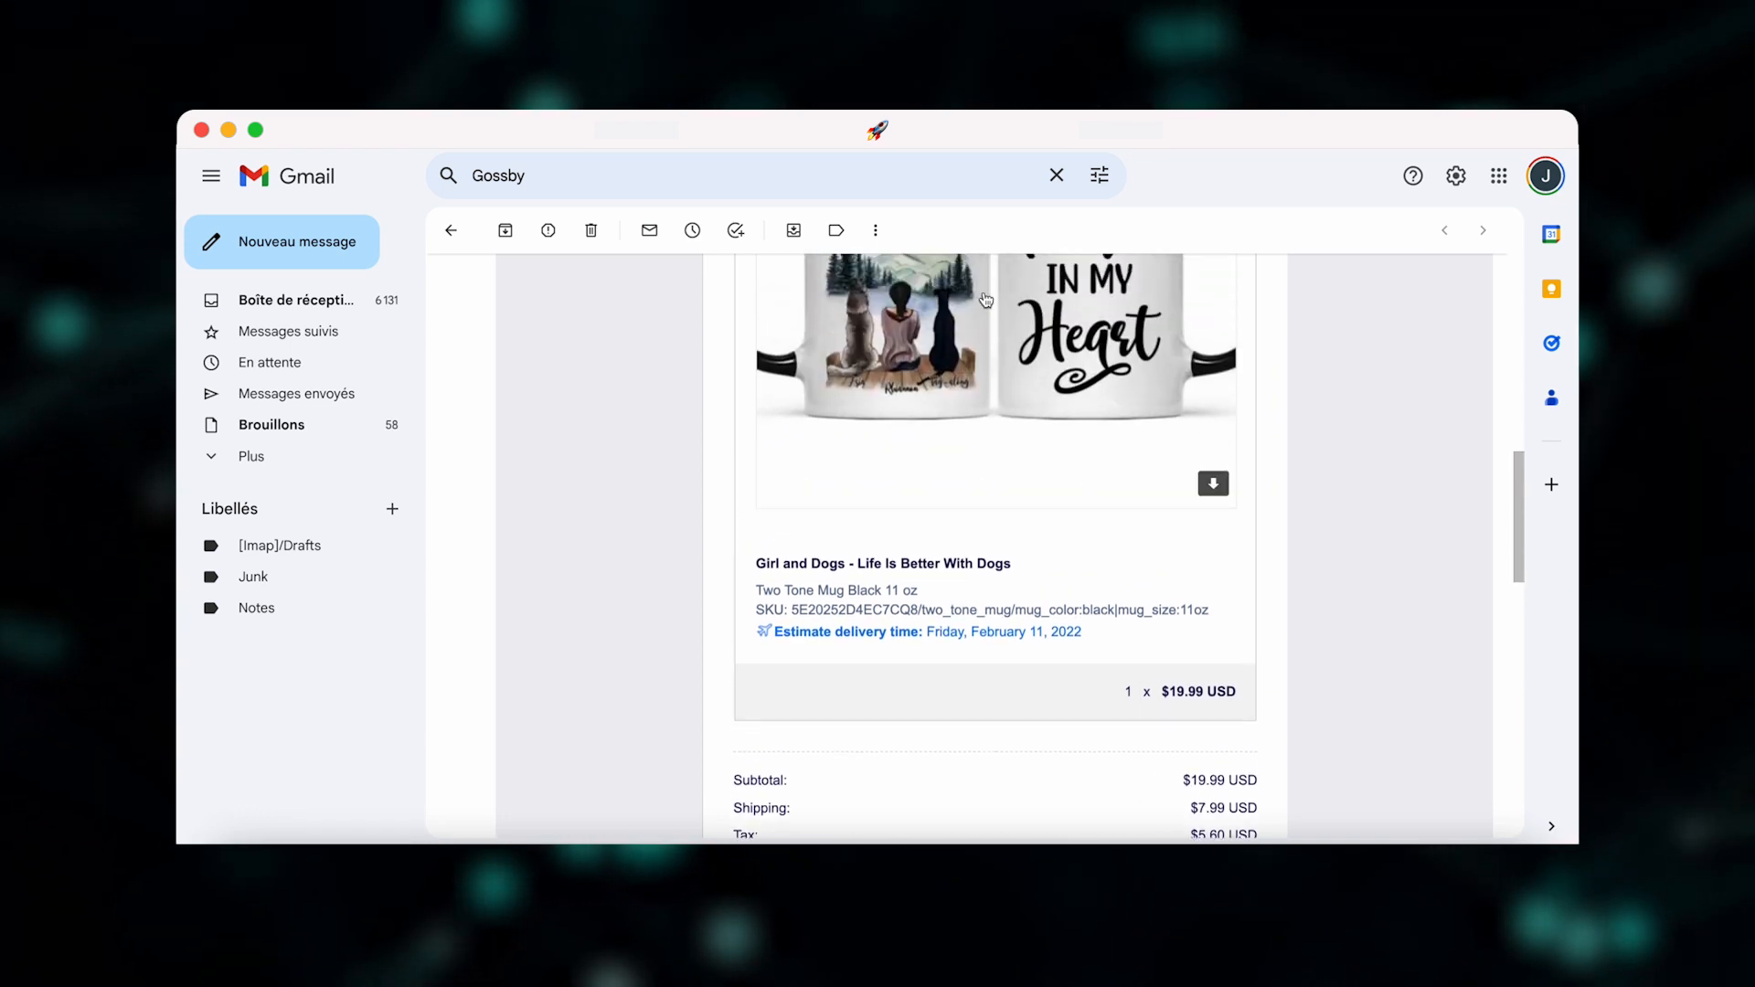
scroll(726, 304, up, 4)
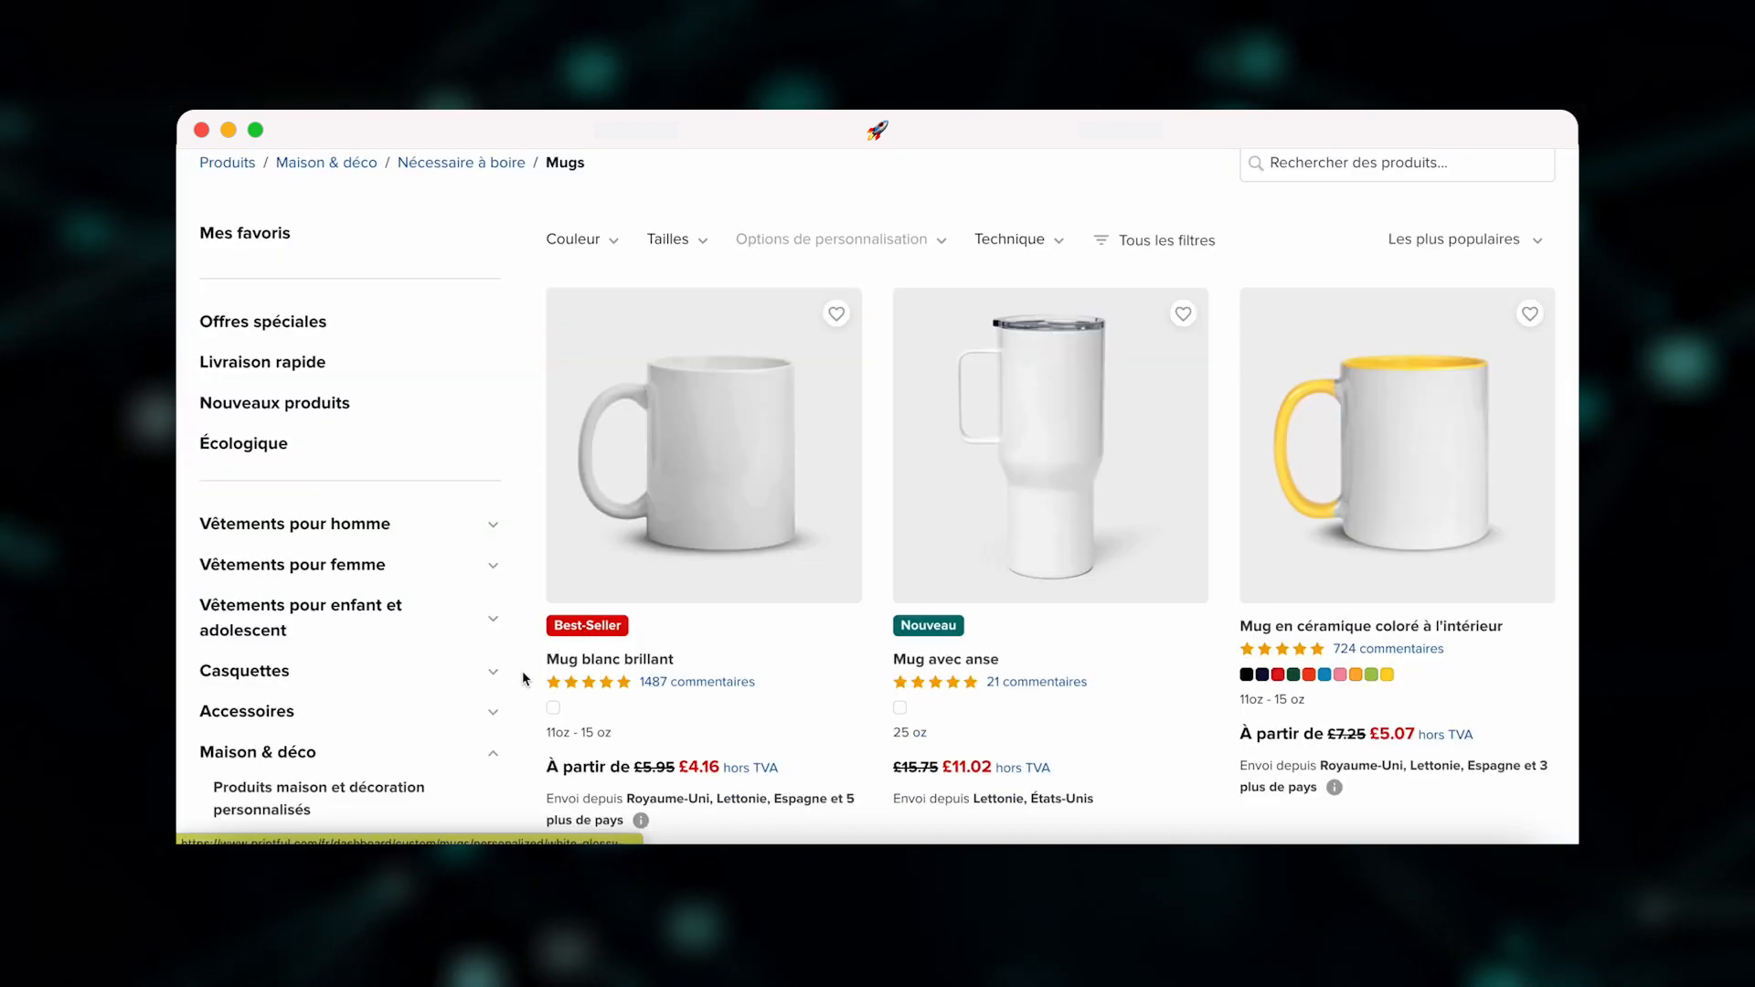
- Back in Printful, open the T-shirts category under Vêtements pour homme and choose the T-shirt classique homme | Gildan 5000
scroll(524, 678, down, 5)
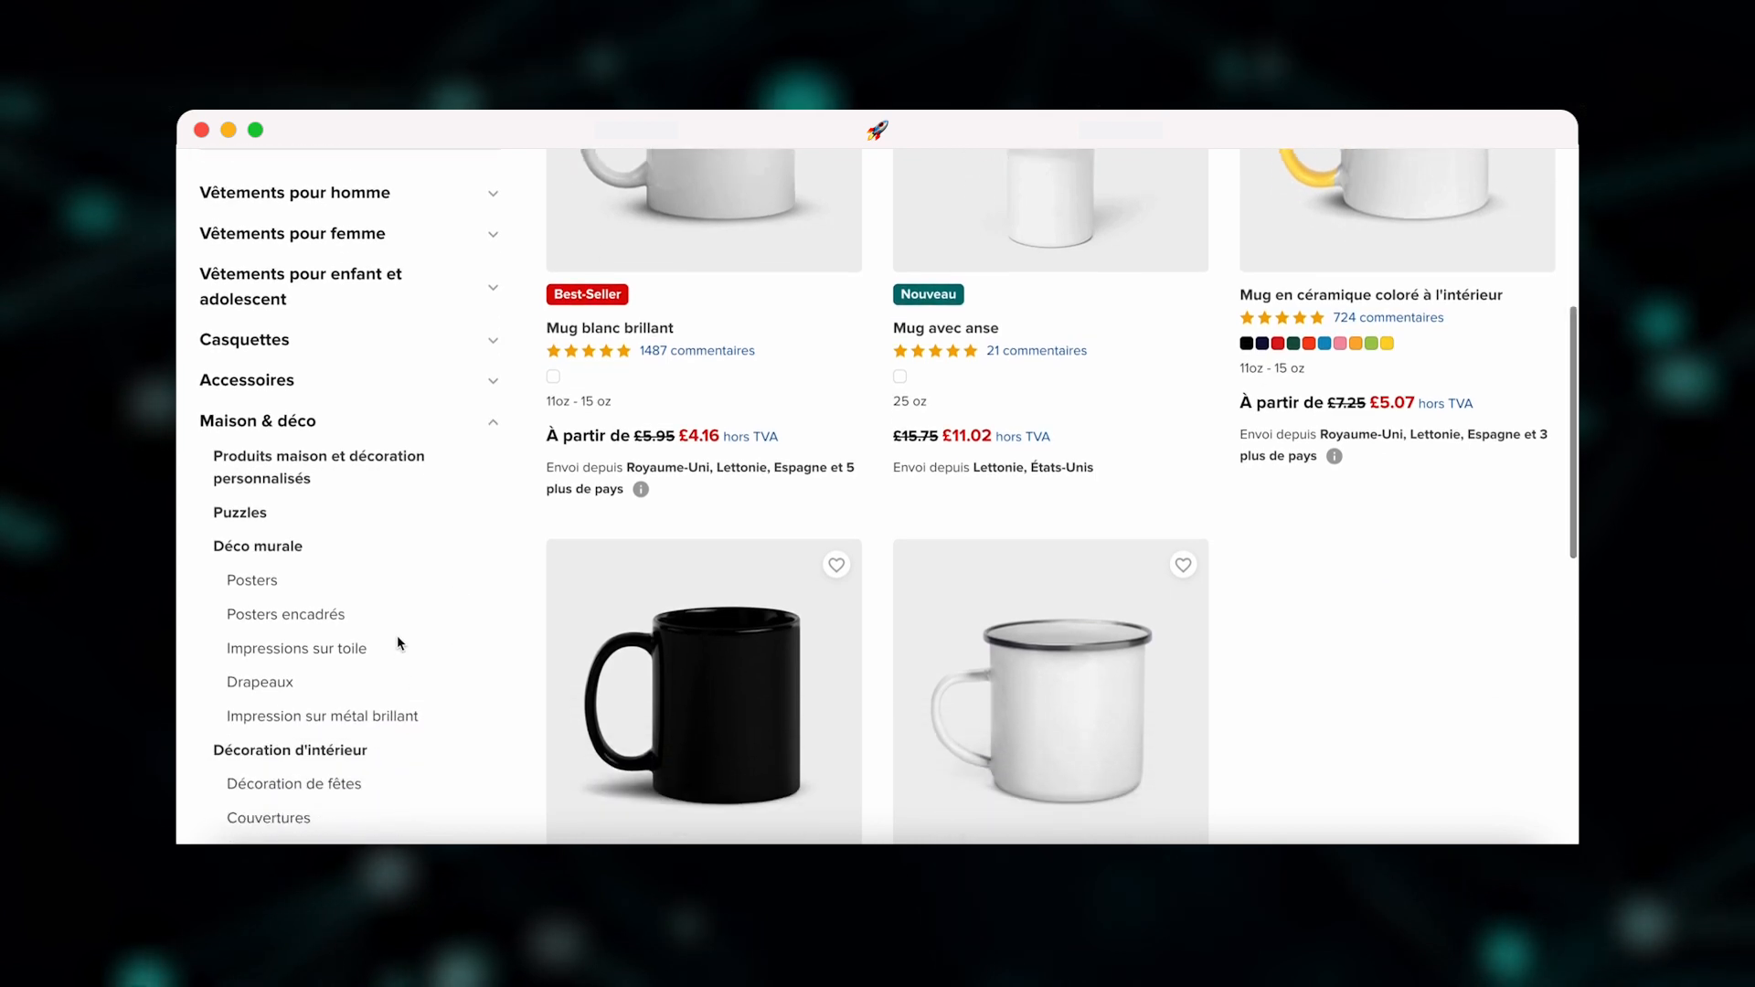
scroll(397, 640, down, 3)
scroll(397, 640, up, 5)
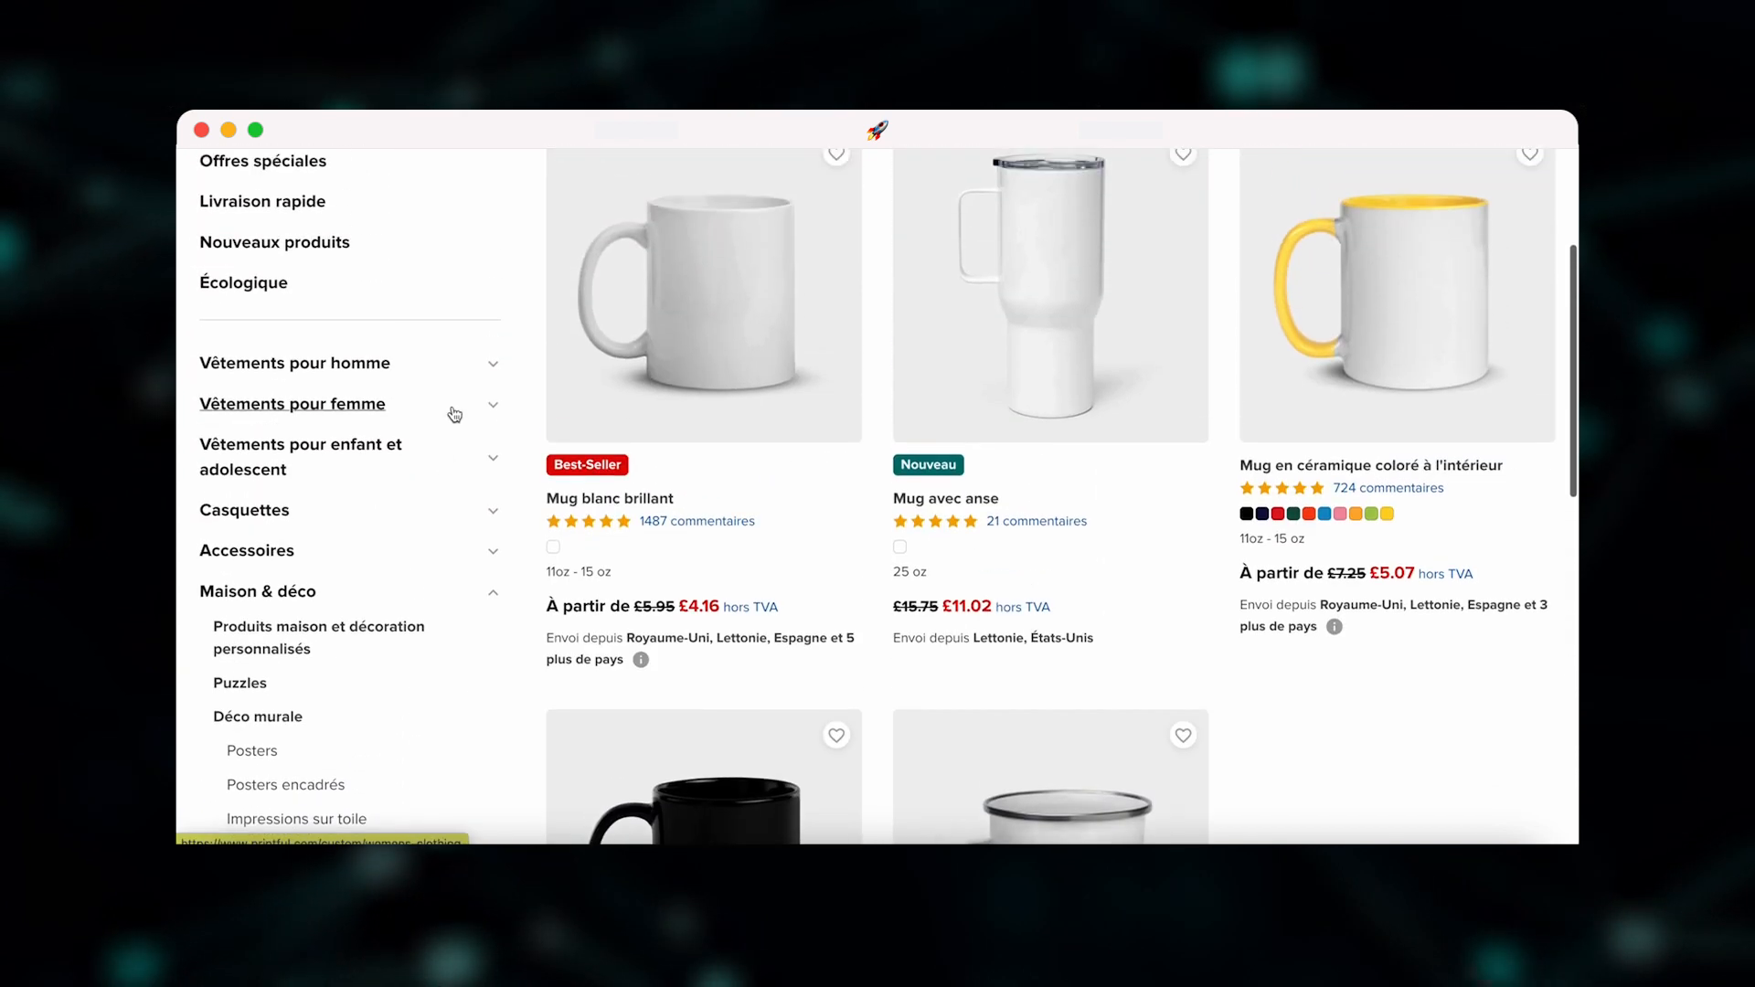
click(494, 375)
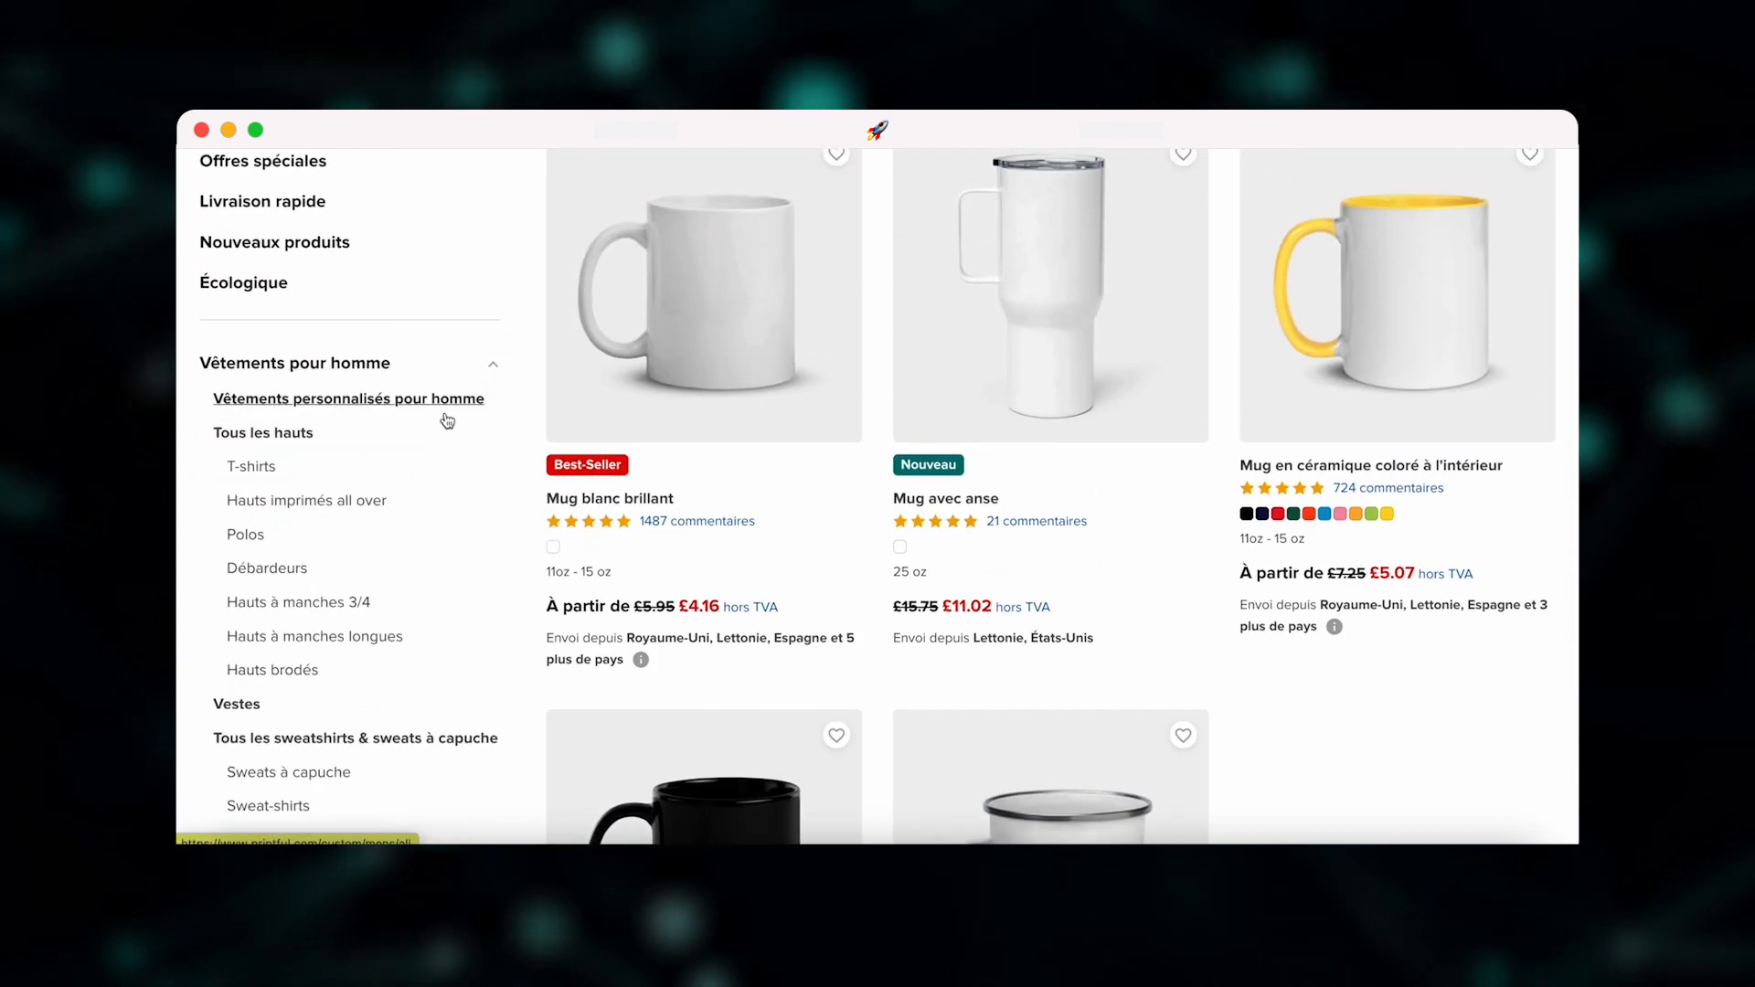
click(265, 470)
scroll(858, 319, up, 3)
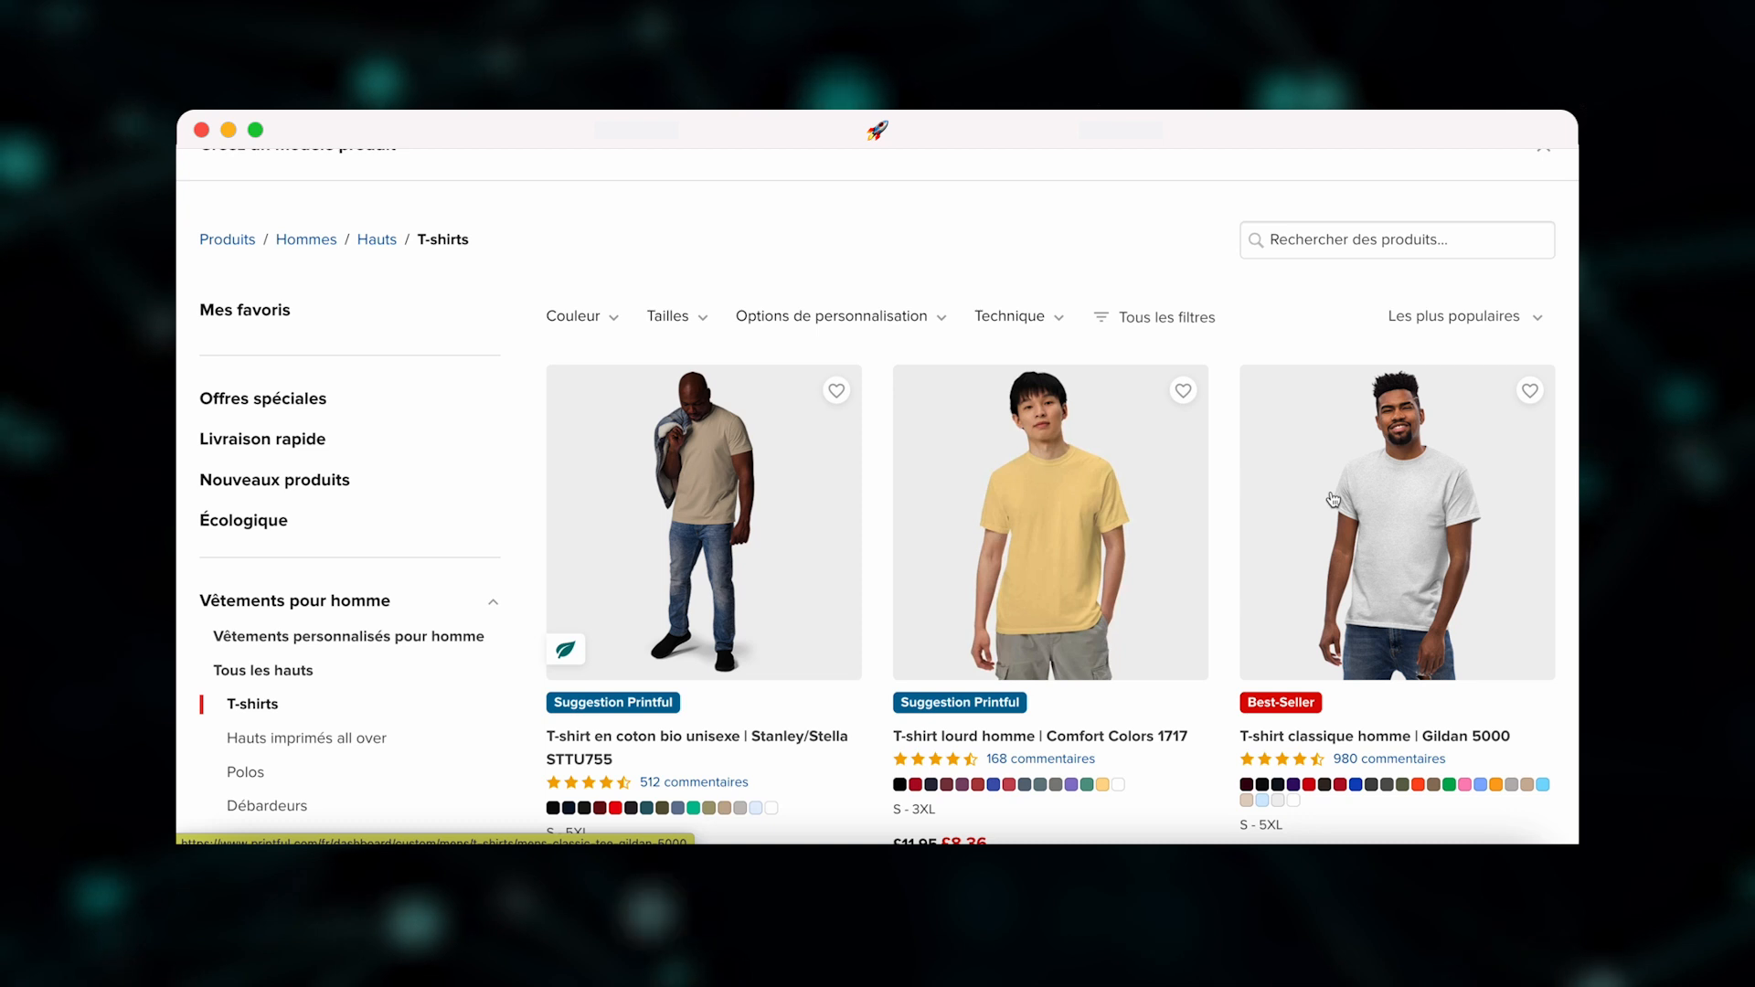
click(1333, 499)
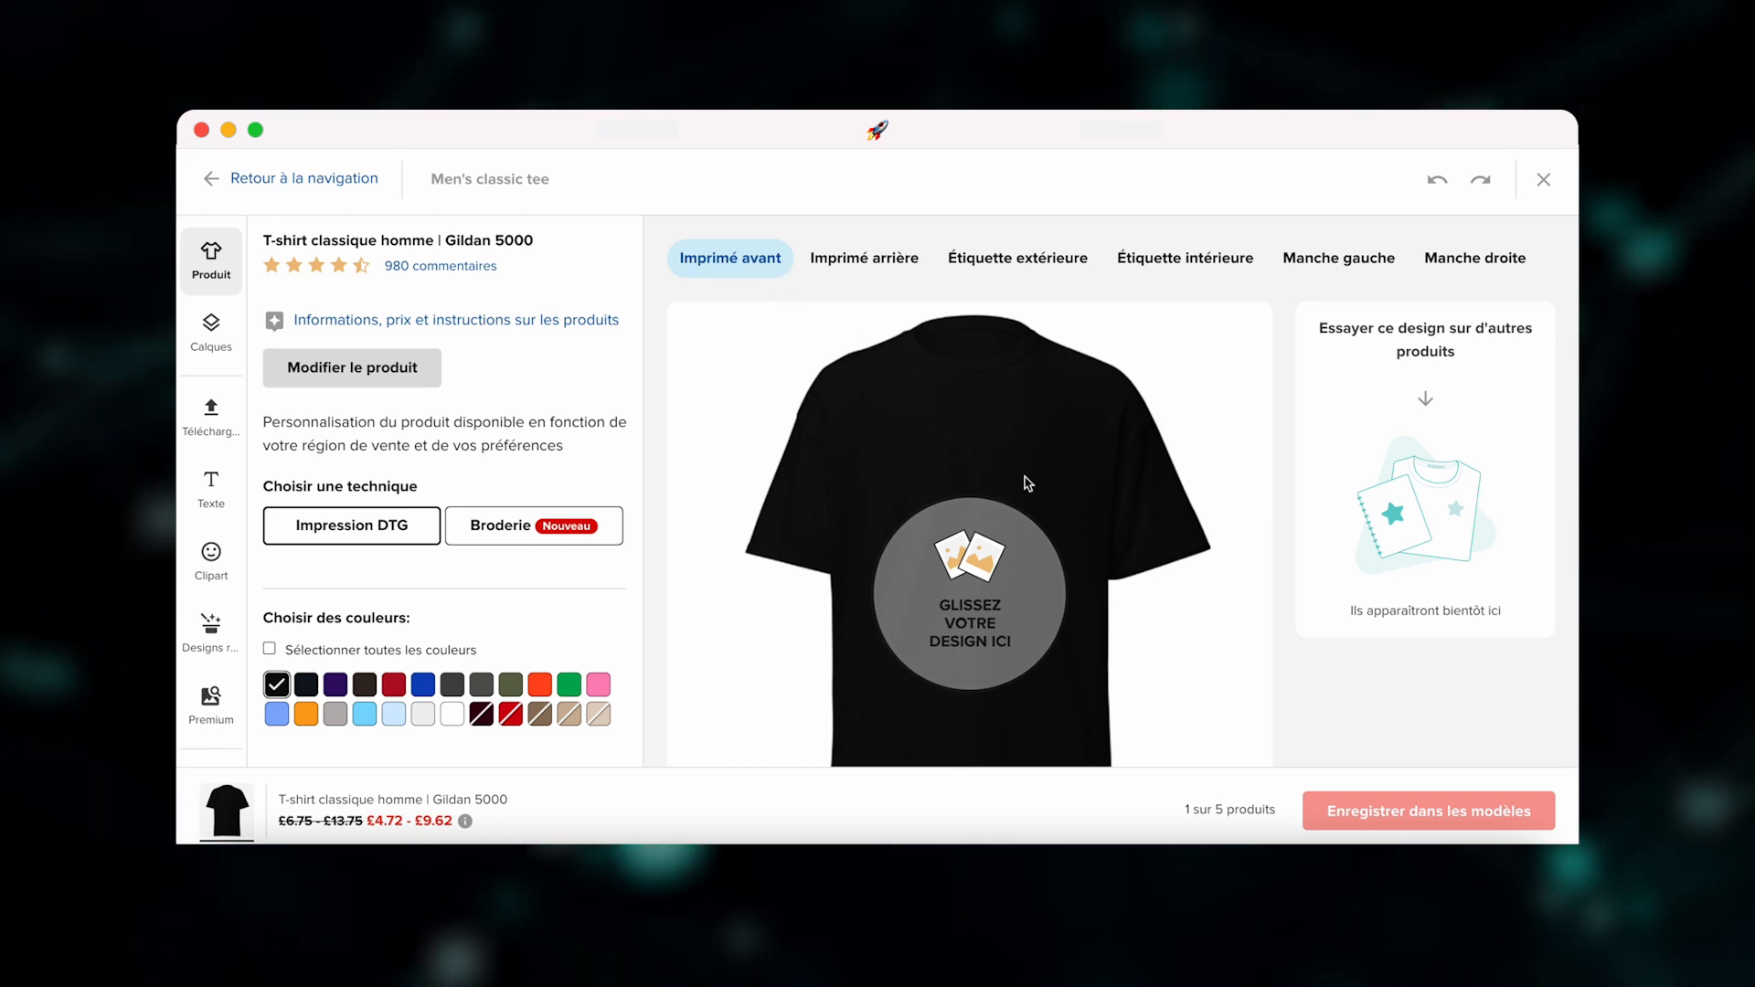
- Inspect the T-shirt's back, outside label, inside label and both sleeve print areas, ending on the front print
click(867, 258)
click(1018, 258)
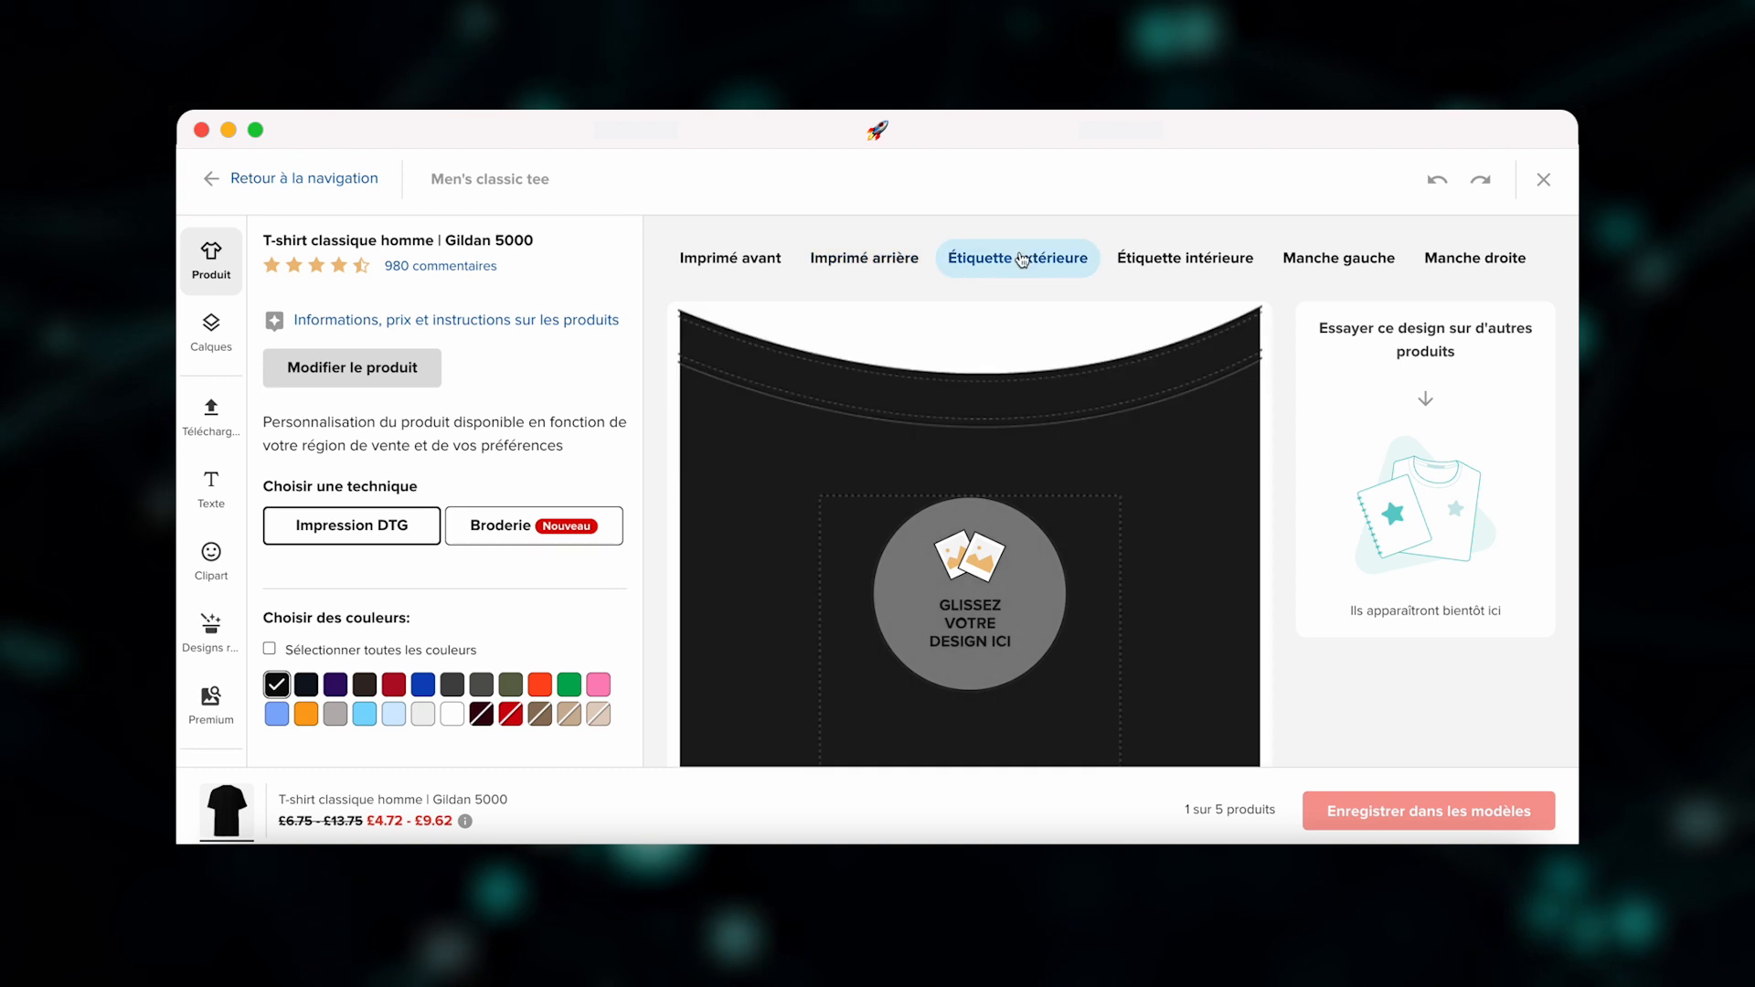
click(1170, 260)
click(1309, 265)
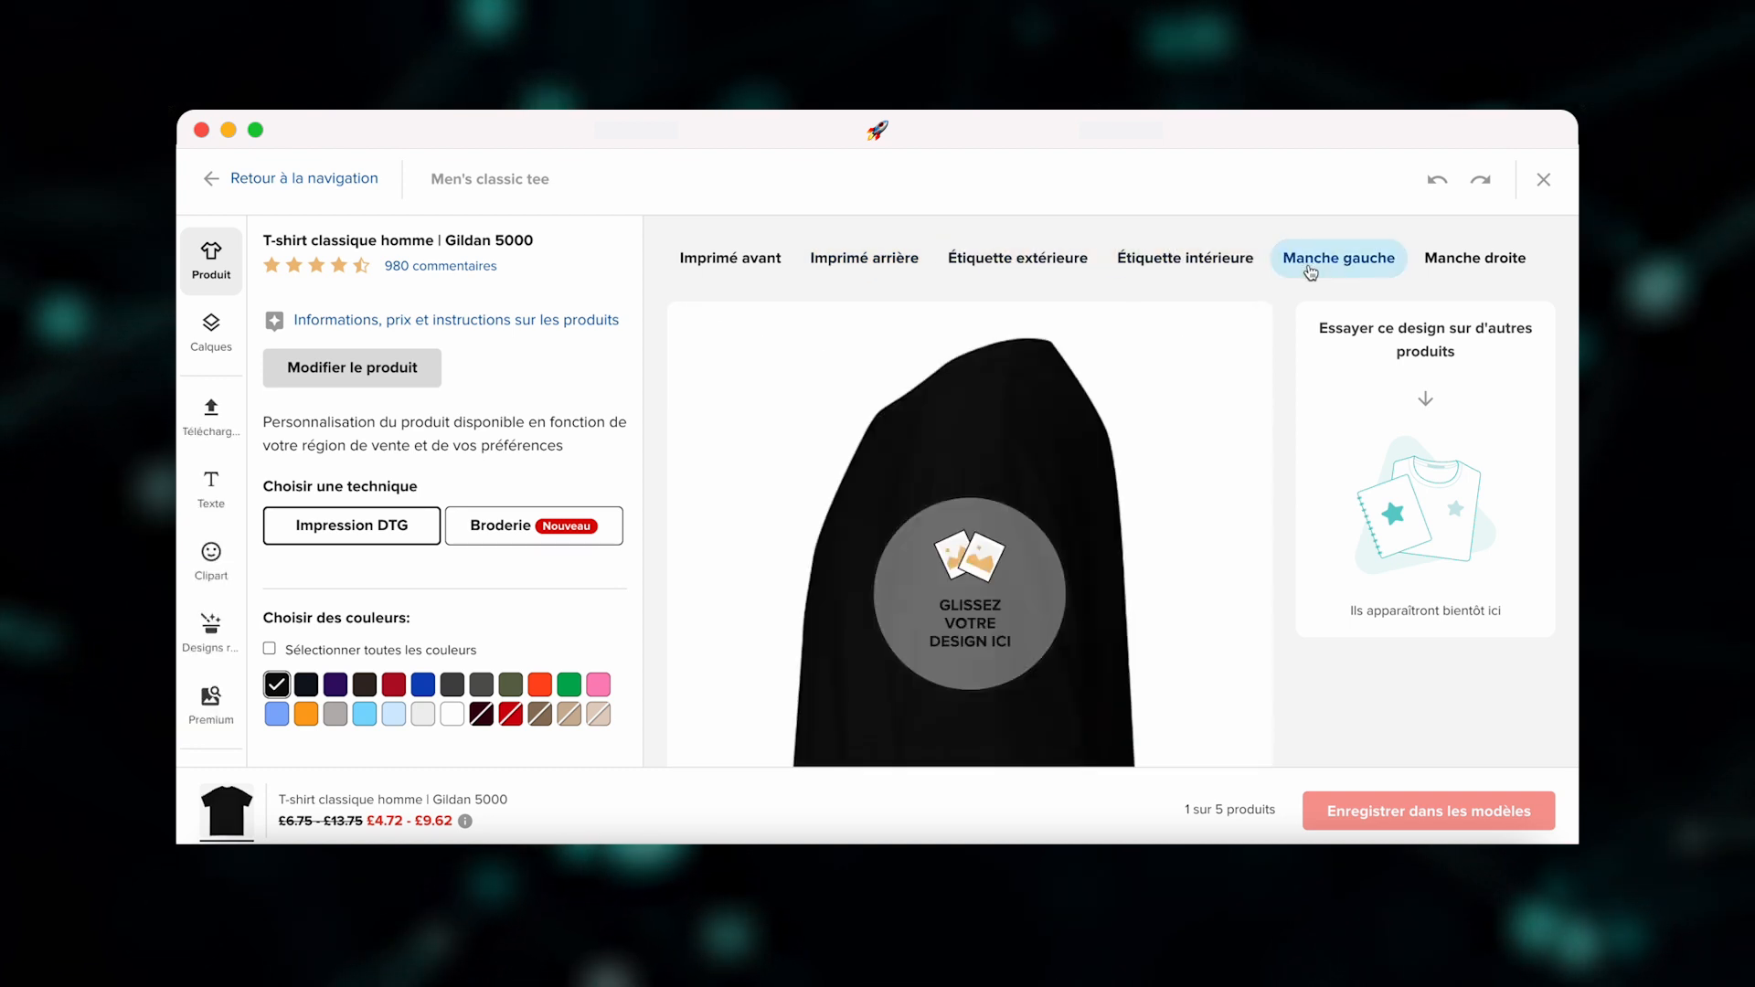
click(1474, 259)
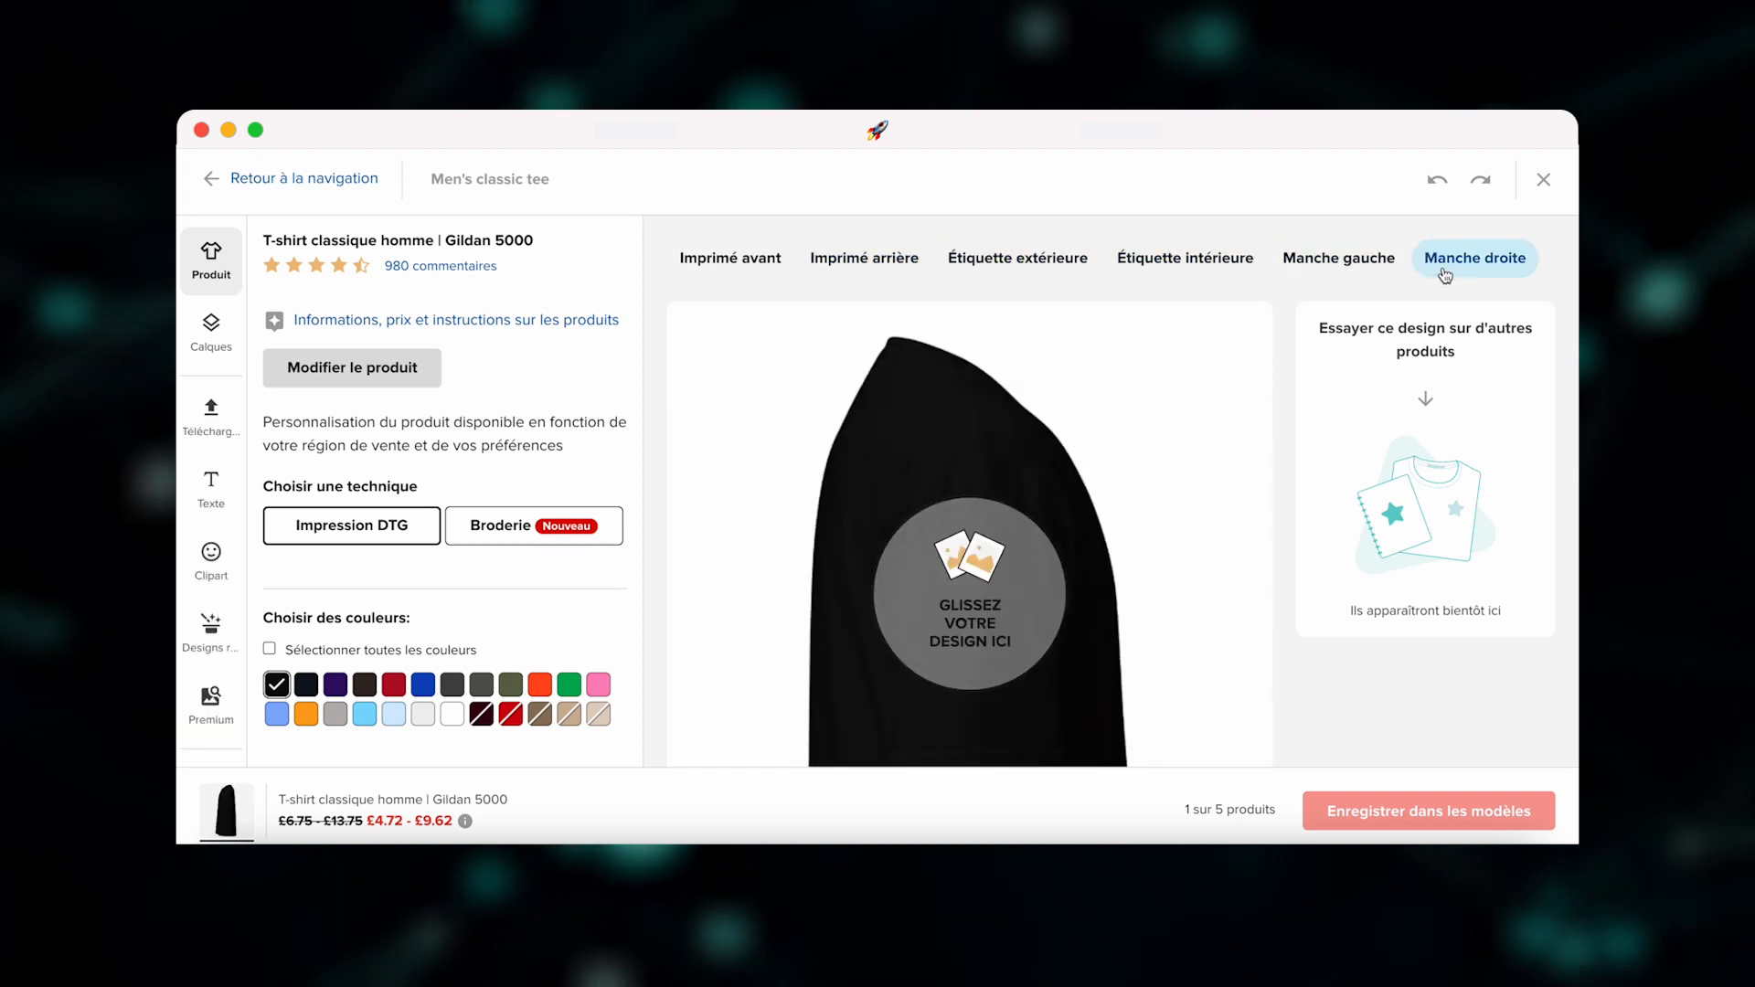
click(768, 266)
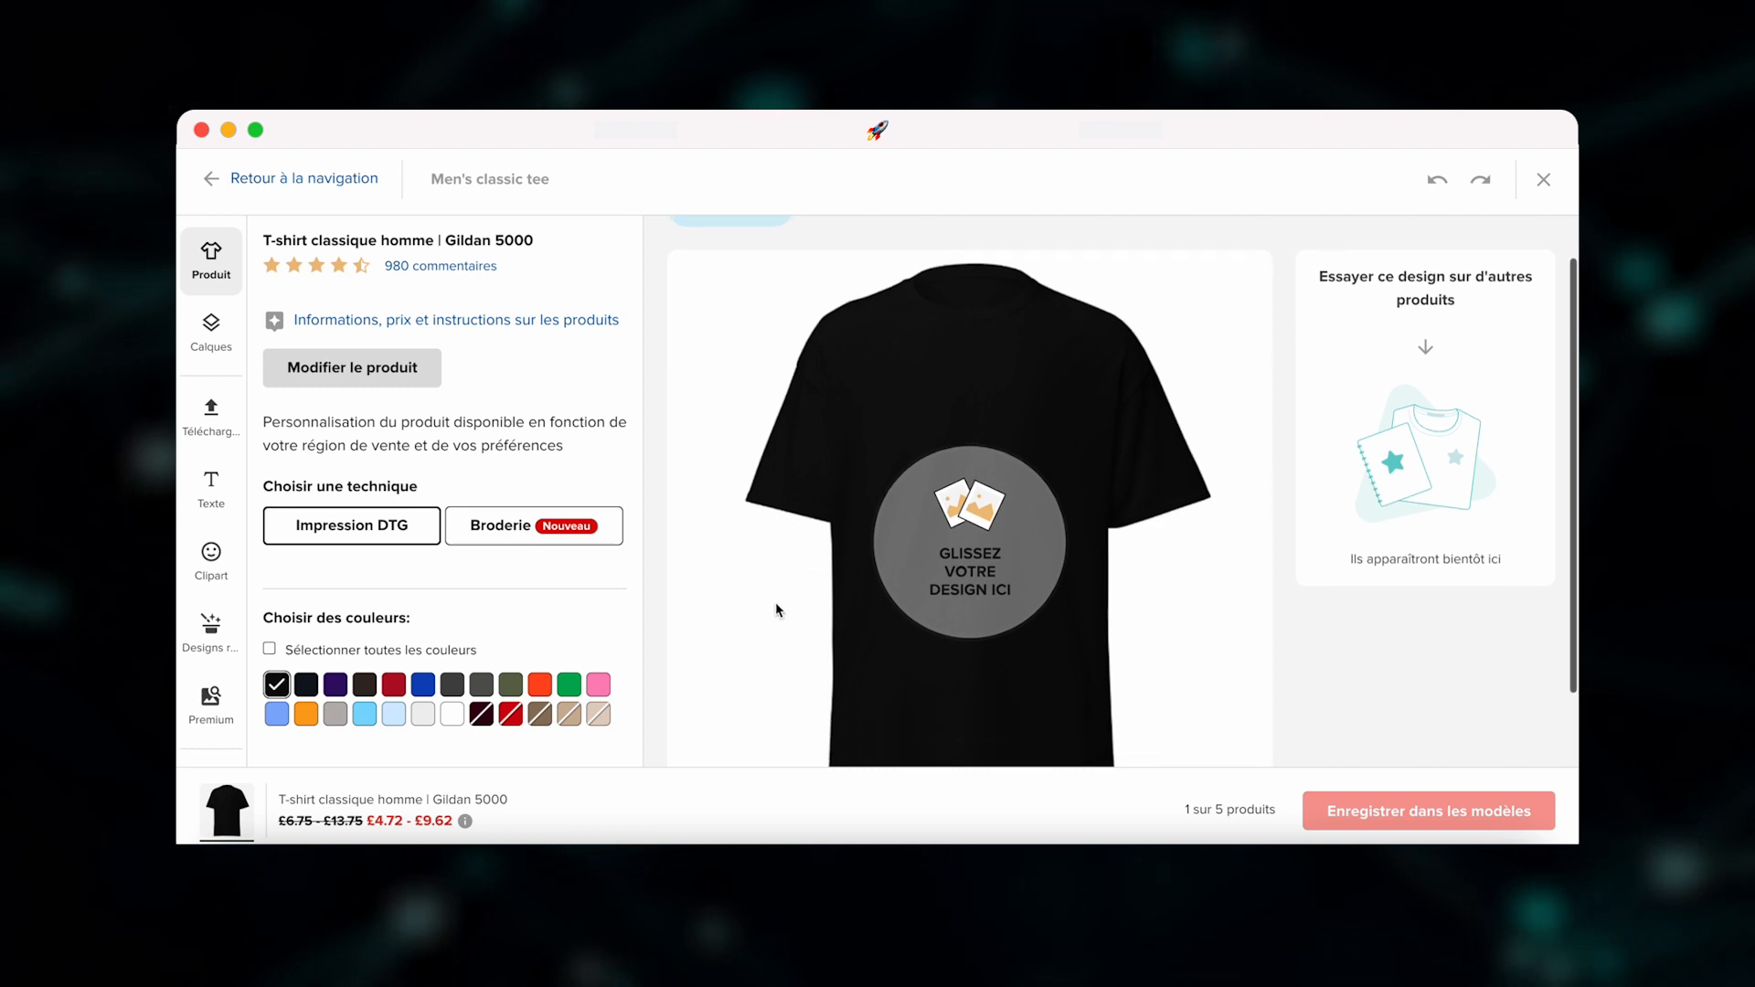
- Add the eleven unselected colours in the first row to the T-shirt, from Navy through Dark Heather and Orange to Azalea
scroll(525, 500, down, 1)
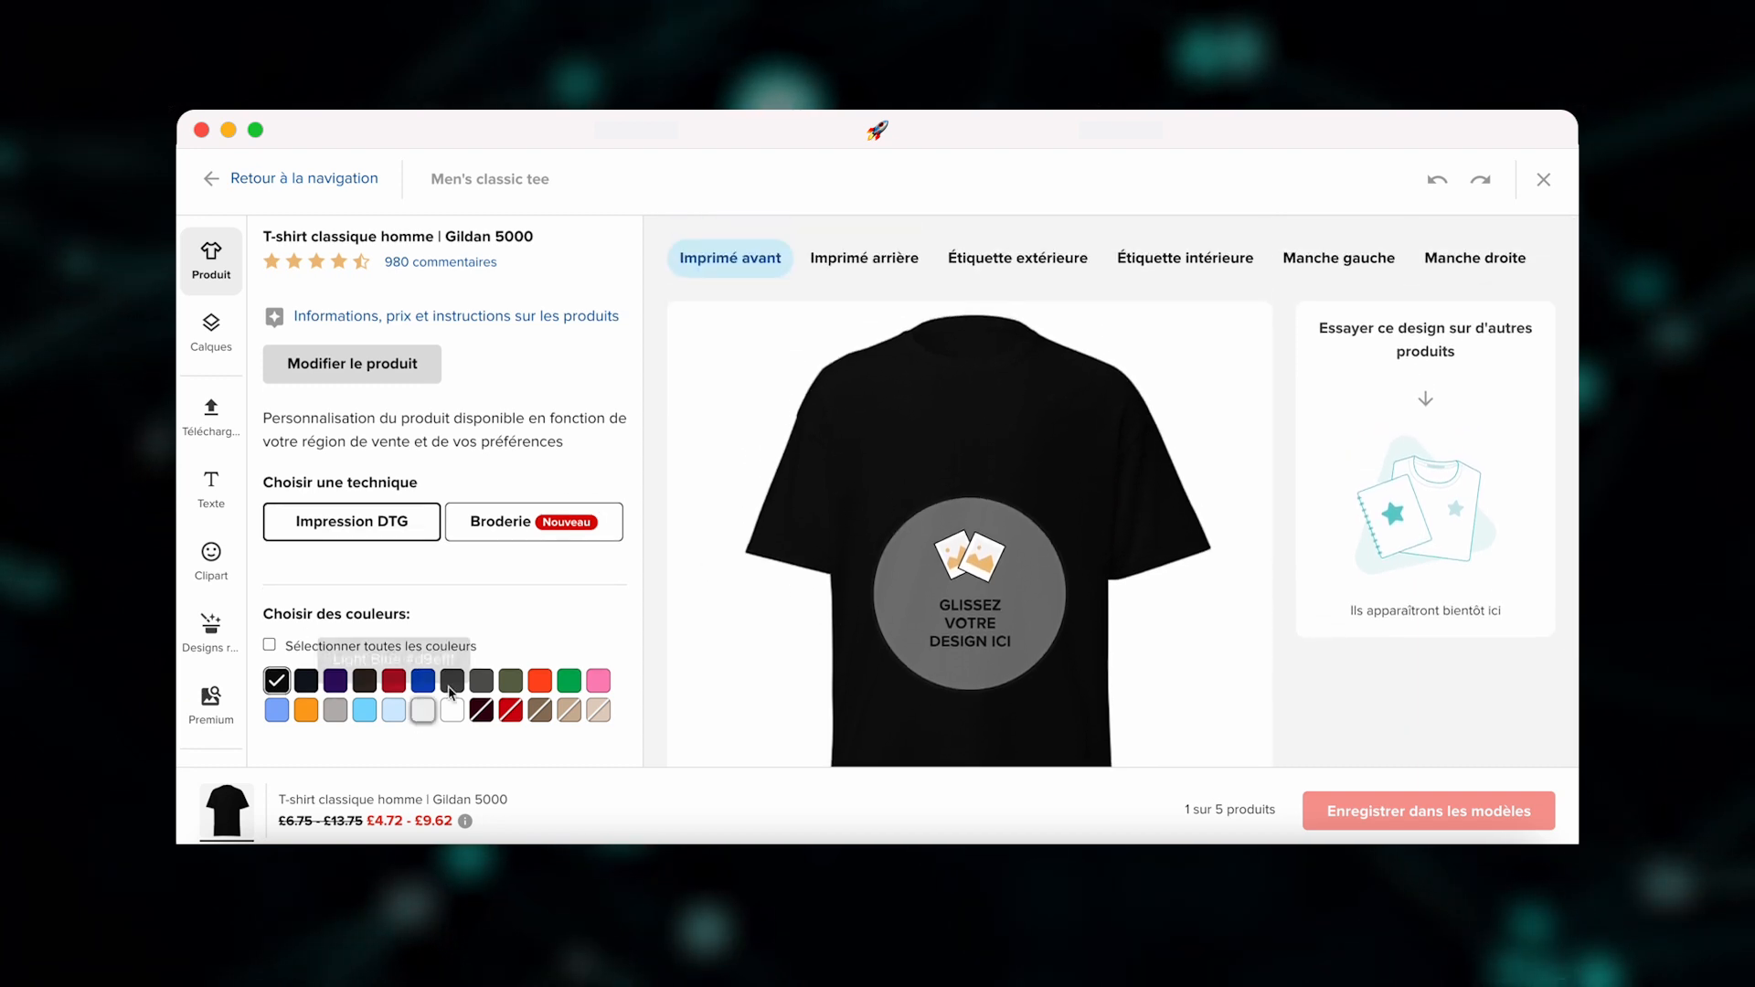
click(306, 680)
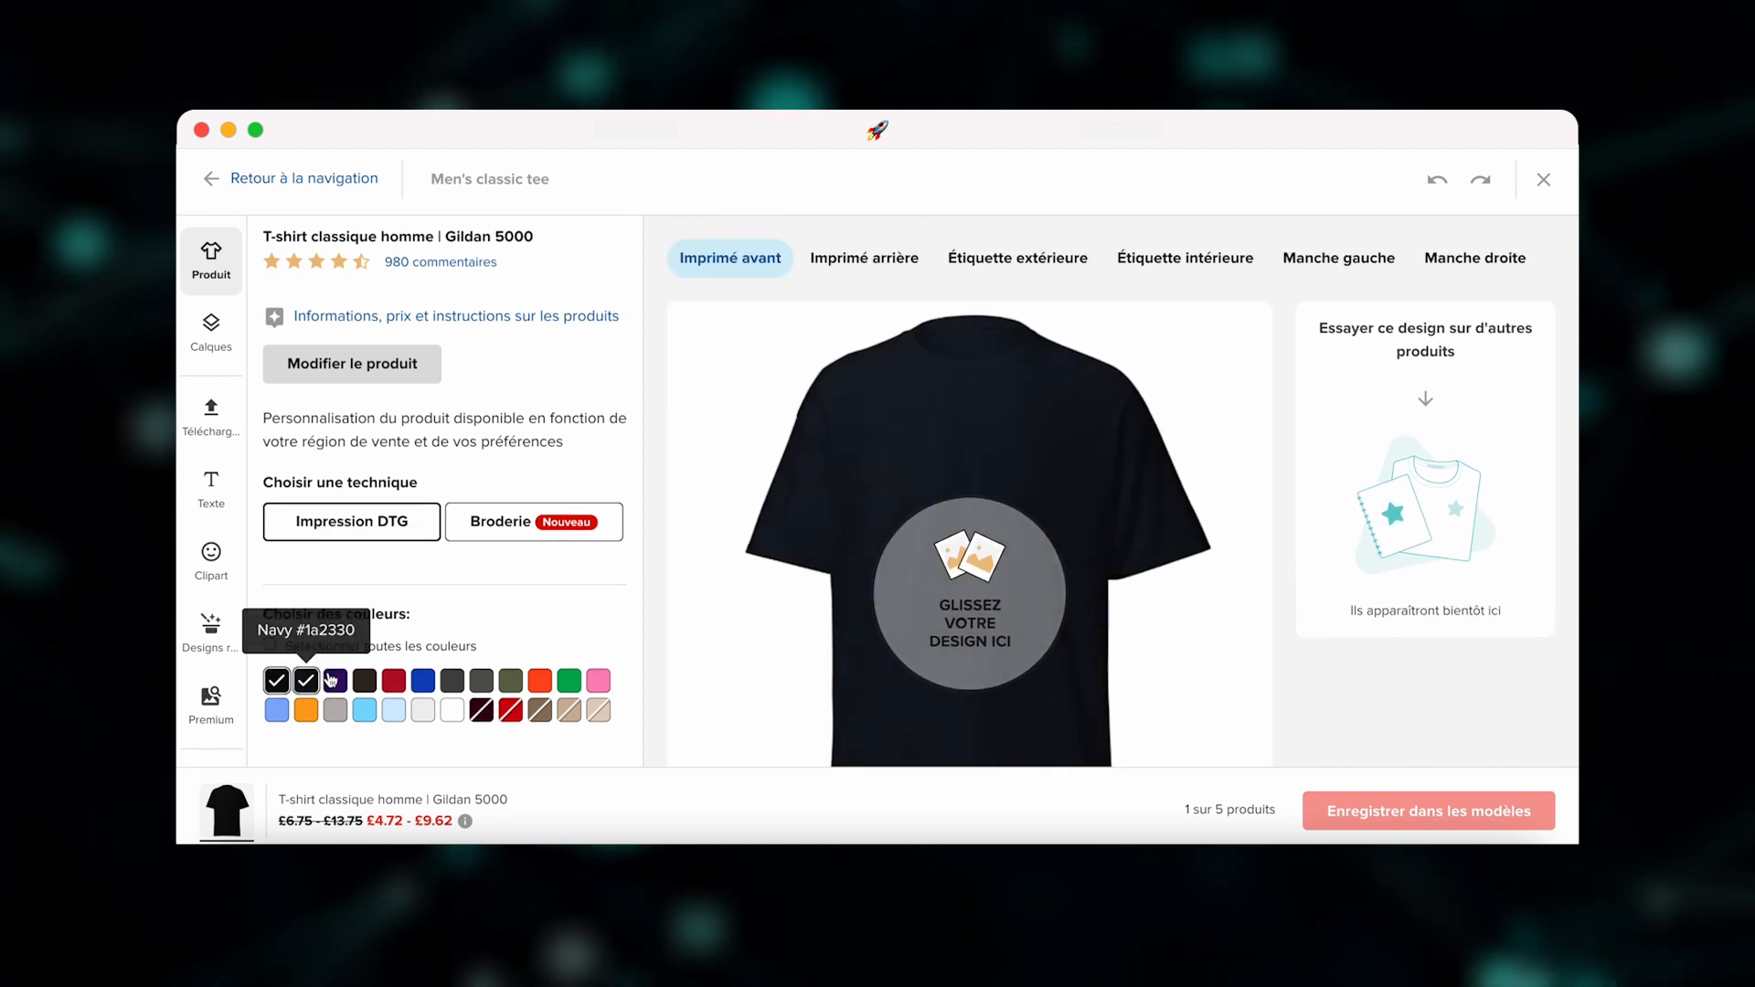
click(335, 680)
click(365, 681)
click(394, 680)
click(423, 681)
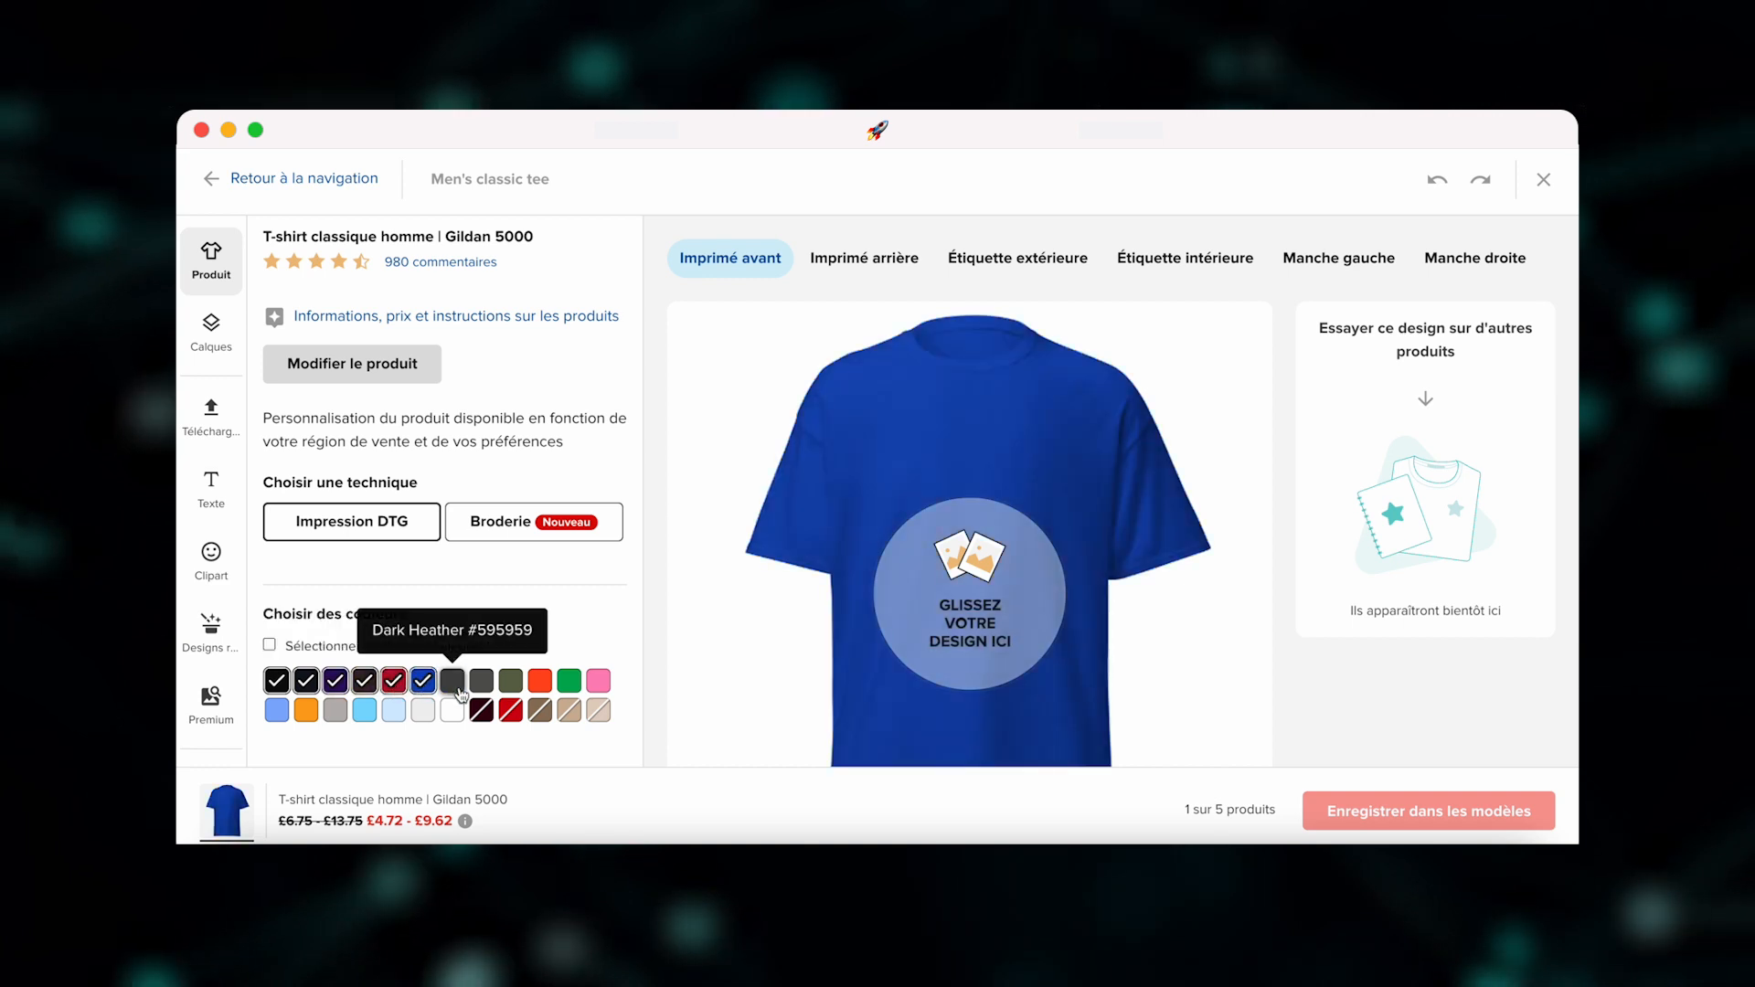
click(453, 682)
click(487, 687)
click(511, 681)
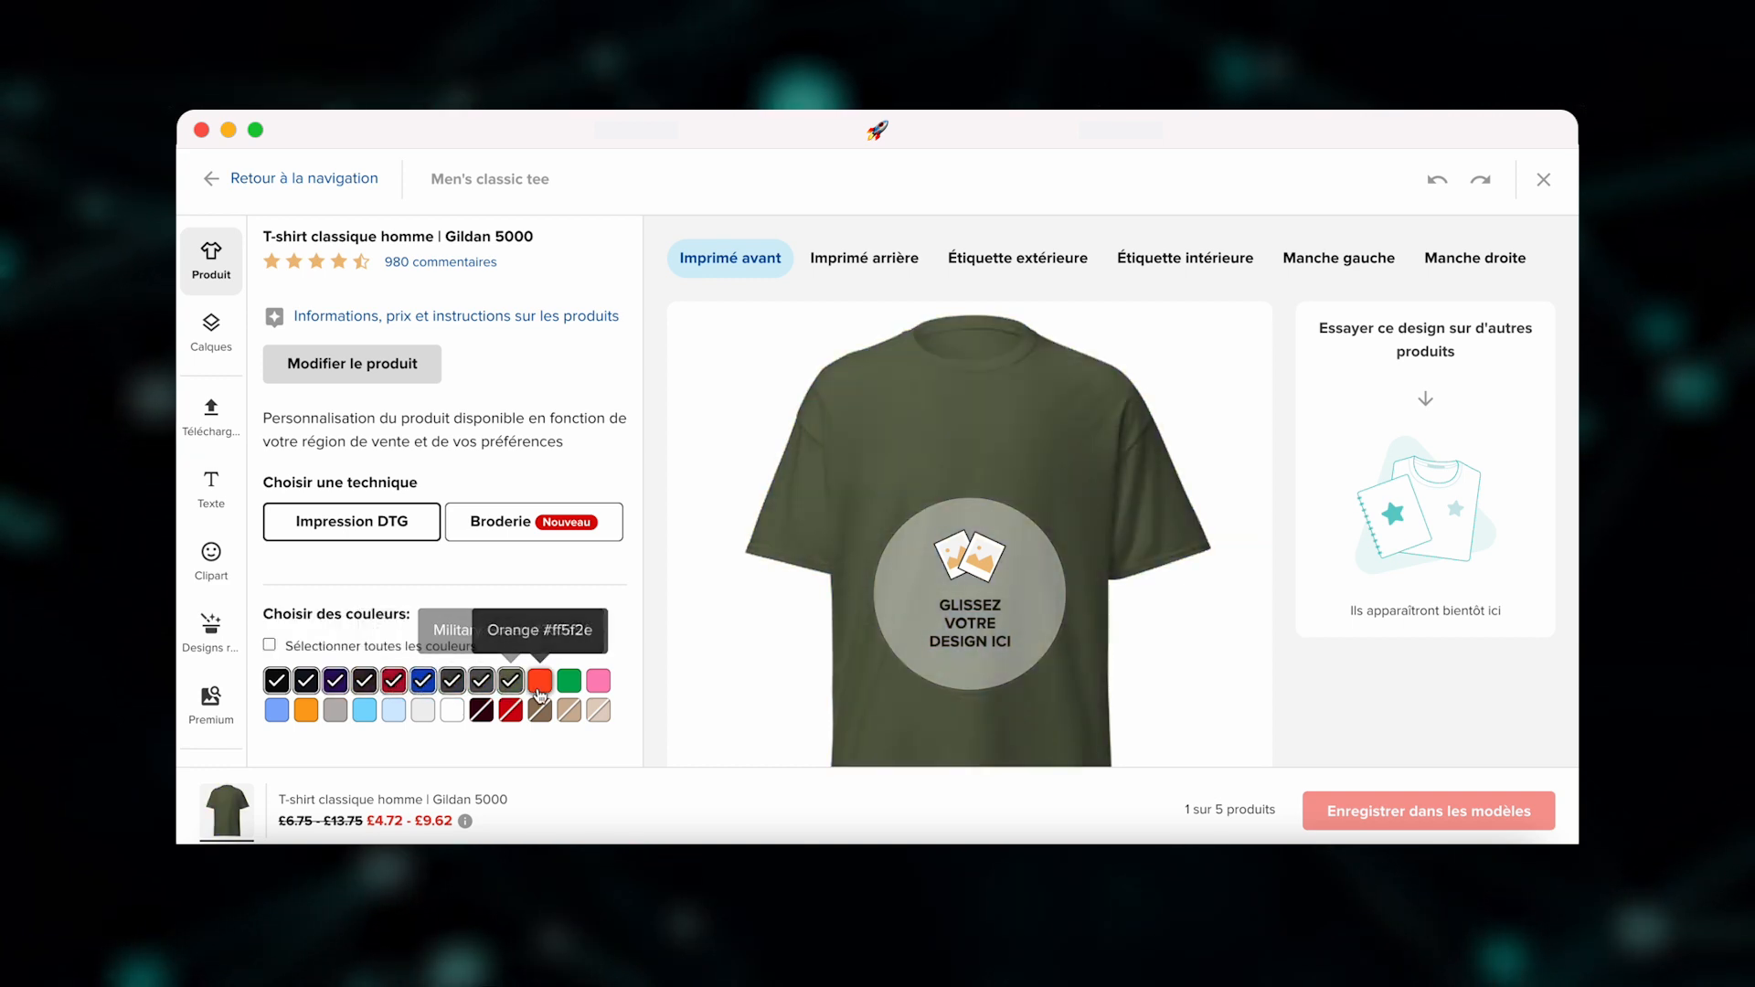
click(540, 681)
click(570, 681)
click(609, 690)
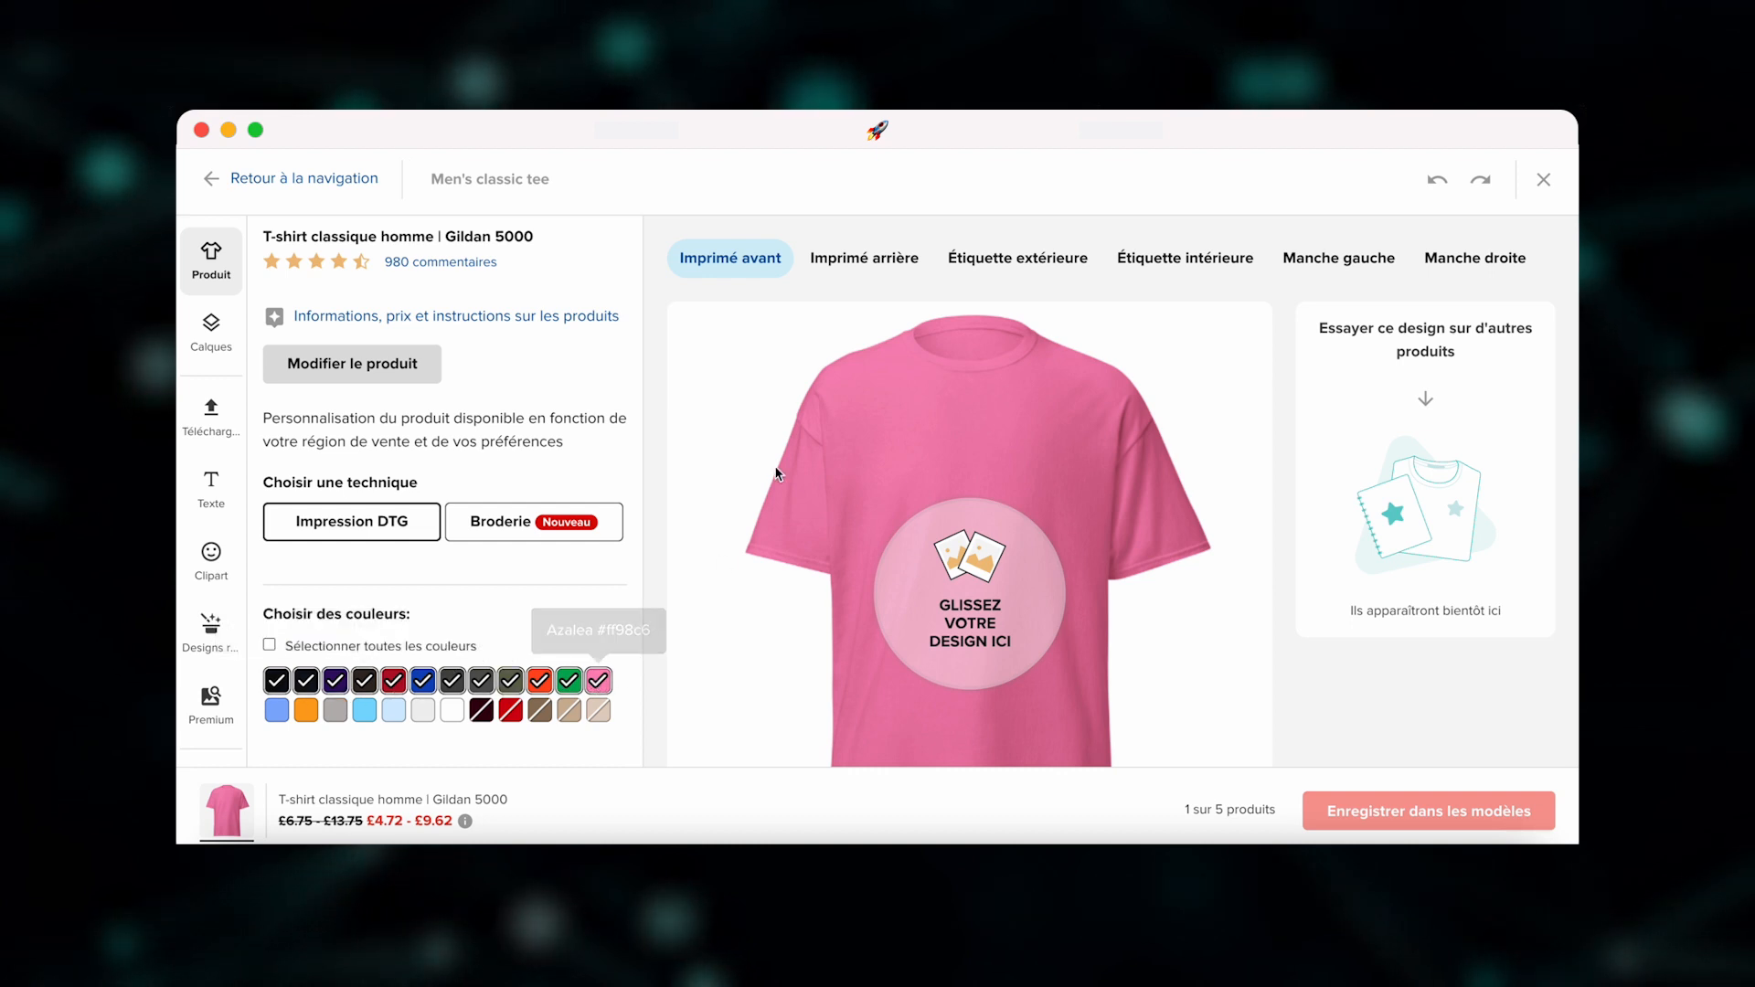
- Open the store's file library for the T-shirt's front print area
scroll(877, 420, down, 1)
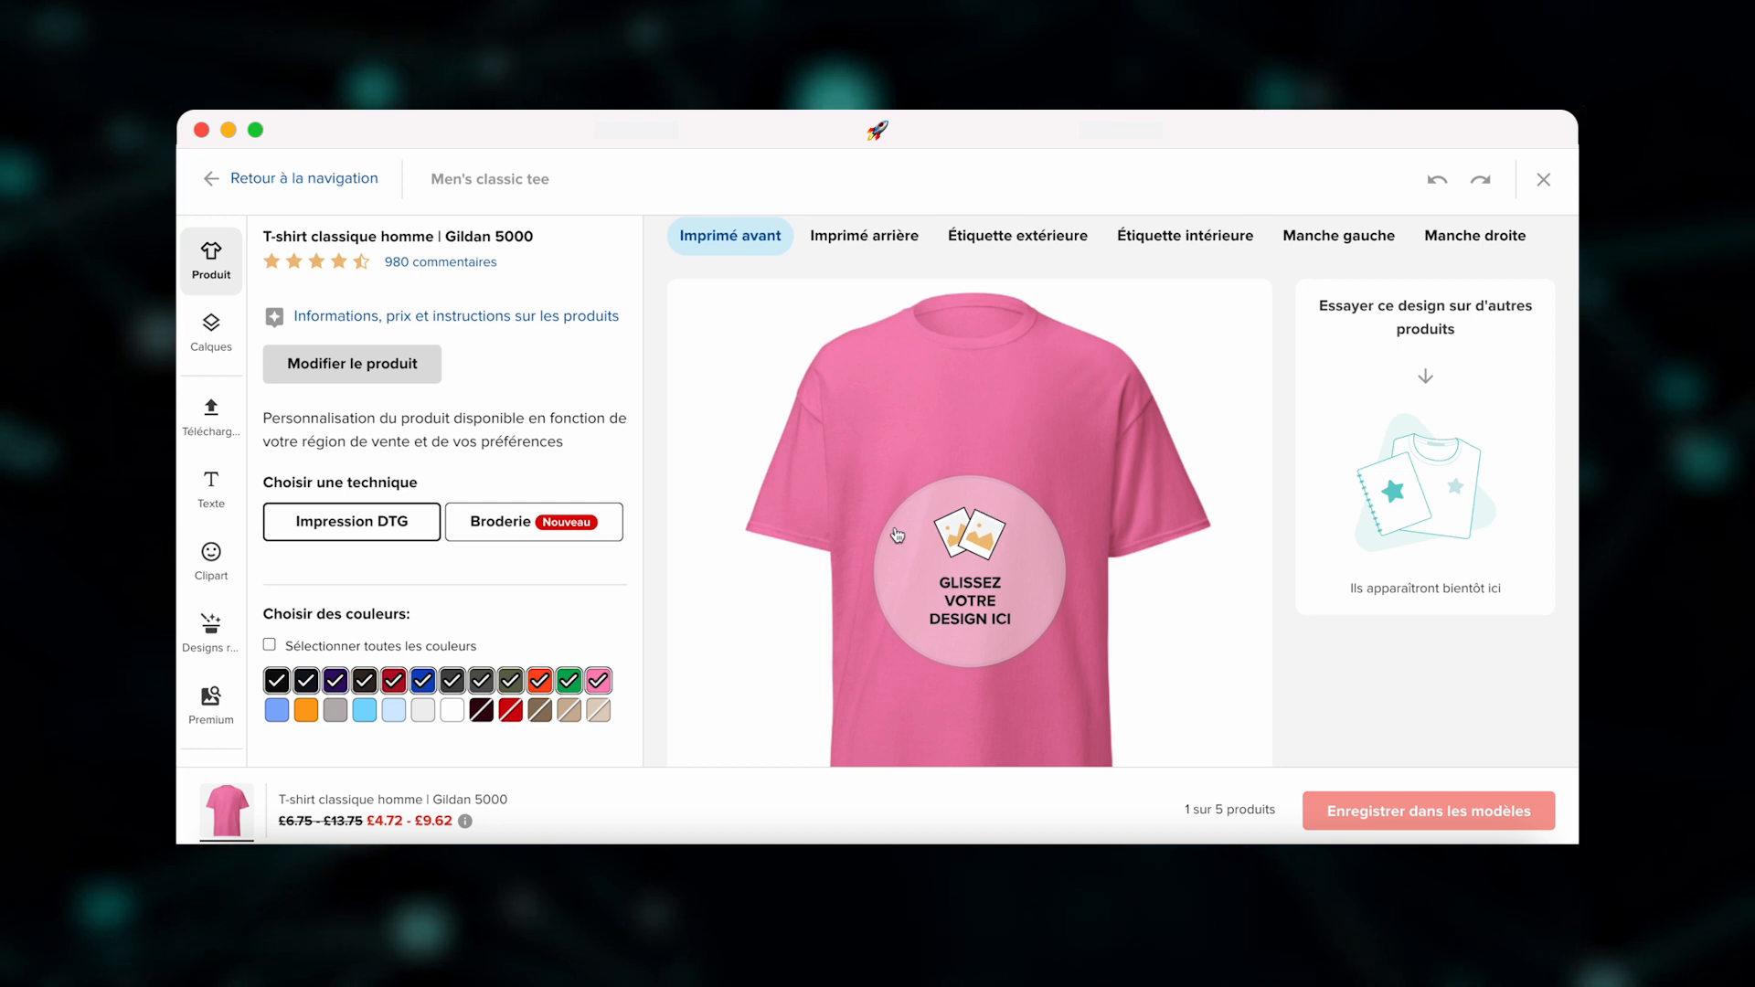
click(969, 585)
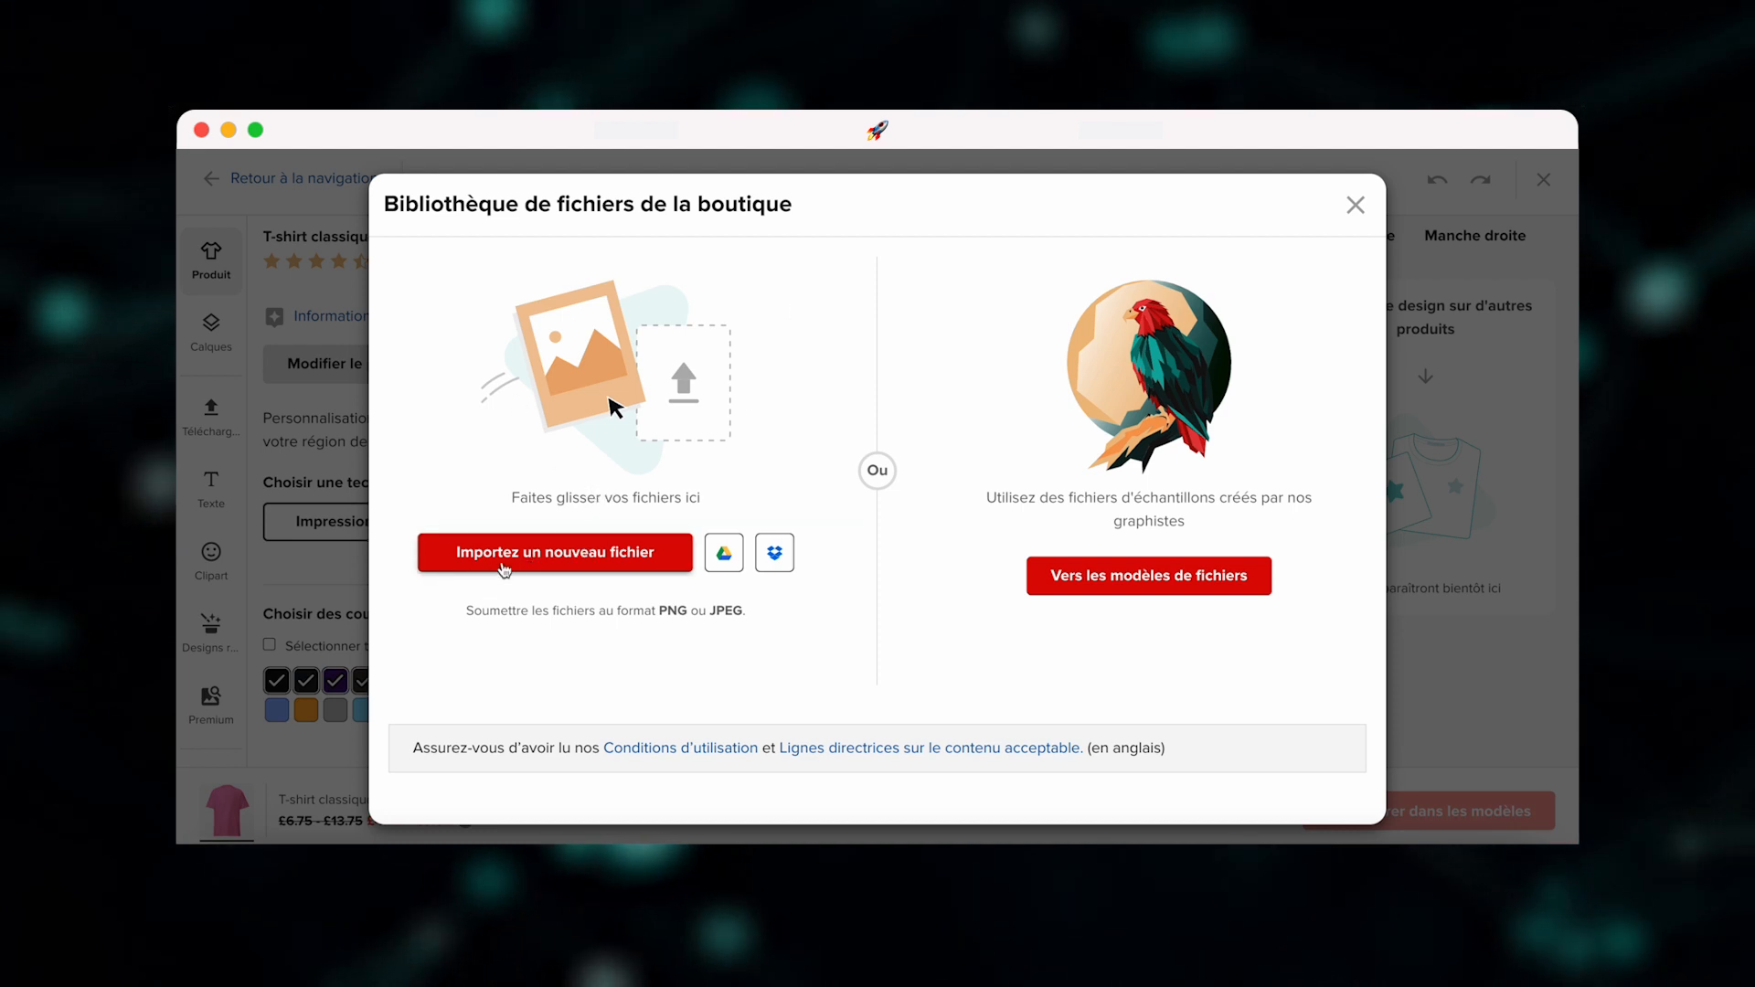
click(610, 553)
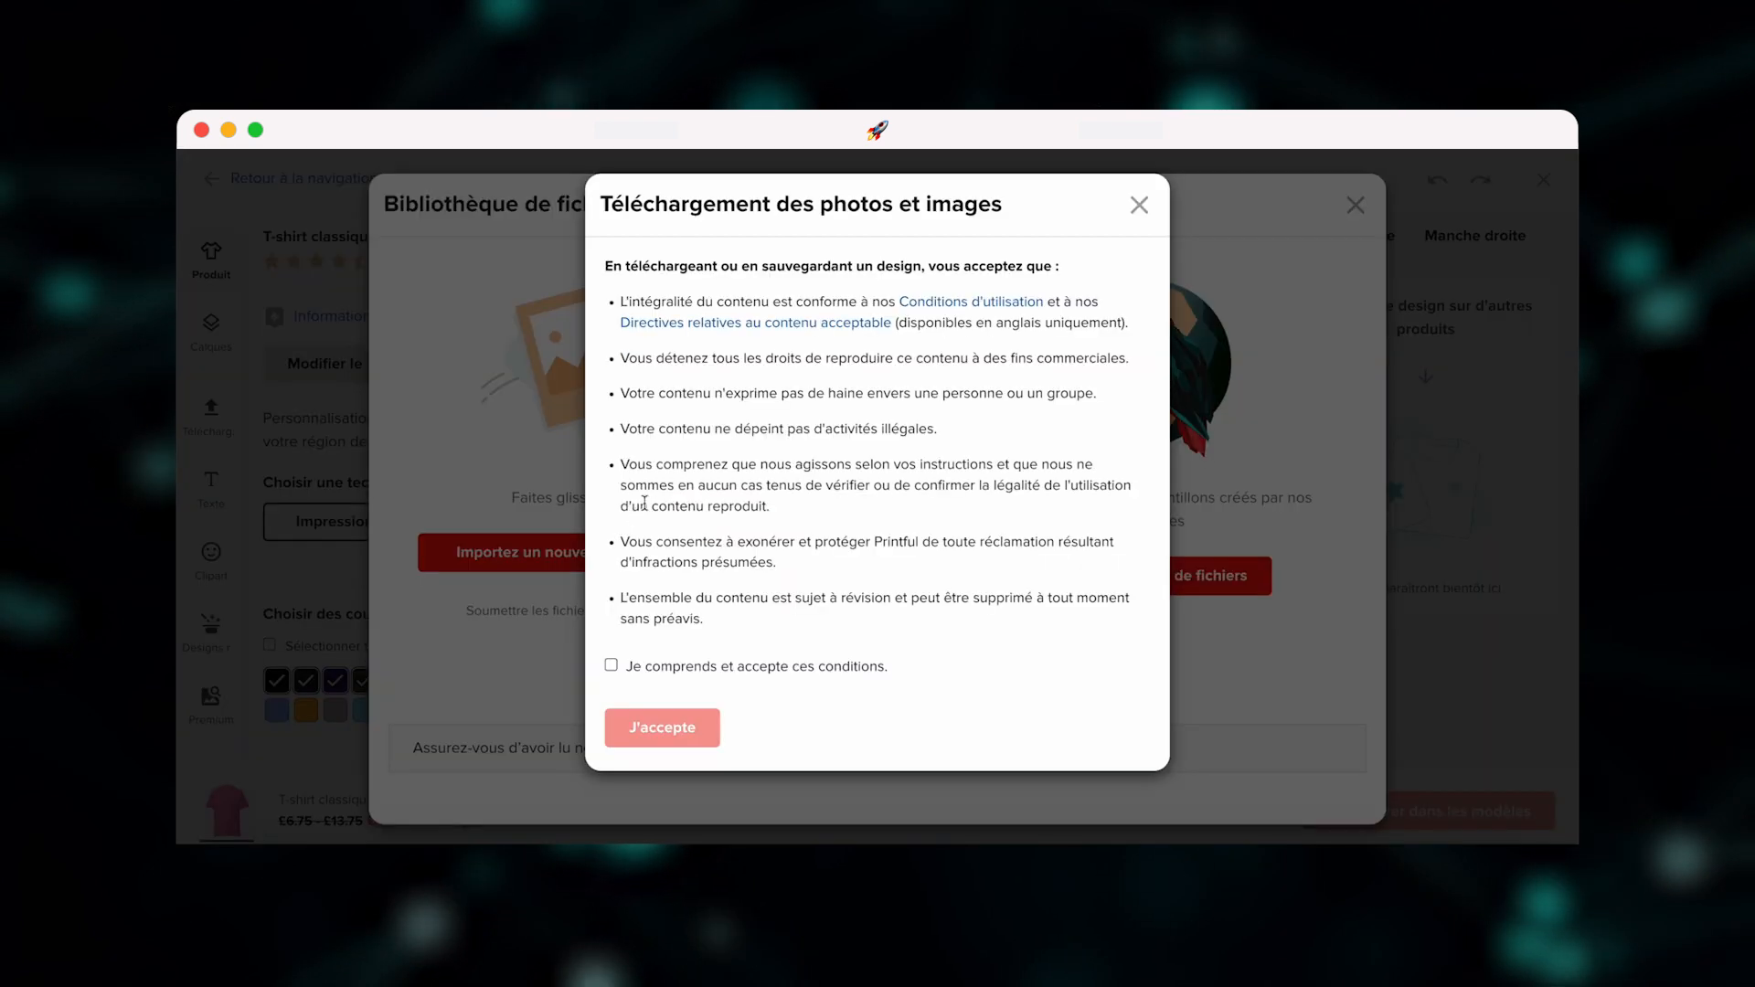
click(612, 665)
click(646, 729)
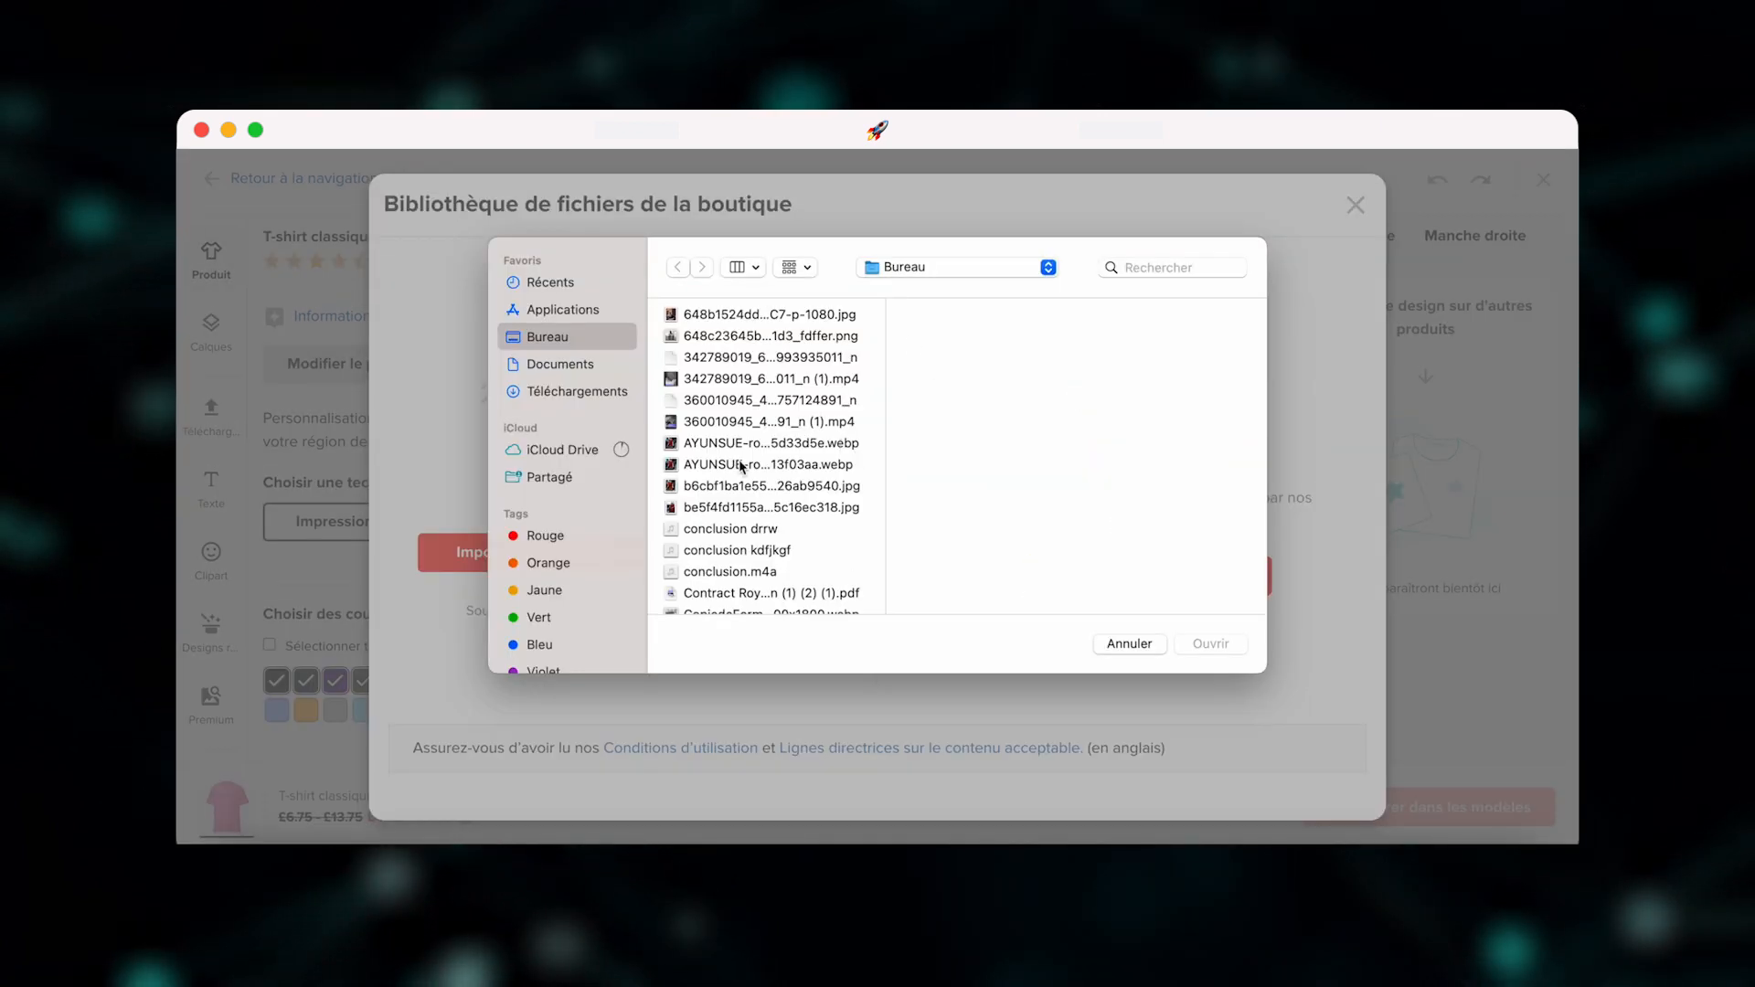
click(1139, 649)
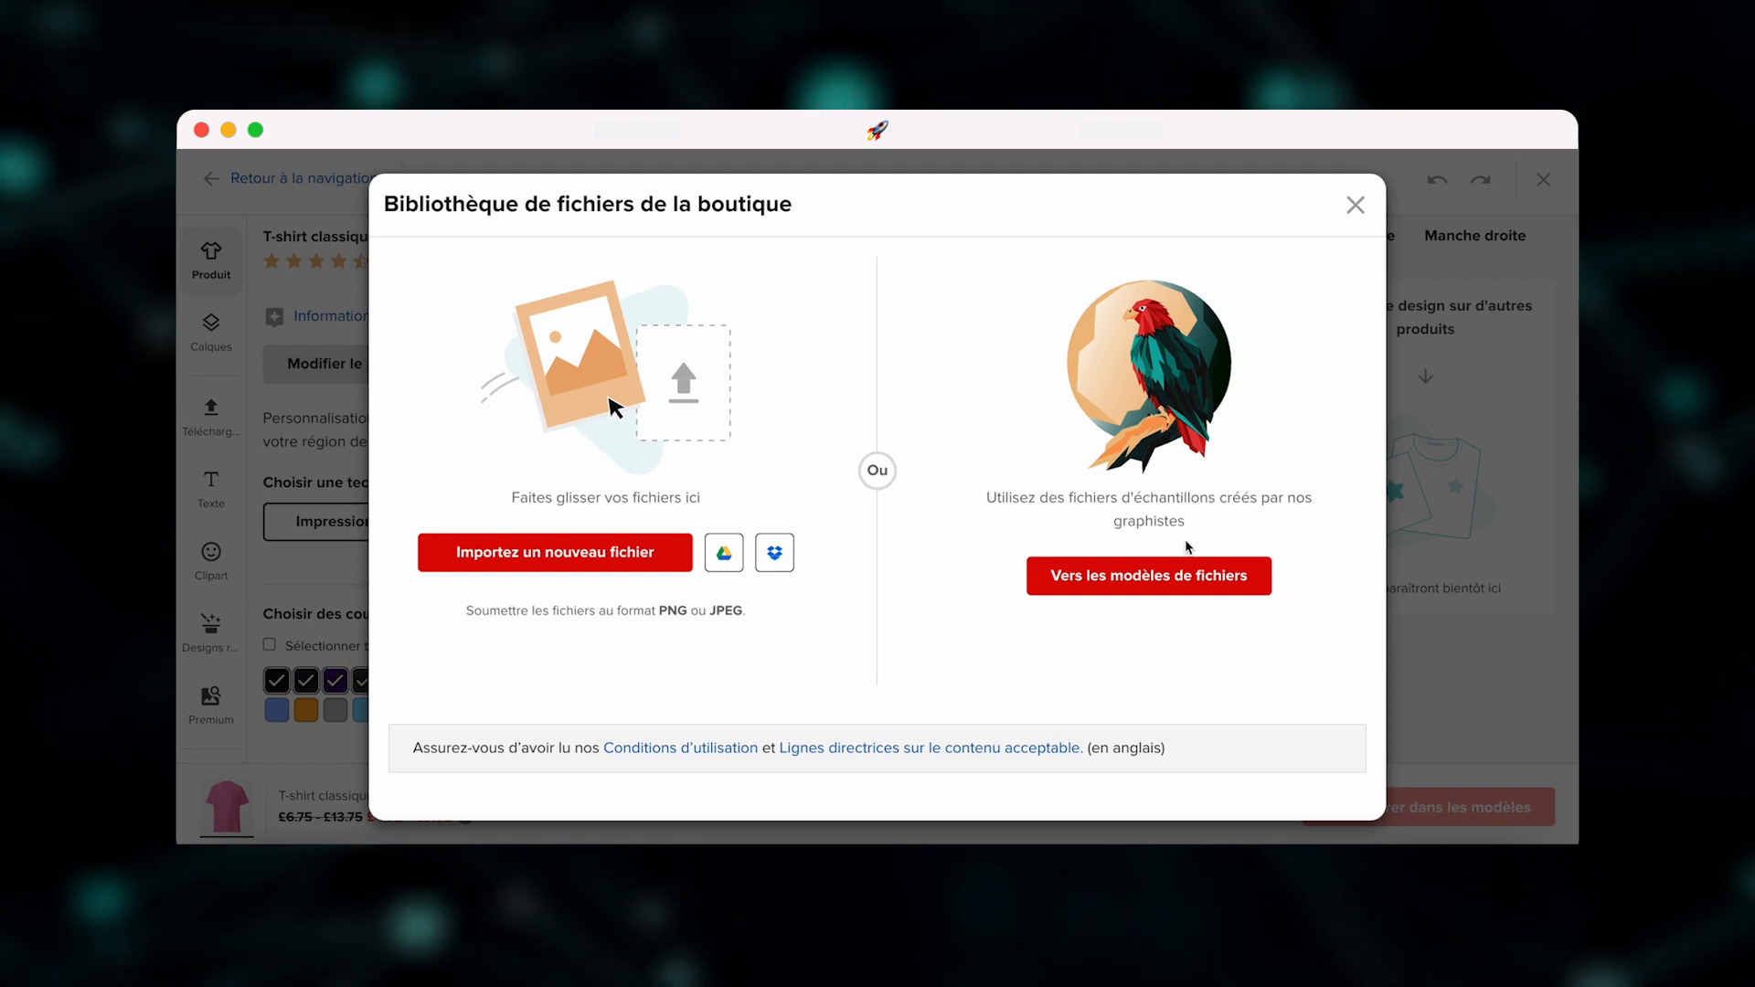
- Browse the Printful sample files and apply Printful_heart_angel from page 2 to the T-shirt's front print
click(1158, 576)
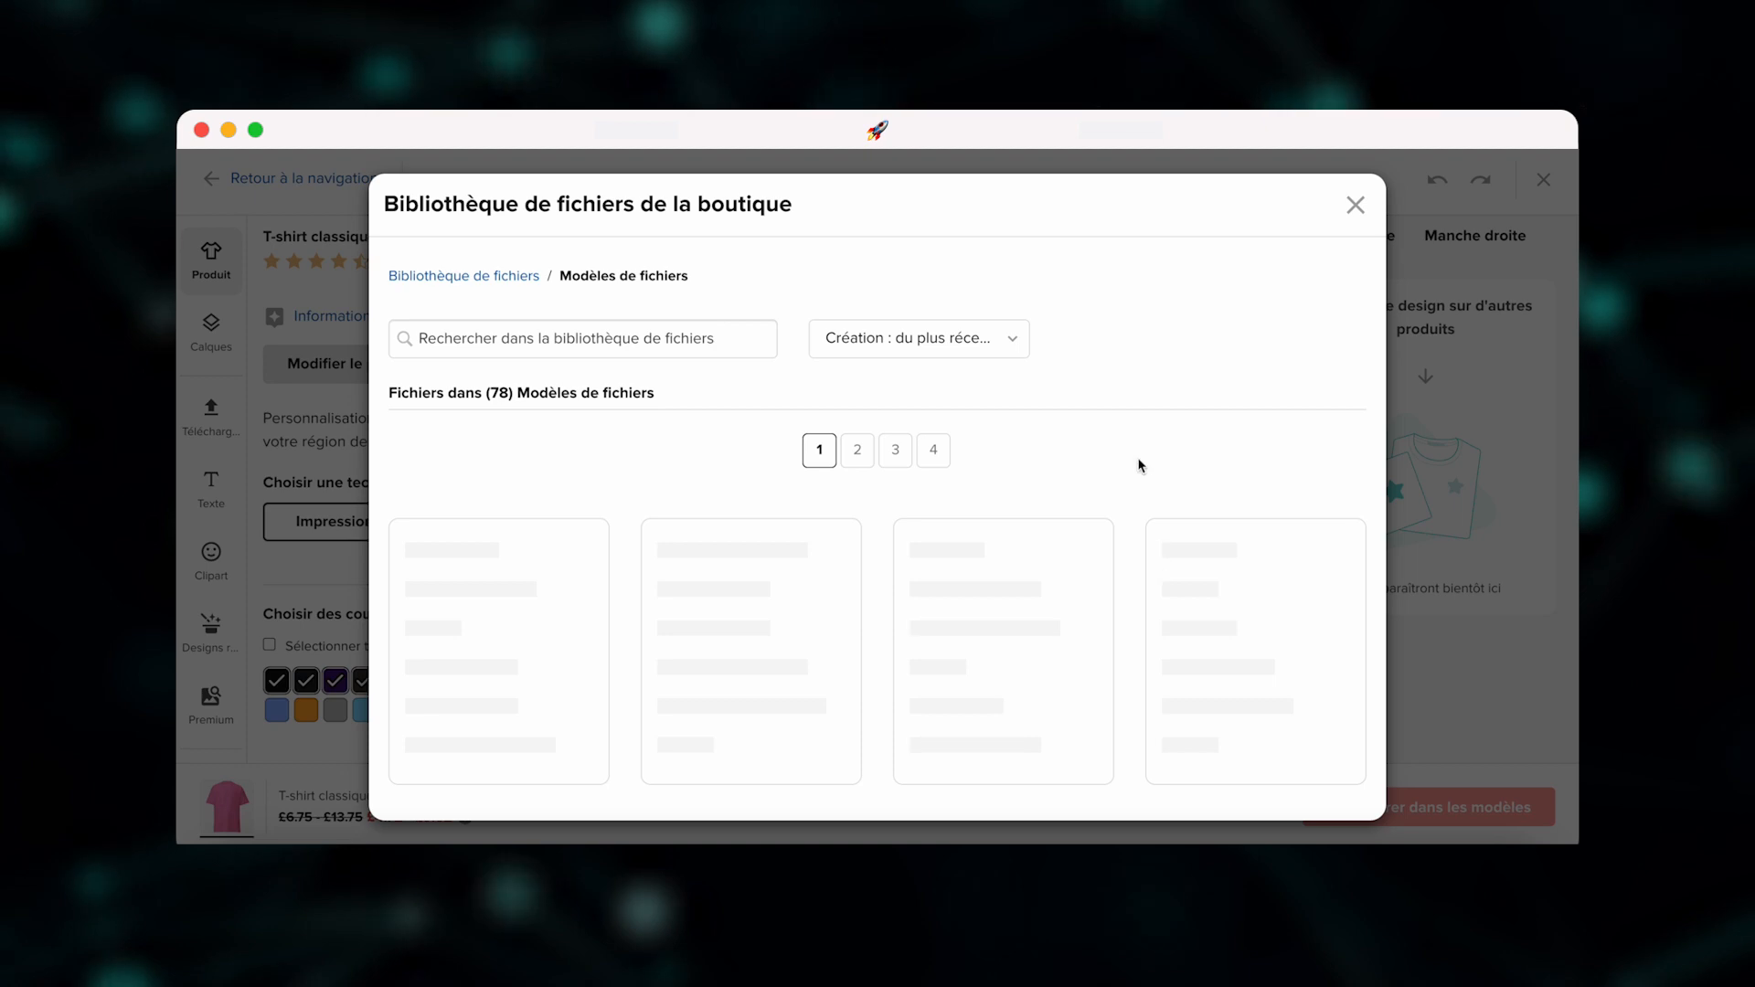
scroll(869, 574, down, 10)
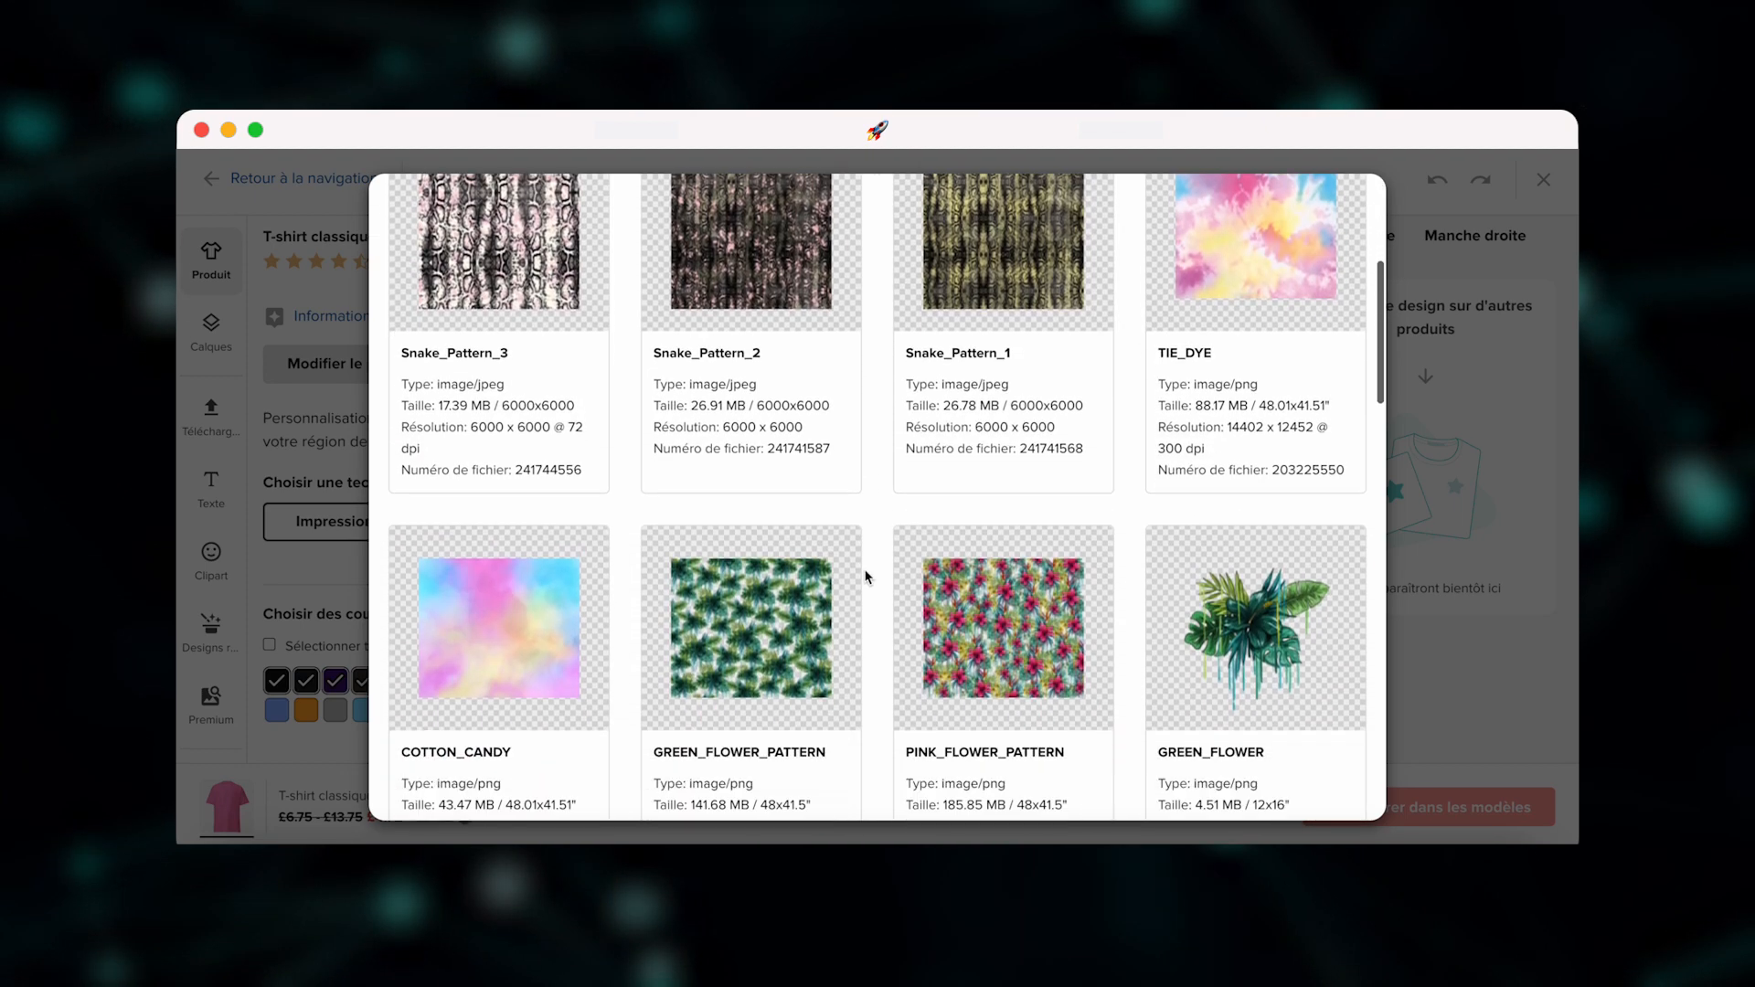
scroll(869, 576, down, 15)
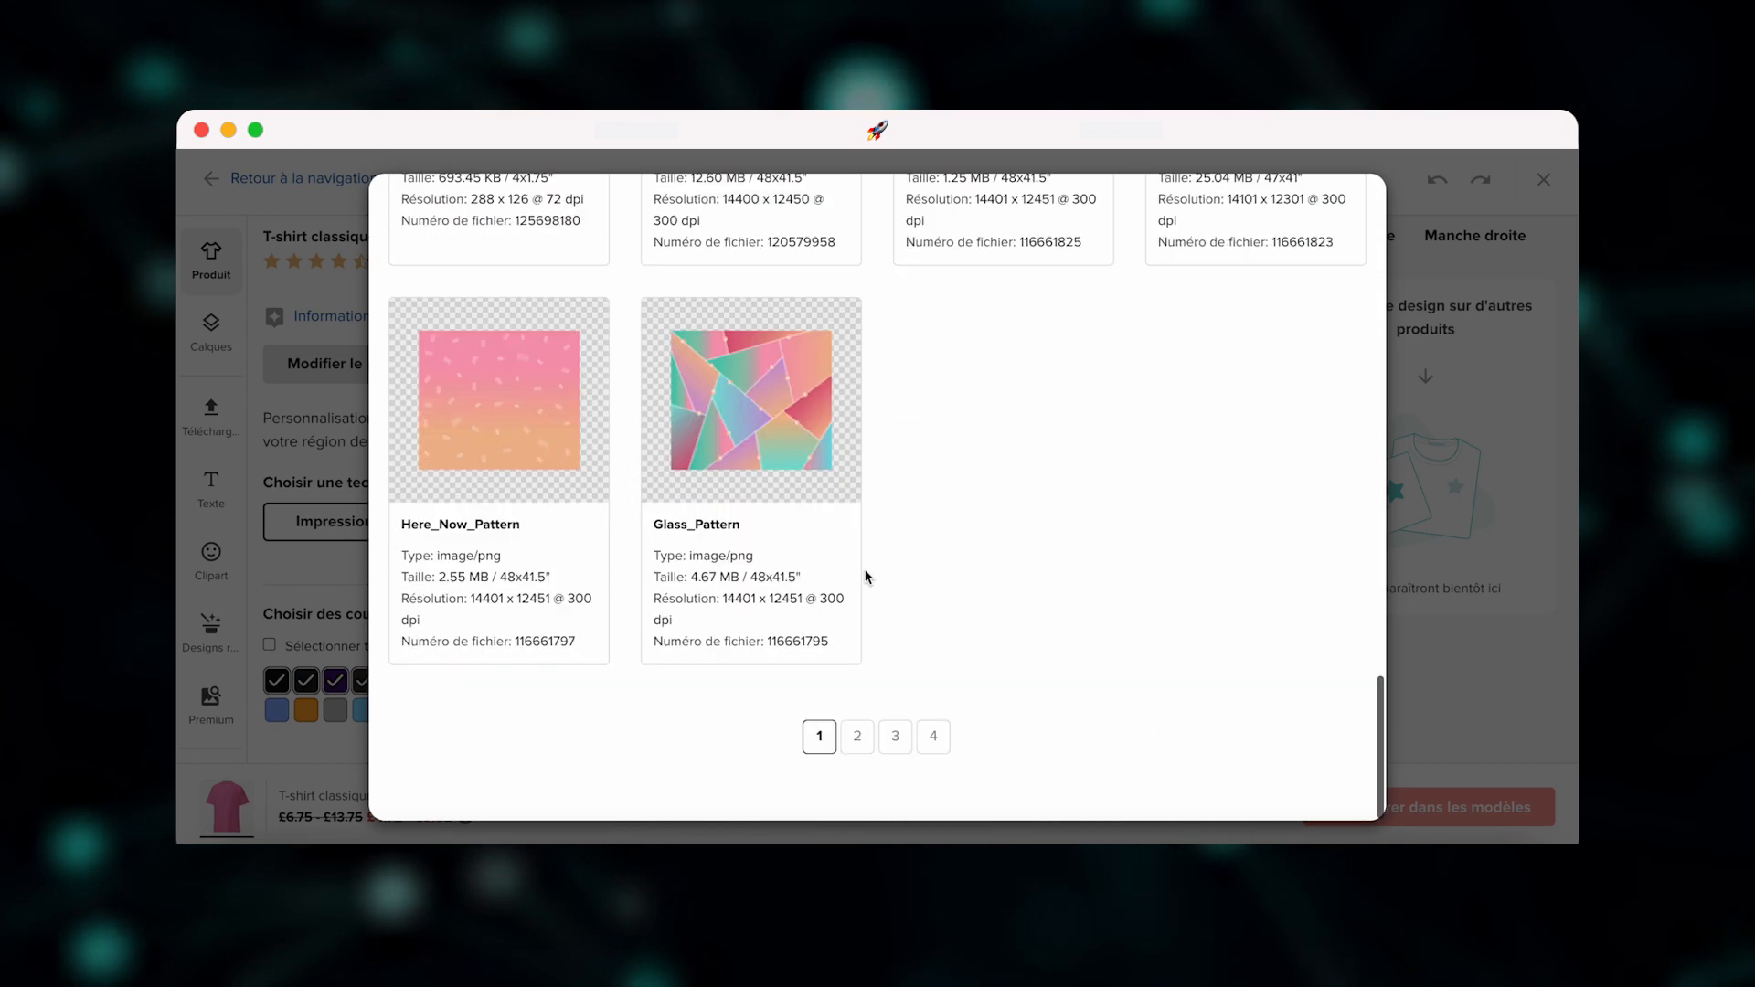
click(857, 734)
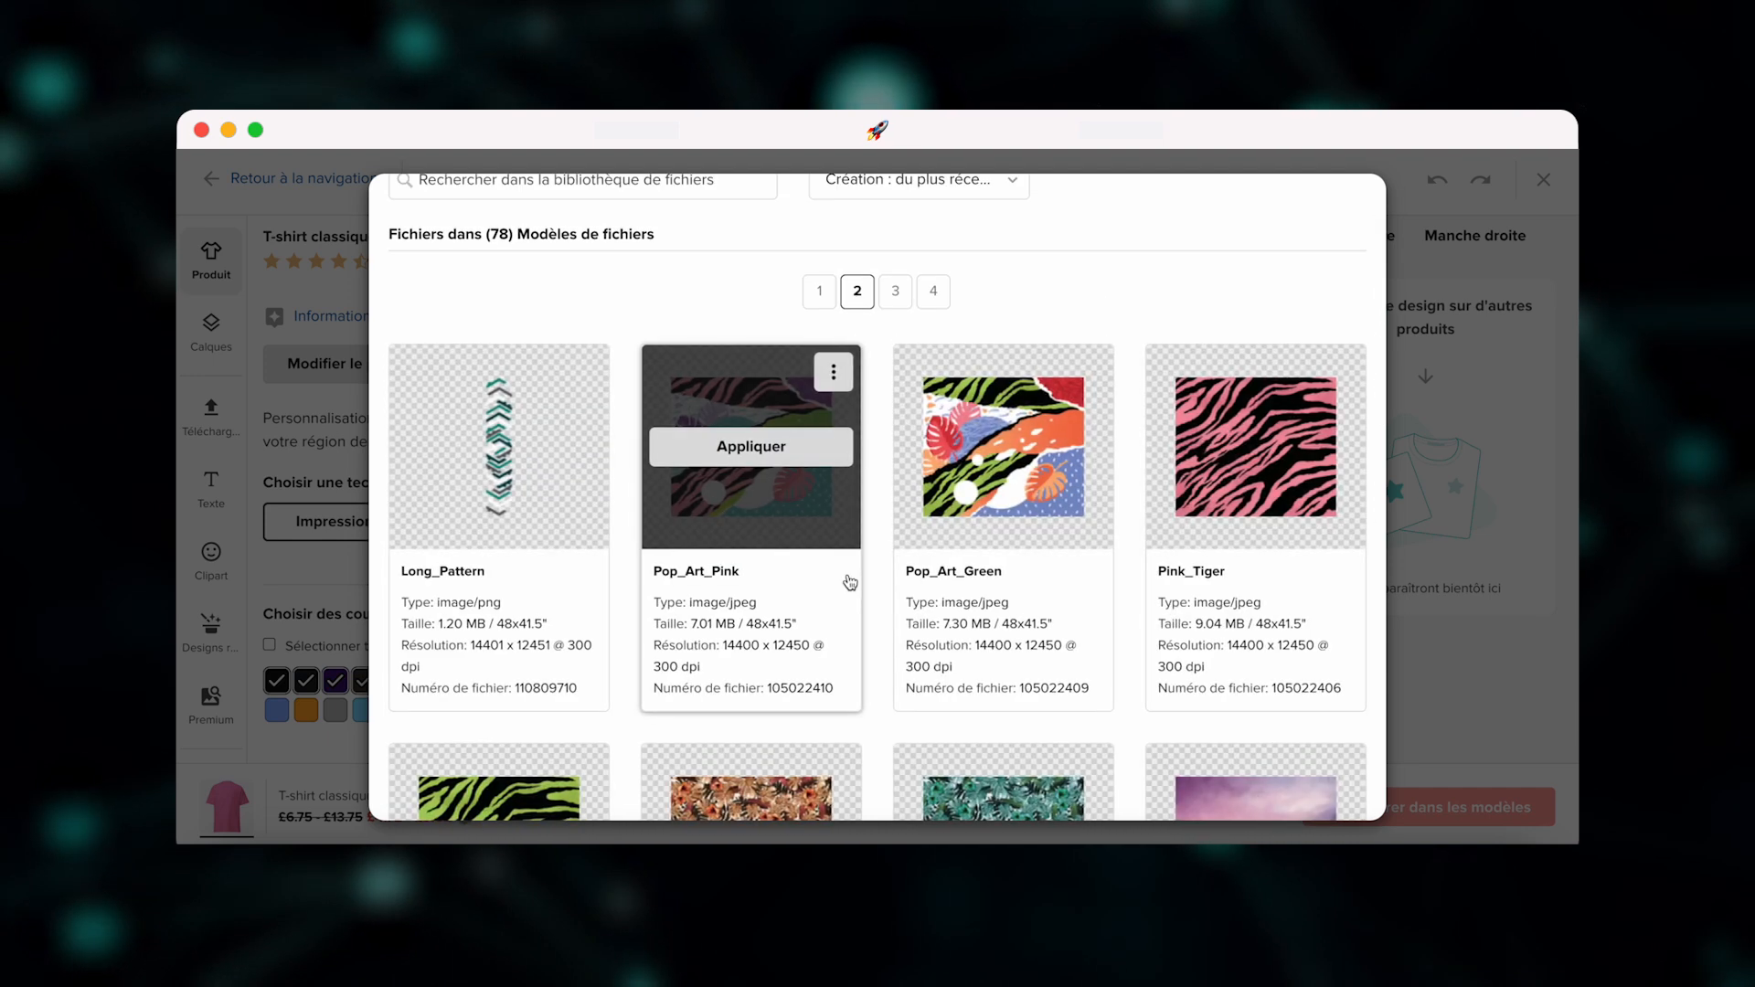
scroll(850, 580, down, 3)
scroll(850, 582, down, 13)
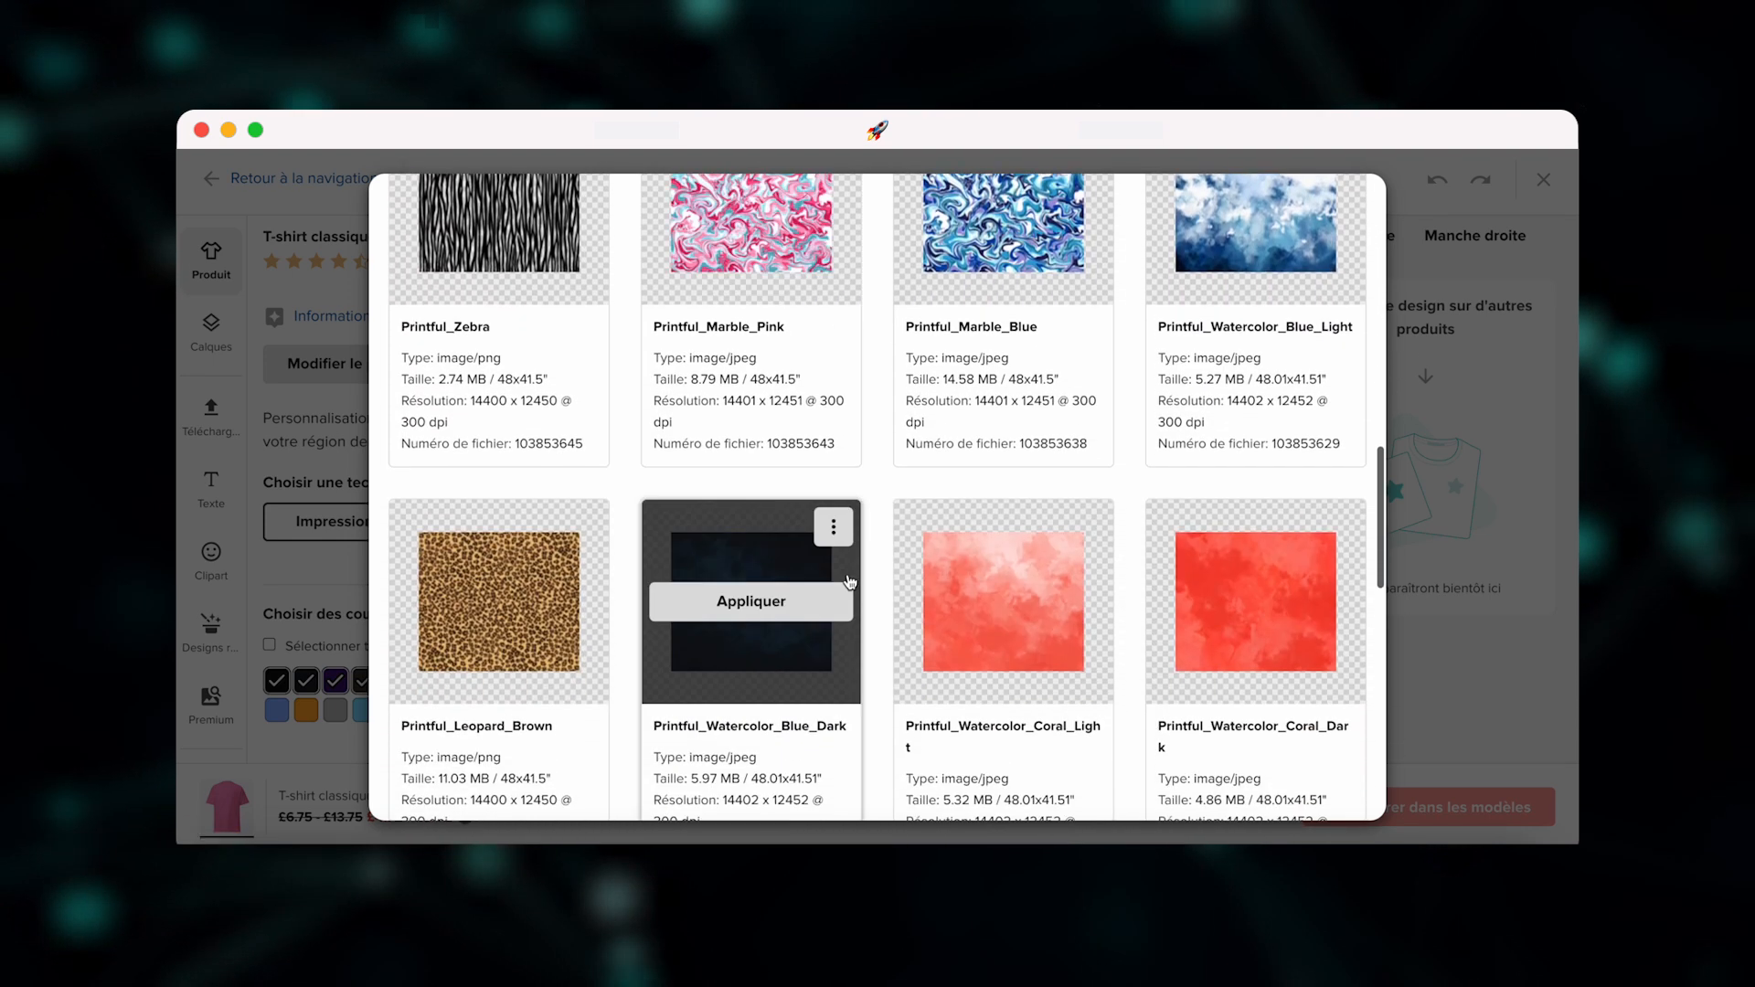
scroll(850, 582, down, 3)
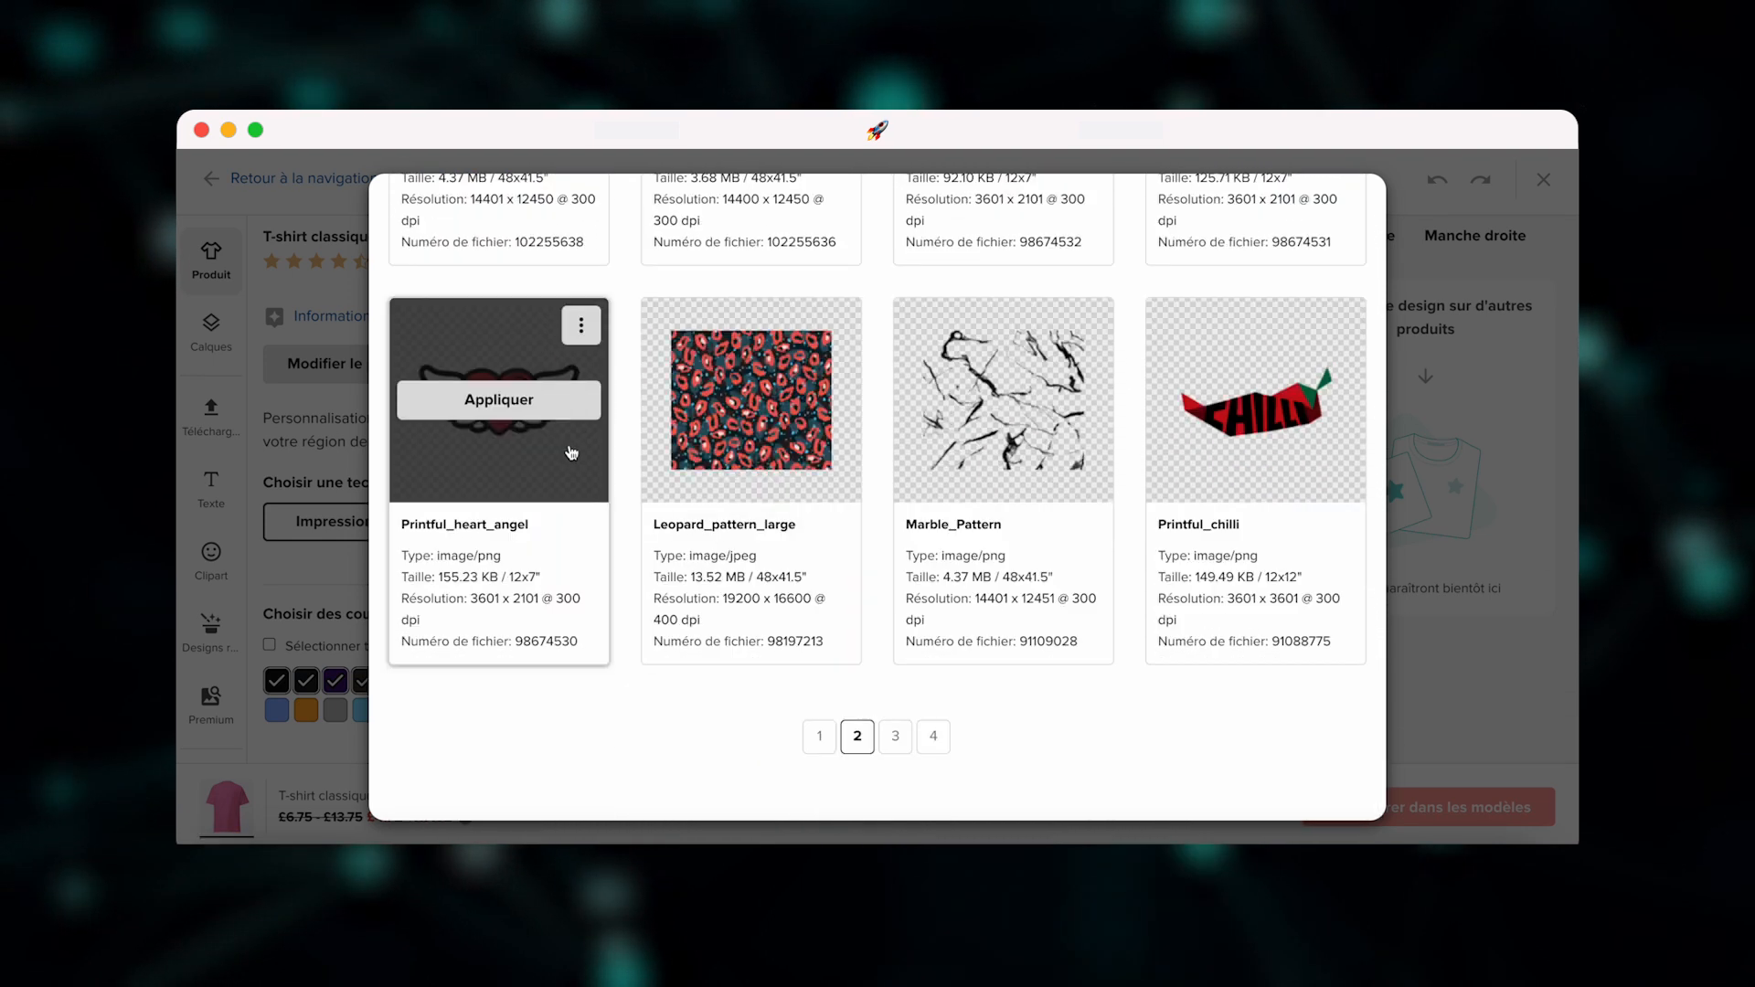
click(547, 404)
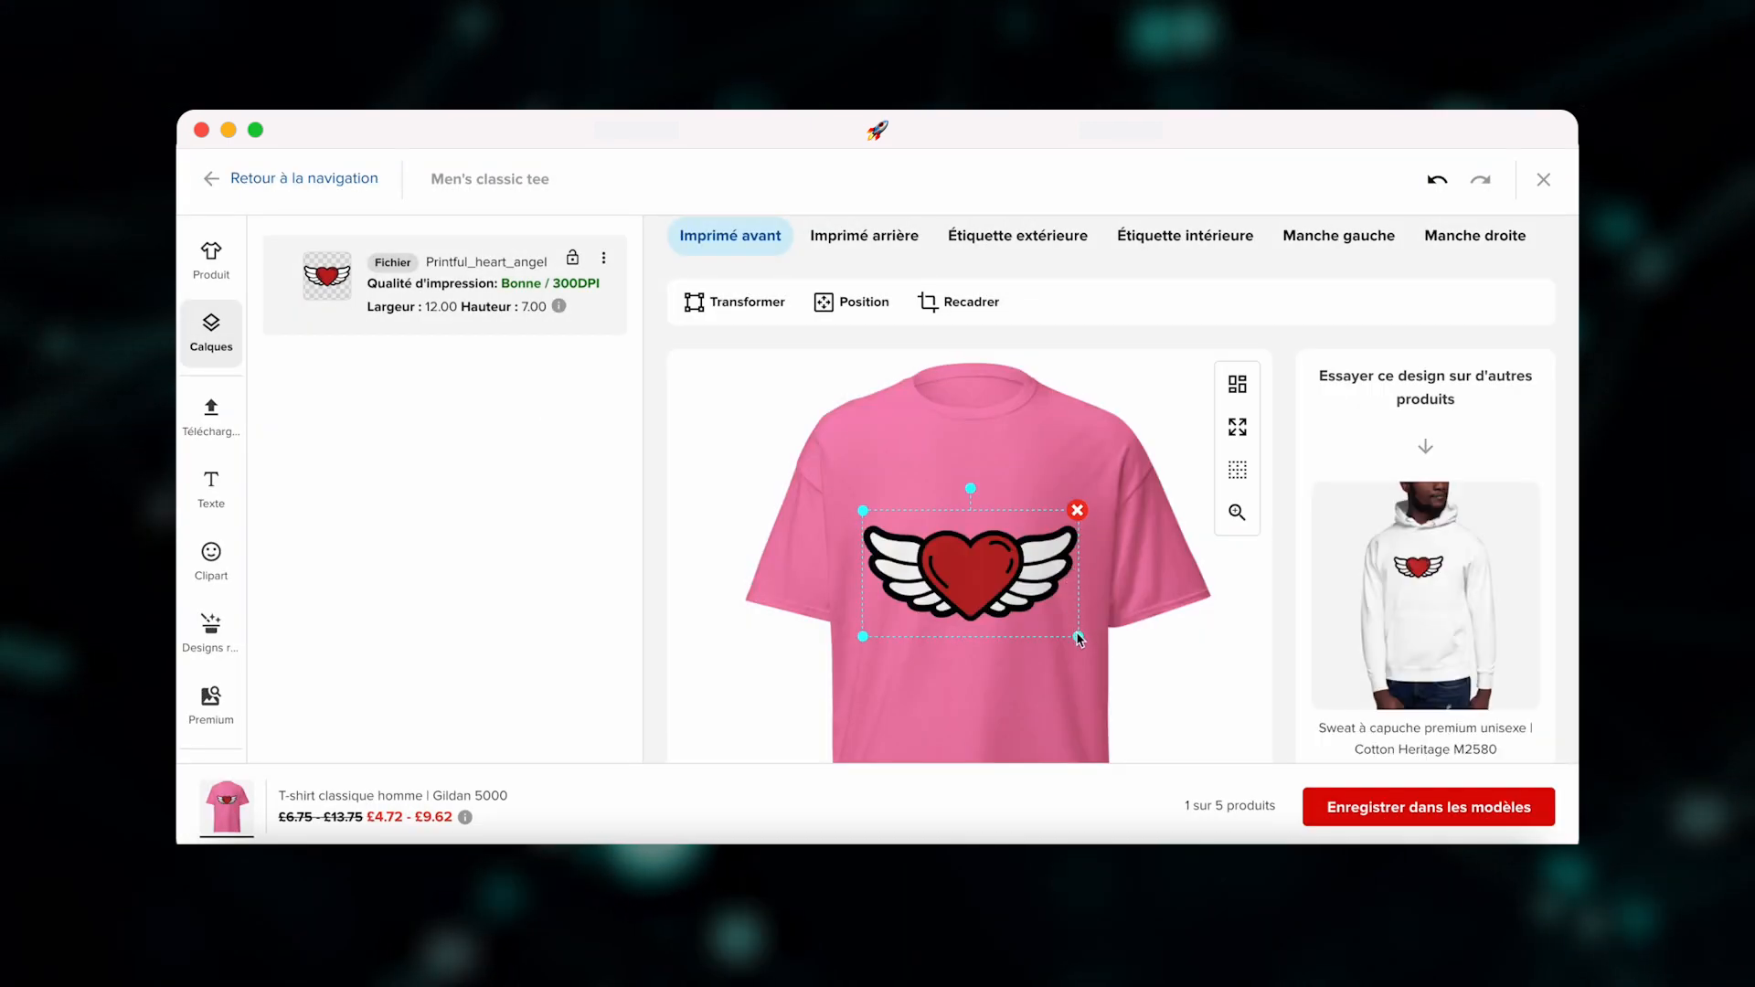
- Resize the winged heart on the front print to about 12.14 wide by 7.11 high and deselect it
mouse_move(1083, 642)
mouse_down()
mouse_move(1131, 672)
mouse_move(1058, 651)
mouse_up()
scroll(1091, 645, down, 1)
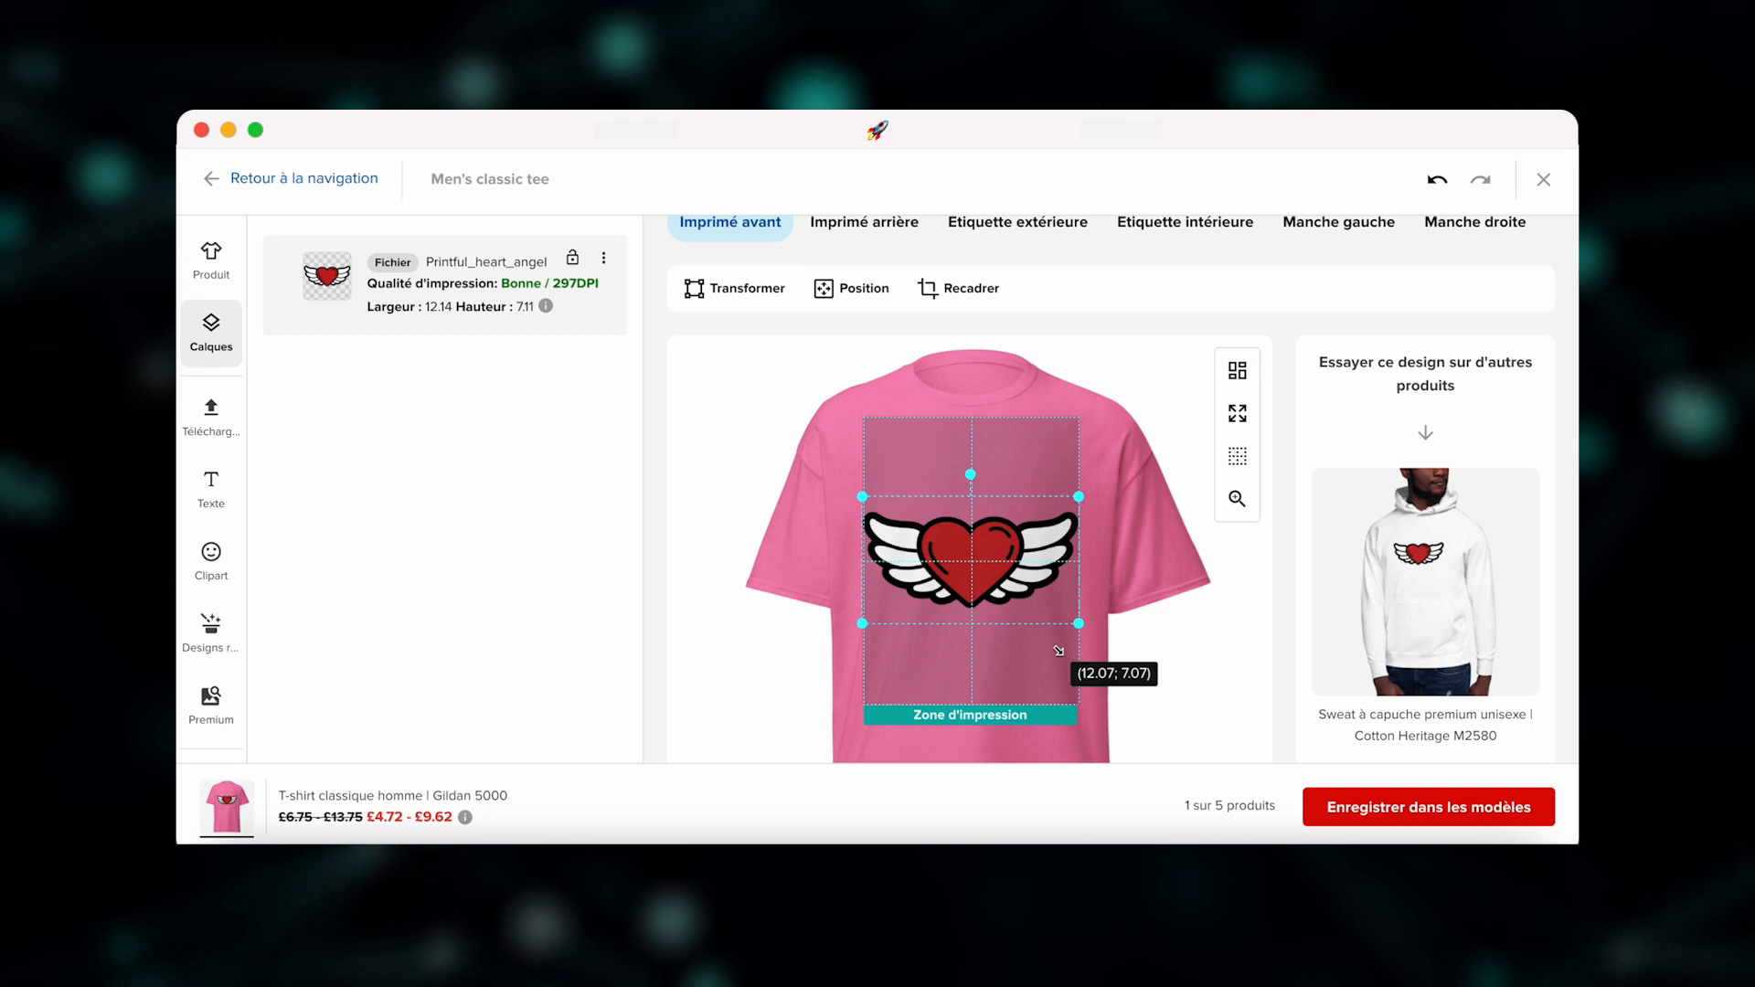
click(773, 452)
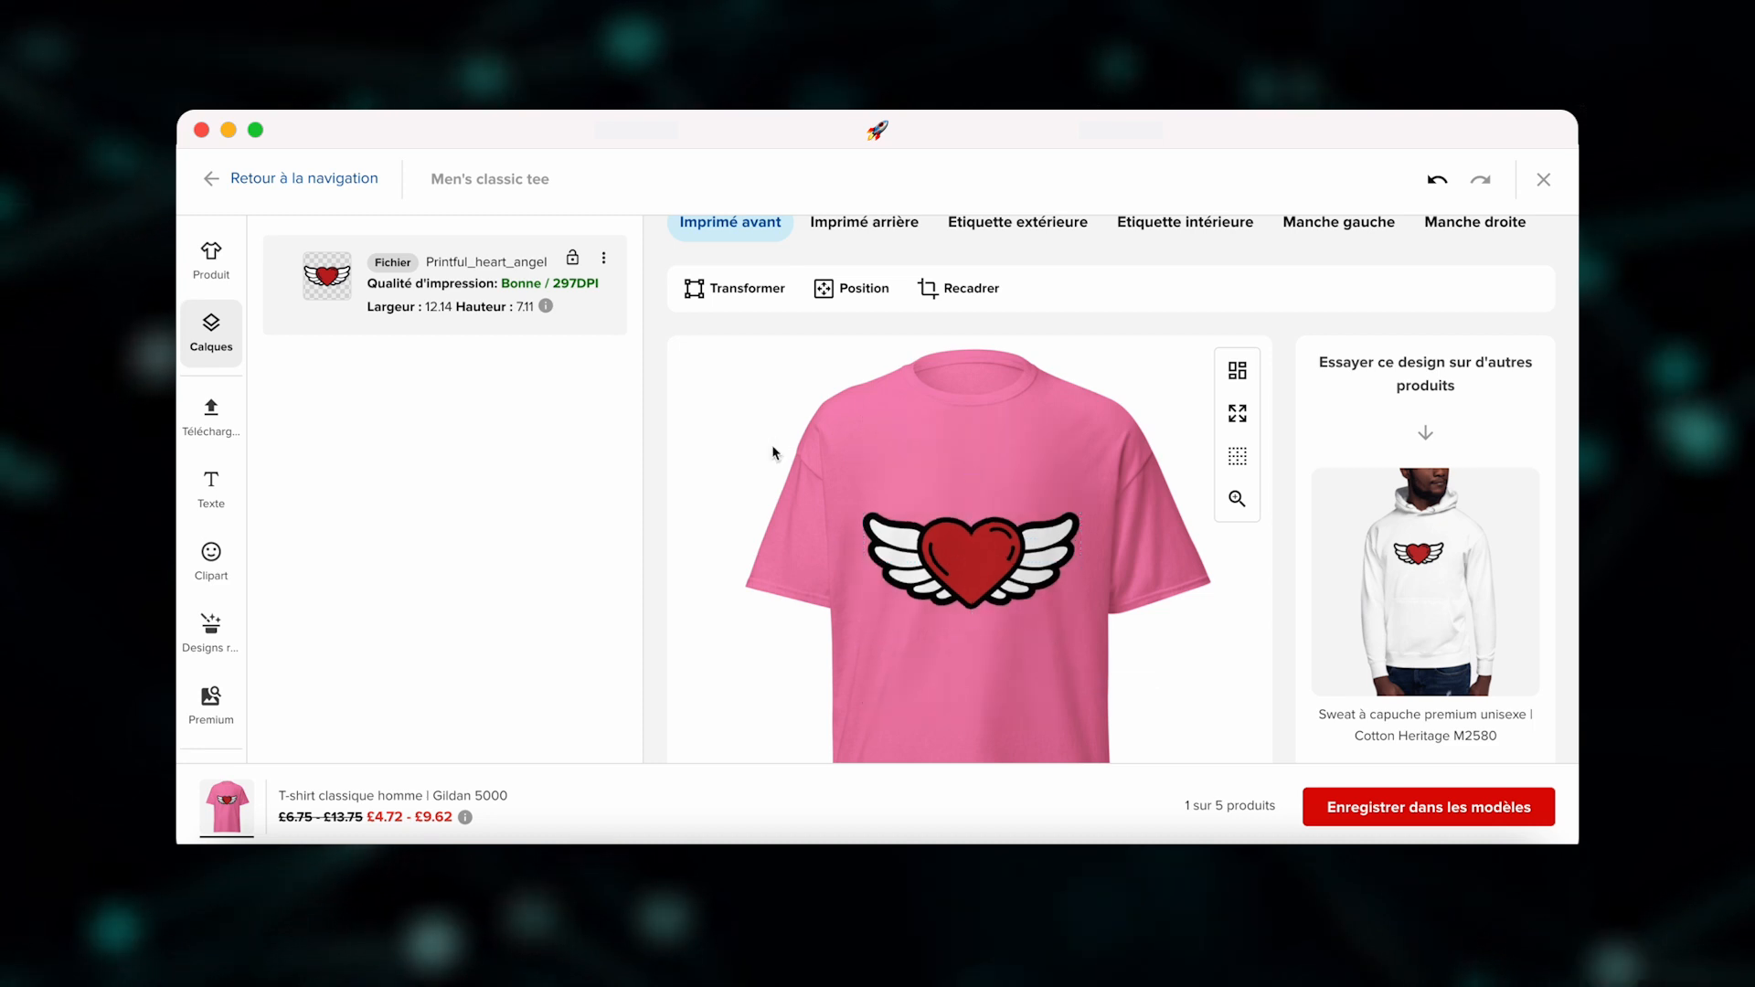
- Add the text "Je dois reussir mon Q4" to the front print and place it just below the winged heart
scroll(975, 508, down, 1)
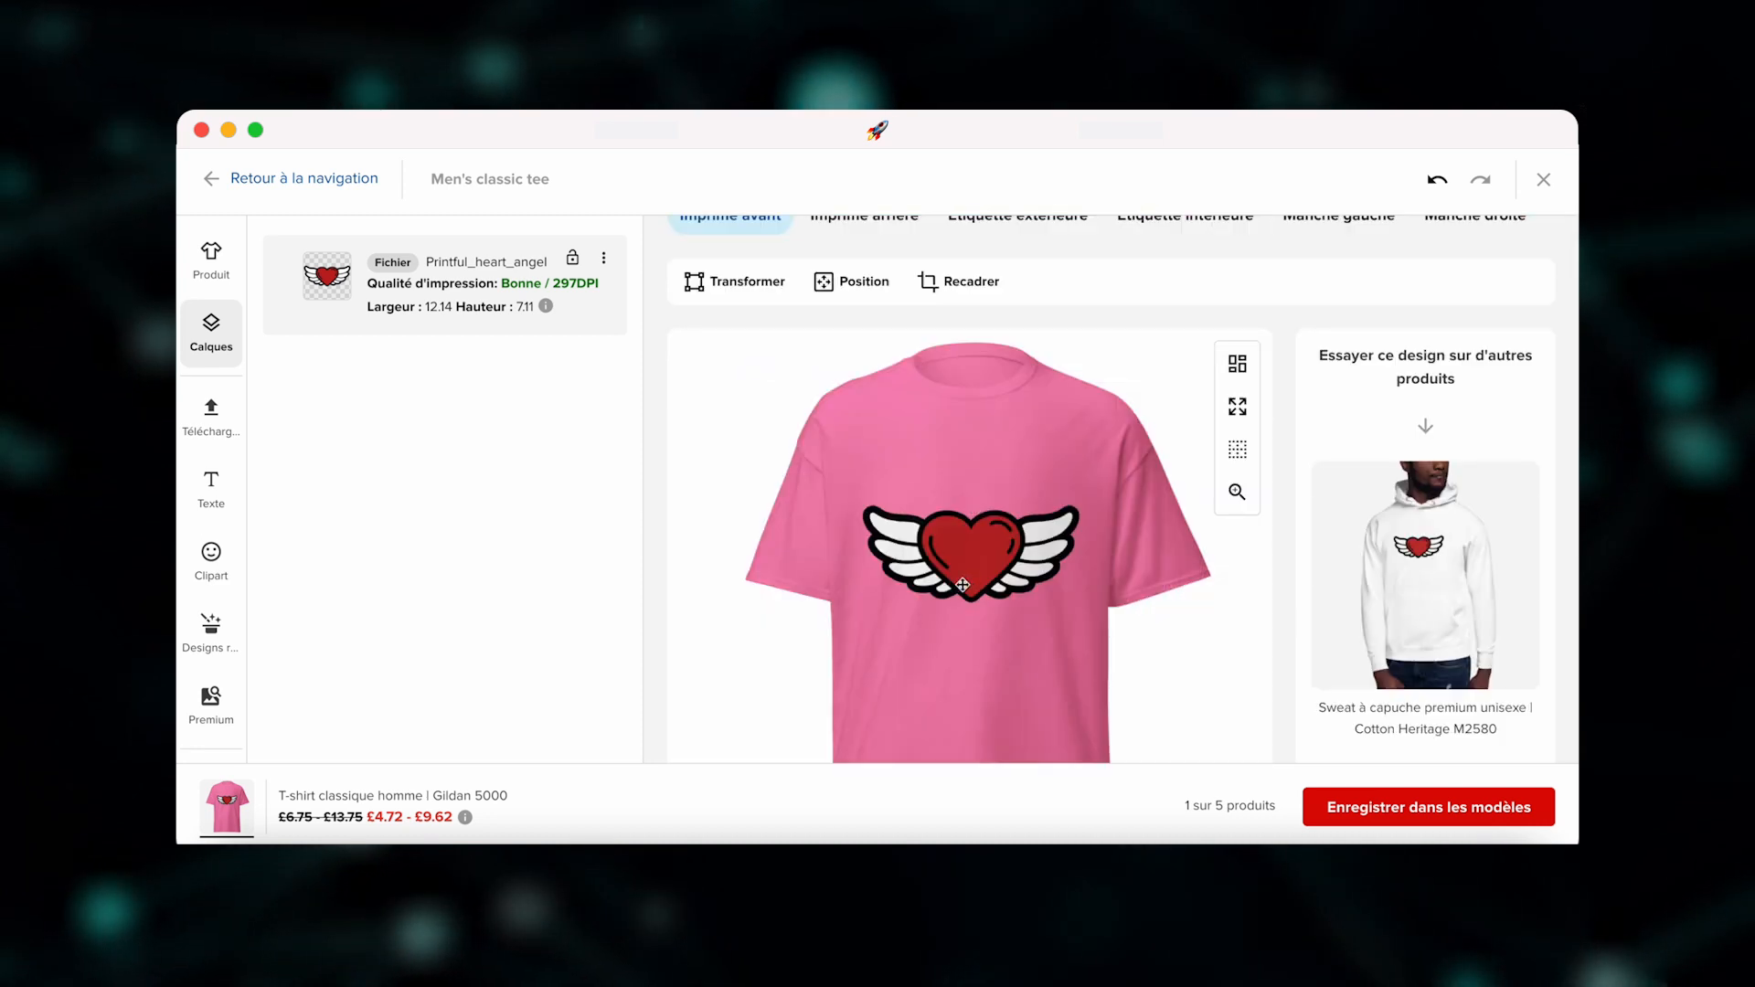
scroll(963, 585, down, 3)
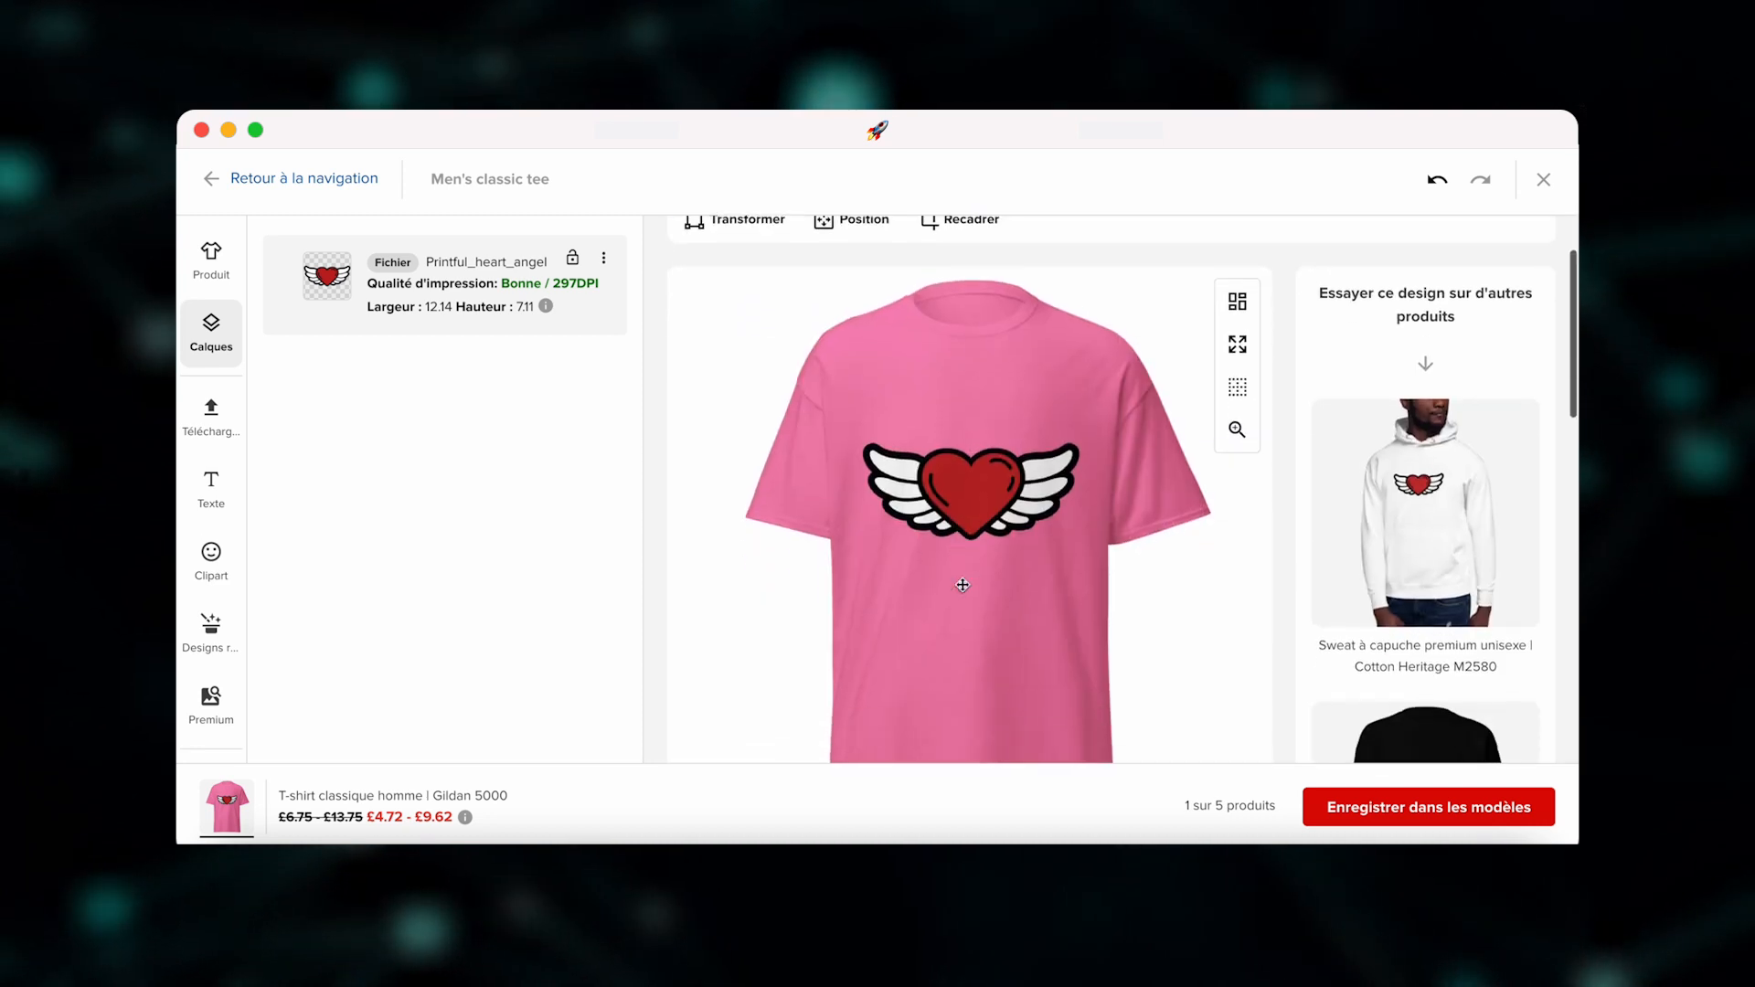
click(211, 494)
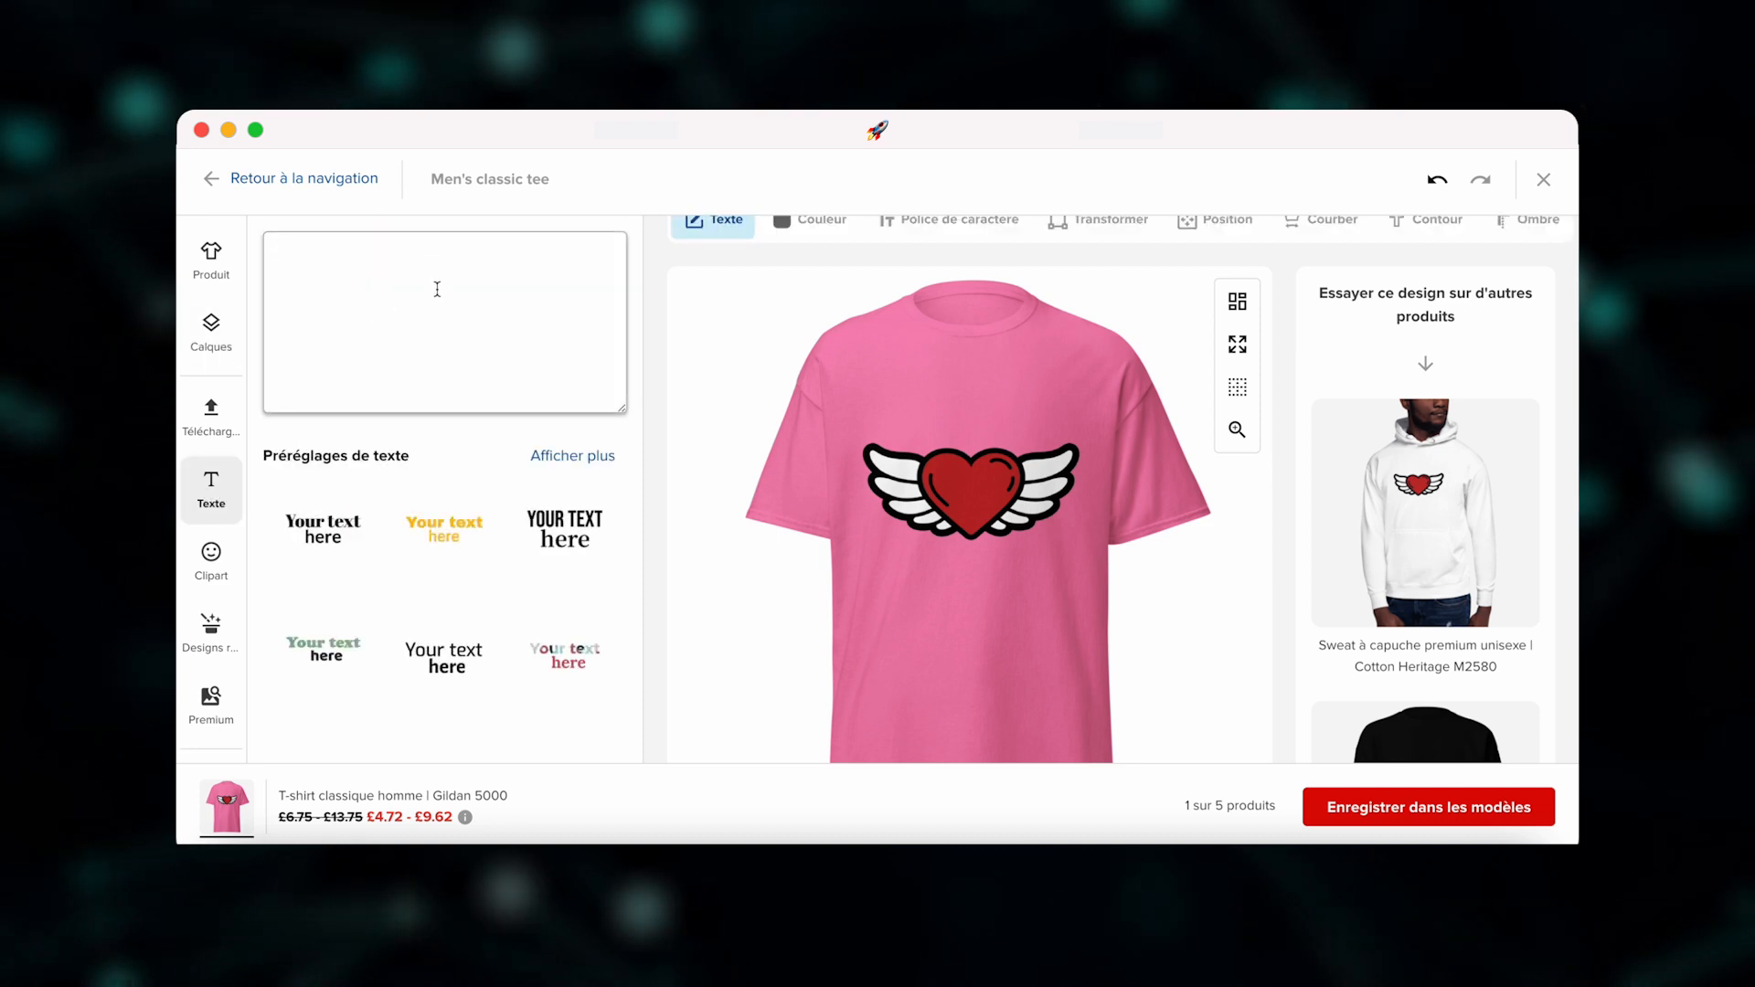
click(437, 289)
text(Je do)
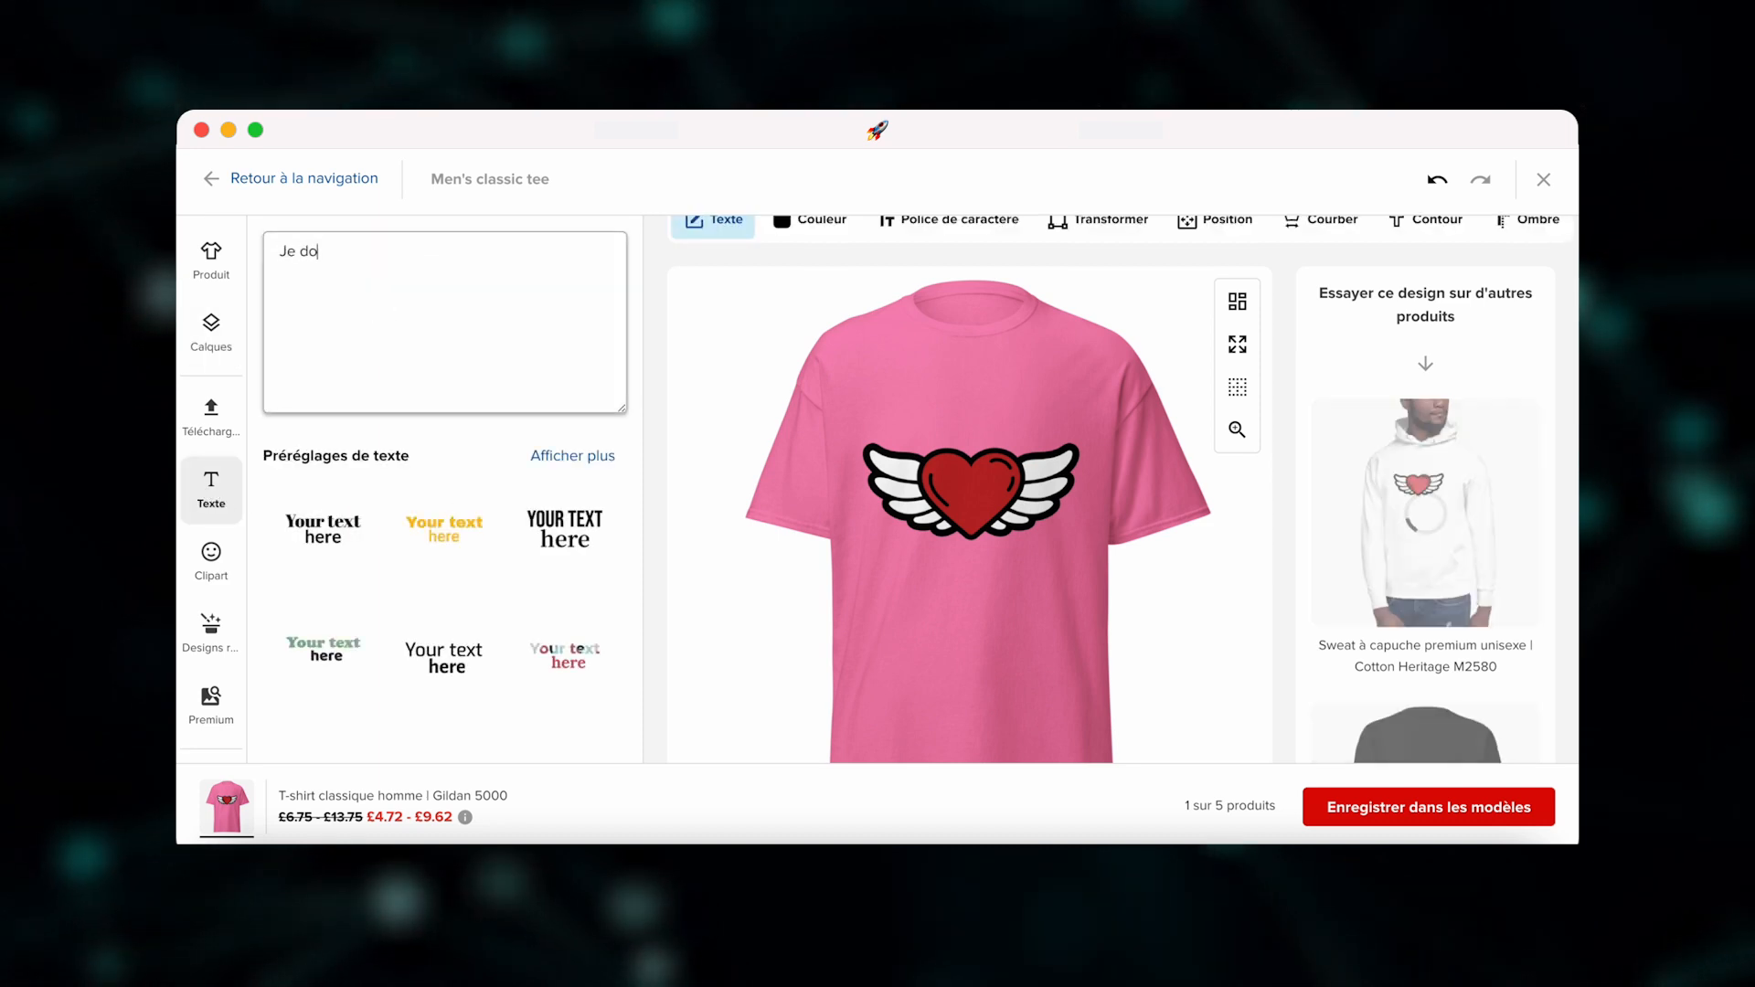
text(is reussir mon Q4)
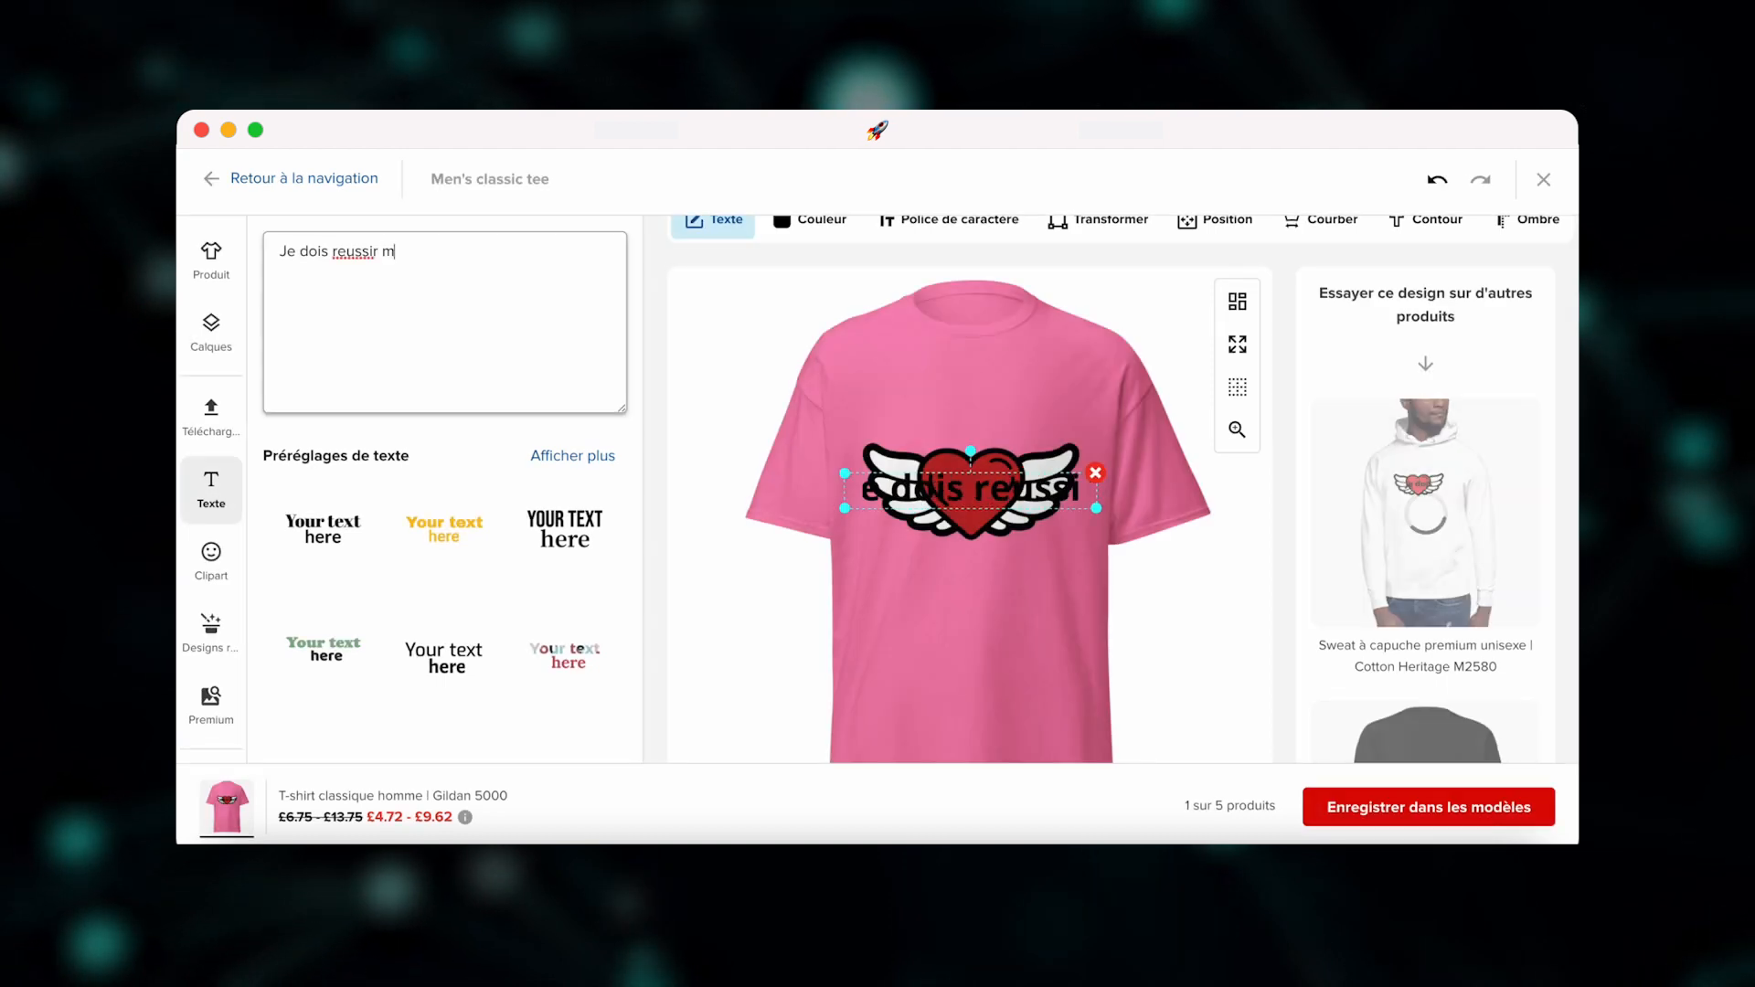
drag(951, 486, 964, 594)
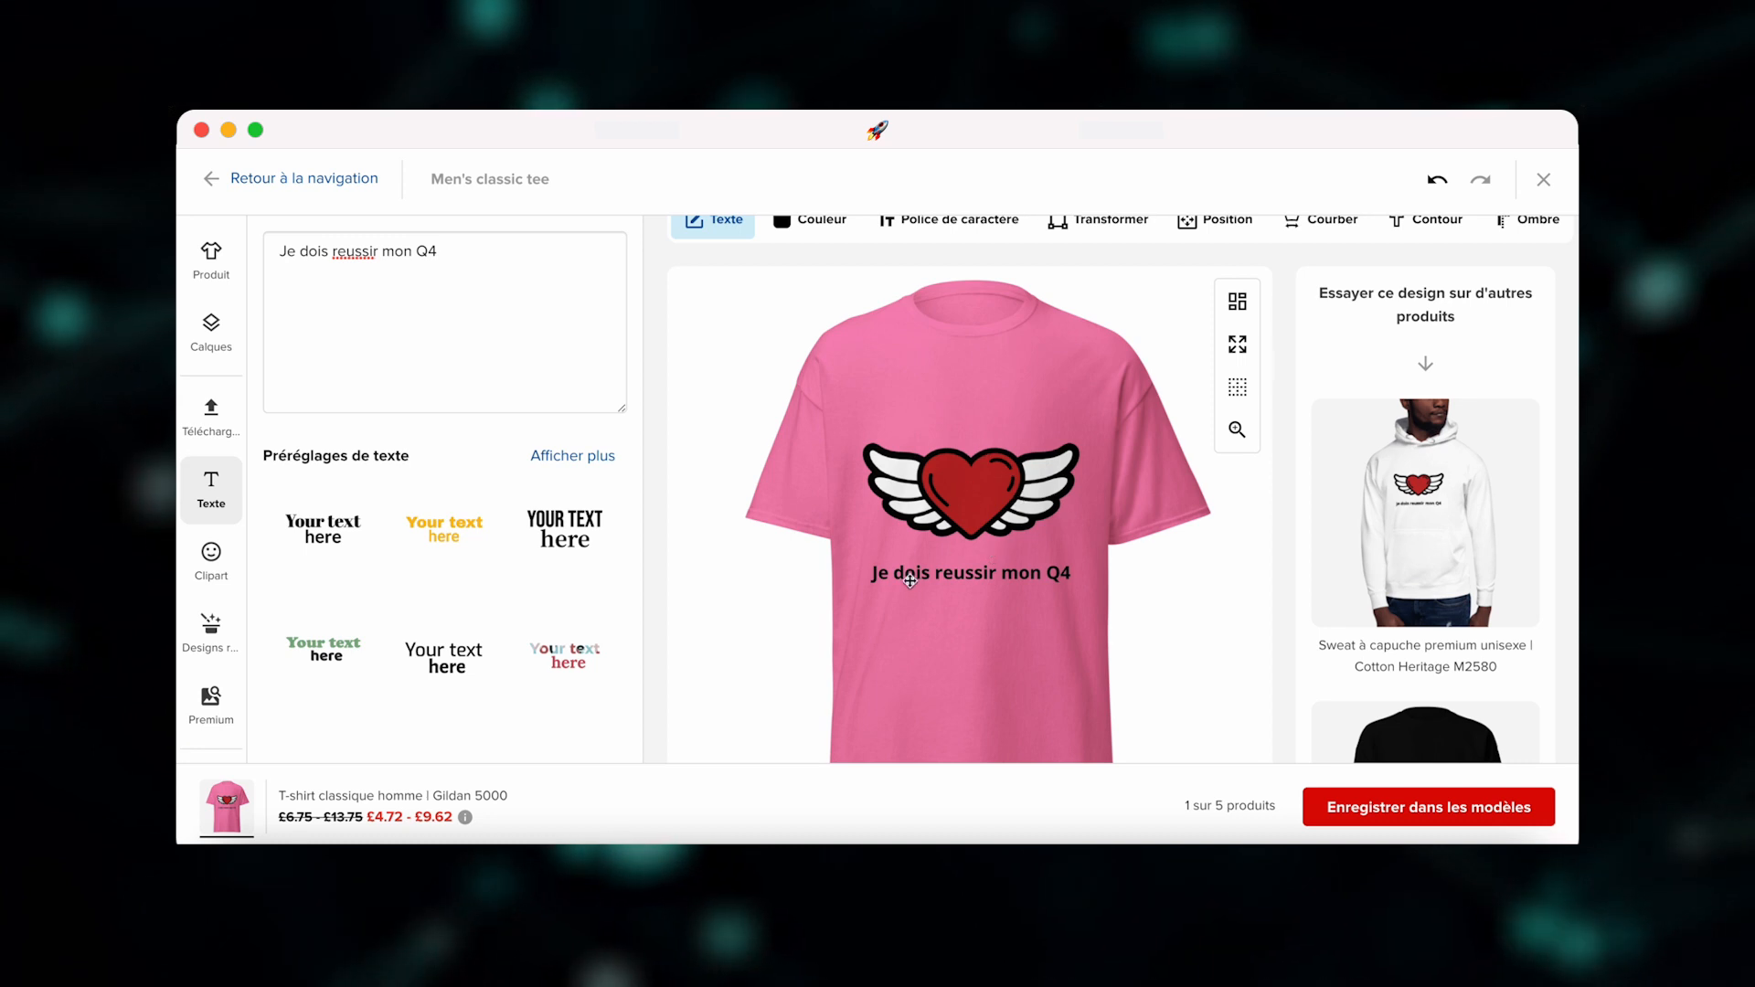
- Add the Oriental lilies 1 clipart, enlarge it to about 4.06 by 4.37, and place it above the winged heart
click(211, 557)
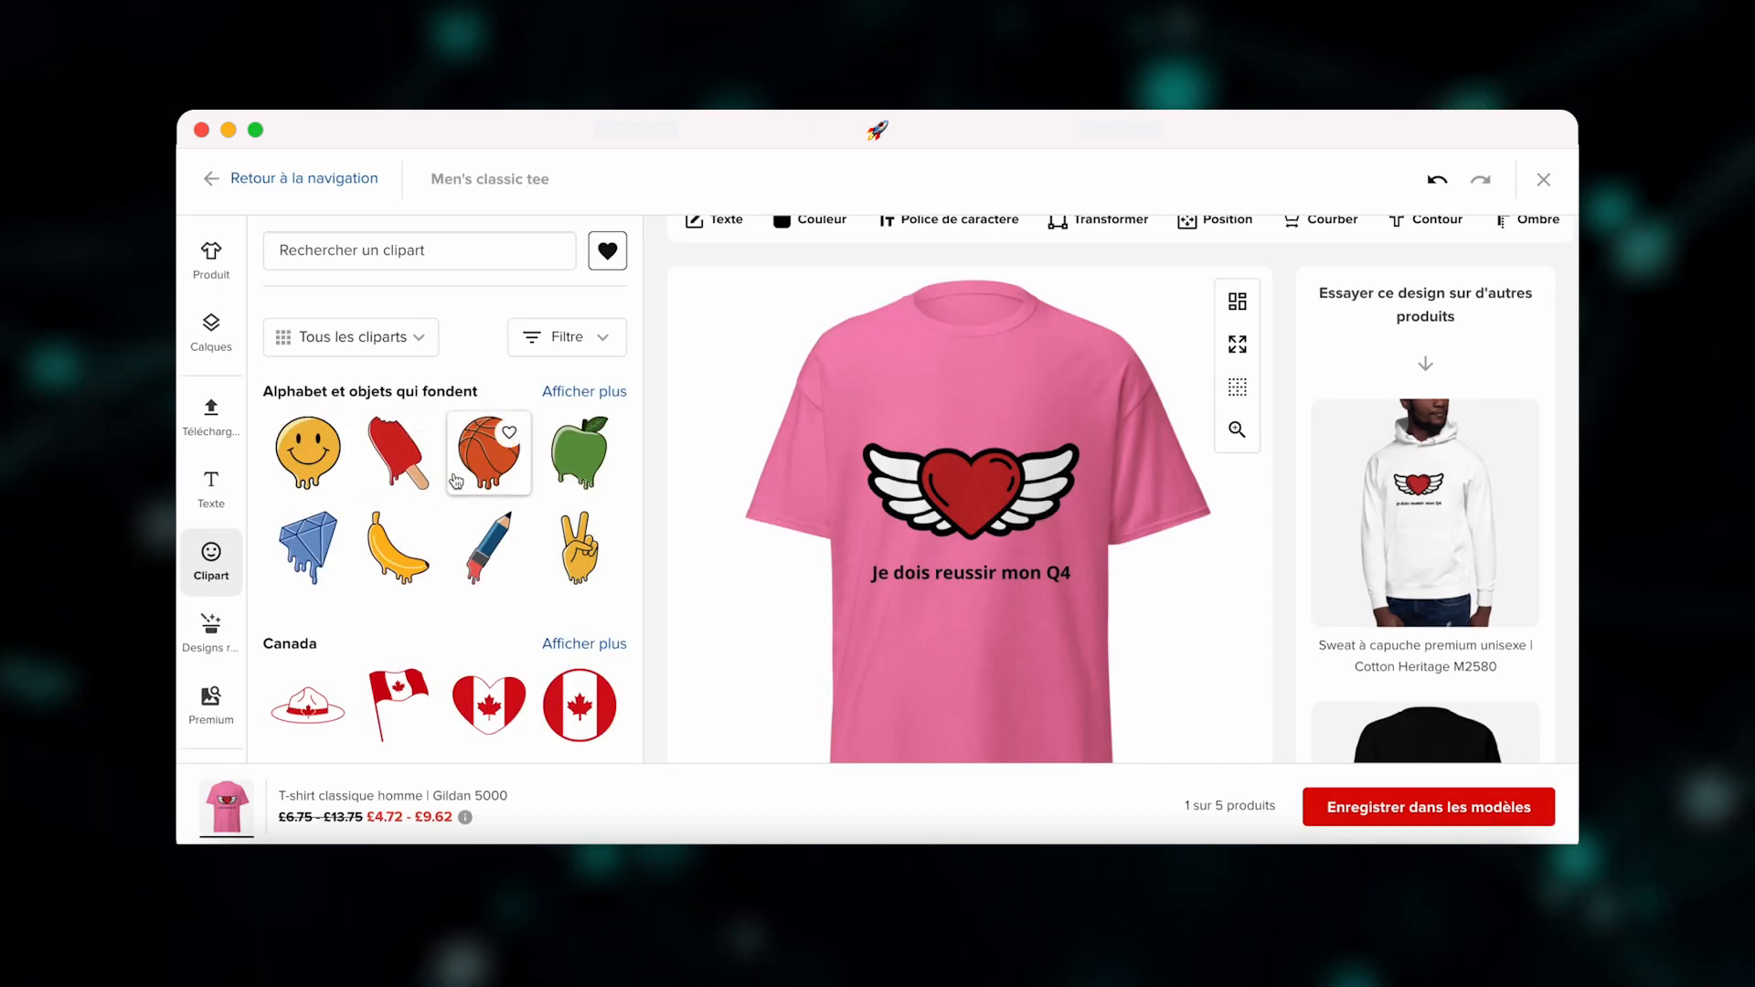
scroll(457, 493, down, 10)
scroll(450, 559, down, 6)
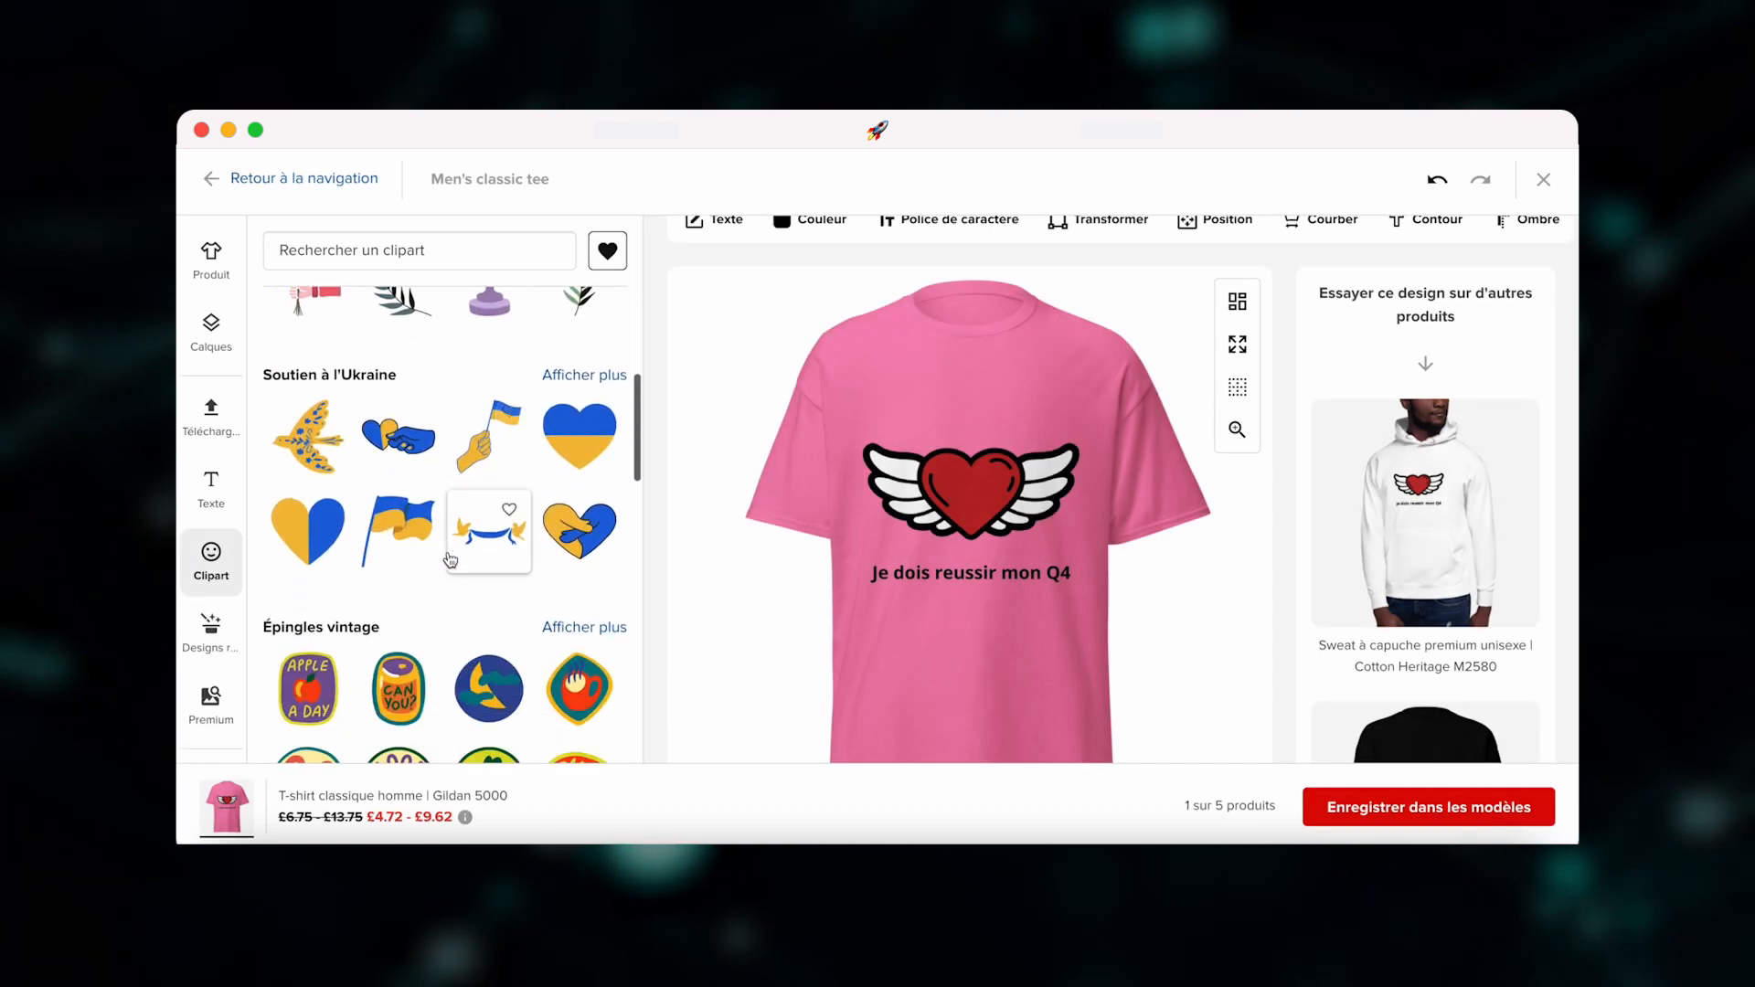
scroll(450, 559, down, 12)
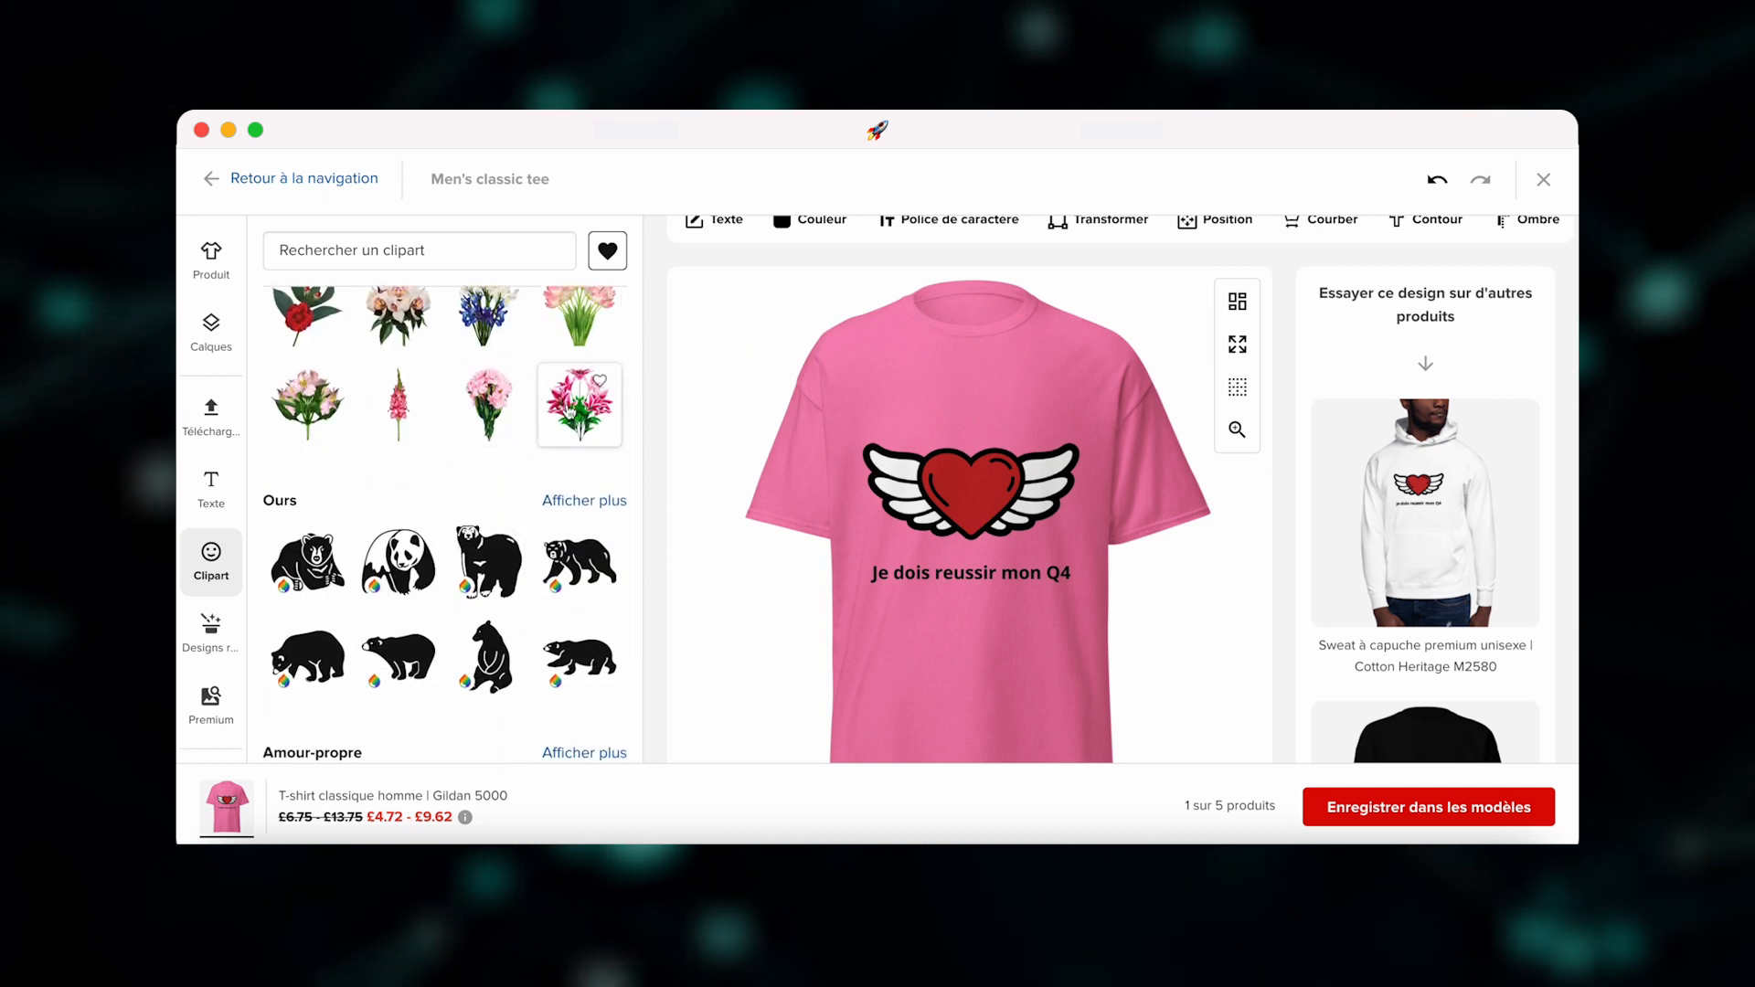
drag(580, 404, 955, 640)
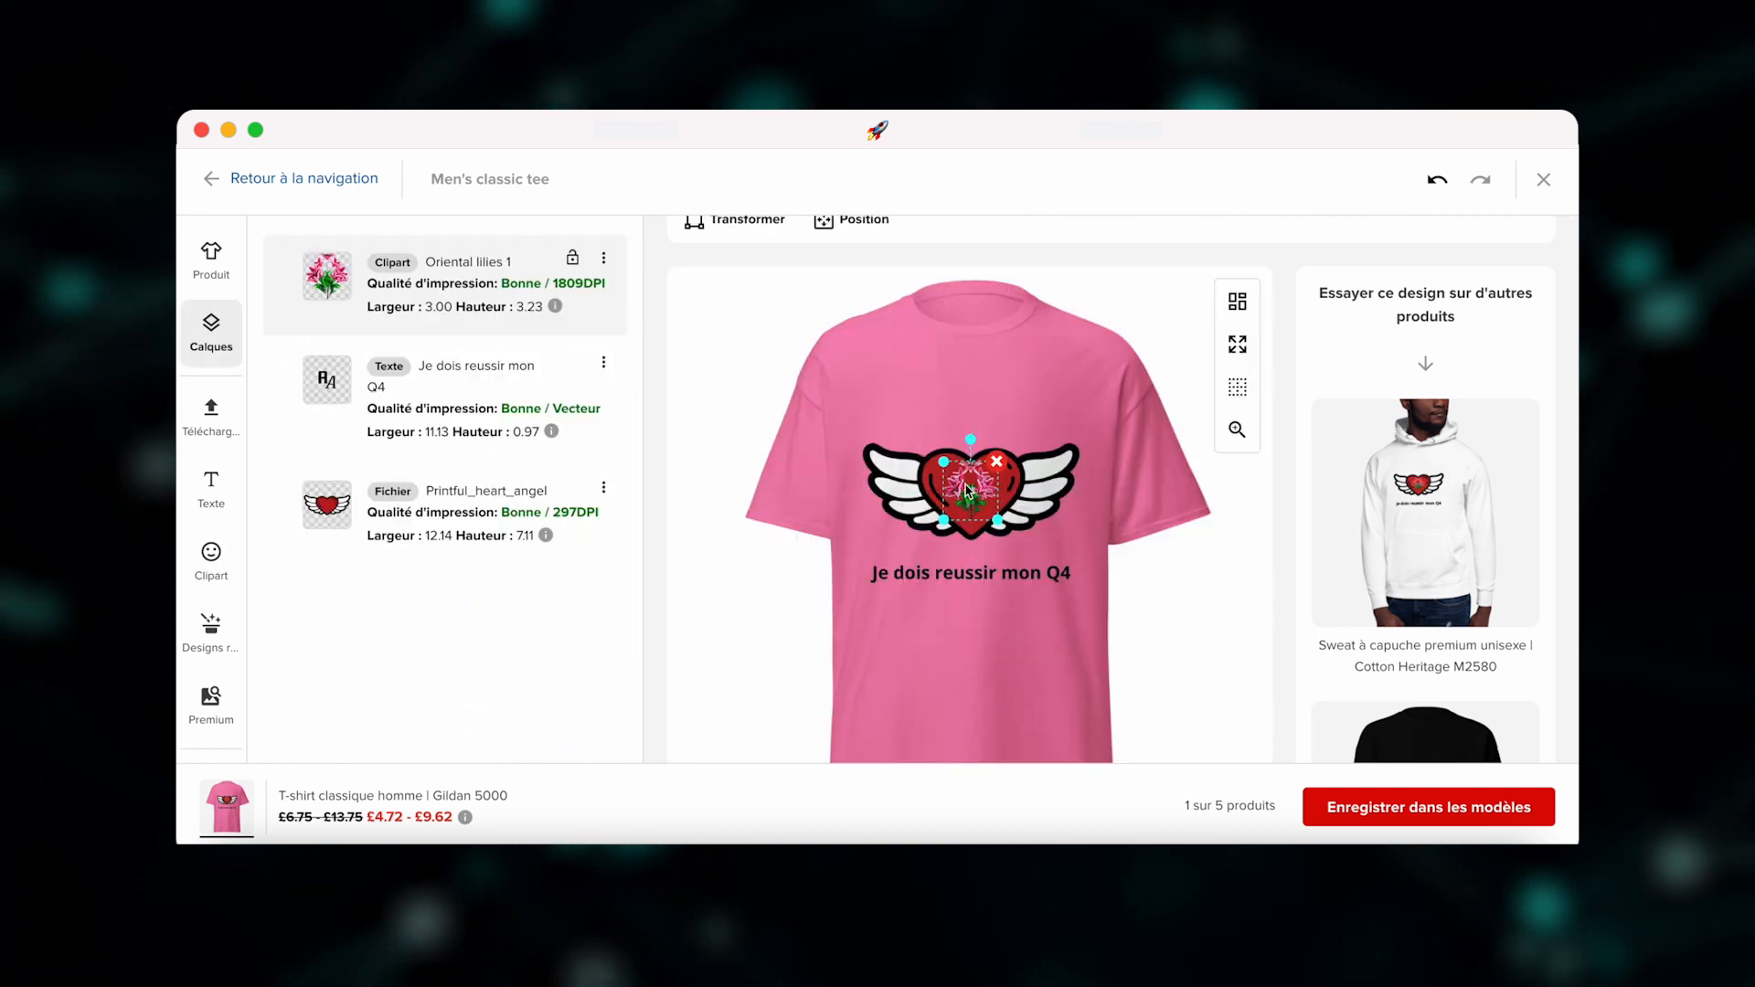
drag(966, 514, 933, 369)
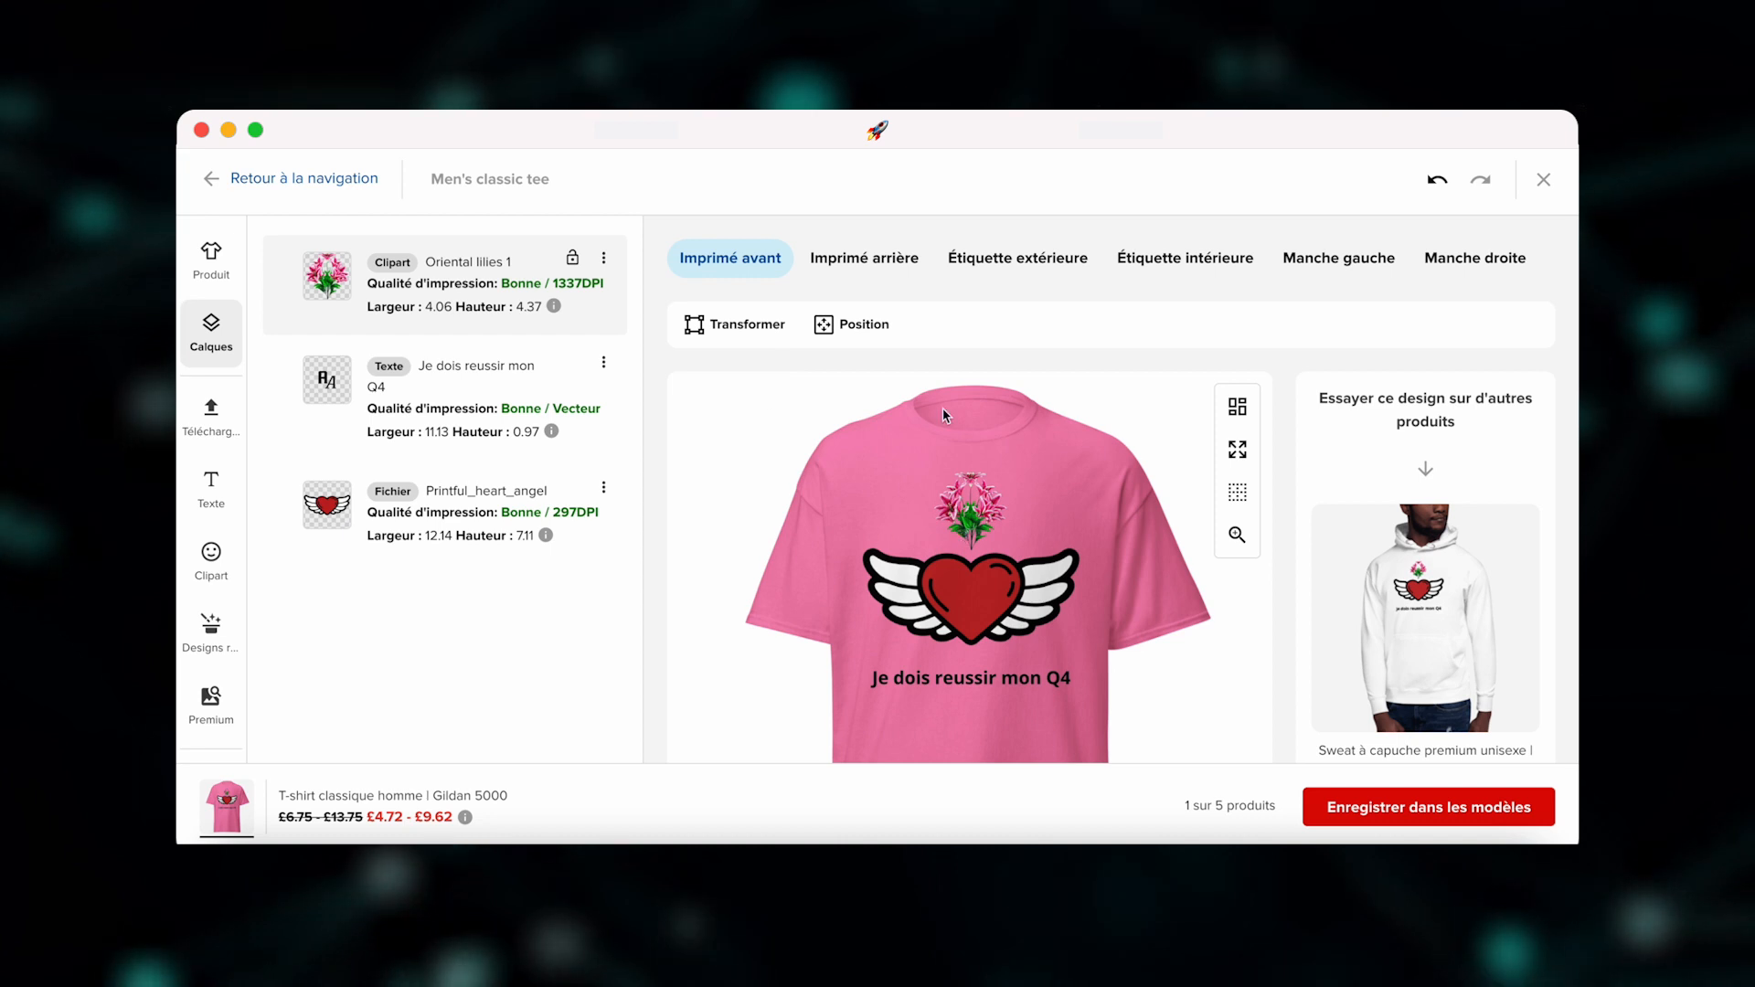
- Check the finished front design, save it to the product templates, and review the Men's classic tee entry there
scroll(941, 408, down, 2)
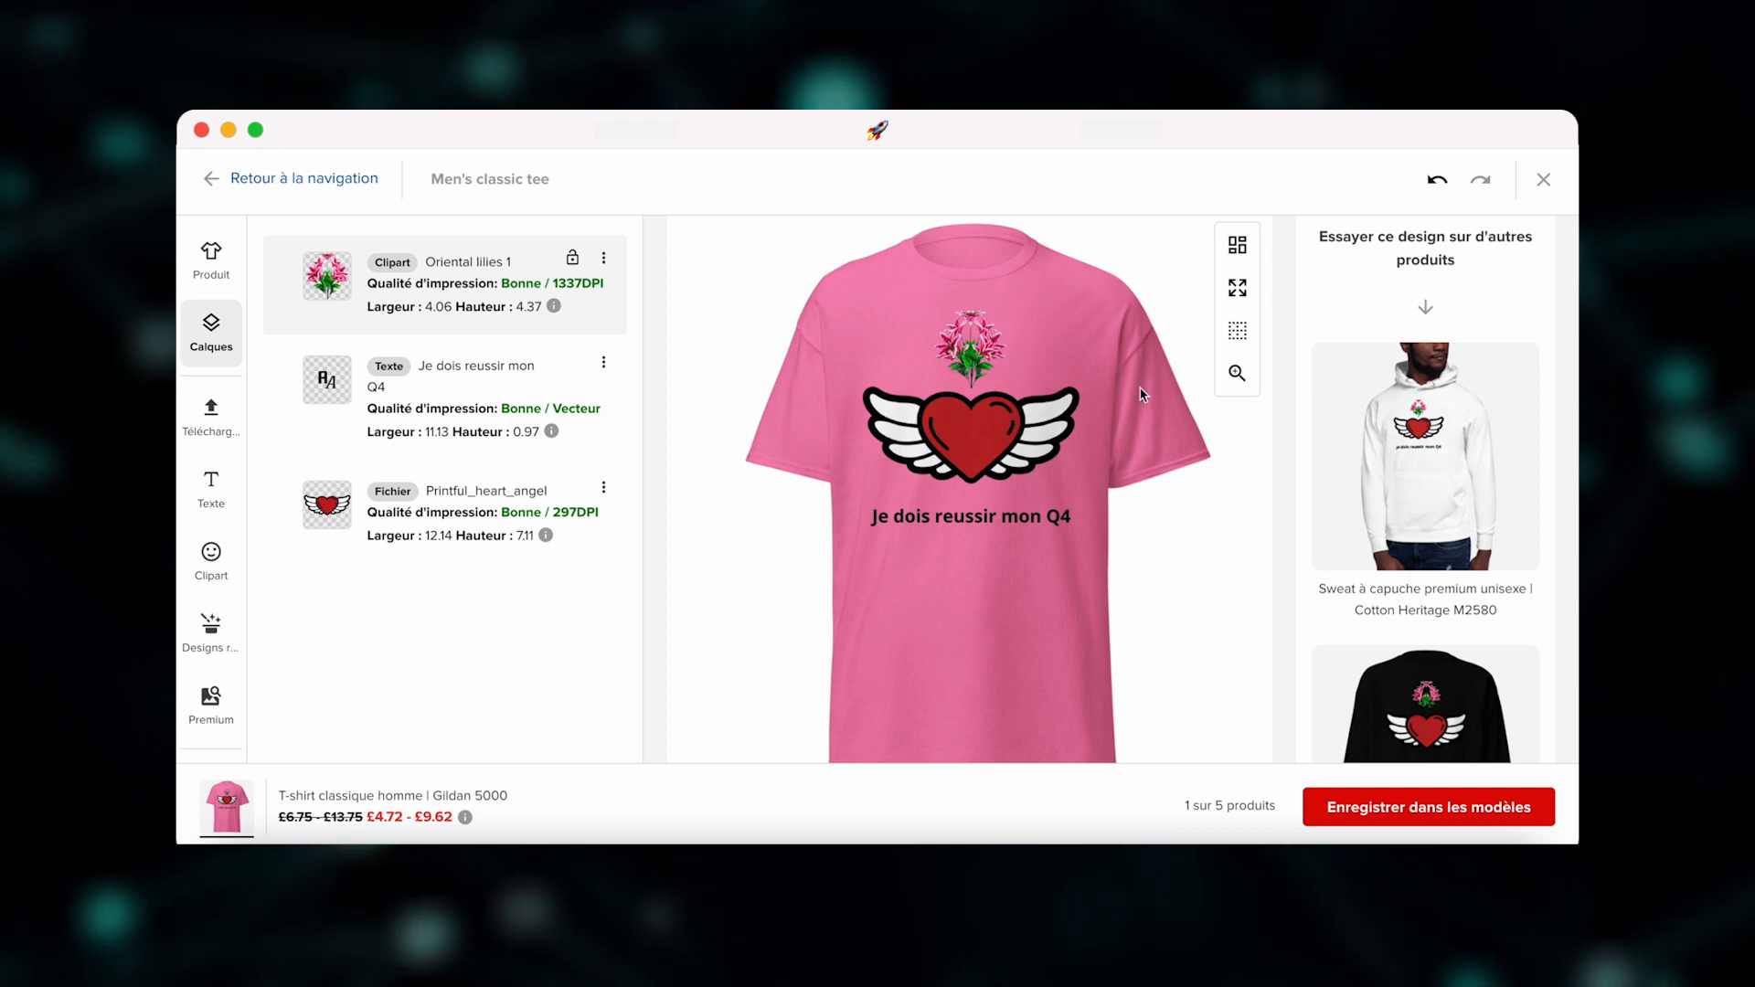
scroll(1132, 415, up, 2)
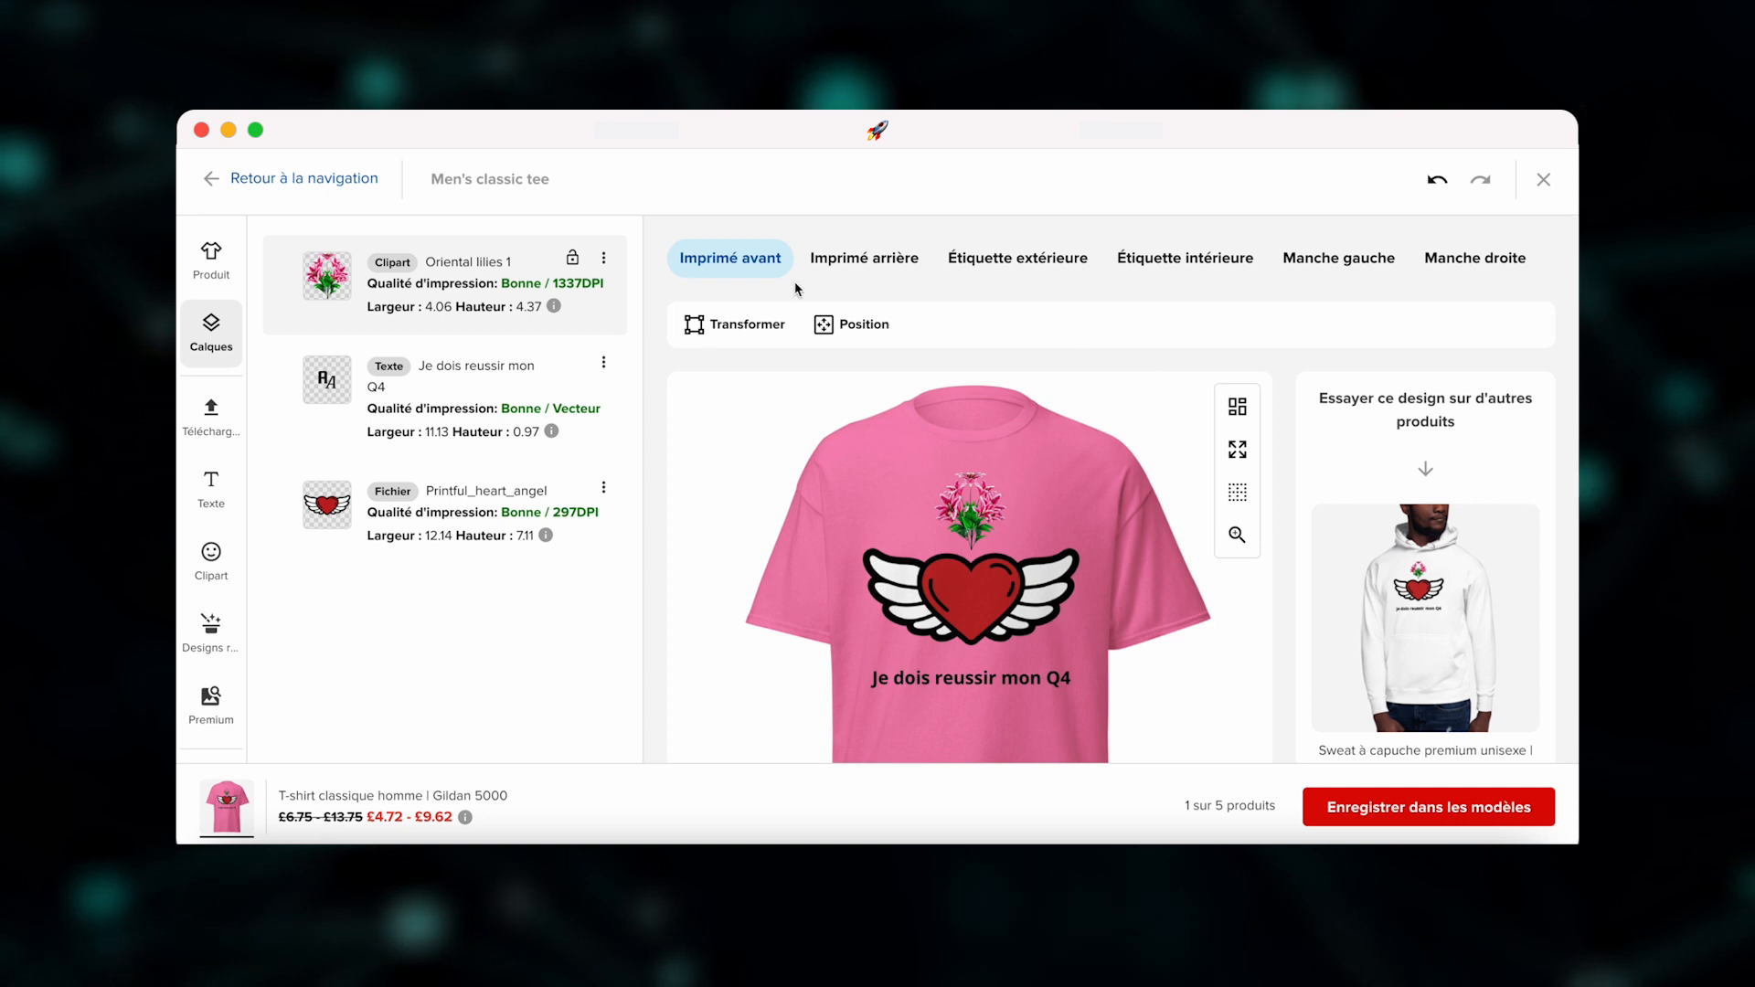
click(1373, 808)
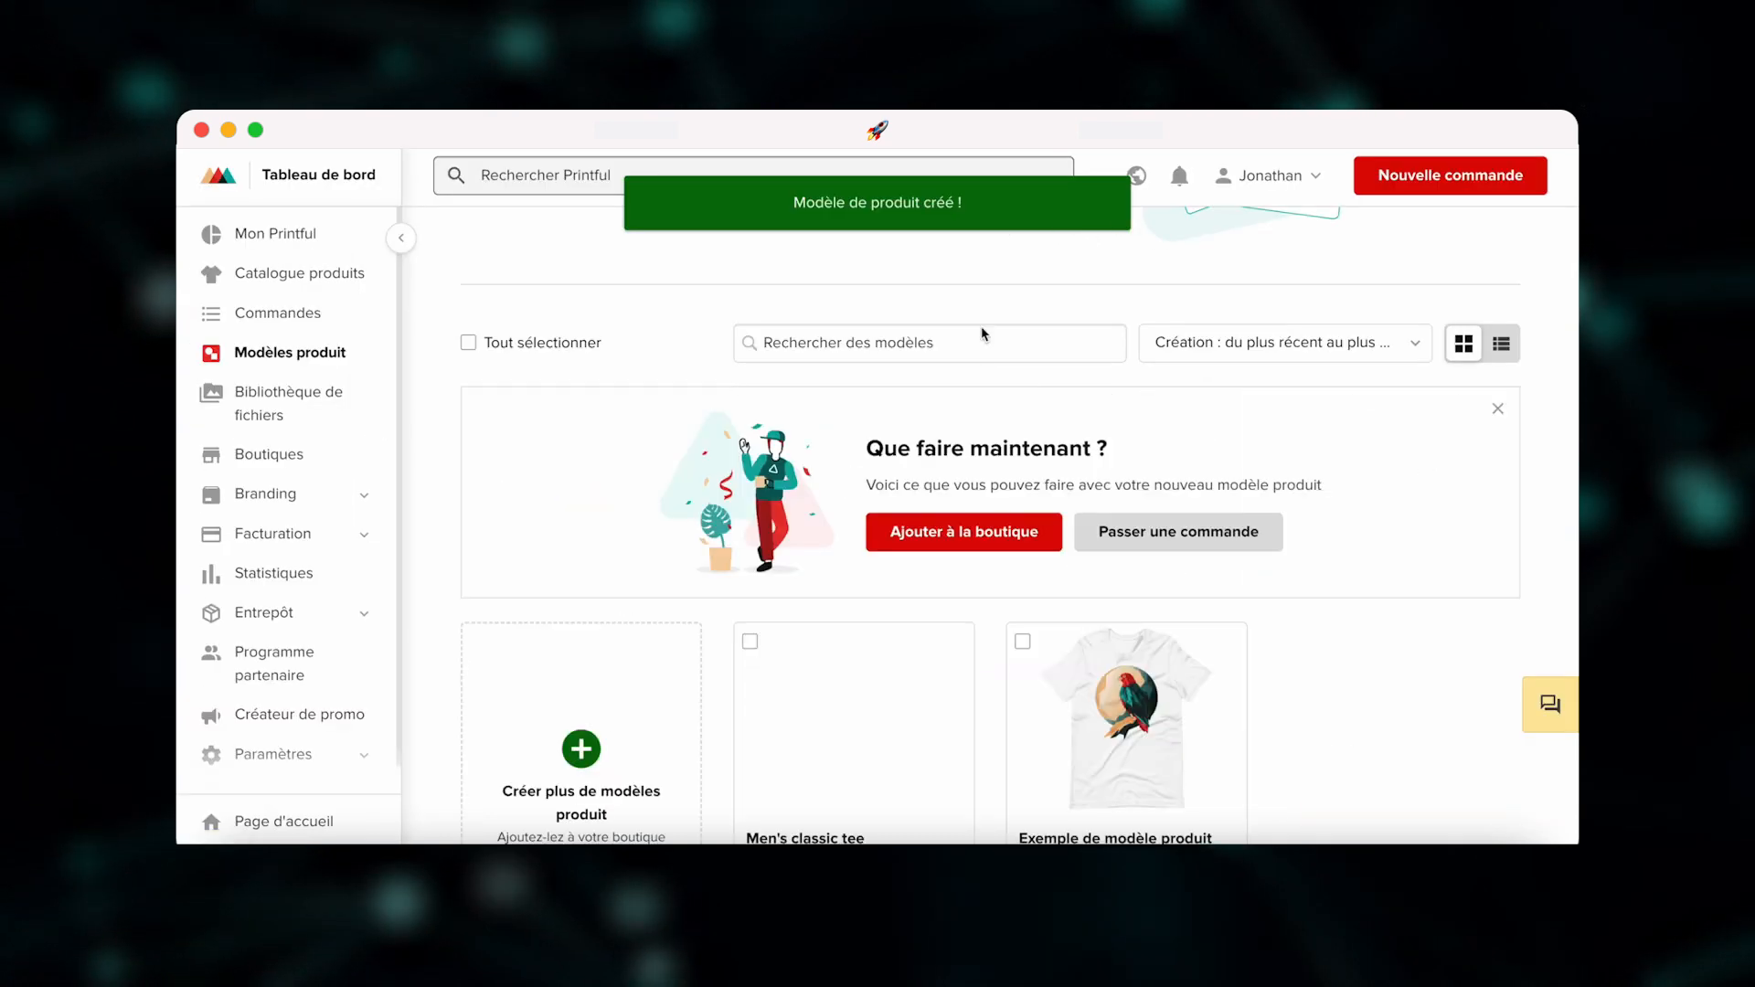
scroll(979, 375, down, 2)
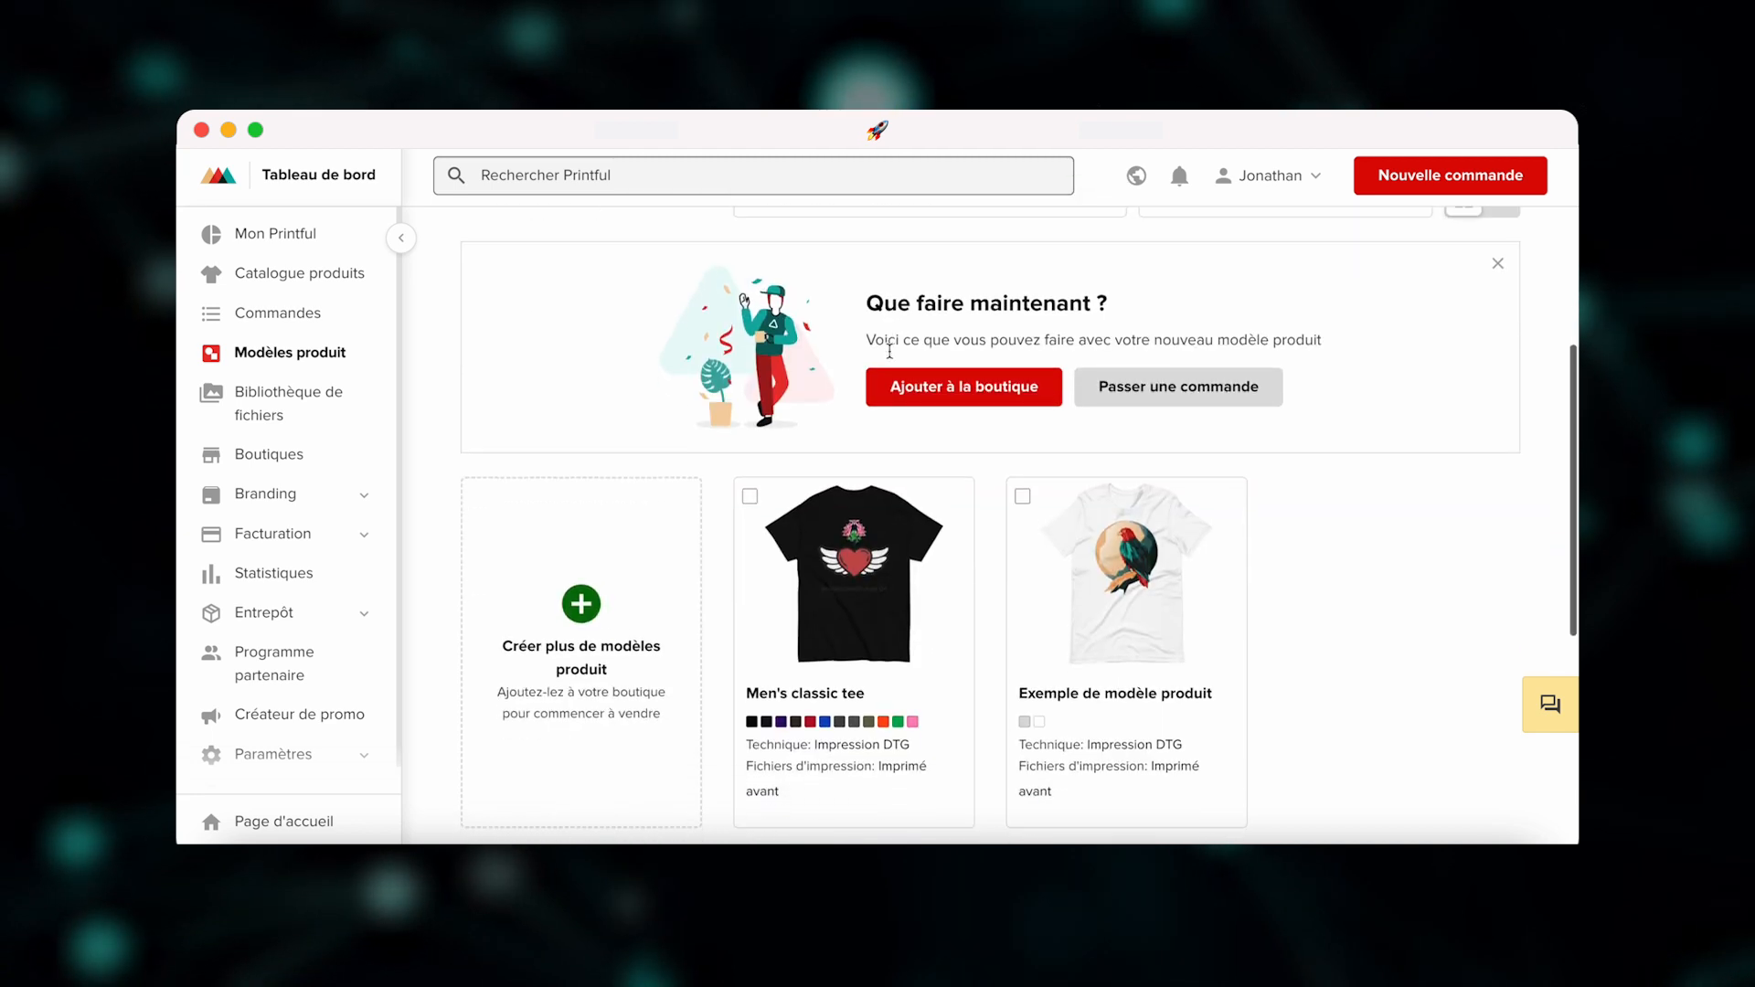
scroll(890, 350, down, 1)
mouse_move(776, 596)
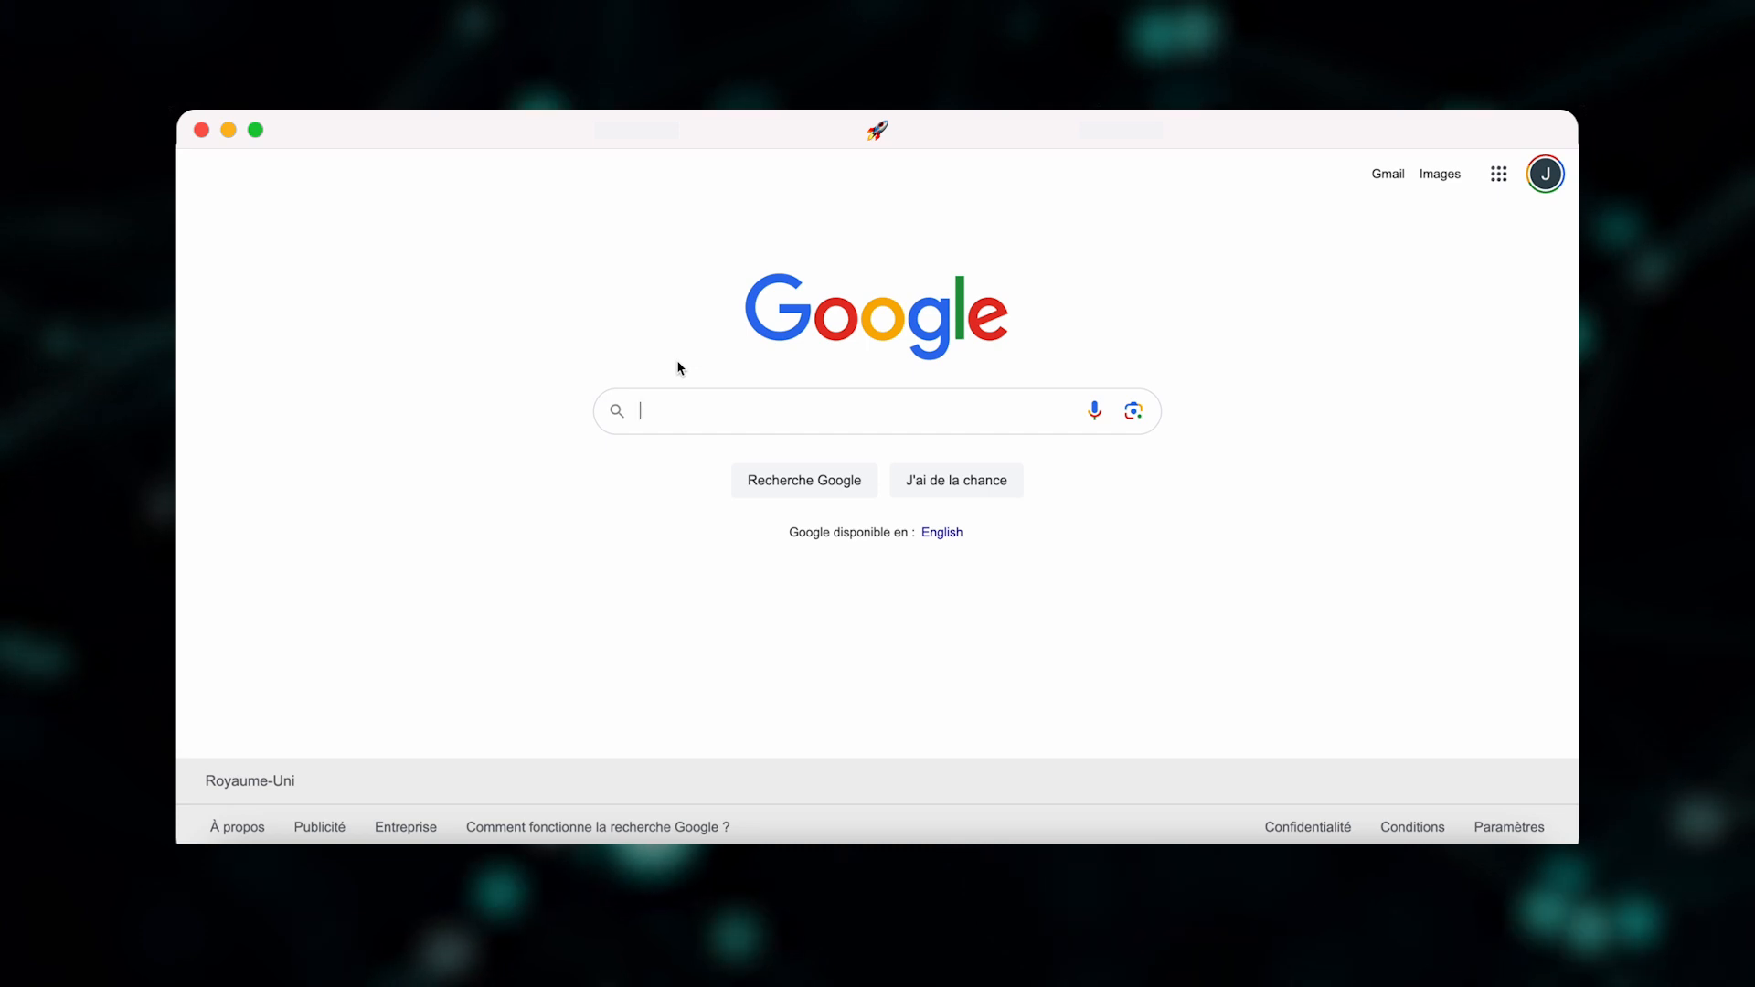
- Search Google for "canva", open the Canva website, and dismiss the 30-day Canva Pro trial offer
text(canva)
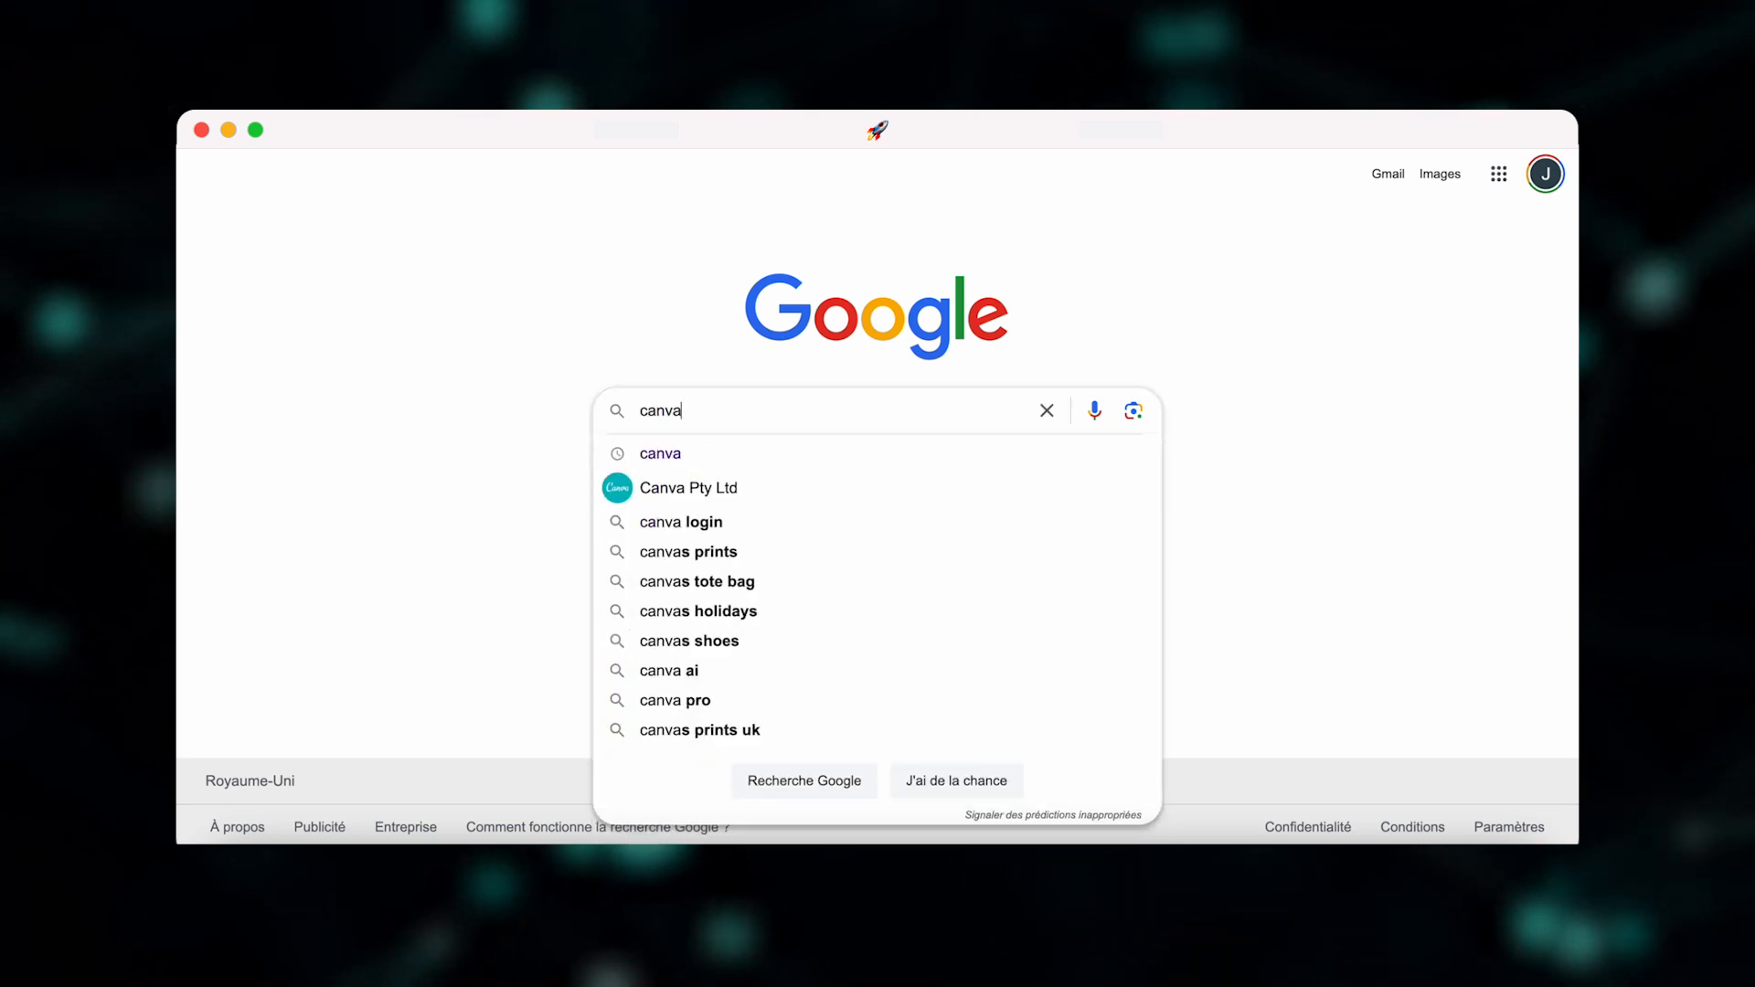
key(Return)
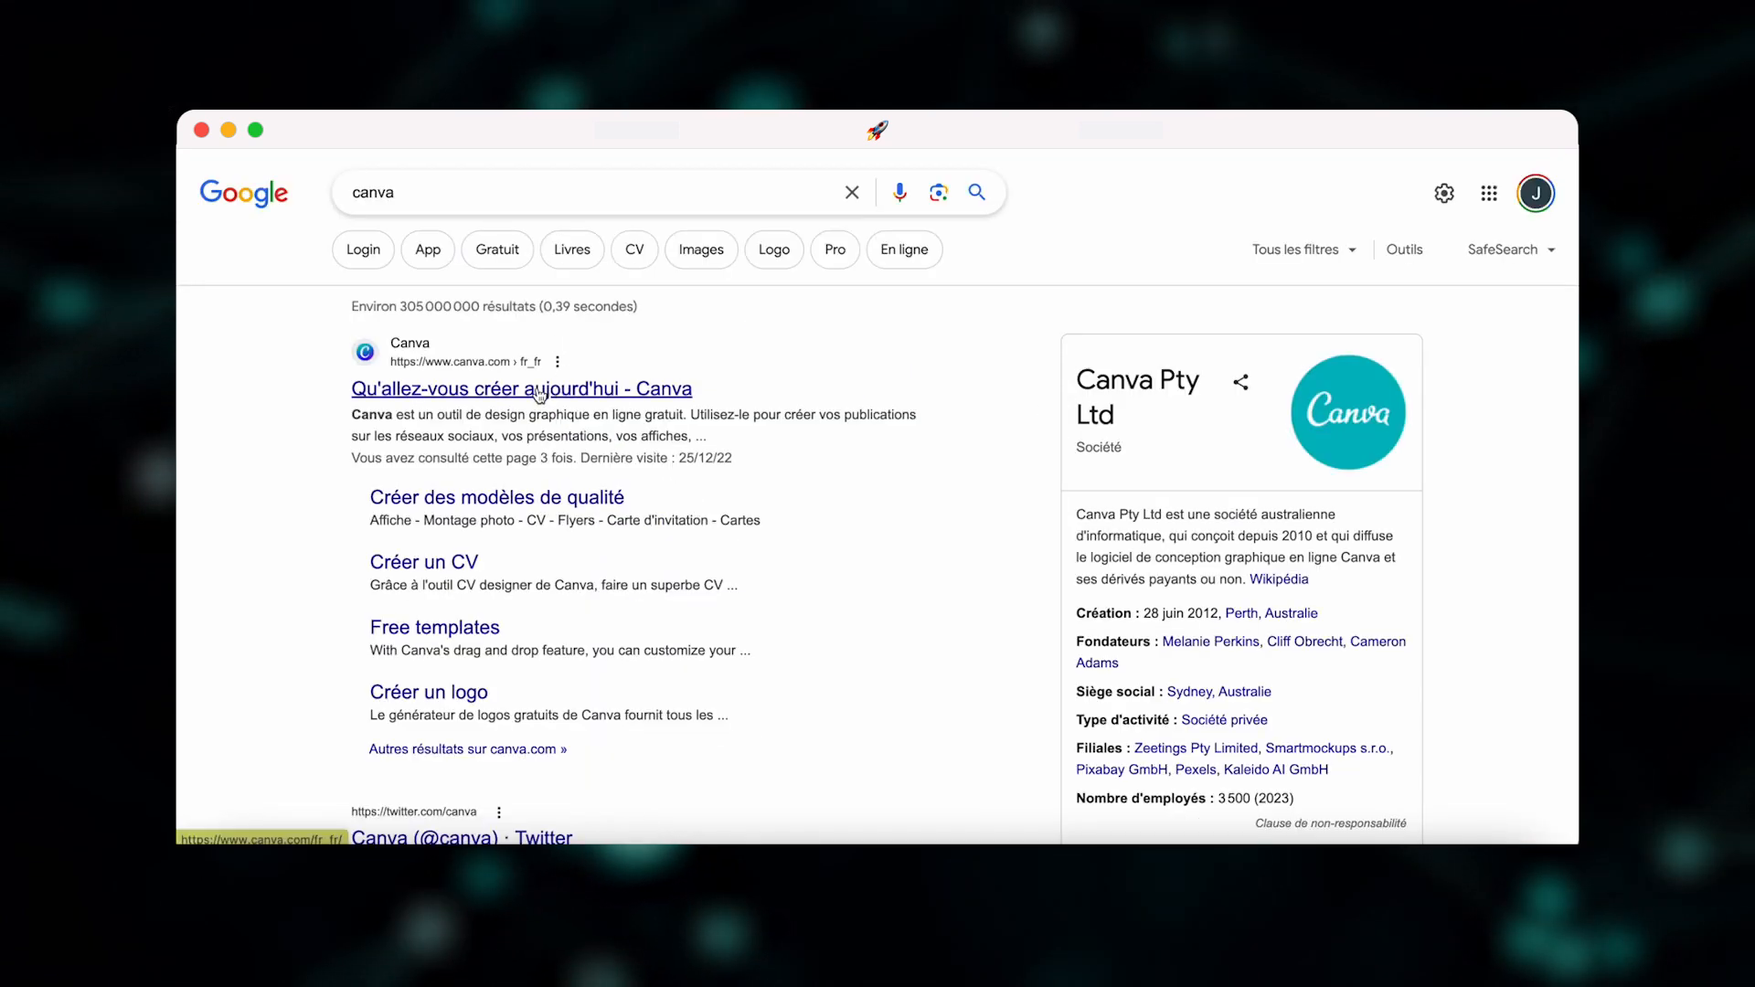
click(512, 389)
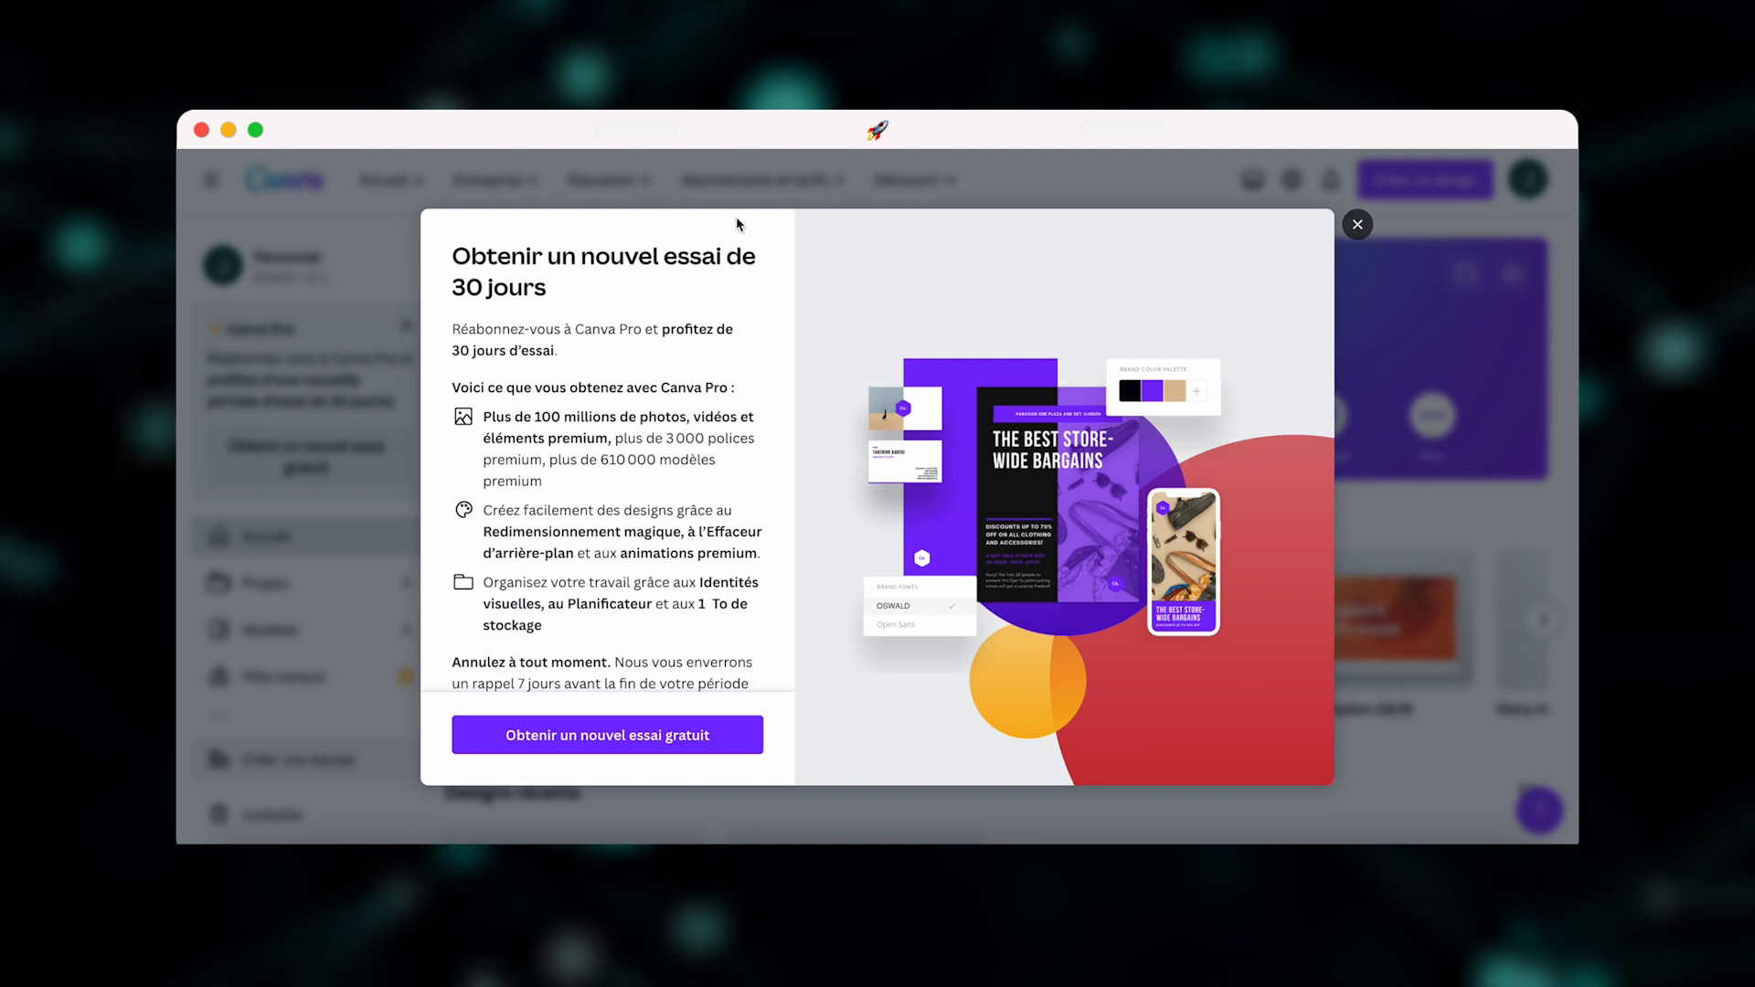
click(1357, 227)
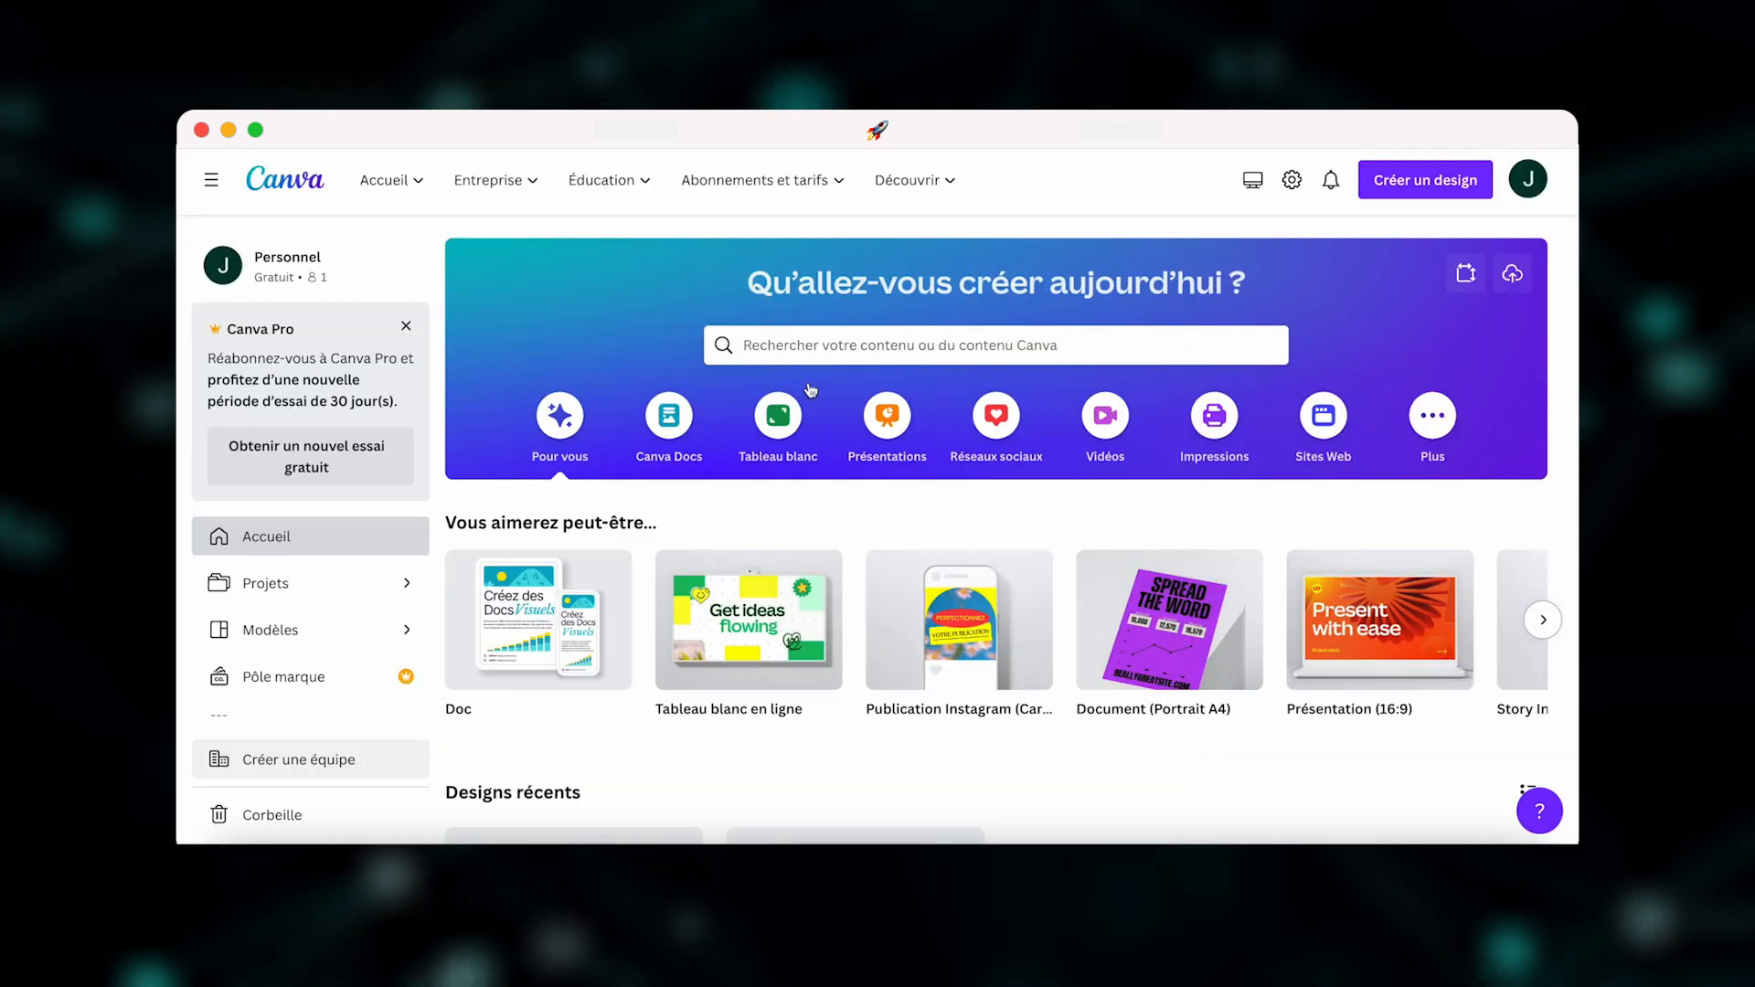
- Open Canva's logo templates, create a blank logo design, and dismiss the sticker tip
click(876, 352)
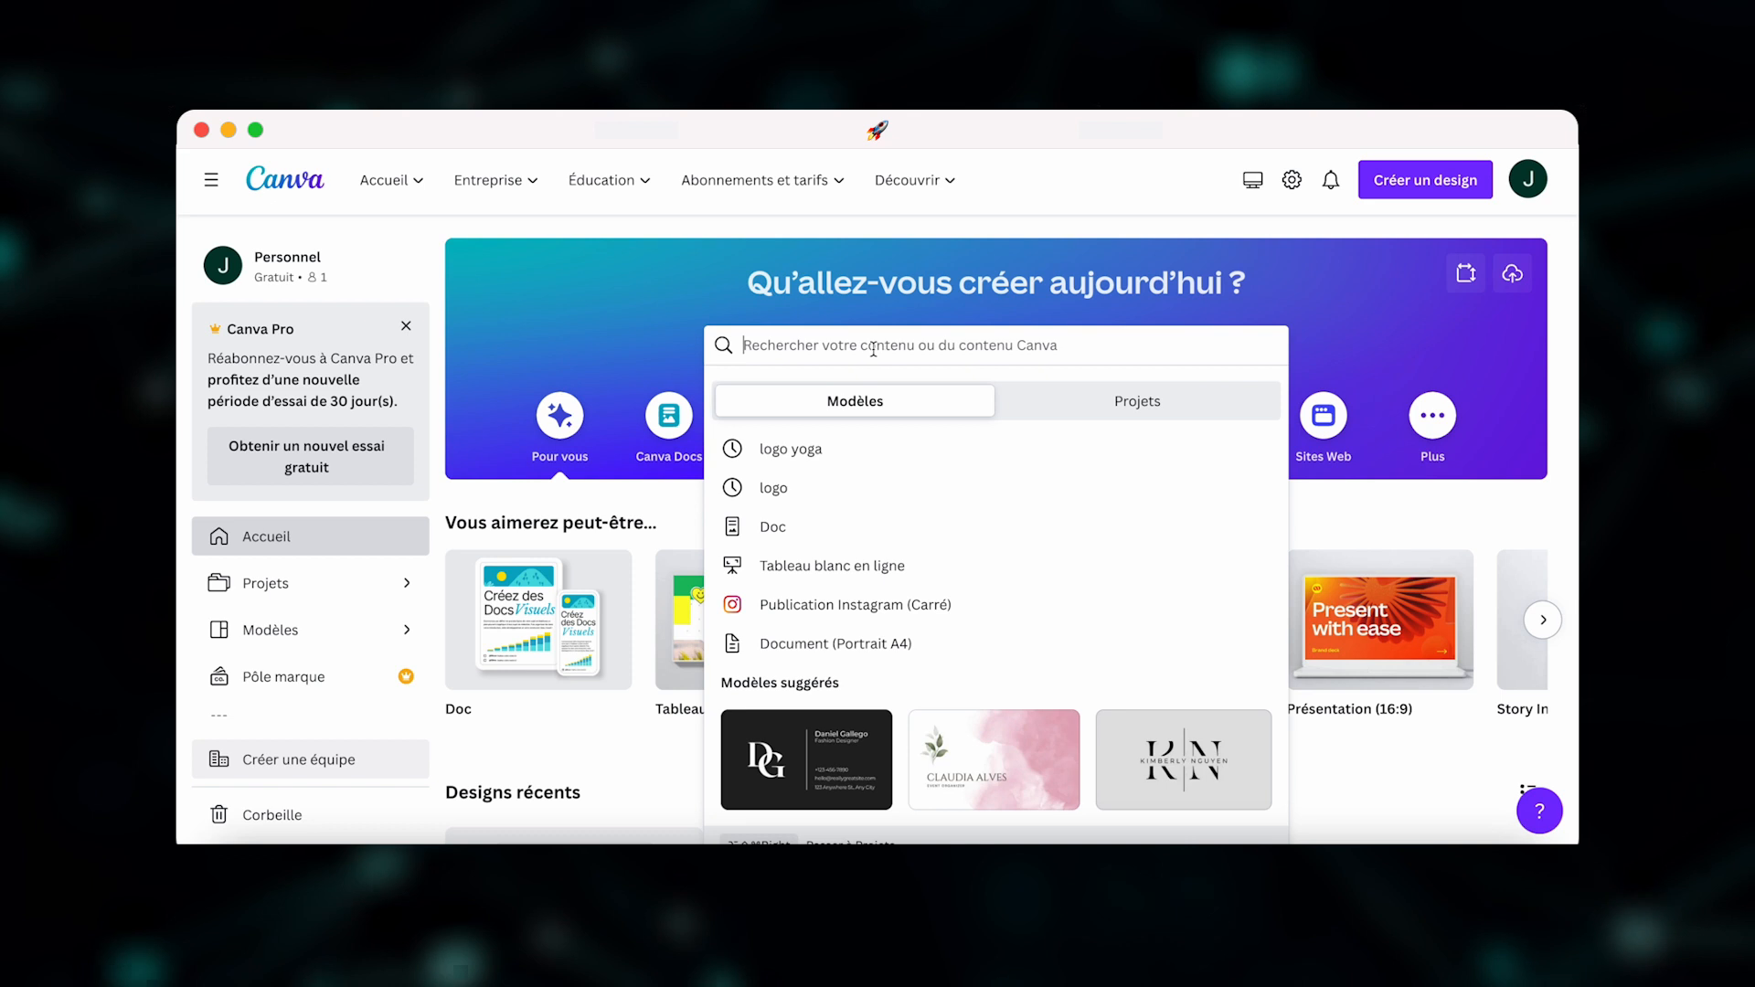
click(867, 489)
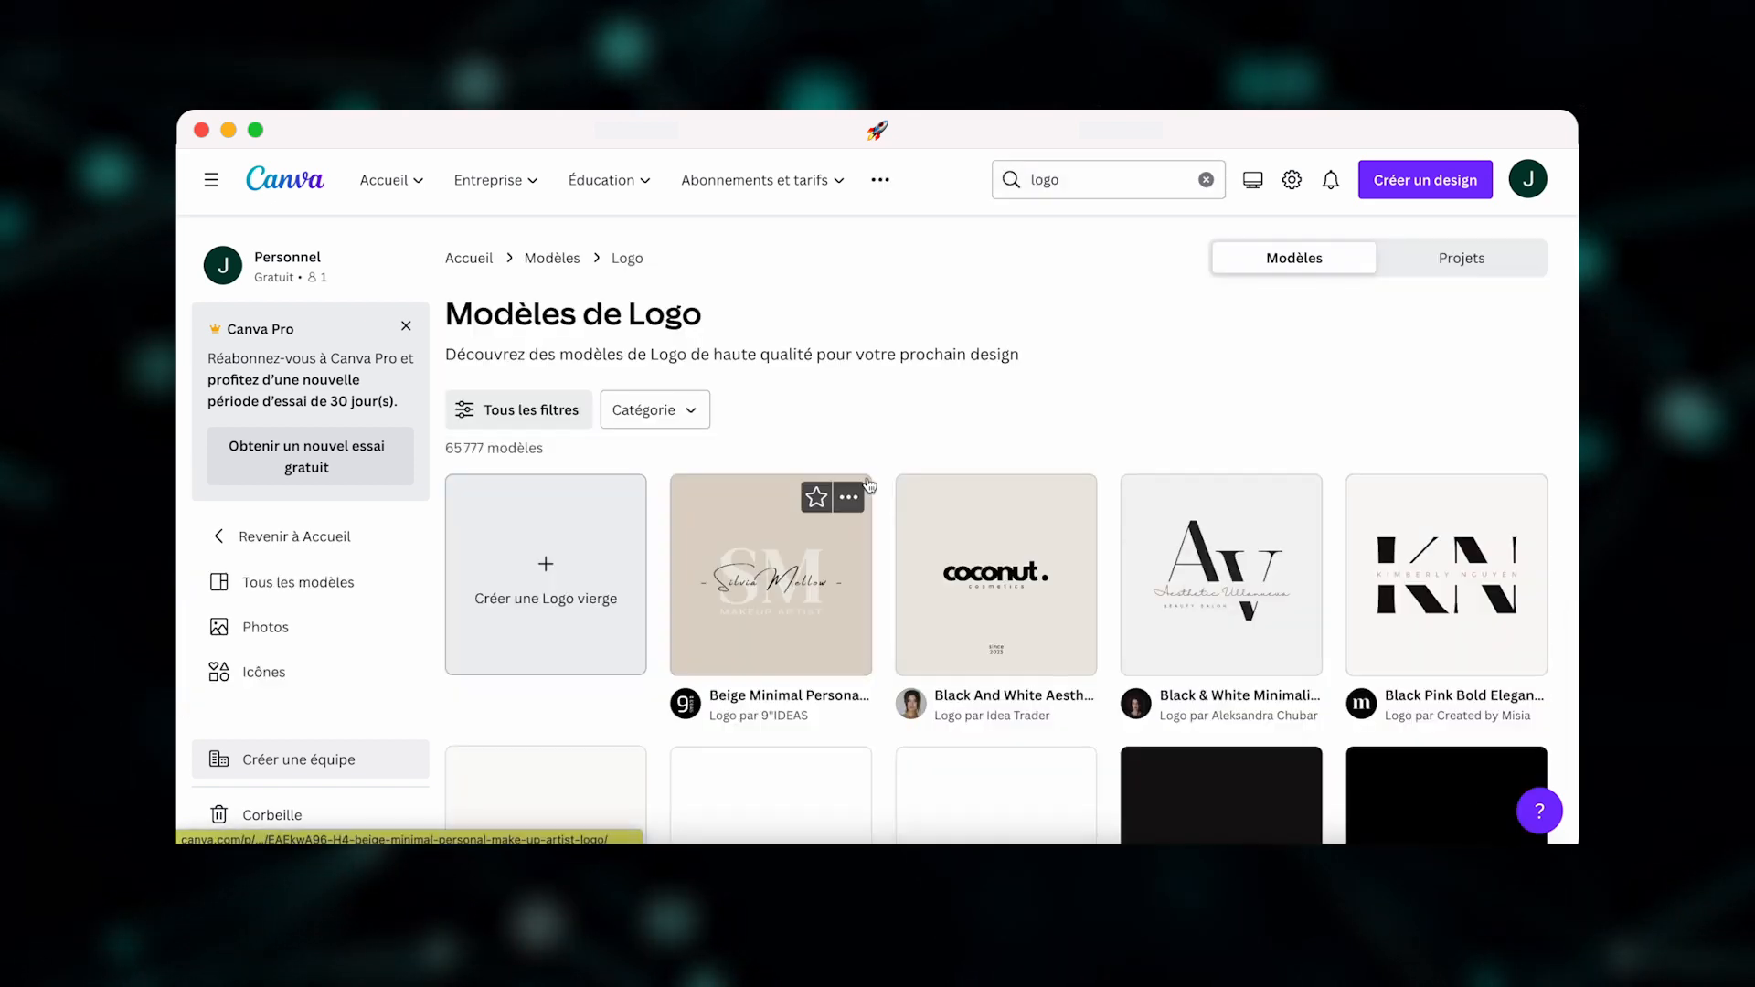
click(555, 559)
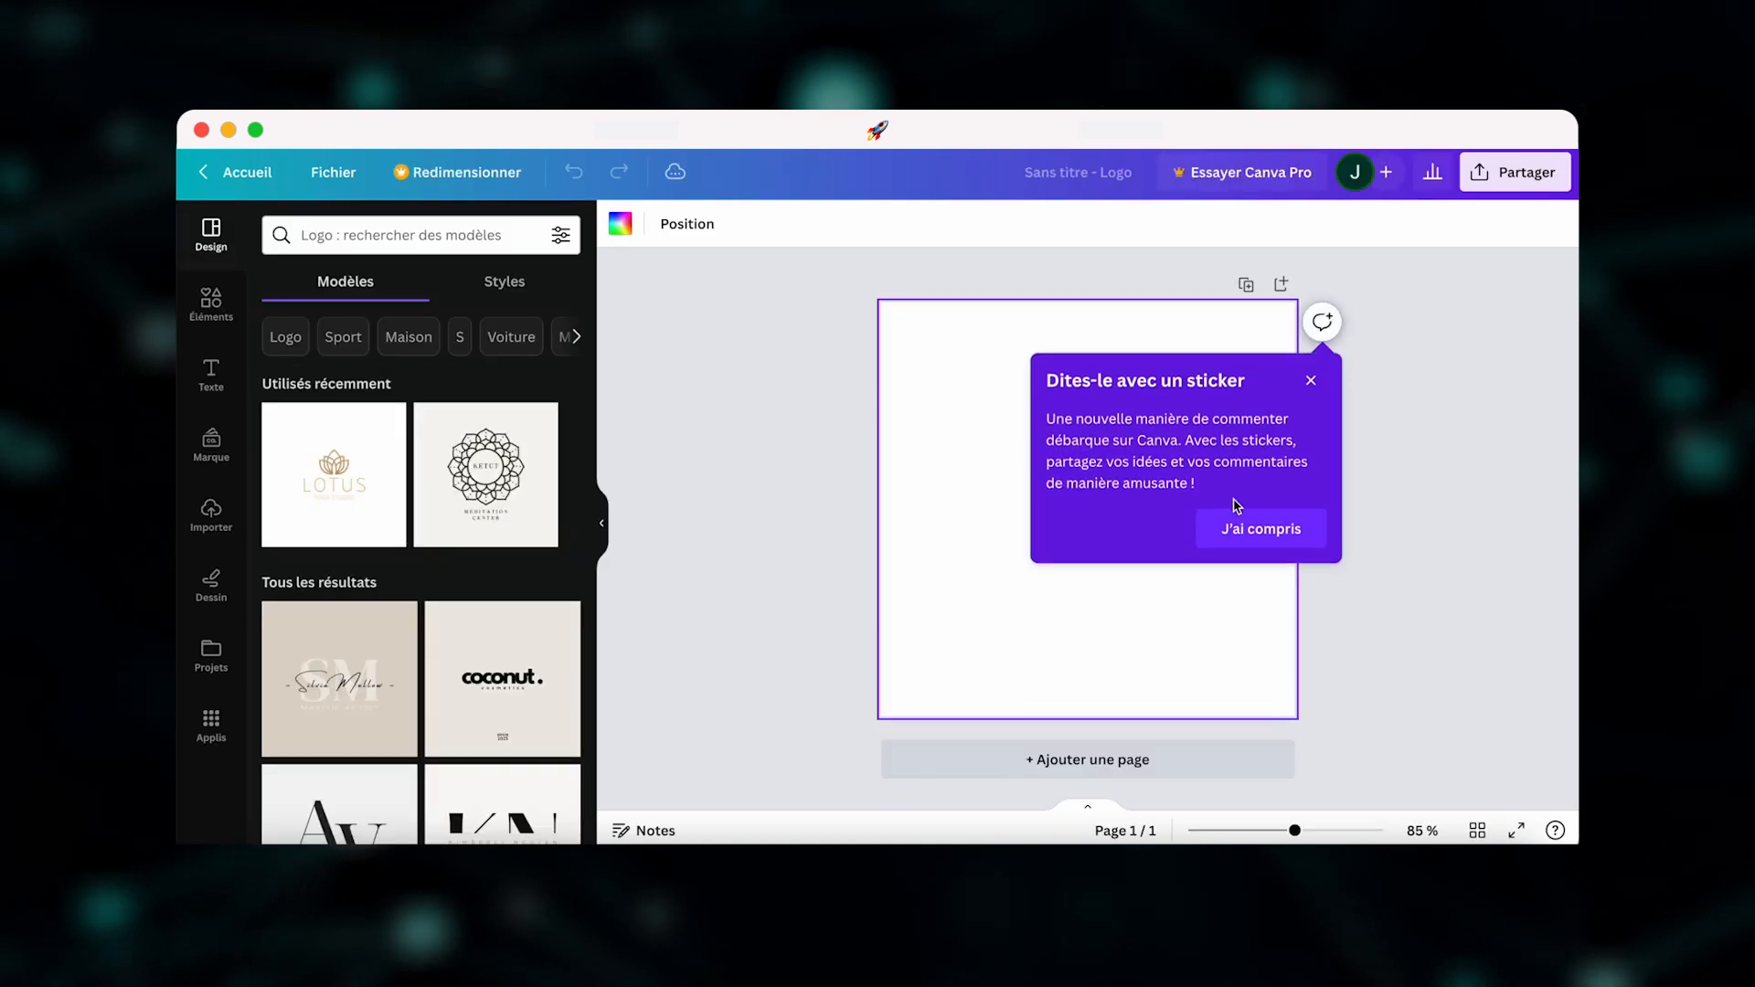
click(1271, 530)
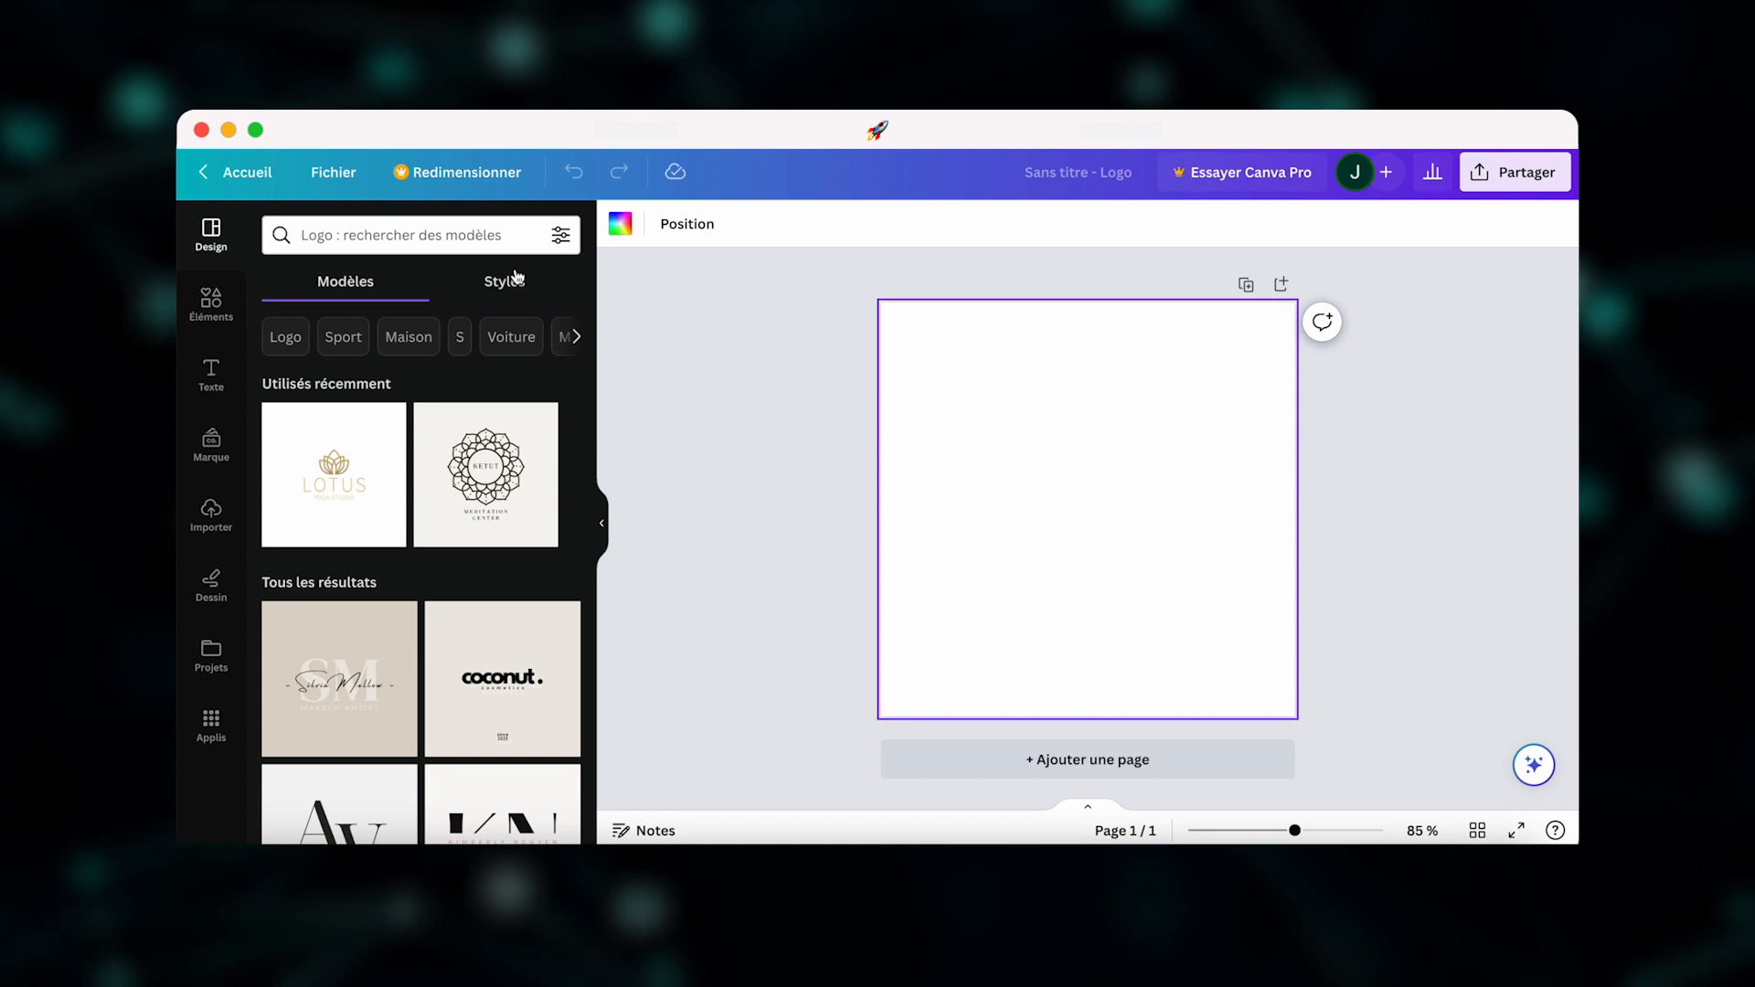
- Add the purple bull head illustration to the blank page, resize it, and place it at the page's centre
click(211, 375)
click(211, 304)
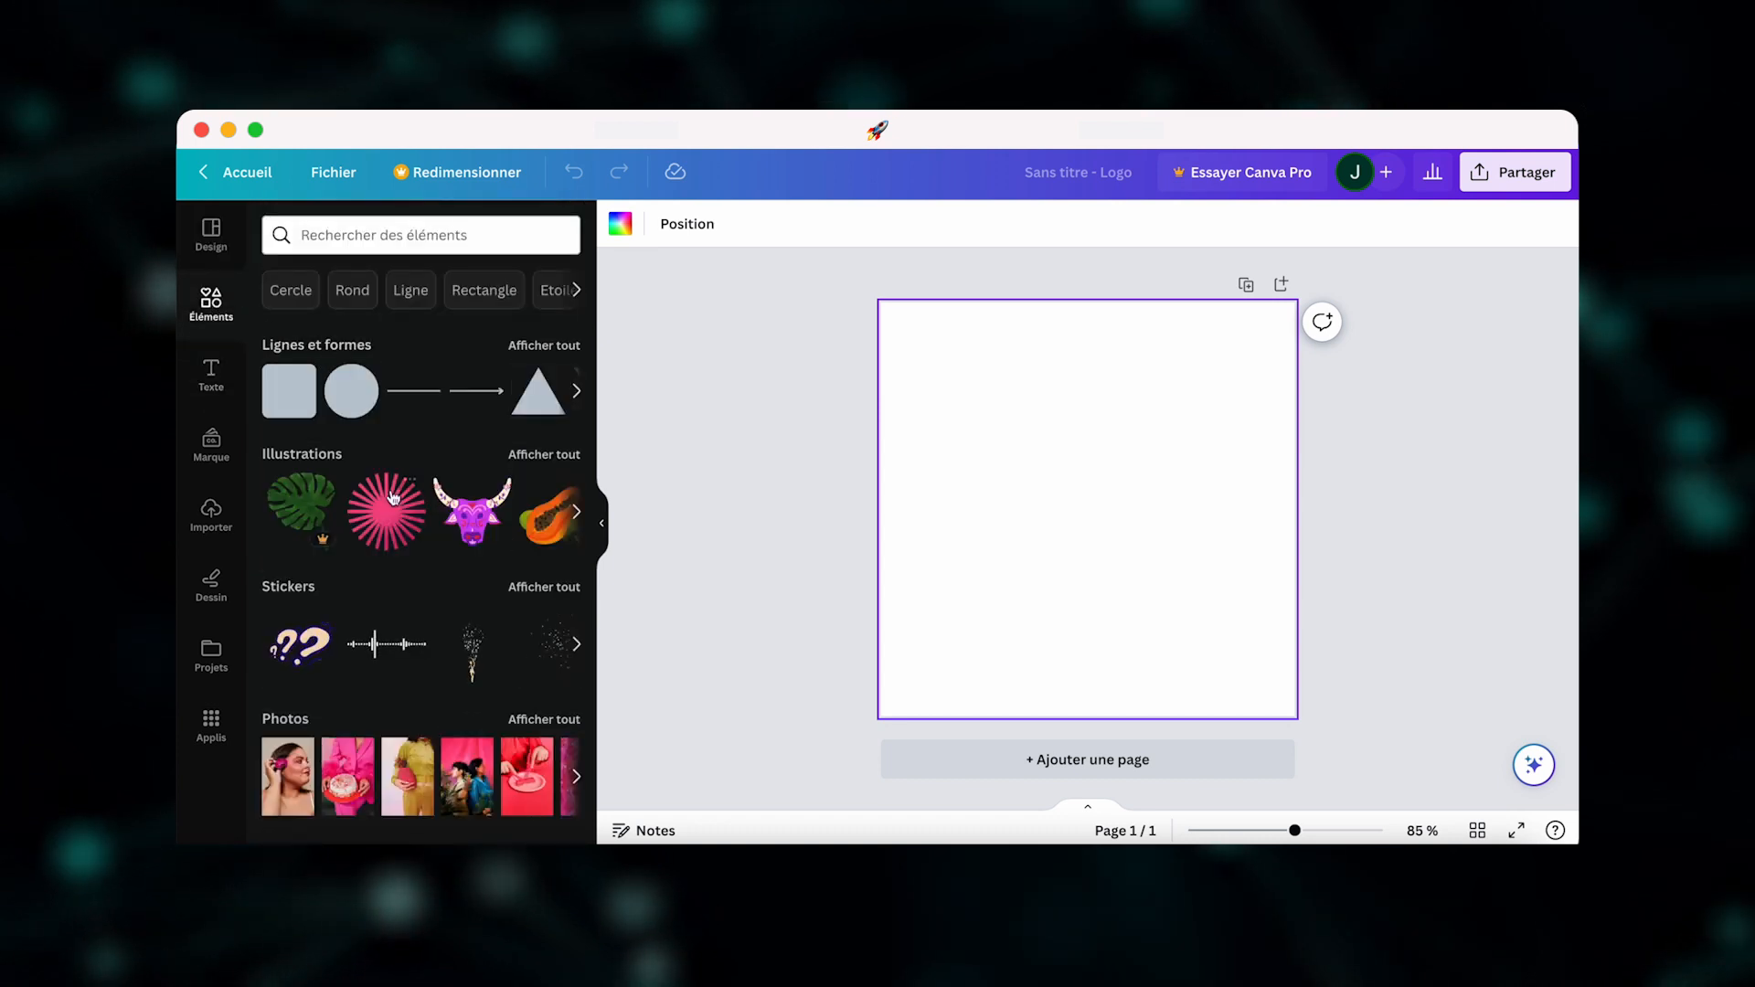
scroll(393, 497, down, 2)
scroll(393, 496, up, 2)
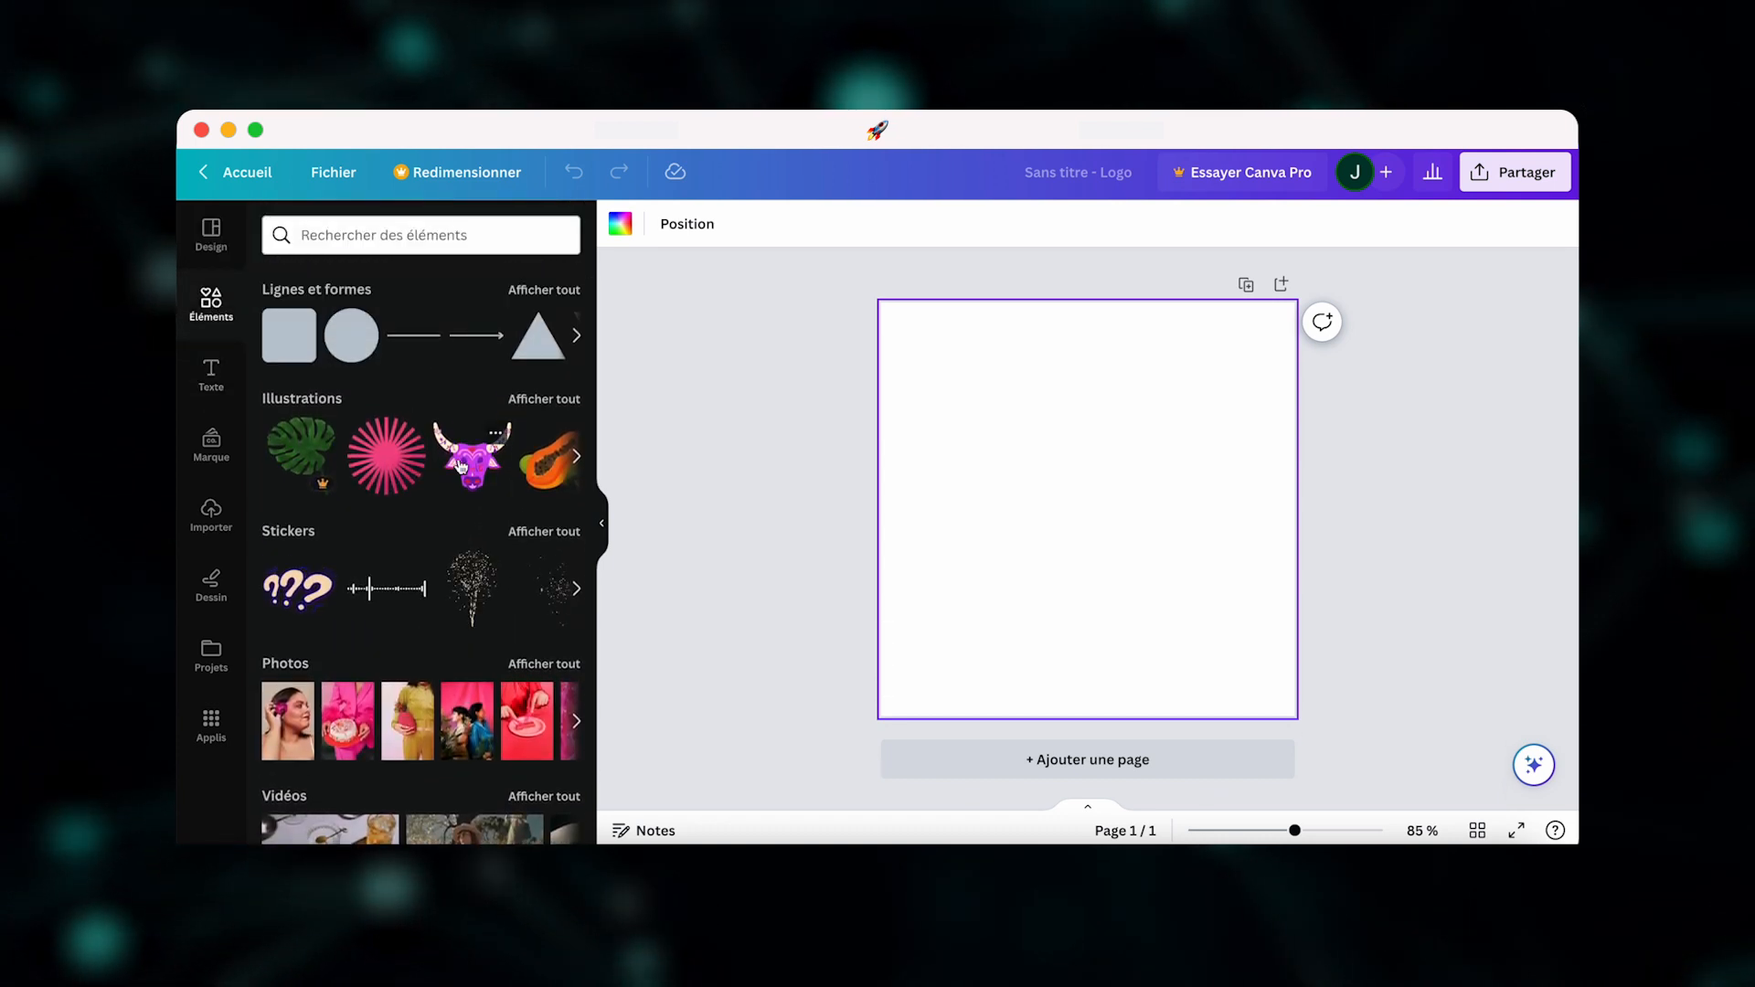
drag(716, 495, 950, 386)
drag(1063, 498, 1087, 503)
click(779, 547)
- Browse the graphic elements and add the dumbbell from the Isometric Vector Gym collection to the page
scroll(457, 517, up, 1)
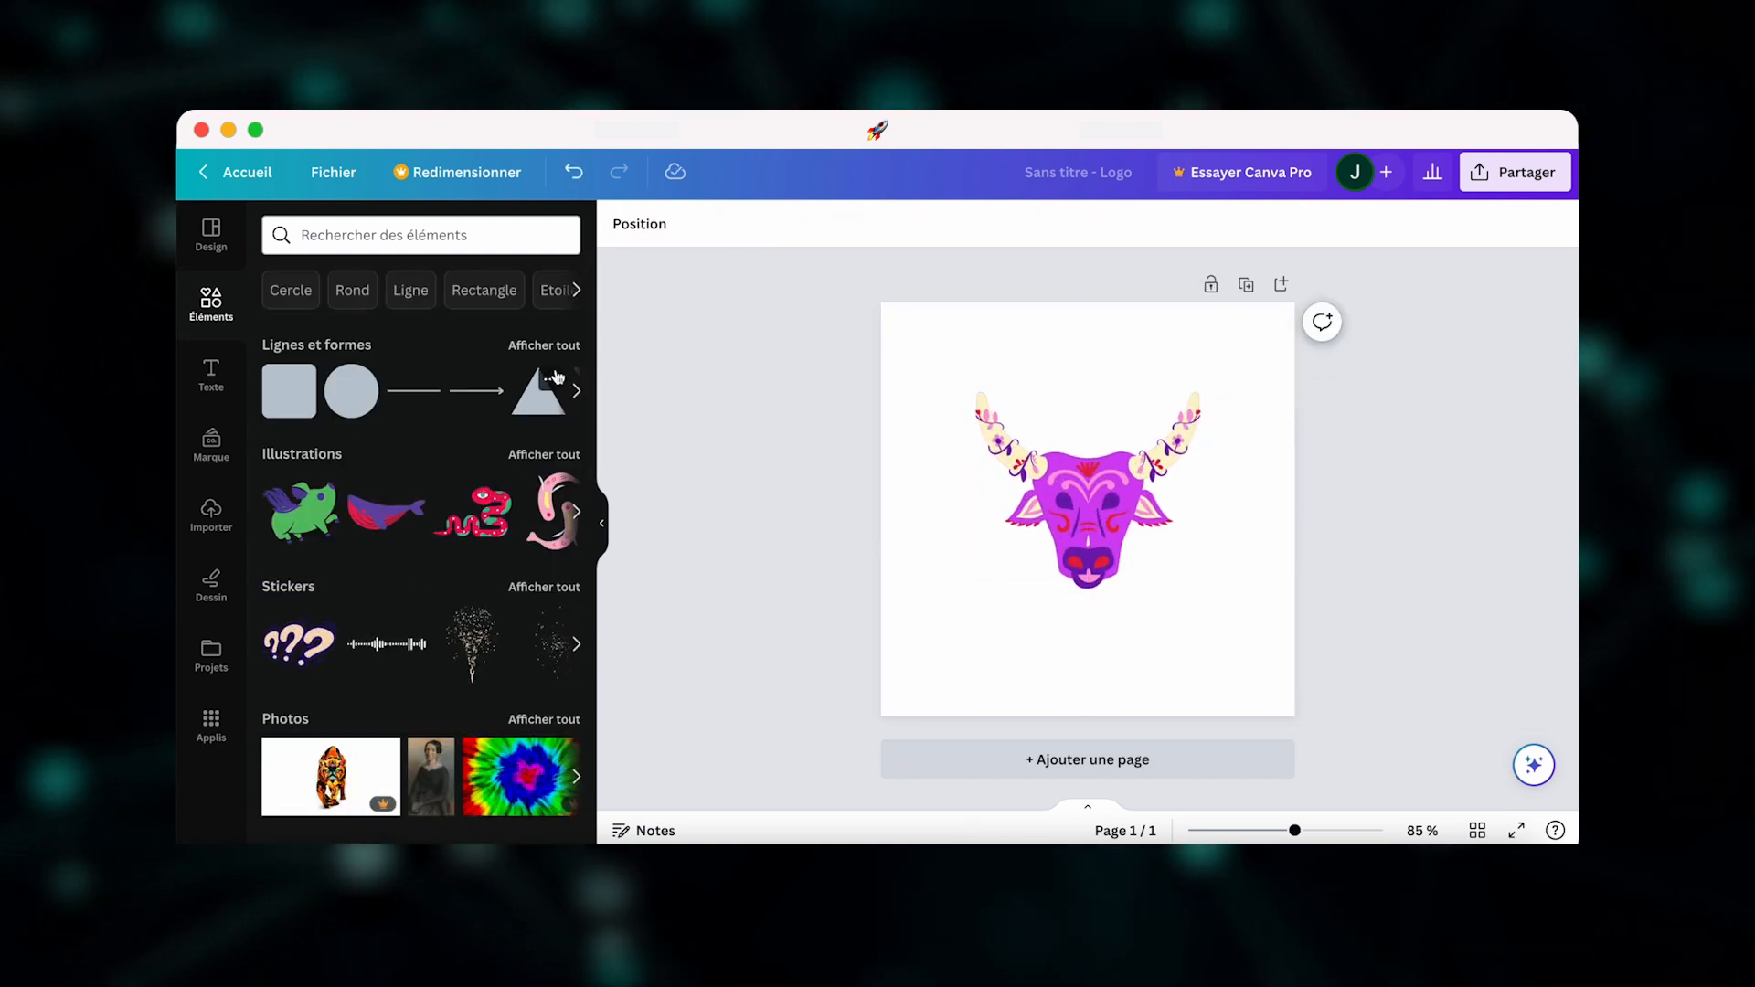
click(577, 512)
click(576, 512)
click(577, 644)
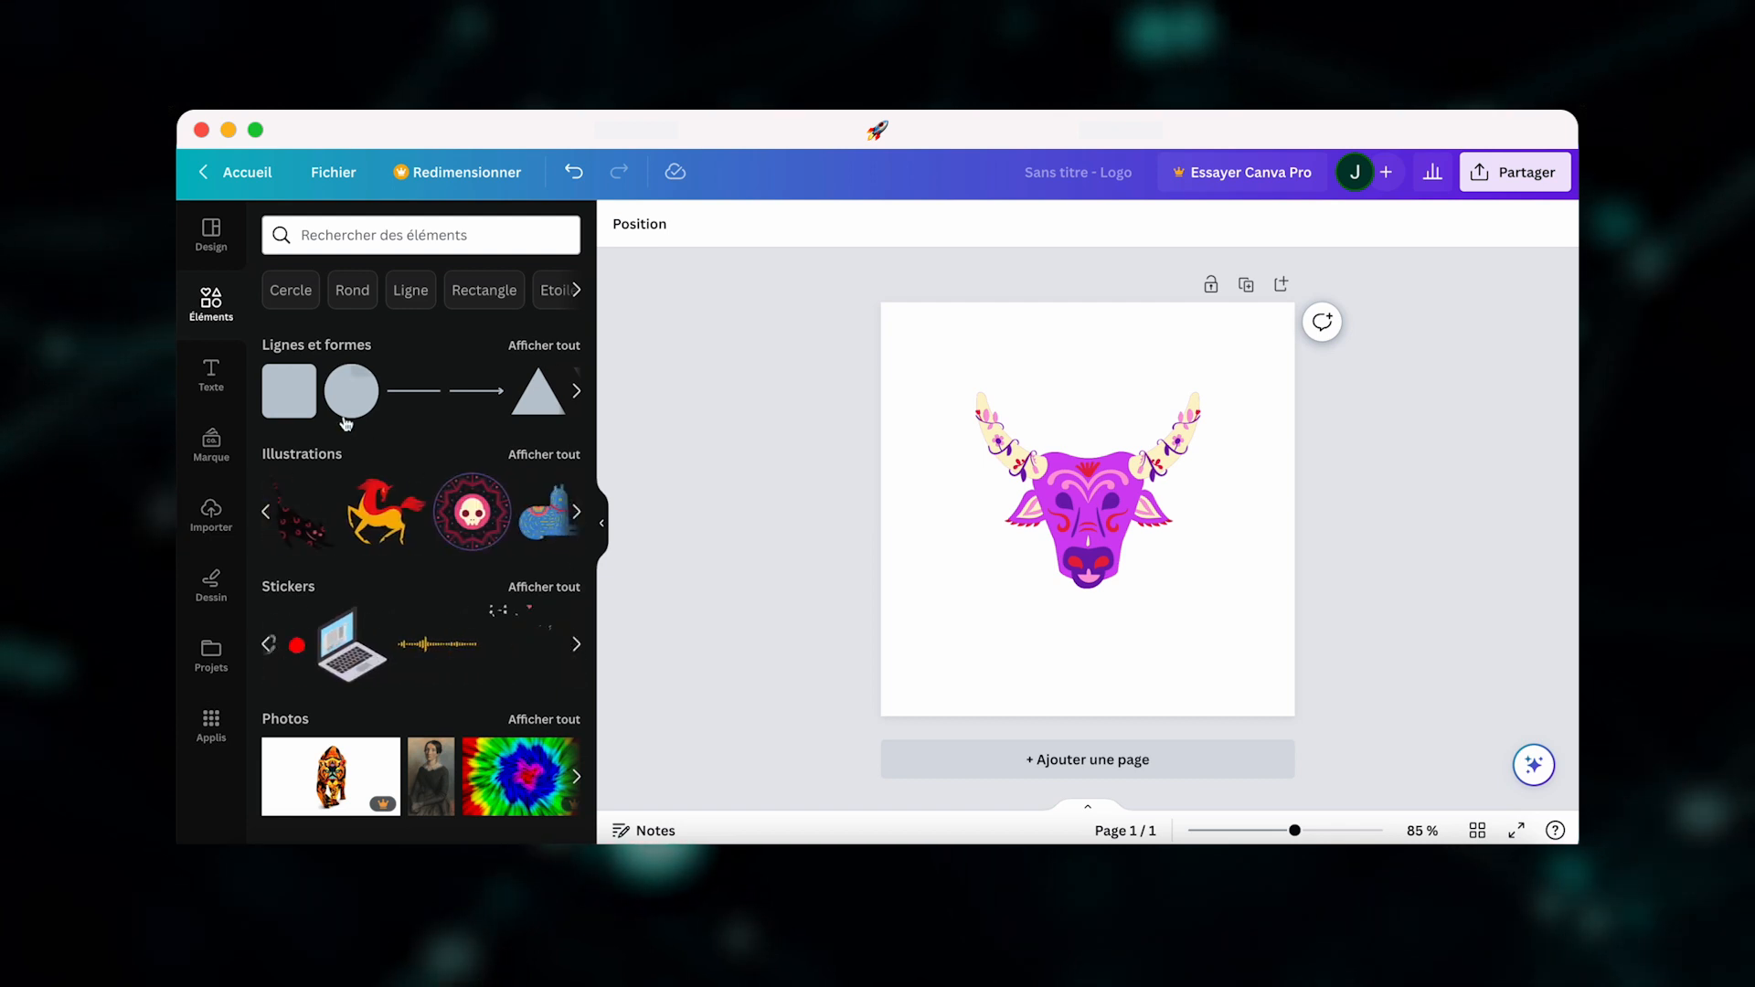
click(577, 392)
scroll(548, 472, down, 15)
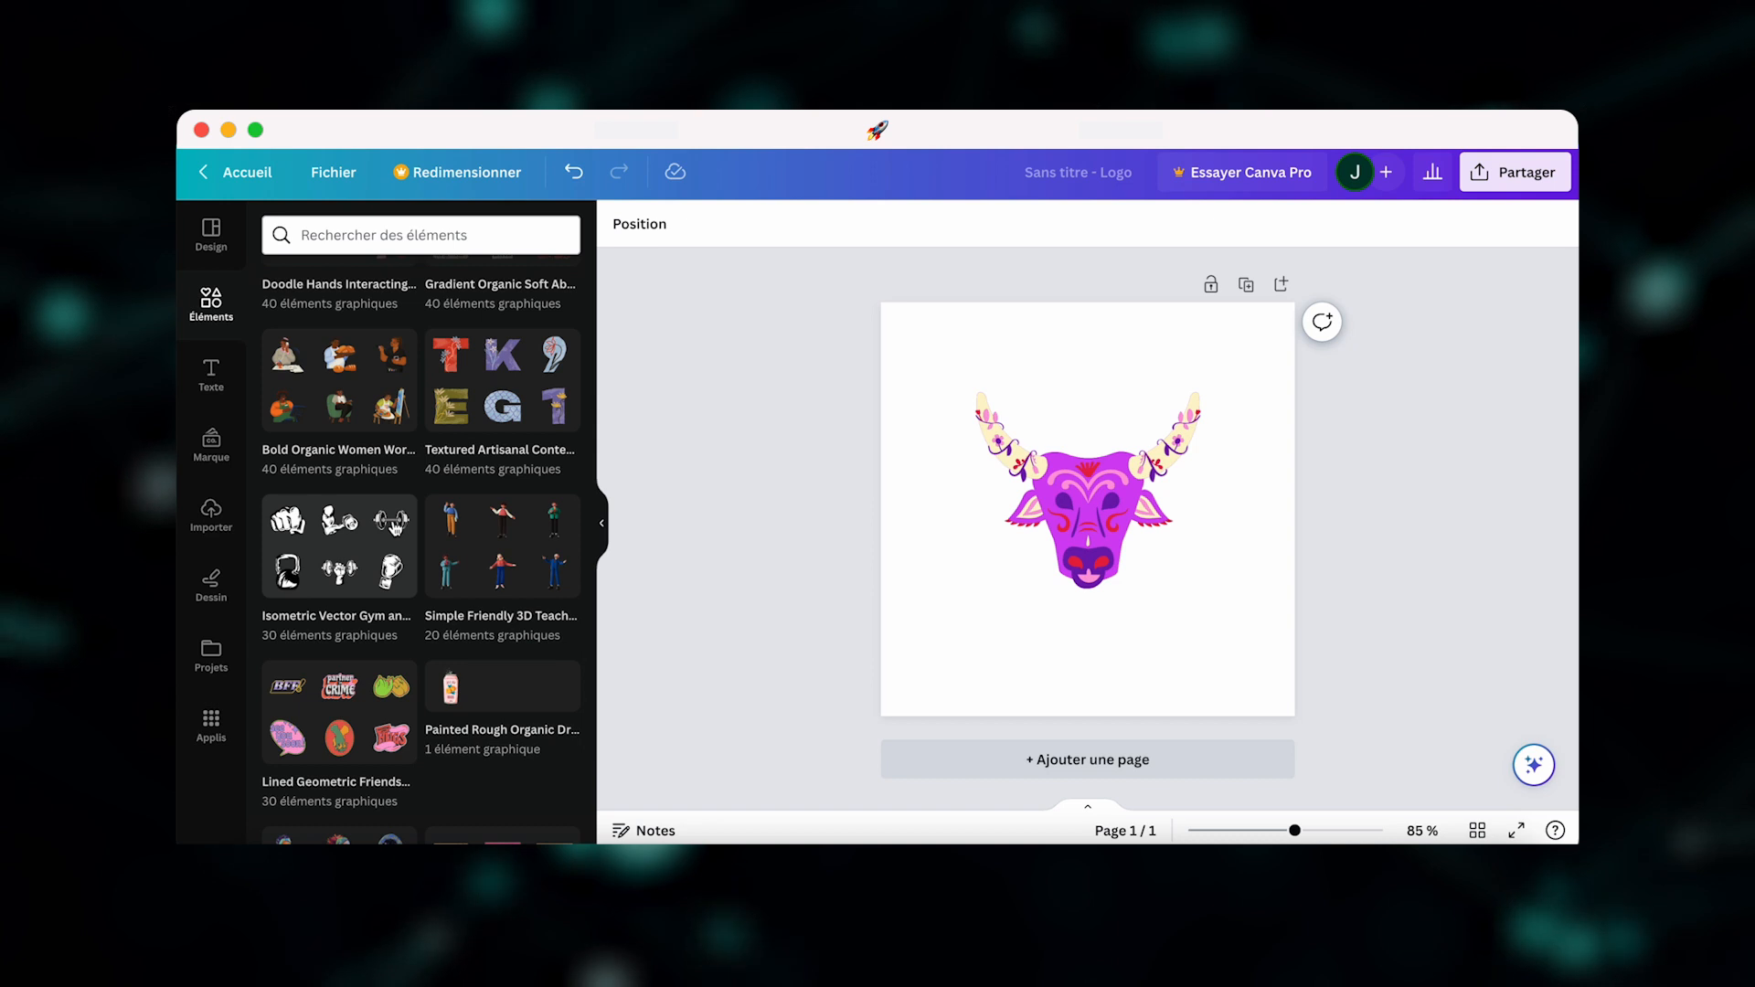
click(414, 528)
click(531, 320)
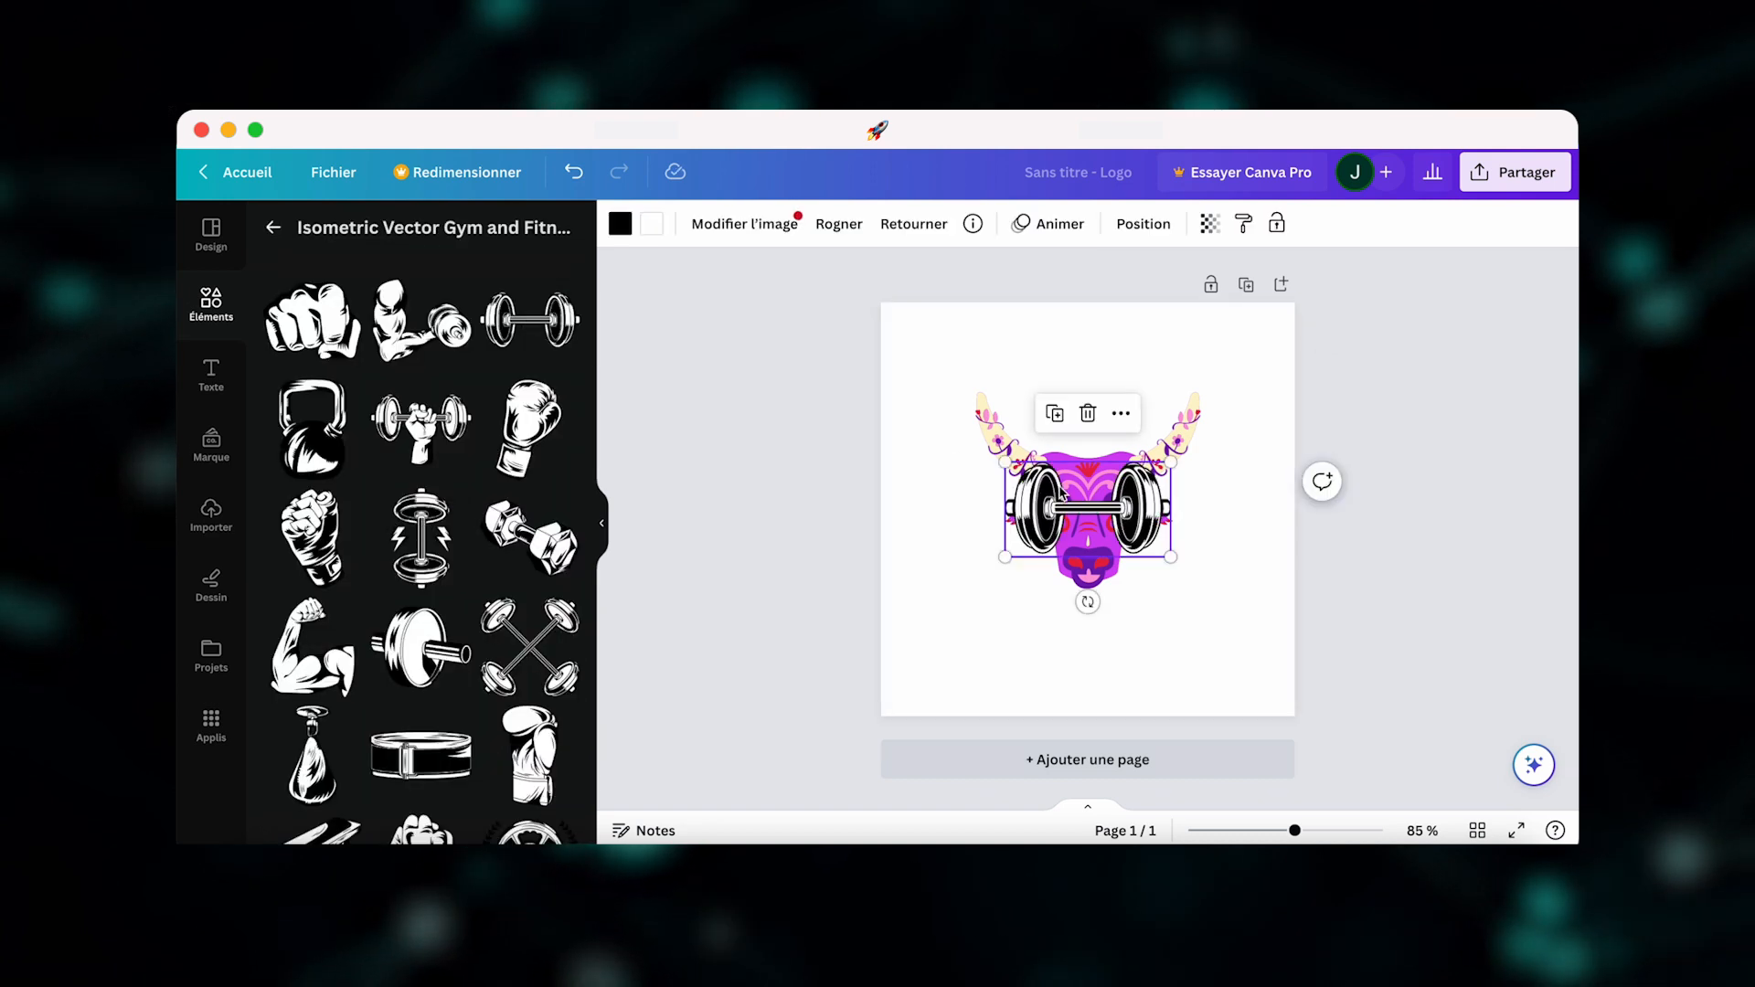
- Move the dumbbell directly beneath the bull's head, enlarge it slightly, and centre it under the muzzle
drag(1043, 530, 1040, 645)
drag(1171, 573, 1182, 567)
drag(1100, 619, 1095, 624)
click(777, 512)
- Add a text box reading "Je dois reussir mon Q4" and place it, slightly enlarged, above the bull's horns
click(220, 395)
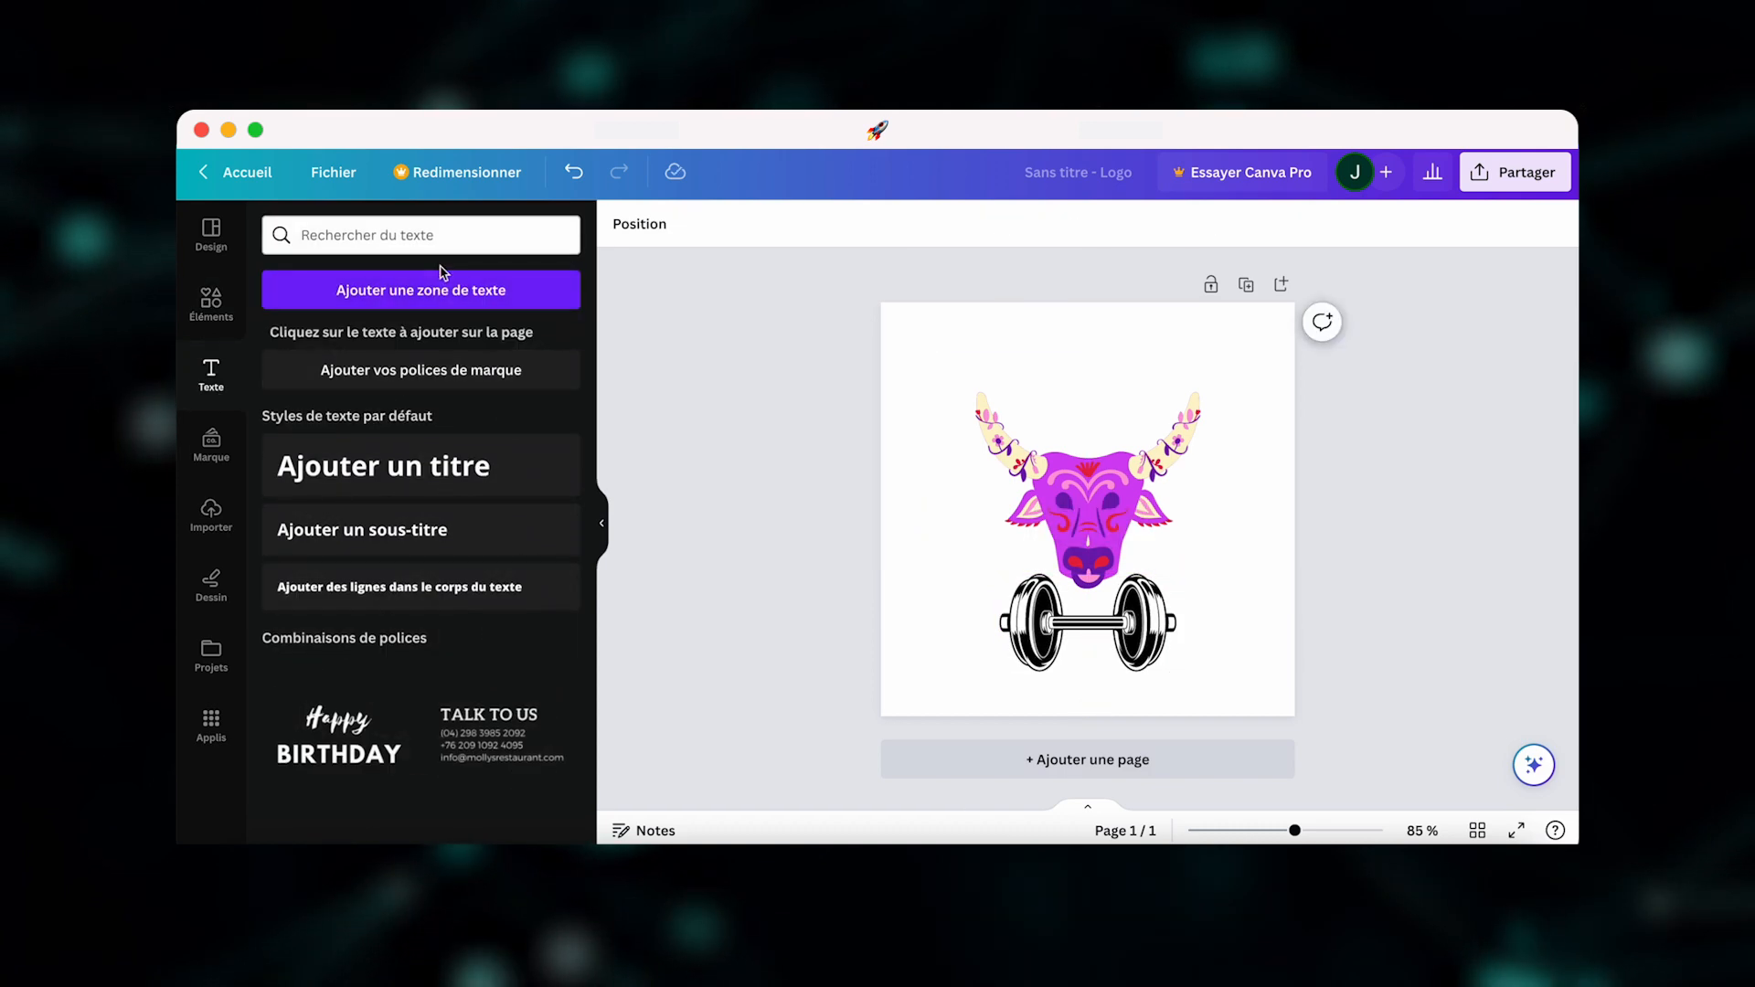
click(473, 302)
text(Je d)
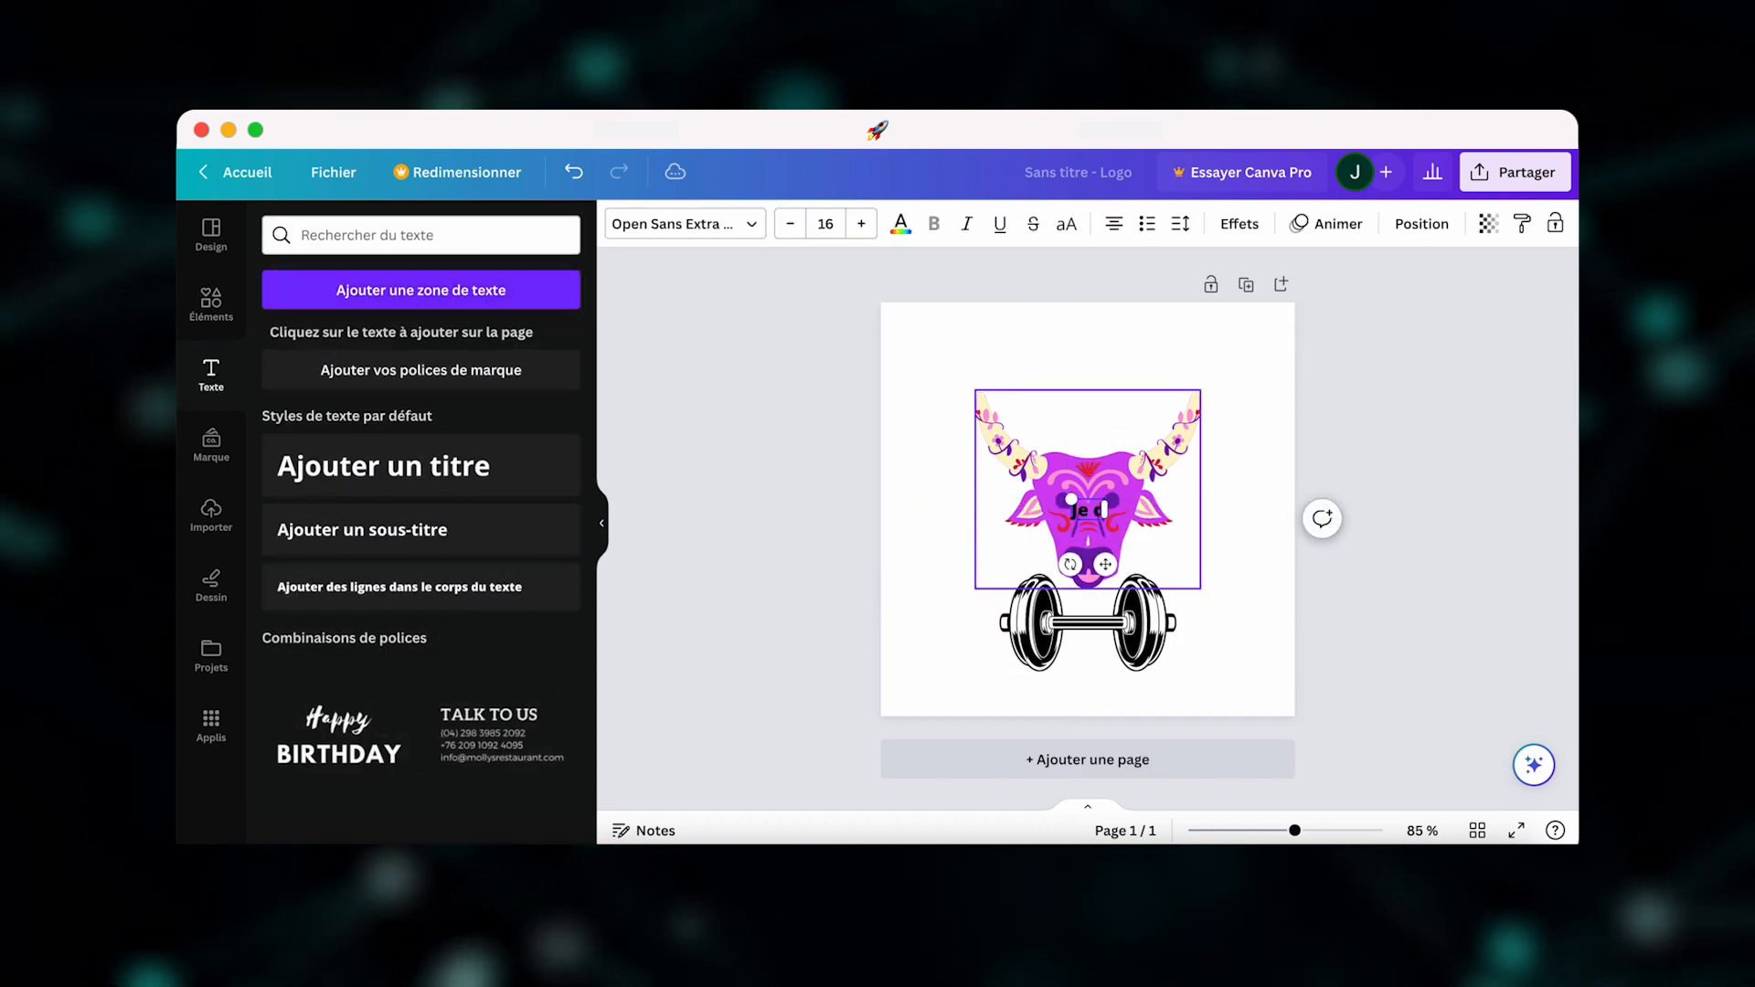
text(ois reussir mon Q4)
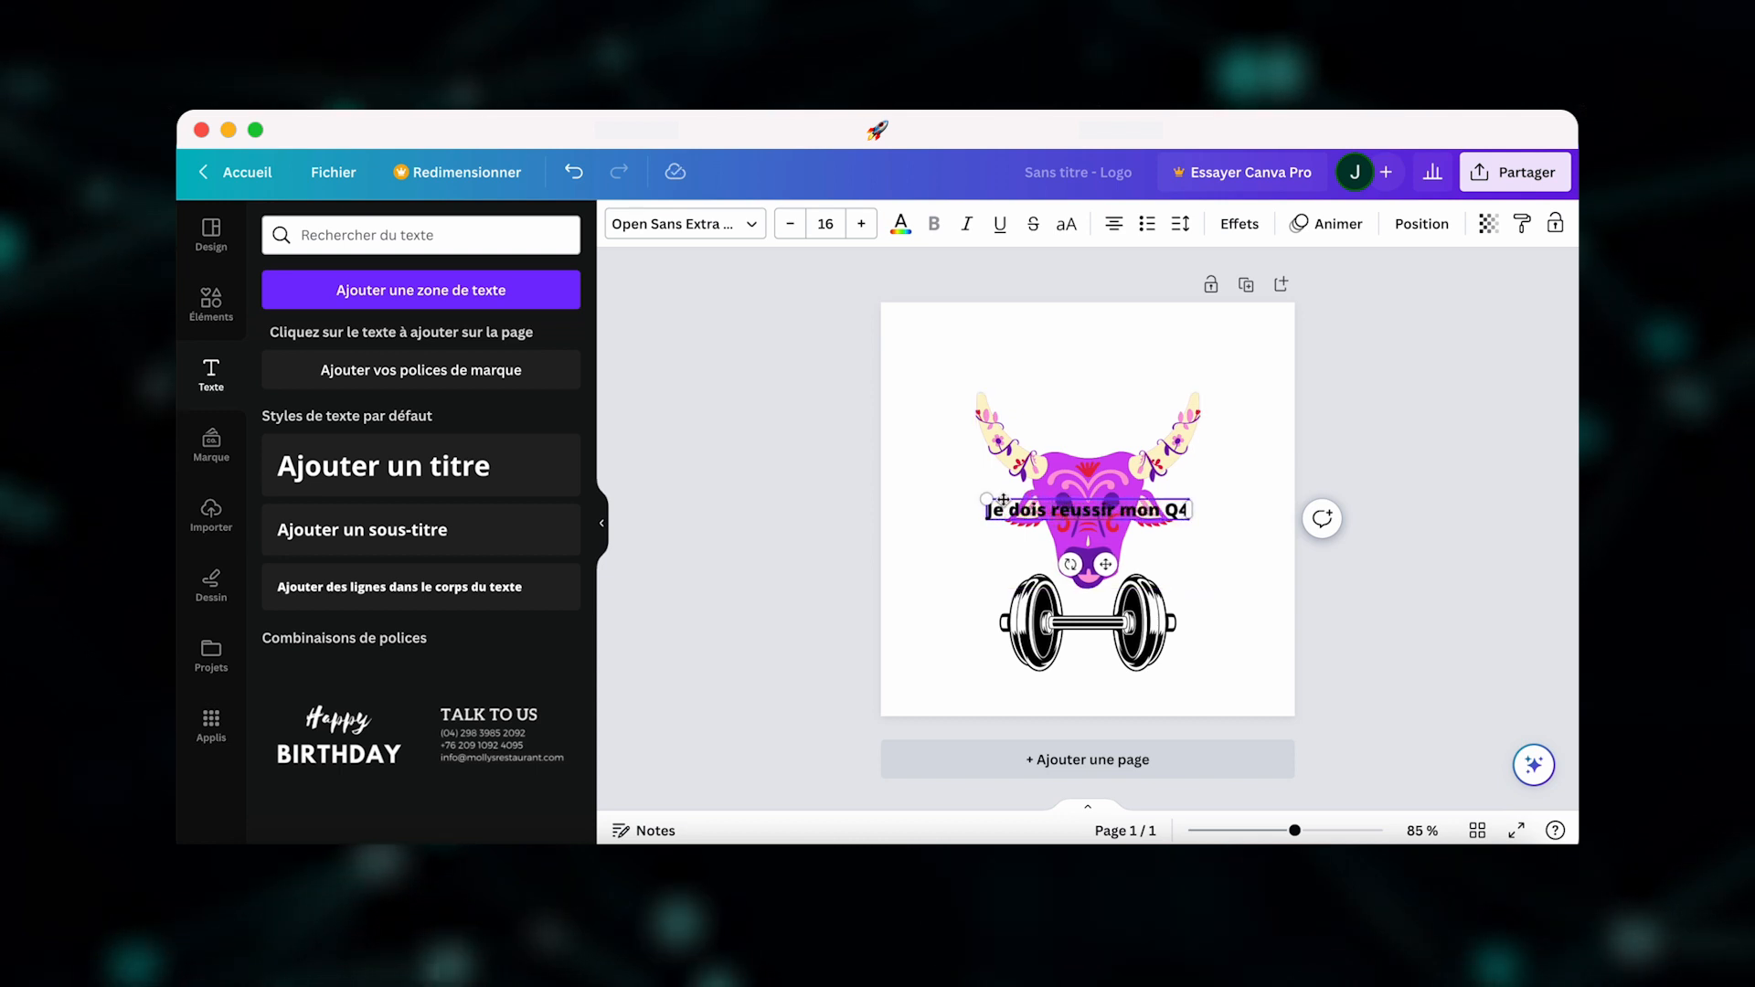
drag(1003, 500, 964, 354)
click(931, 379)
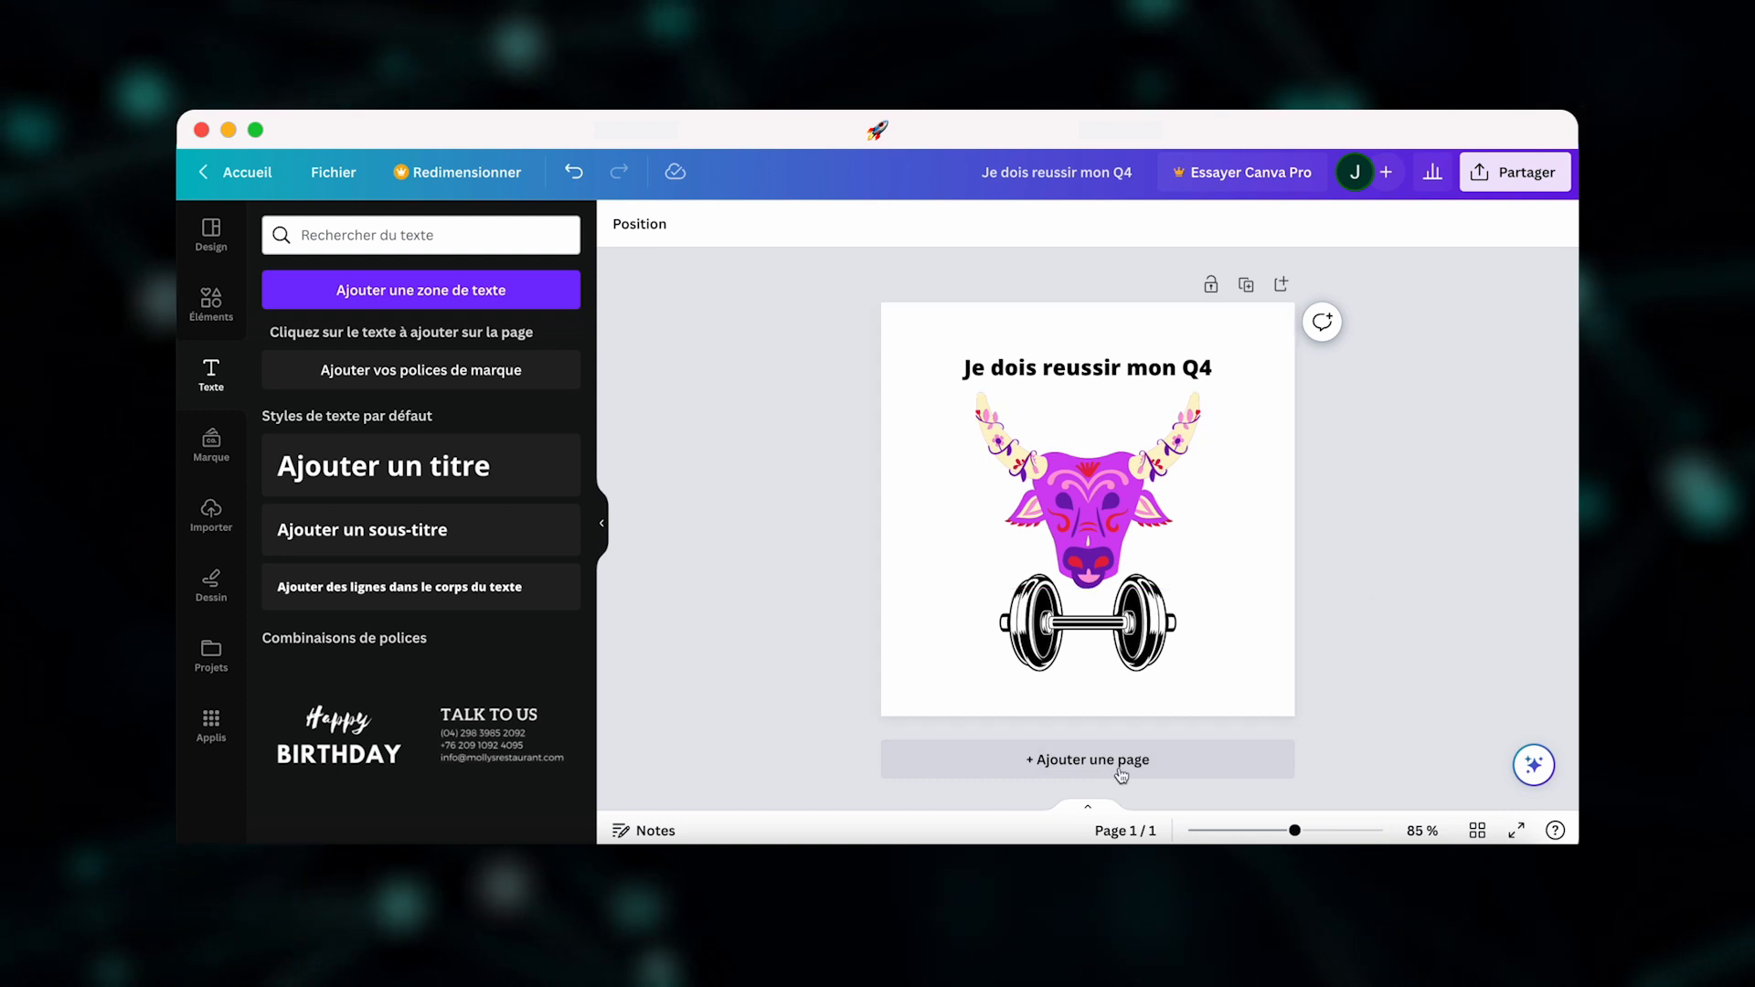
- Download the finished design as a PNG at 500 × 500 px
click(1515, 172)
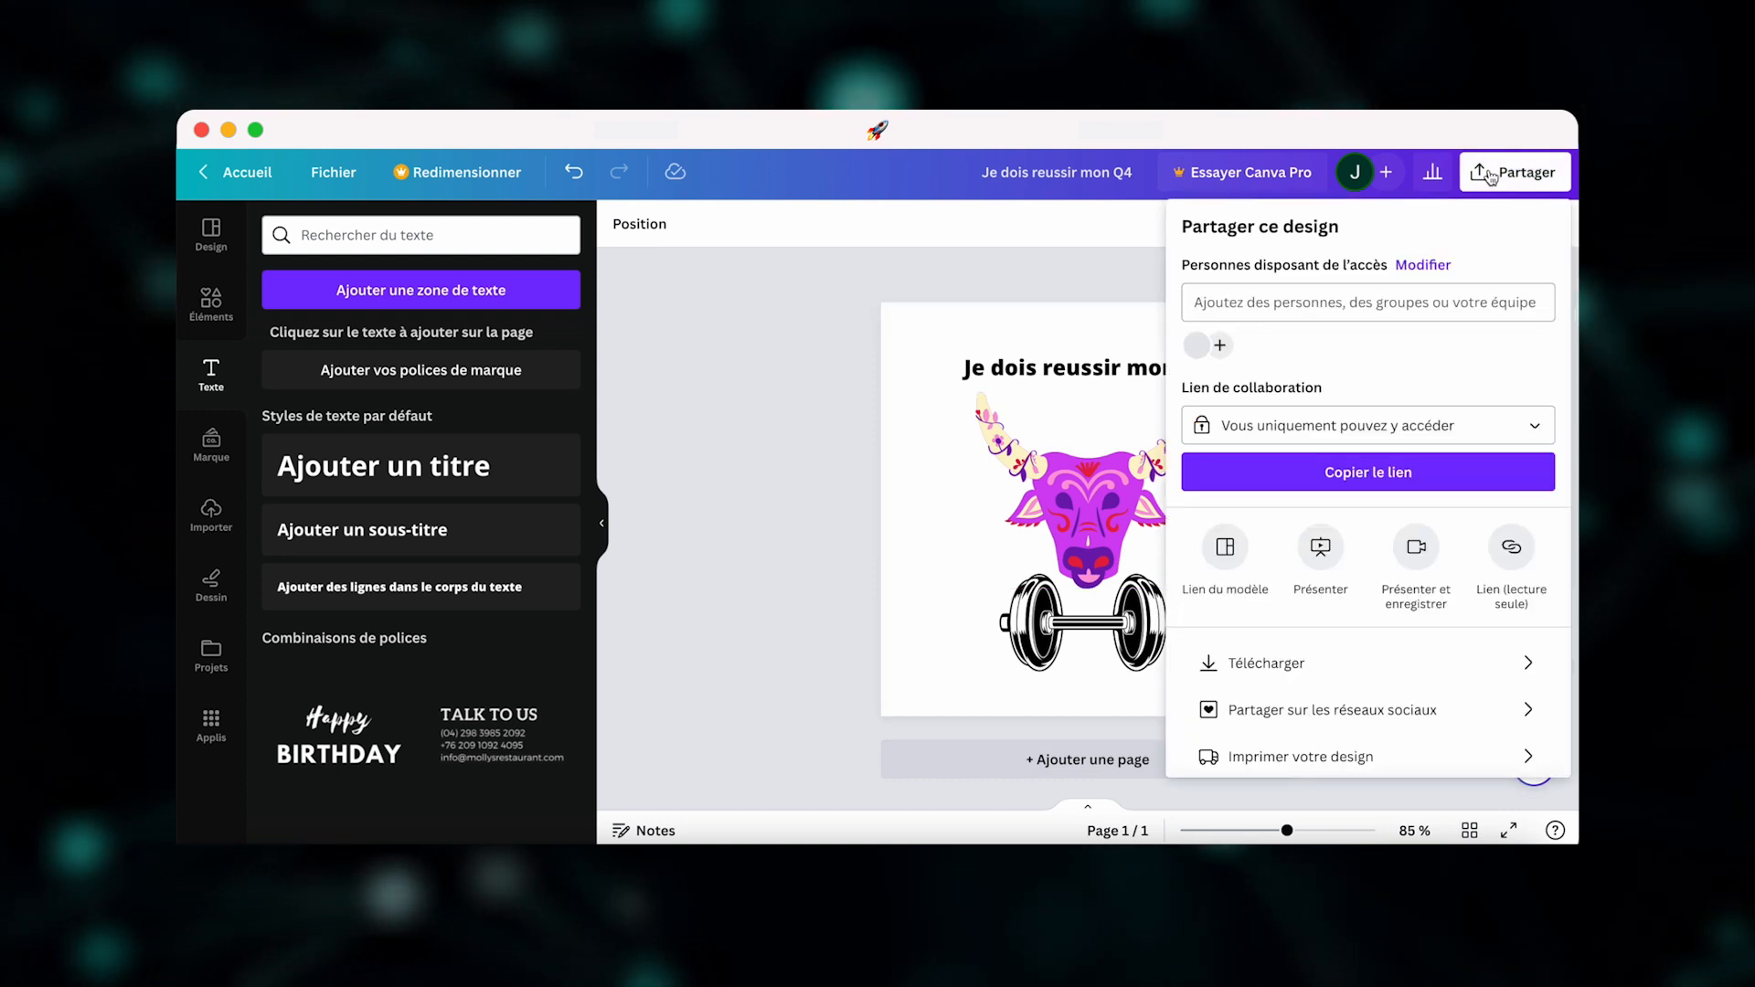
click(1262, 771)
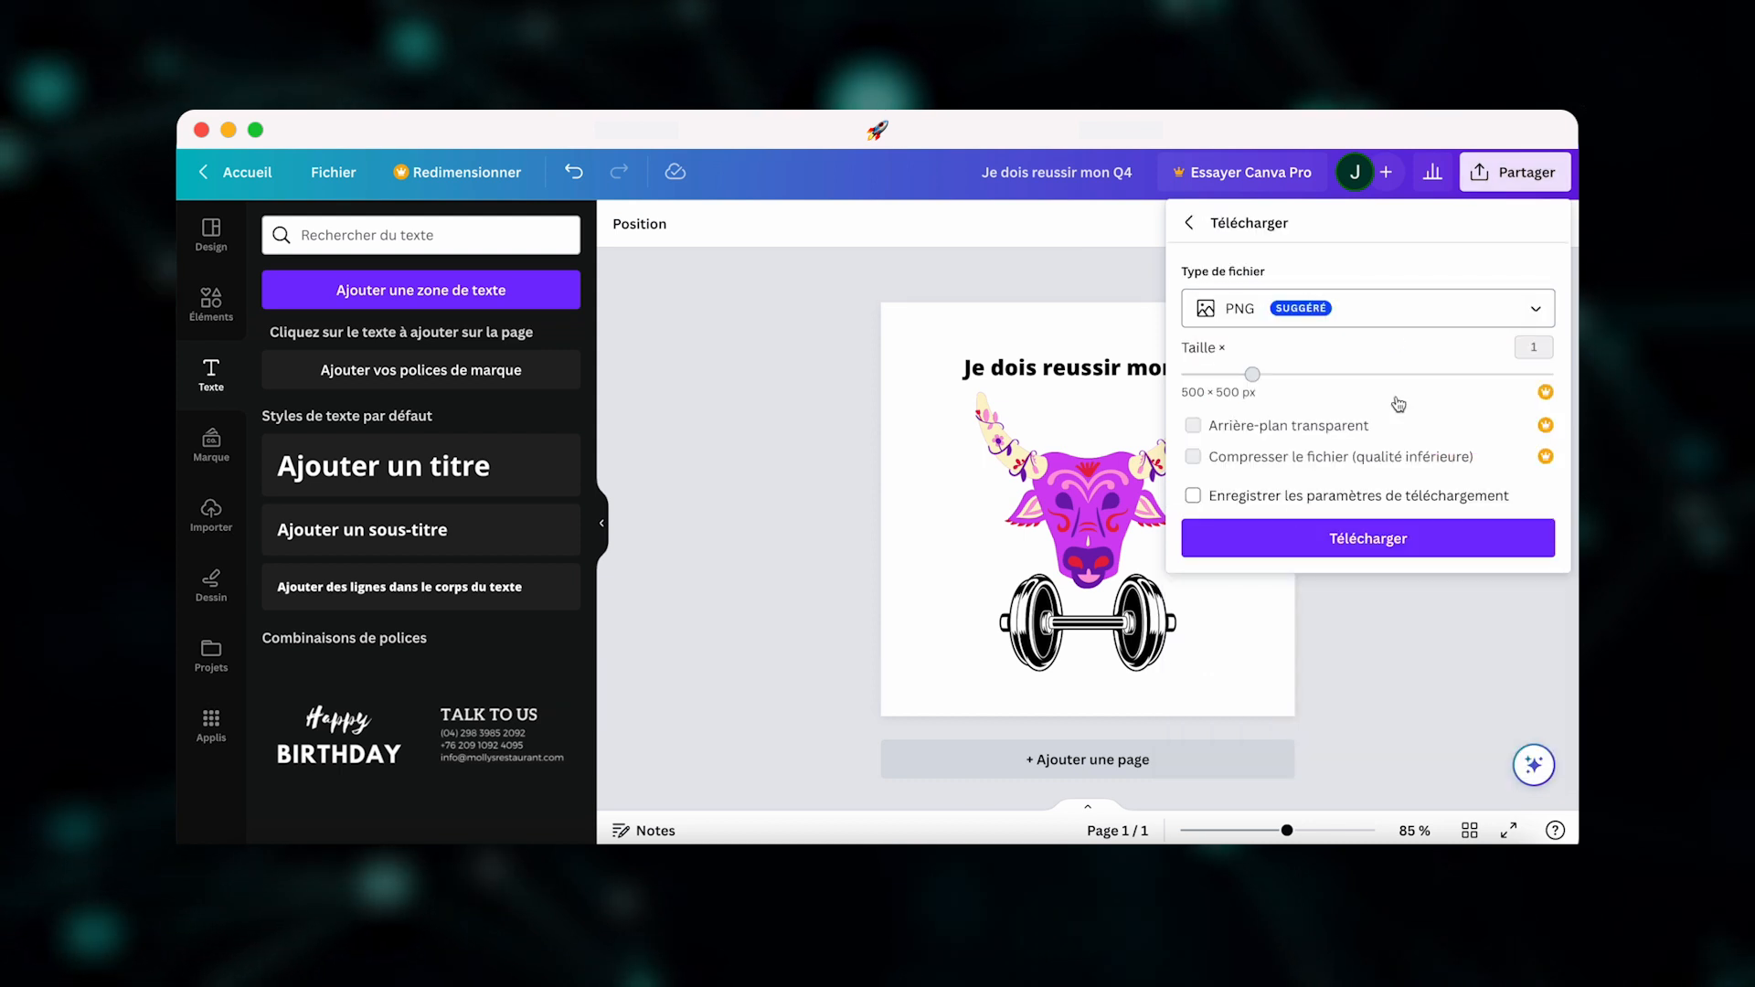
click(1306, 552)
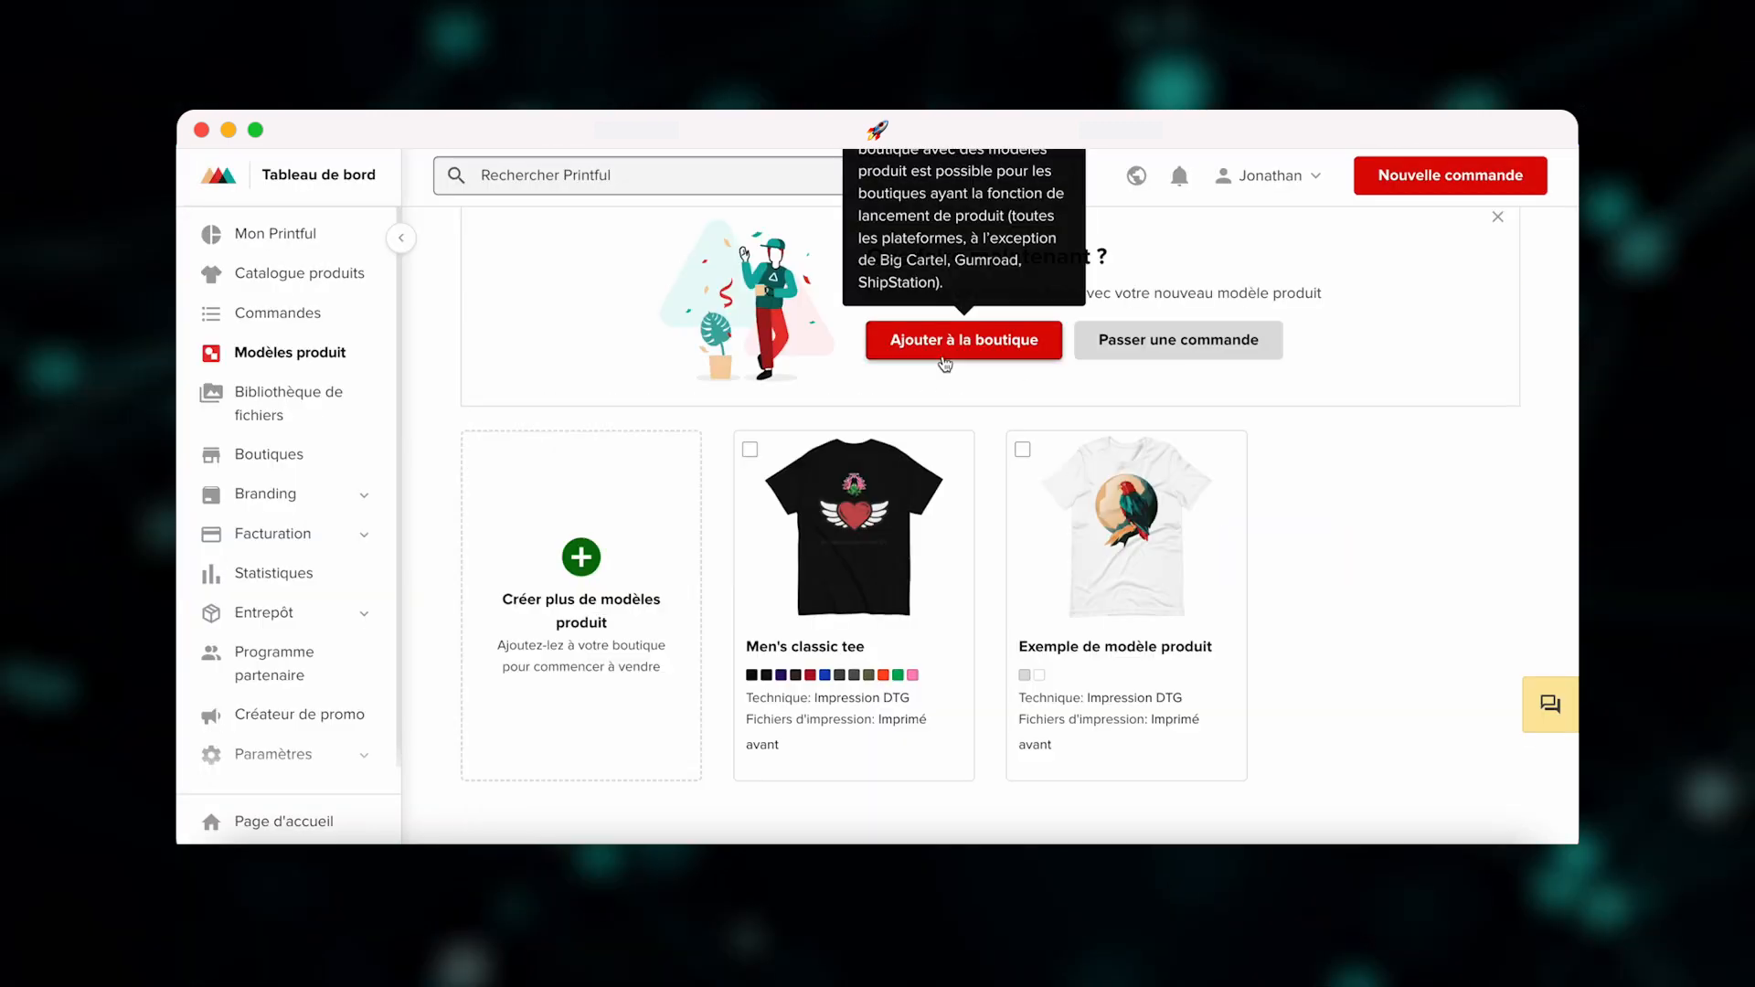
- Switch to Printful and create a new product template from the women's "T-shirt ras du cou femme"
mouse_move(881, 567)
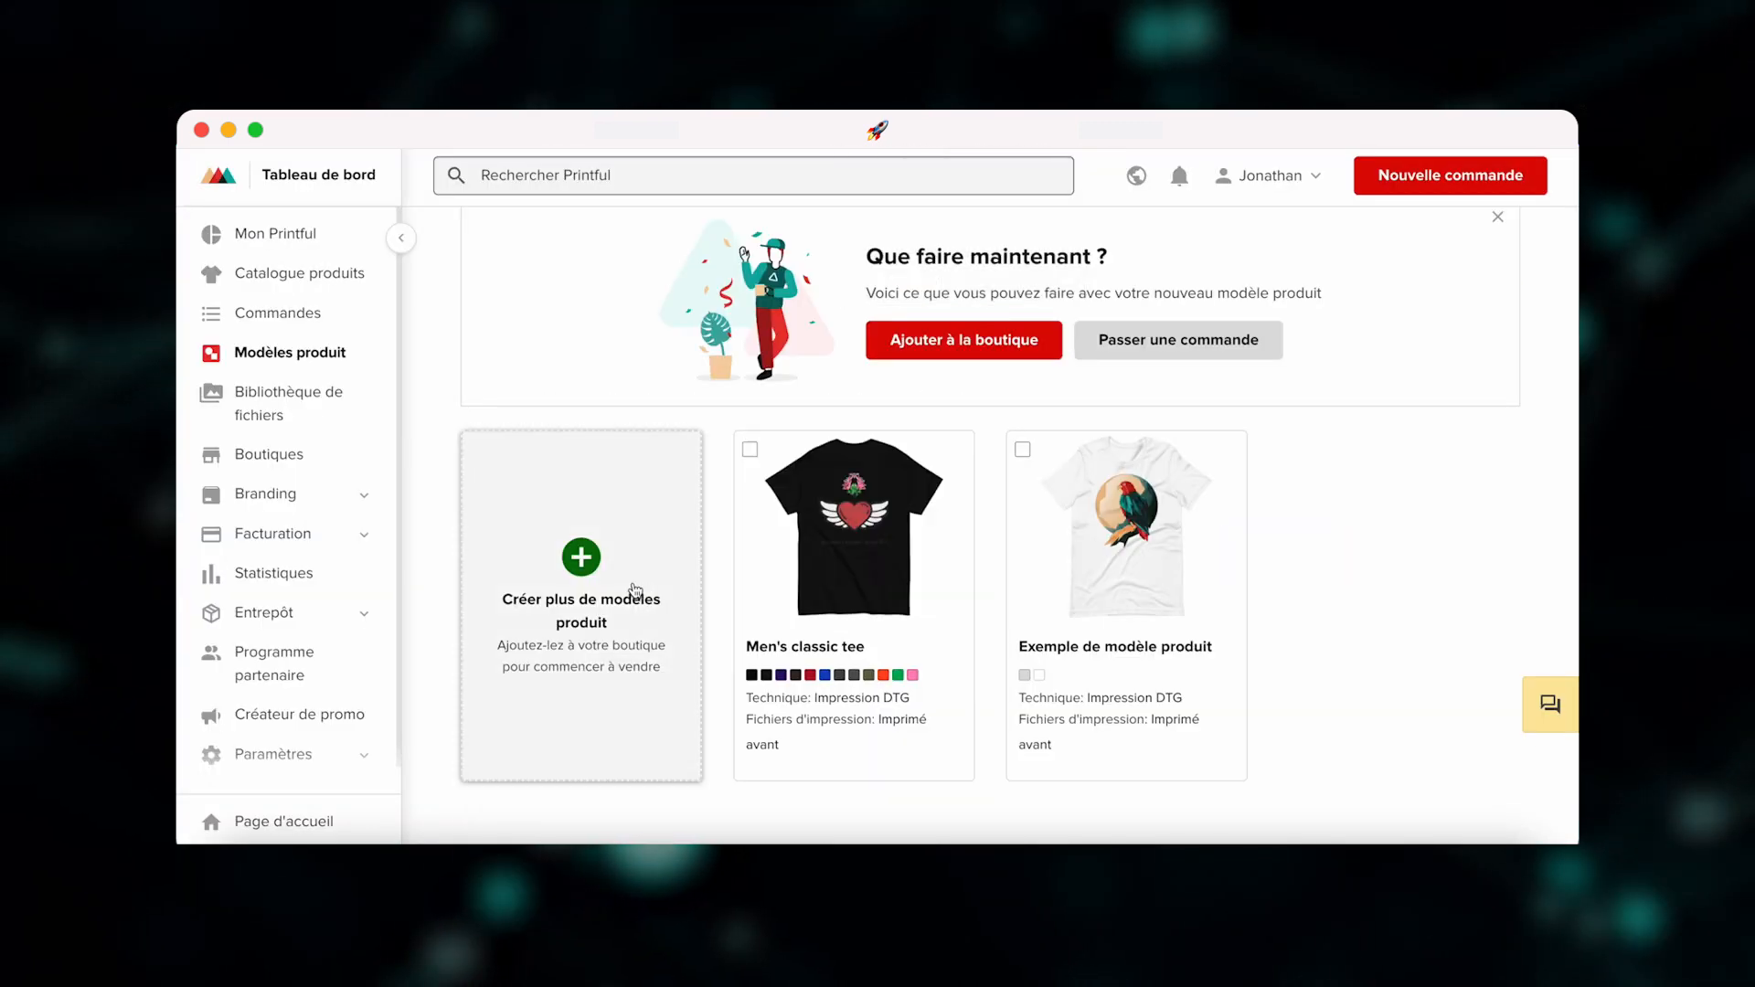
click(631, 596)
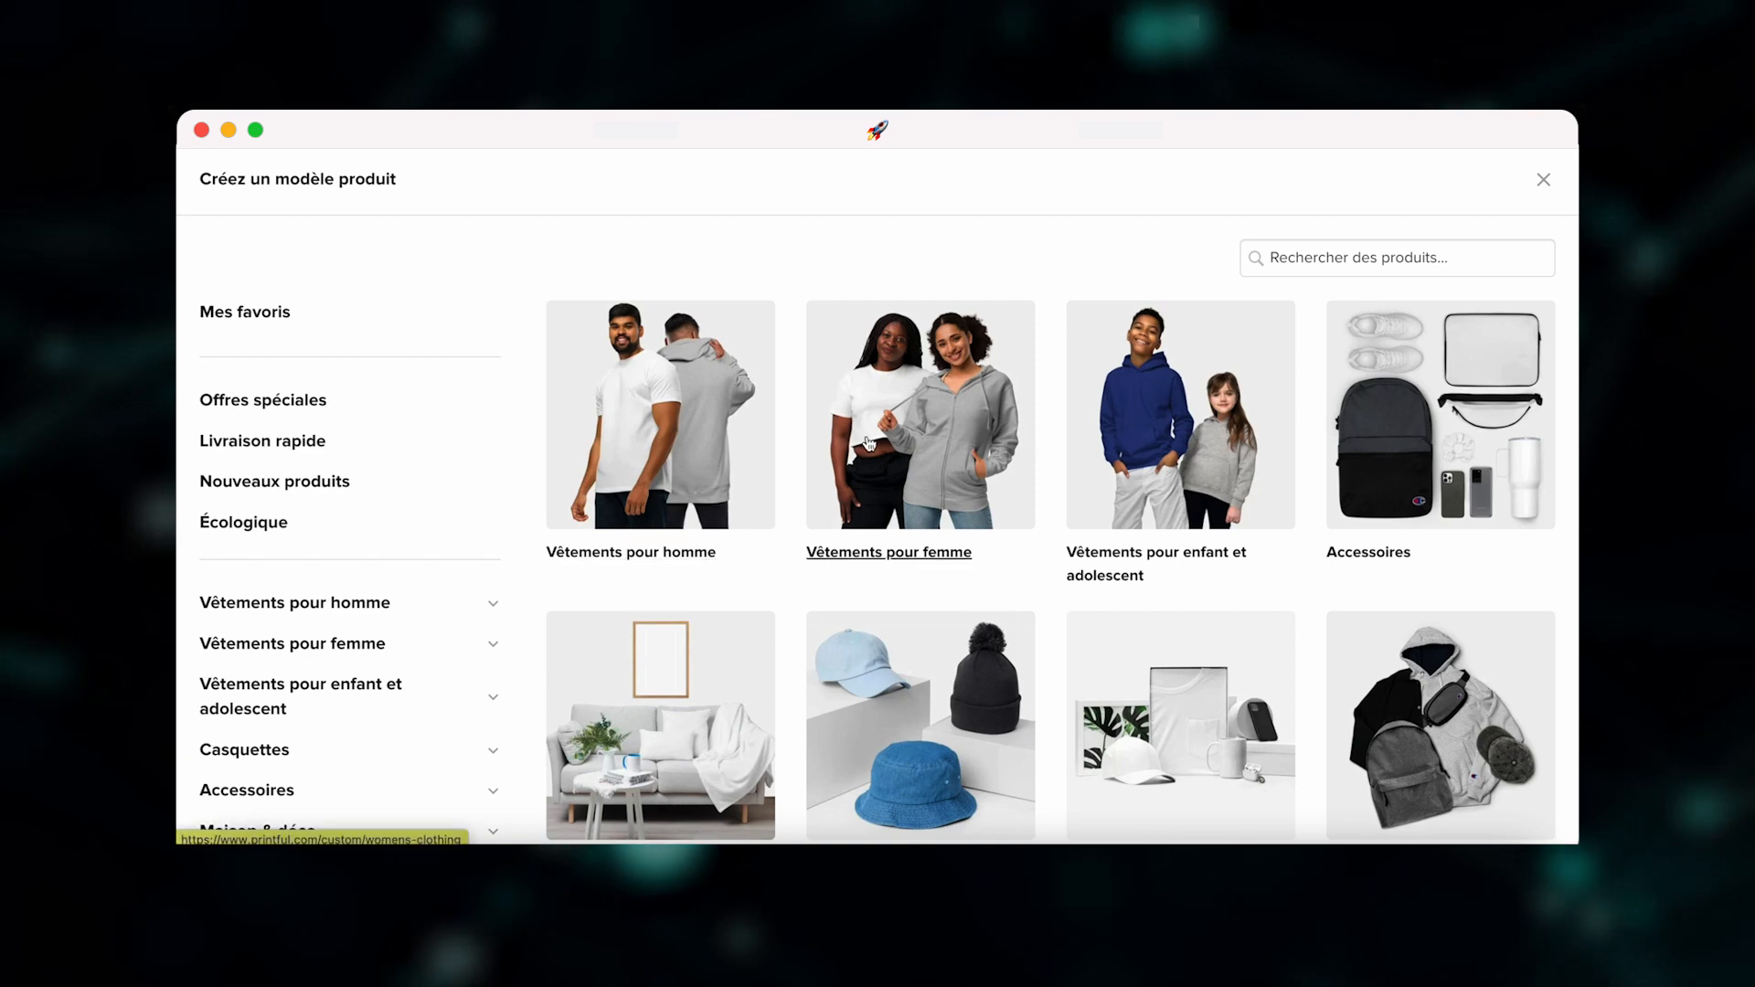
click(825, 474)
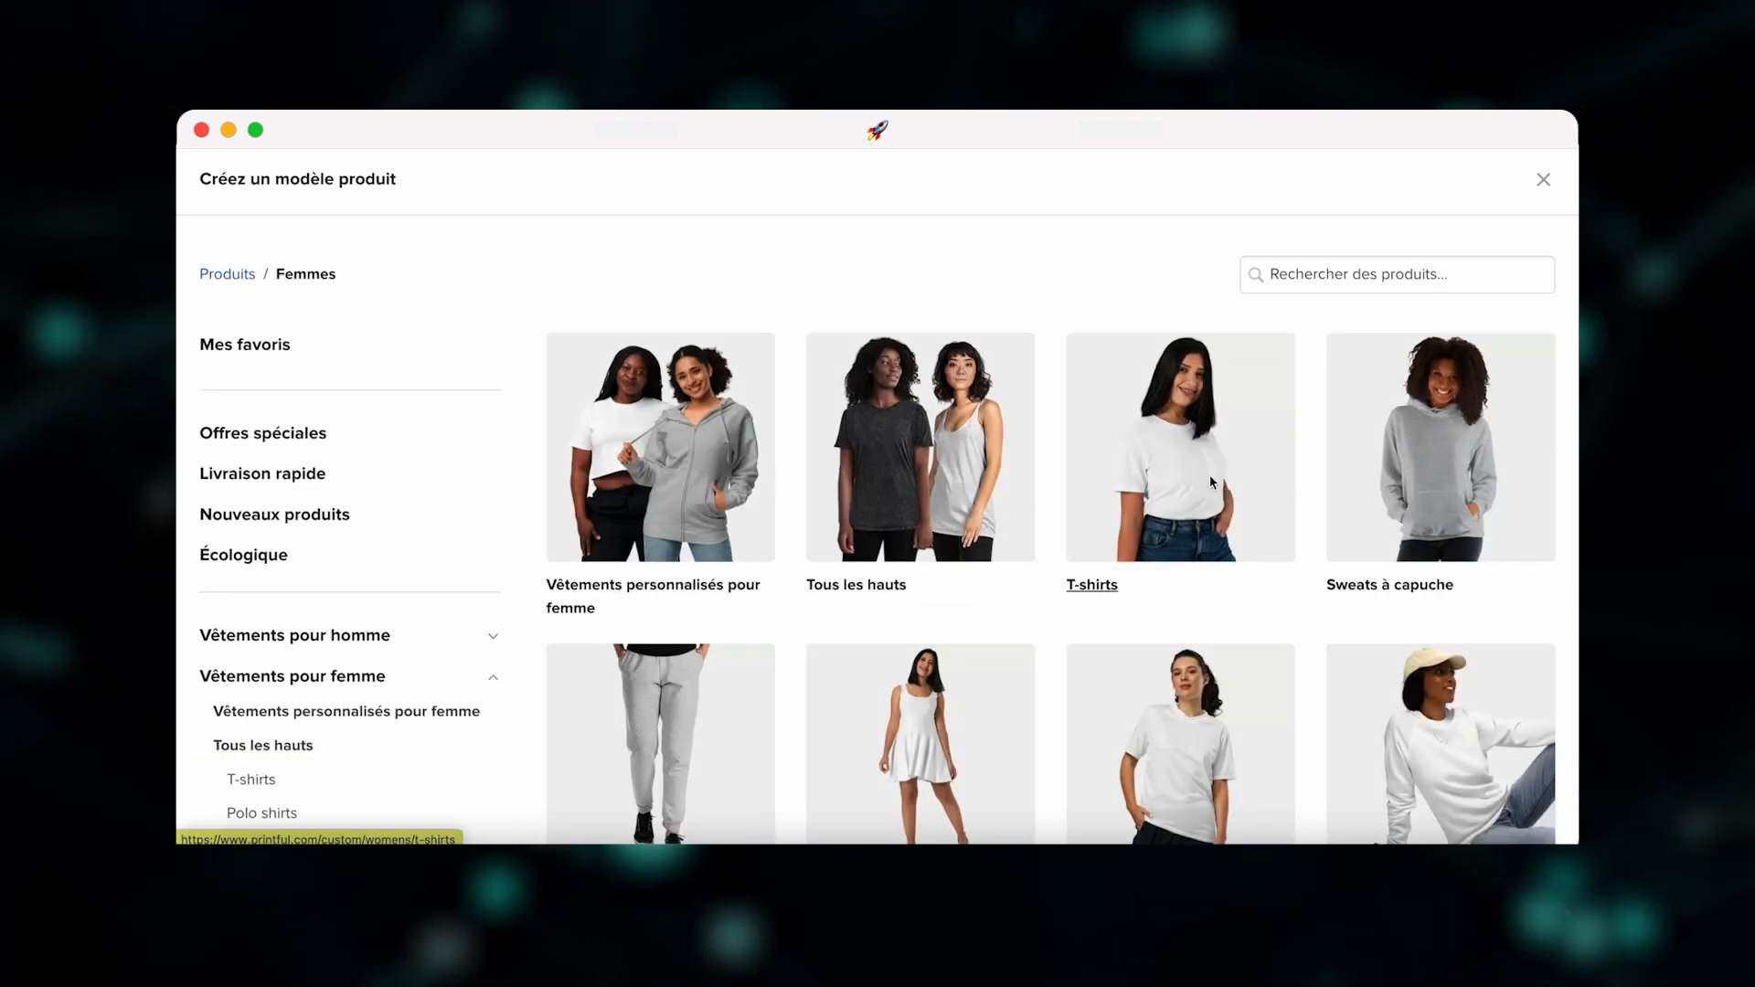
click(1212, 484)
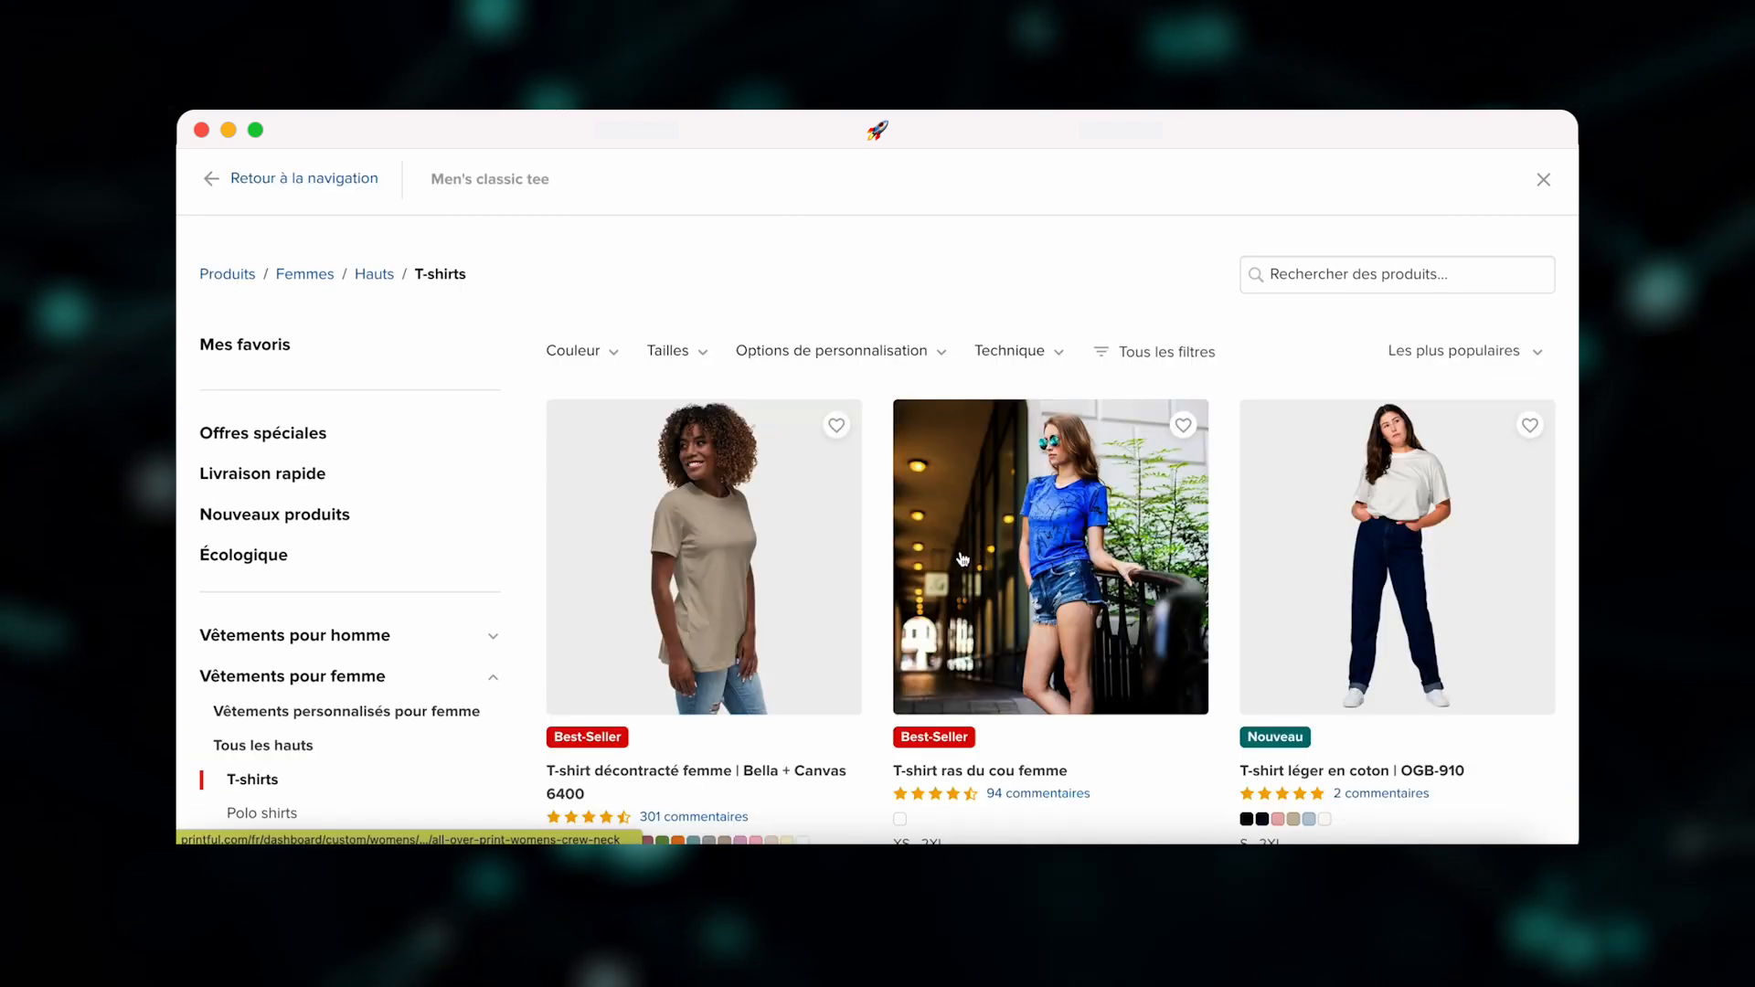
click(964, 556)
scroll(600, 372, down, 2)
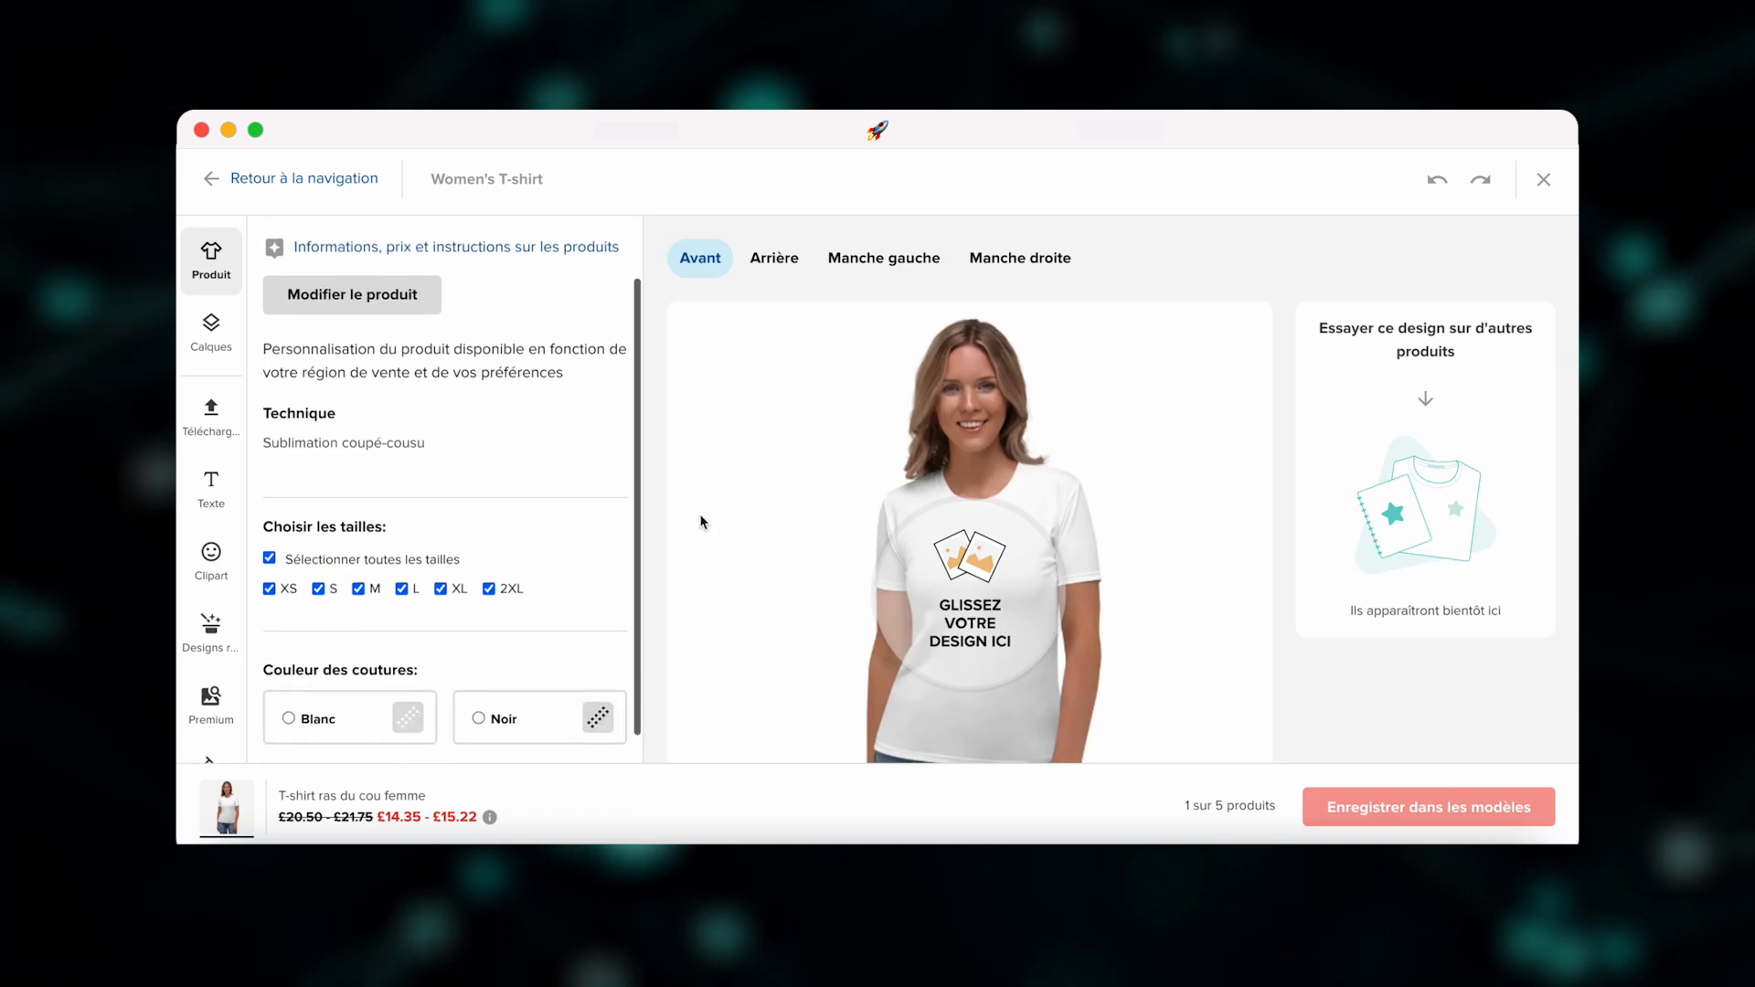
- Upload "Je dois reussir mon Q4.png" from the Downloads folder and apply it to the front of the women's T-shirt
click(939, 606)
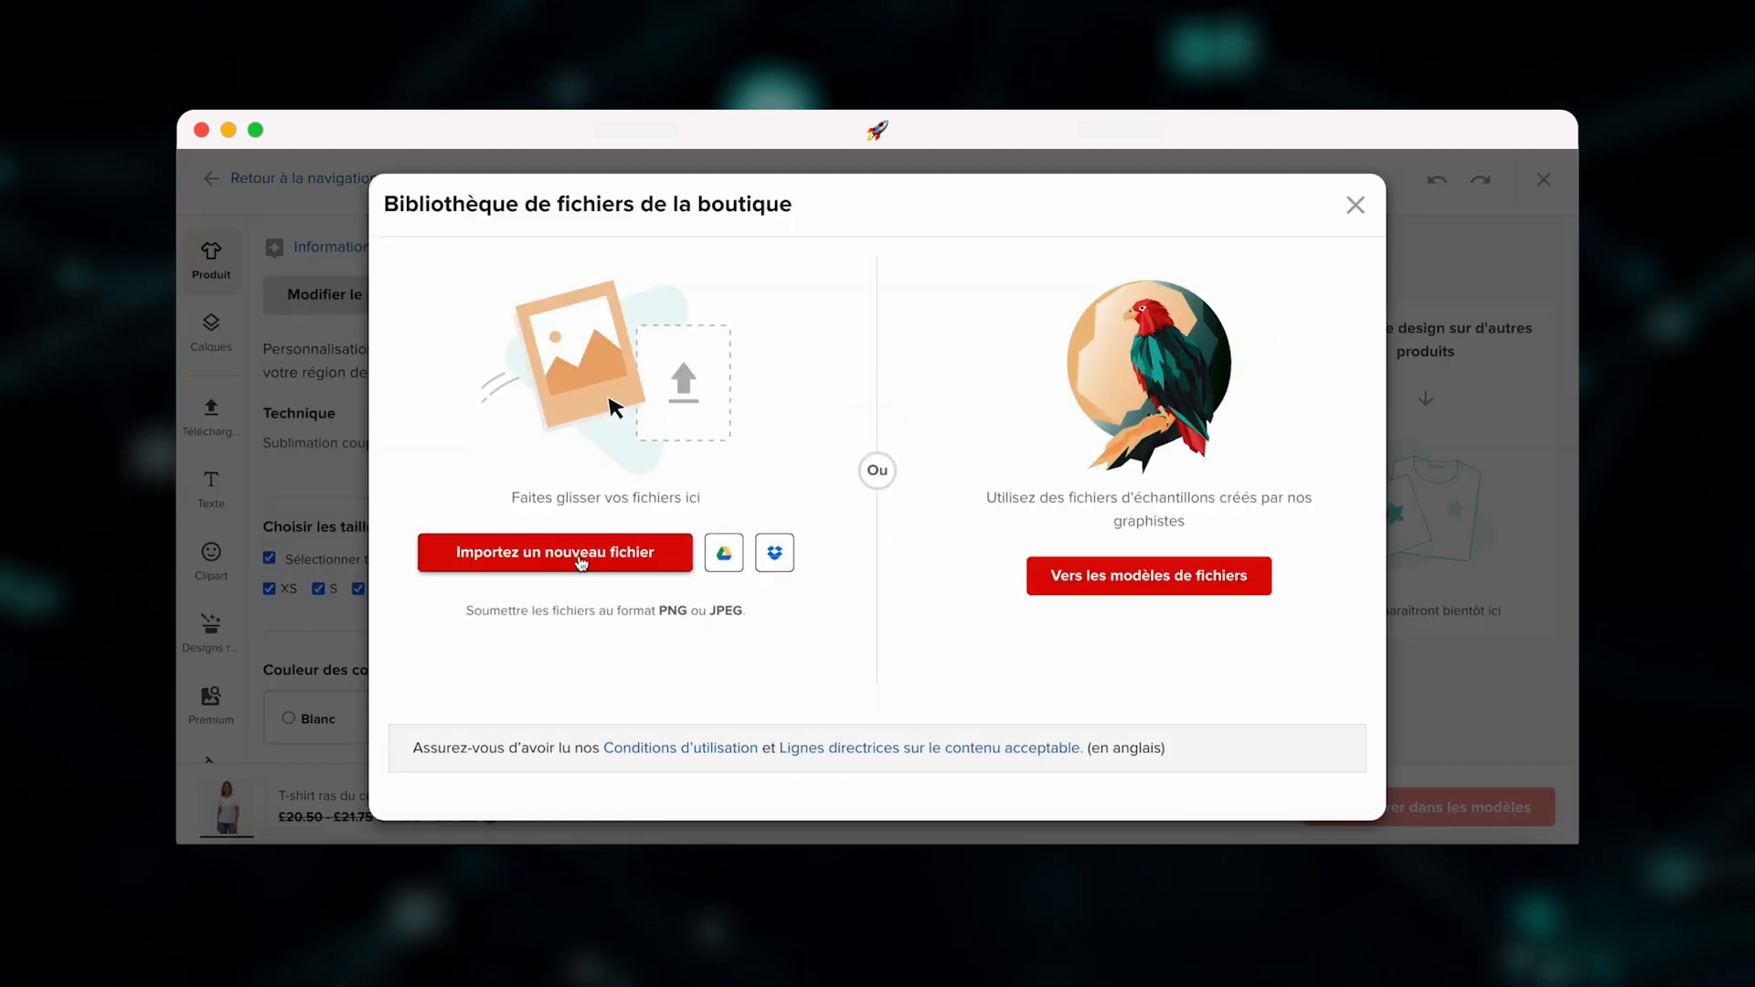
click(579, 560)
click(572, 392)
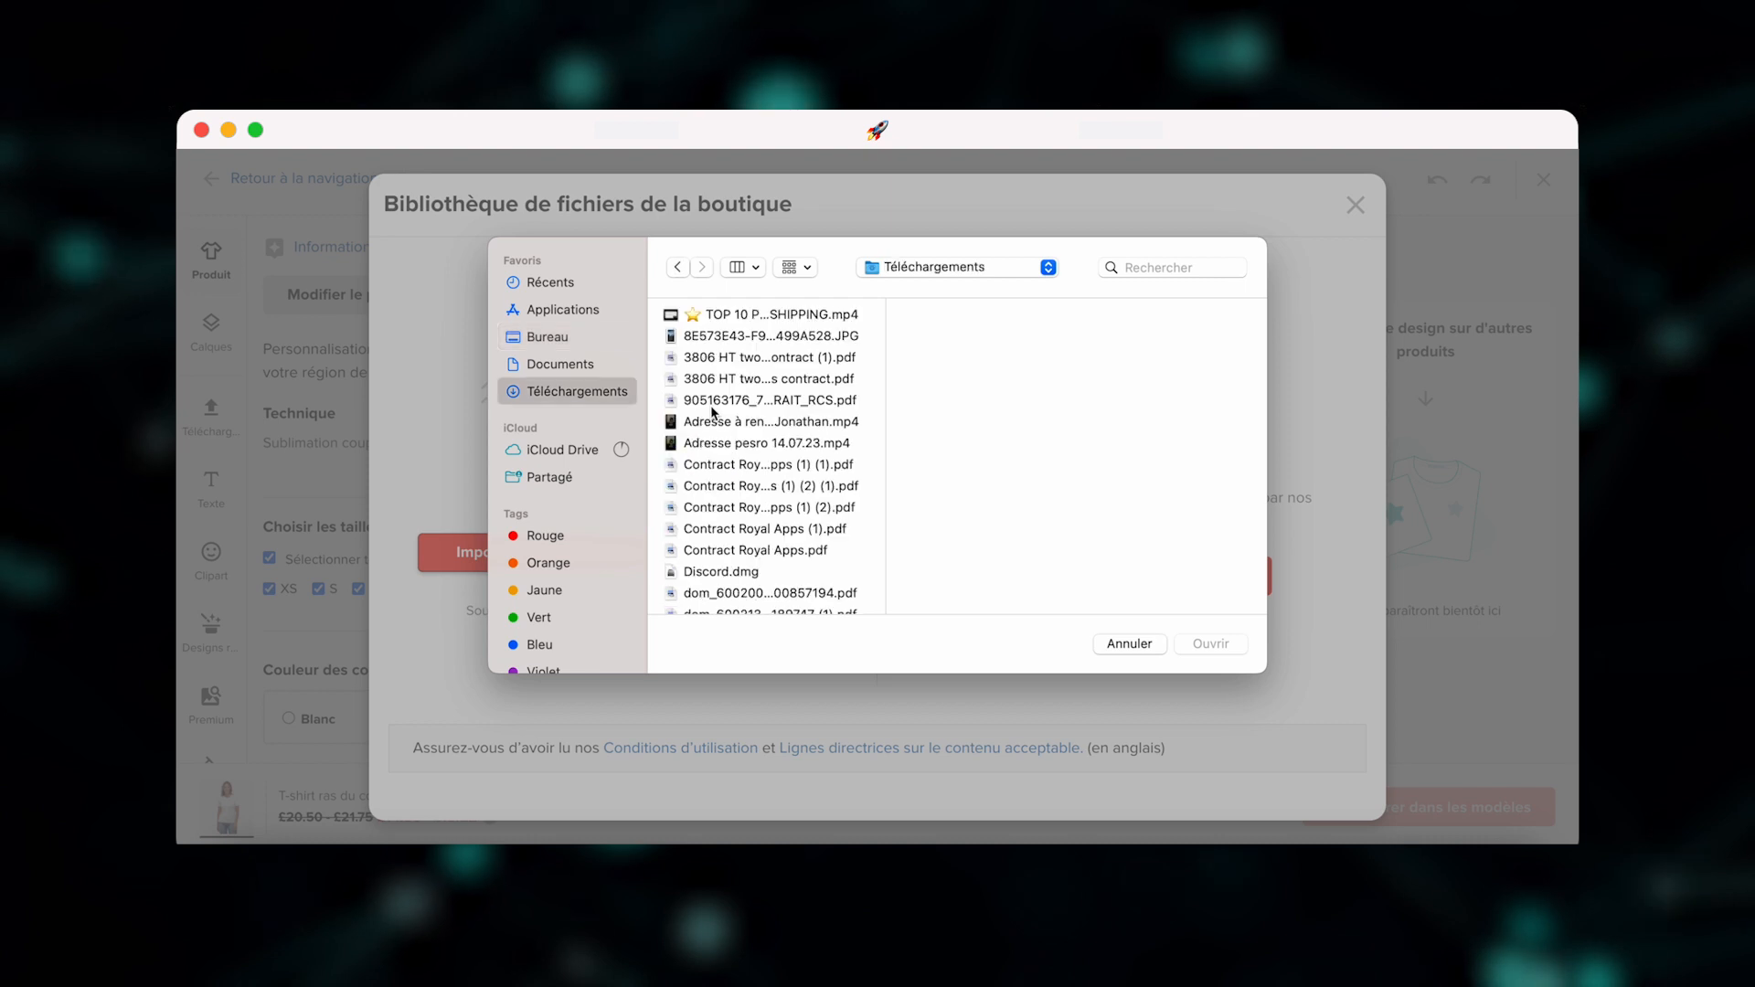
scroll(712, 413, down, 5)
scroll(712, 413, down, 5)
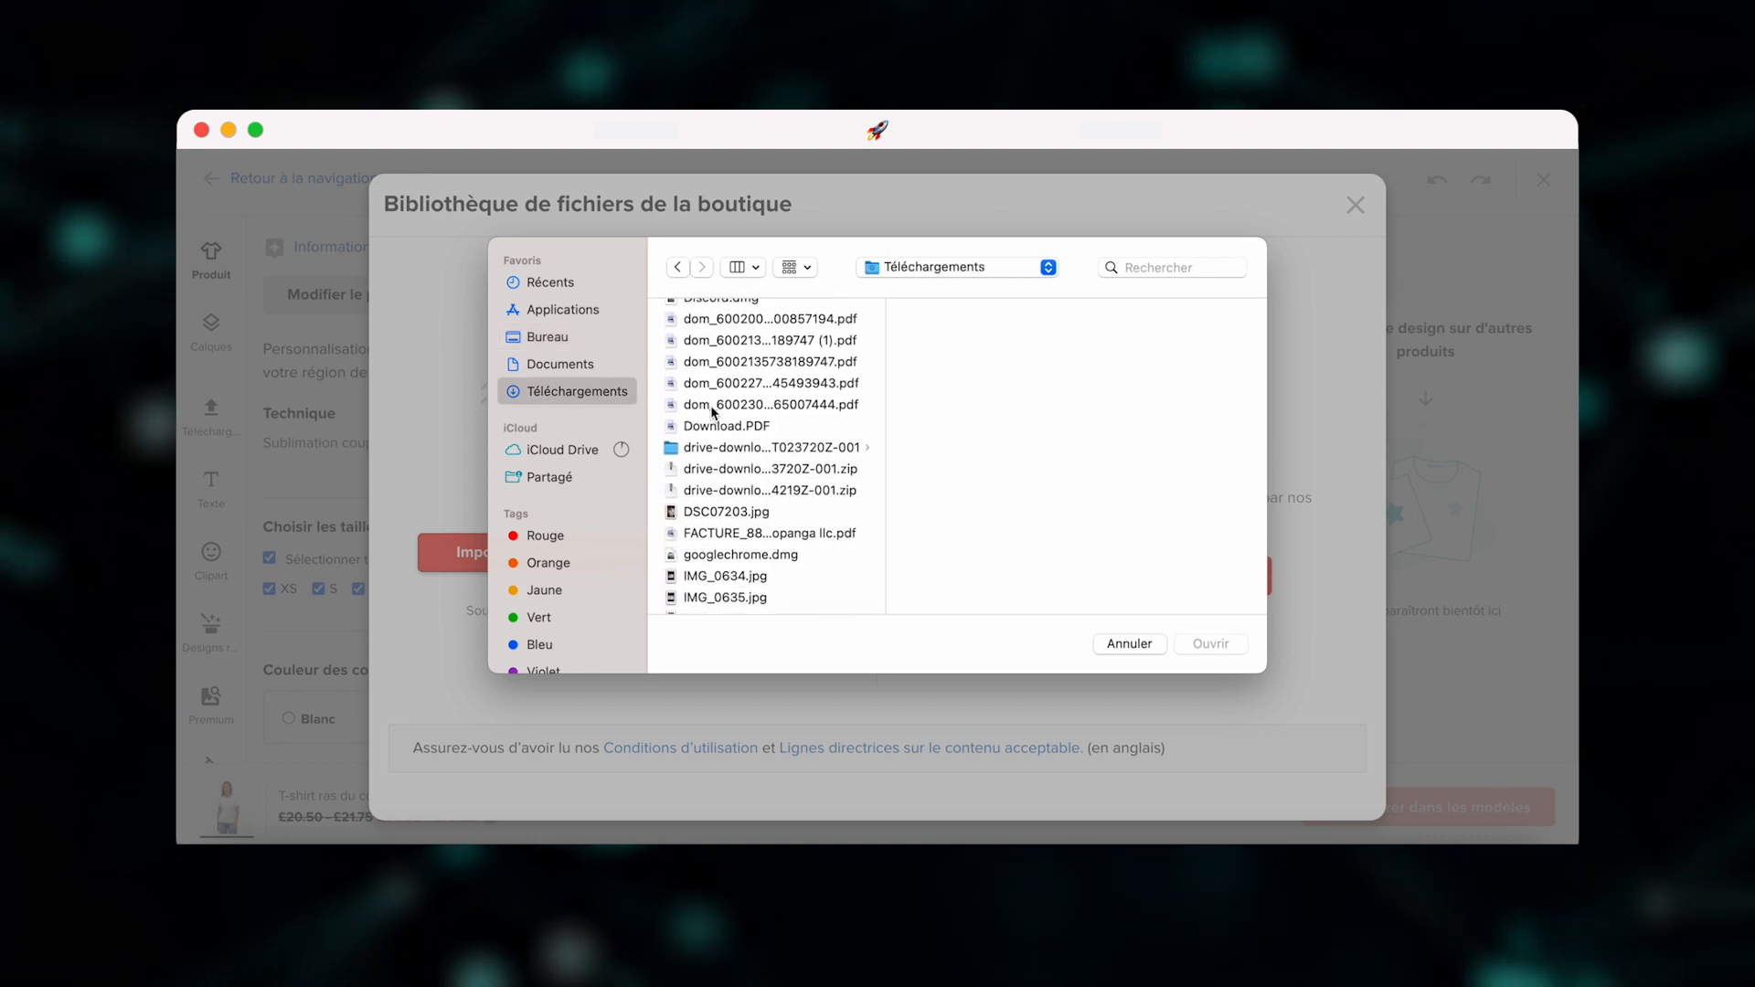
click(751, 593)
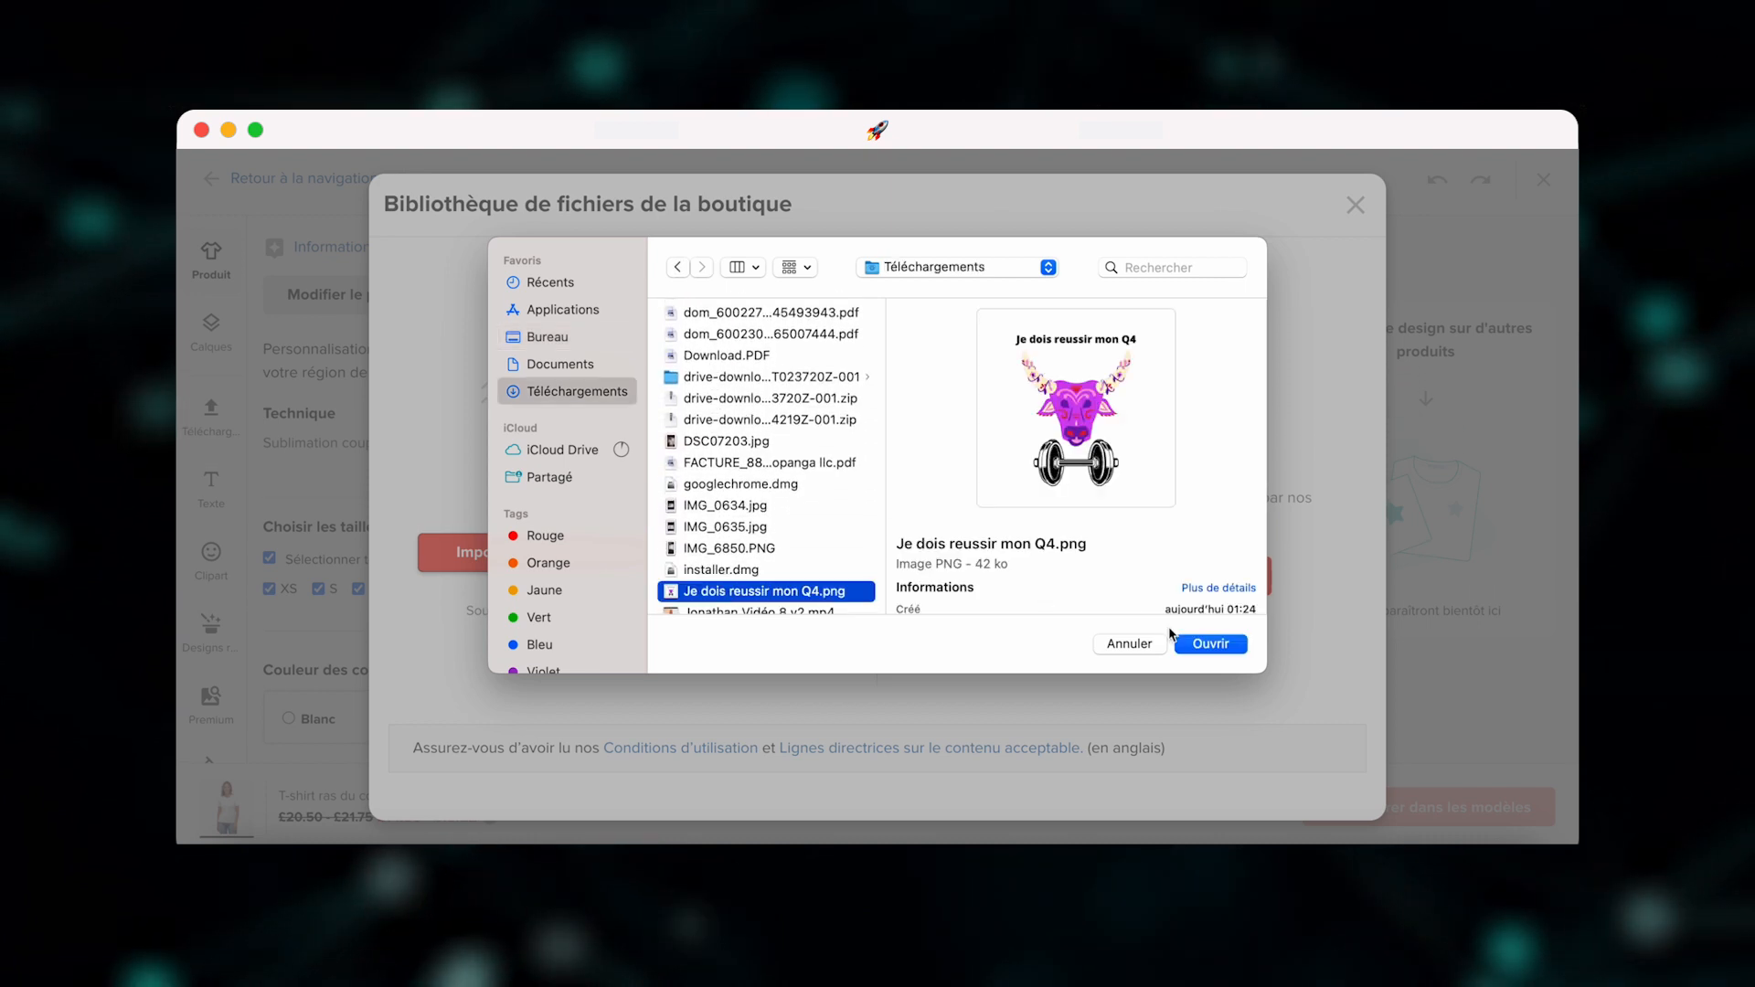
click(1209, 643)
mouse_move(529, 465)
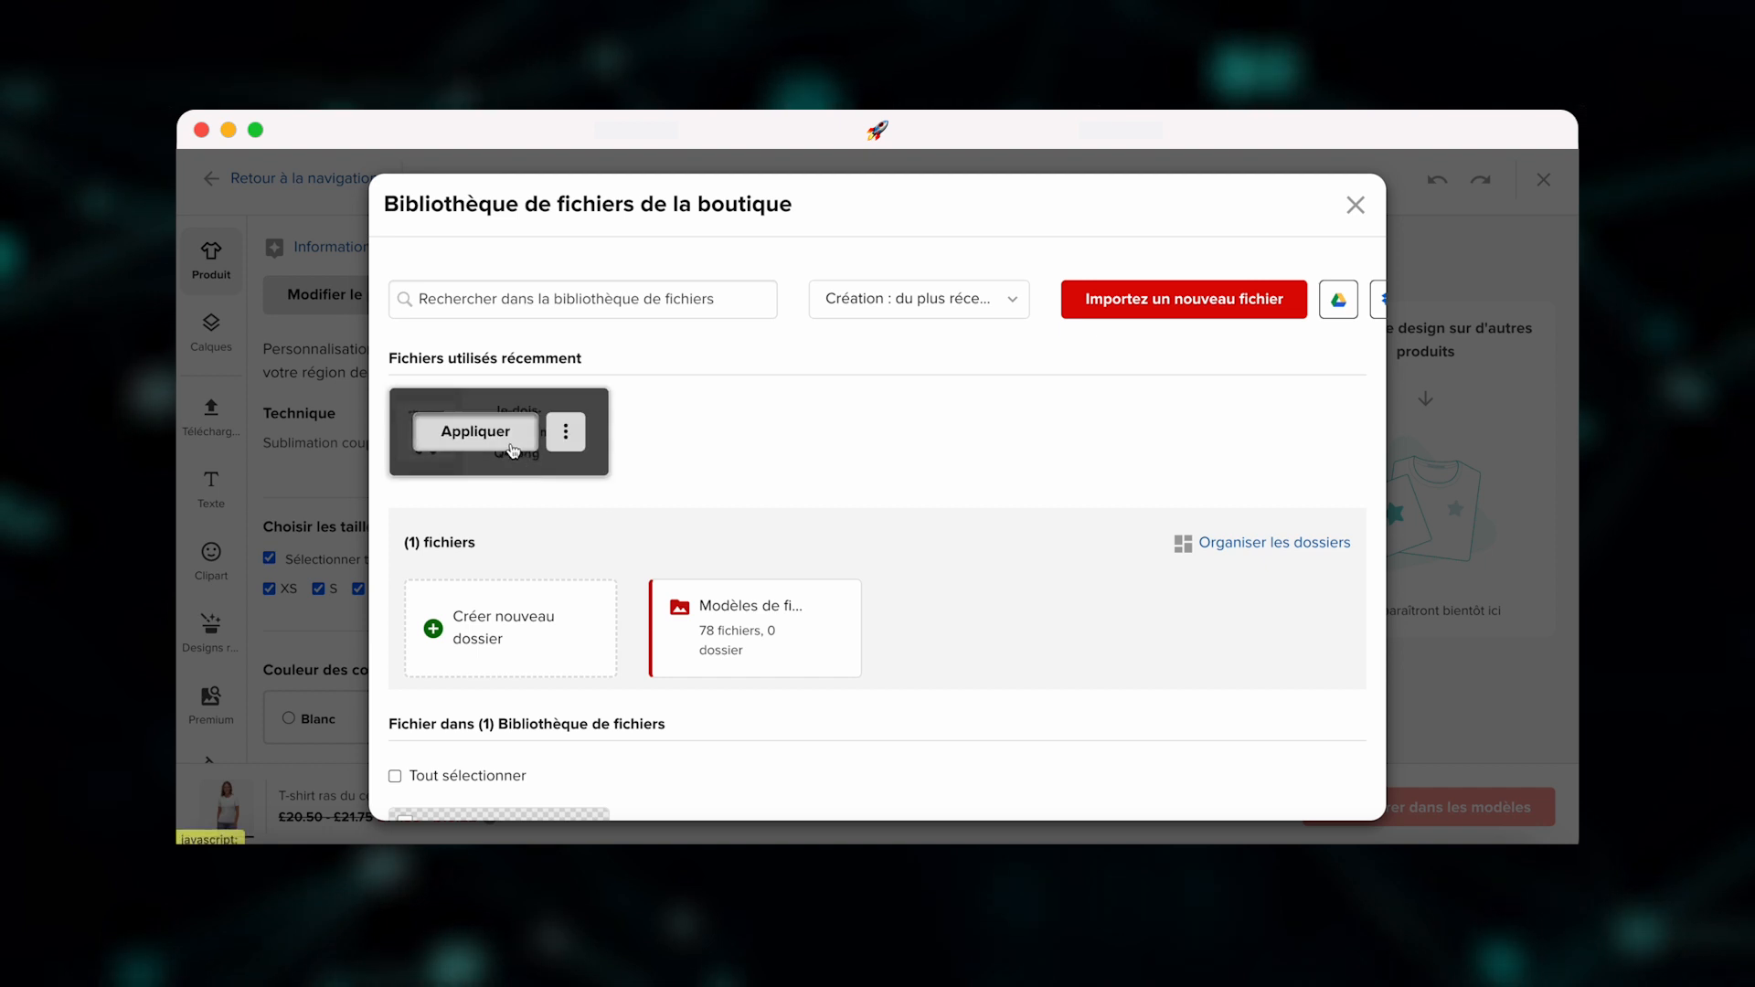
click(476, 431)
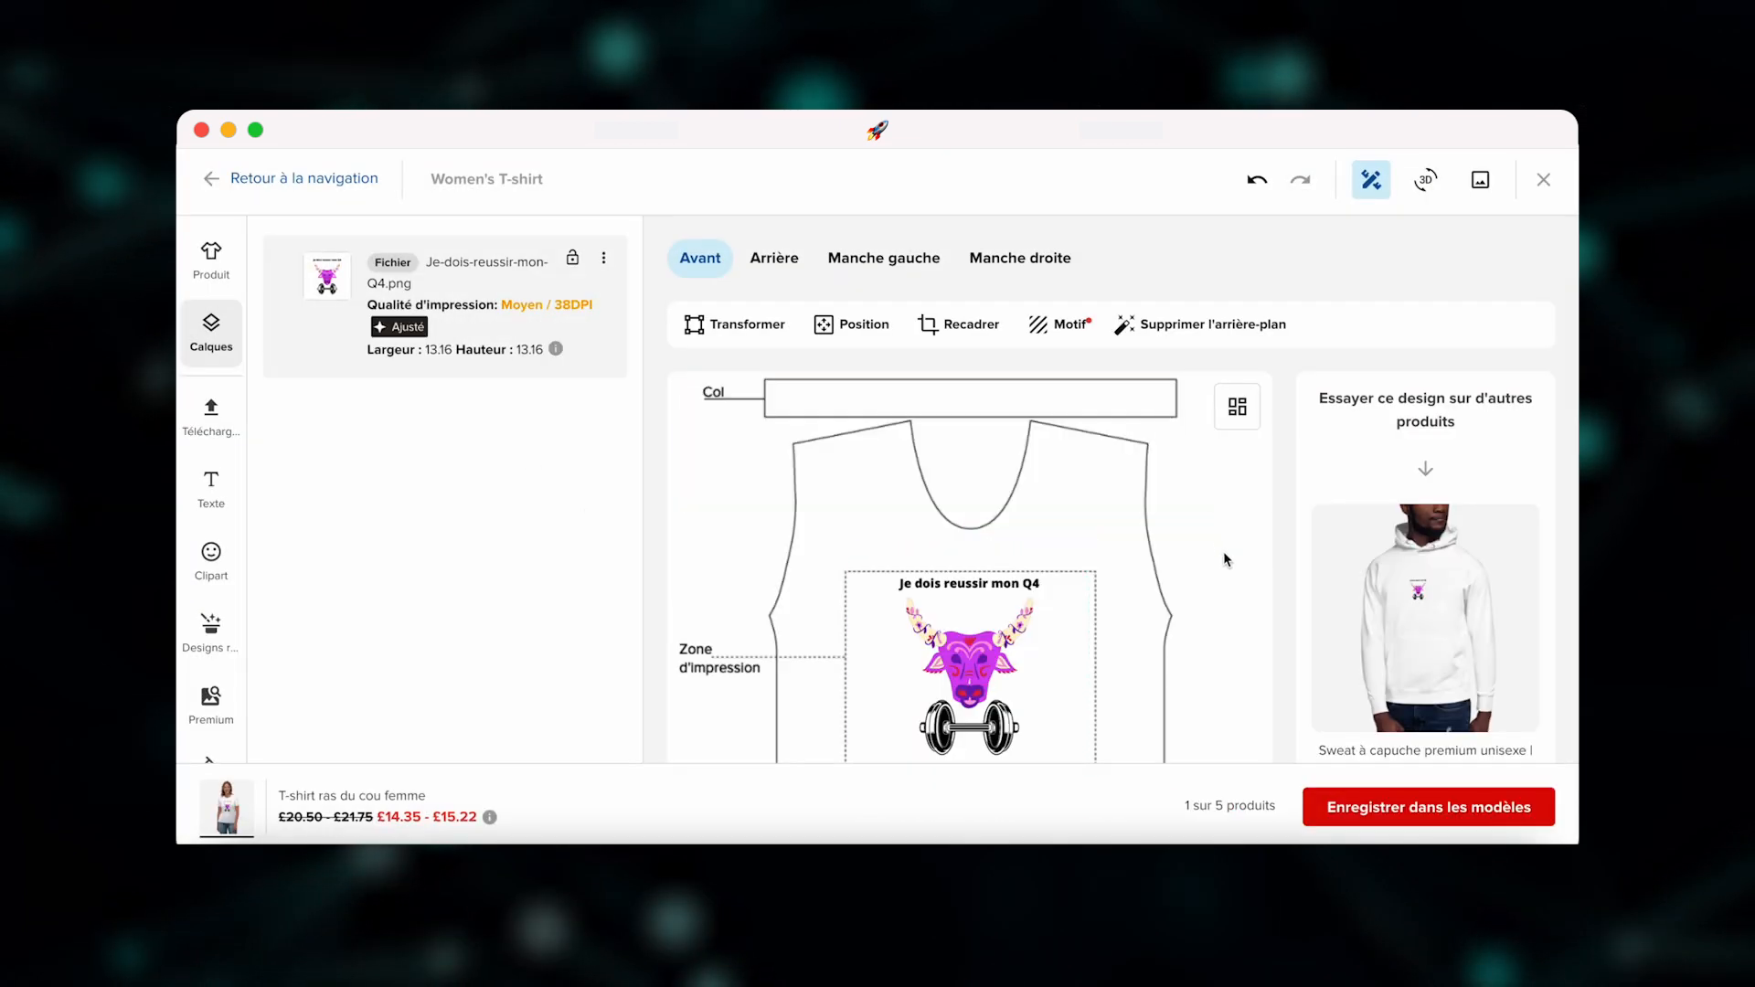
drag(1066, 607, 1068, 669)
scroll(1222, 527, down, 1)
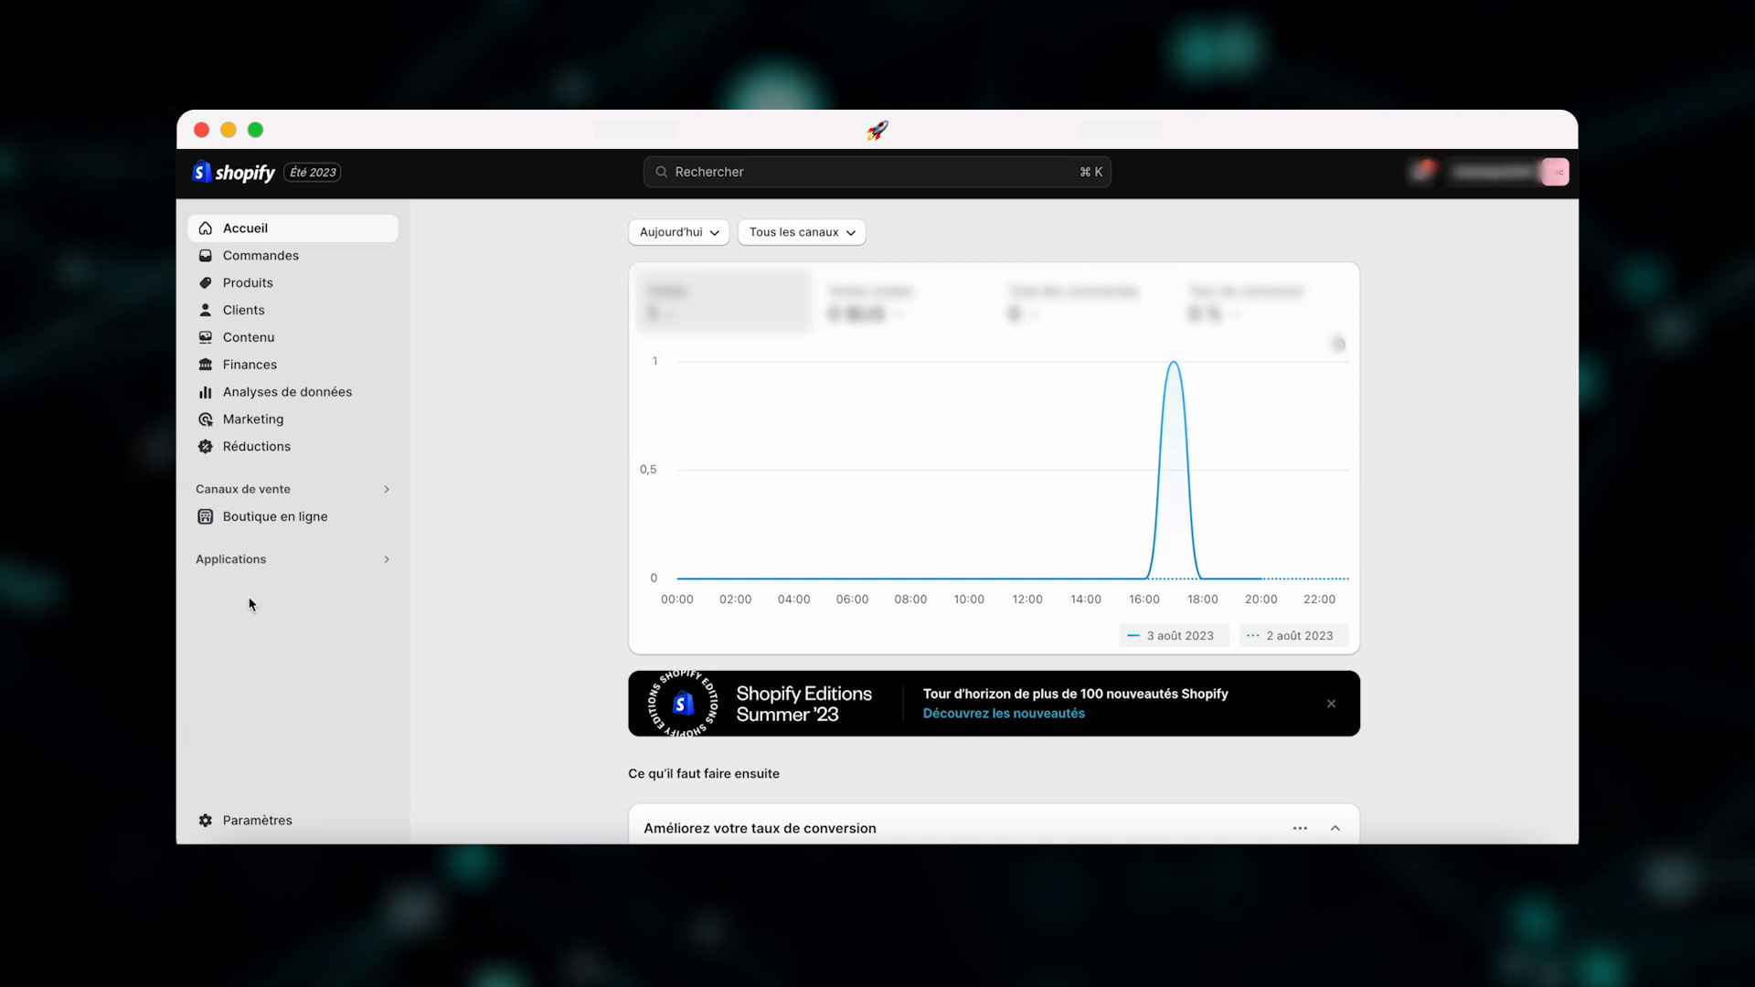
- In the Shopify admin, search the App Store for "printful" and open the "Printful : print on demand" app page
click(232, 559)
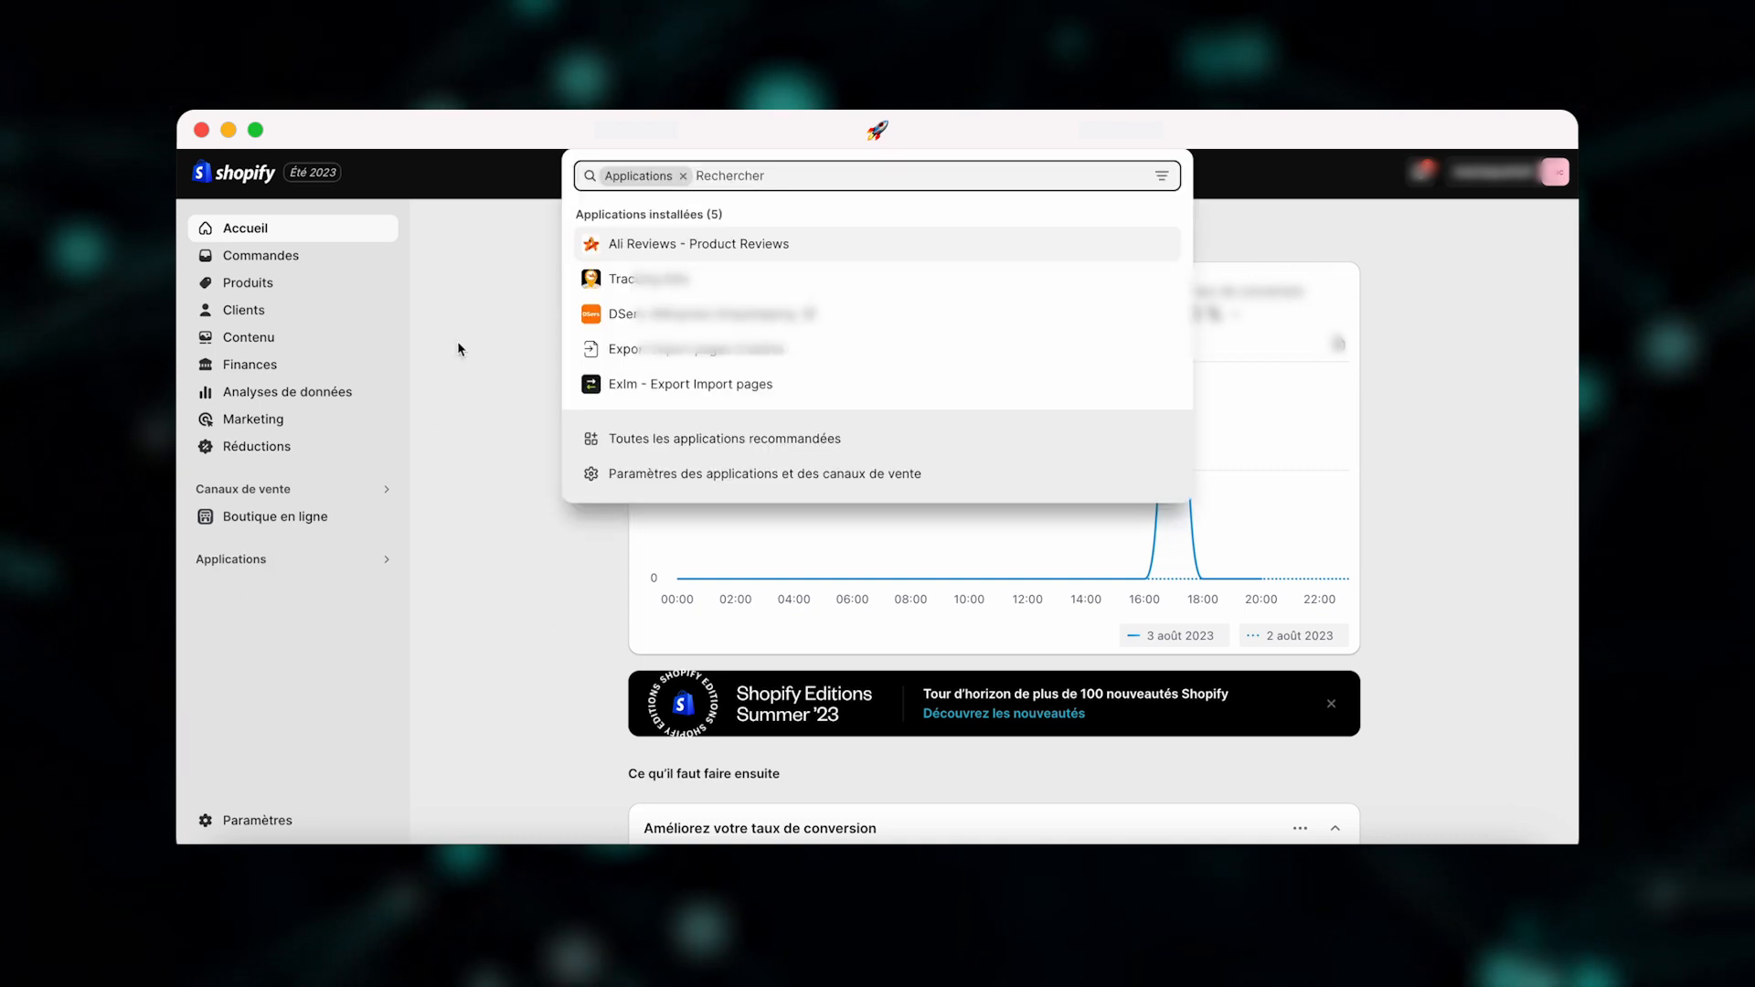
text(prin)
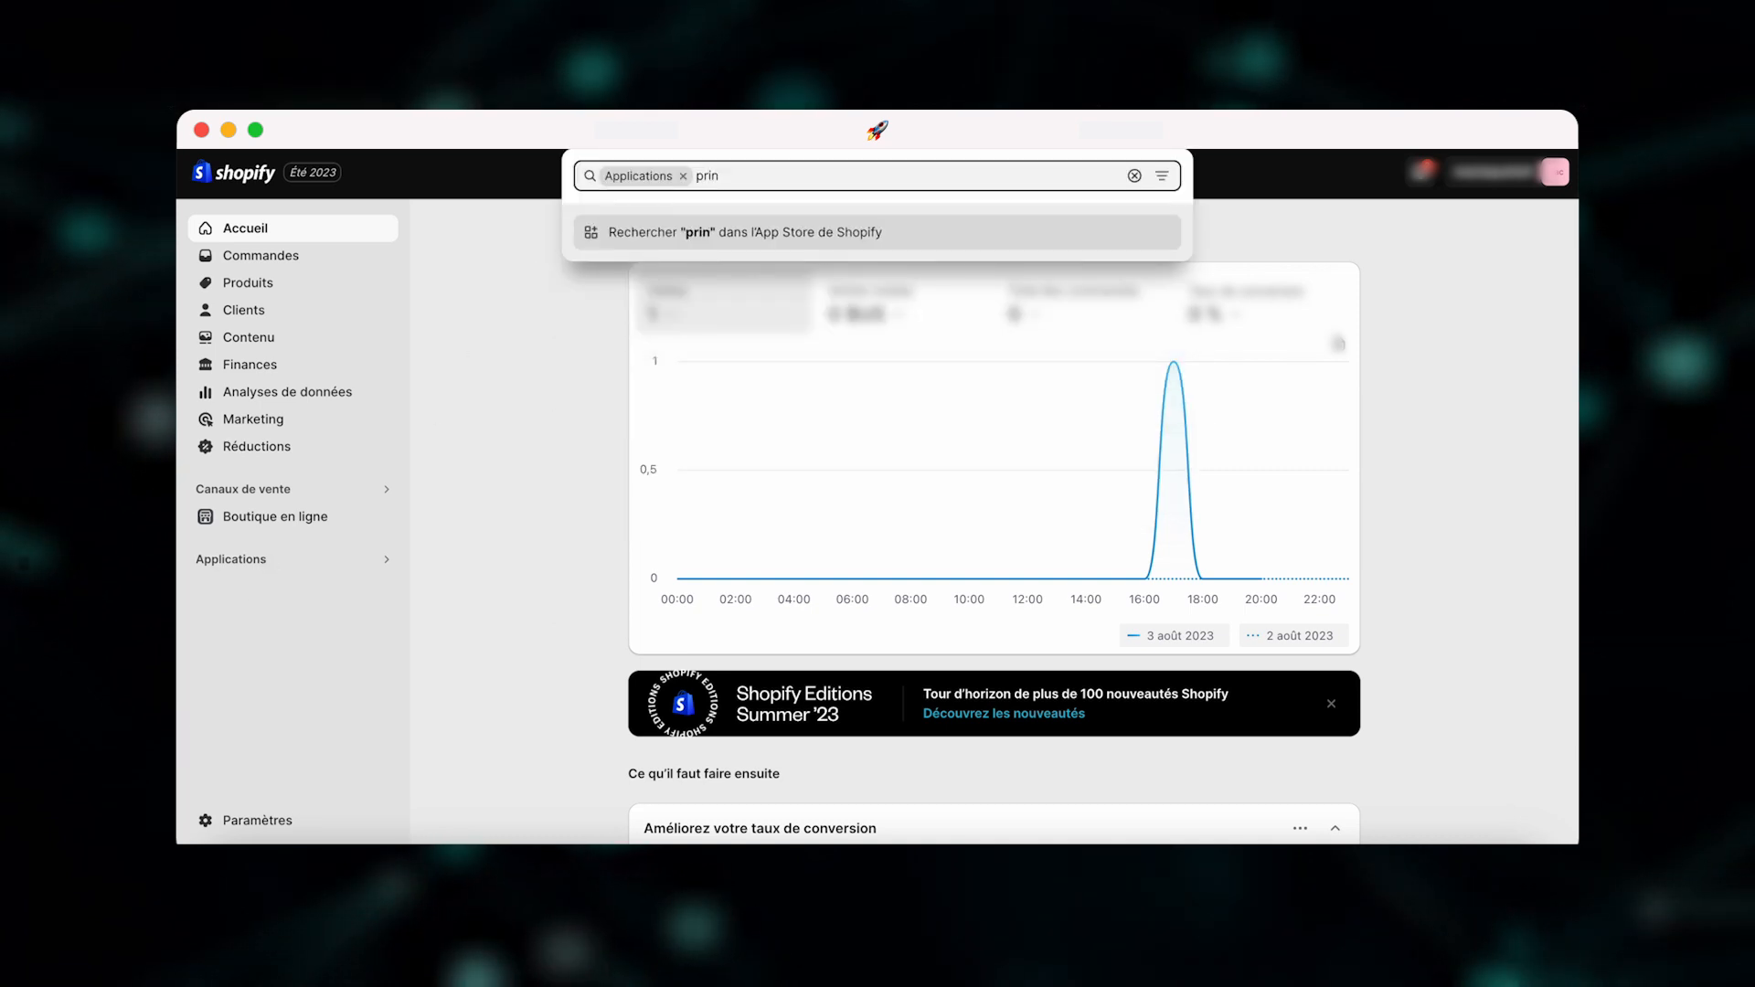
text(tful)
click(627, 239)
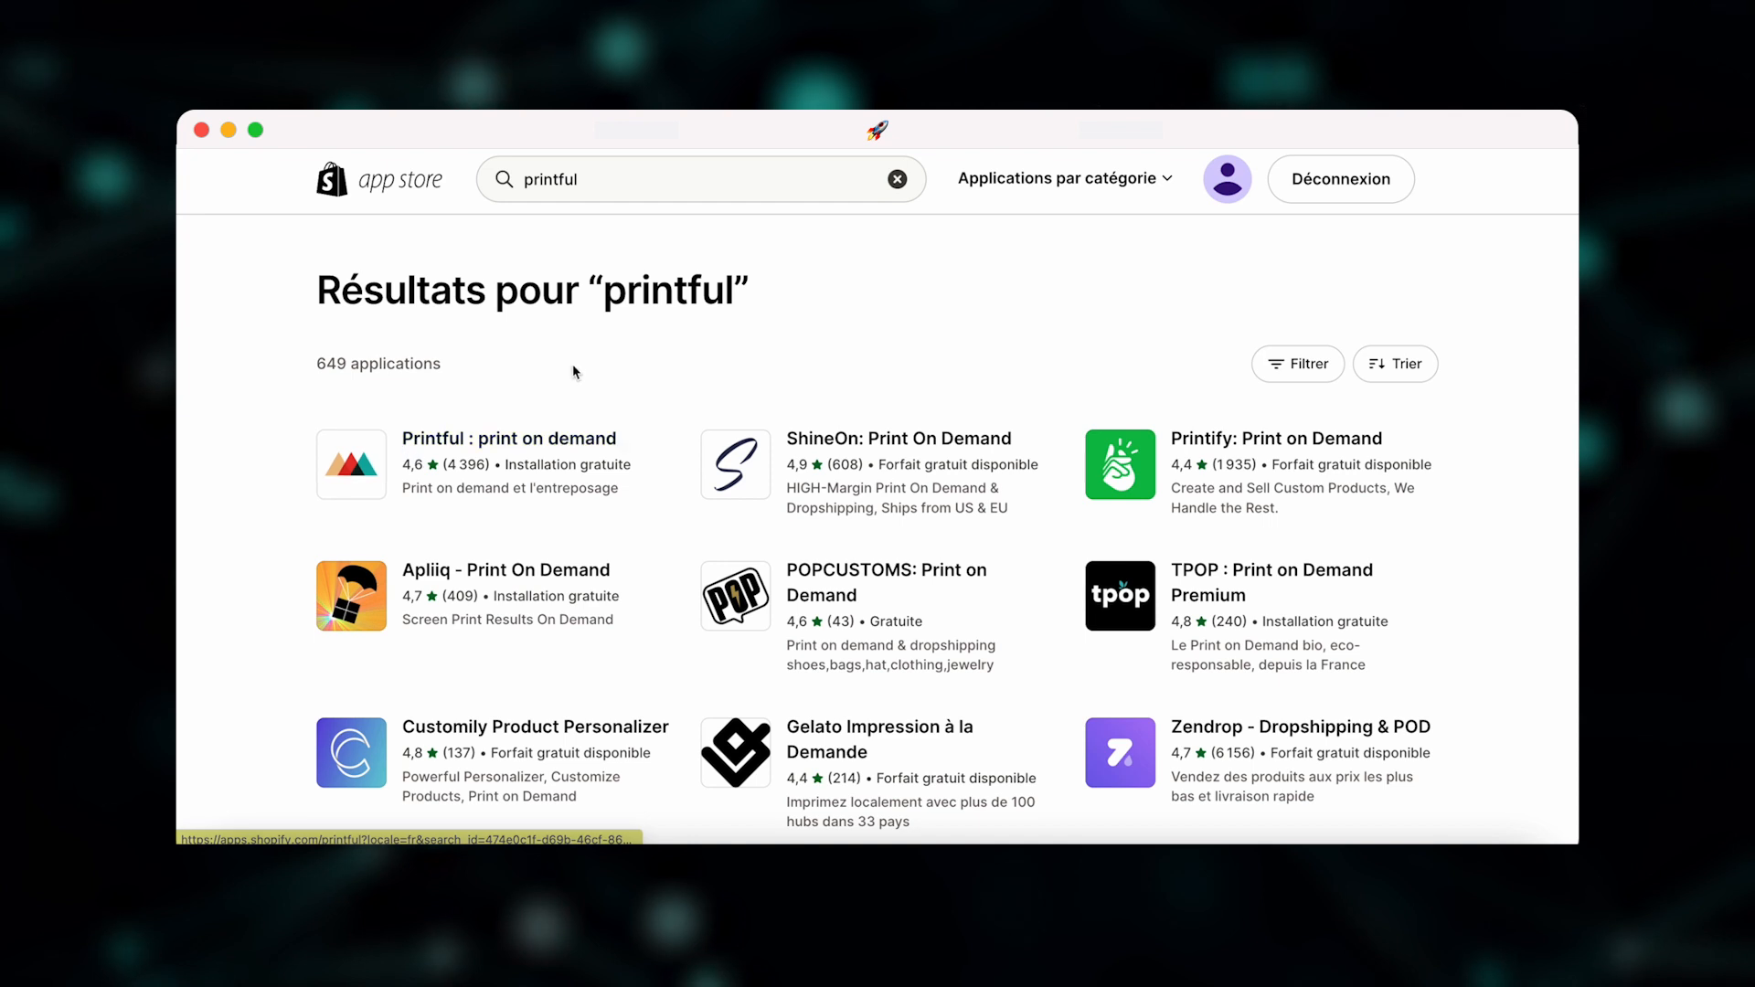
click(516, 437)
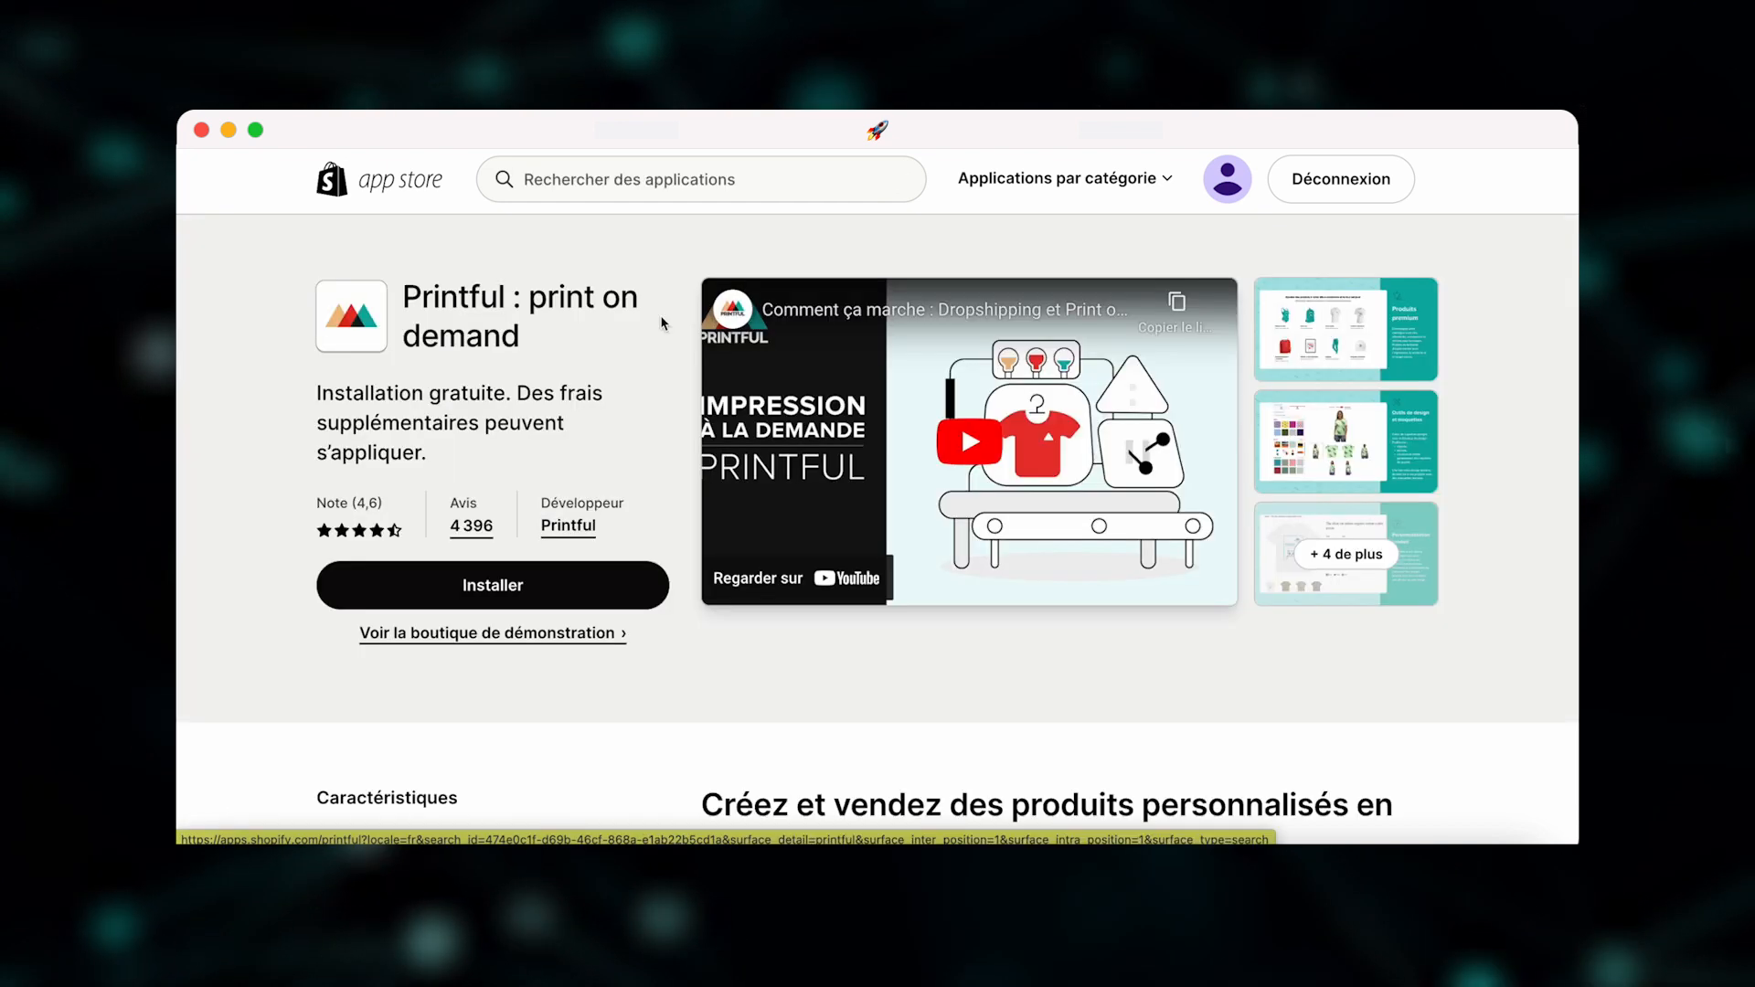
- Install the Printful: Print on Demand app on the Shopify store
click(589, 591)
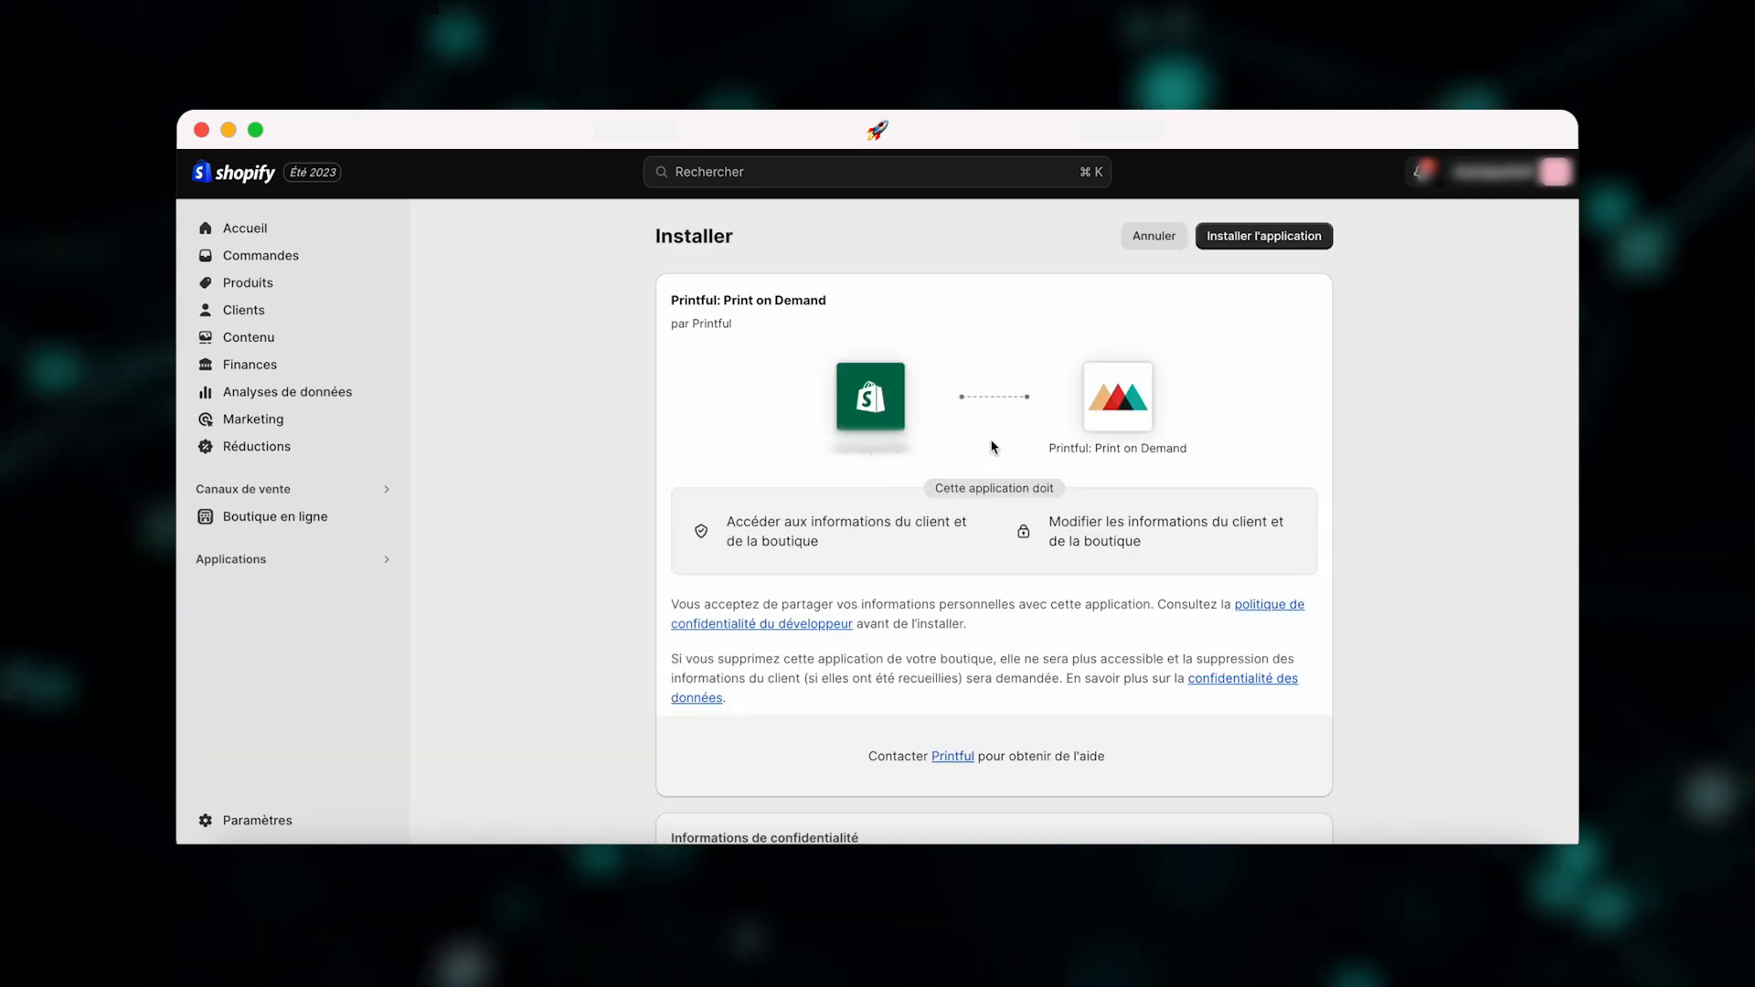
drag(931, 508, 812, 543)
click(856, 407)
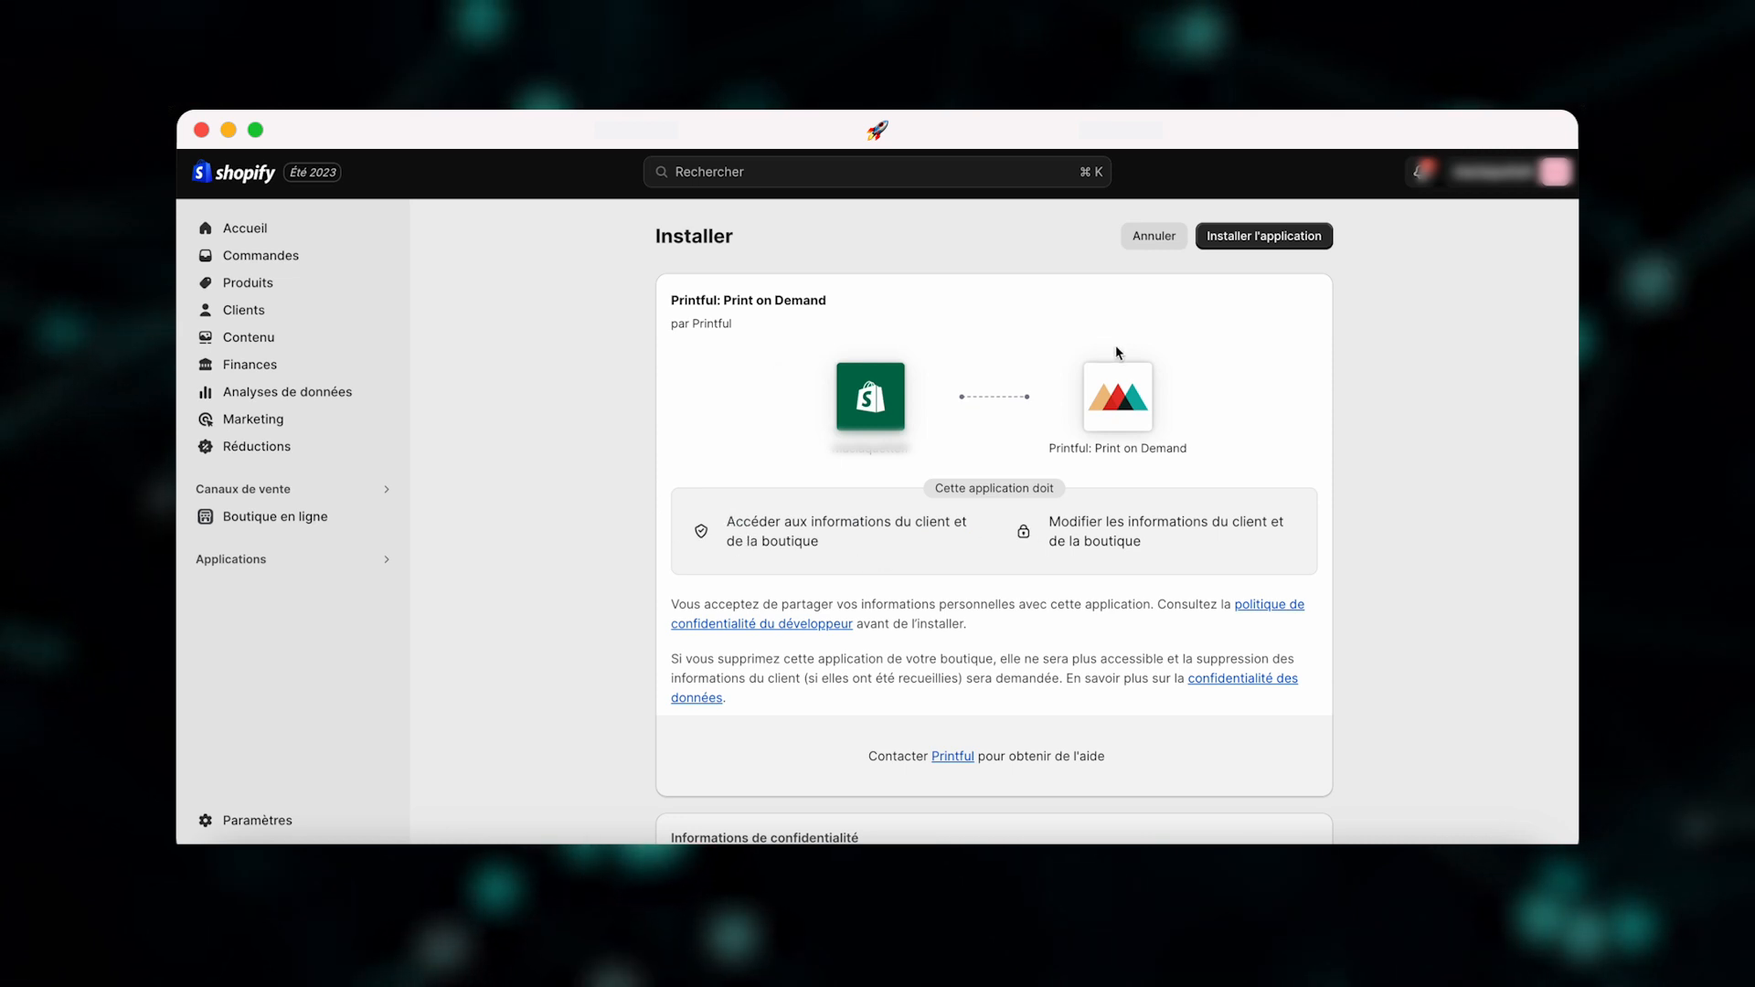
click(1264, 238)
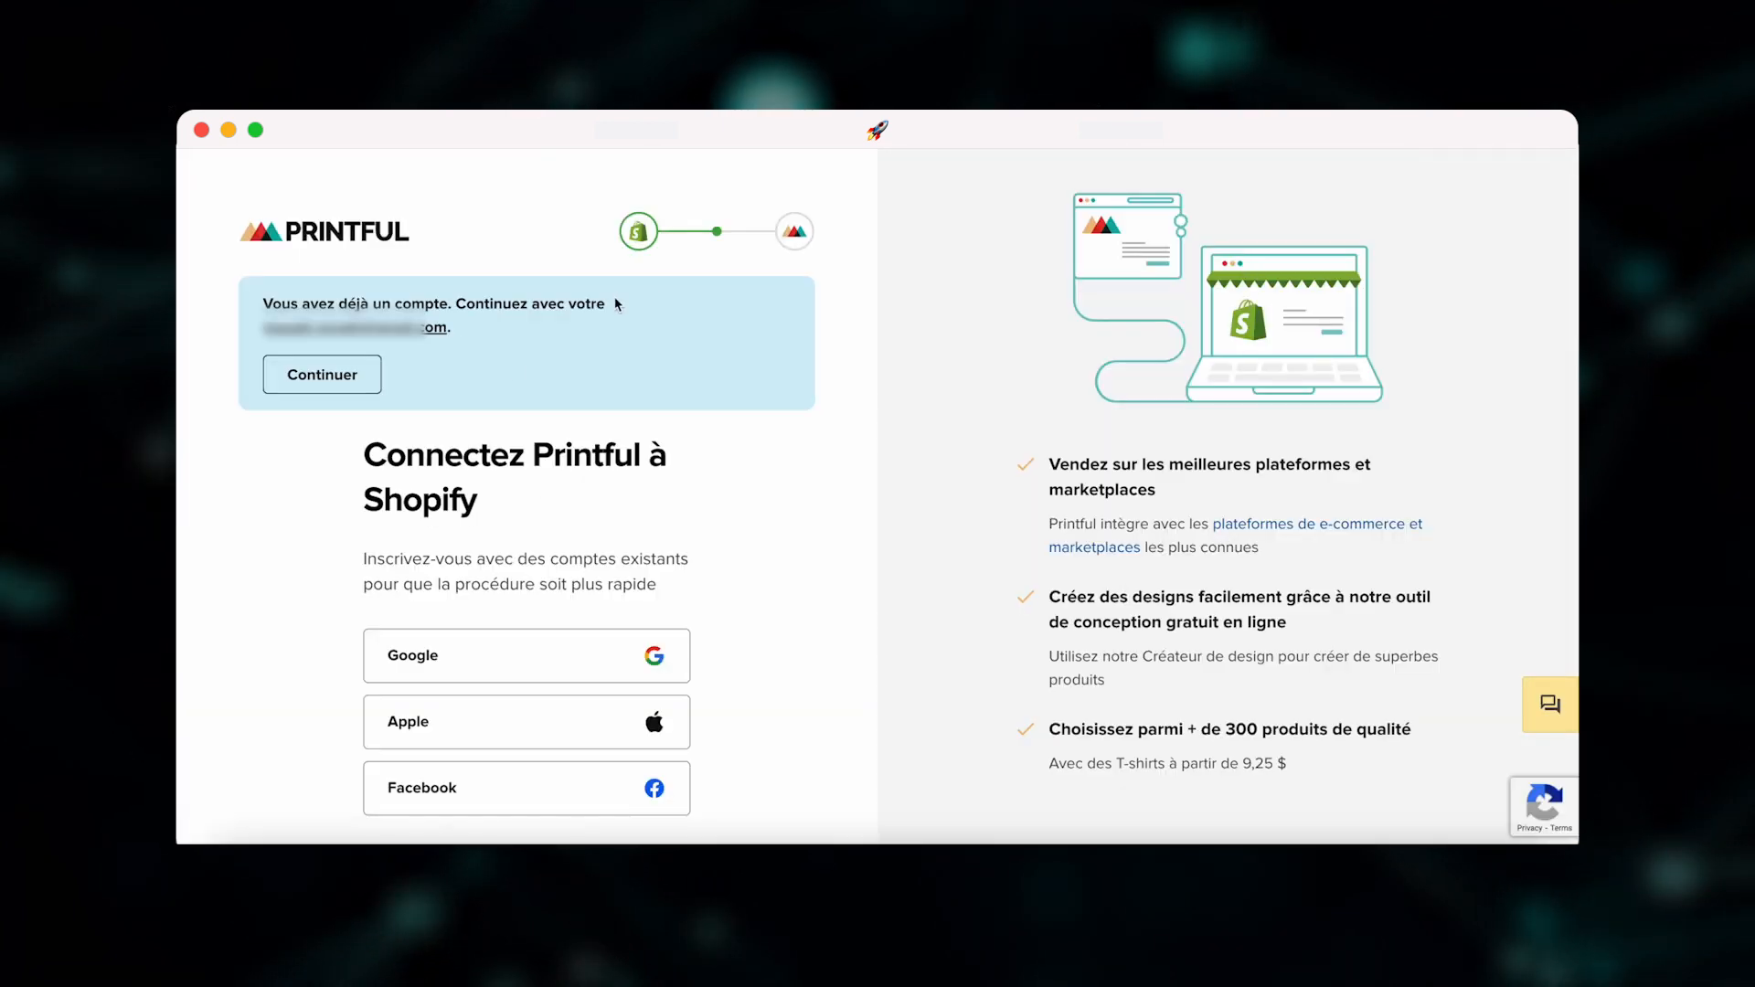
- Continue with the existing Printful account and confirm connecting the Shopify store to it
scroll(595, 458, down, 4)
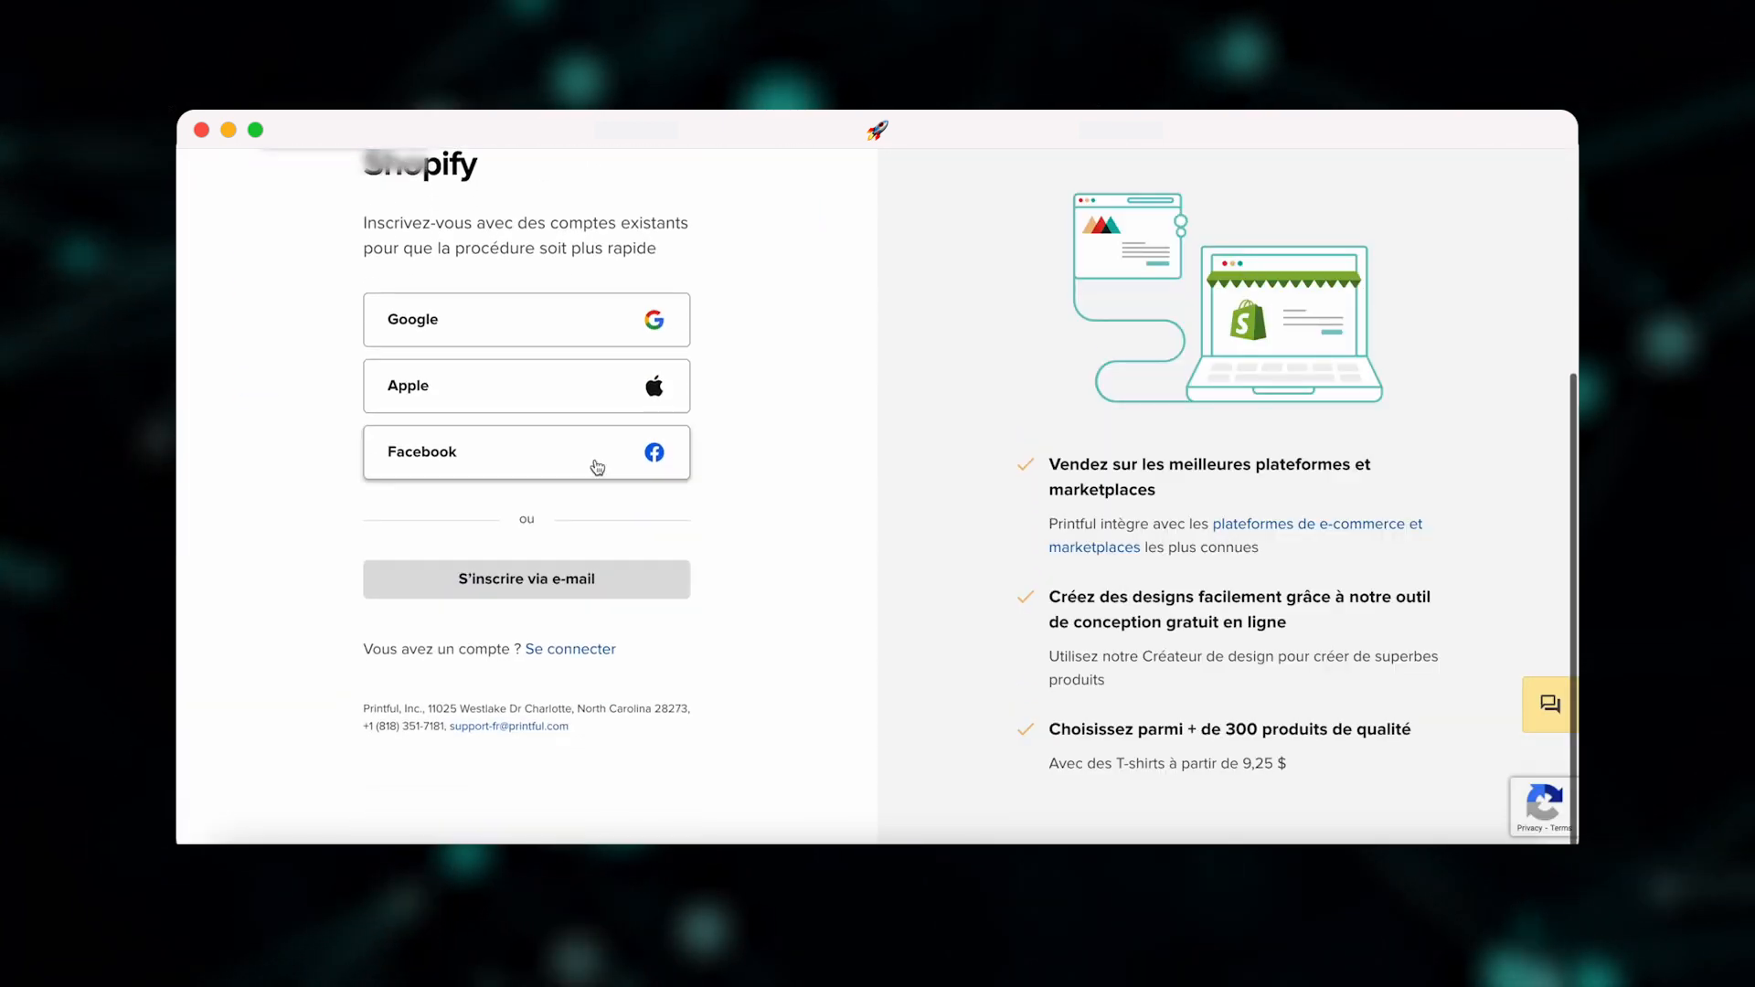
scroll(595, 458, up, 4)
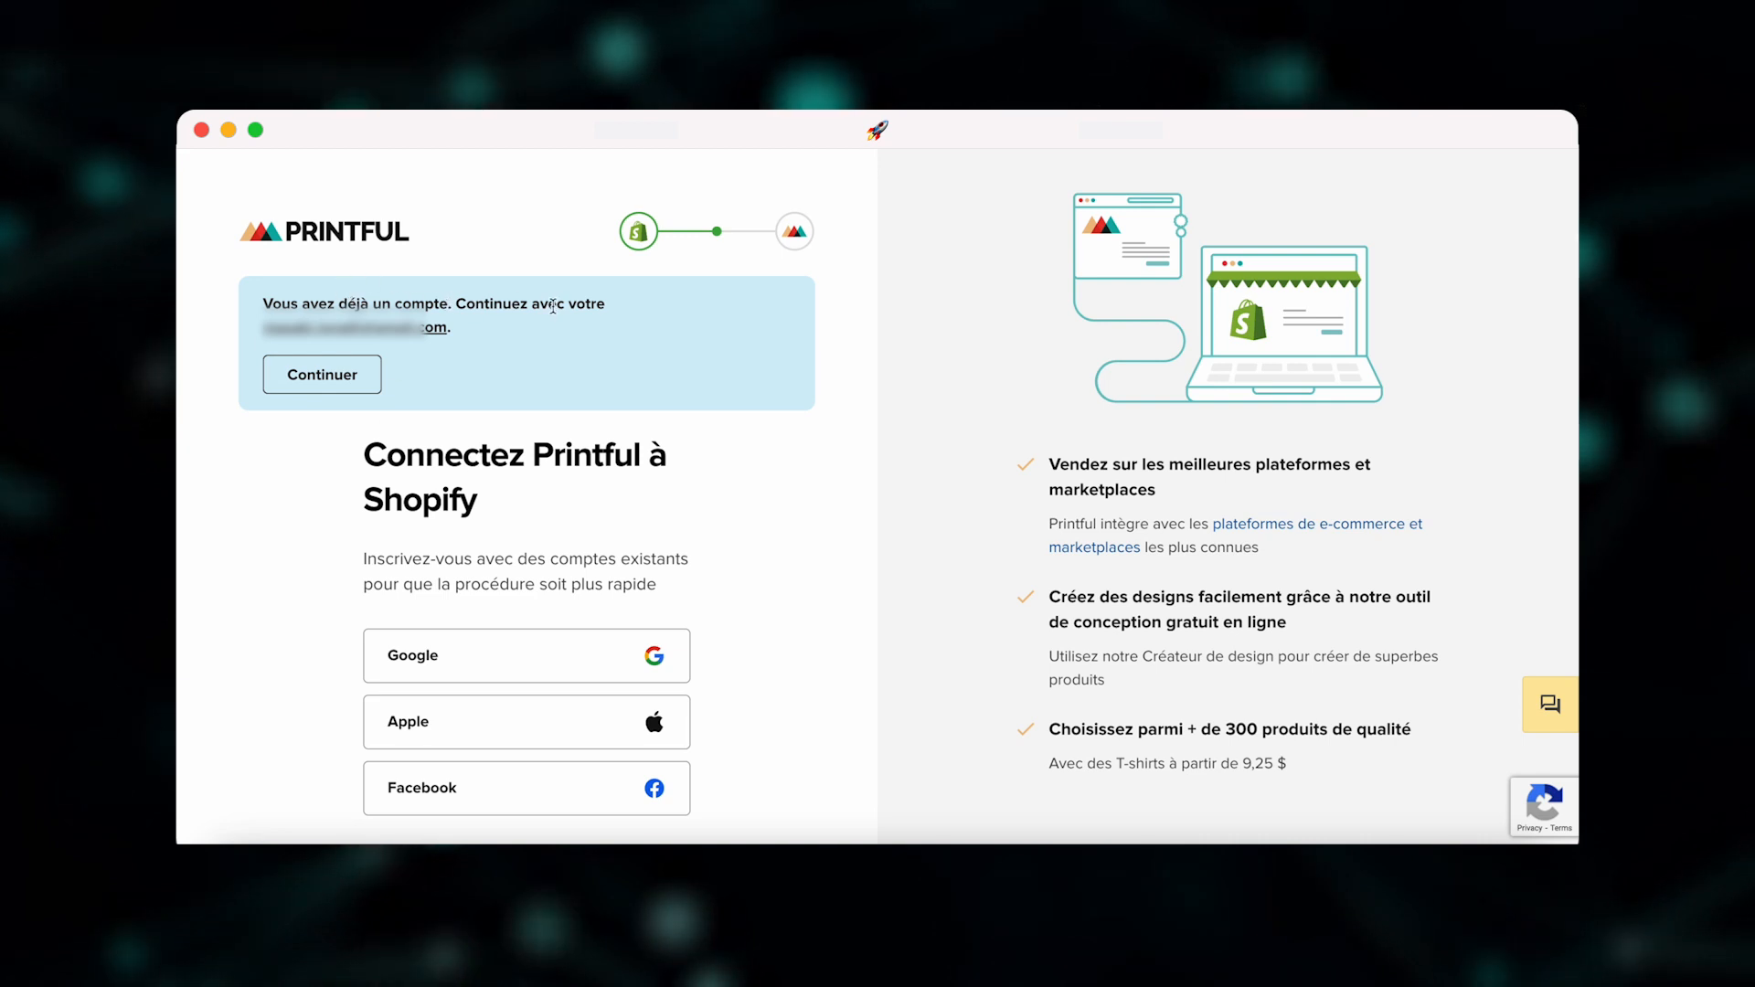
click(344, 388)
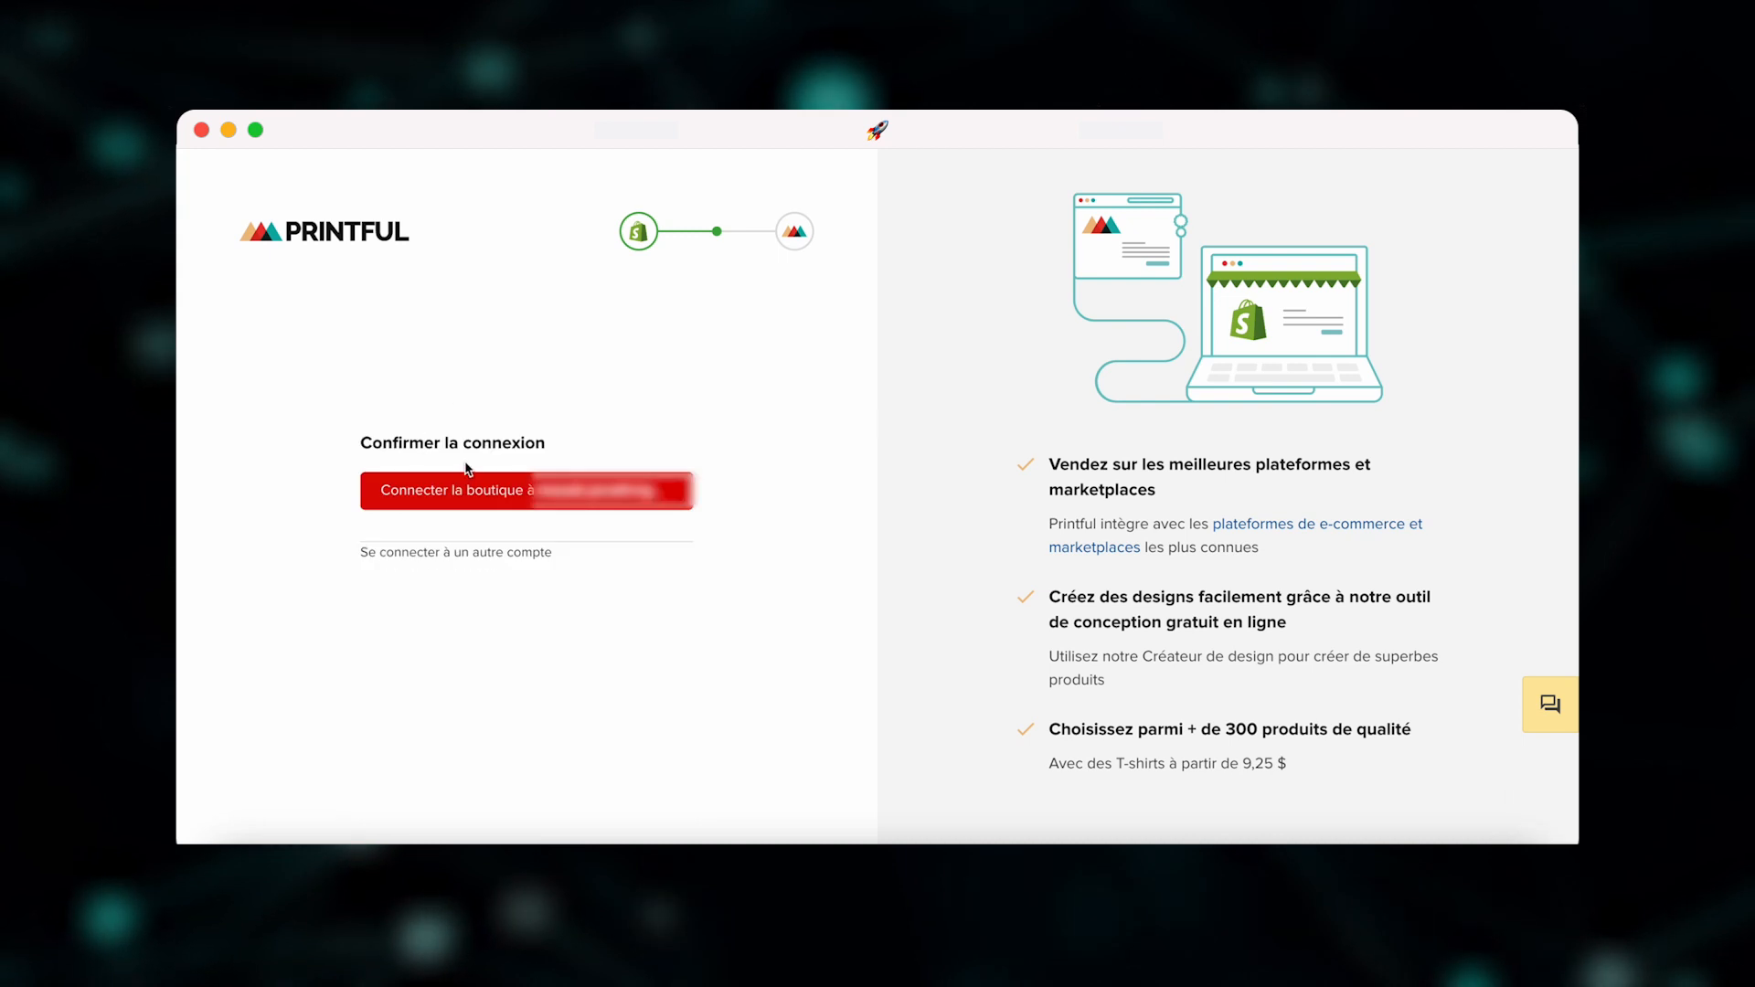
click(468, 501)
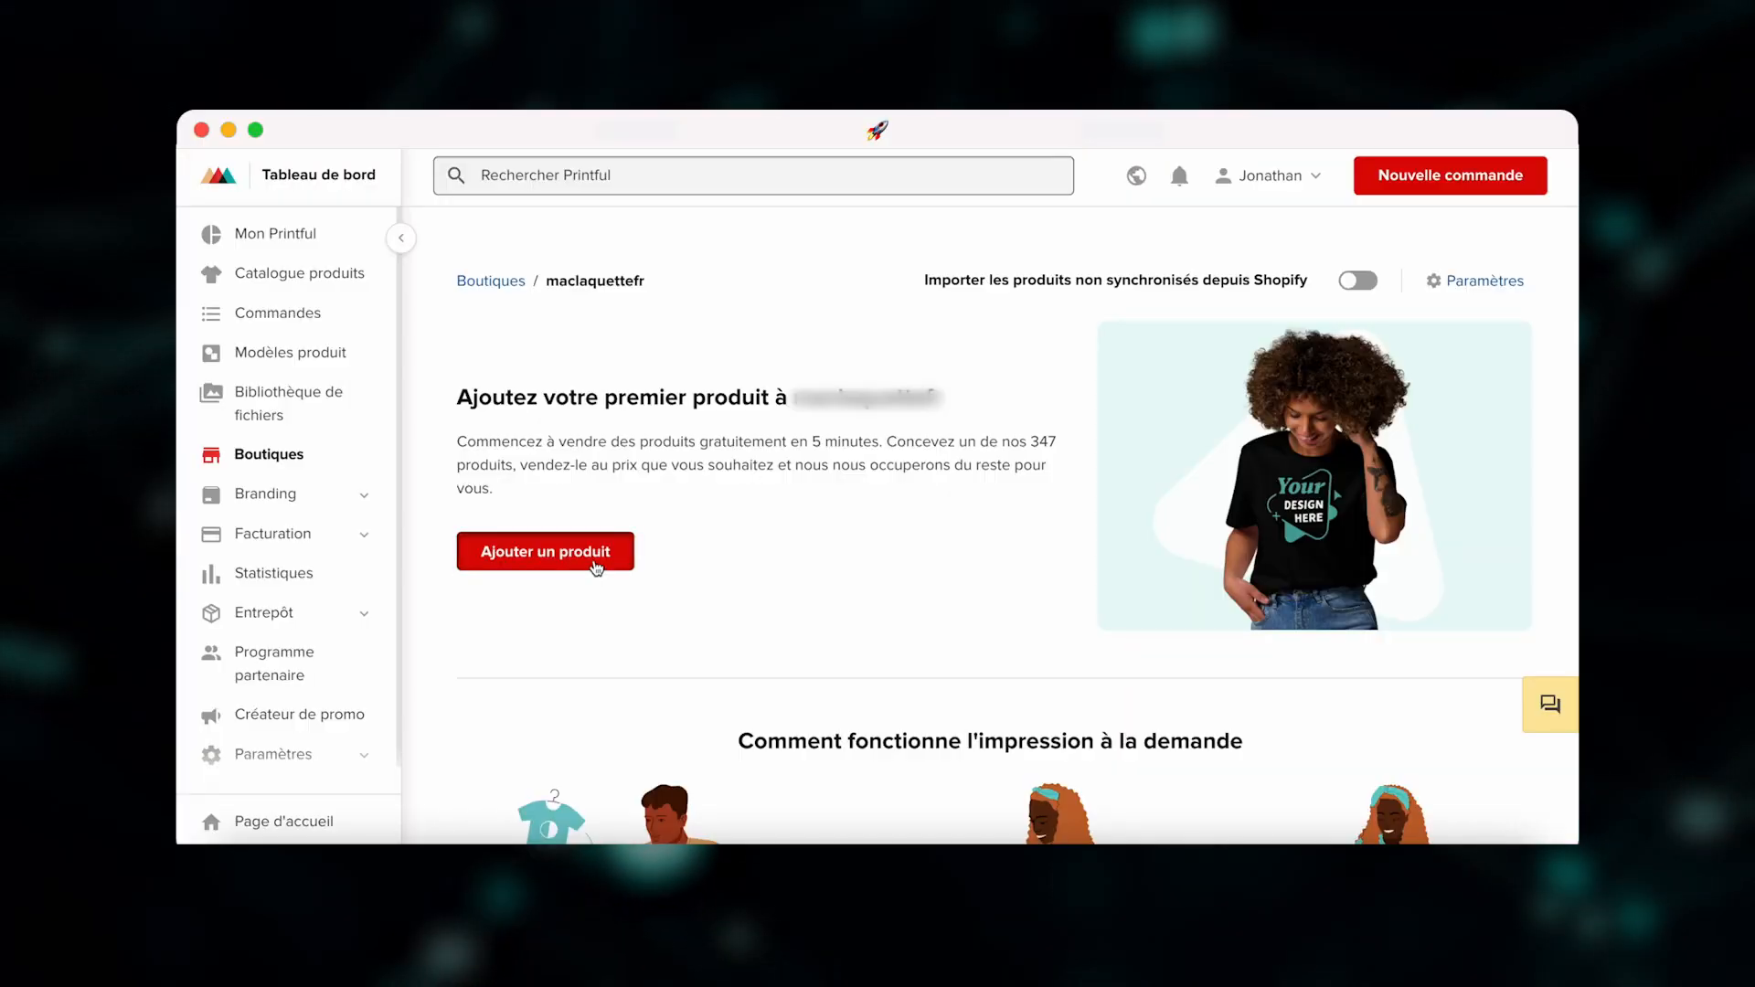
- Add a store product from the saved product template "Men's classic tee"
click(596, 567)
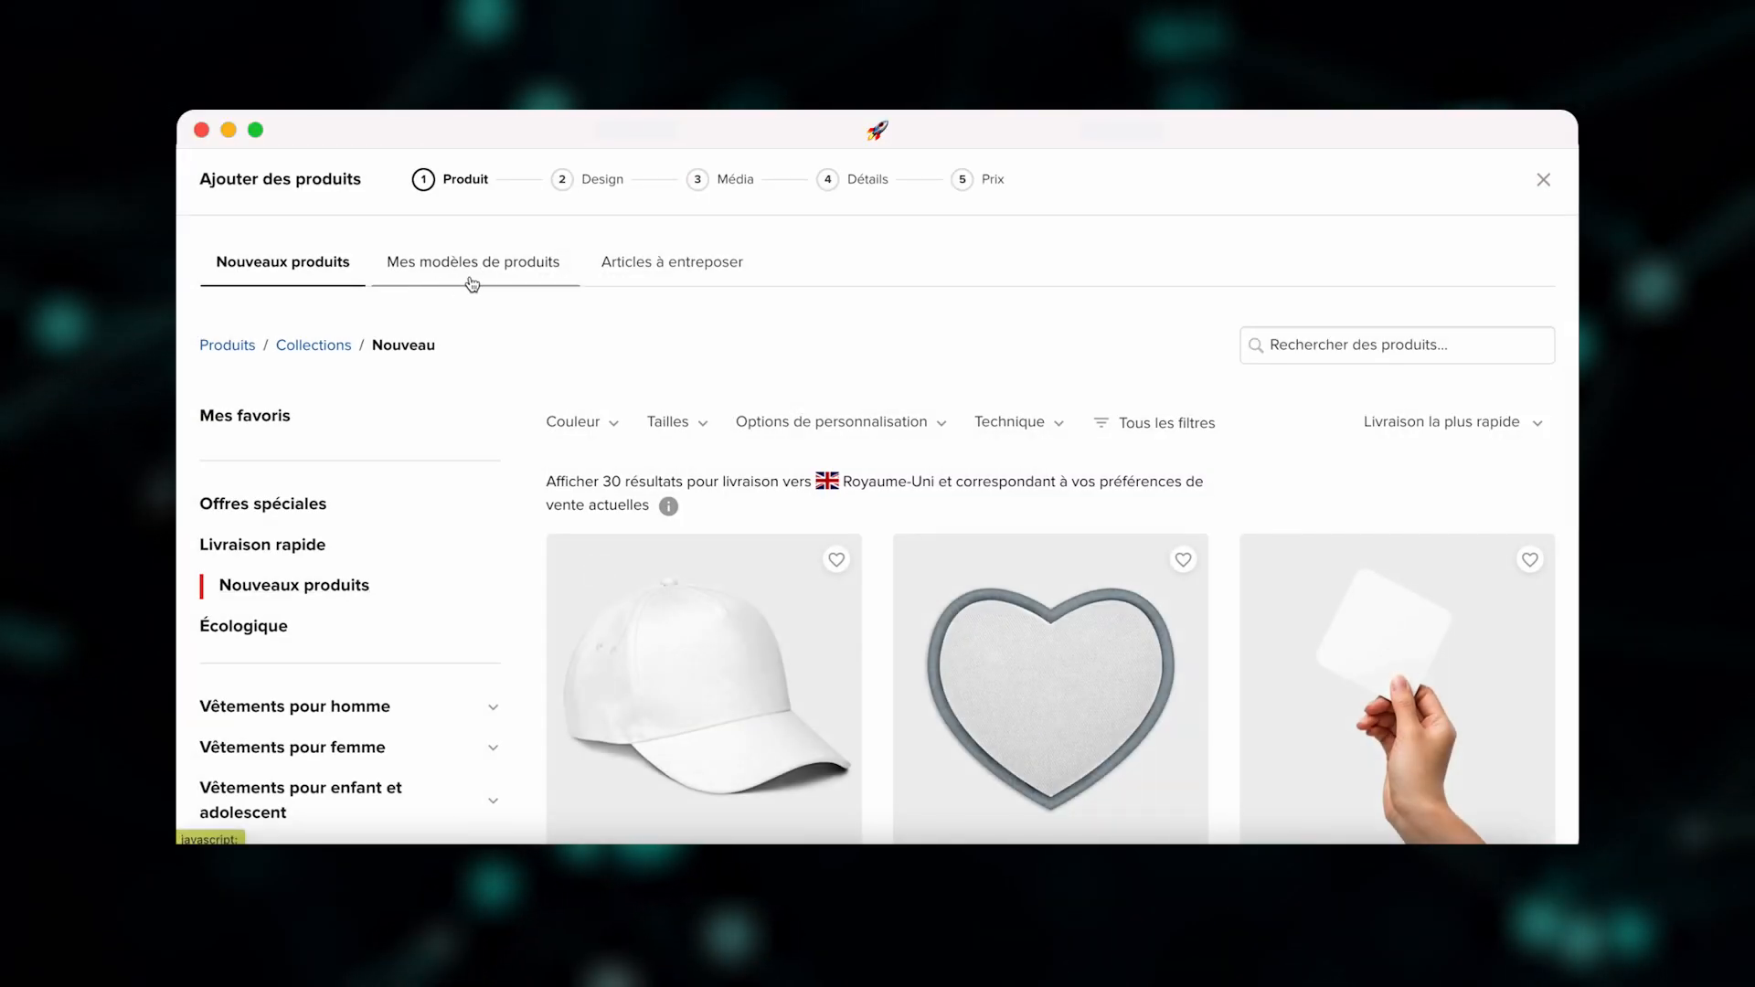
click(501, 266)
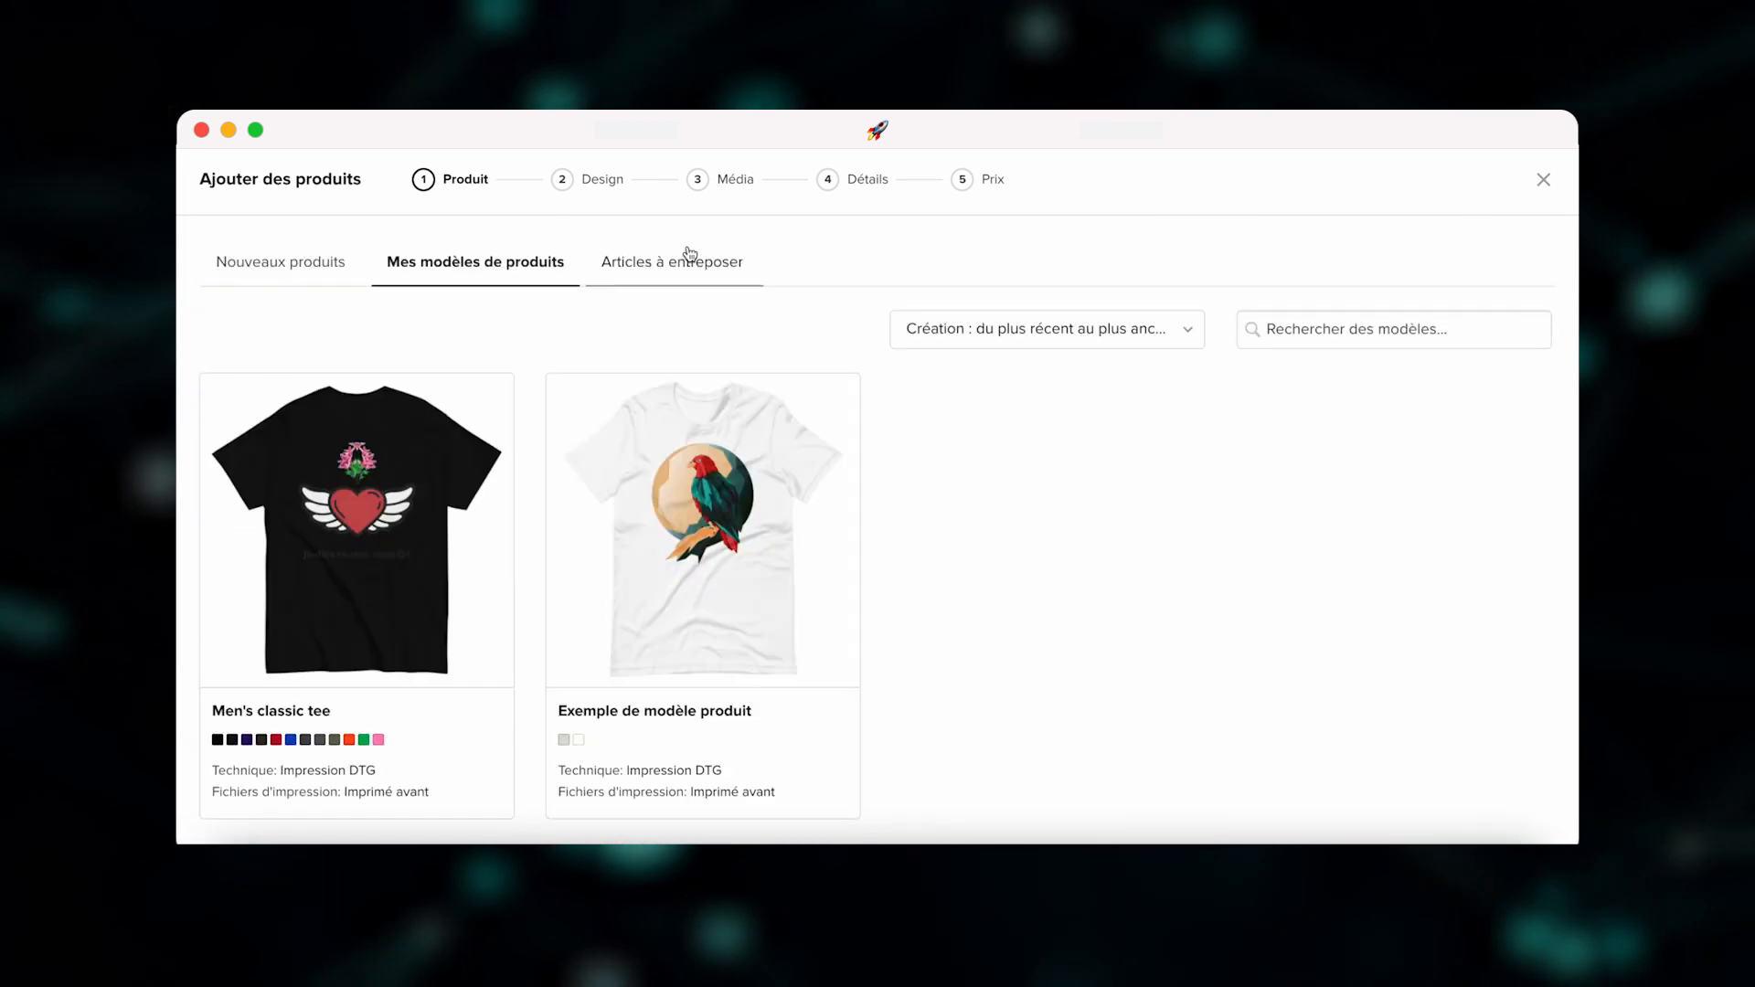
click(367, 549)
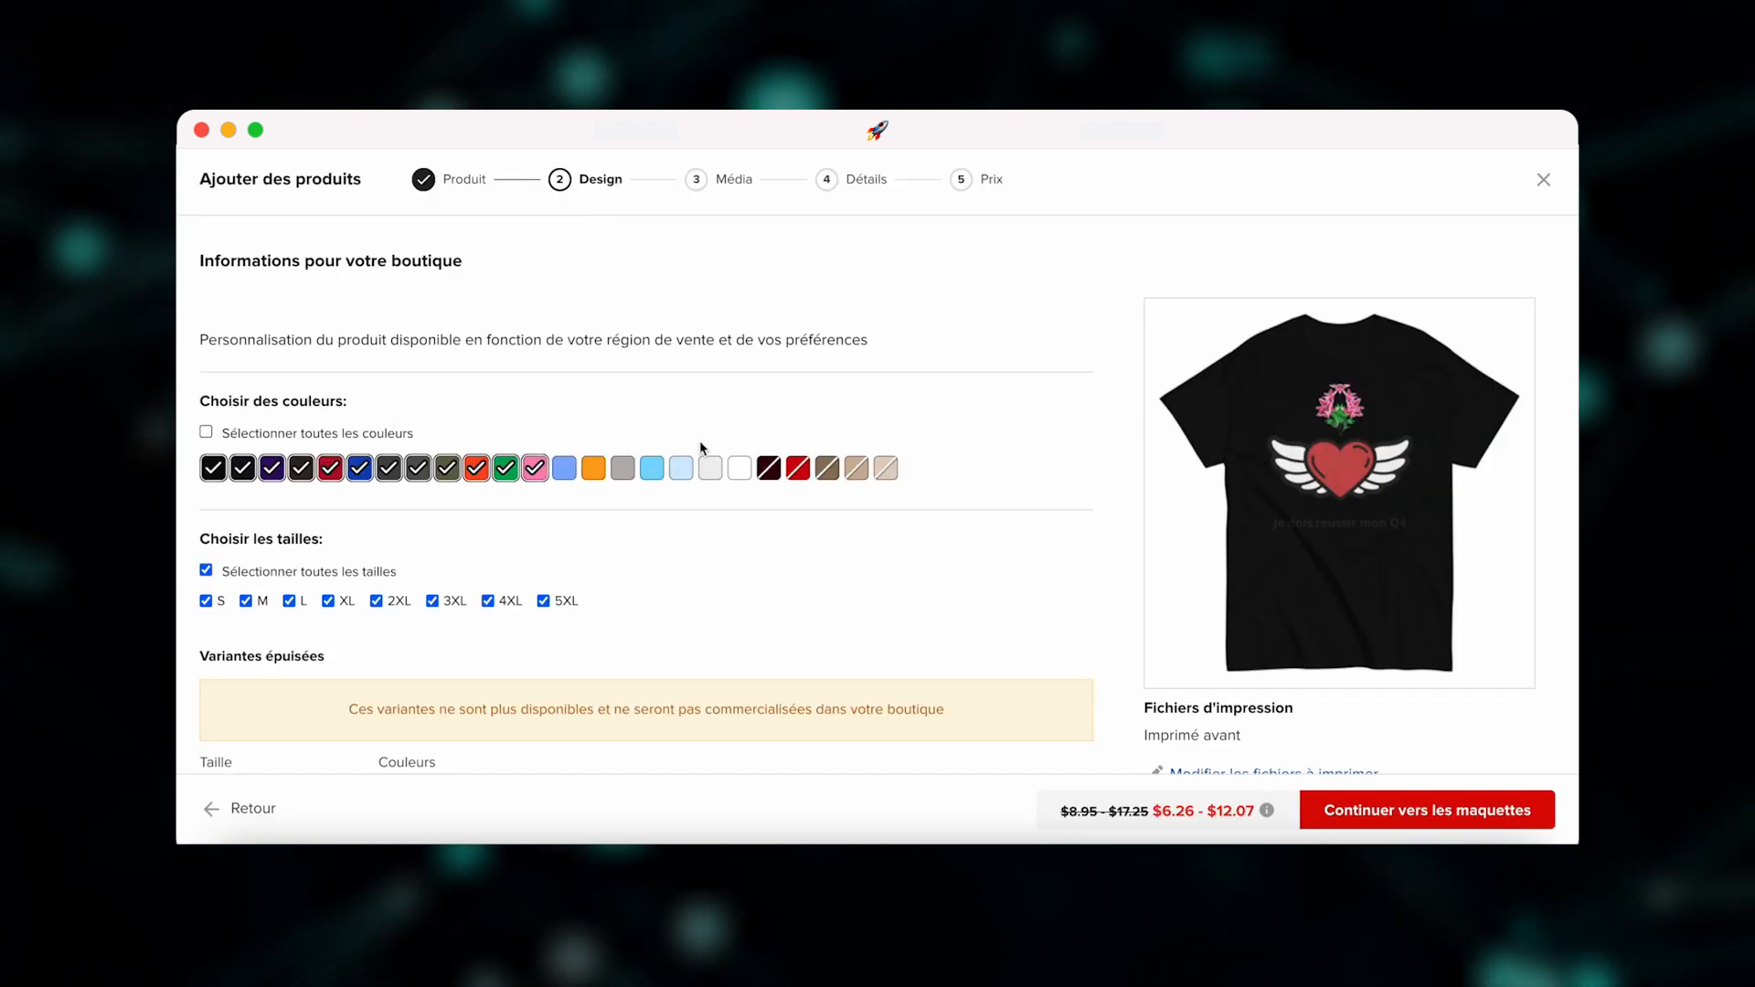
- Limit the T-shirt's colours to the first six swatches, from black through Royal
click(206, 432)
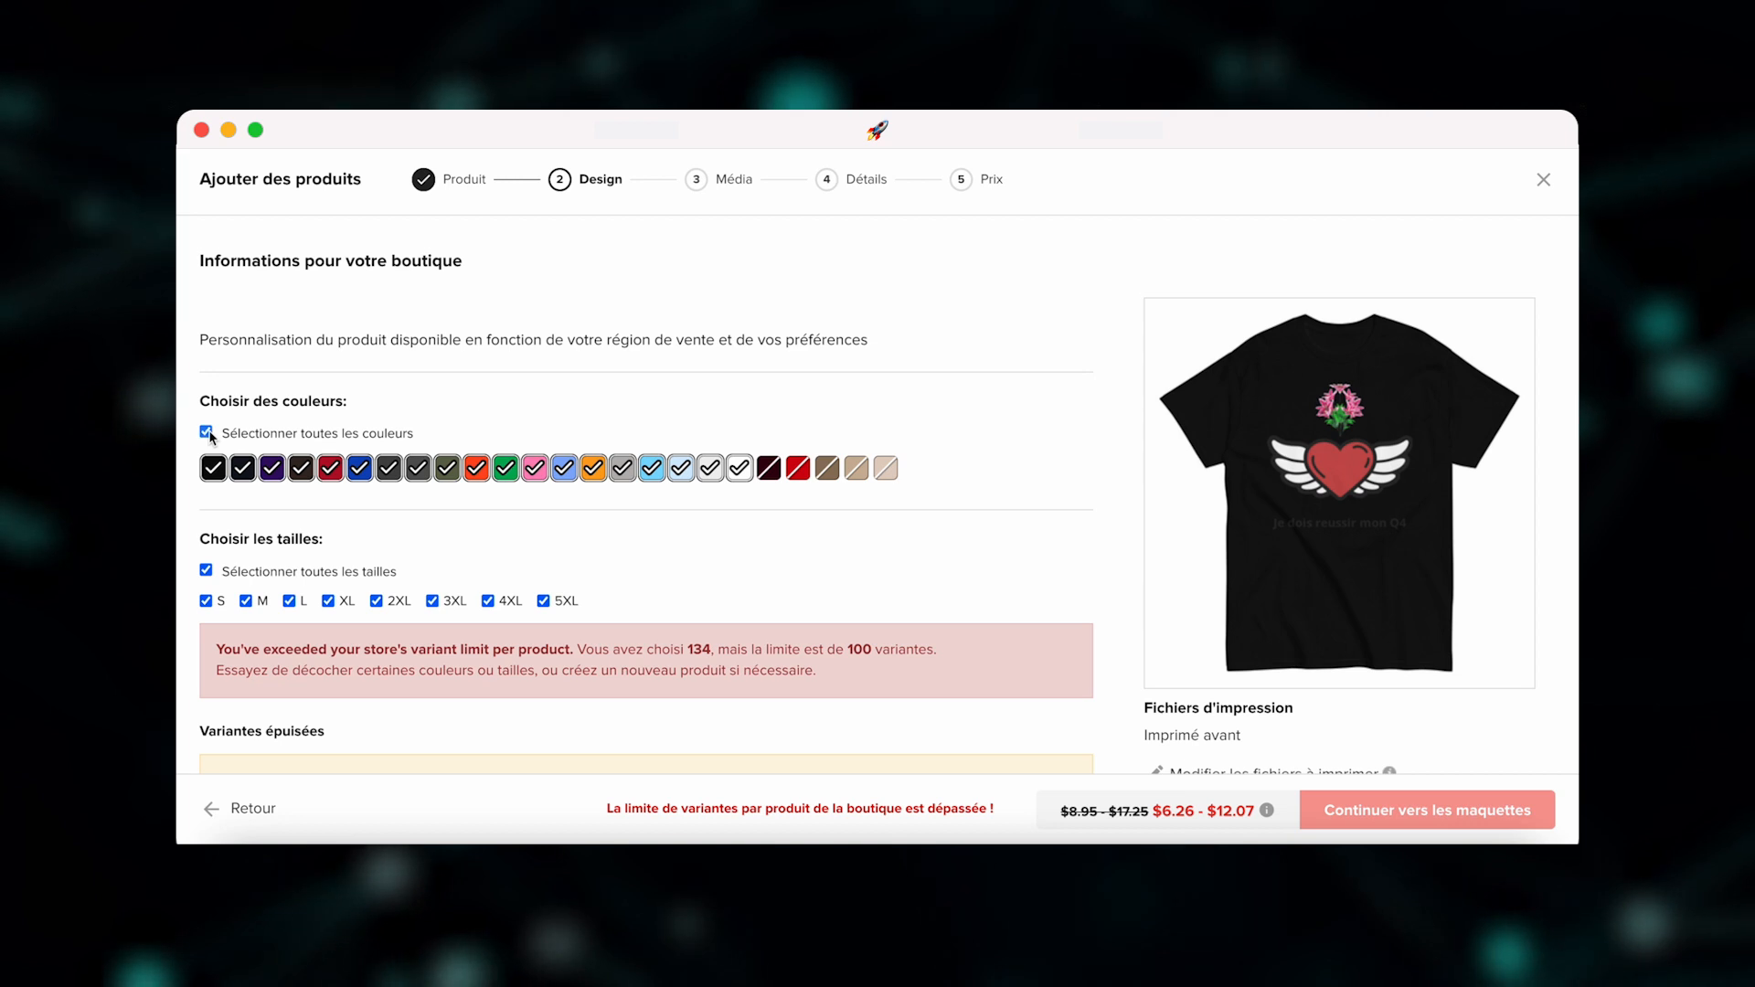
click(207, 432)
click(213, 468)
click(243, 468)
click(272, 468)
click(301, 468)
click(330, 468)
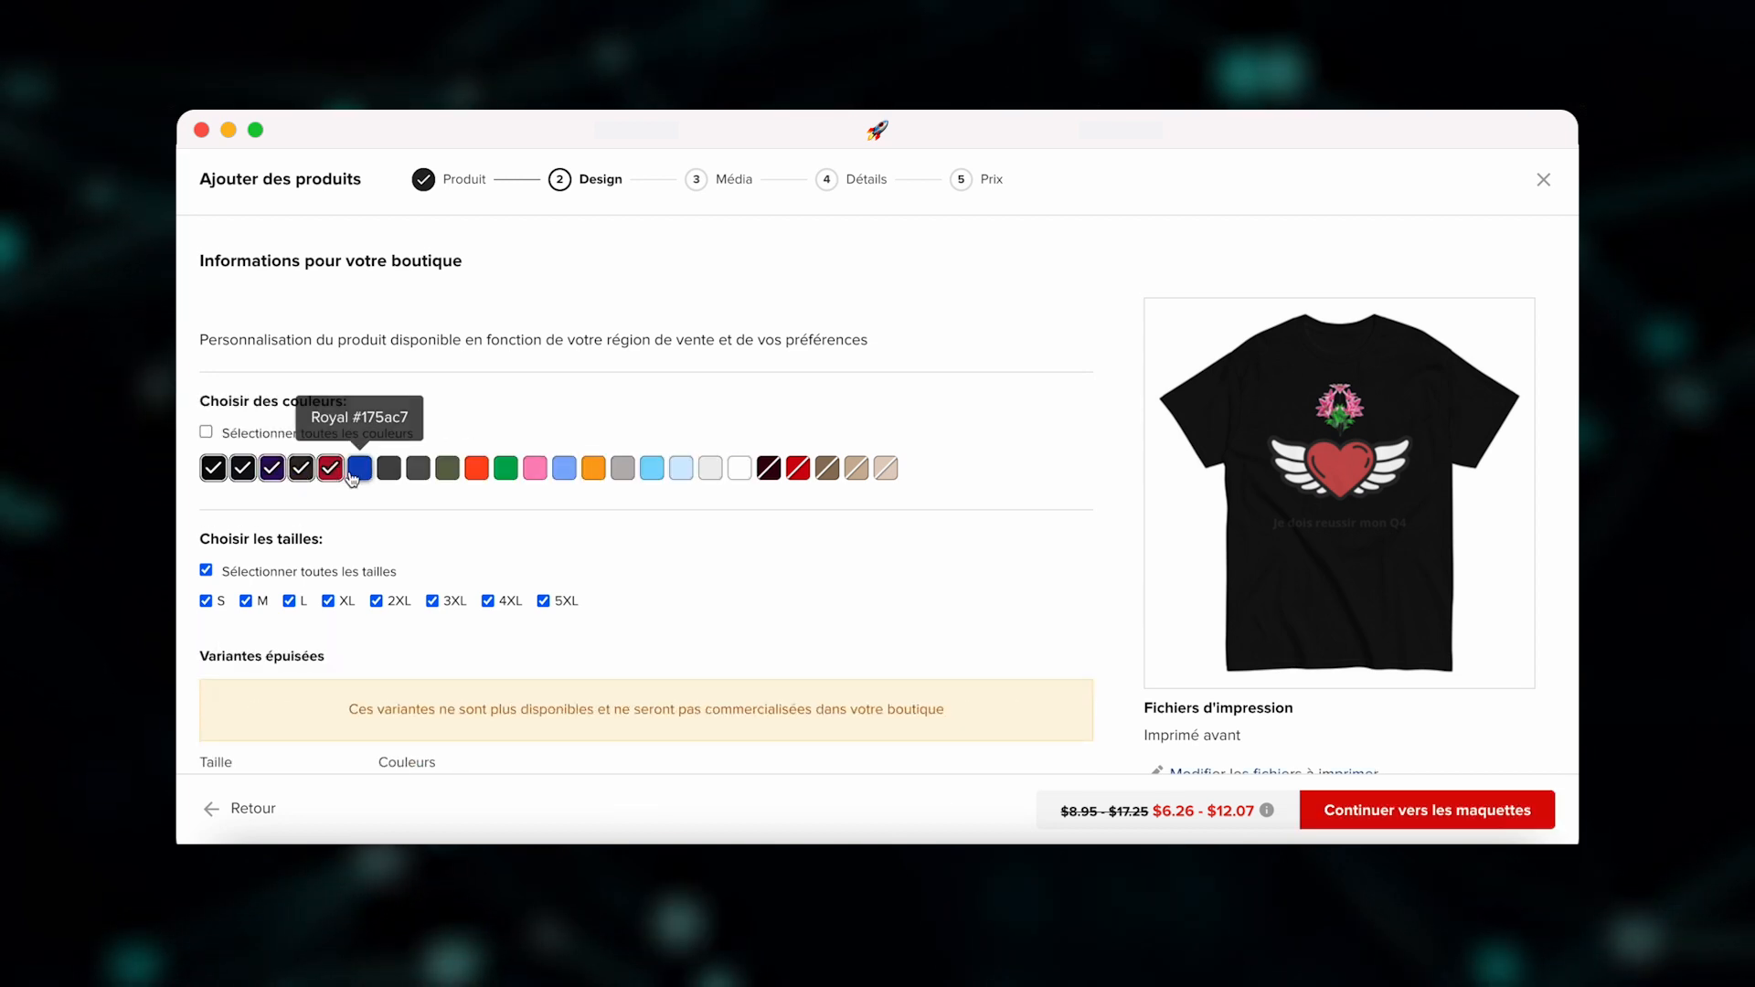
click(353, 471)
- Exclude sizes 4XL and 5XL from the T-shirt variants and continue to the mockups
scroll(448, 398, down, 1)
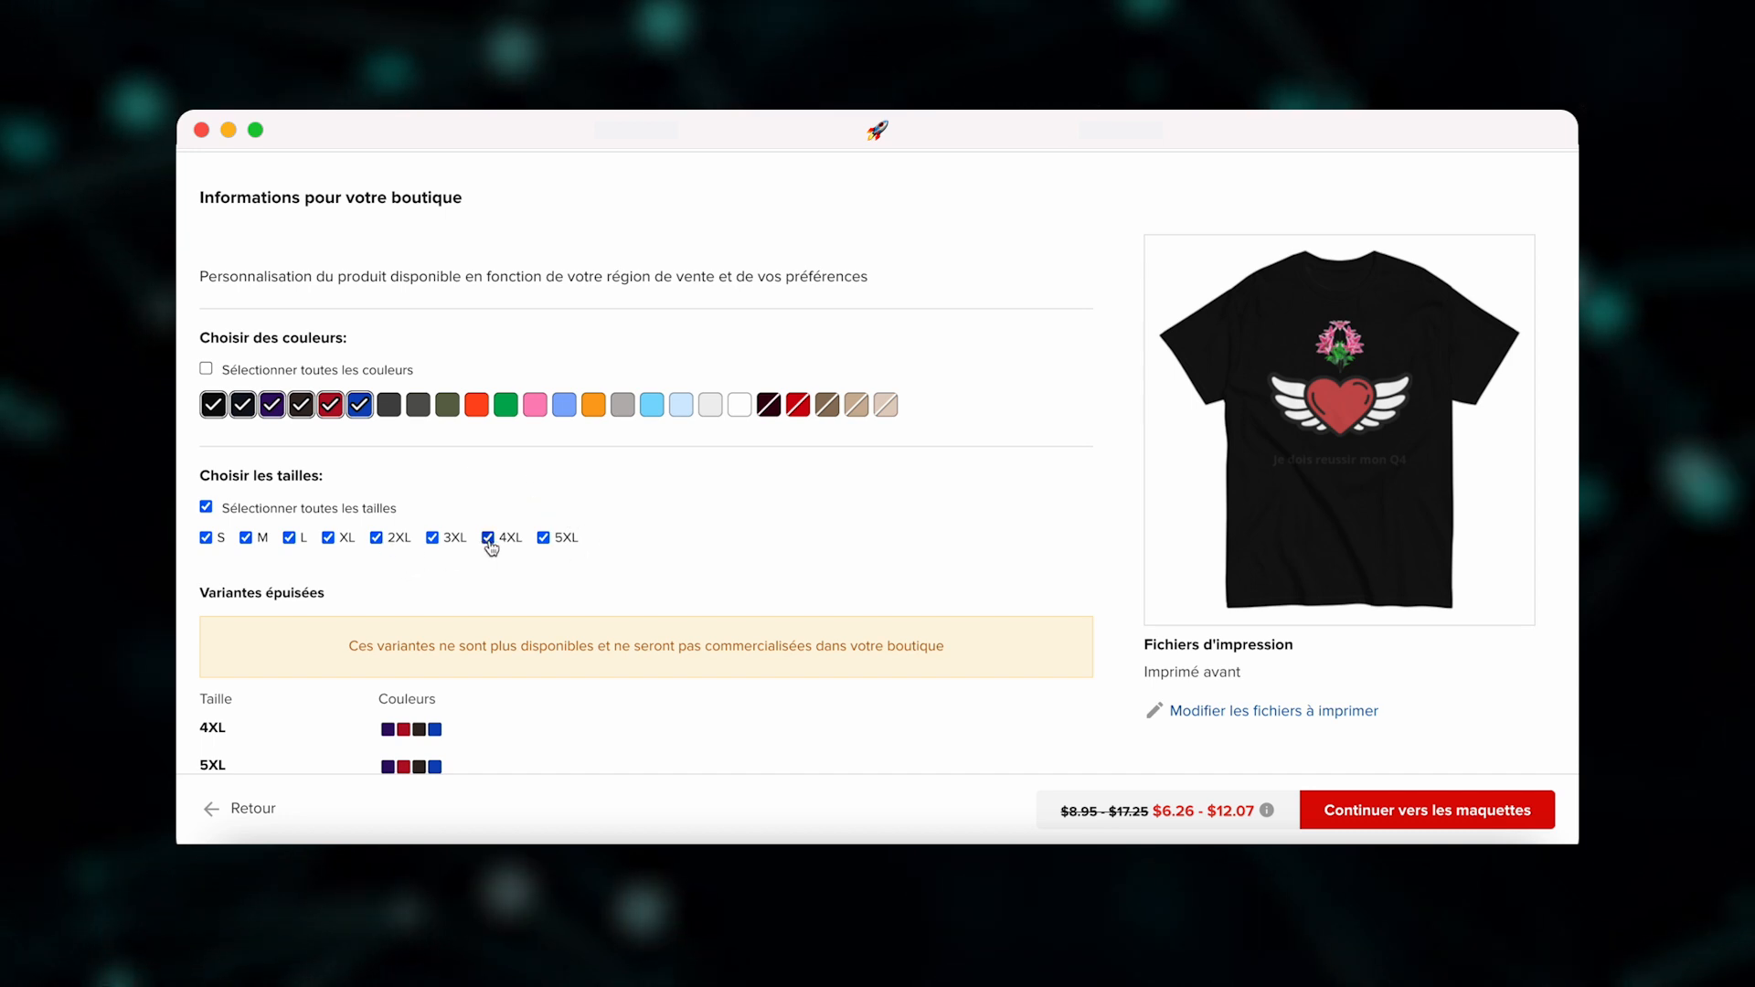
click(544, 538)
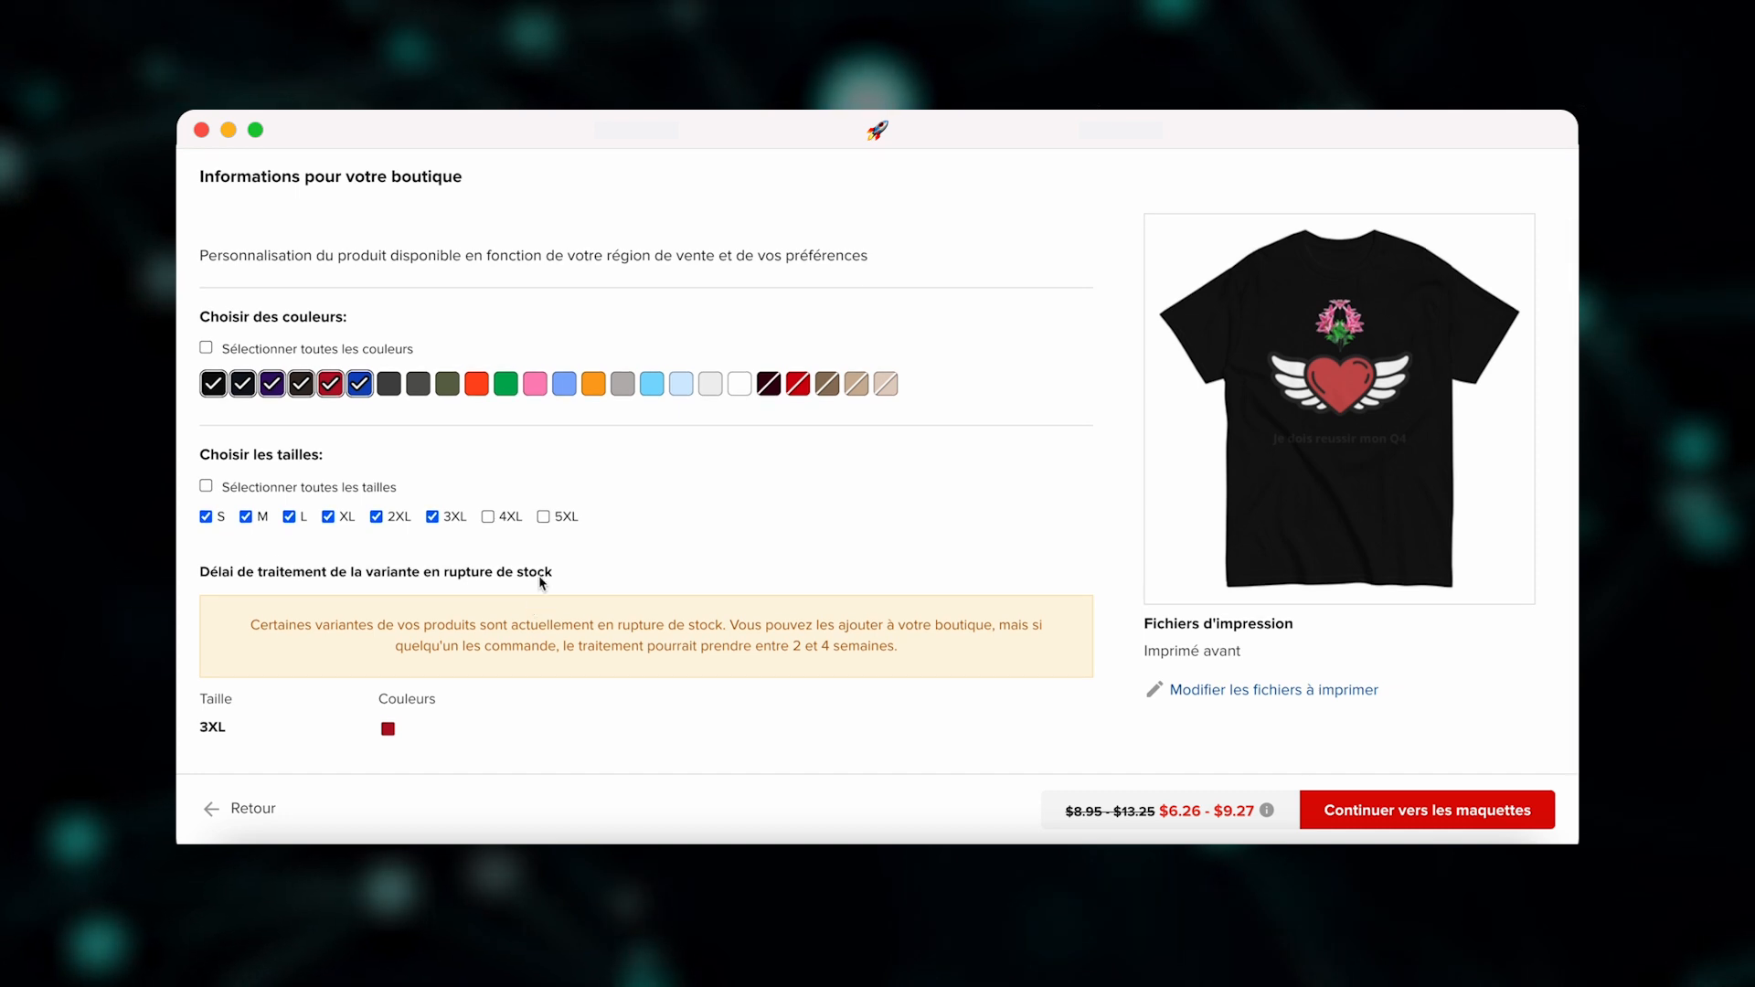
scroll(567, 521, up, 1)
scroll(478, 380, down, 1)
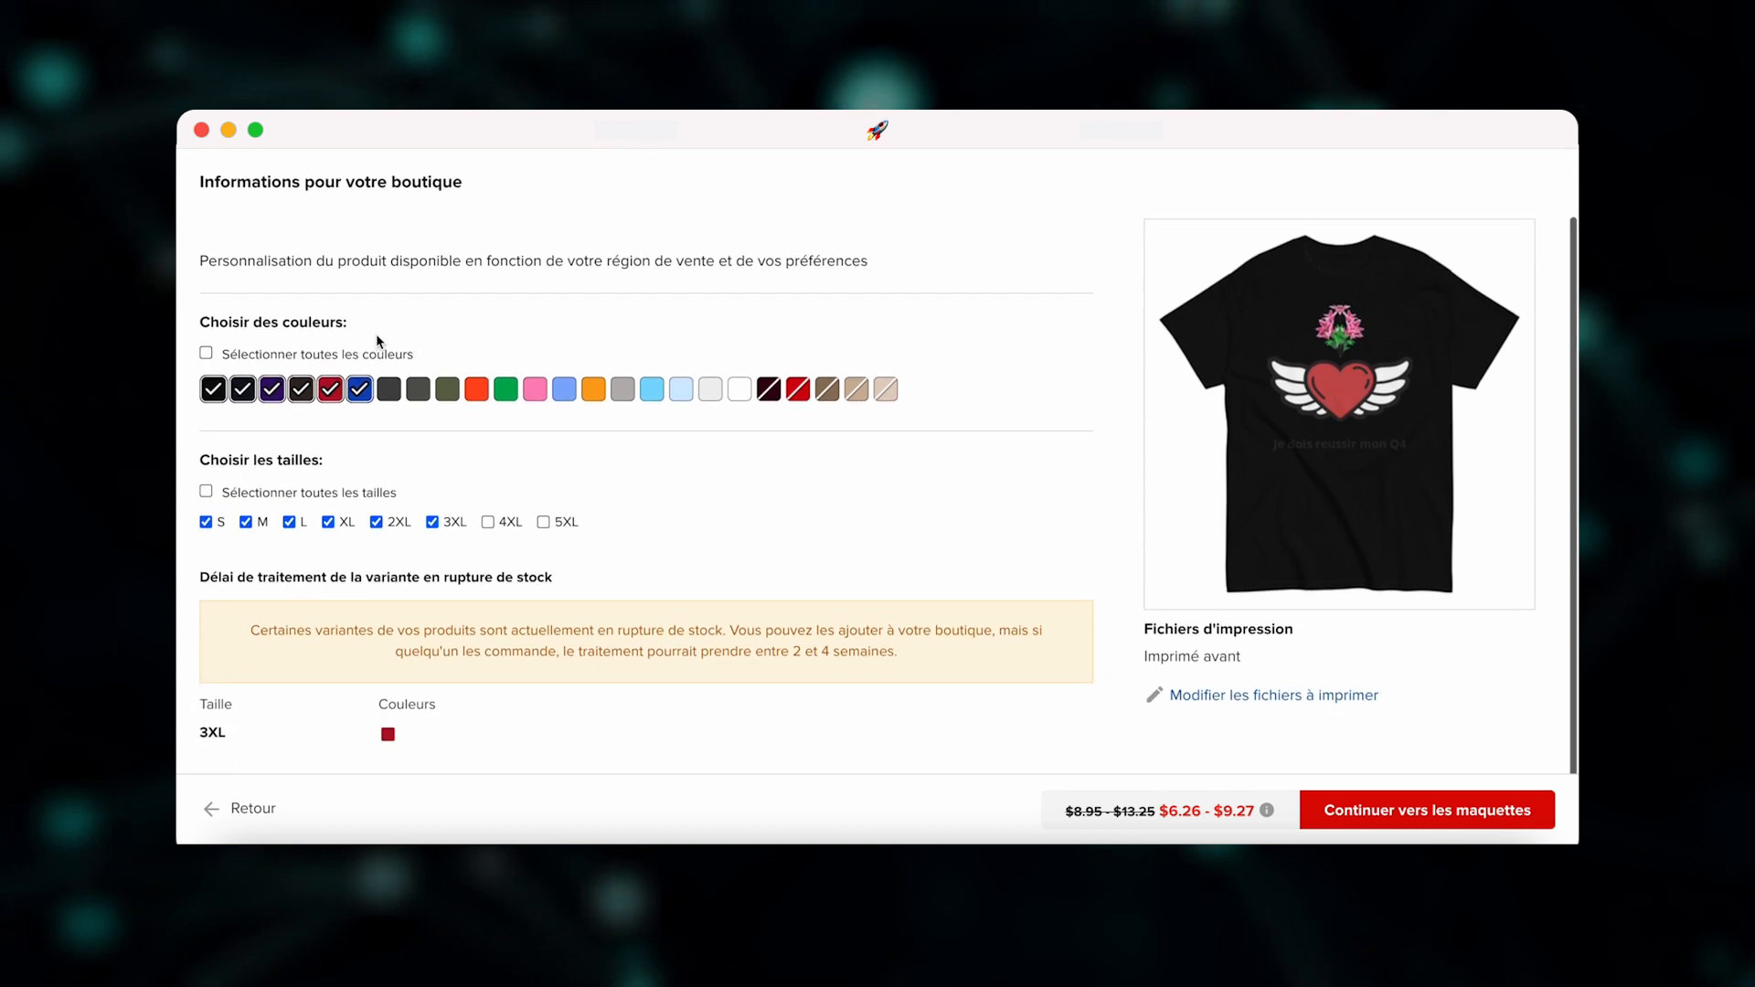
scroll(494, 512, up, 1)
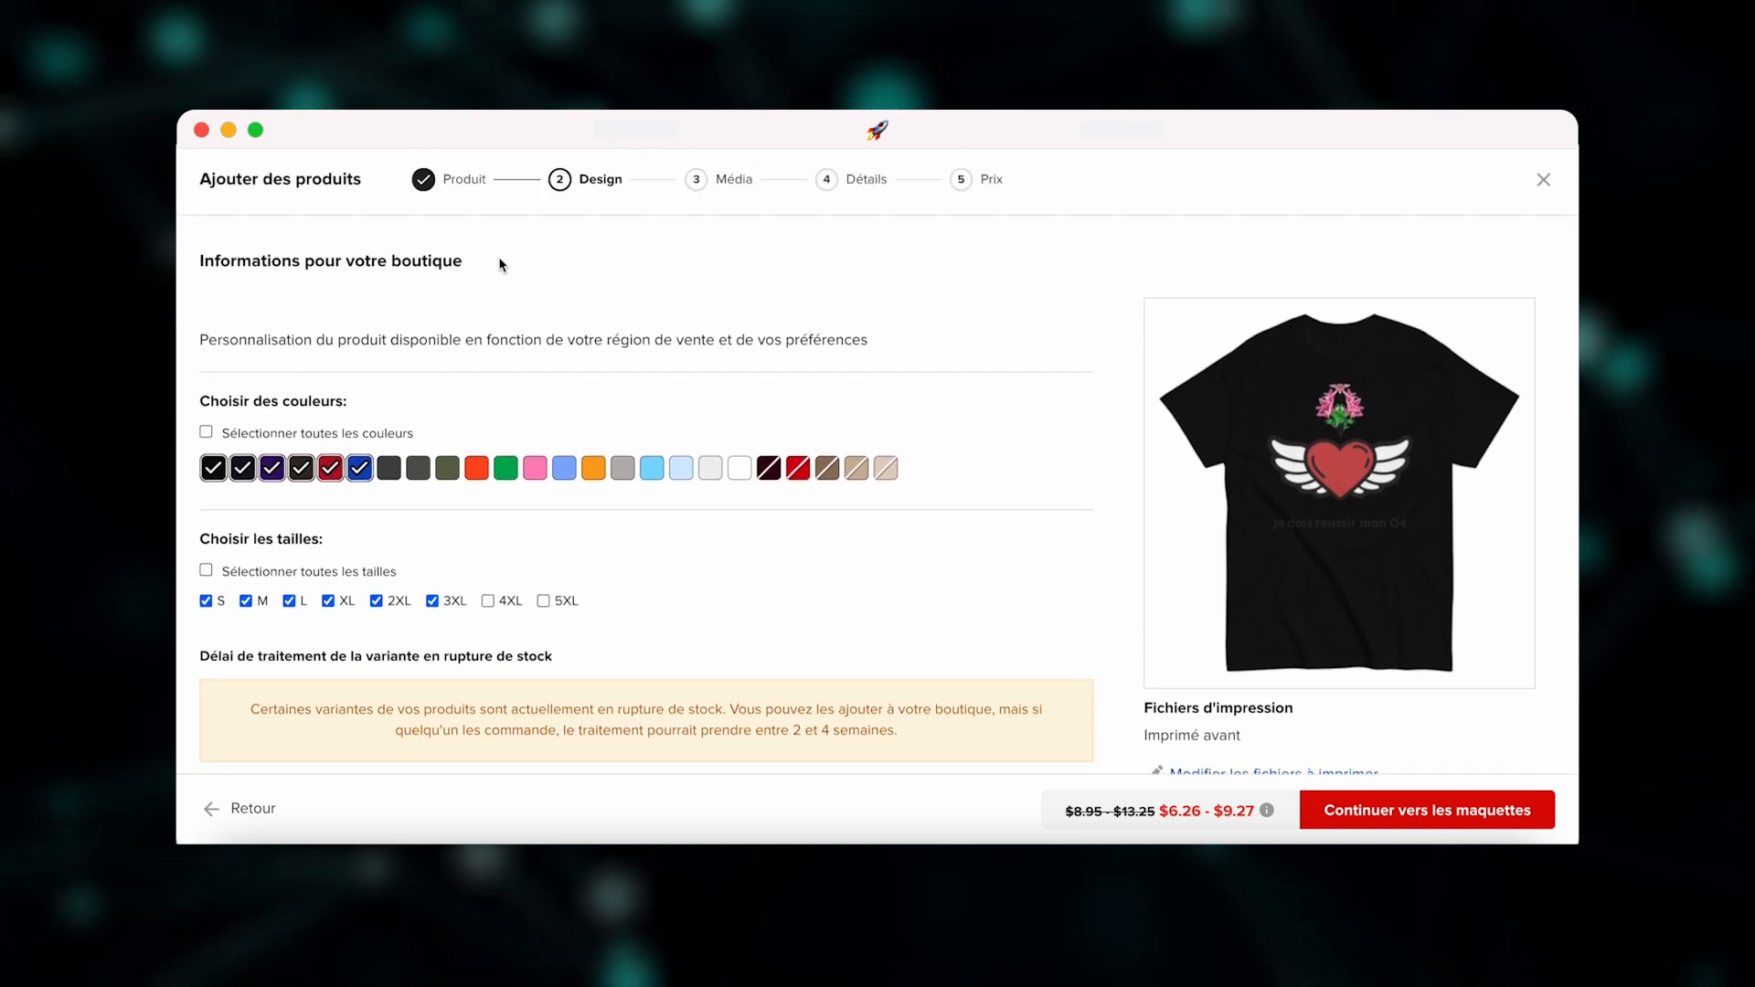
drag(501, 265, 276, 259)
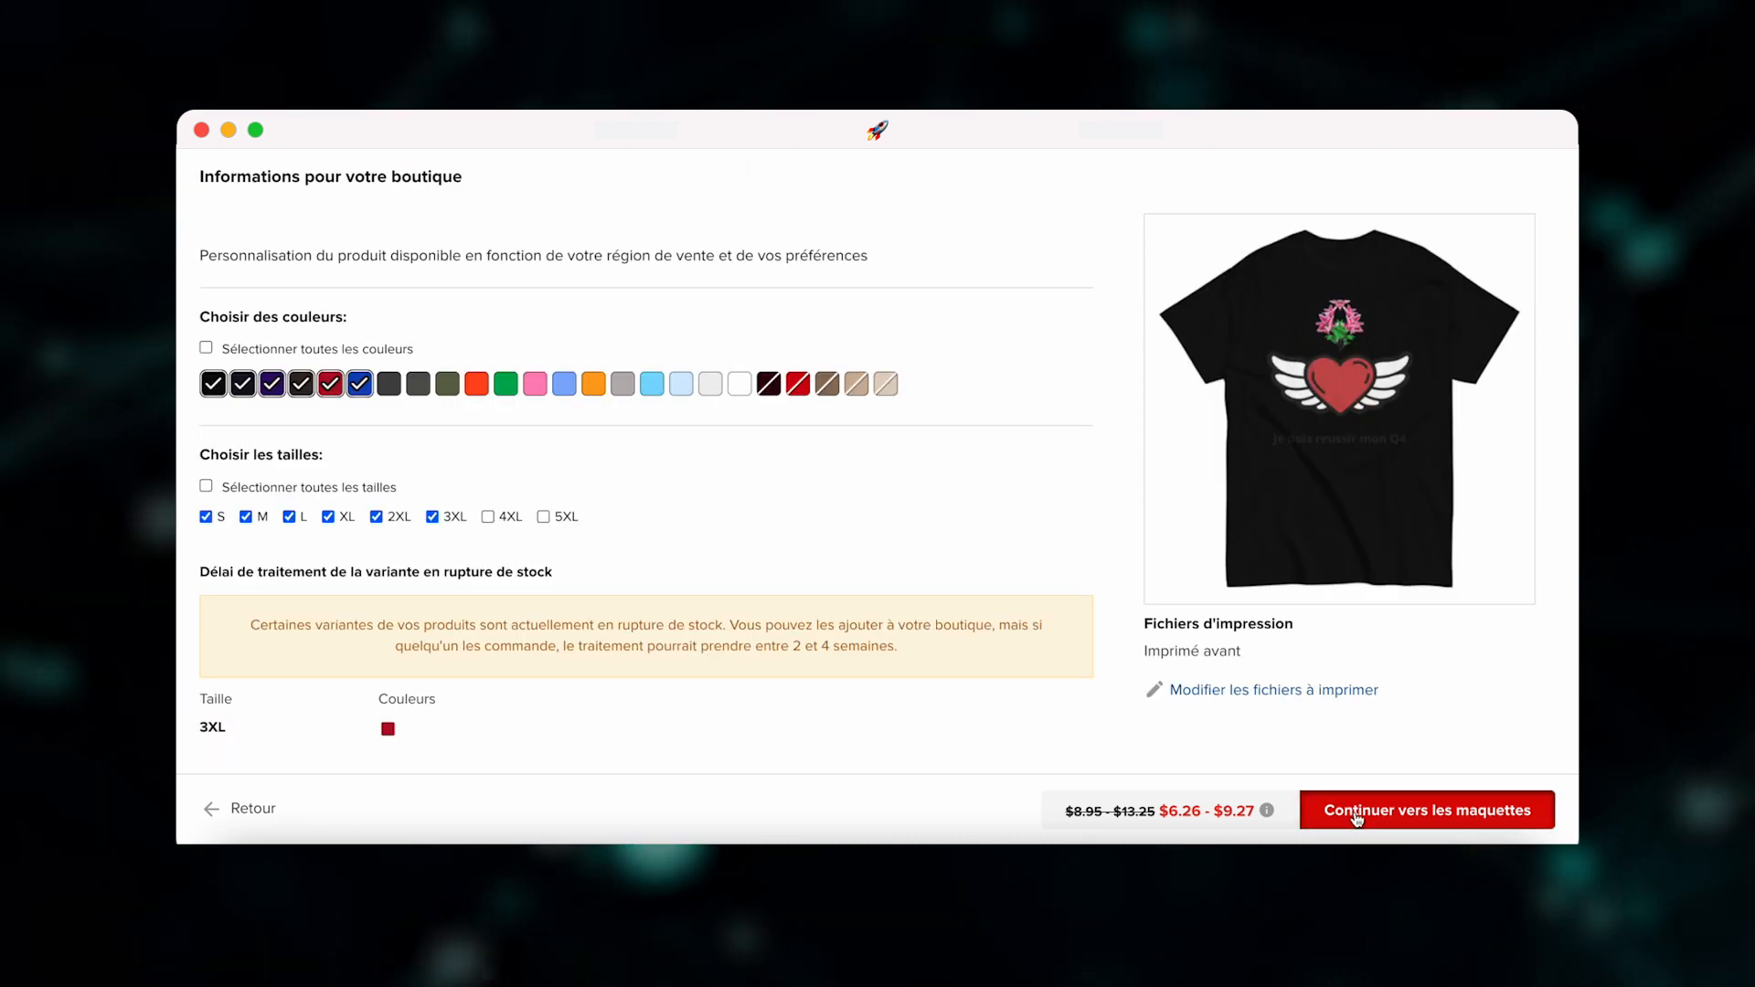
click(1306, 798)
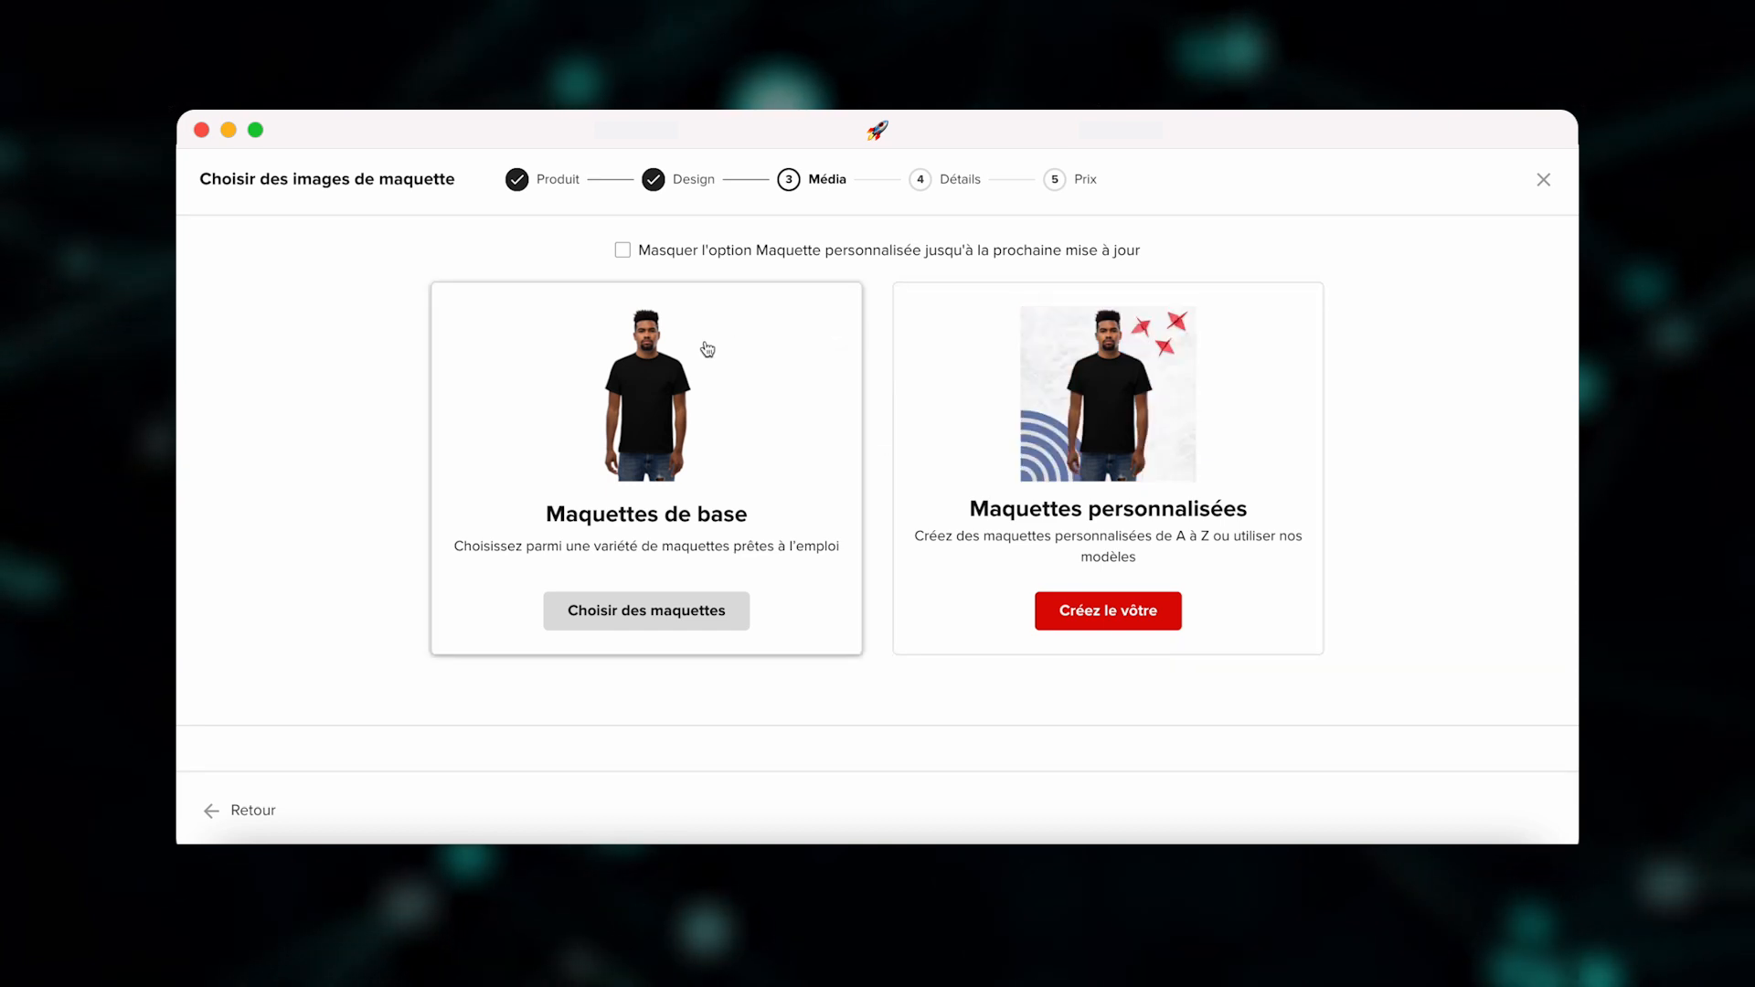
- Choose the ready-made basic mockups ("Maquettes de base") for the product images
click(722, 496)
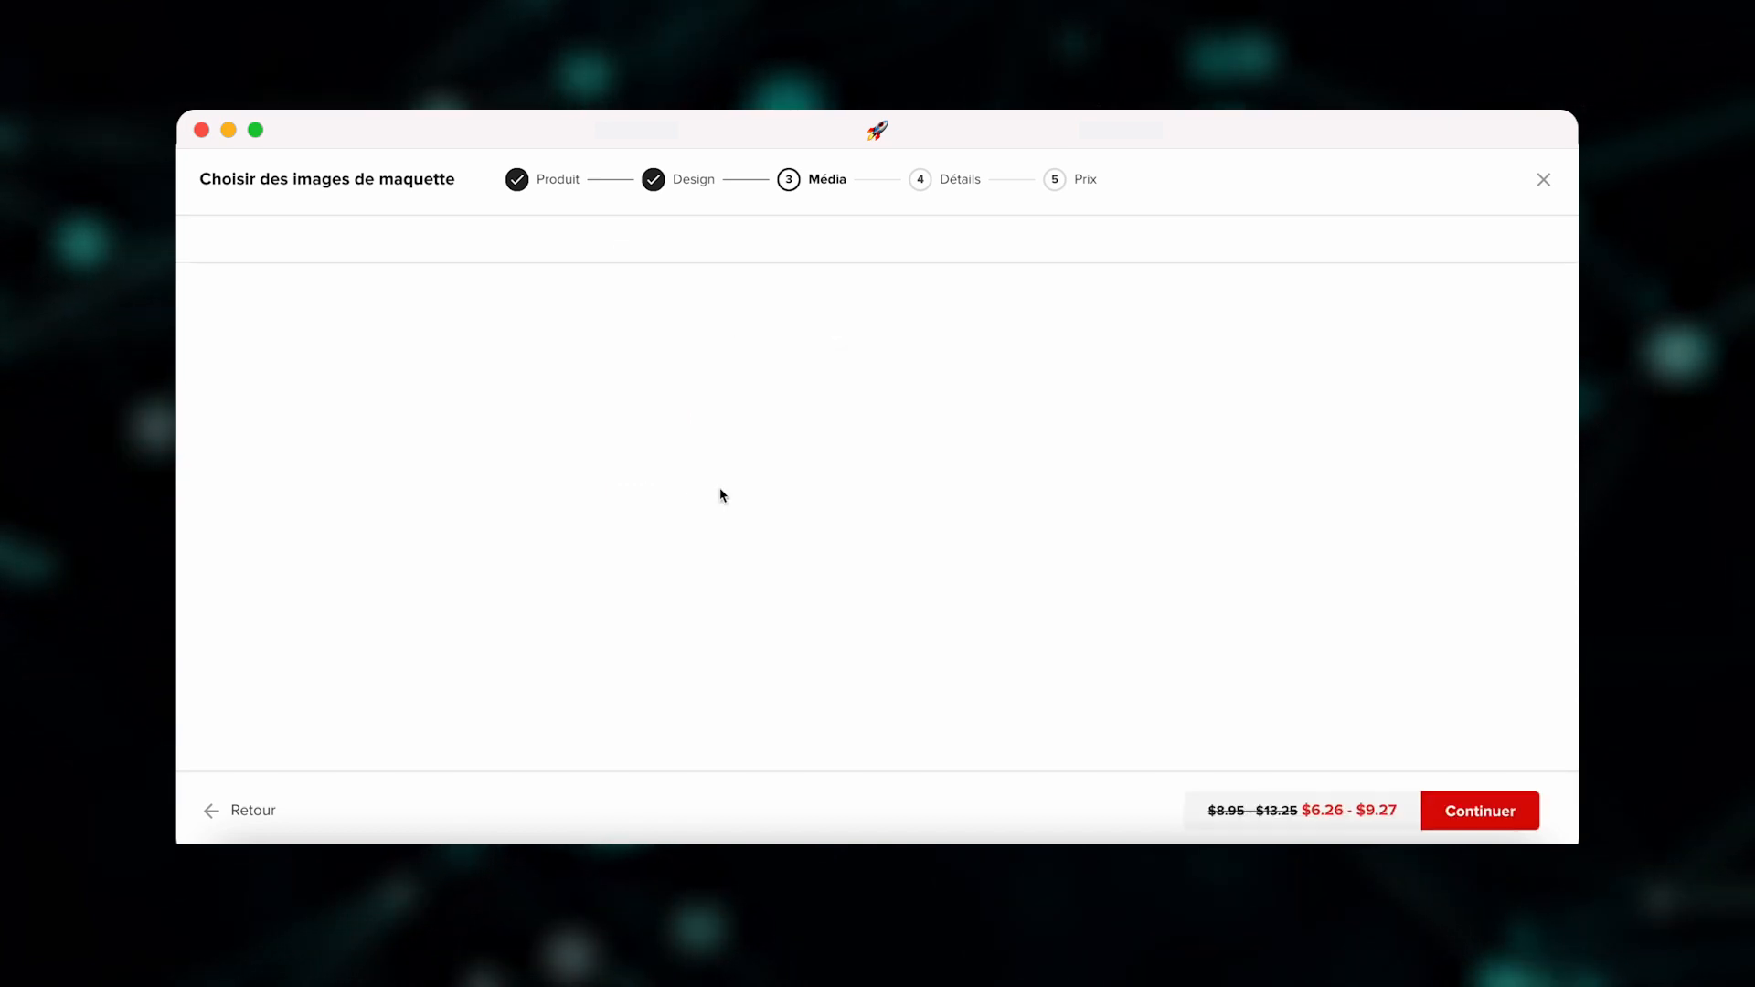
scroll(784, 519, down, 2)
scroll(784, 519, up, 2)
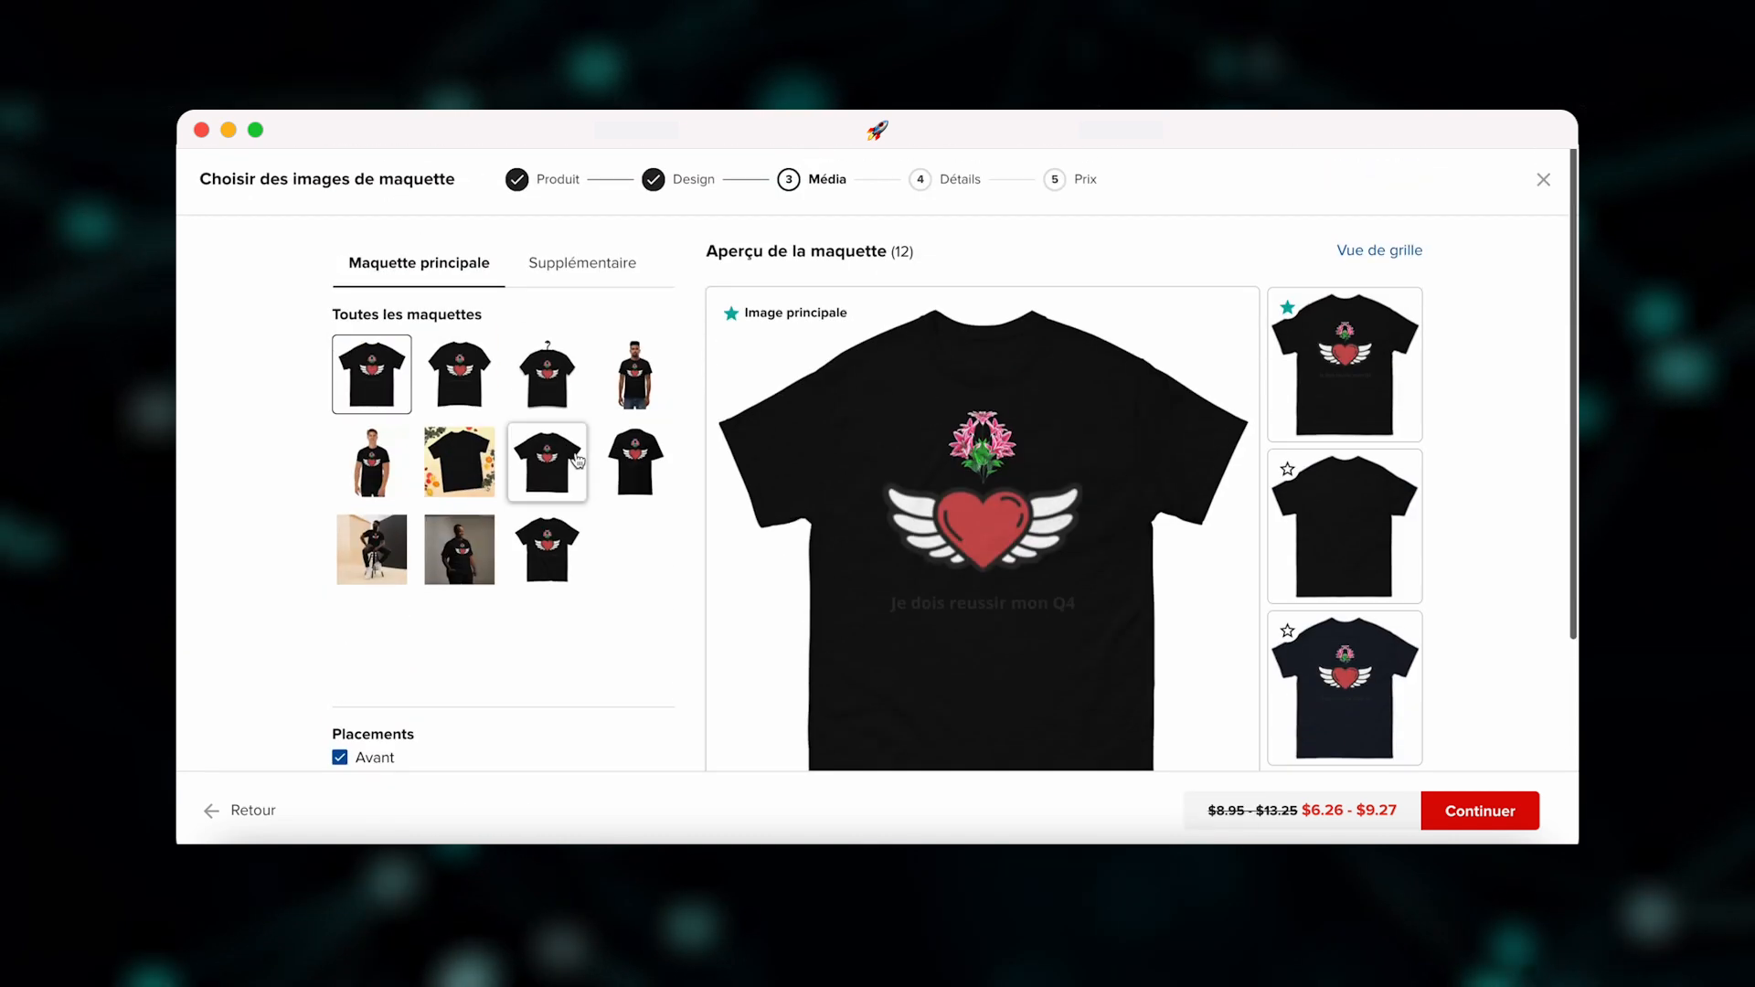
- Preview alternative main mockups for the T-shirt, including the fruit background, the hanger and the men's lifestyle photos
click(499, 466)
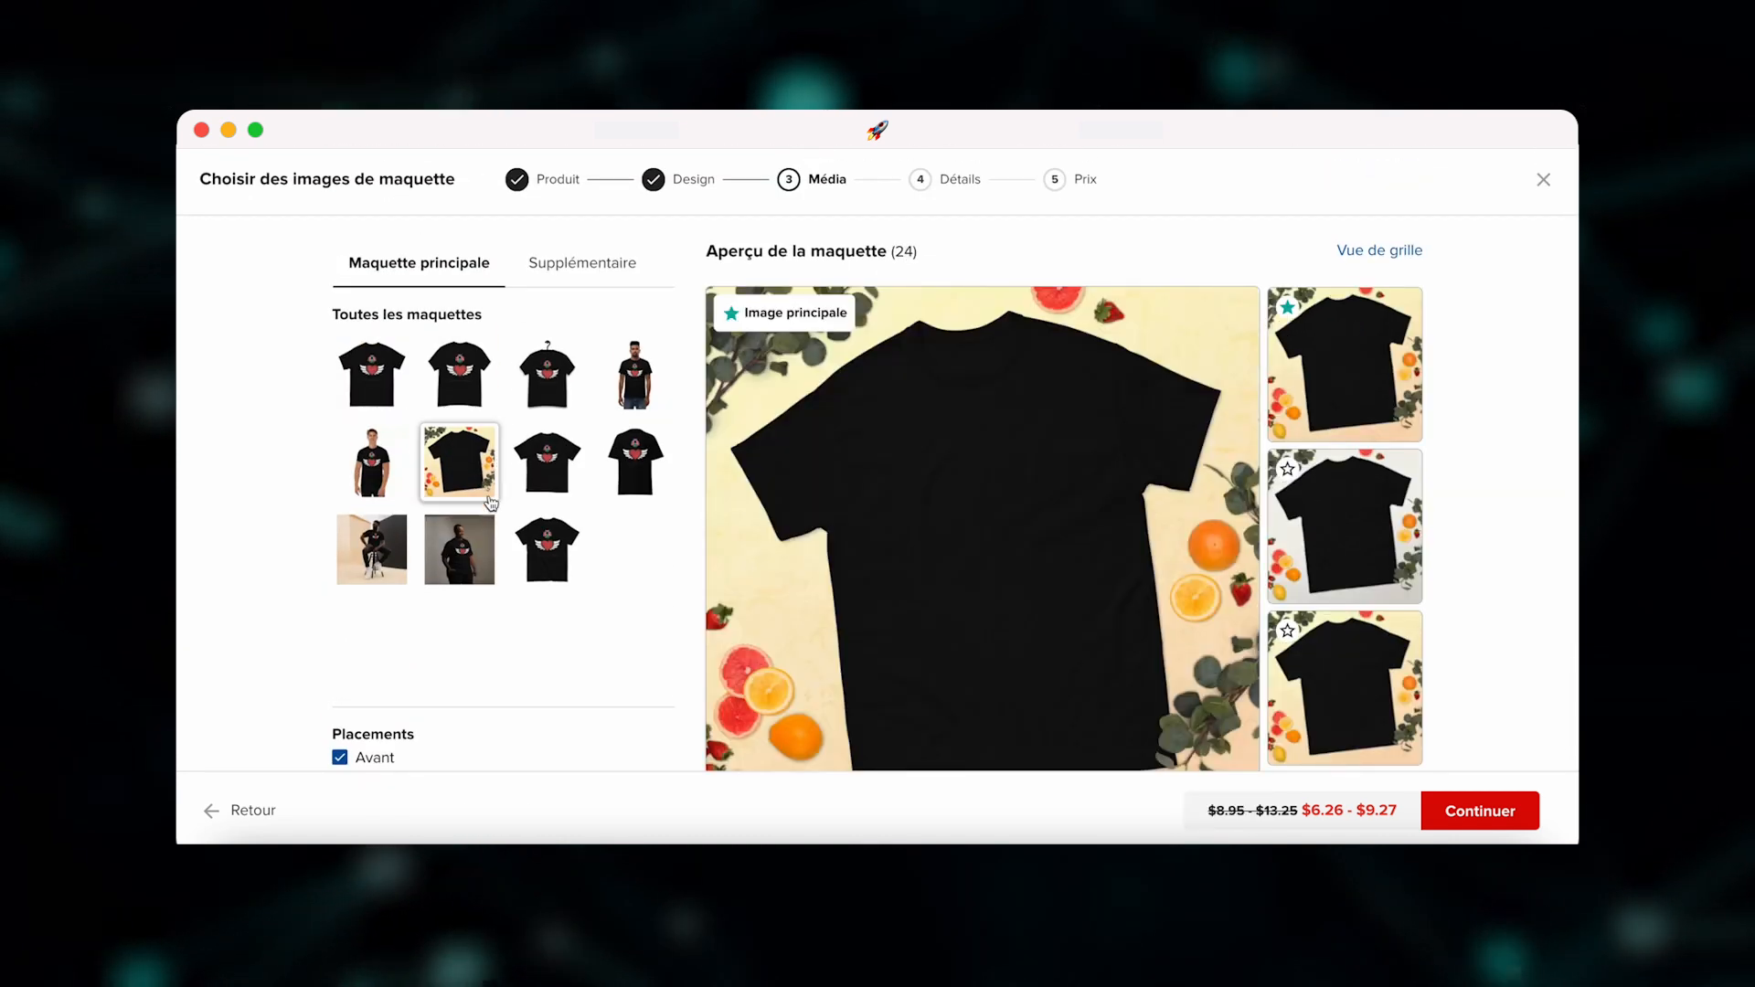
click(474, 546)
click(372, 462)
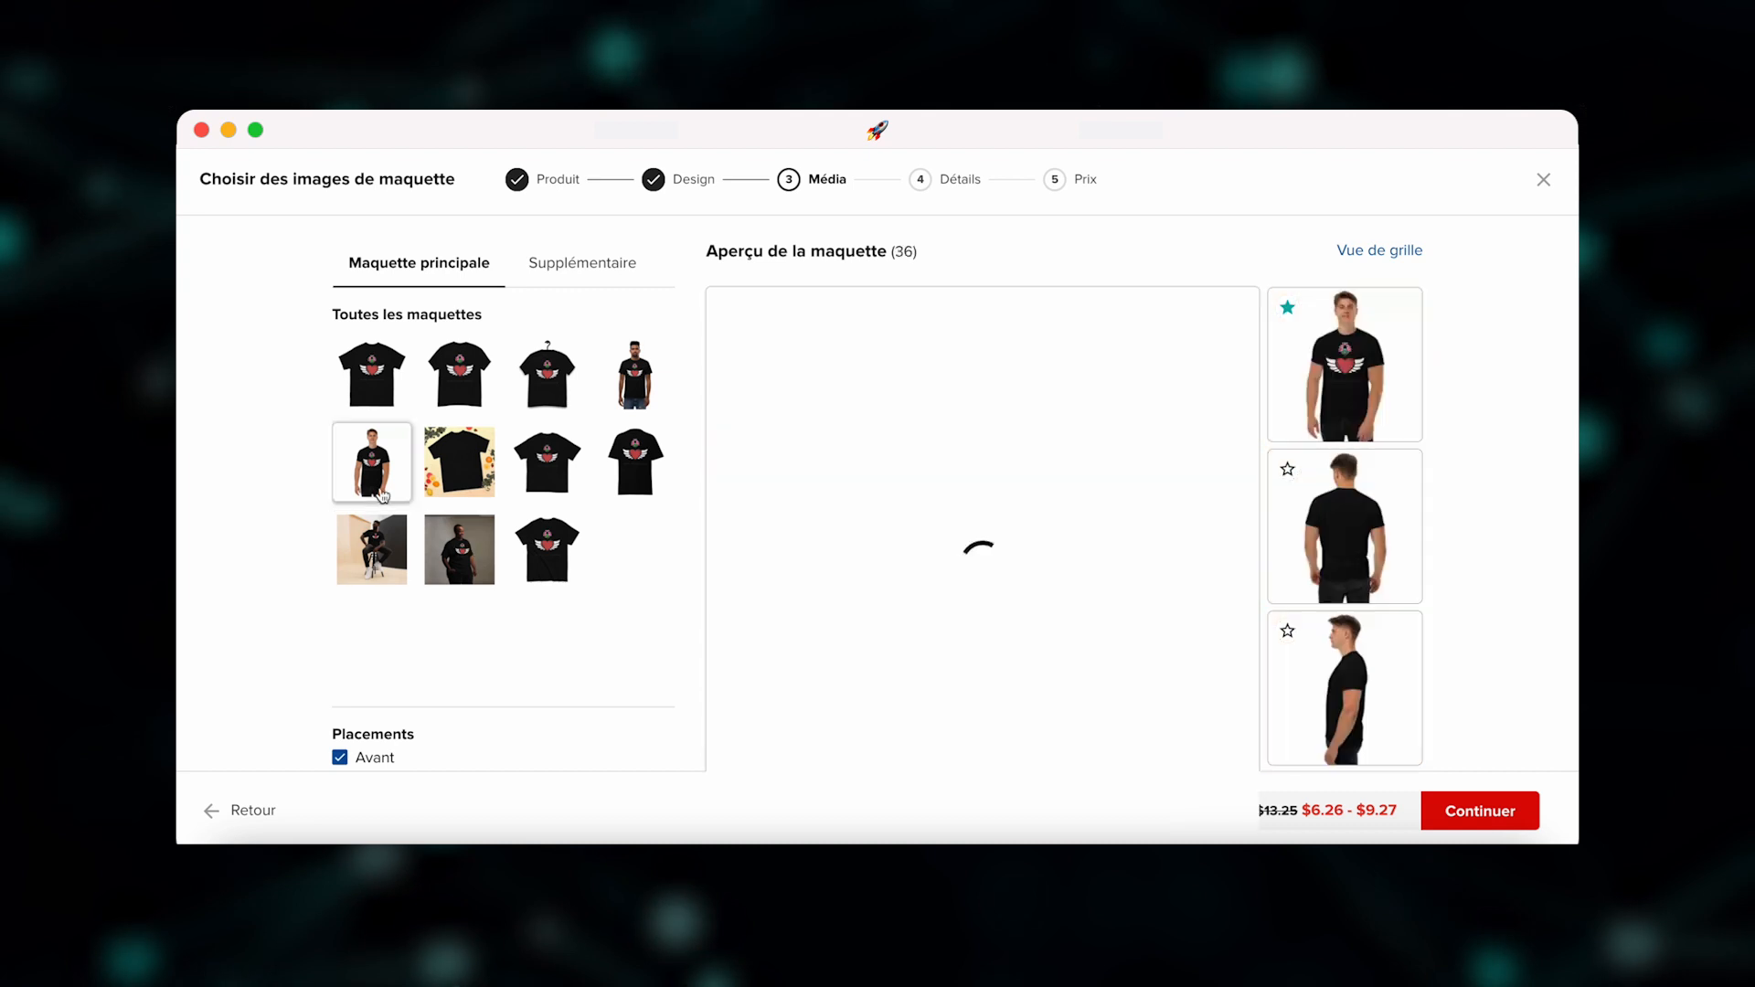
click(458, 488)
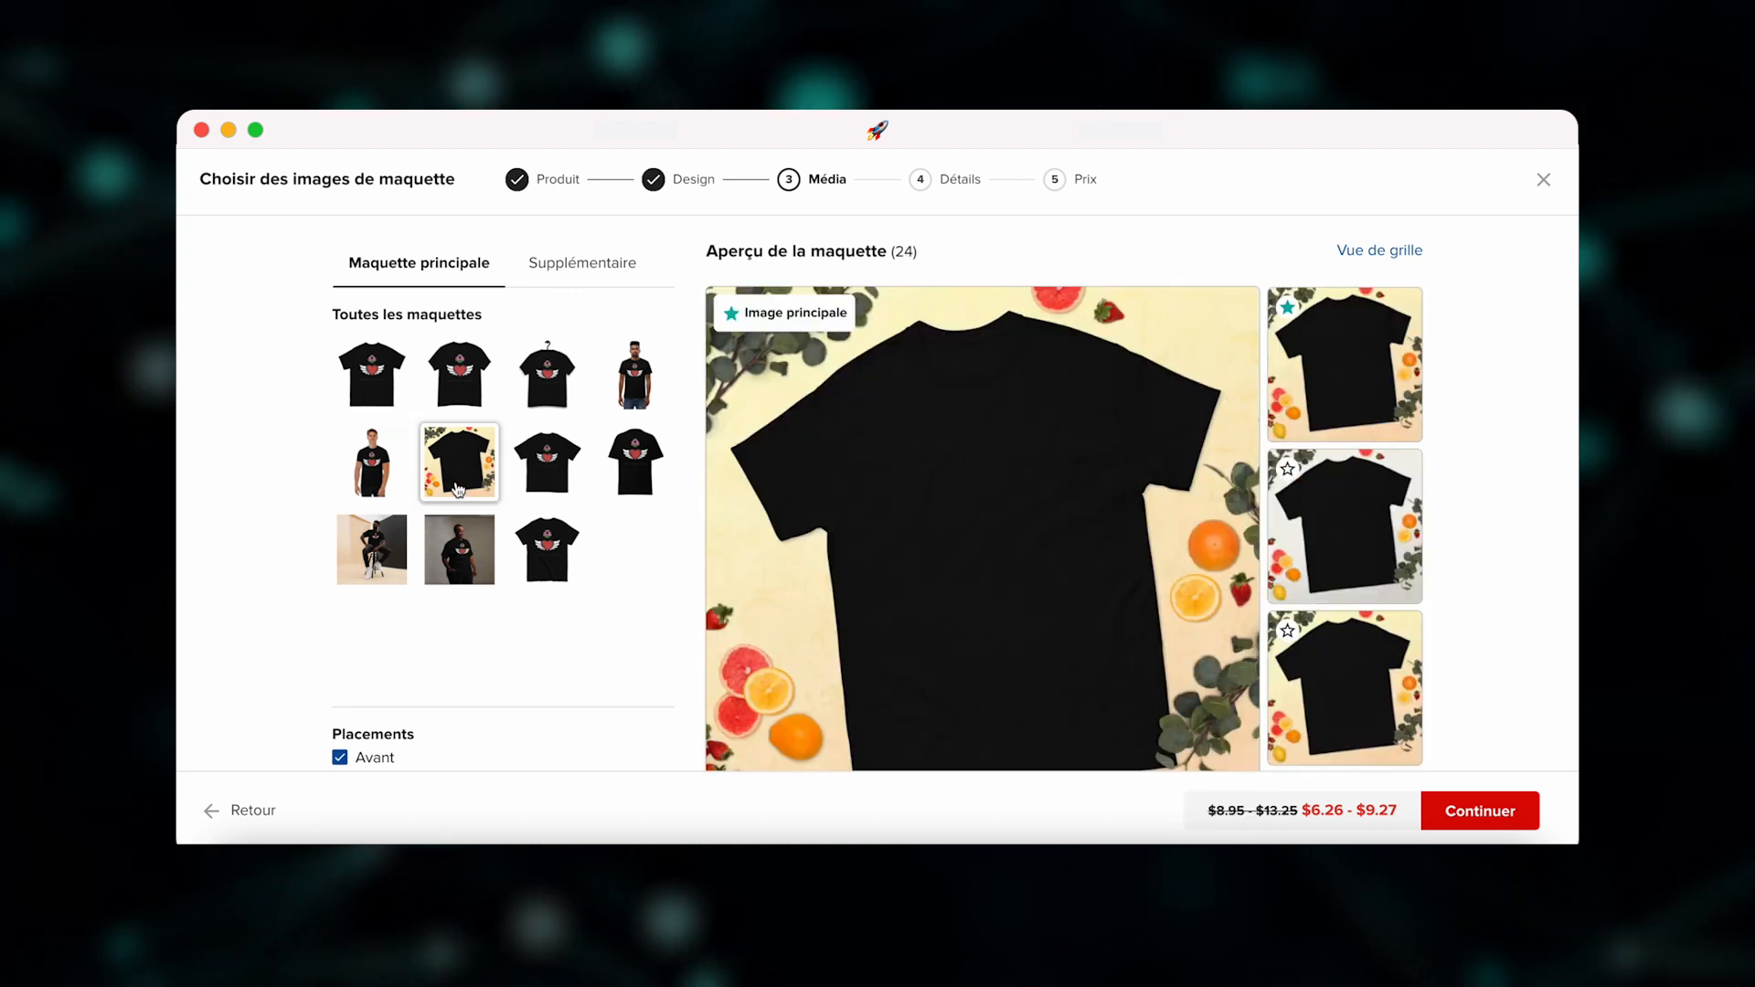
click(459, 547)
click(634, 373)
click(580, 383)
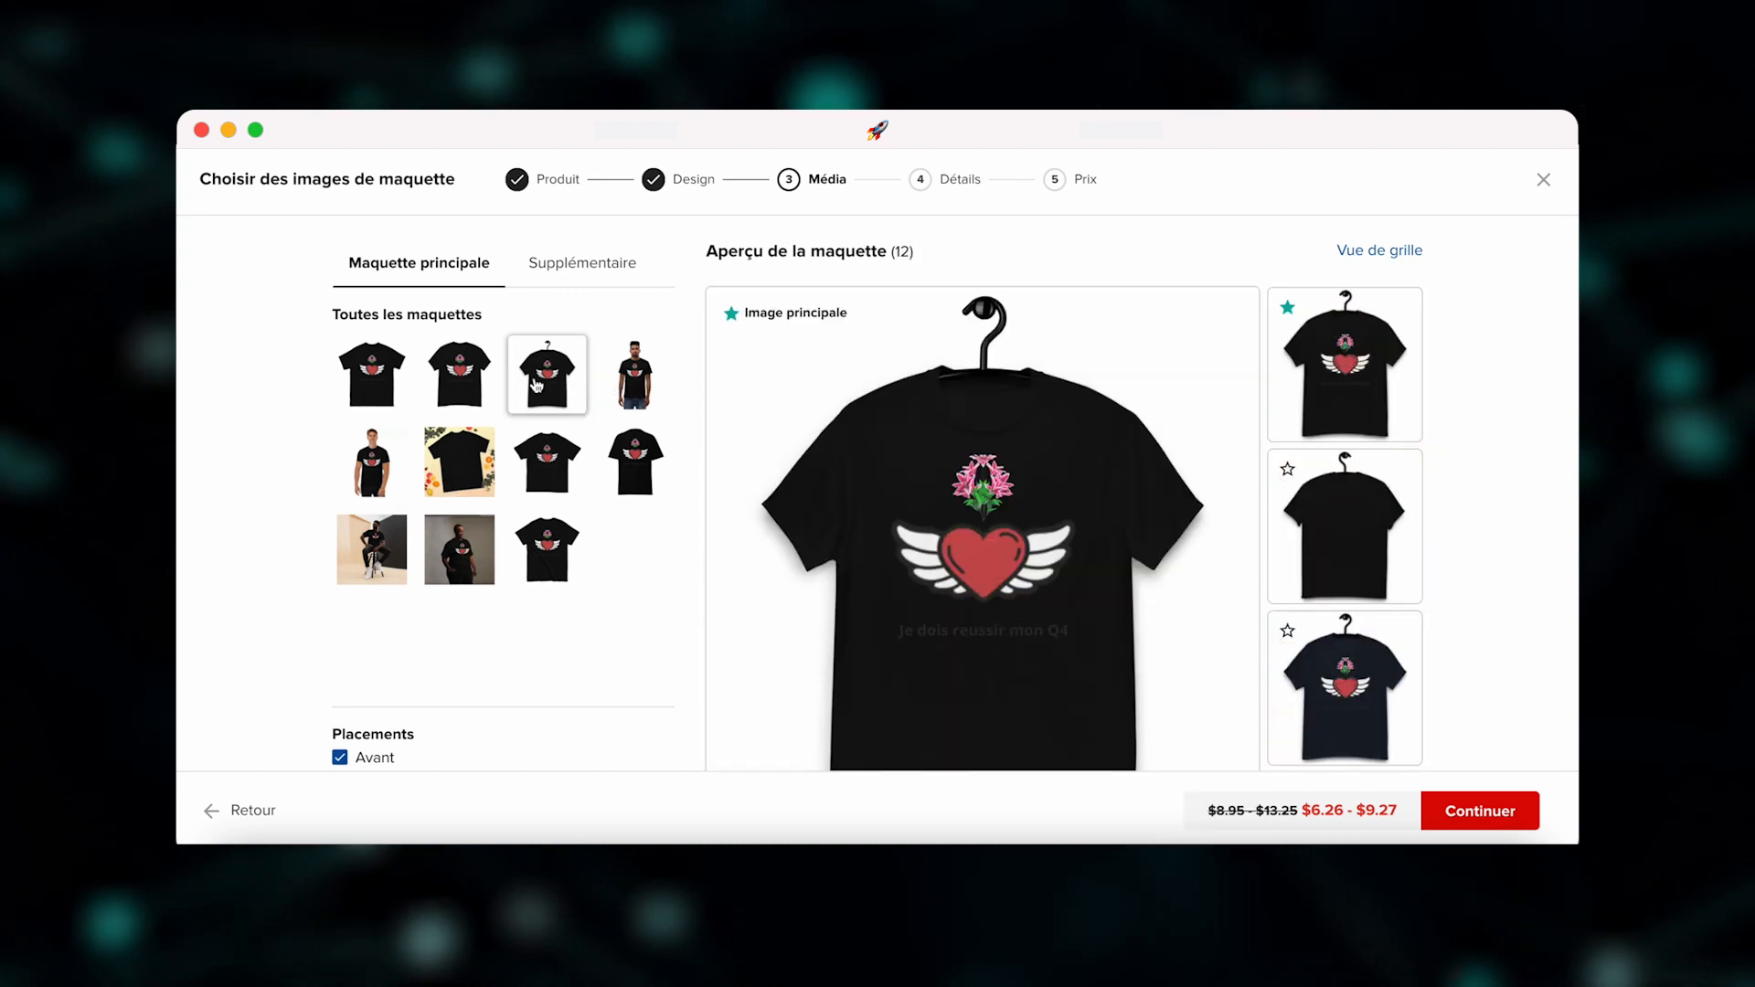
click(459, 548)
scroll(1380, 573, down, 10)
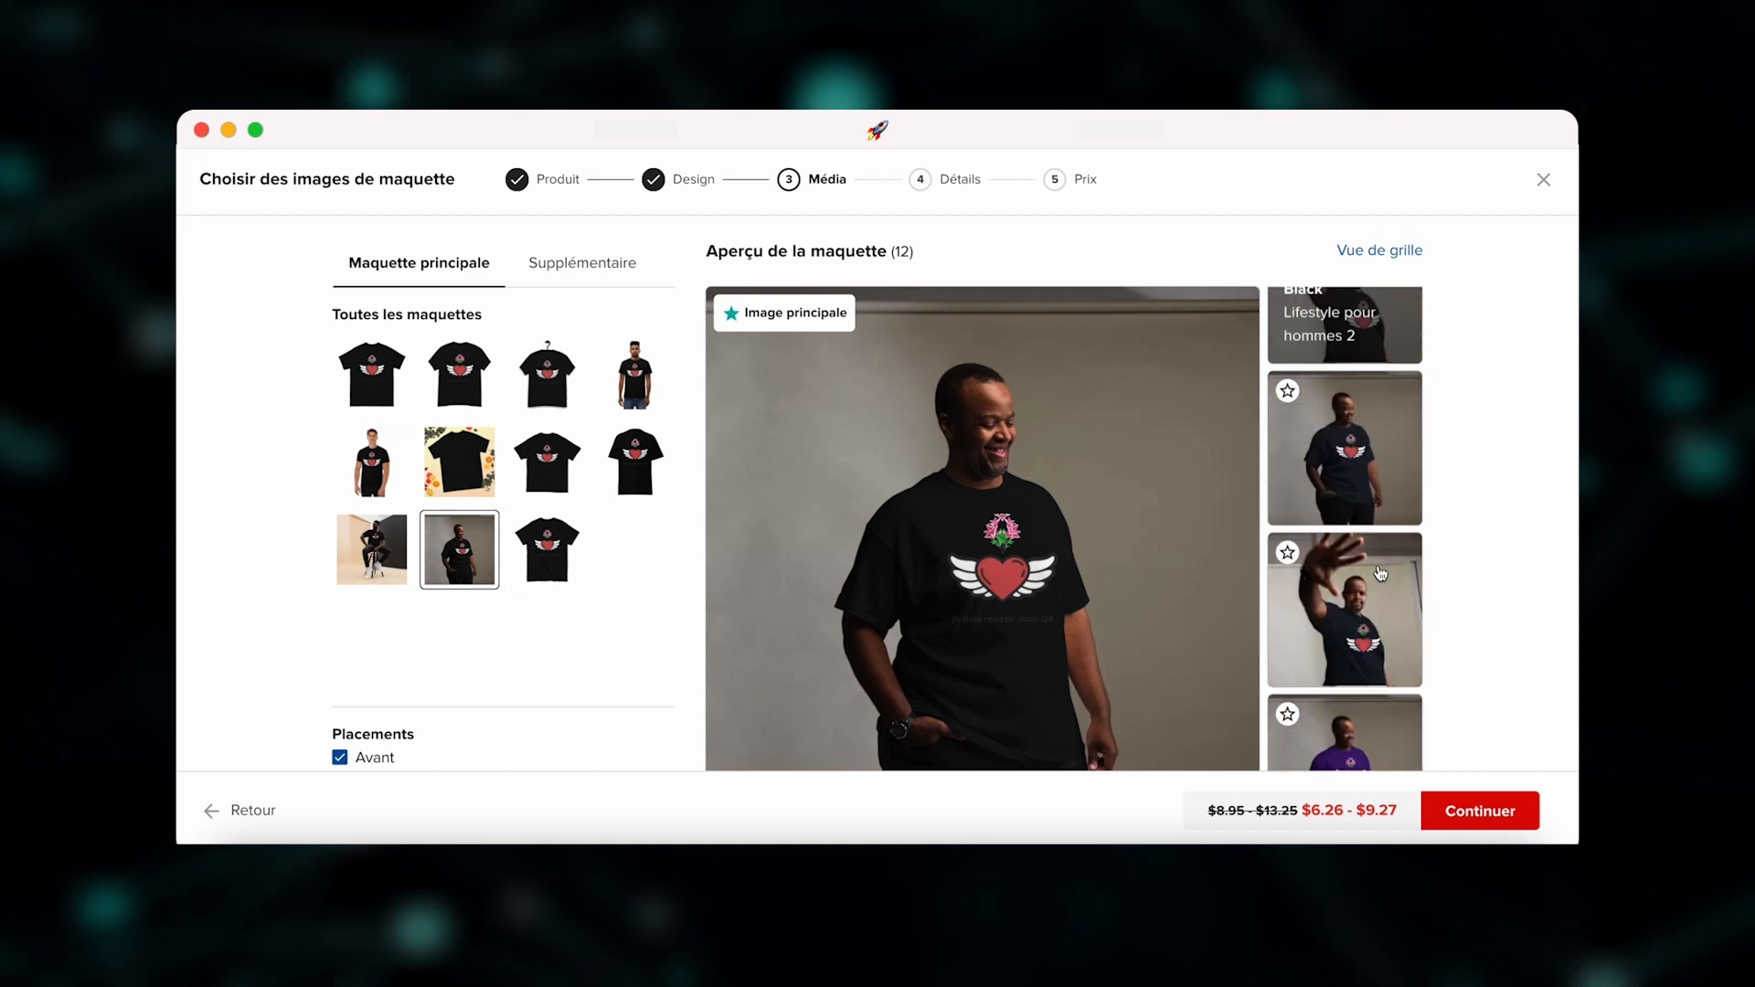
scroll(1380, 573, up, 10)
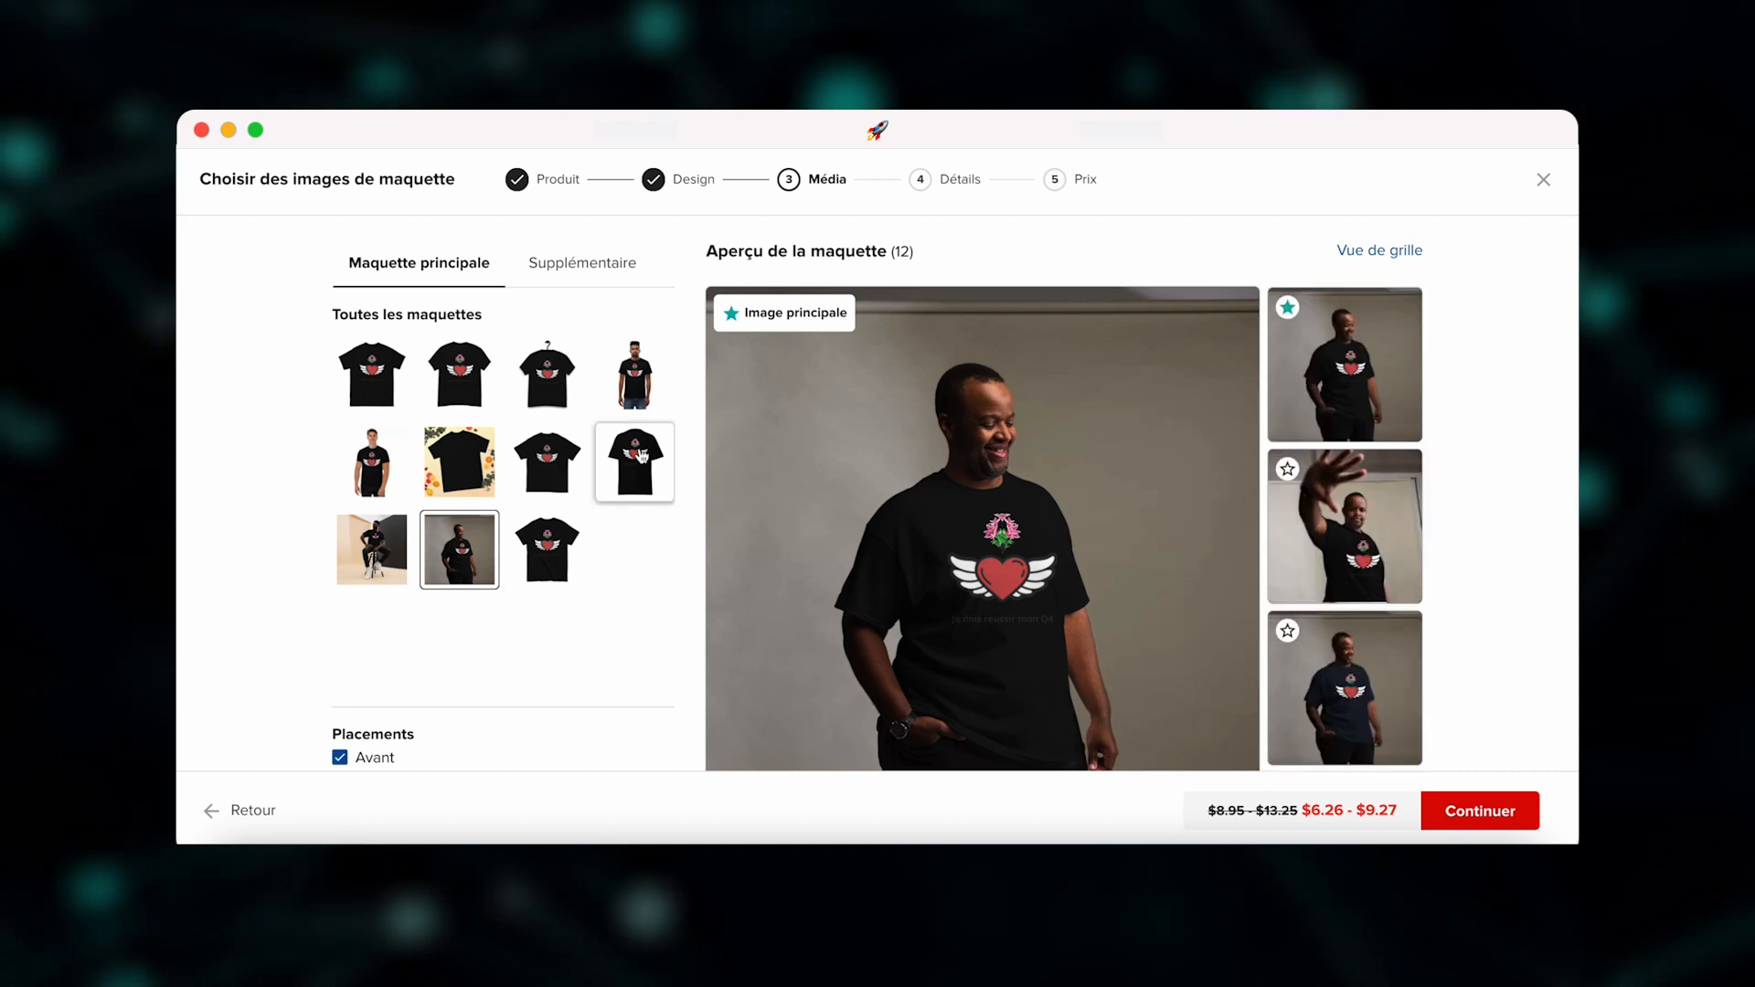
- Use the bearded man in jeans as main mockup, keep only the Avant and Avant 2 placements, and continue to the product details
click(635, 373)
scroll(293, 627, down, 3)
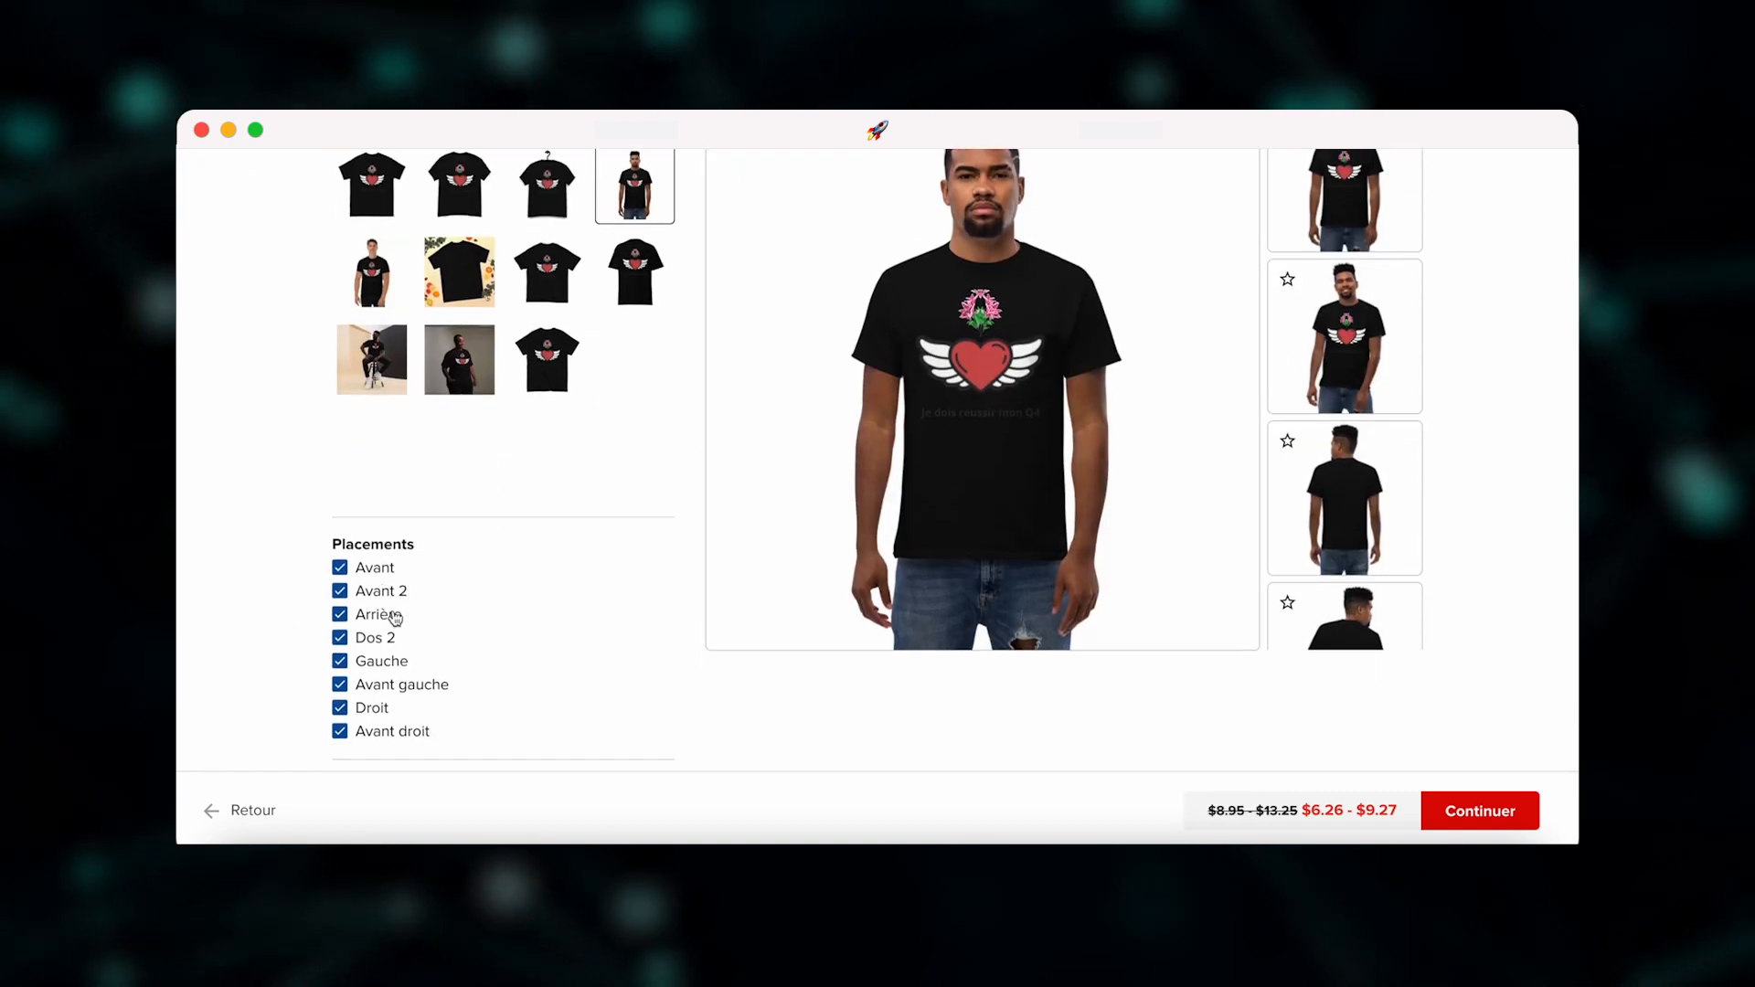
scroll(364, 607, down, 1)
scroll(364, 607, down, 1)
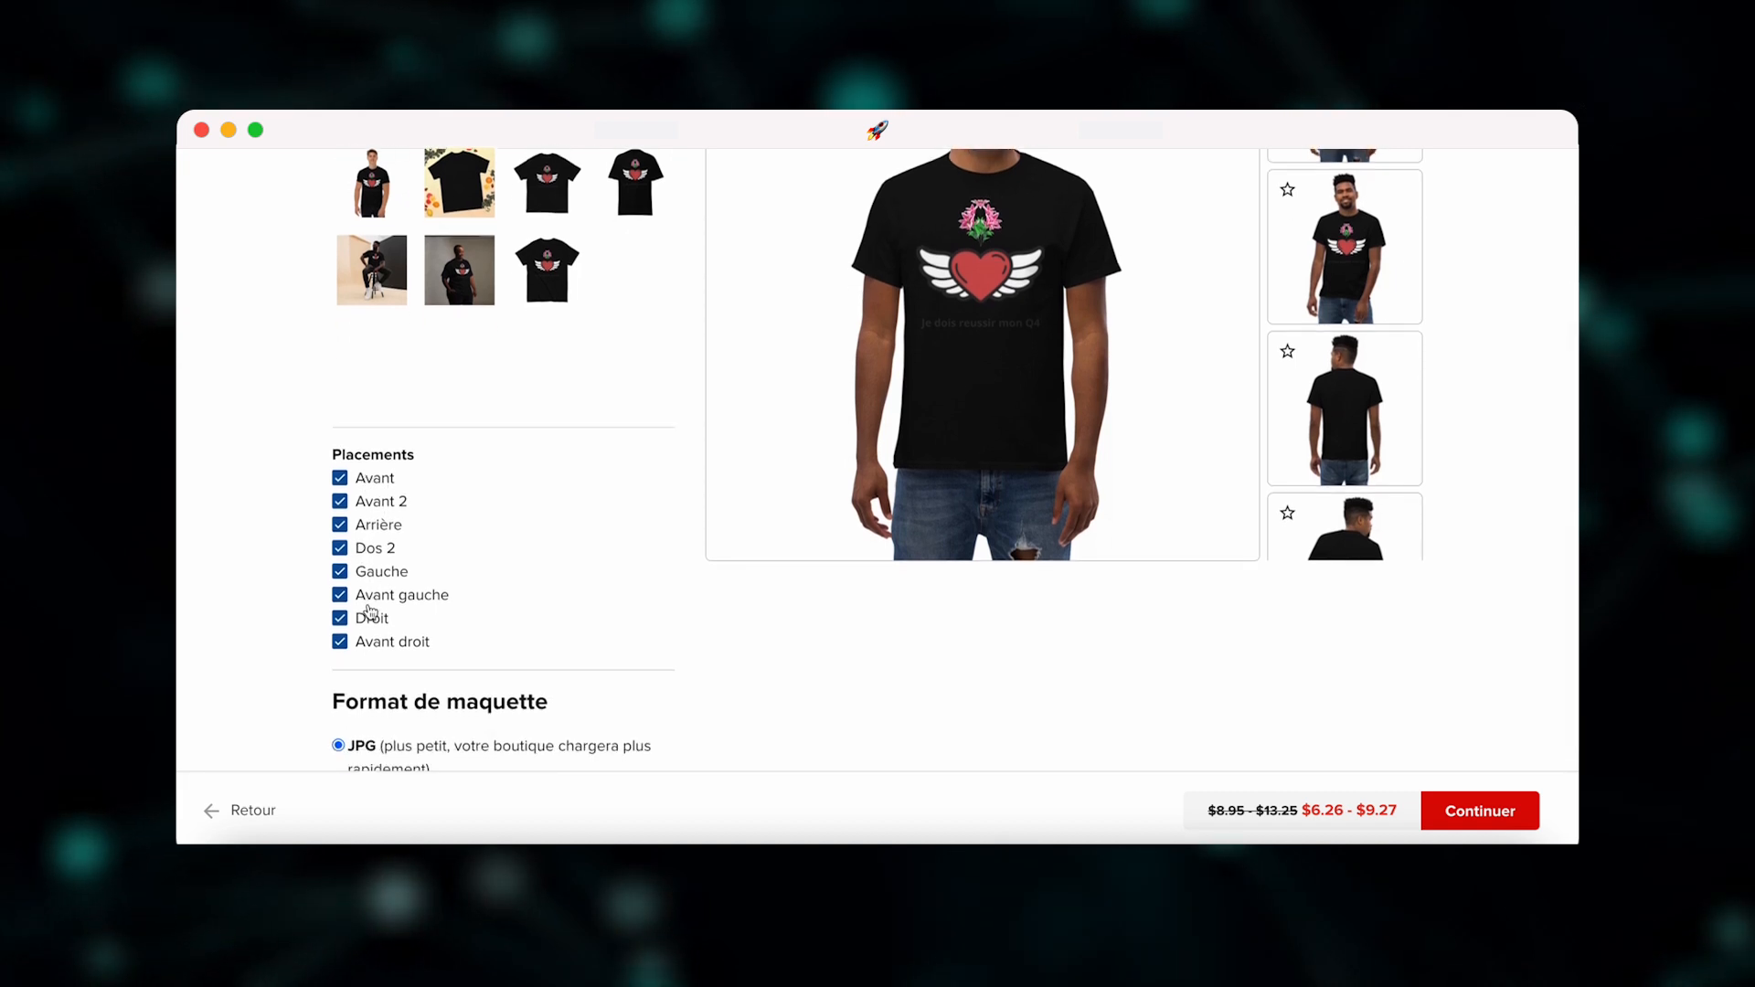
click(340, 642)
click(340, 618)
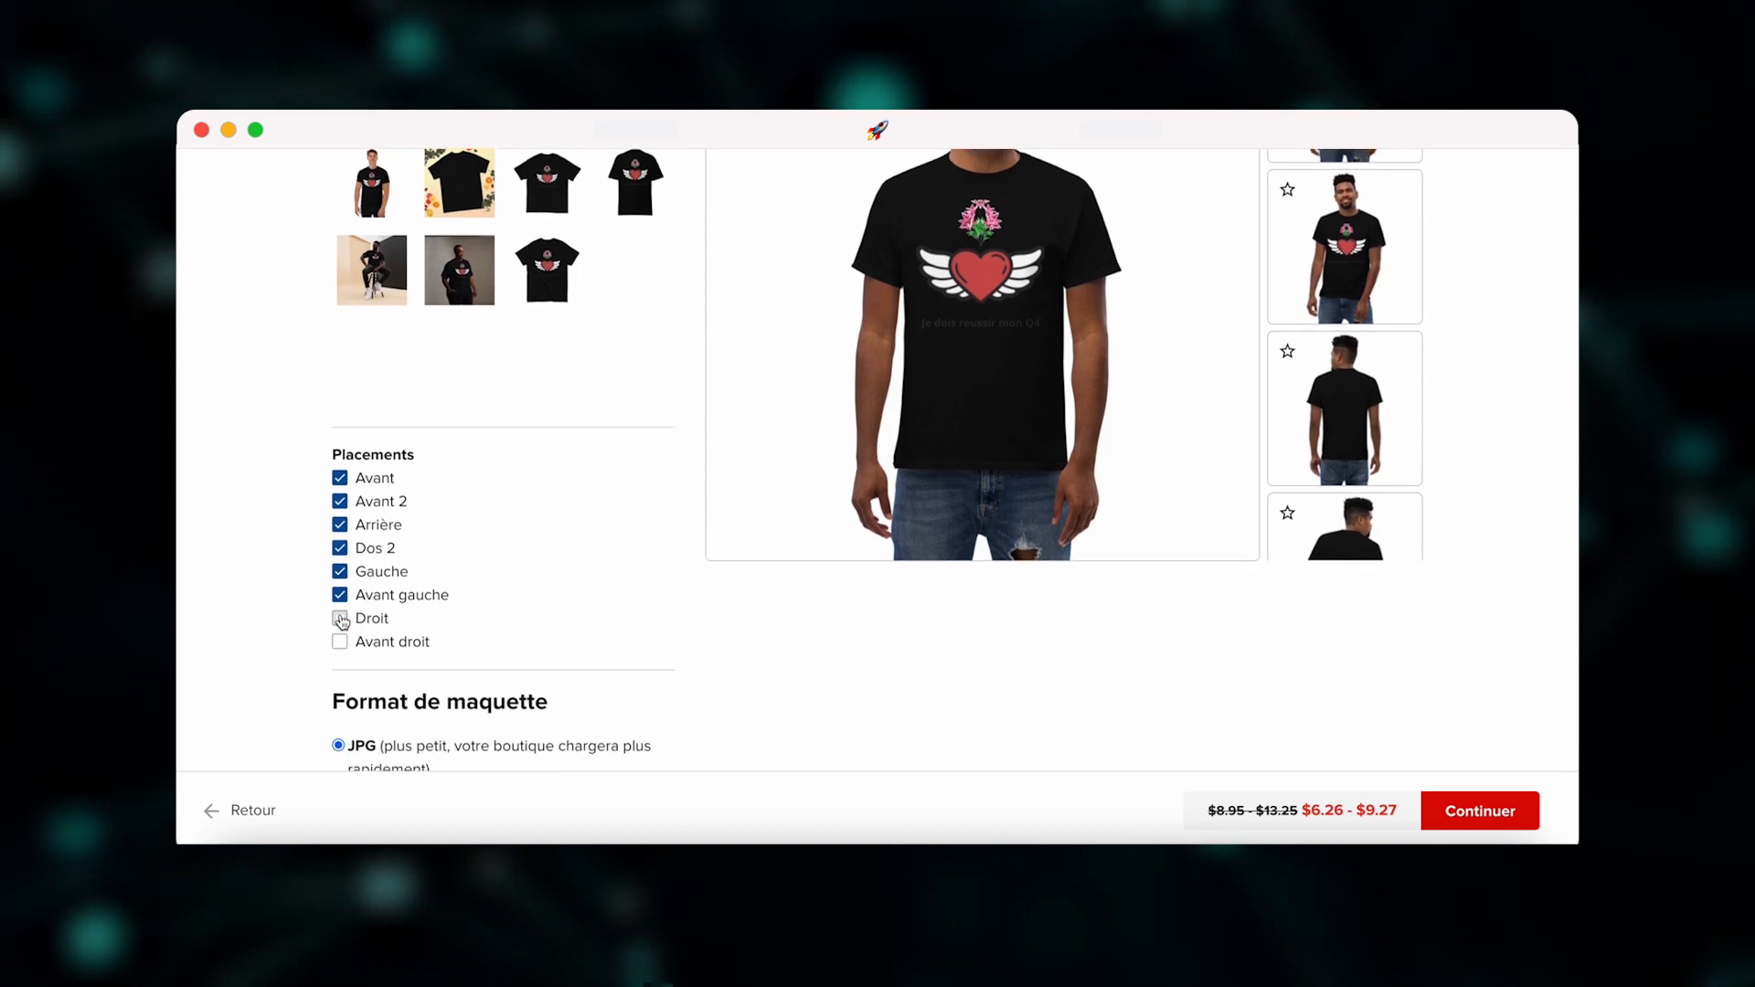
click(340, 572)
click(341, 548)
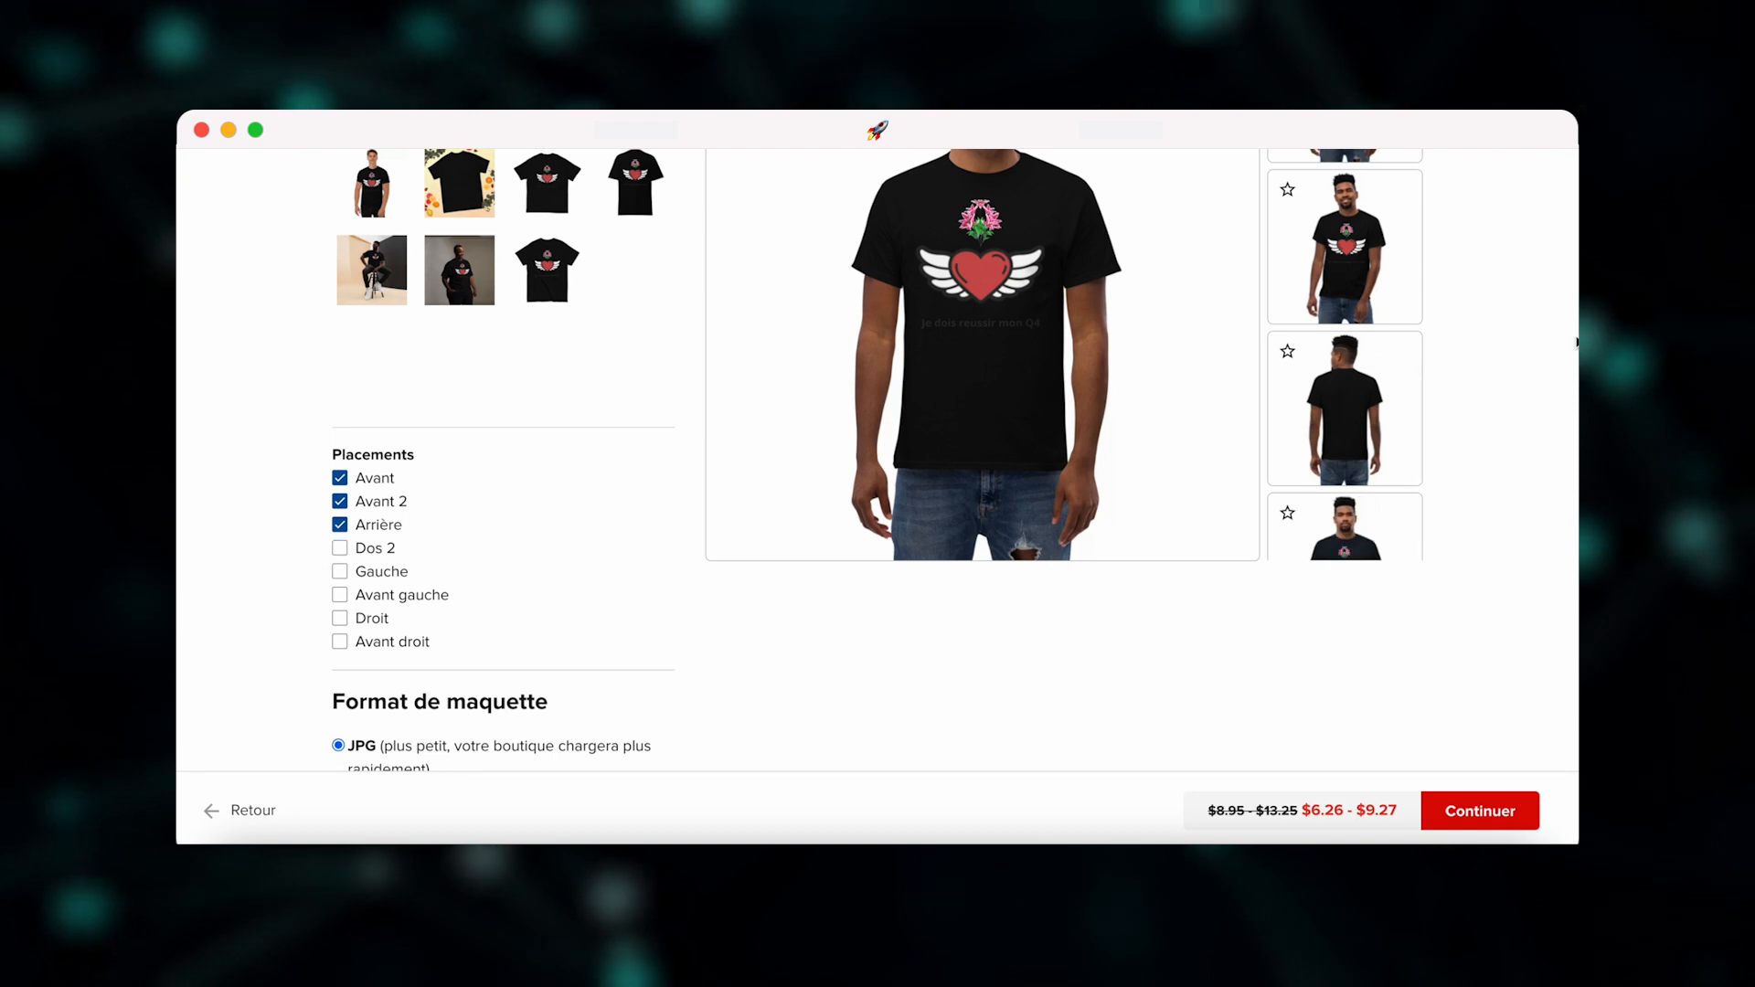
click(340, 525)
scroll(480, 594, down, 3)
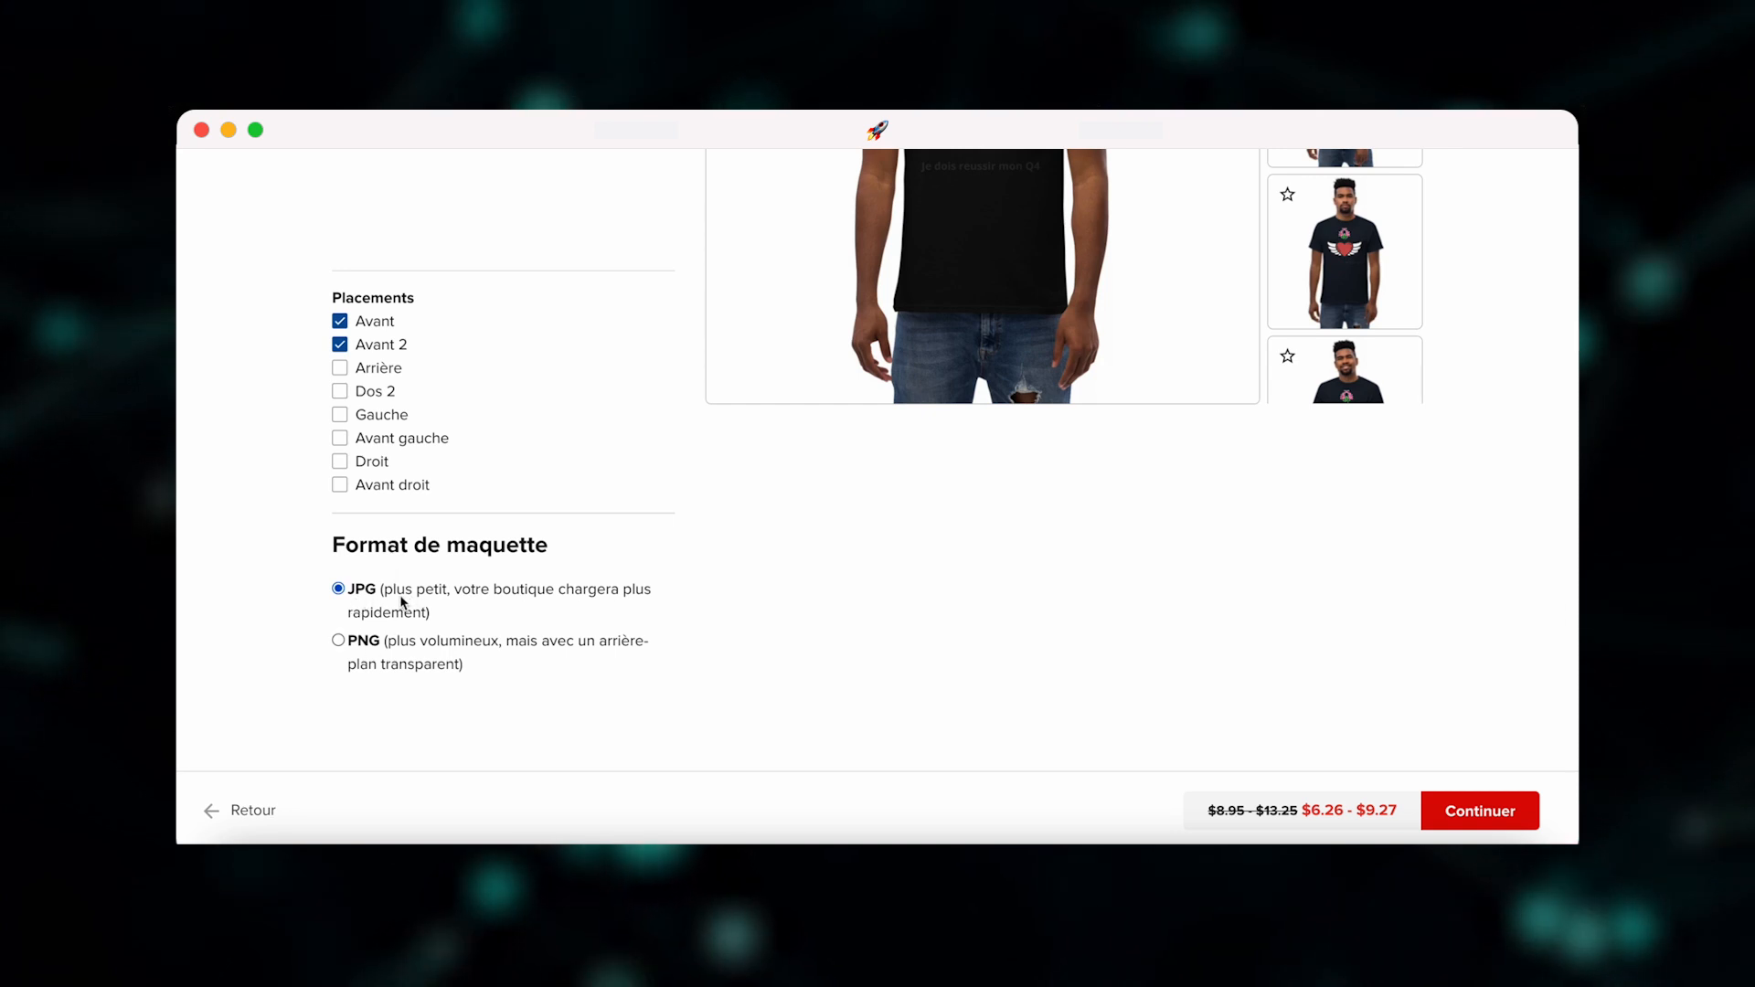
scroll(402, 603, up, 10)
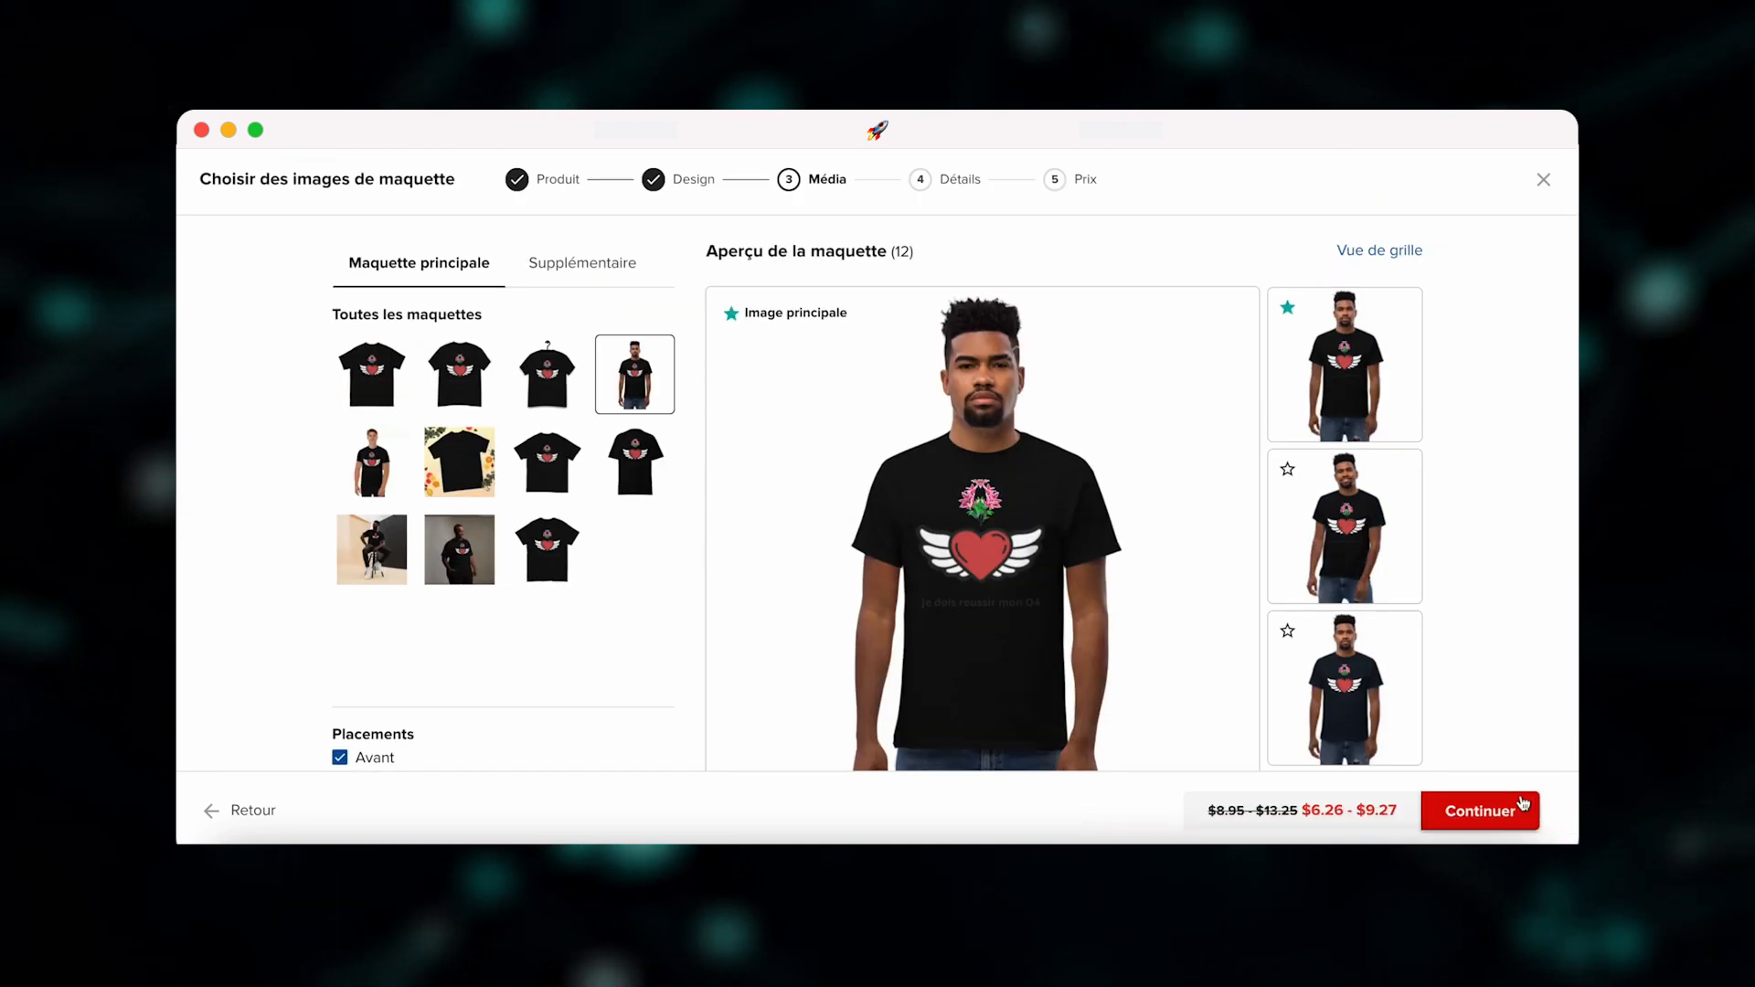
click(1508, 811)
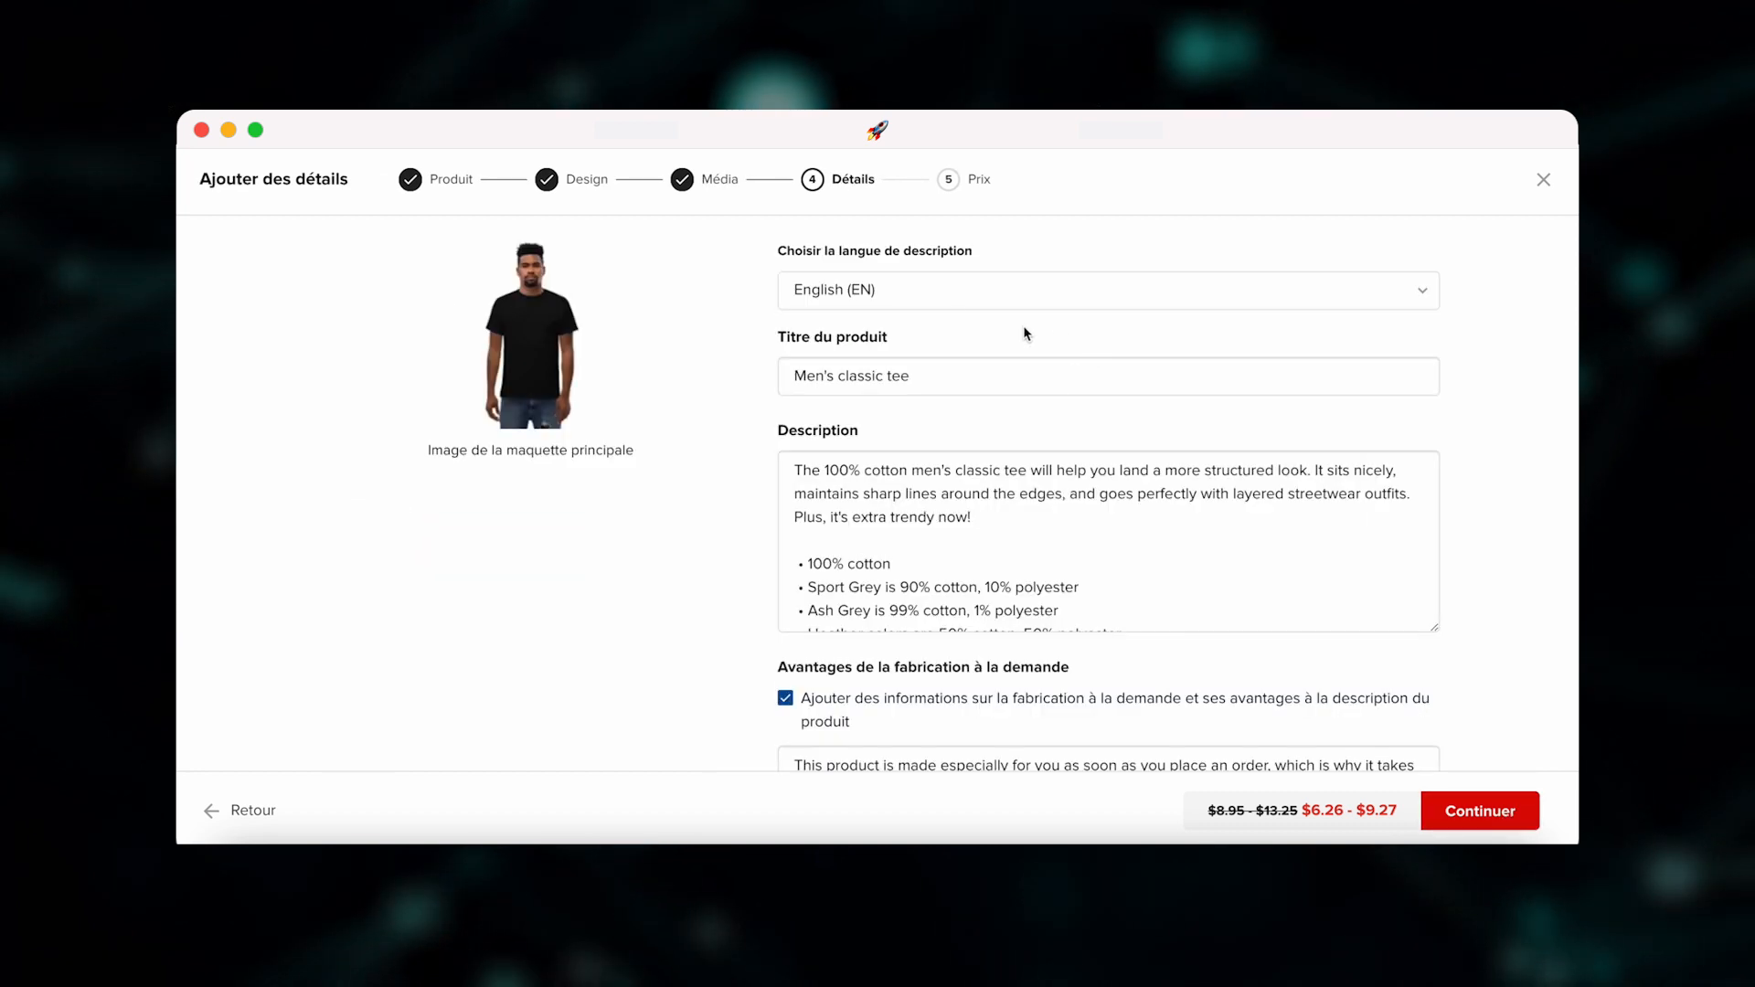
- Set the product description language to Français (FR)
click(956, 290)
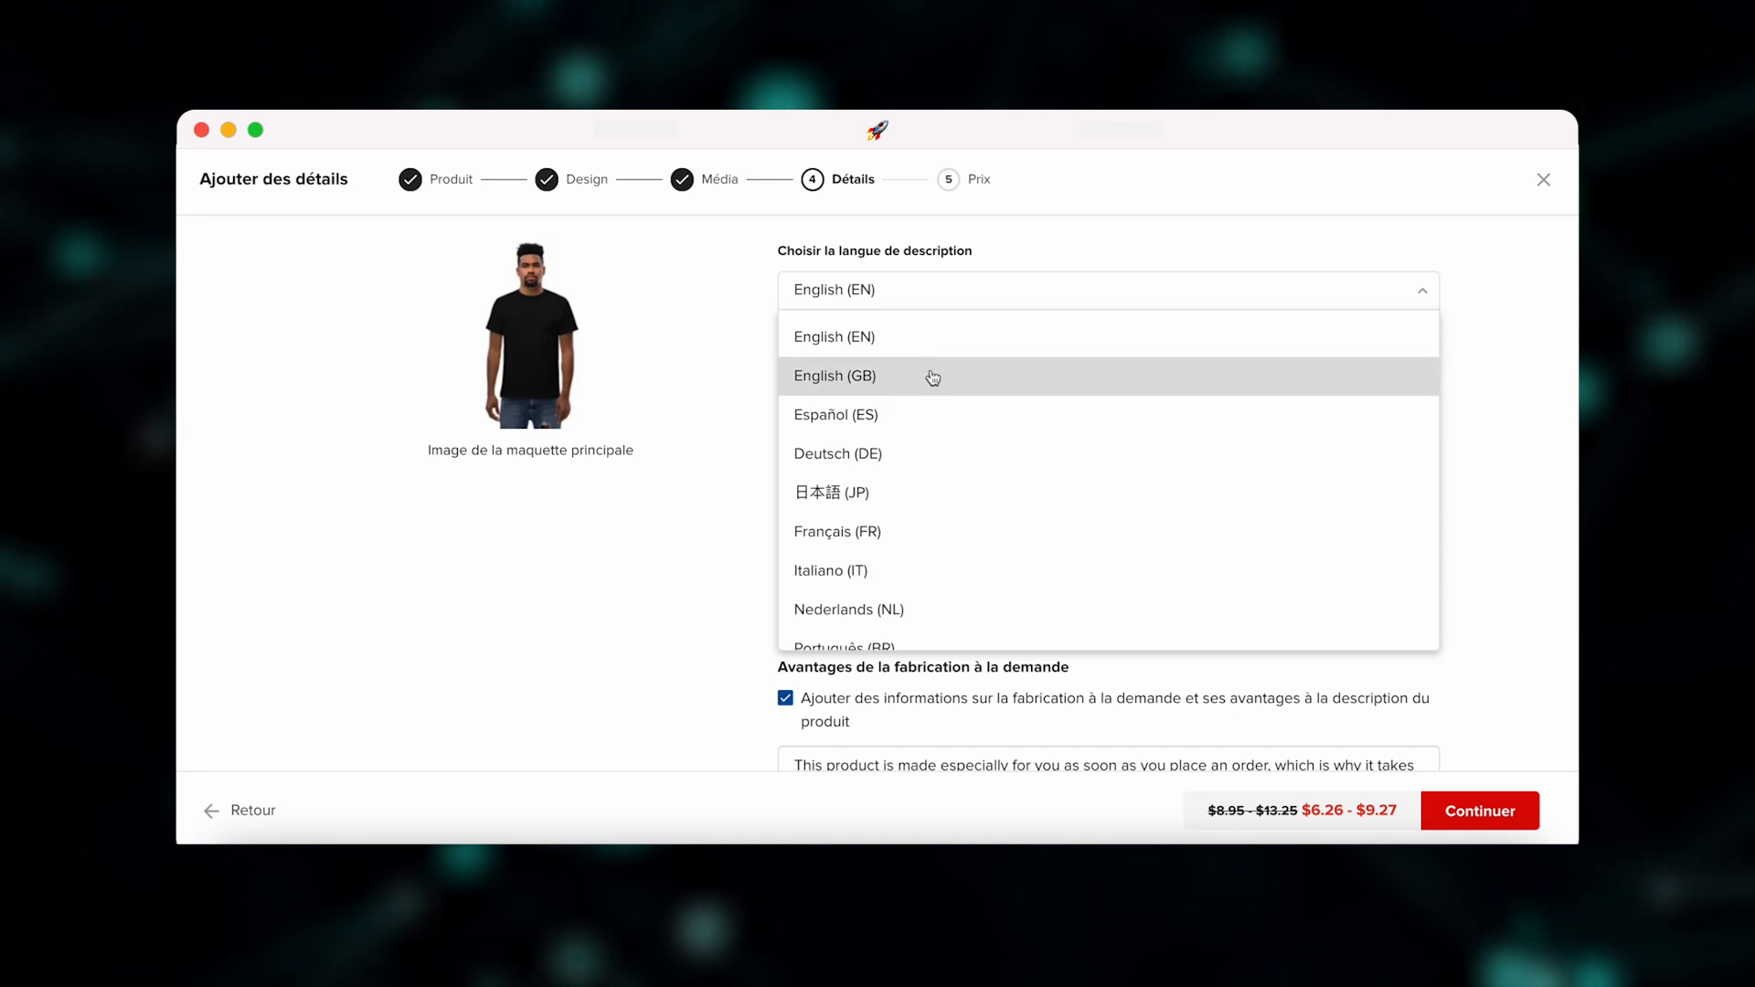
click(901, 532)
click(937, 425)
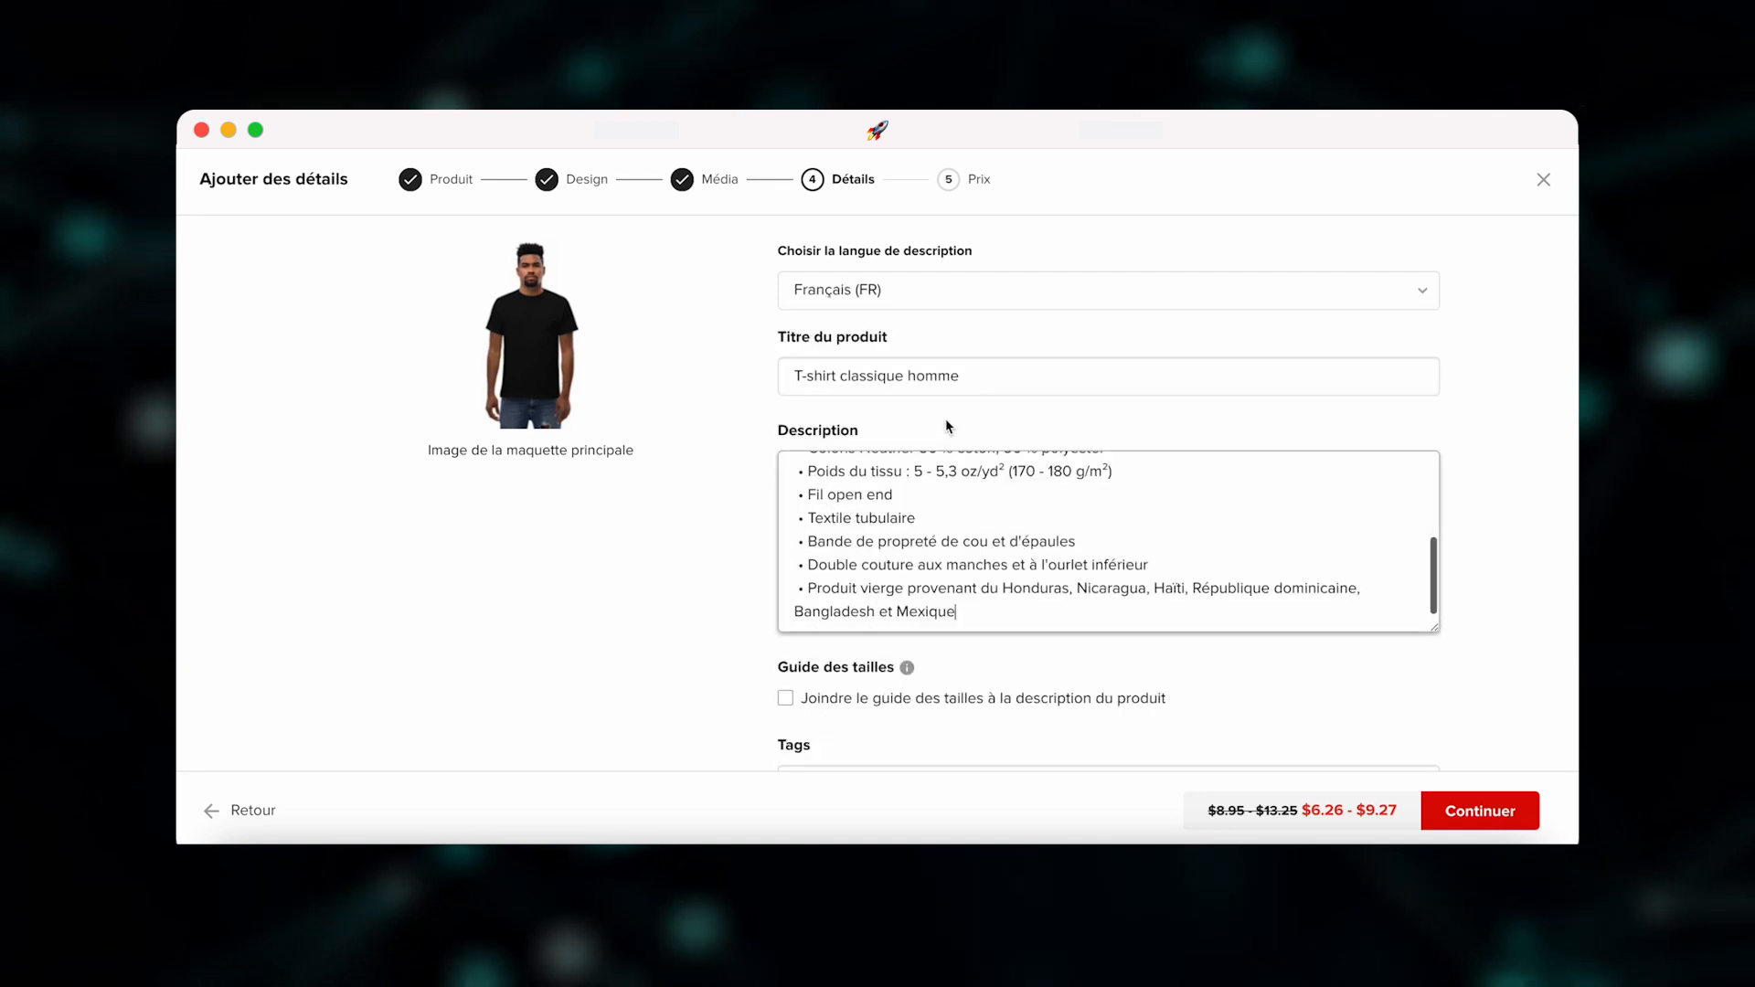
- Append "- Pentaluna" to the product title of the T-shirt
click(955, 413)
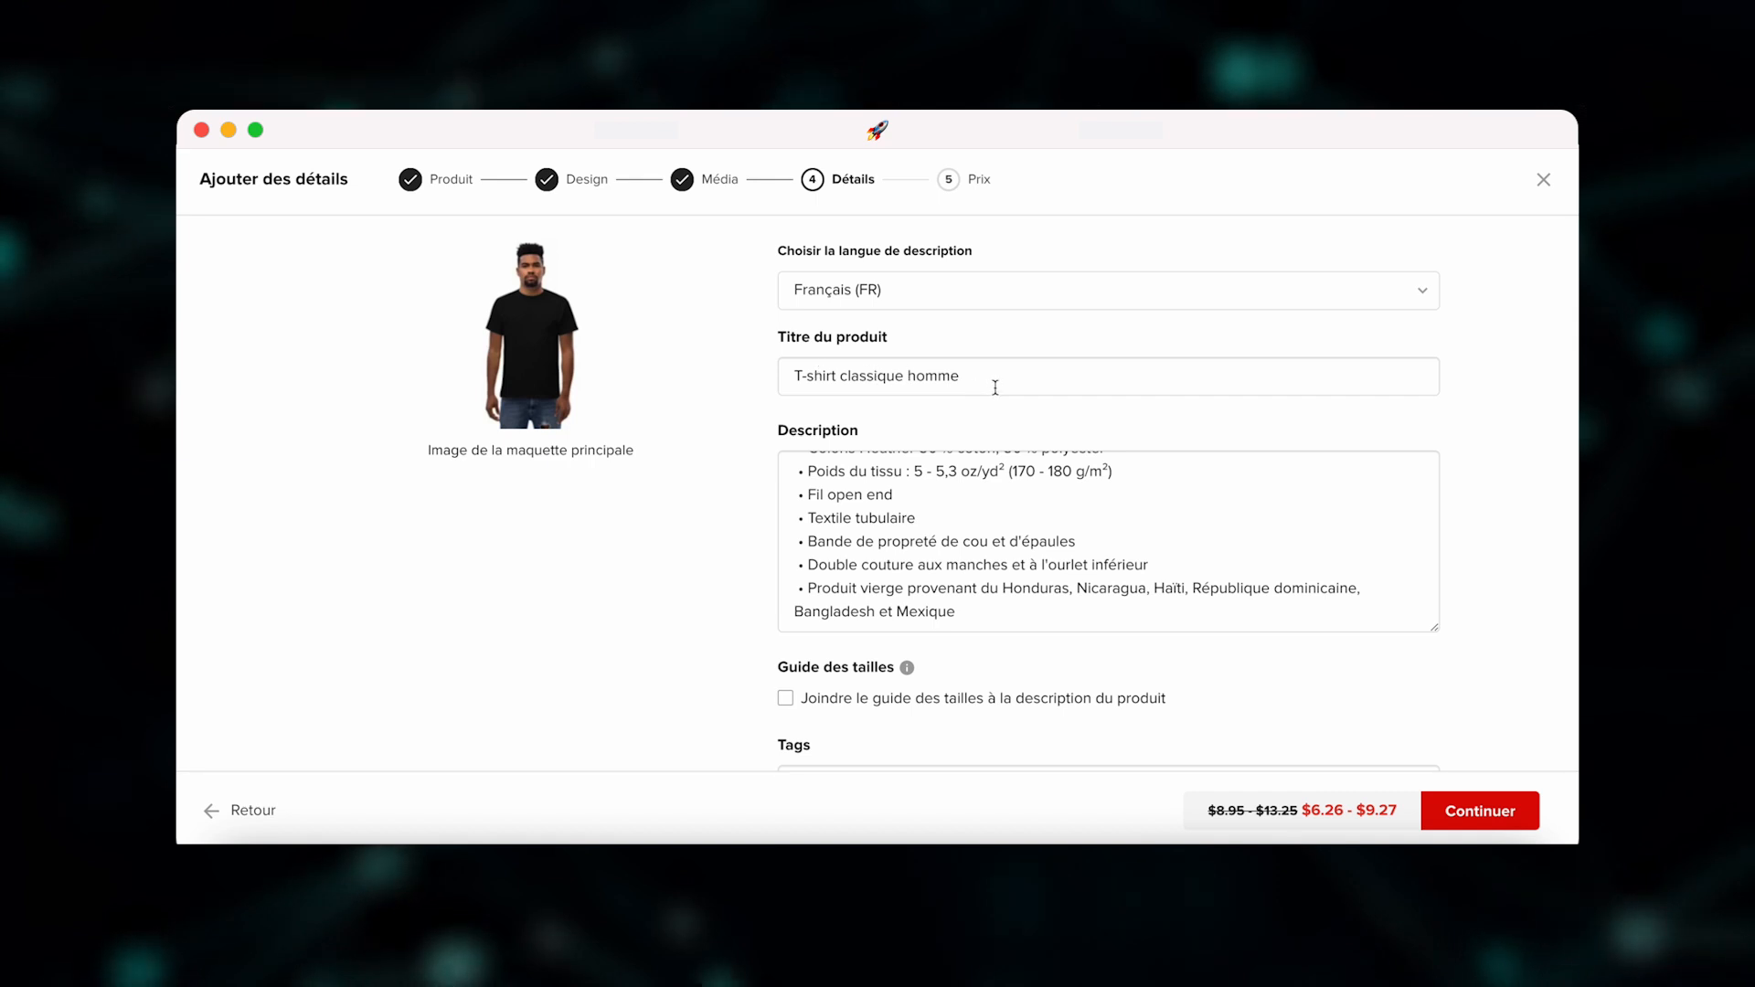
text(- Pentaluna)
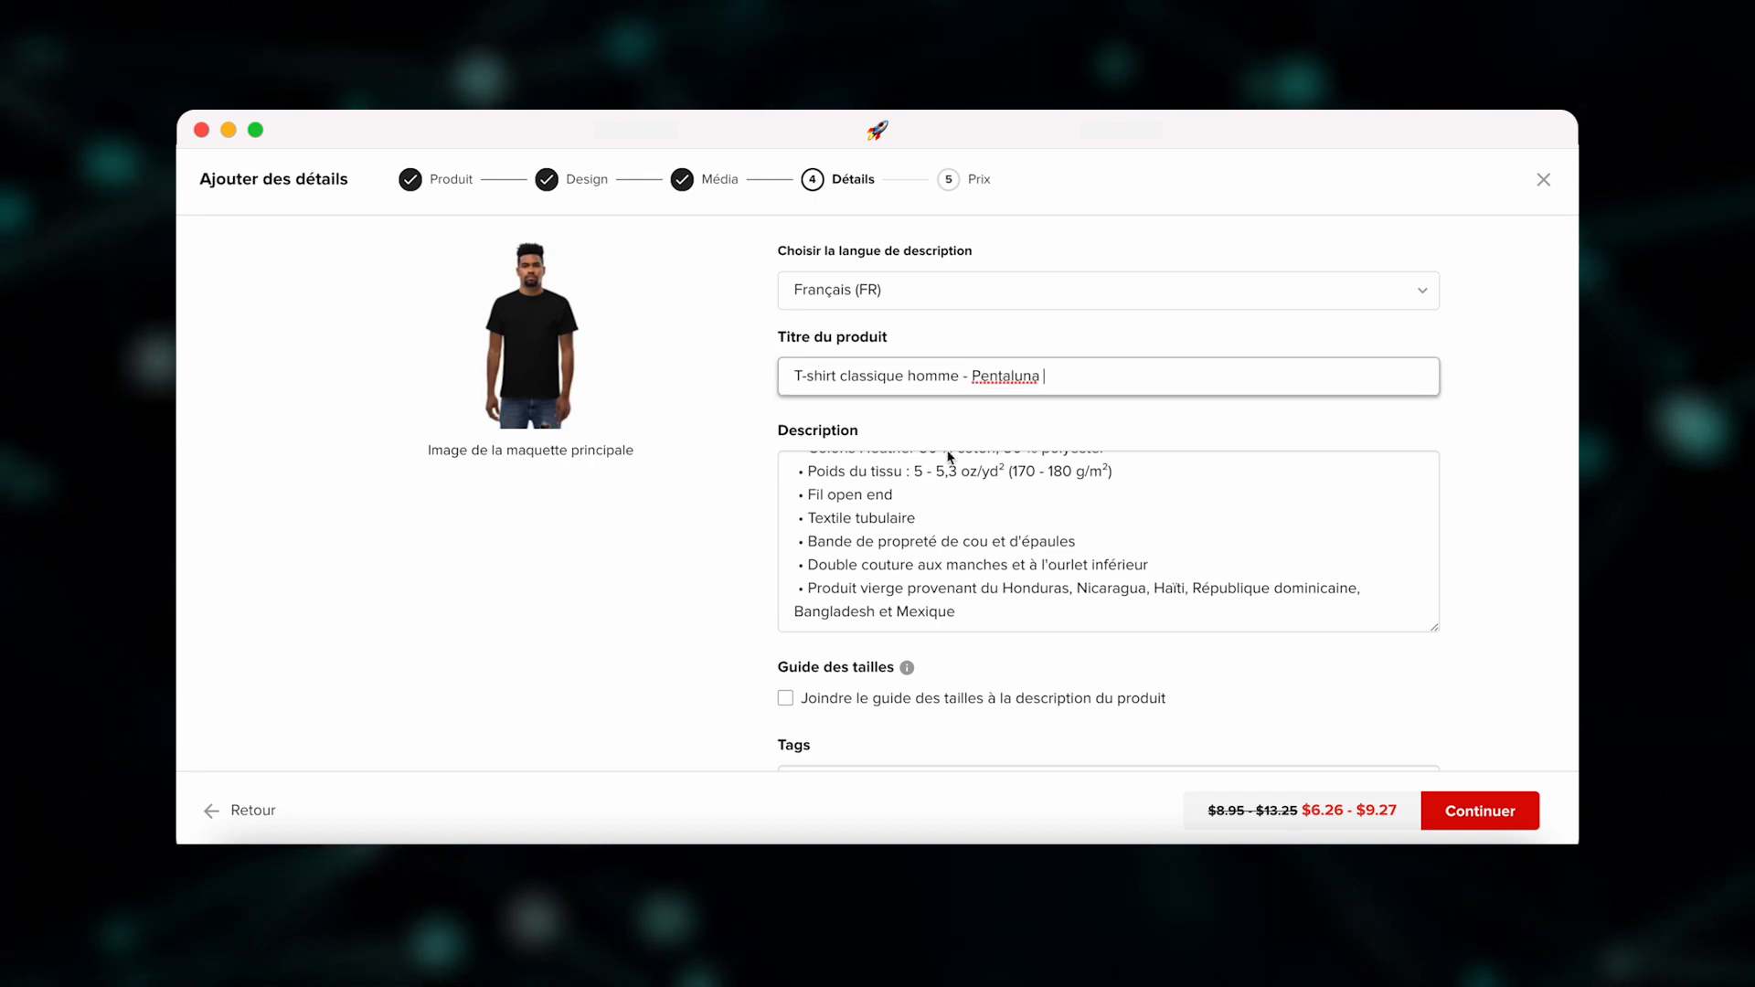
- Copy the complete product description of the T-shirt, from the introduction through the list of fabric details
click(953, 541)
scroll(952, 541, up, 5)
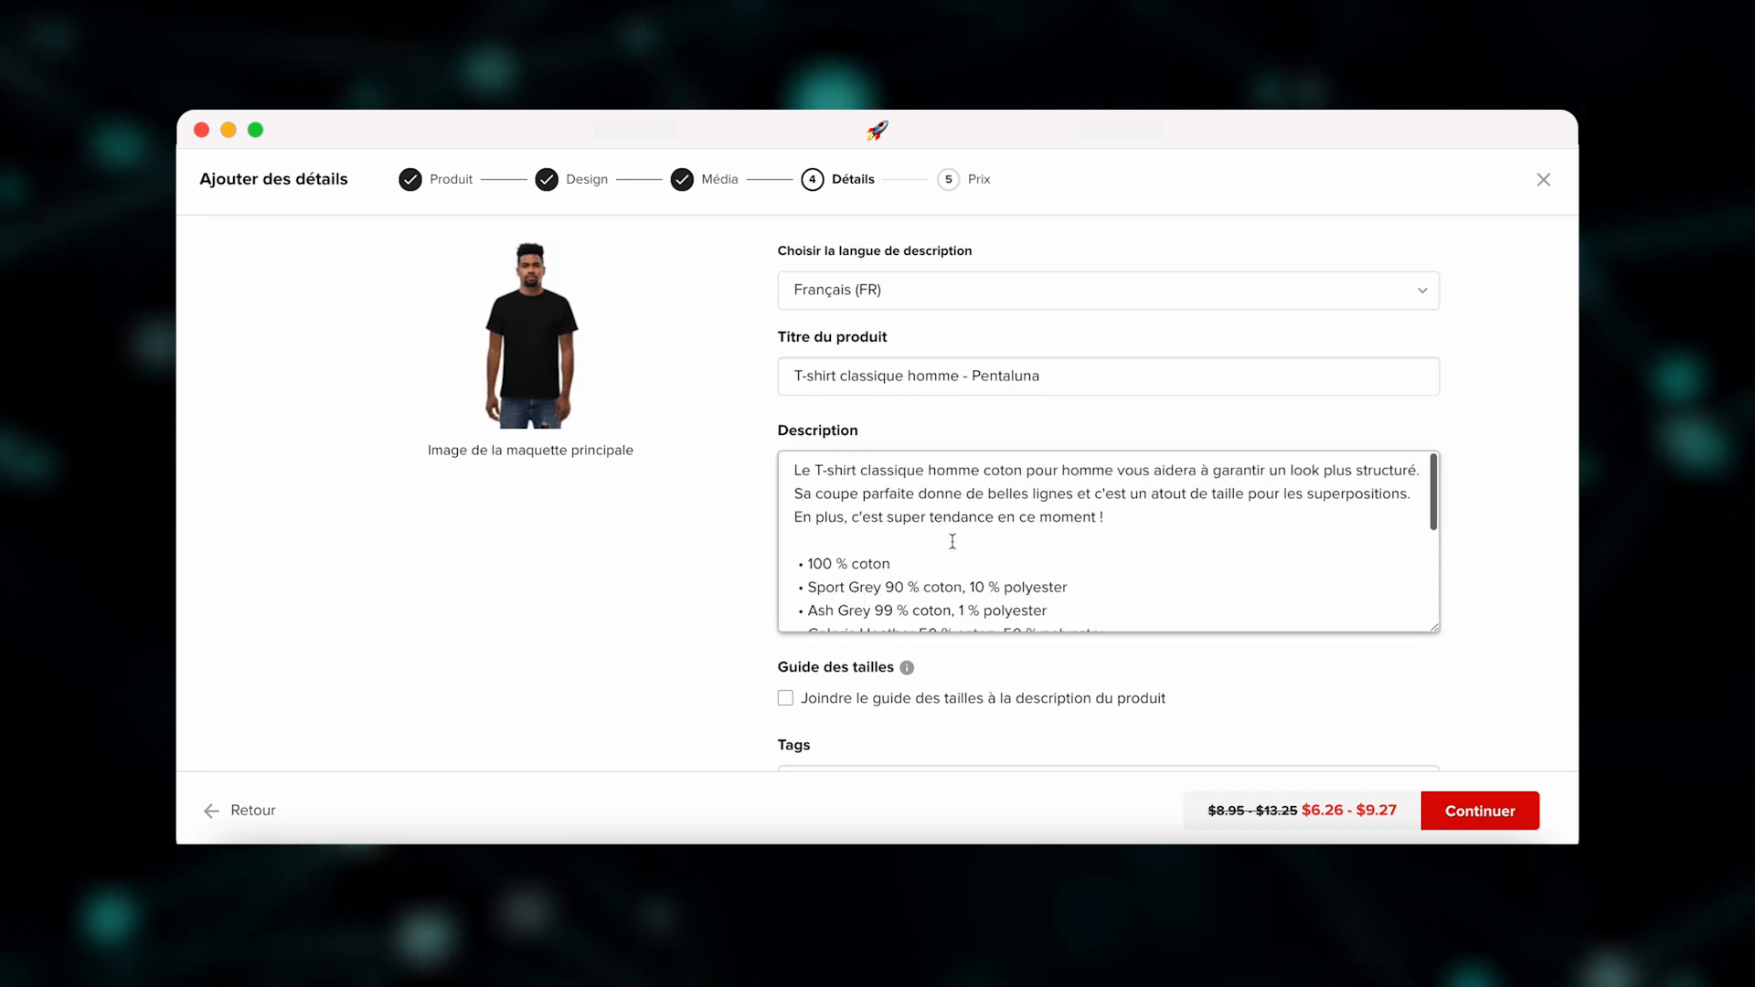
scroll(860, 490, down, 5)
scroll(1023, 557, up, 5)
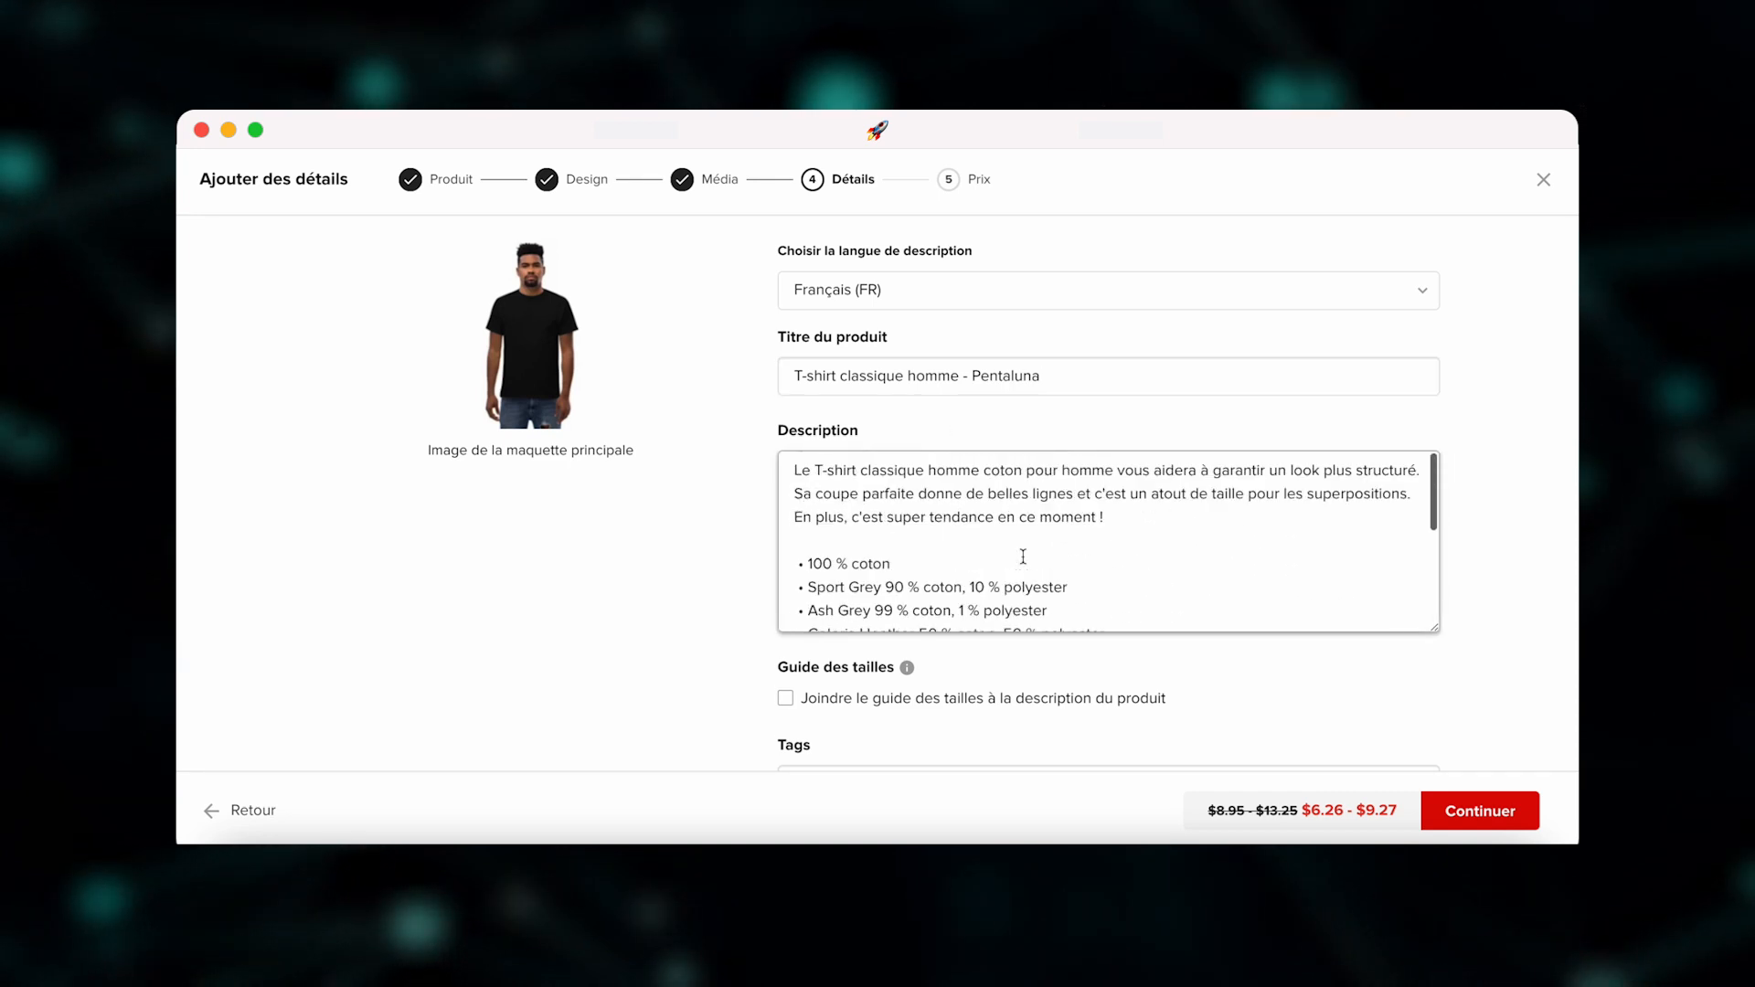
drag(794, 470, 1088, 665)
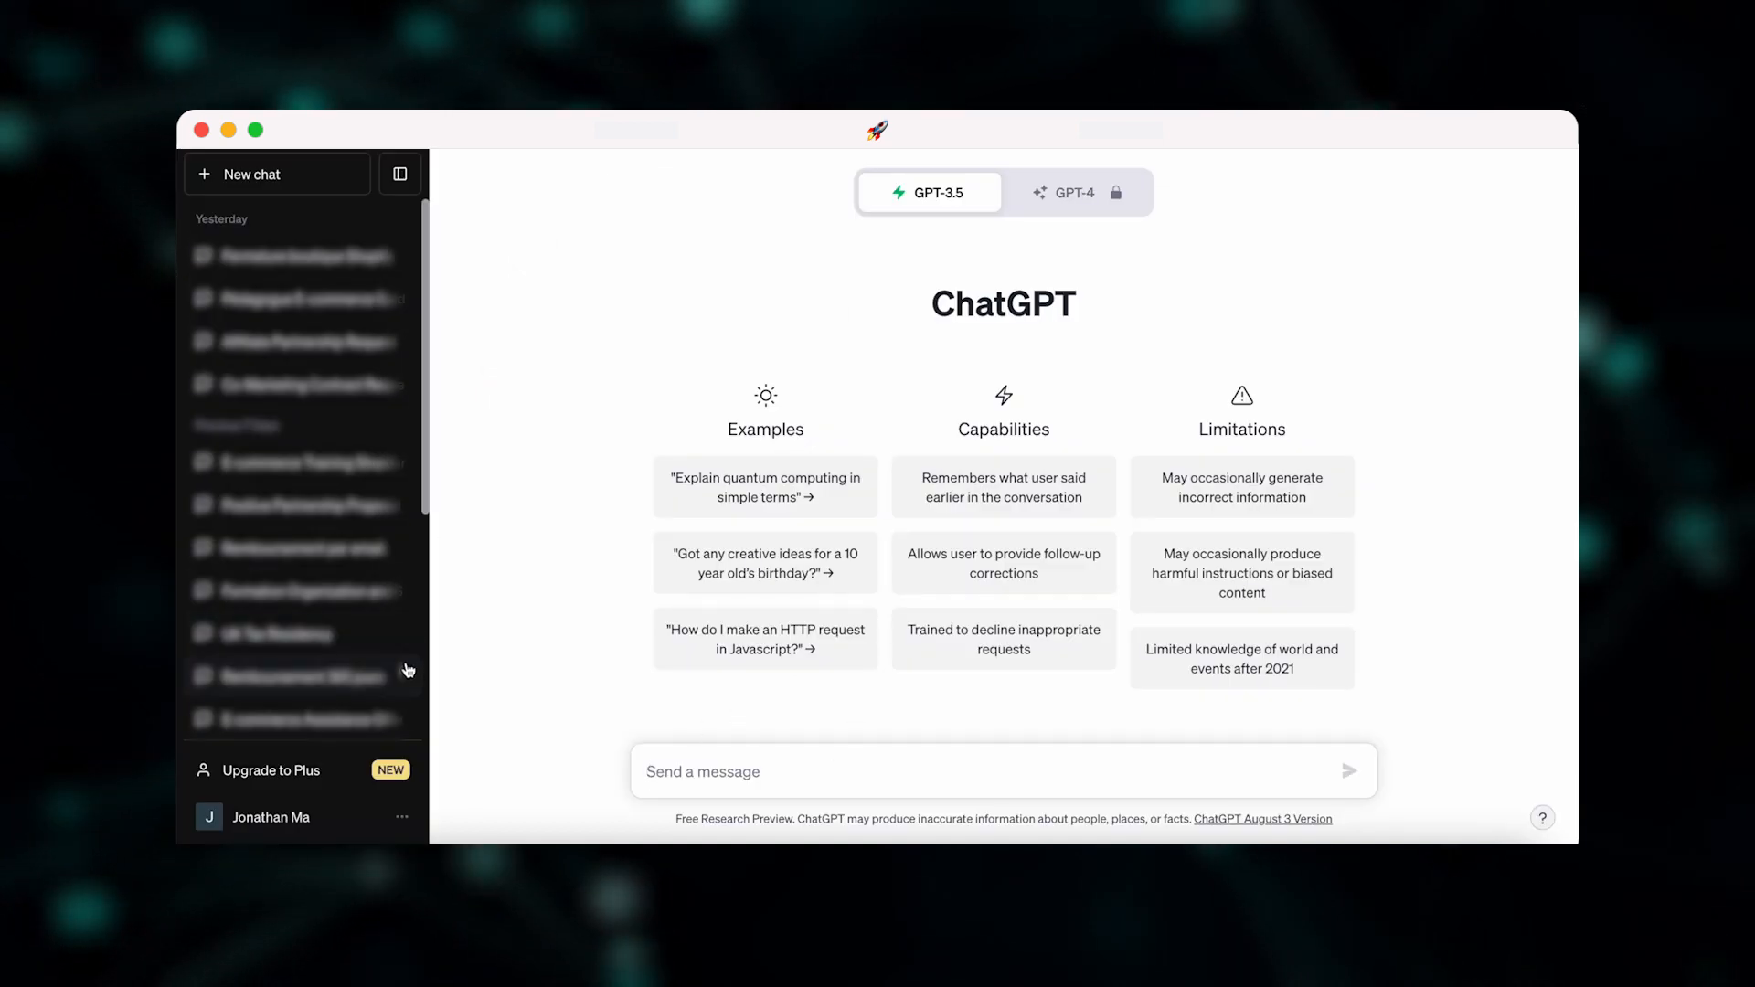
- Switch to ChatGPT and ask it to improve the product sheet's marketing ("Ameliore moi le marketing de cette fiche"), including the copied description
text(Ameiore moi le mar)
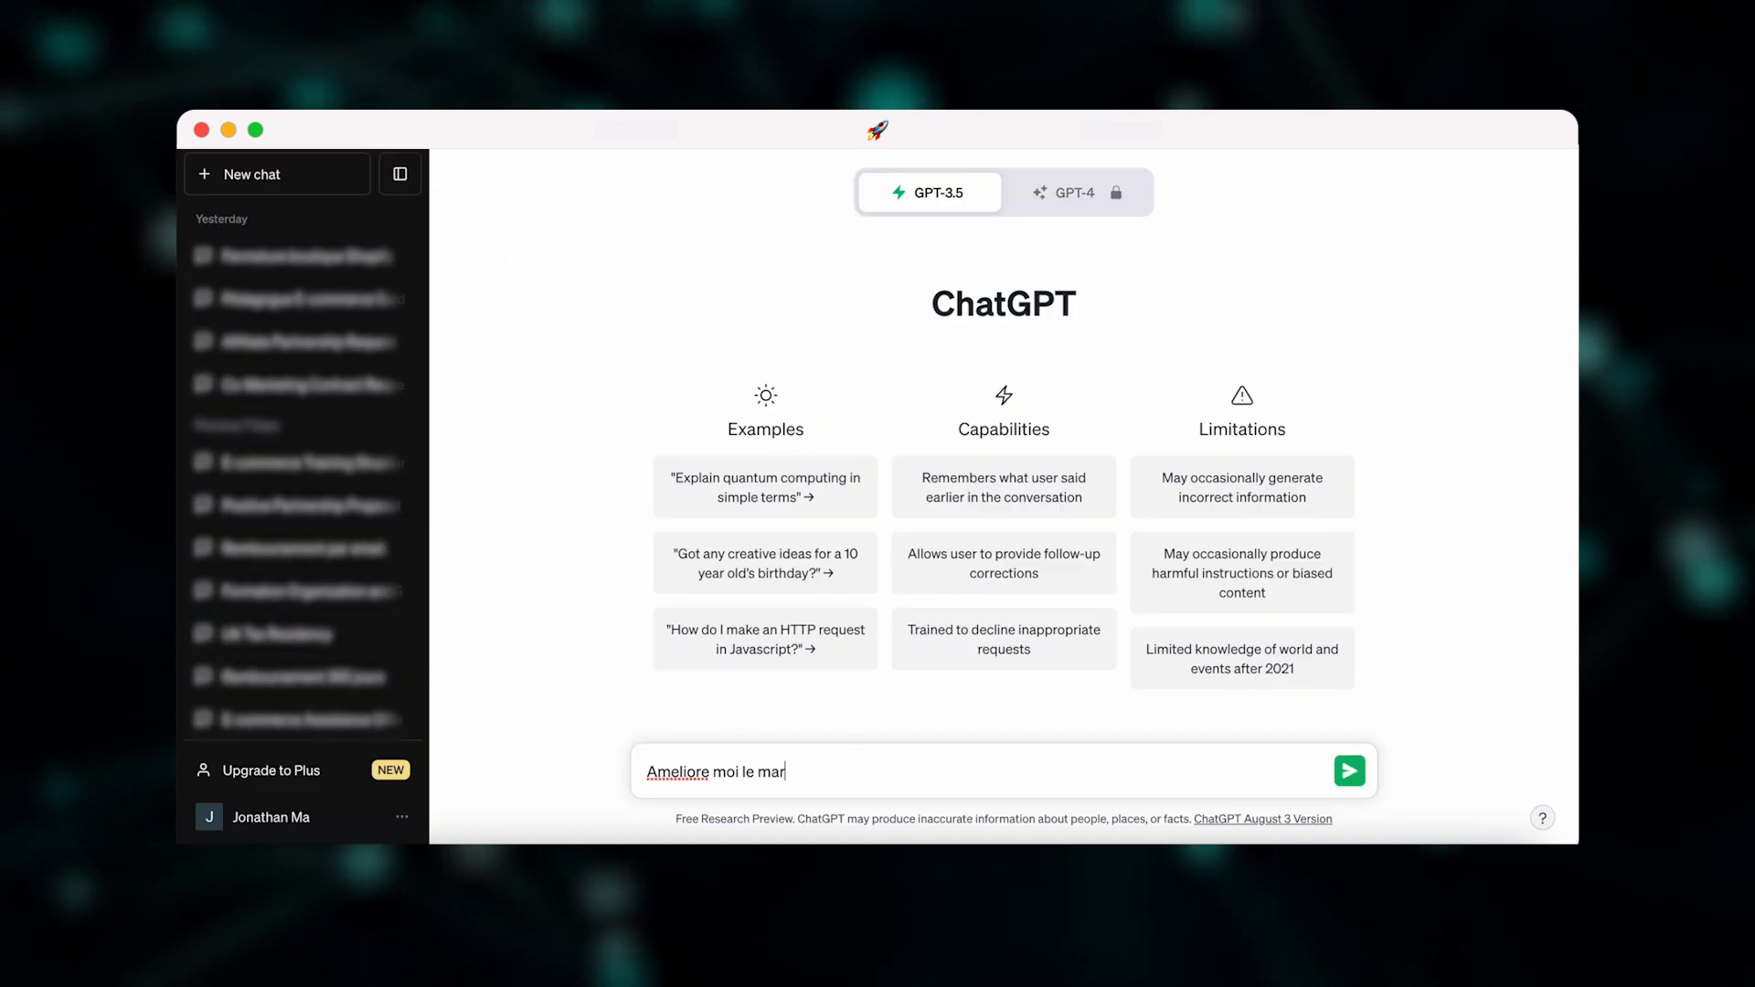
text(keting de cette fihc)
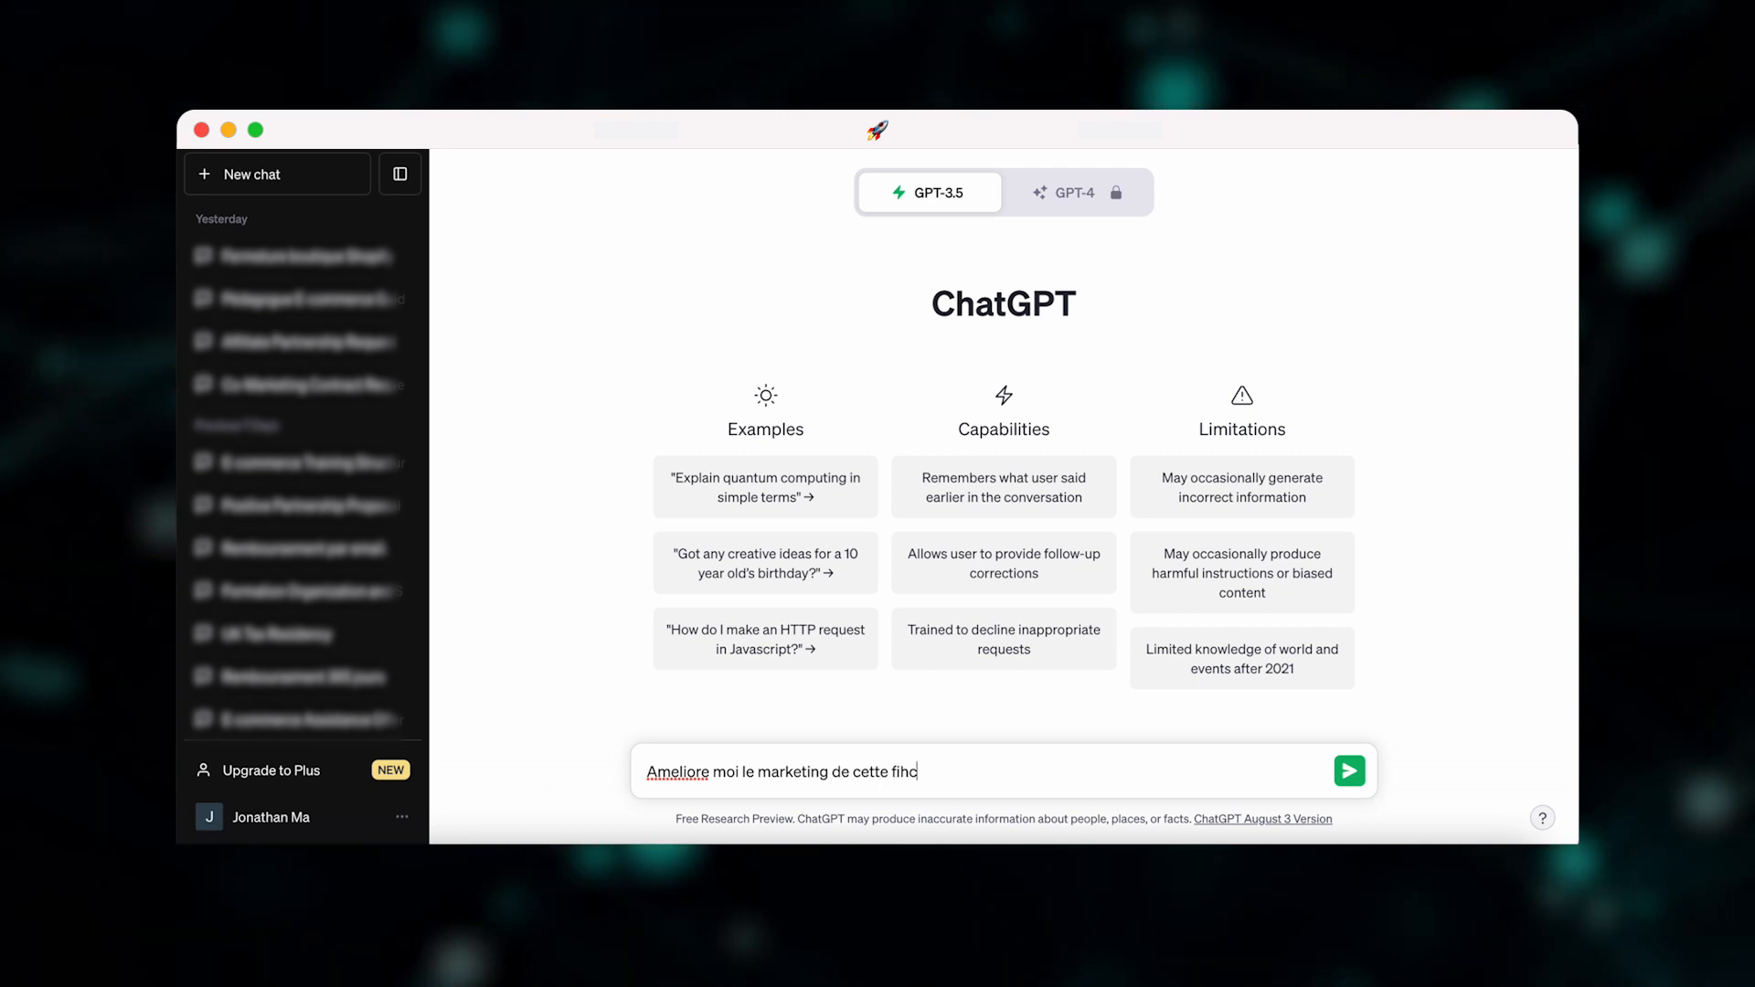
key(BackSpace)
key(BackSpace)
text(c)
text(he produ)
key(super+v)
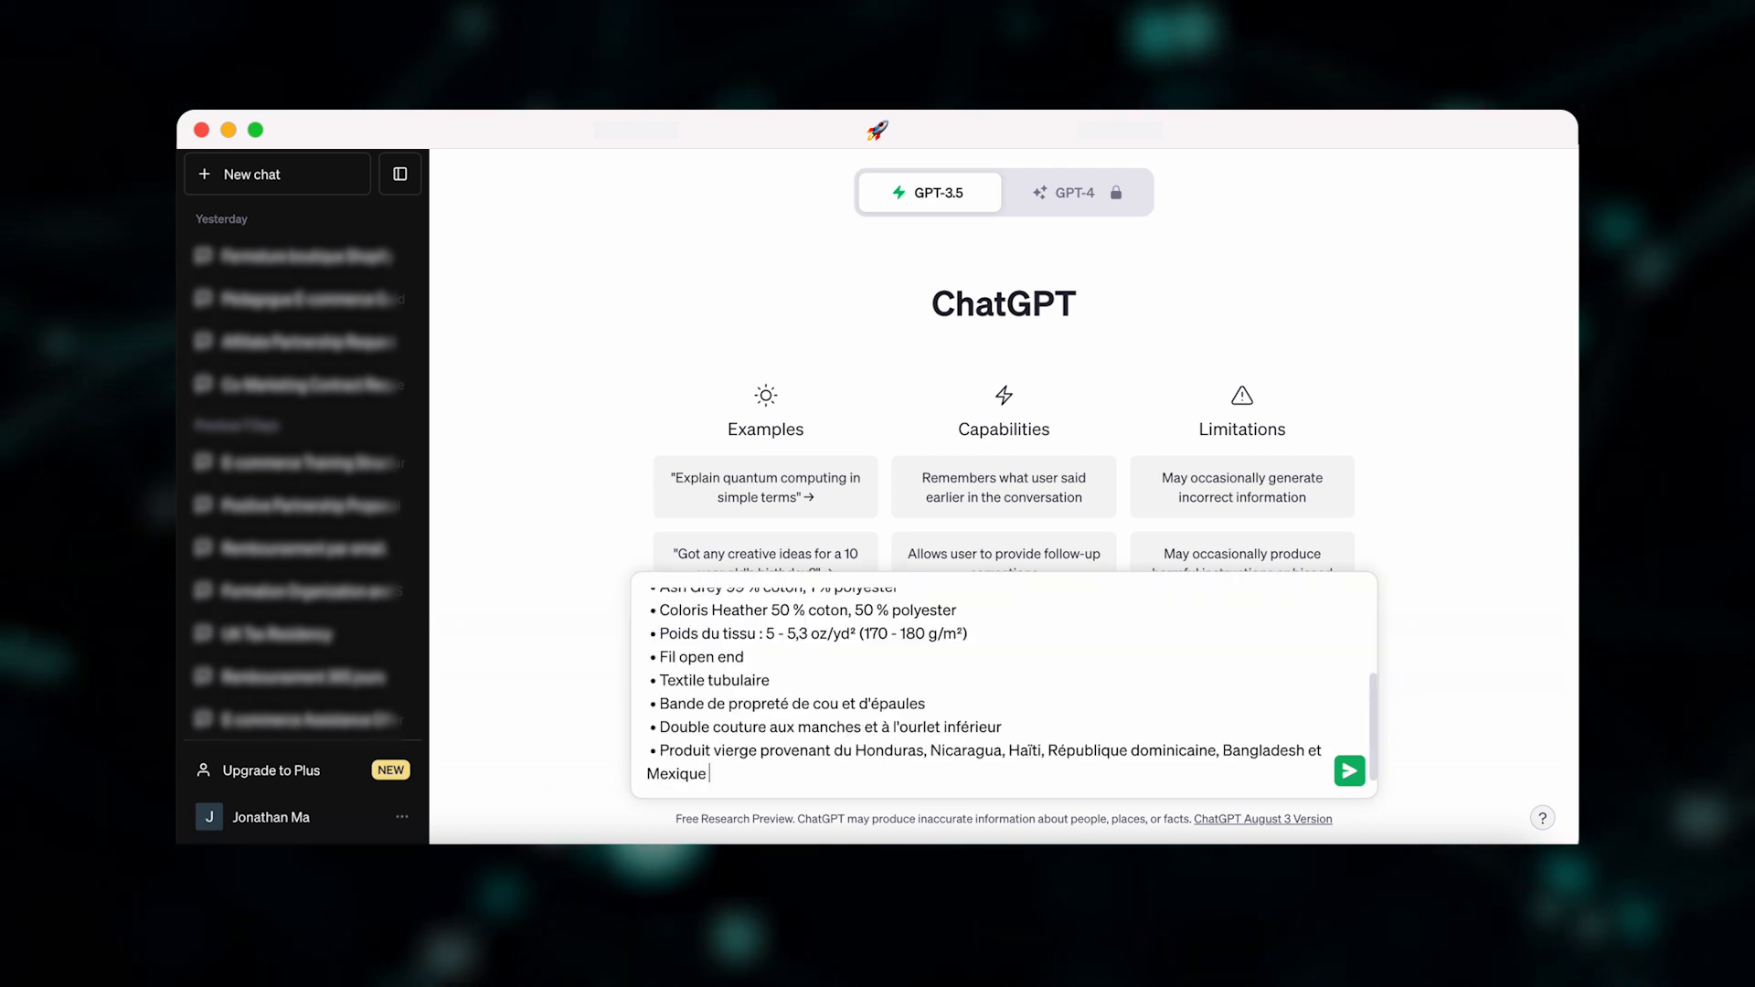
key(Return)
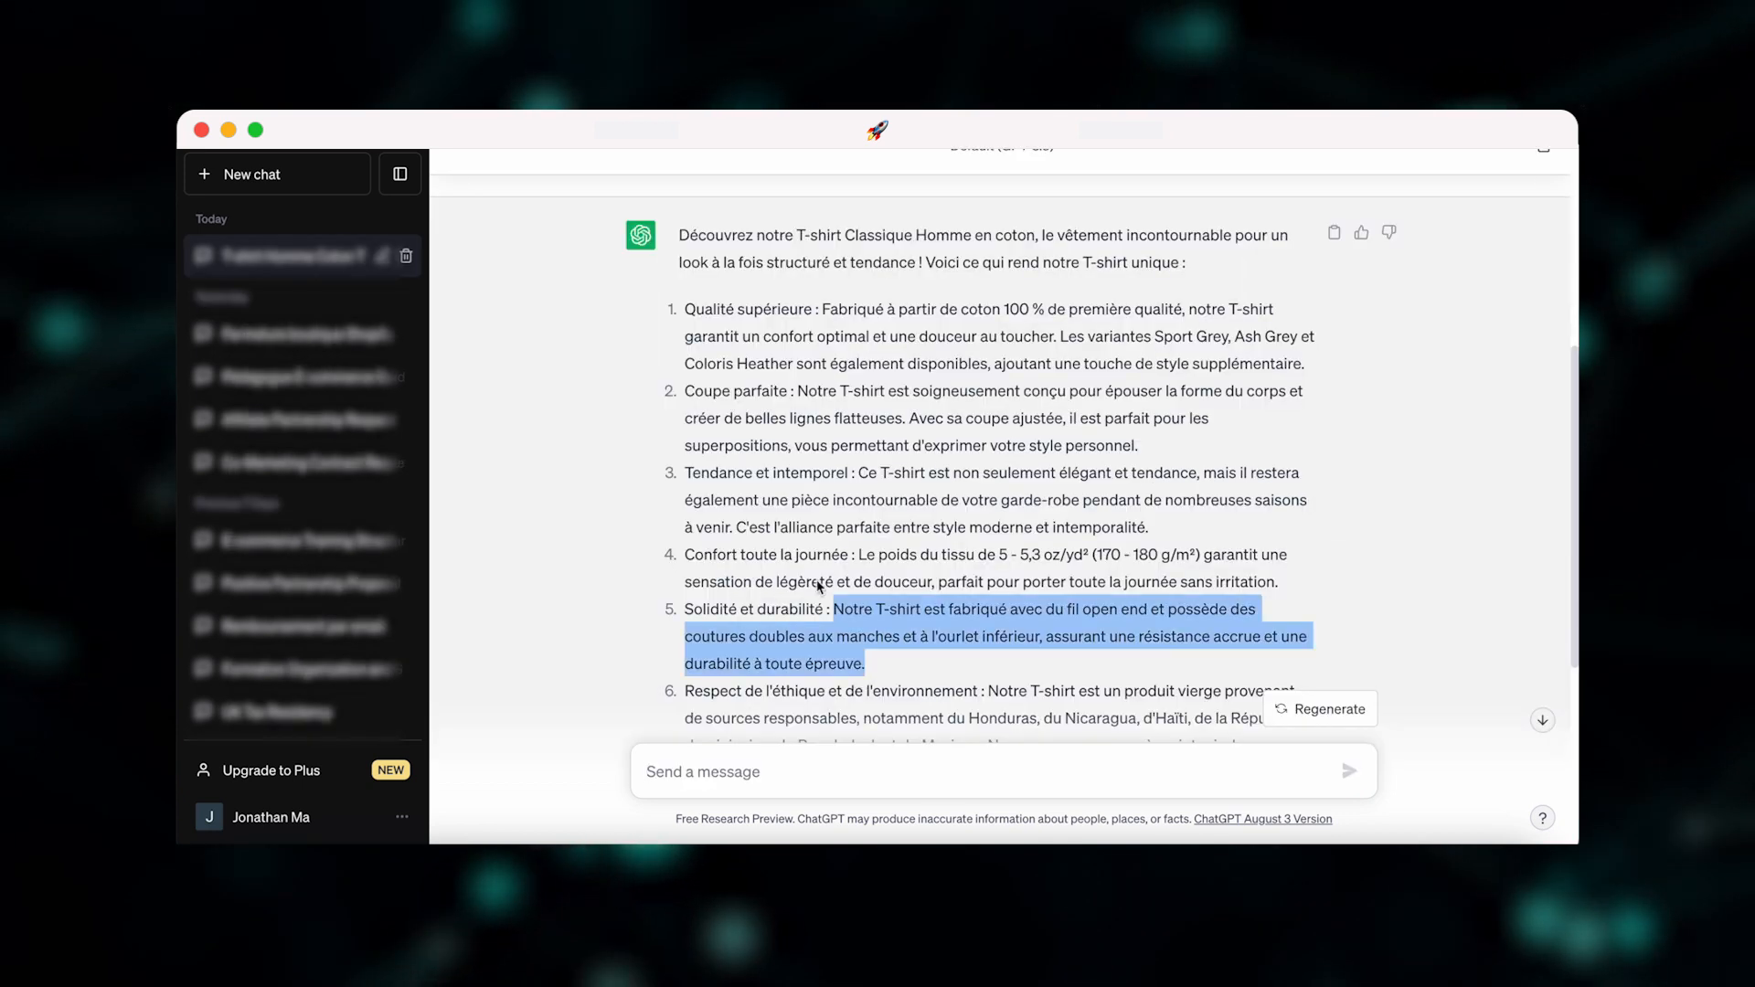
- Replace the introduction of the Printful product description with ChatGPT's text, from its opening sentence through the "Solidité et durabilité" point
drag(818, 586, 681, 234)
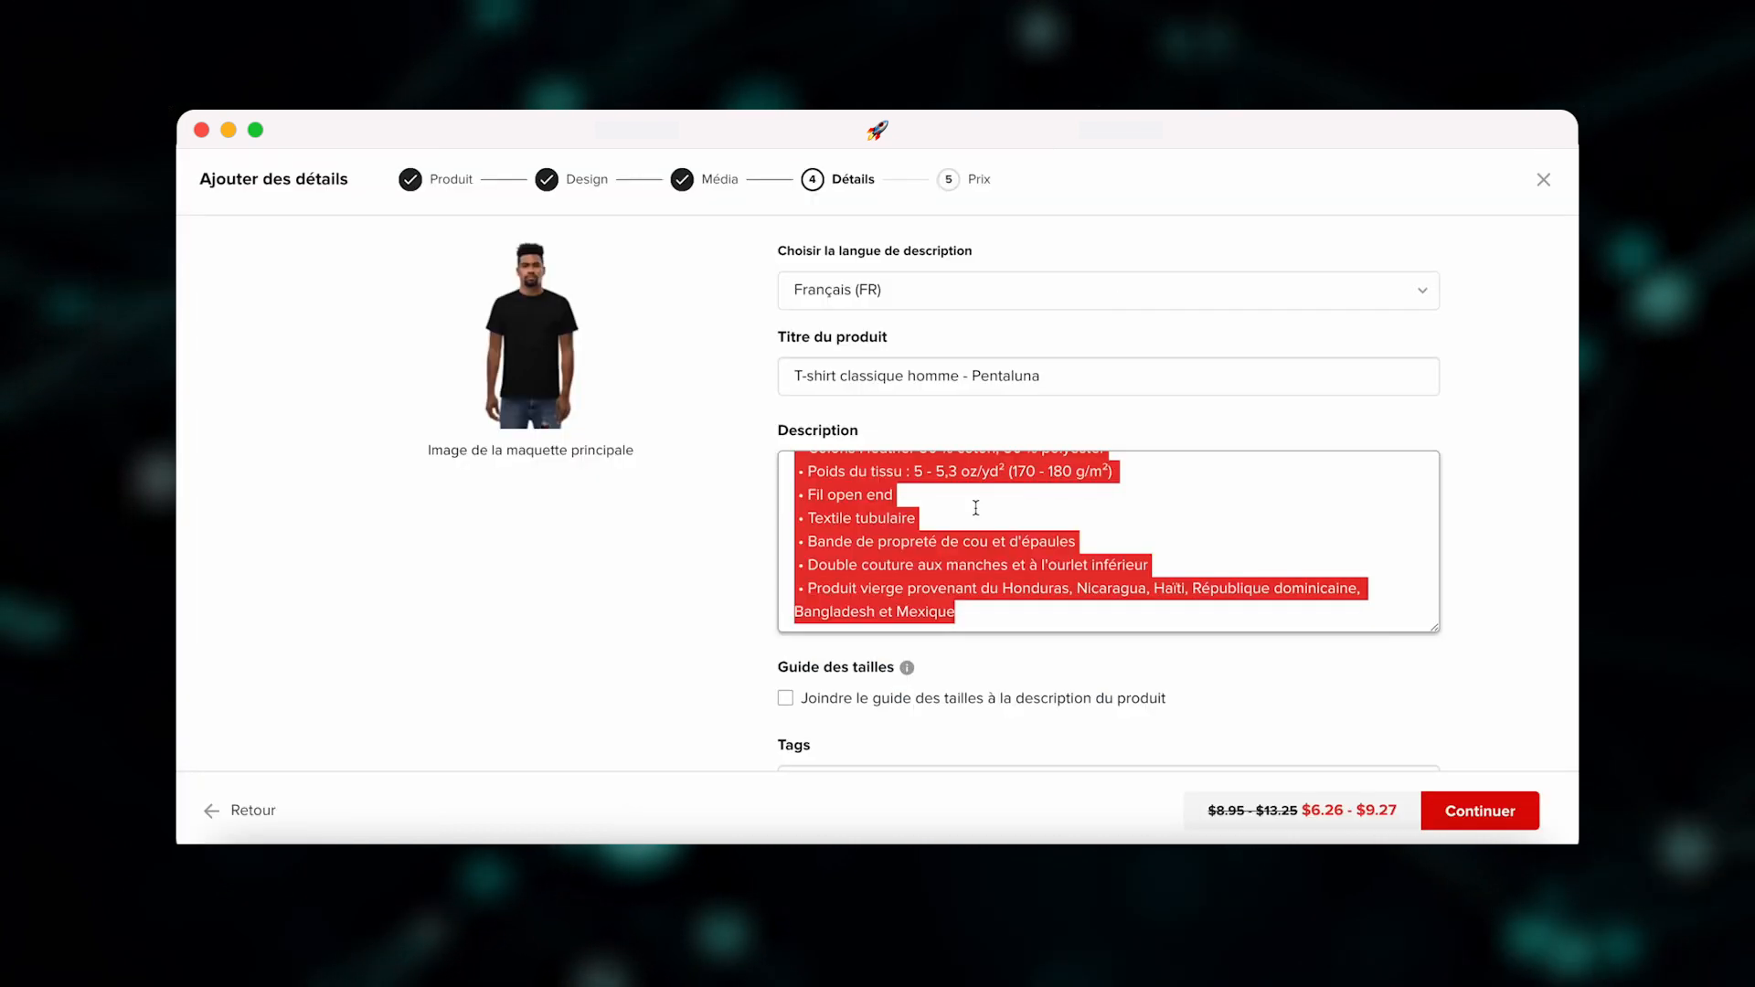
scroll(972, 505, up, 5)
click(946, 534)
key(super+v)
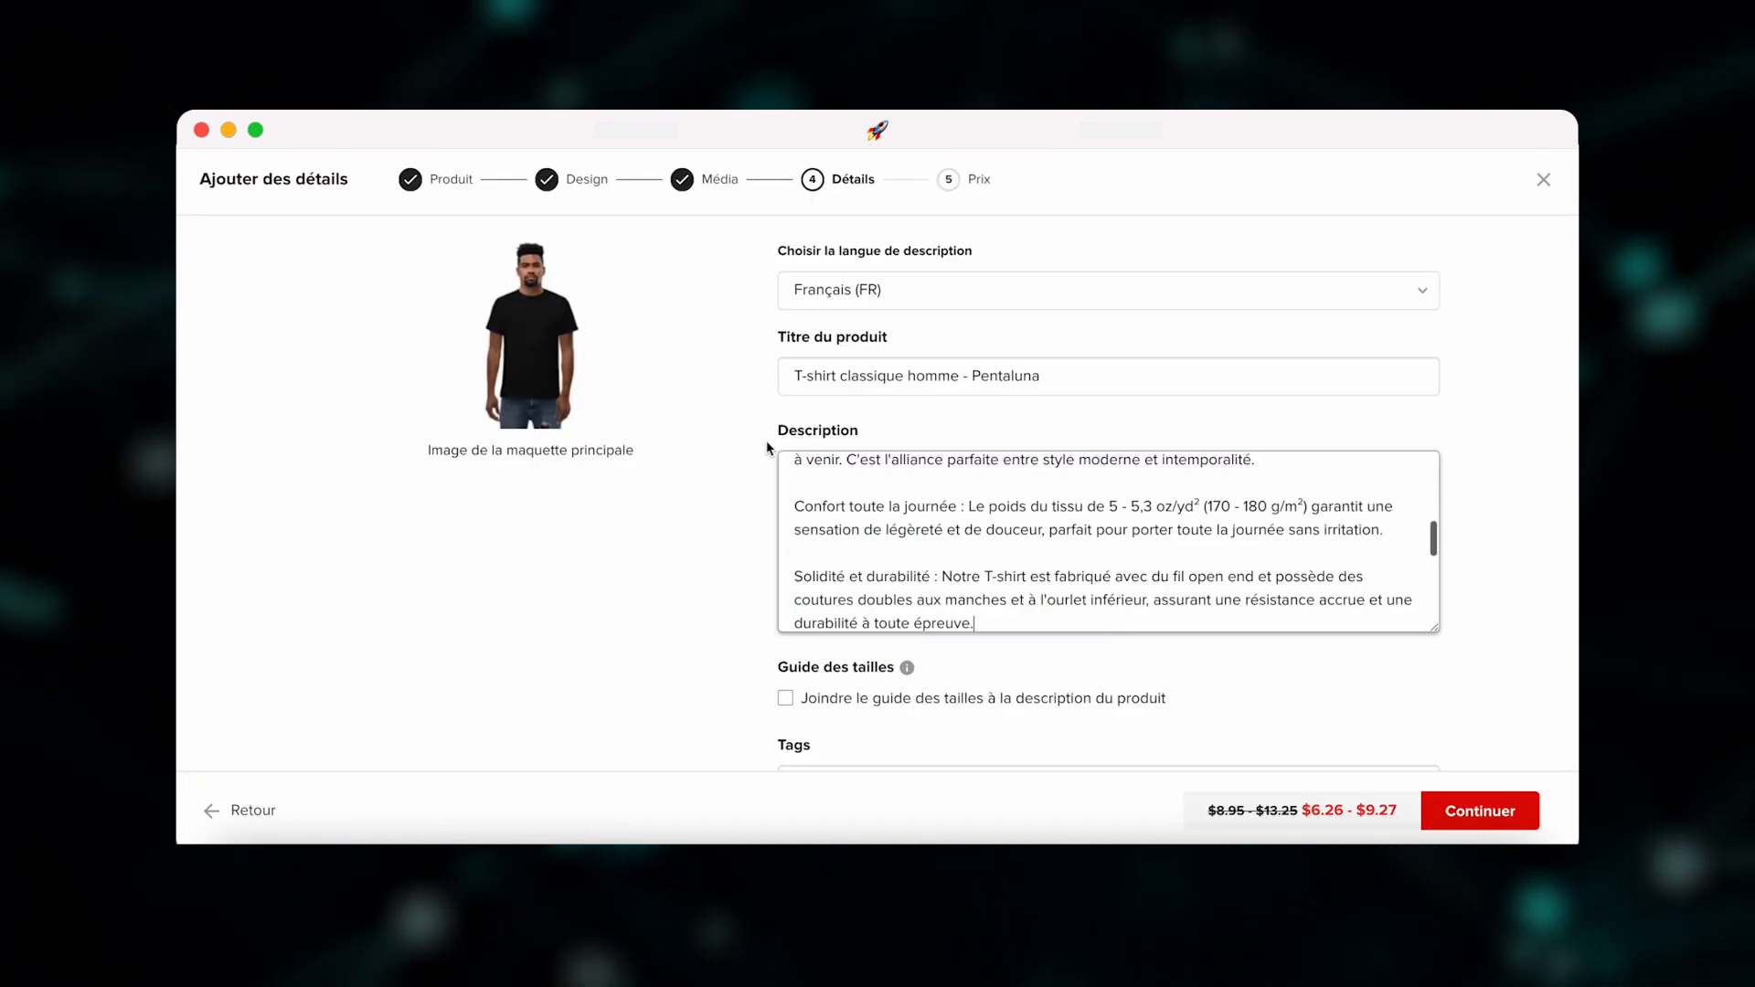
- Insert a blank line between the pasted marketing text and the list of fabric details in the description
scroll(869, 501, down, 3)
scroll(869, 501, up, 2)
scroll(868, 501, up, 2)
scroll(915, 521, down, 3)
key(Return)
- Review the combined product description, from the marketing introduction to the list of fabric details
scroll(969, 543, up, 5)
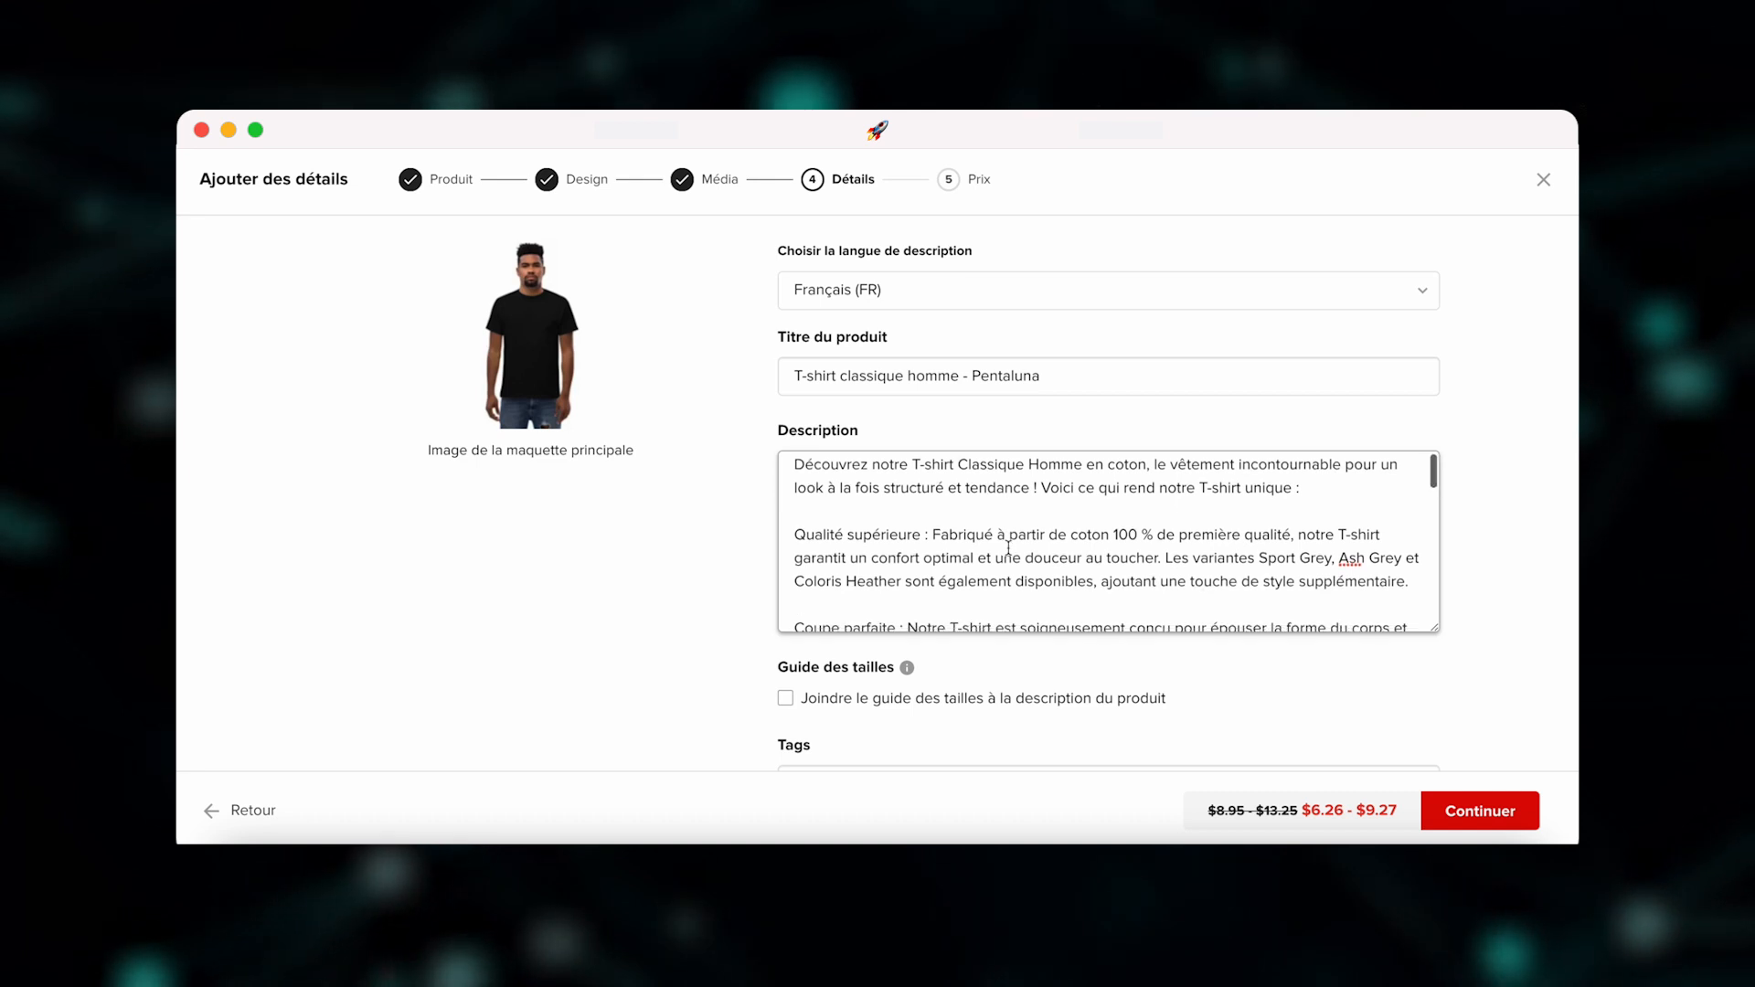
scroll(1008, 548, down, 10)
scroll(1008, 547, up, 5)
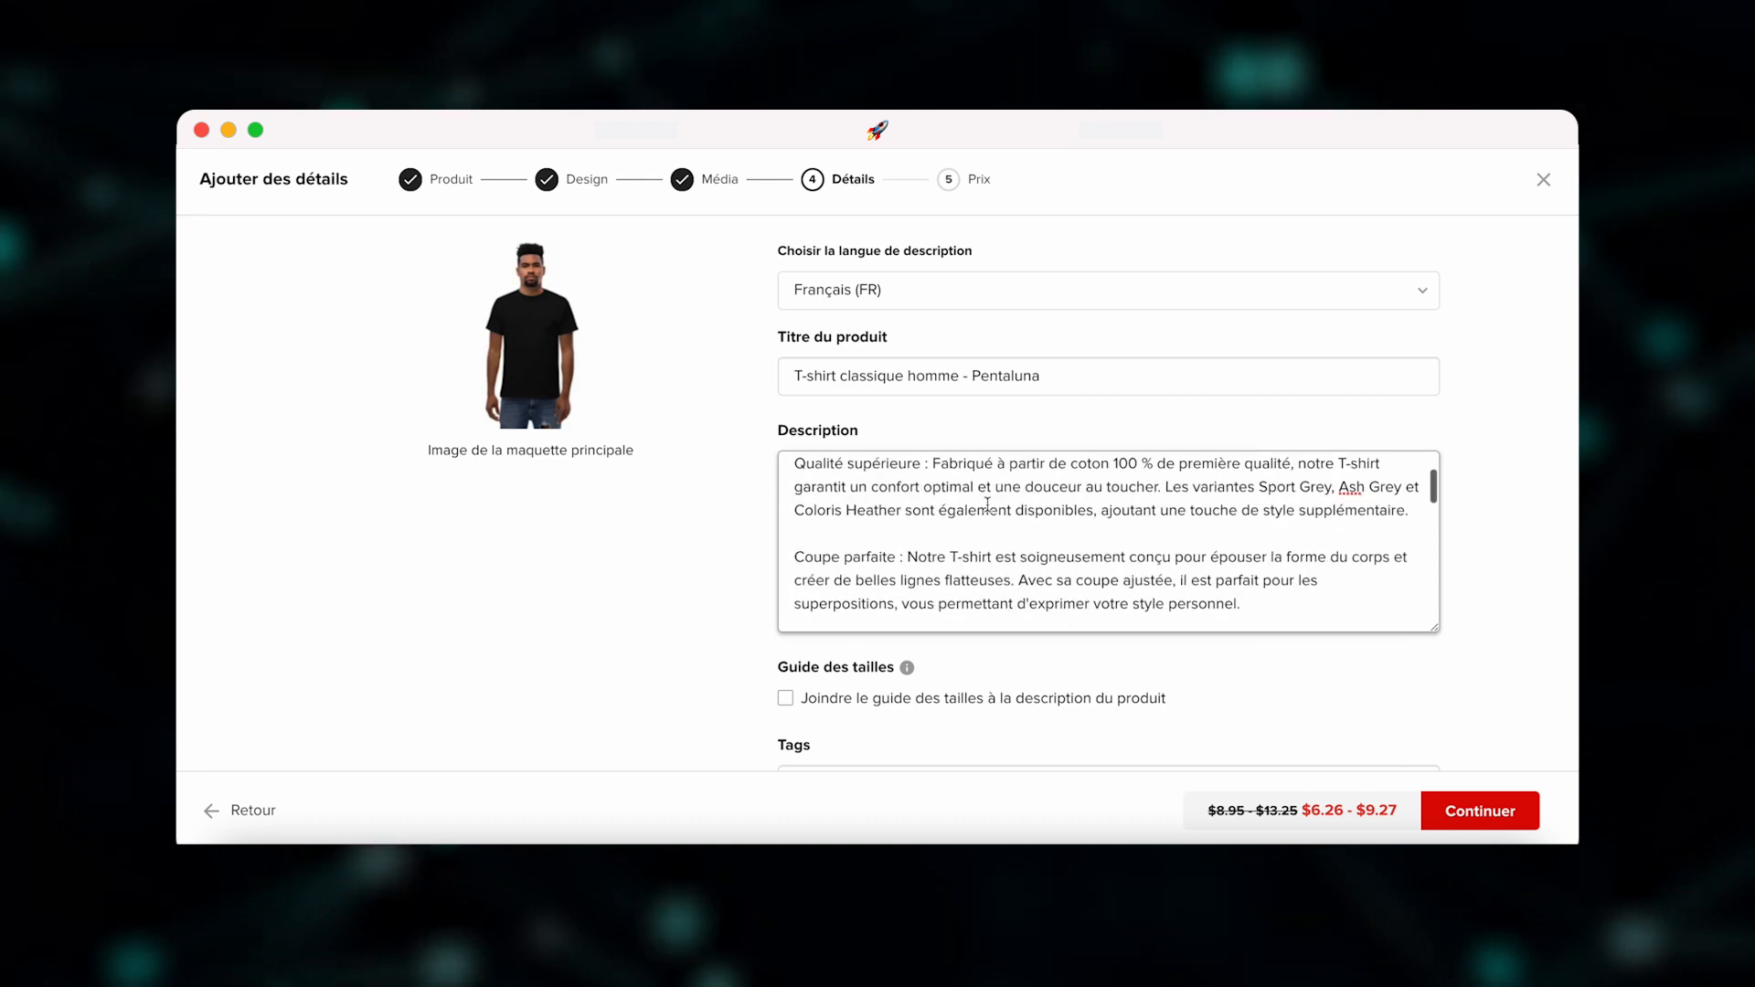
scroll(992, 561, down, 1)
scroll(992, 561, up, 3)
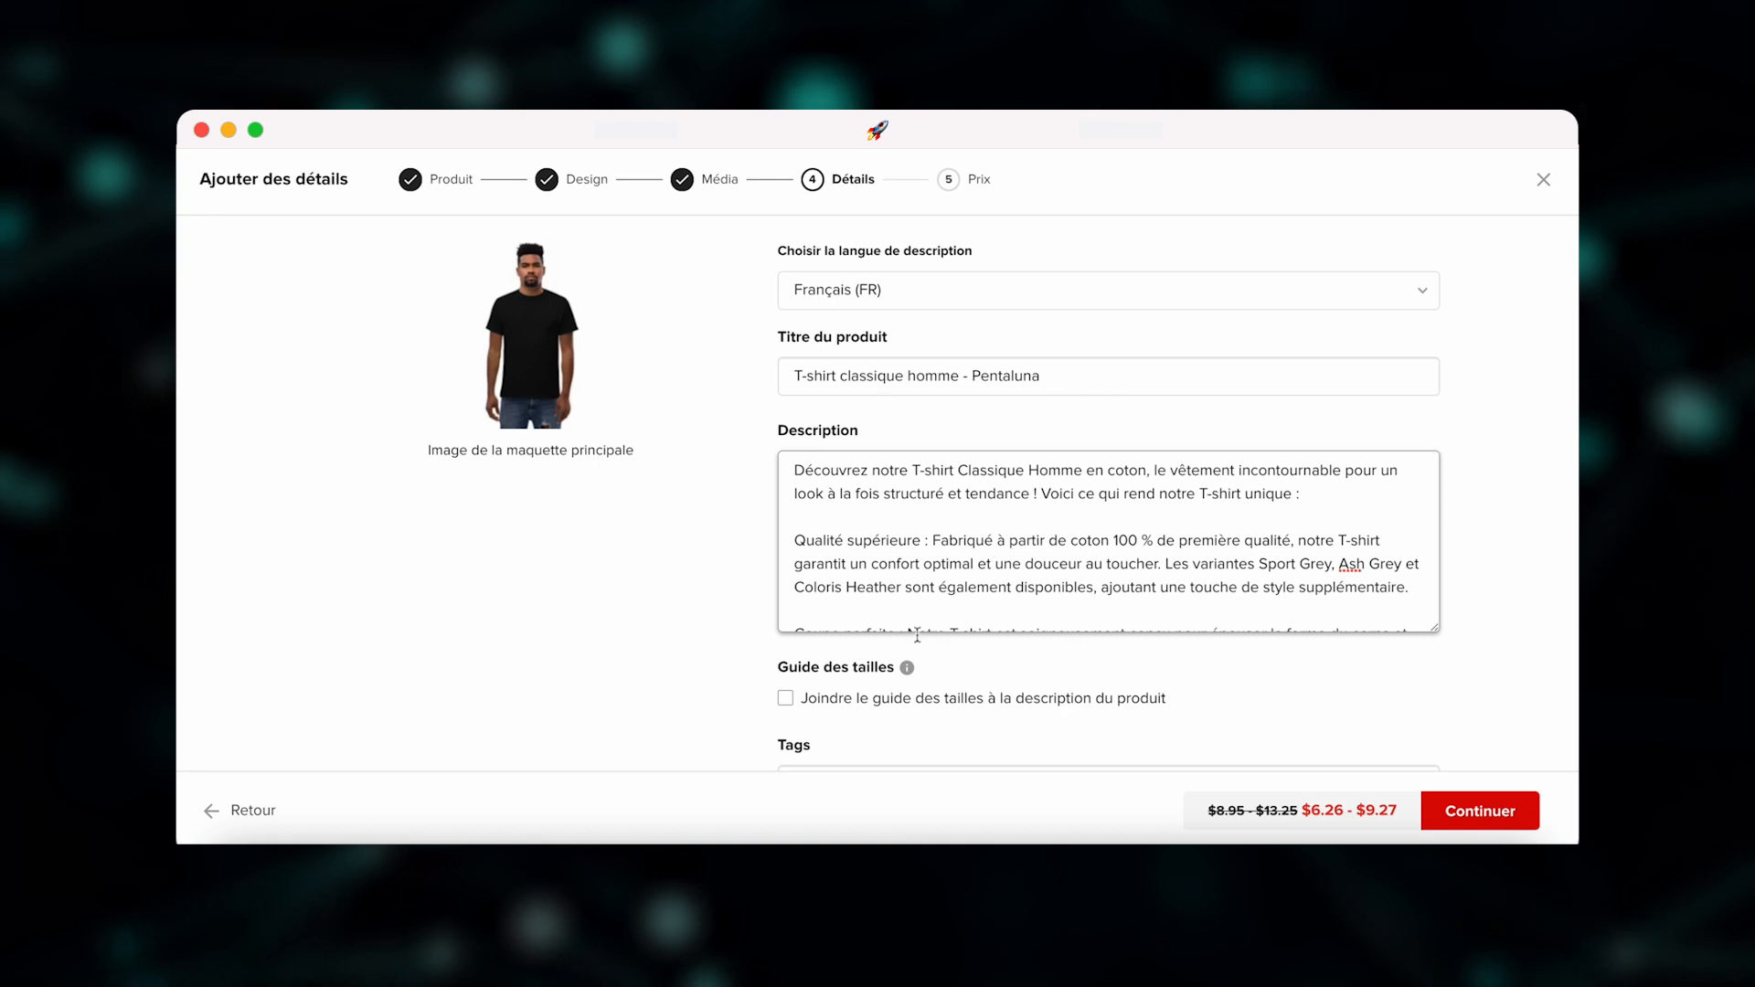
scroll(978, 604, down, 10)
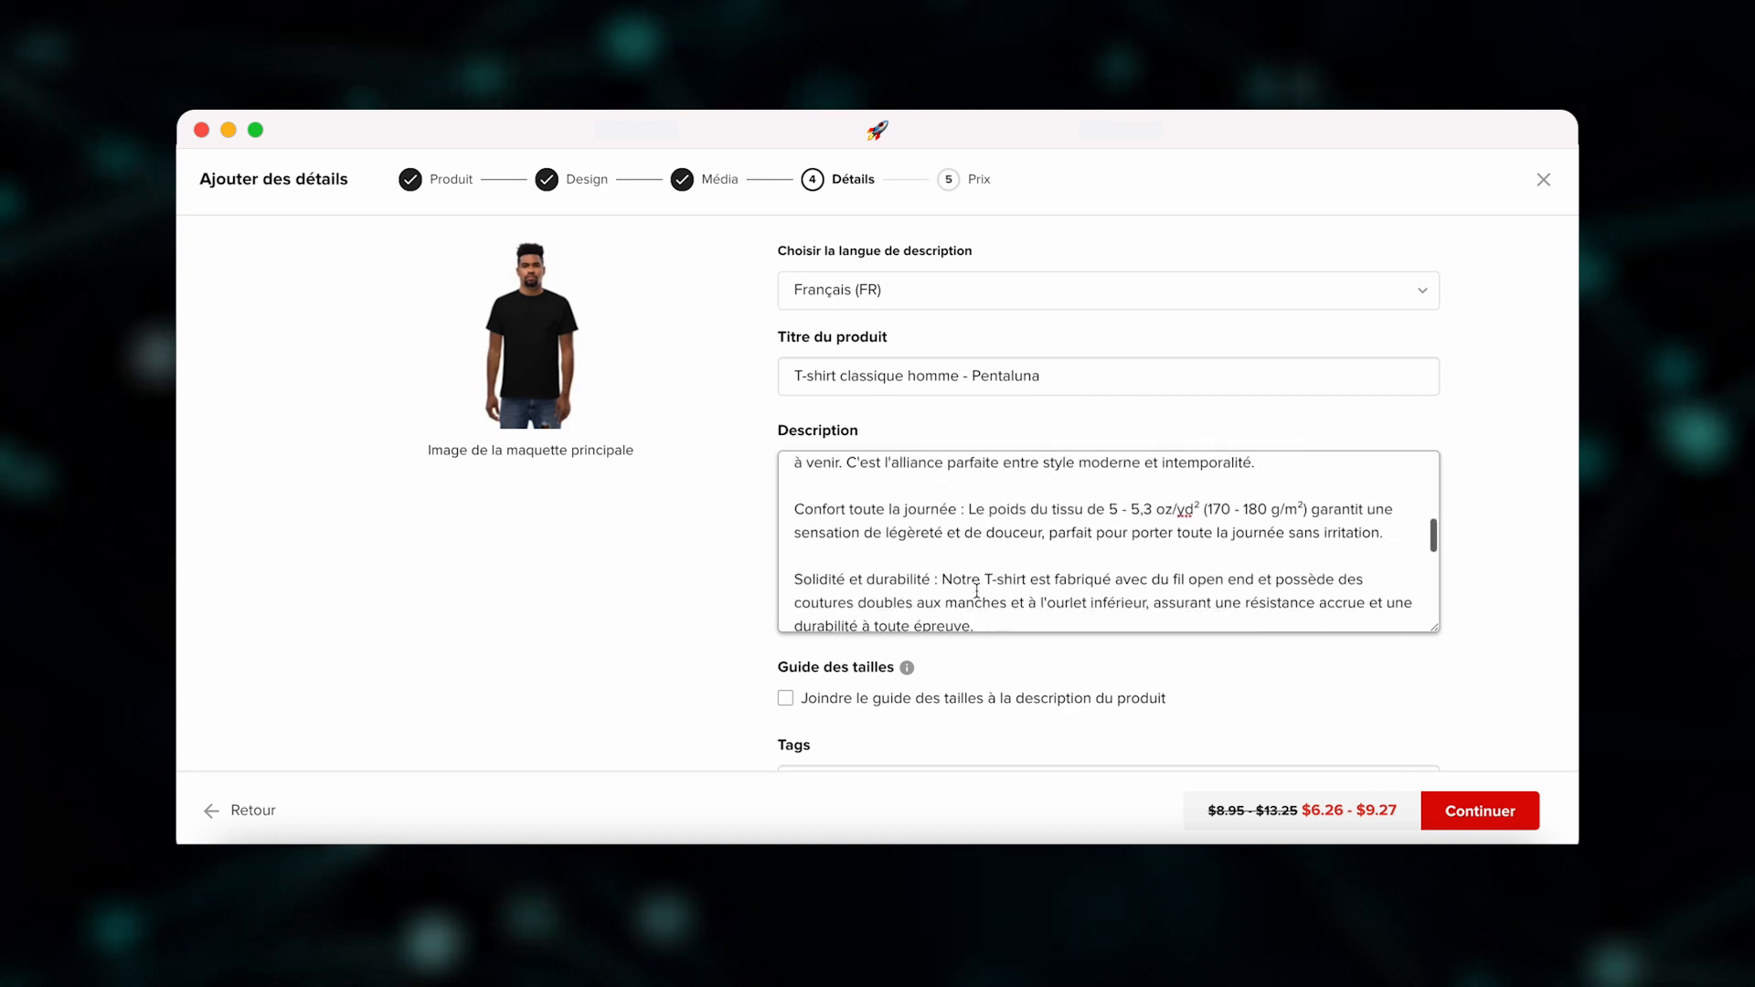
scroll(976, 591, down, 2)
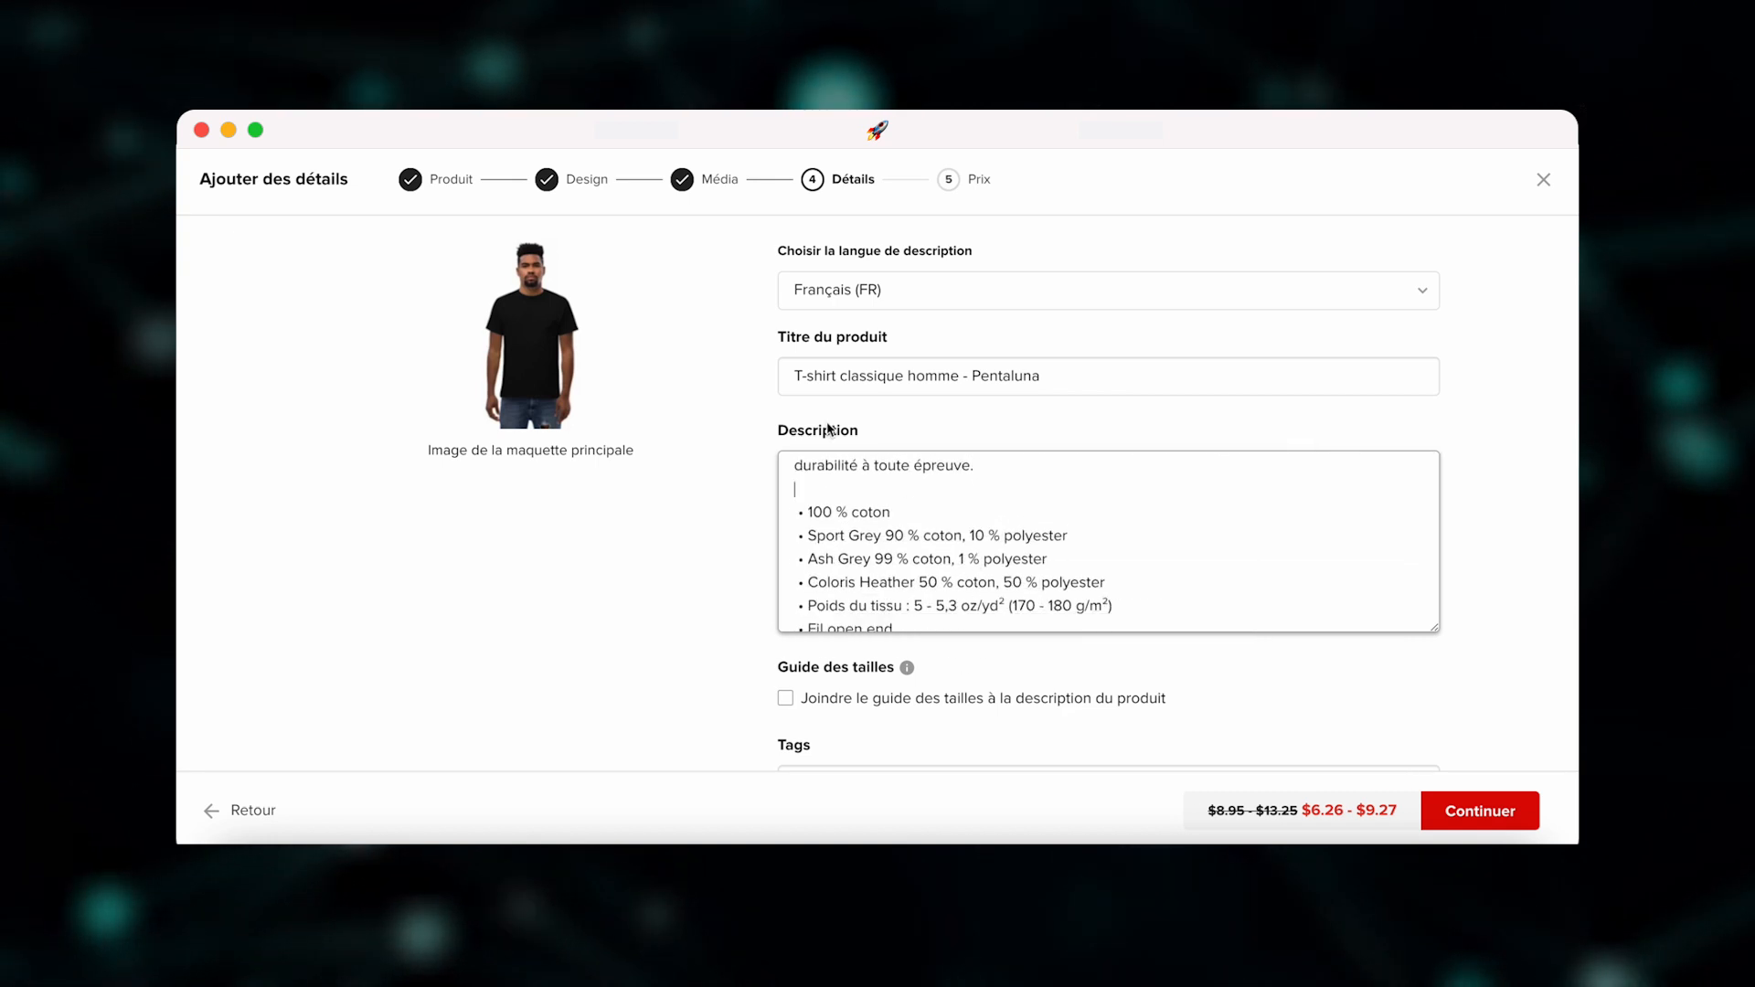
drag(800, 509, 954, 615)
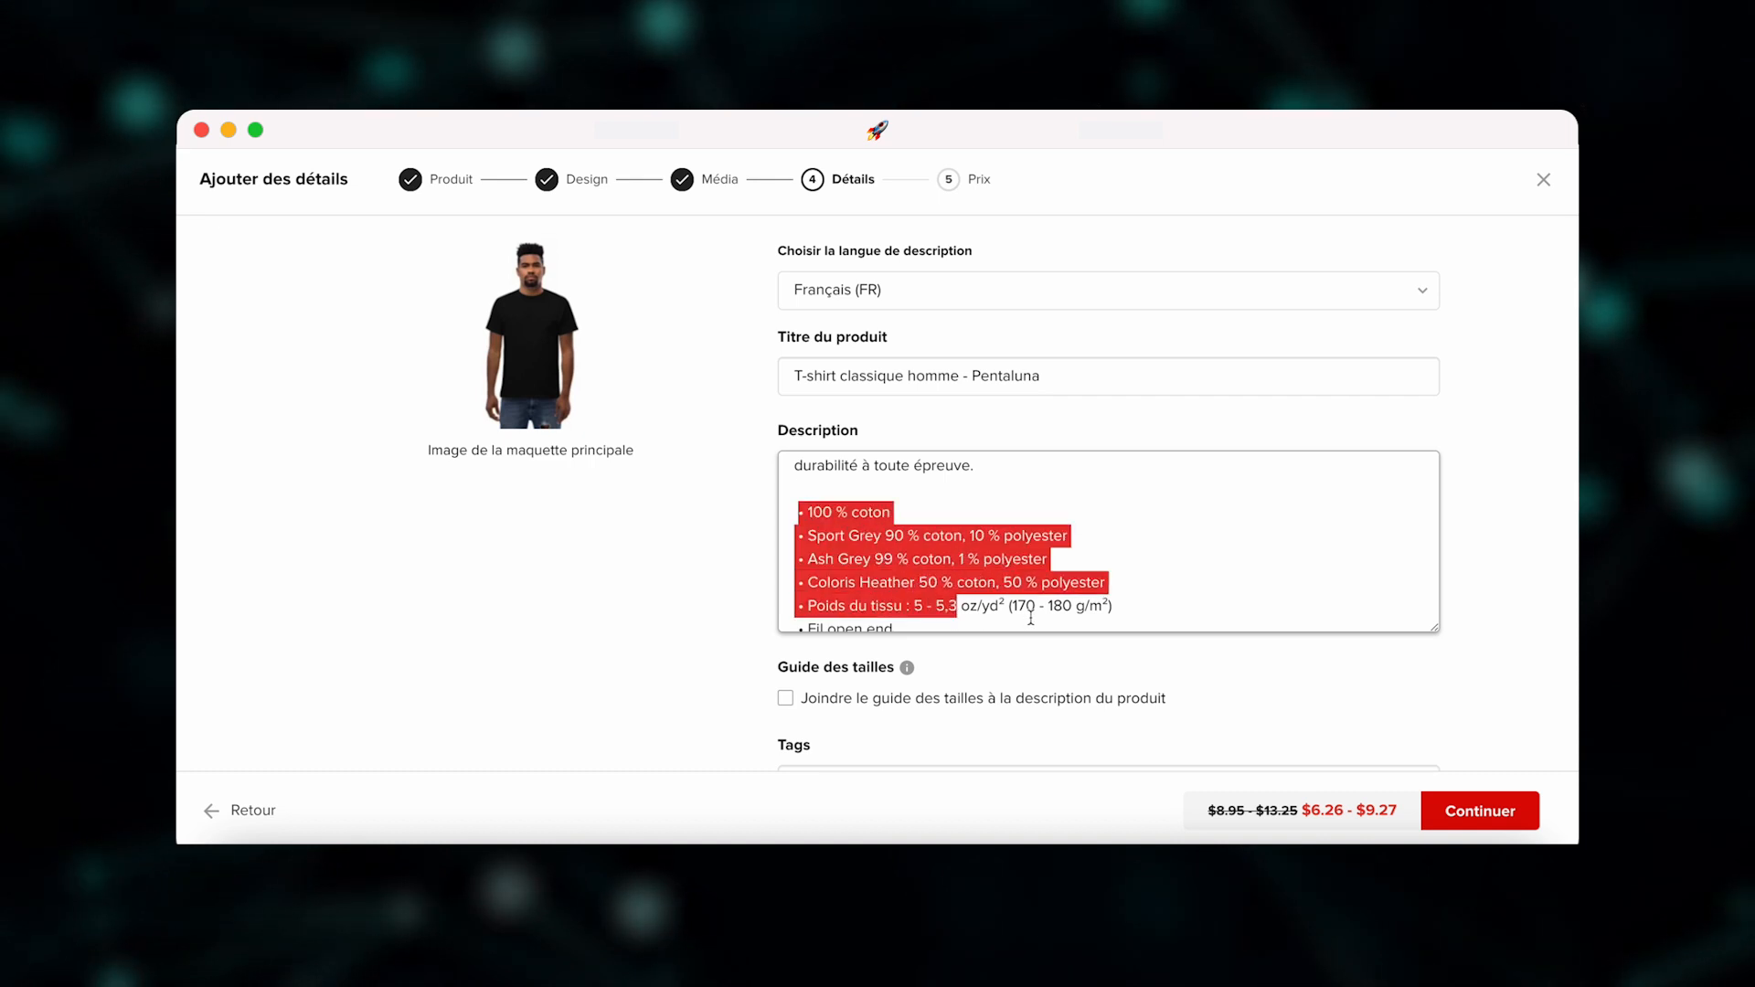
click(1033, 612)
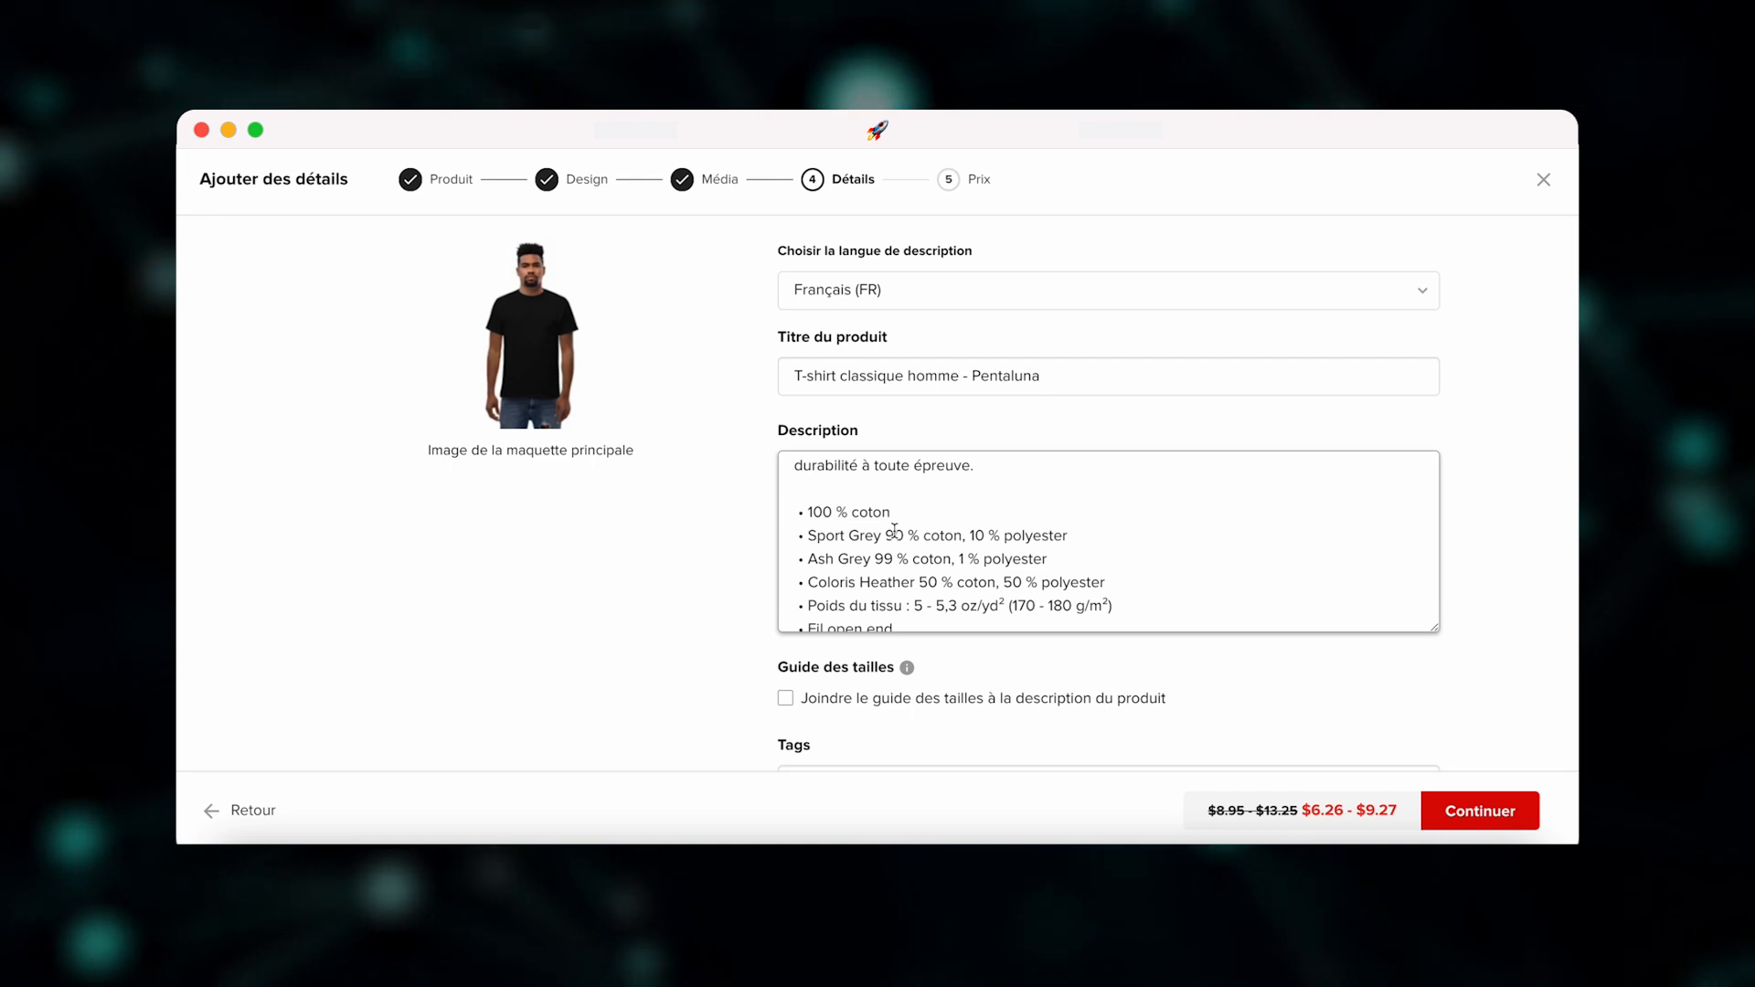
scroll(822, 512, down, 5)
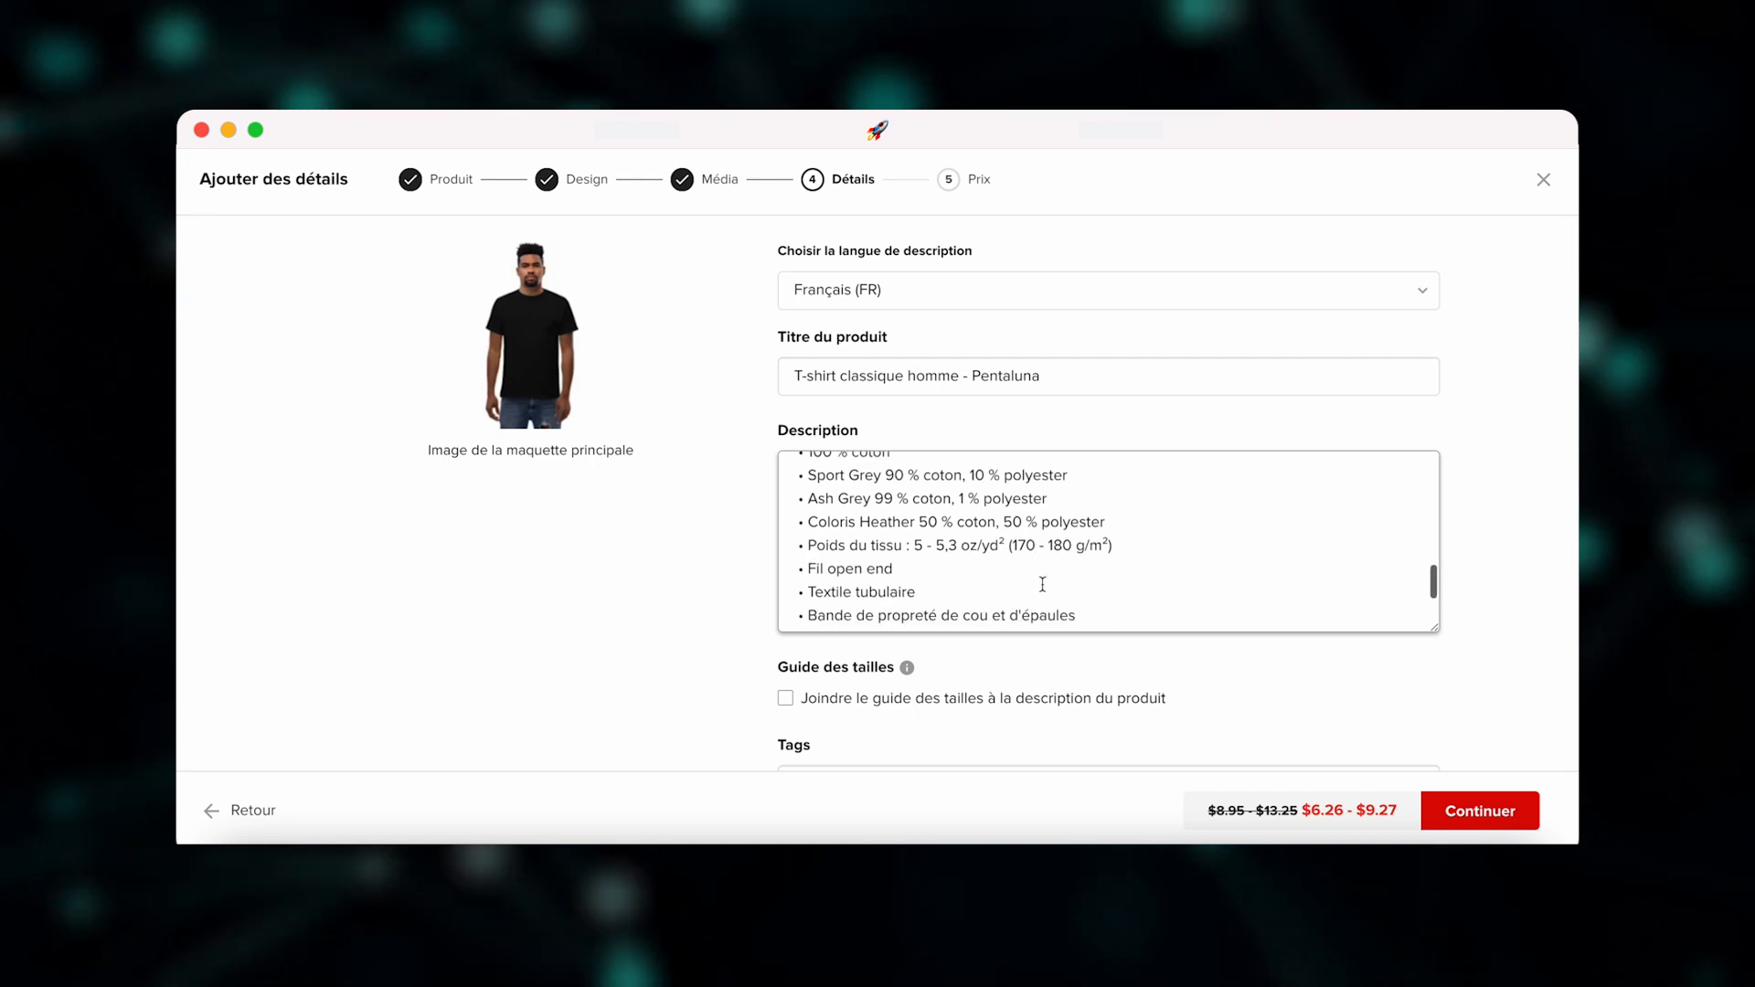
scroll(1042, 584, up, 10)
scroll(1042, 583, up, 3)
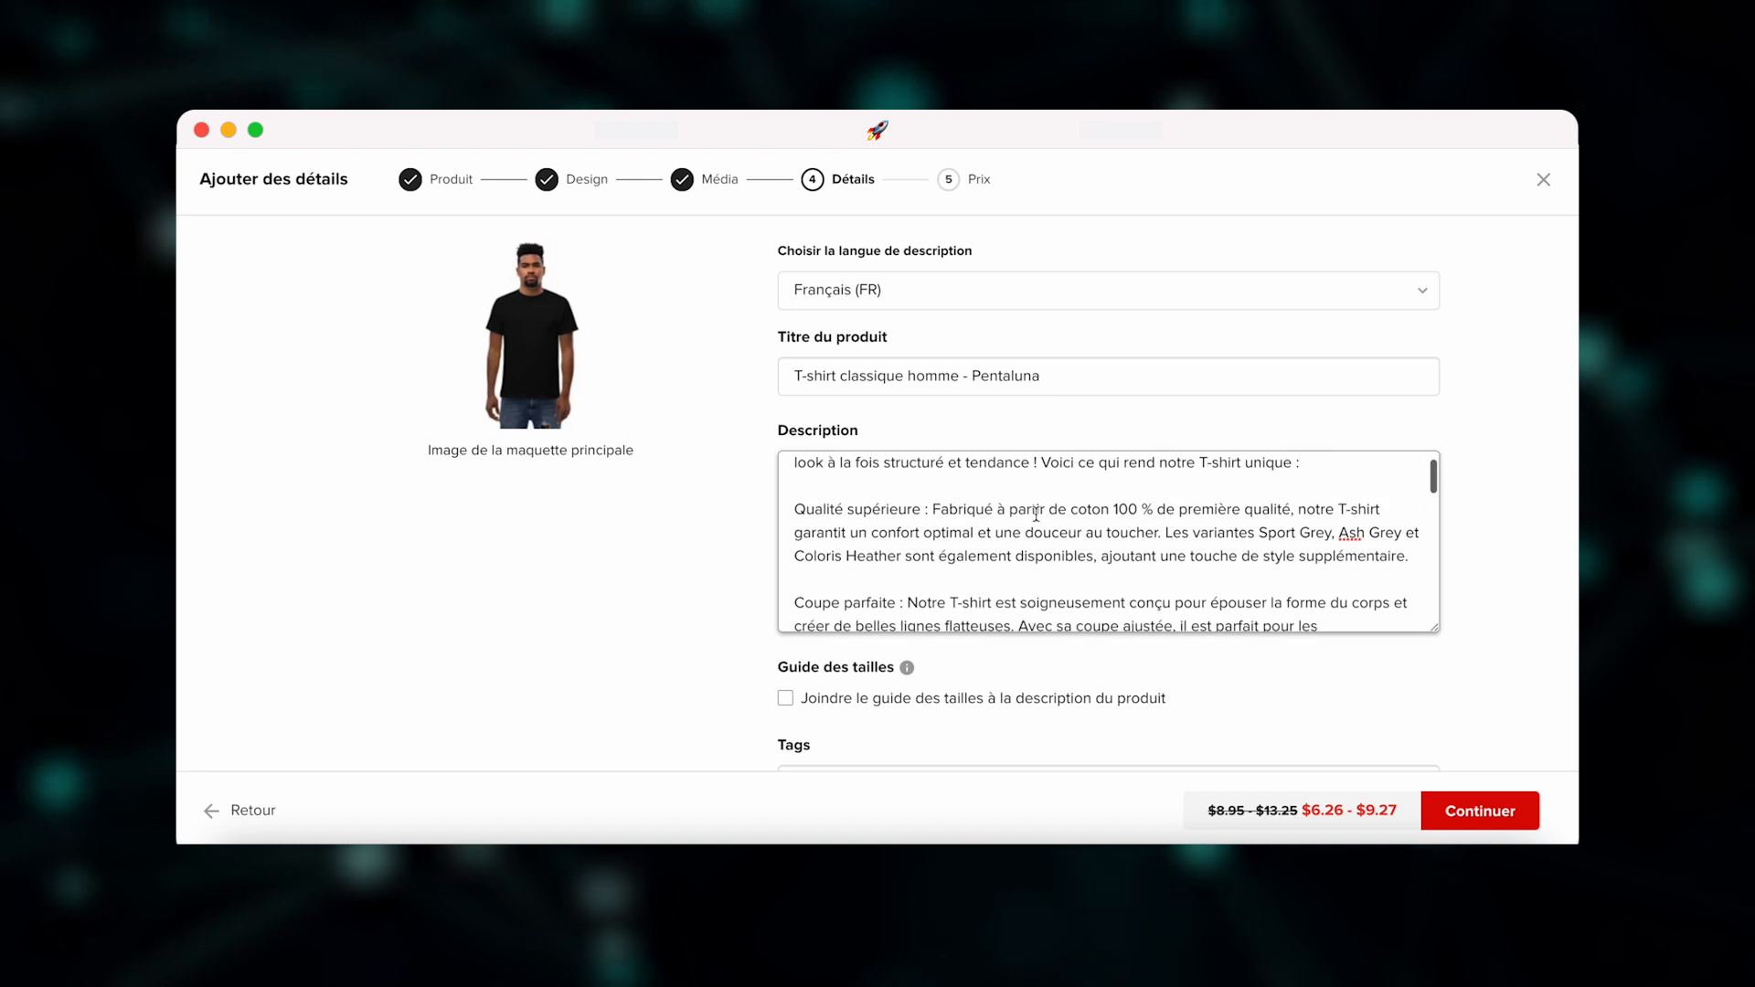
scroll(960, 452, up, 1)
scroll(953, 506, down, 10)
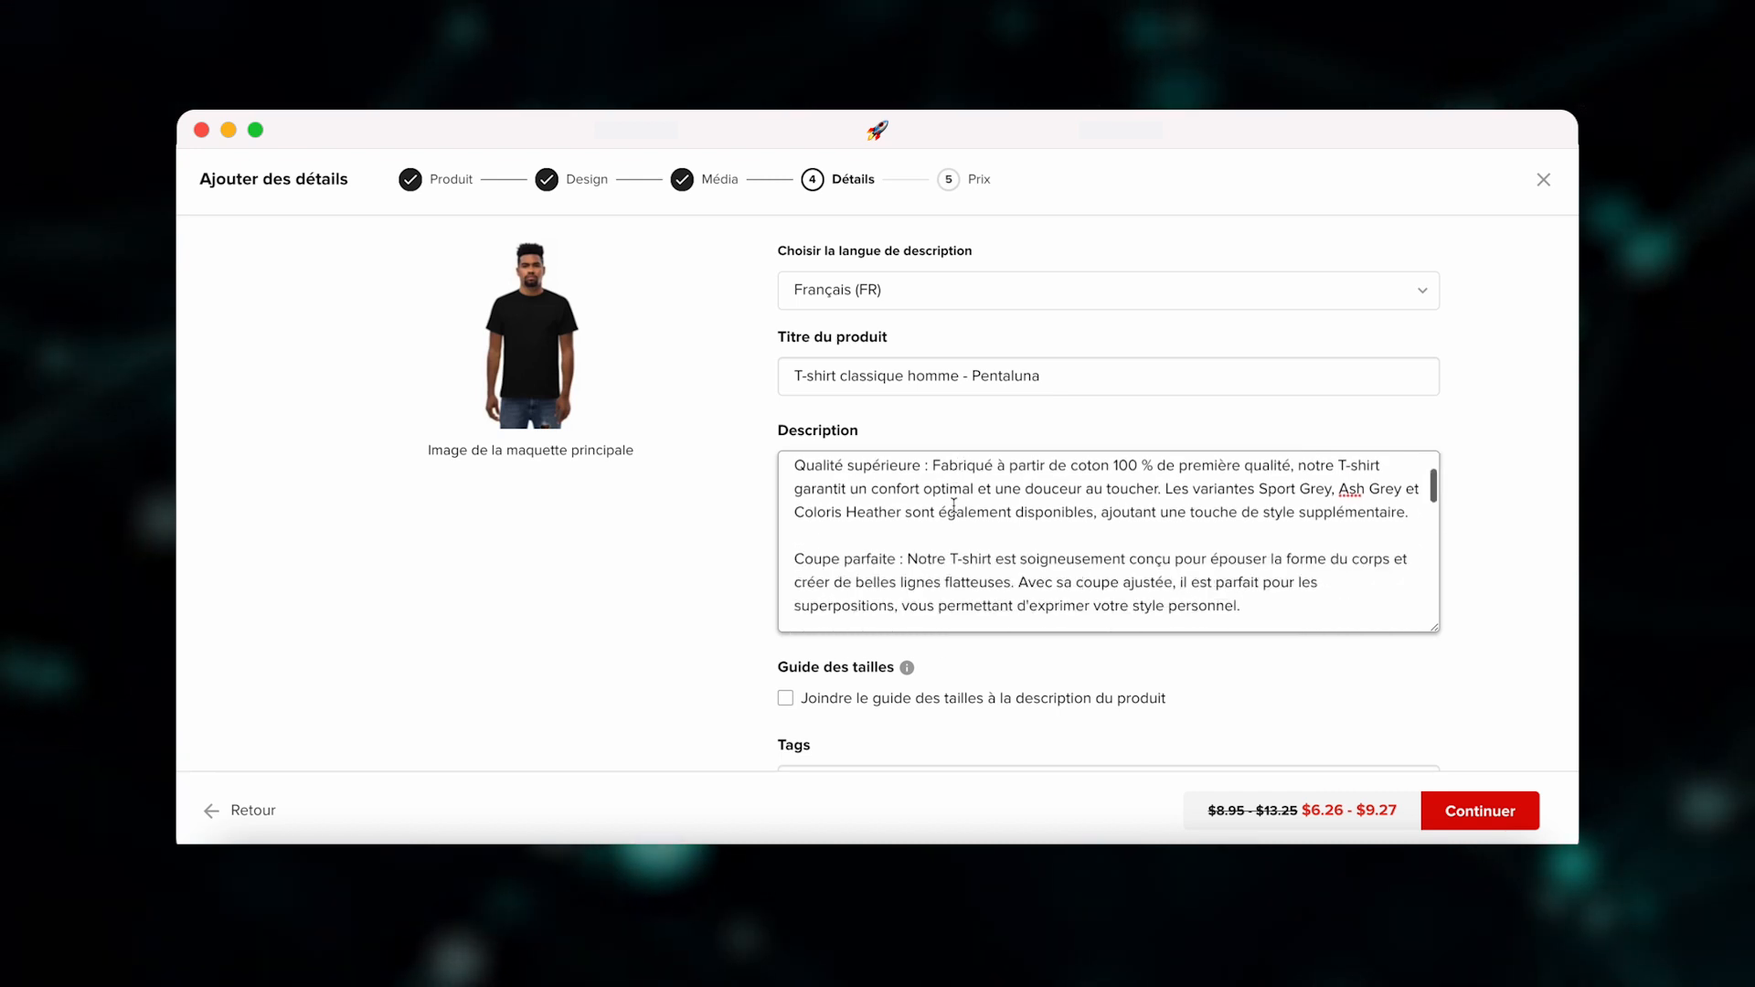
scroll(933, 560, down, 5)
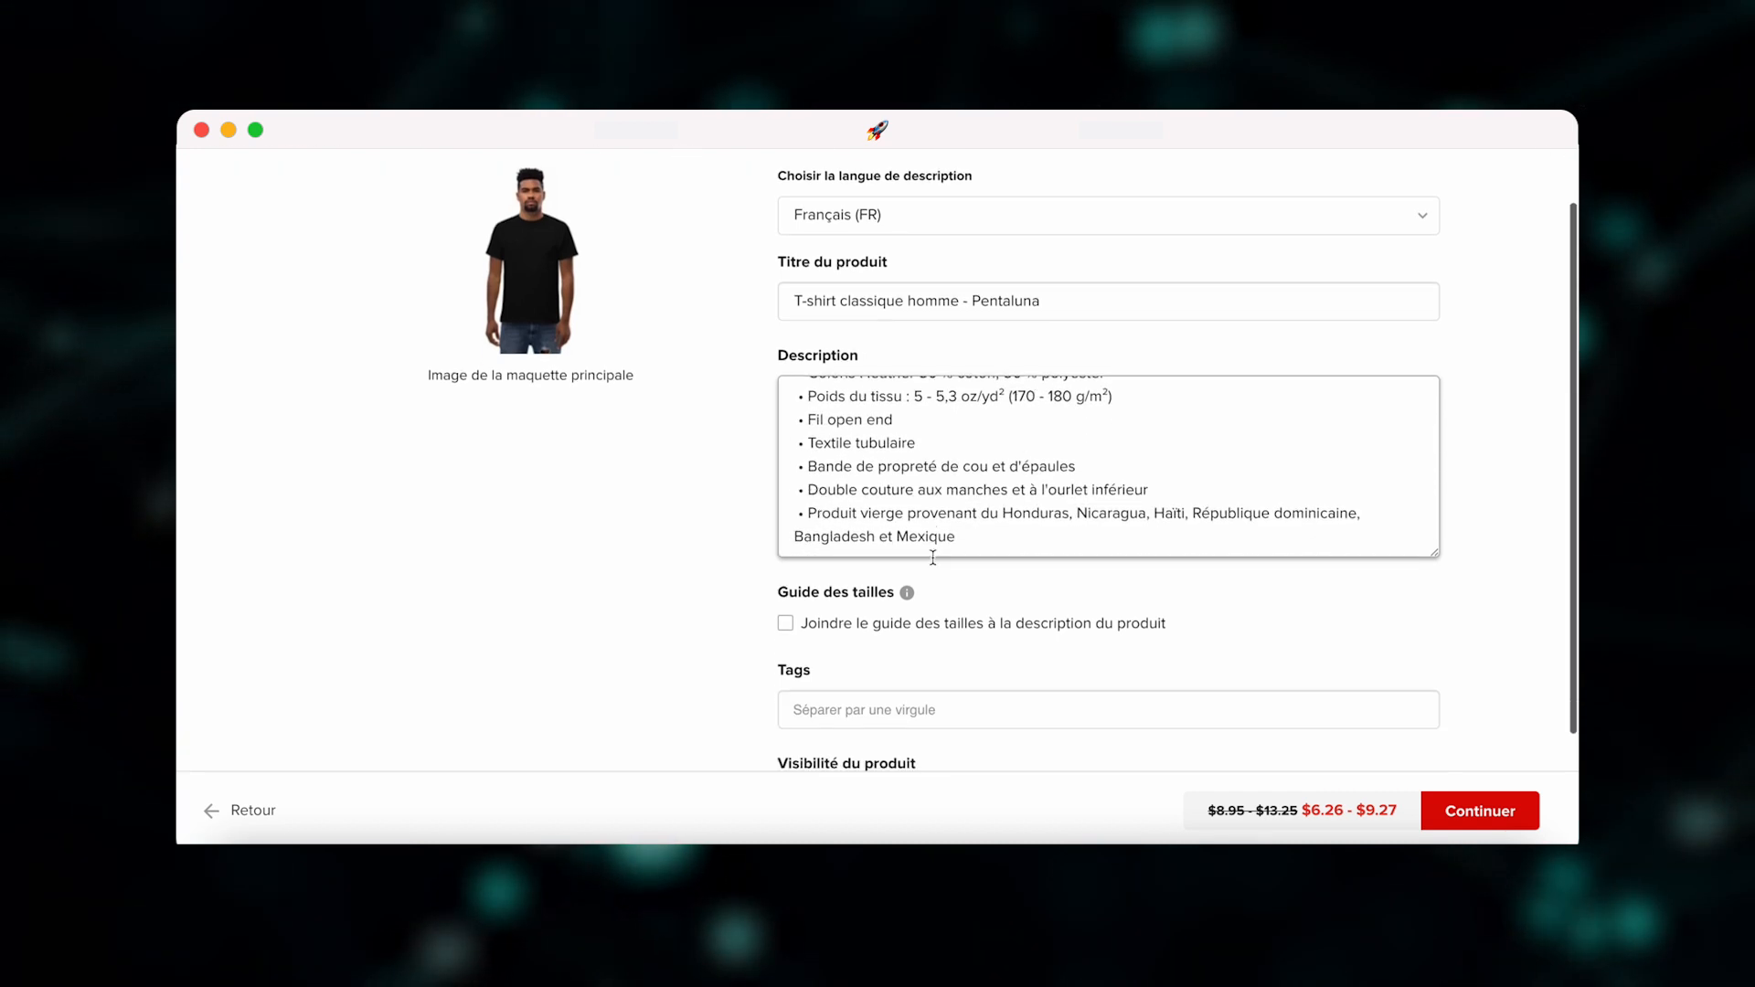
mouse_move(908, 456)
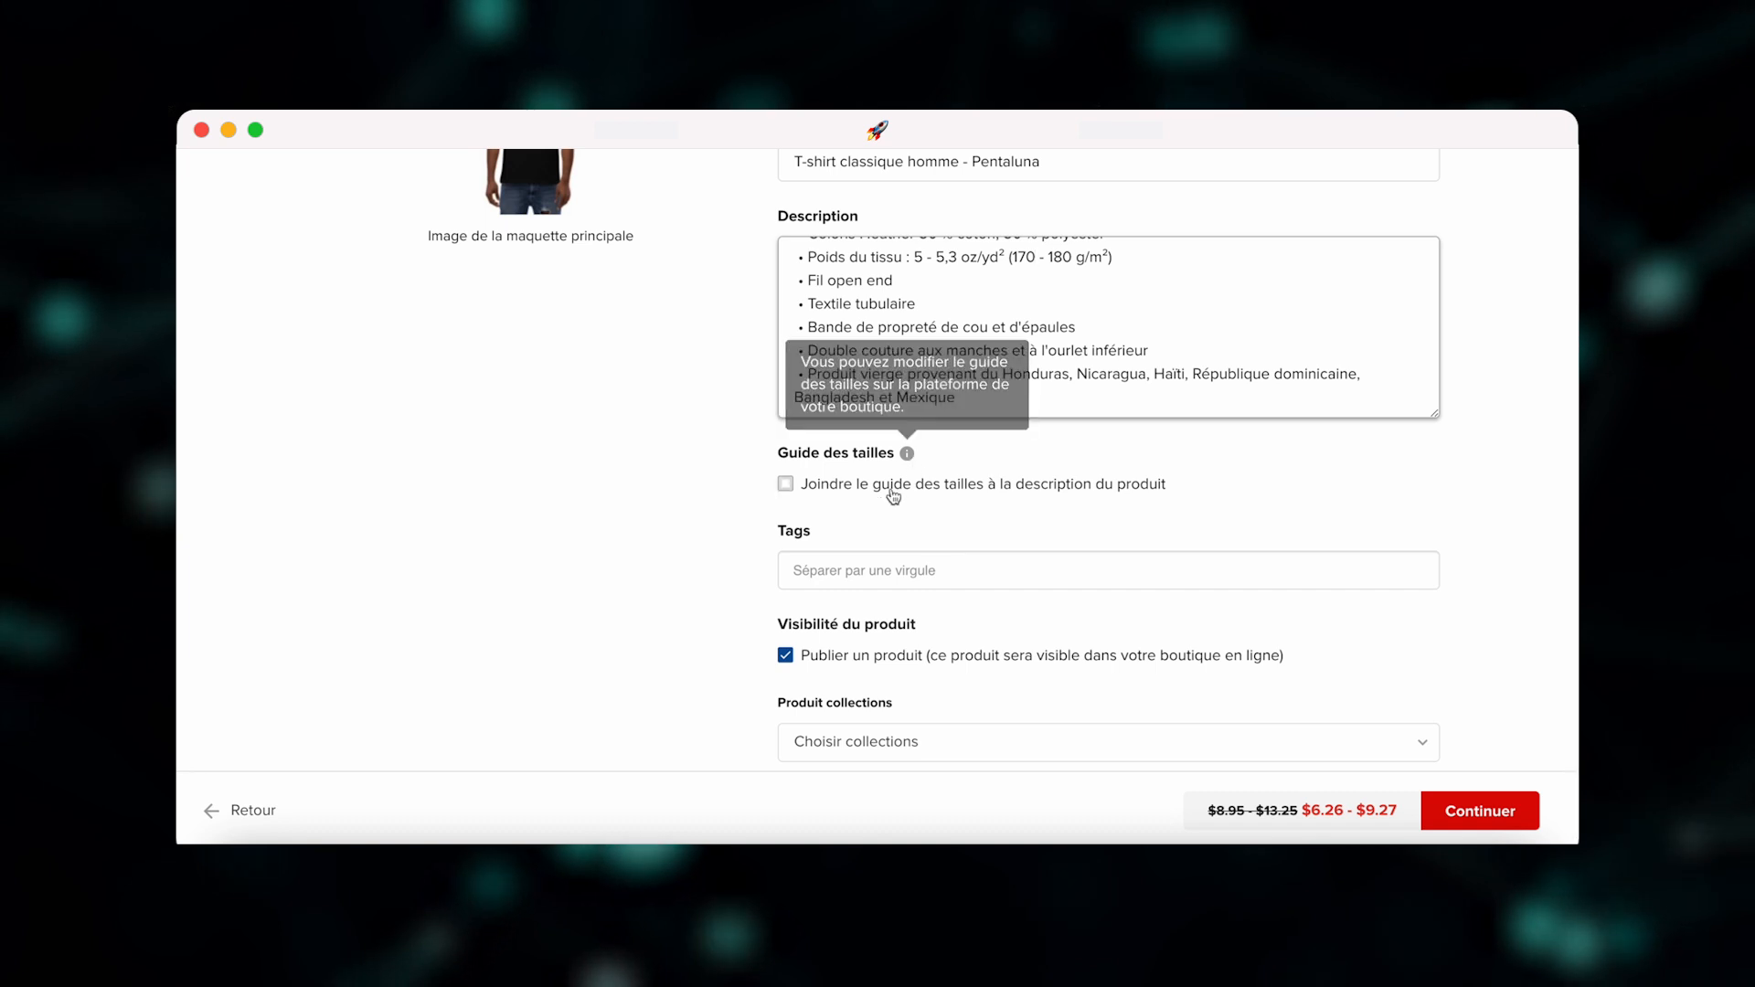
click(786, 485)
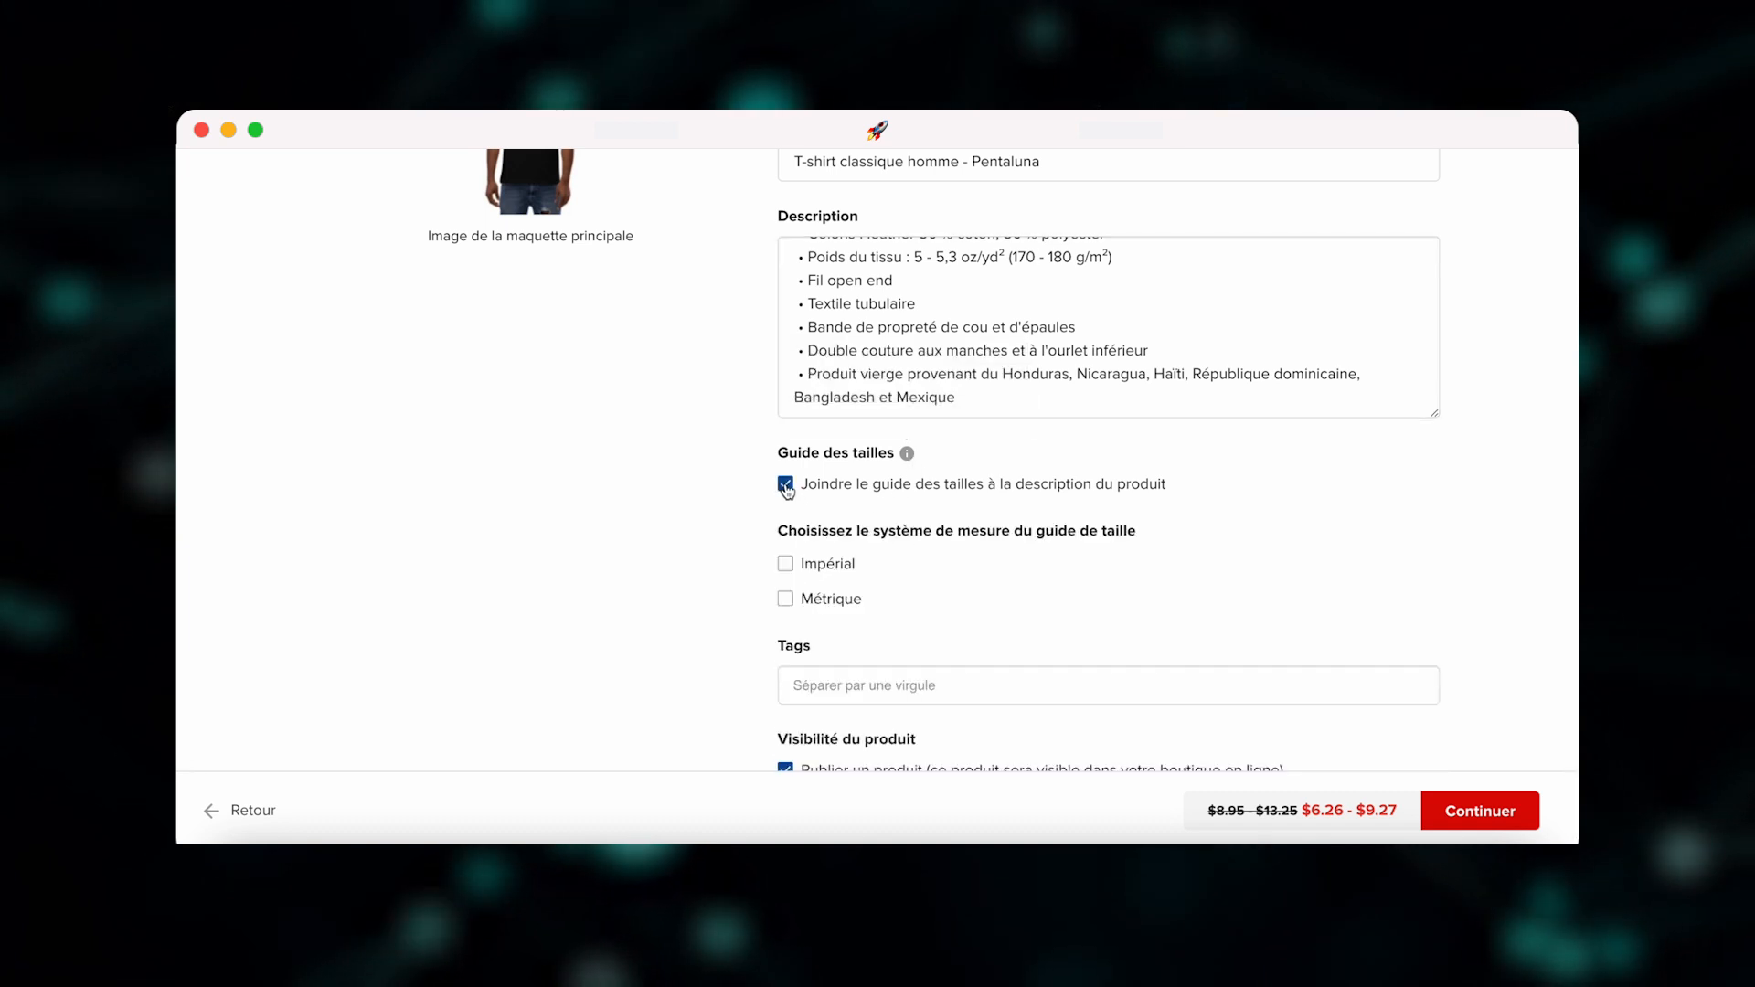
click(785, 485)
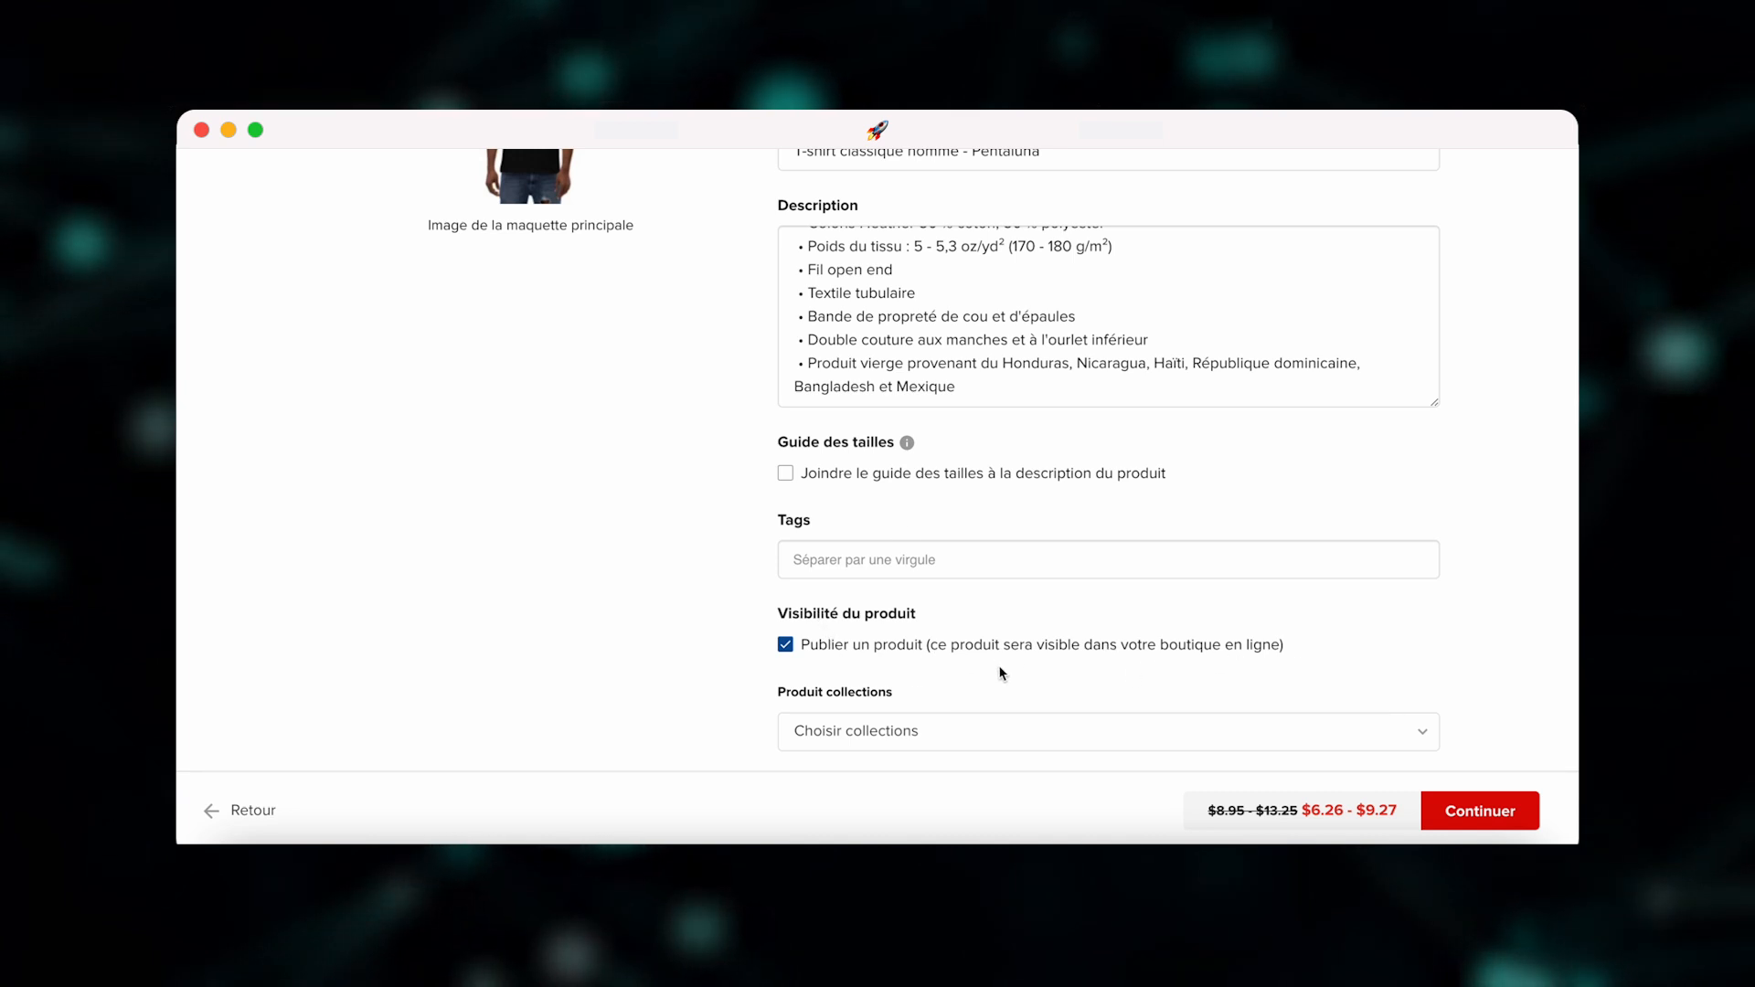
- Continue to the pricing stage and enable saving of the size guide, free shipping and revenue settings for T-shirts
click(1469, 821)
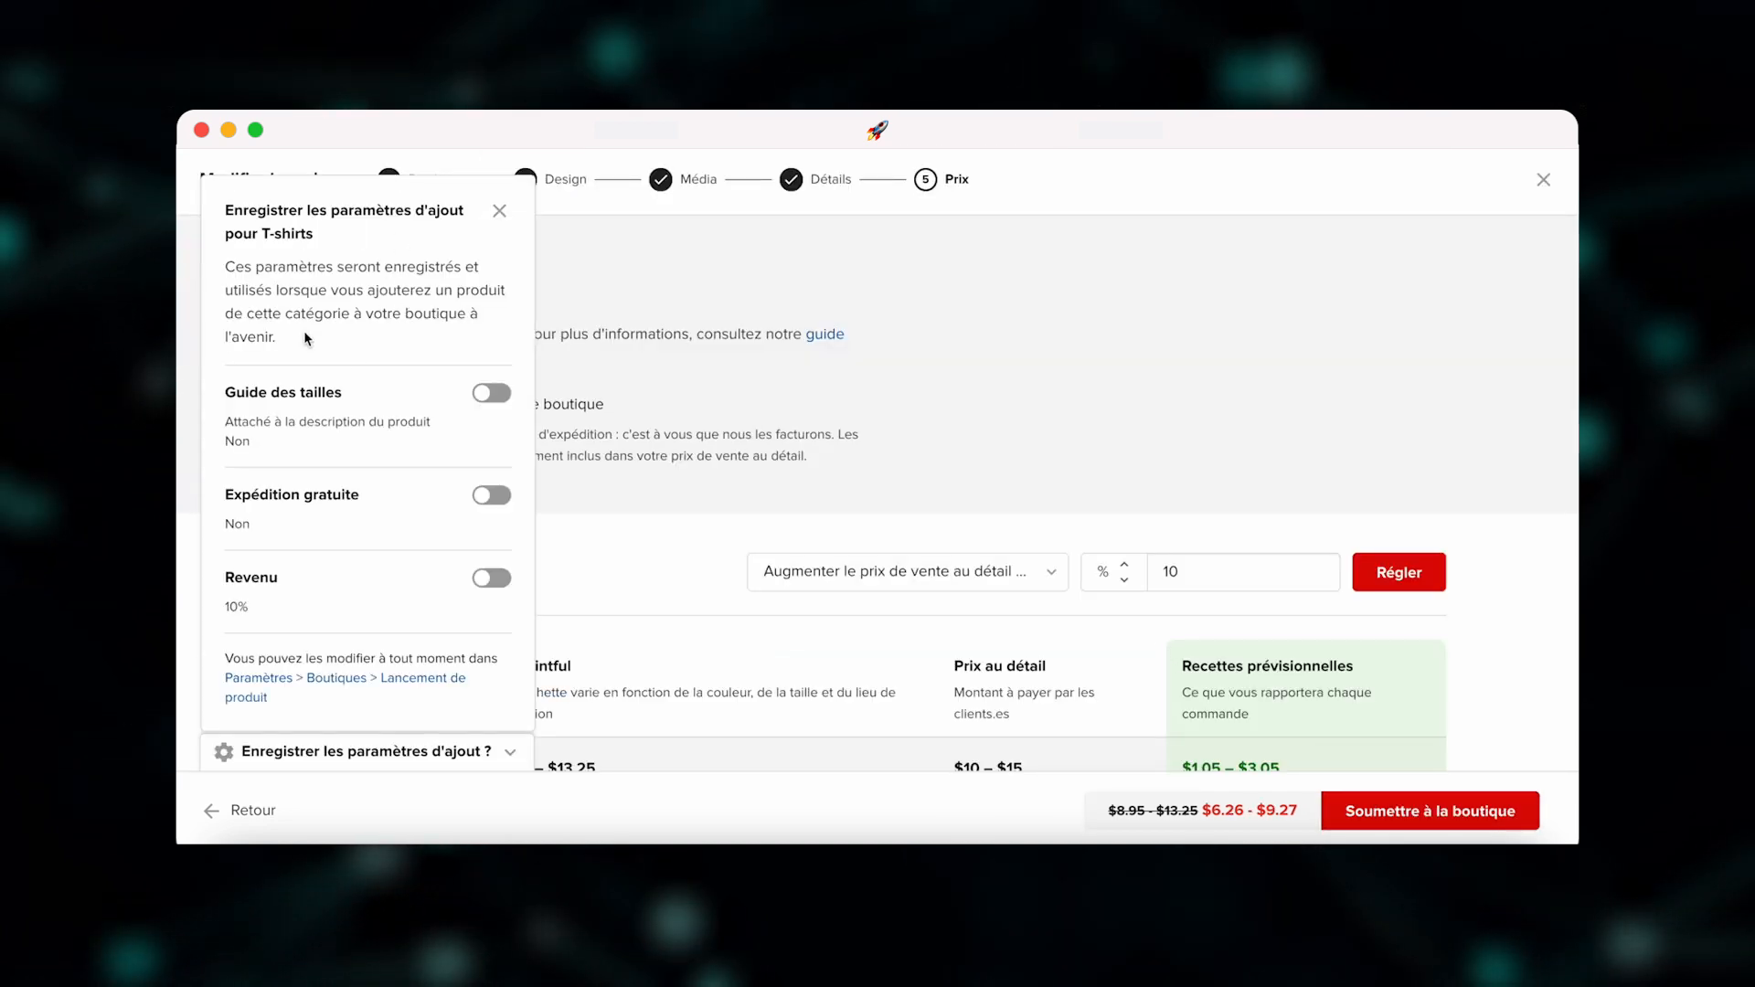
click(493, 395)
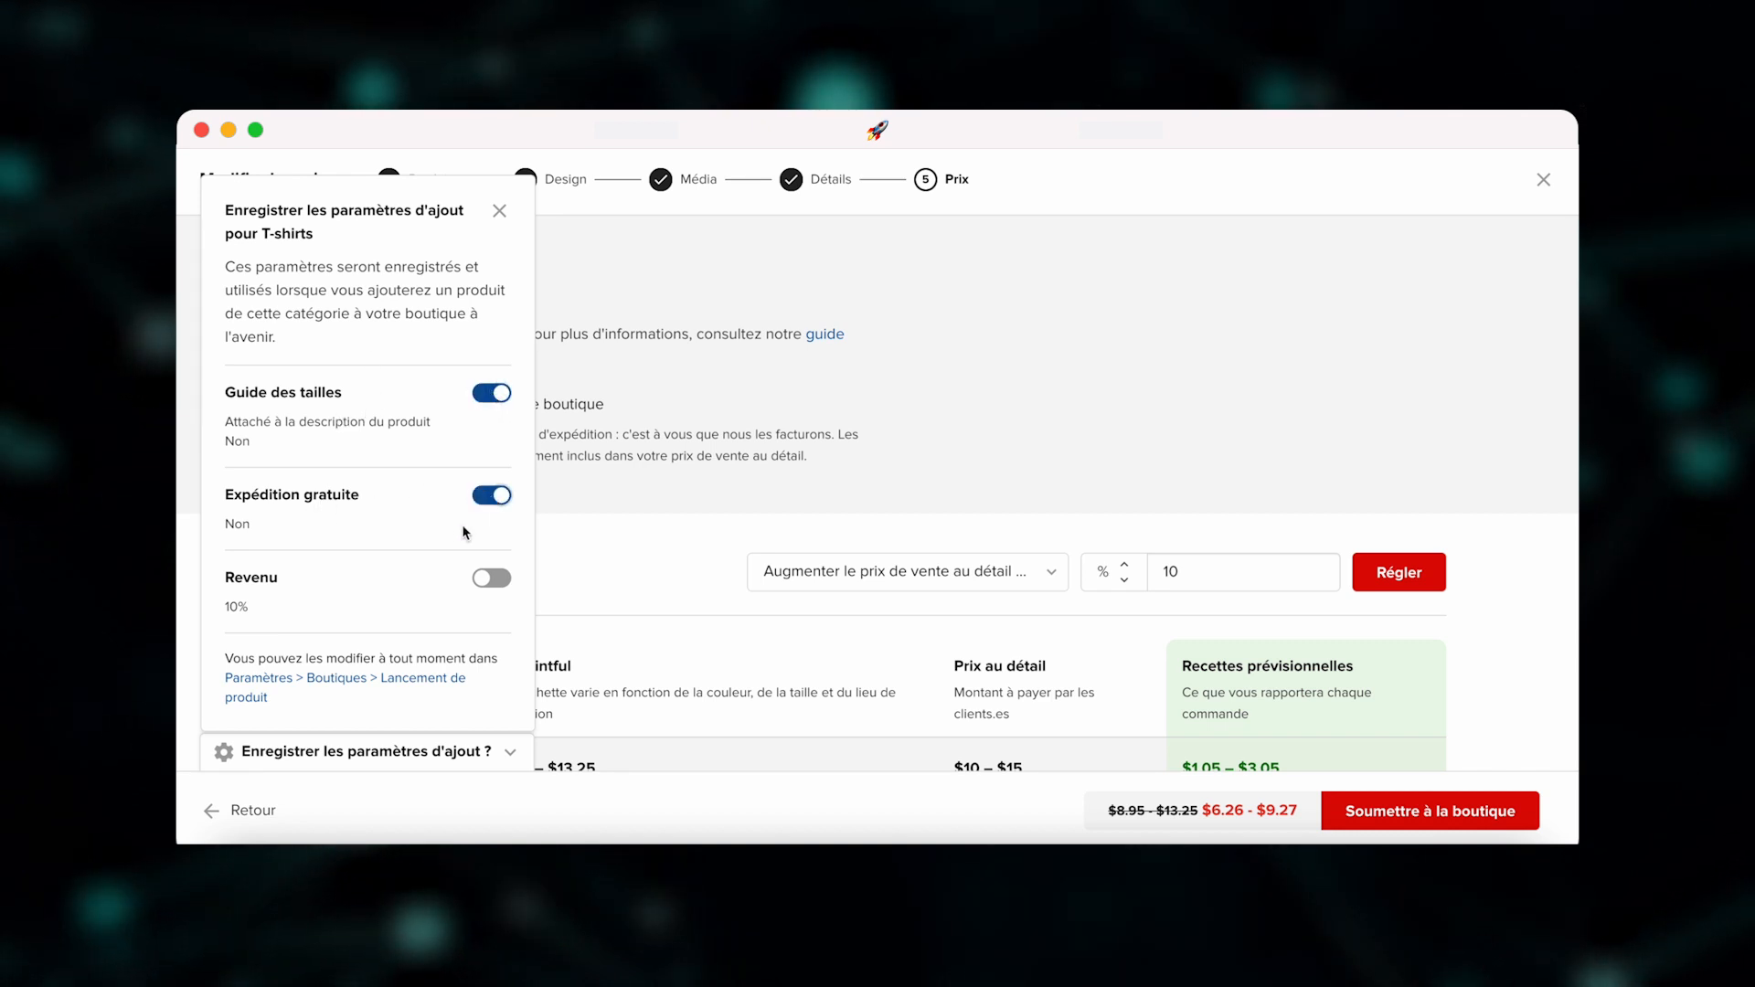
click(483, 585)
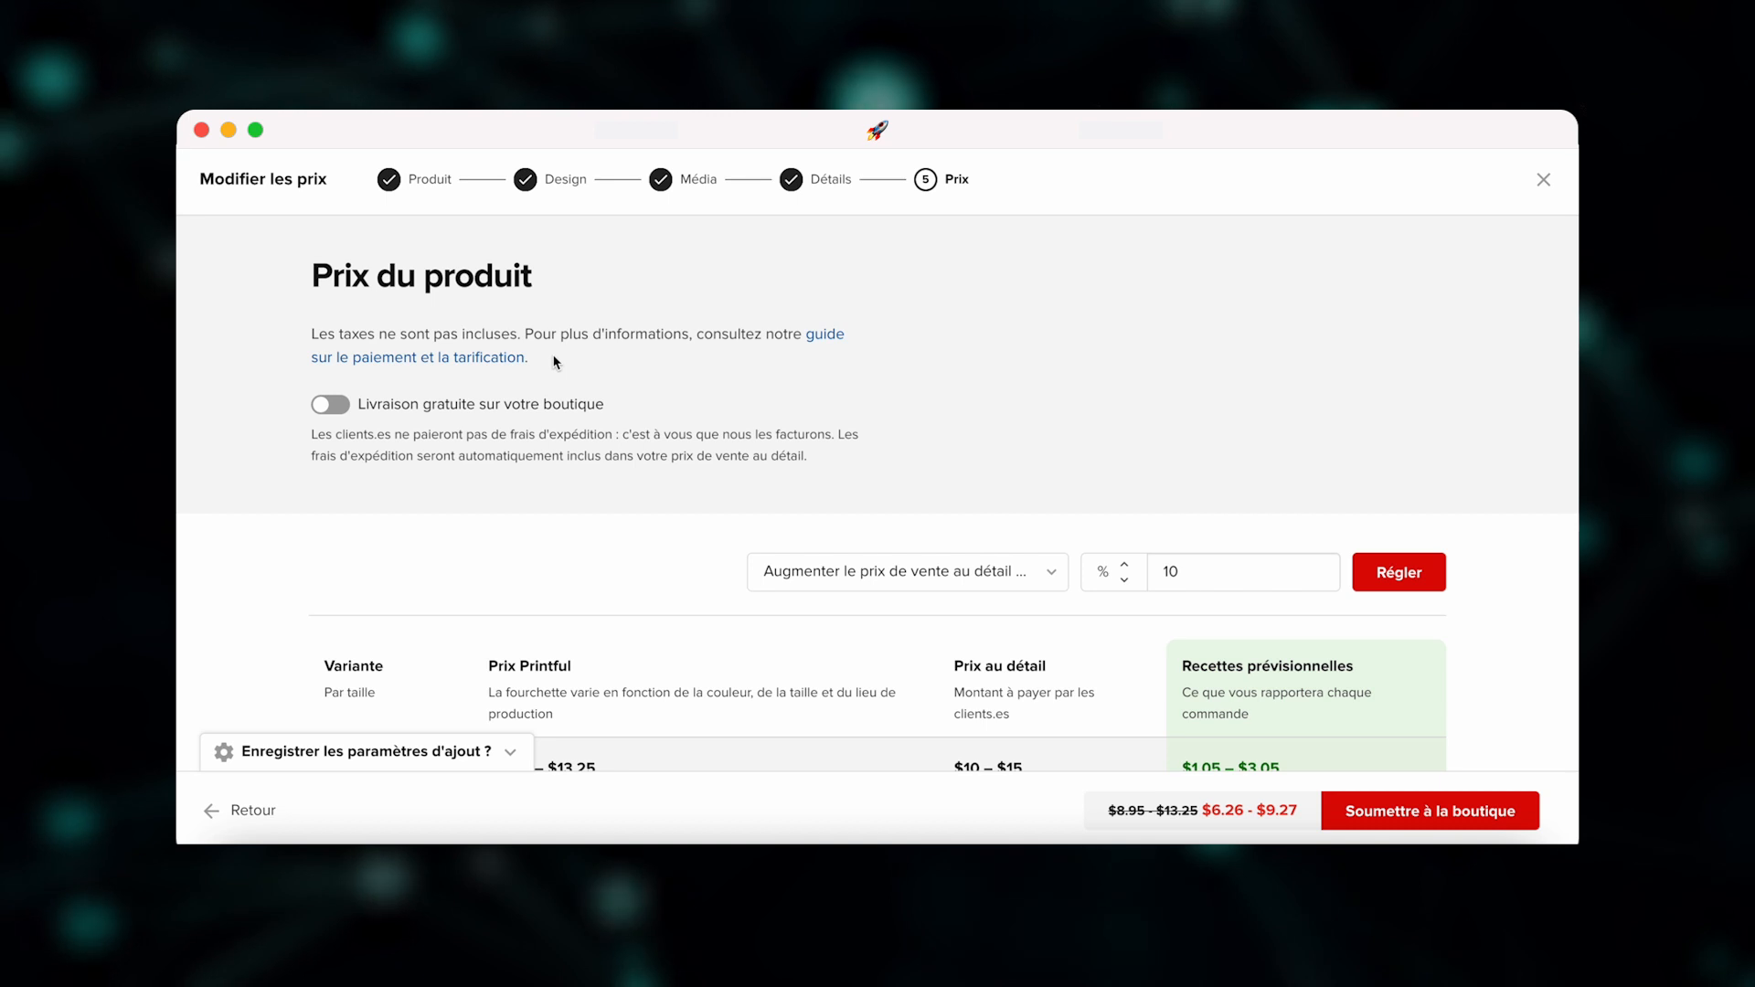
- Enable free shipping on the store and set the shipping destination to Europe
click(331, 405)
scroll(538, 553, down, 1)
scroll(537, 553, down, 3)
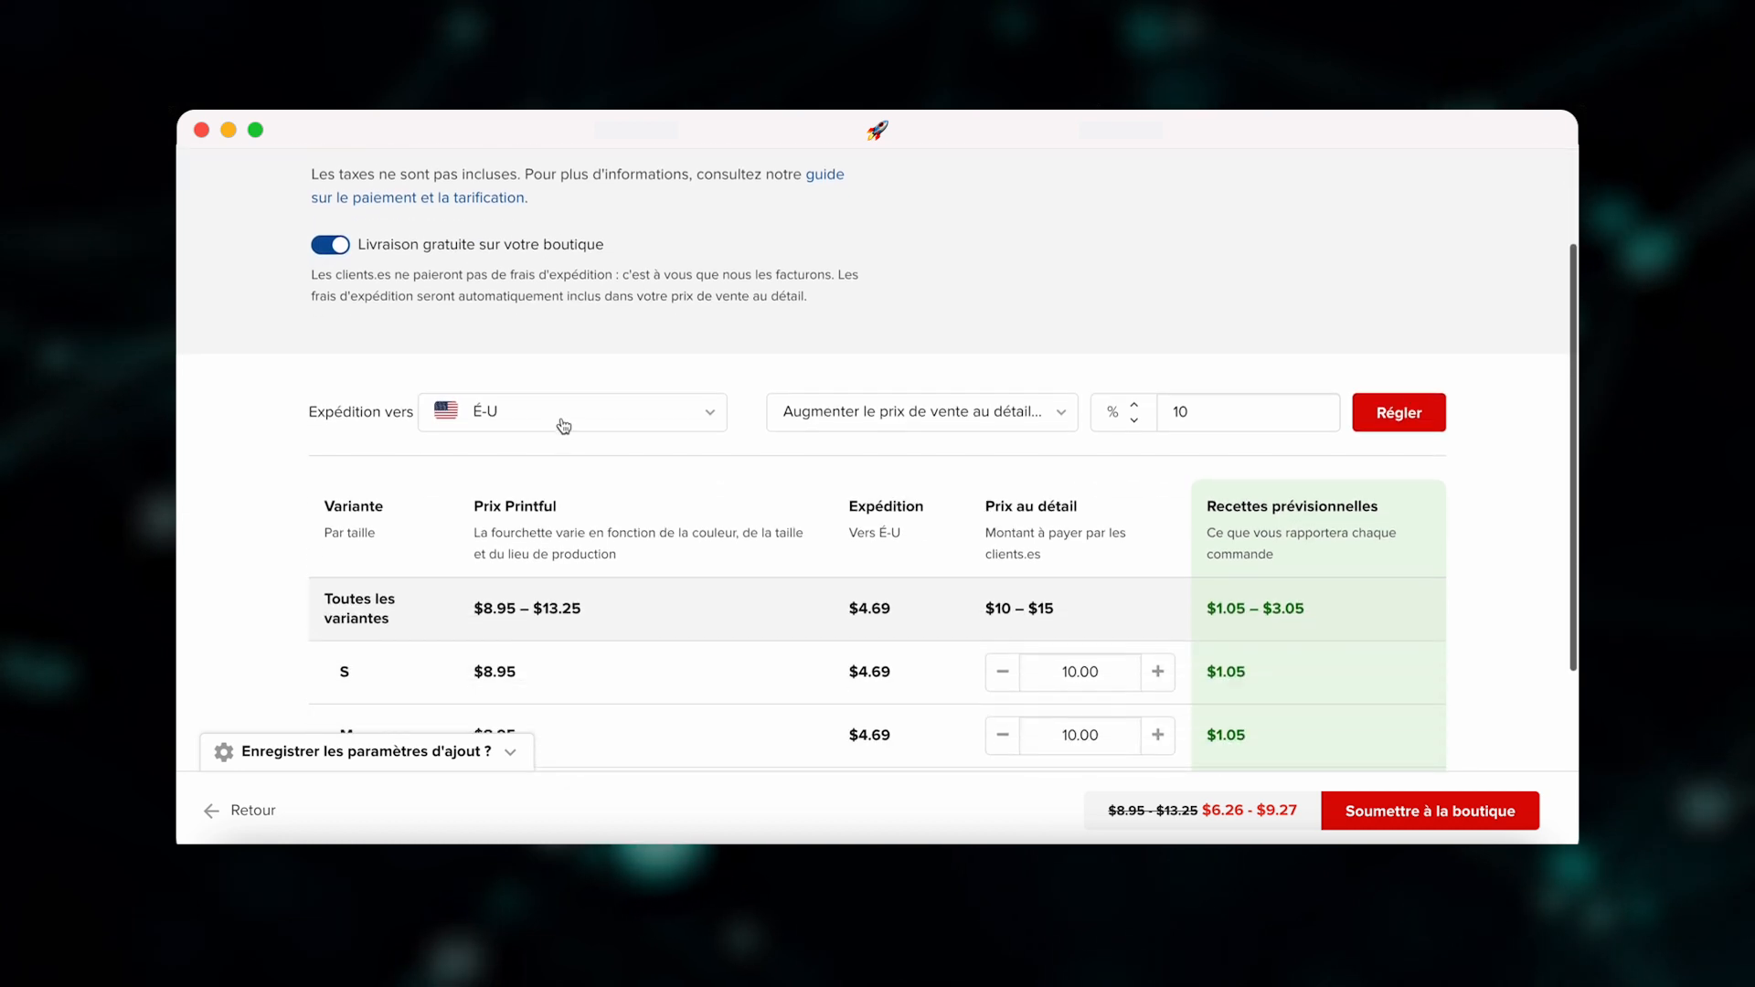
click(563, 425)
scroll(567, 566, up, 1)
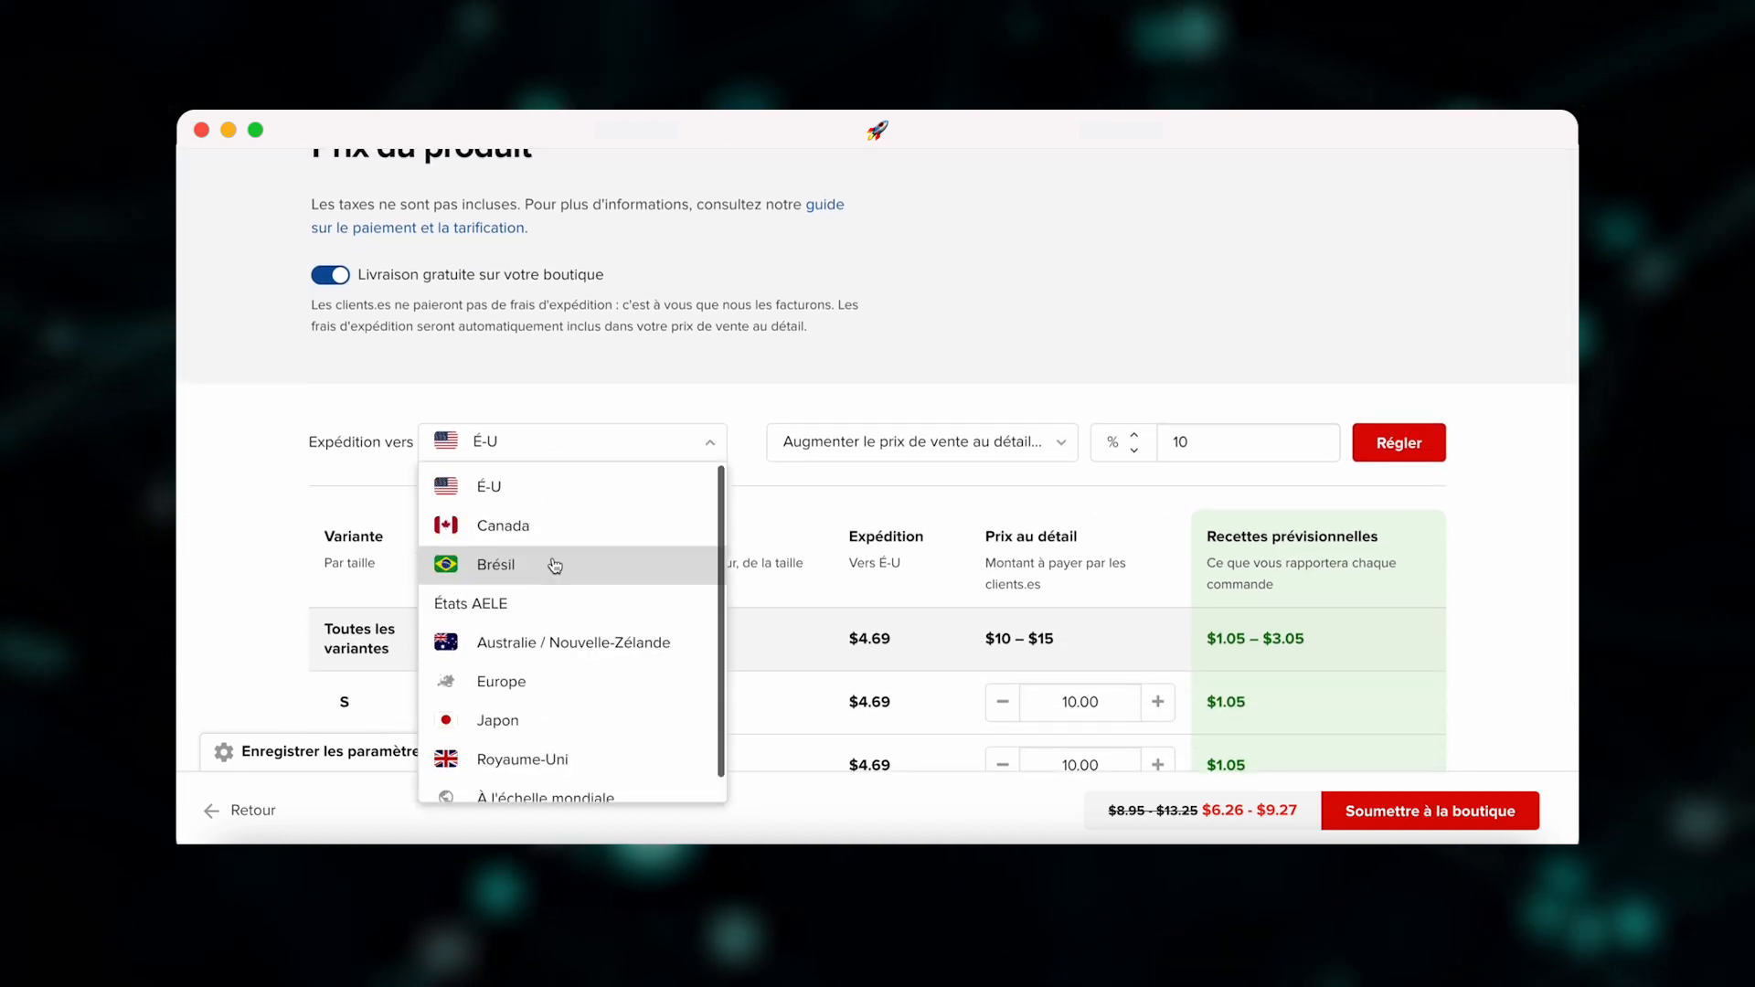
click(549, 658)
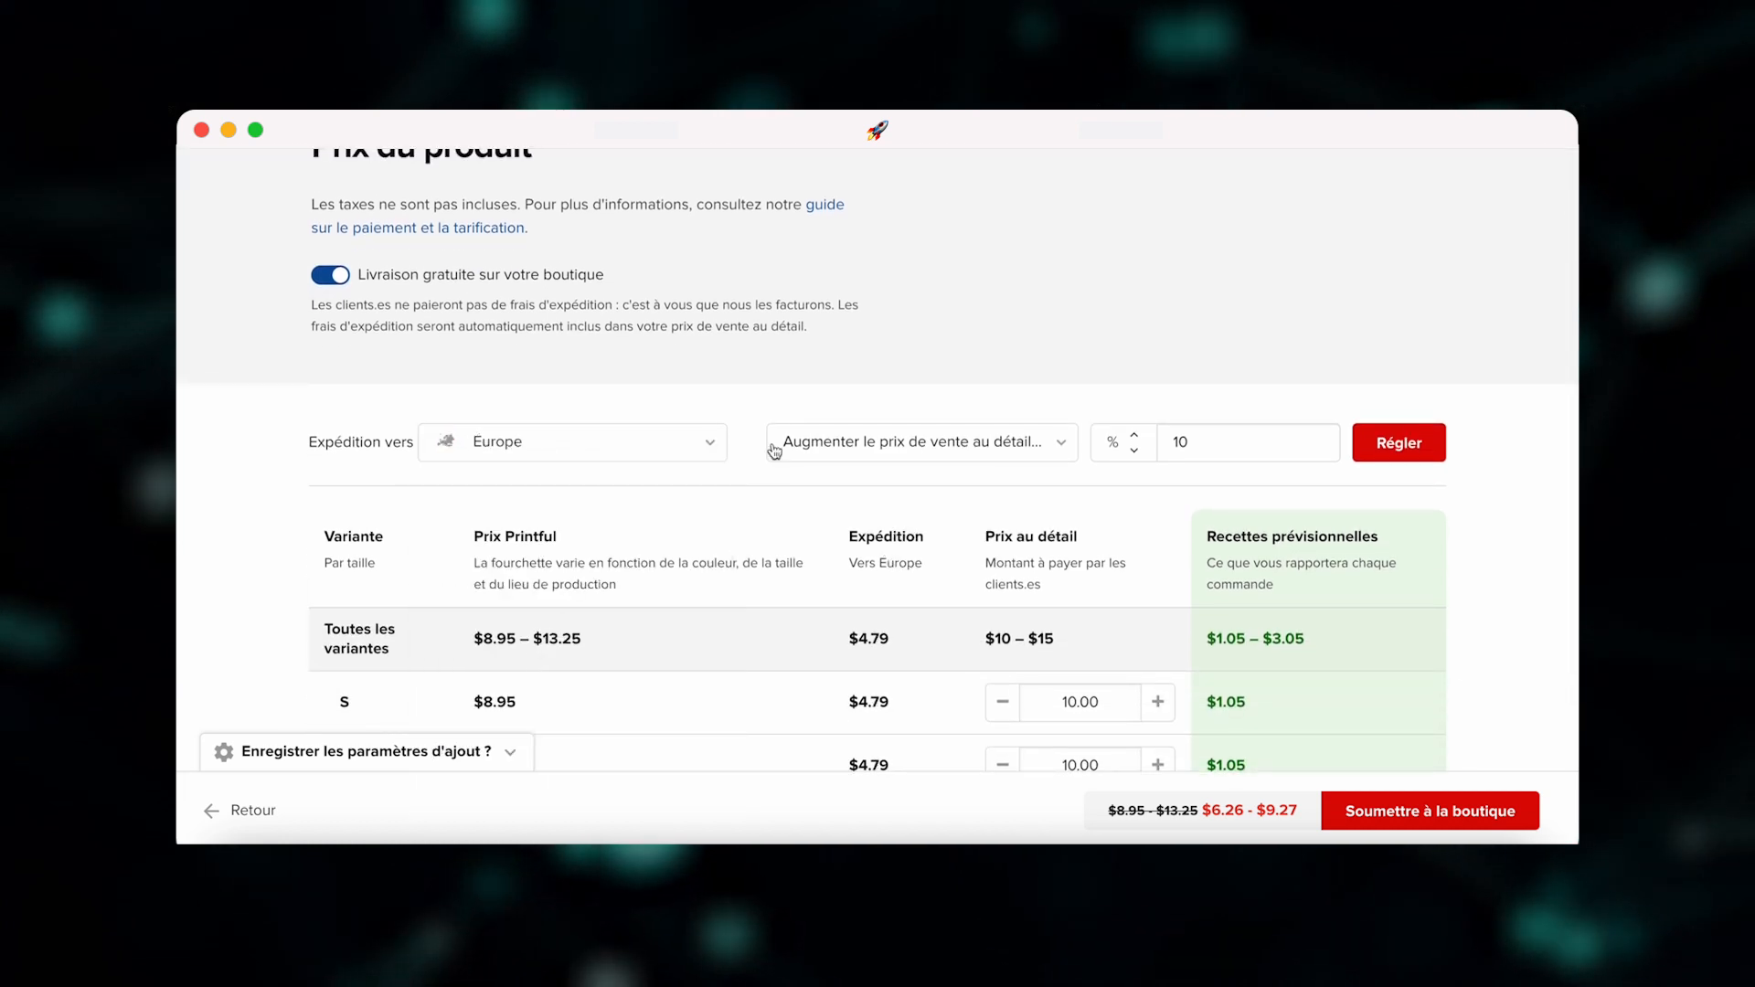
- Set the retail price increase to 0 % and examine the resulting prices and expected revenue for each size
click(913, 449)
click(912, 449)
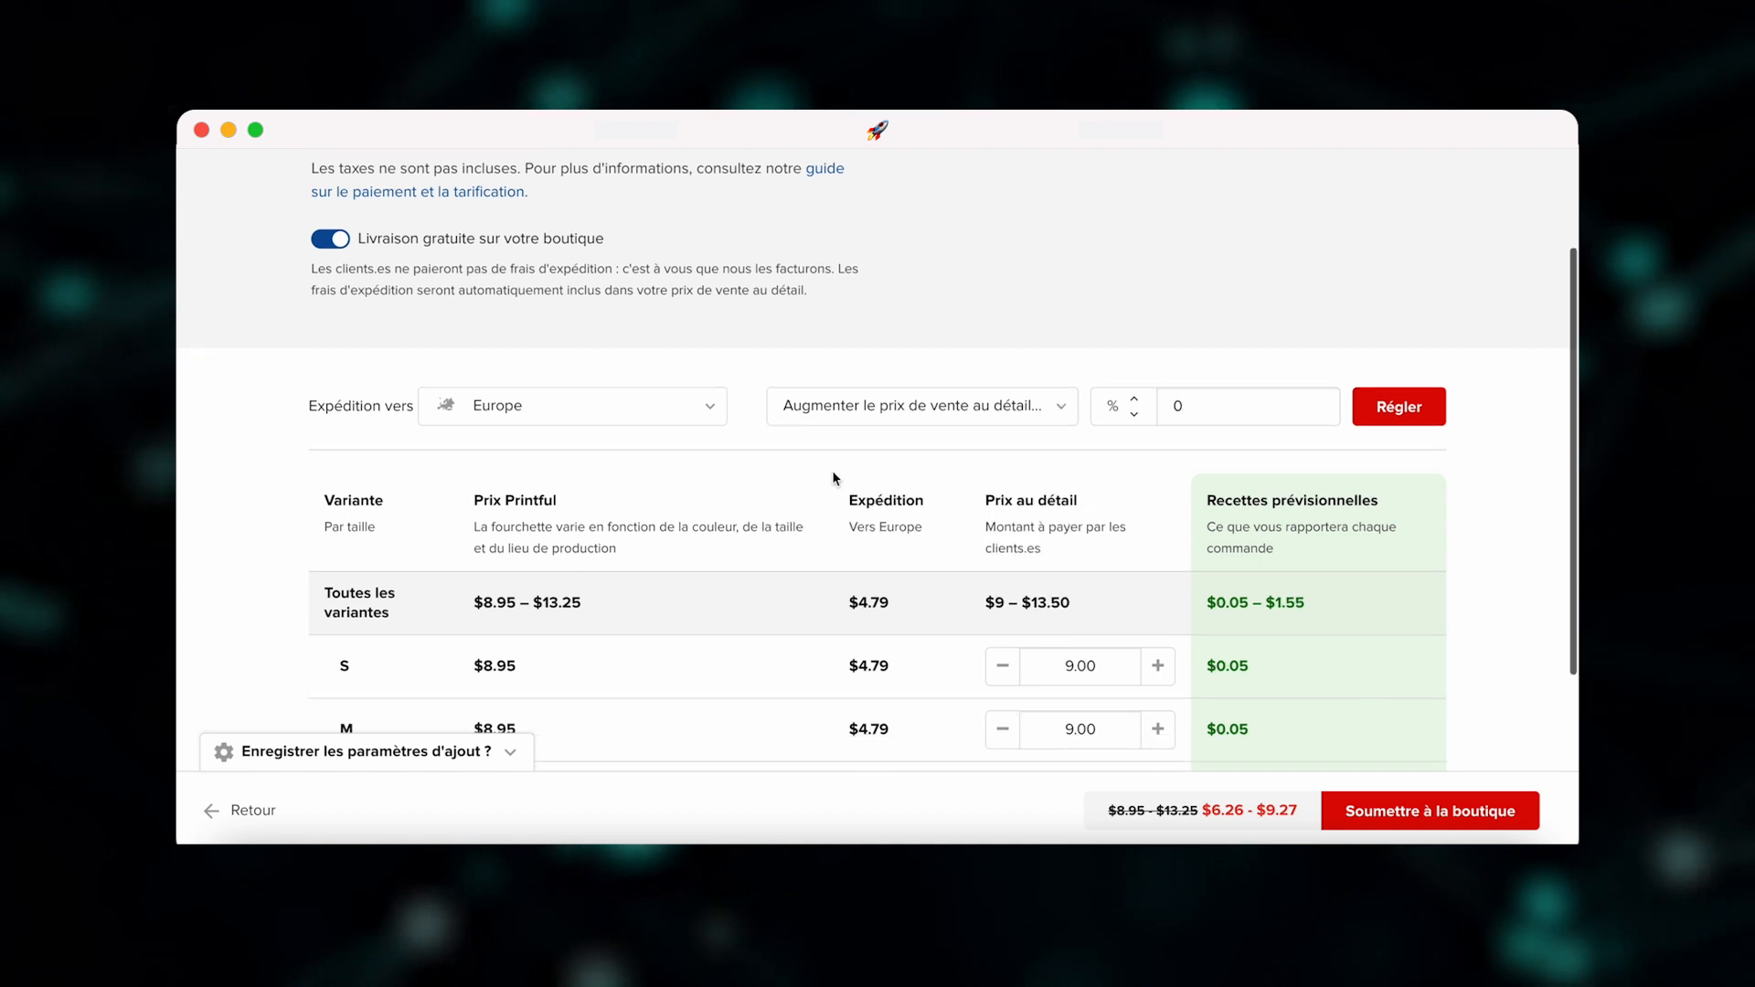
scroll(832, 470, down, 5)
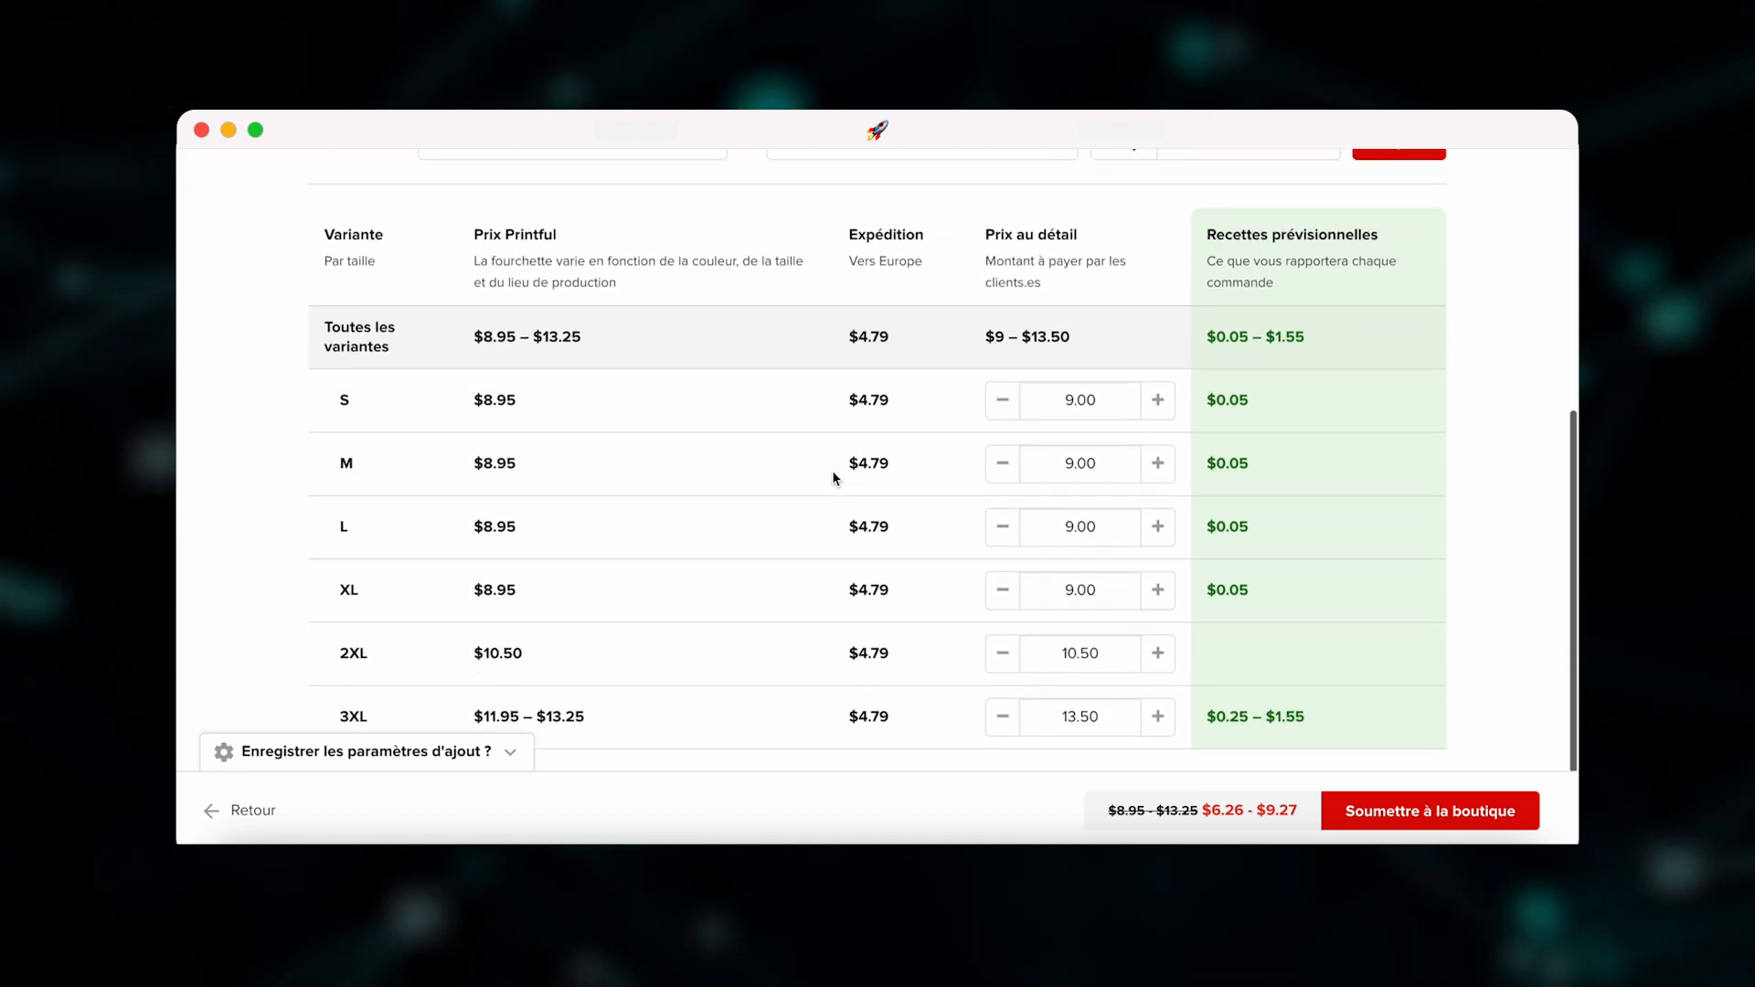
scroll(521, 449, down, 1)
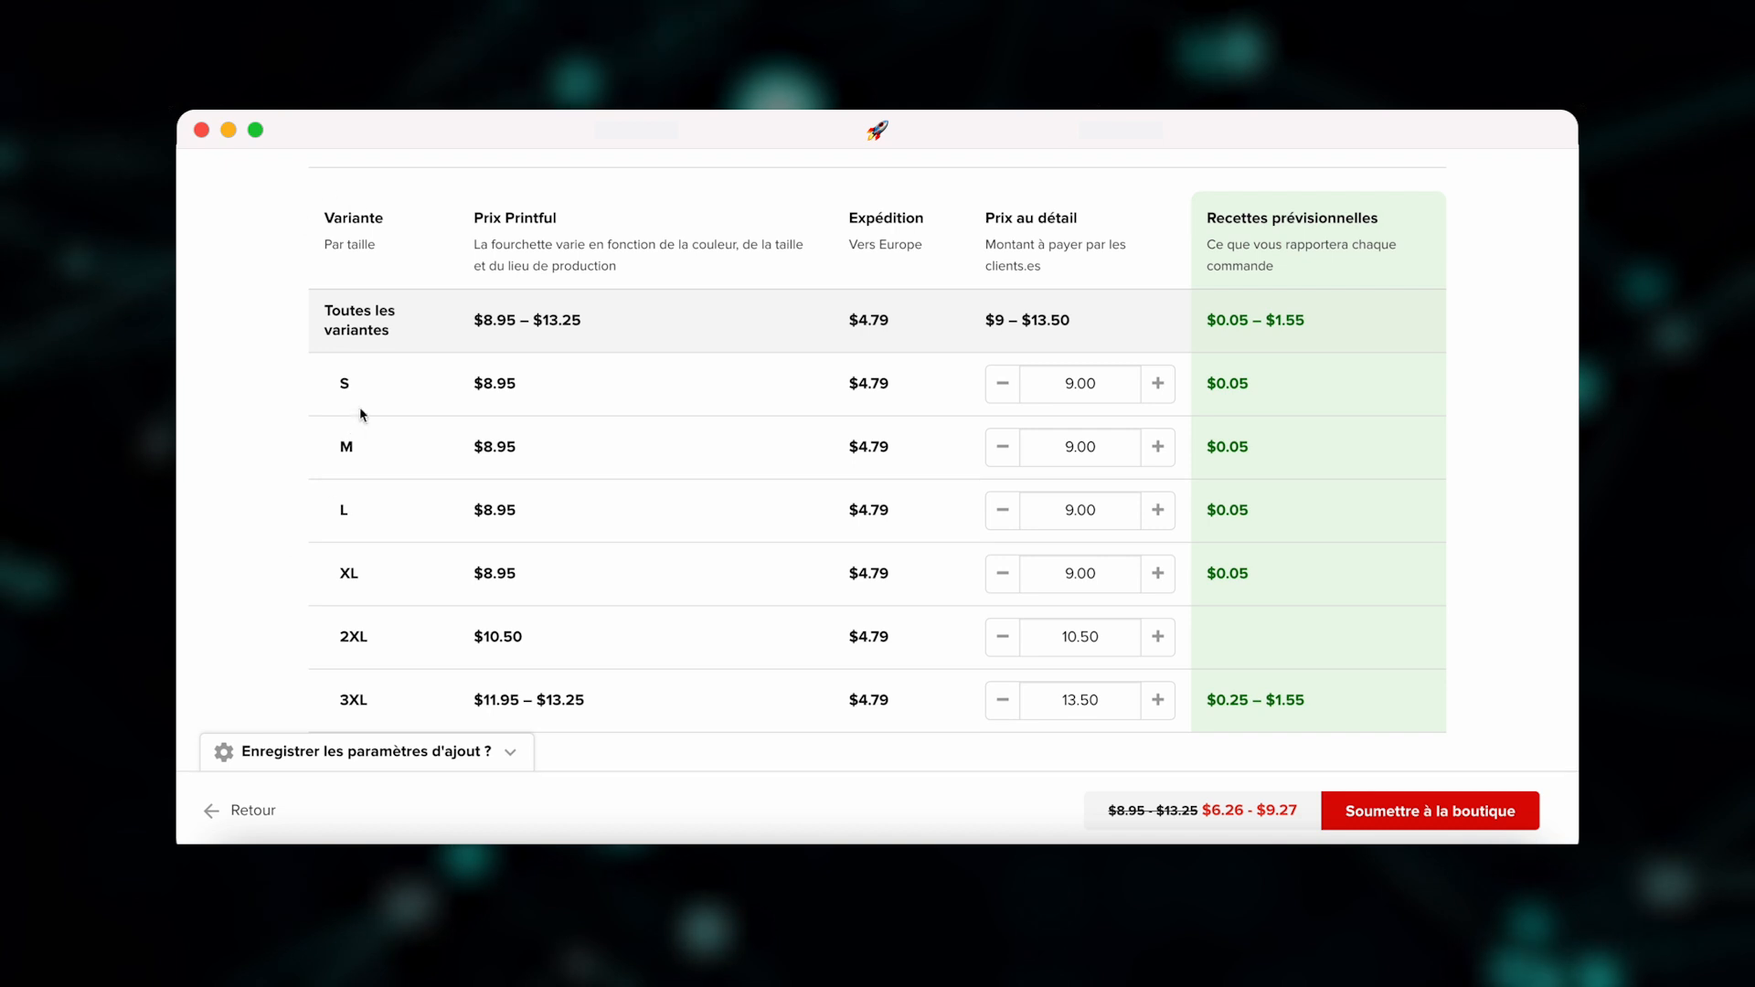
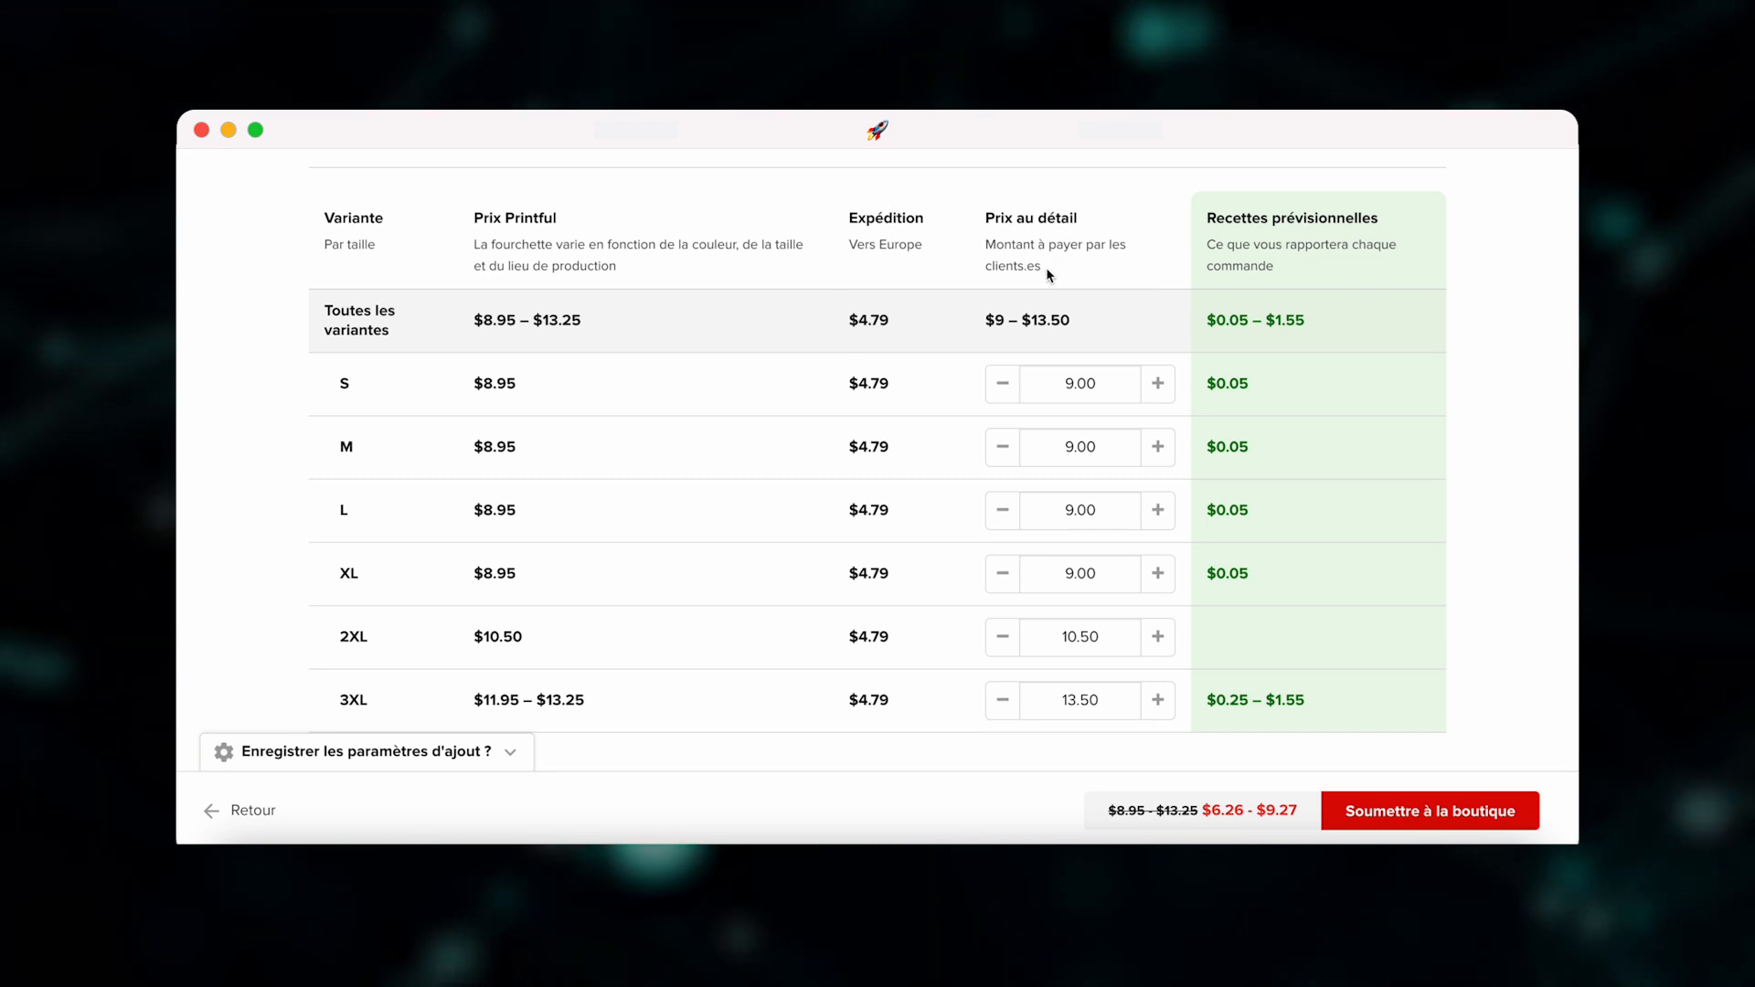
- Set the retail price of every size from S to 3XL to 29.99 and submit the T-shirt to the store
double_click(1102, 387)
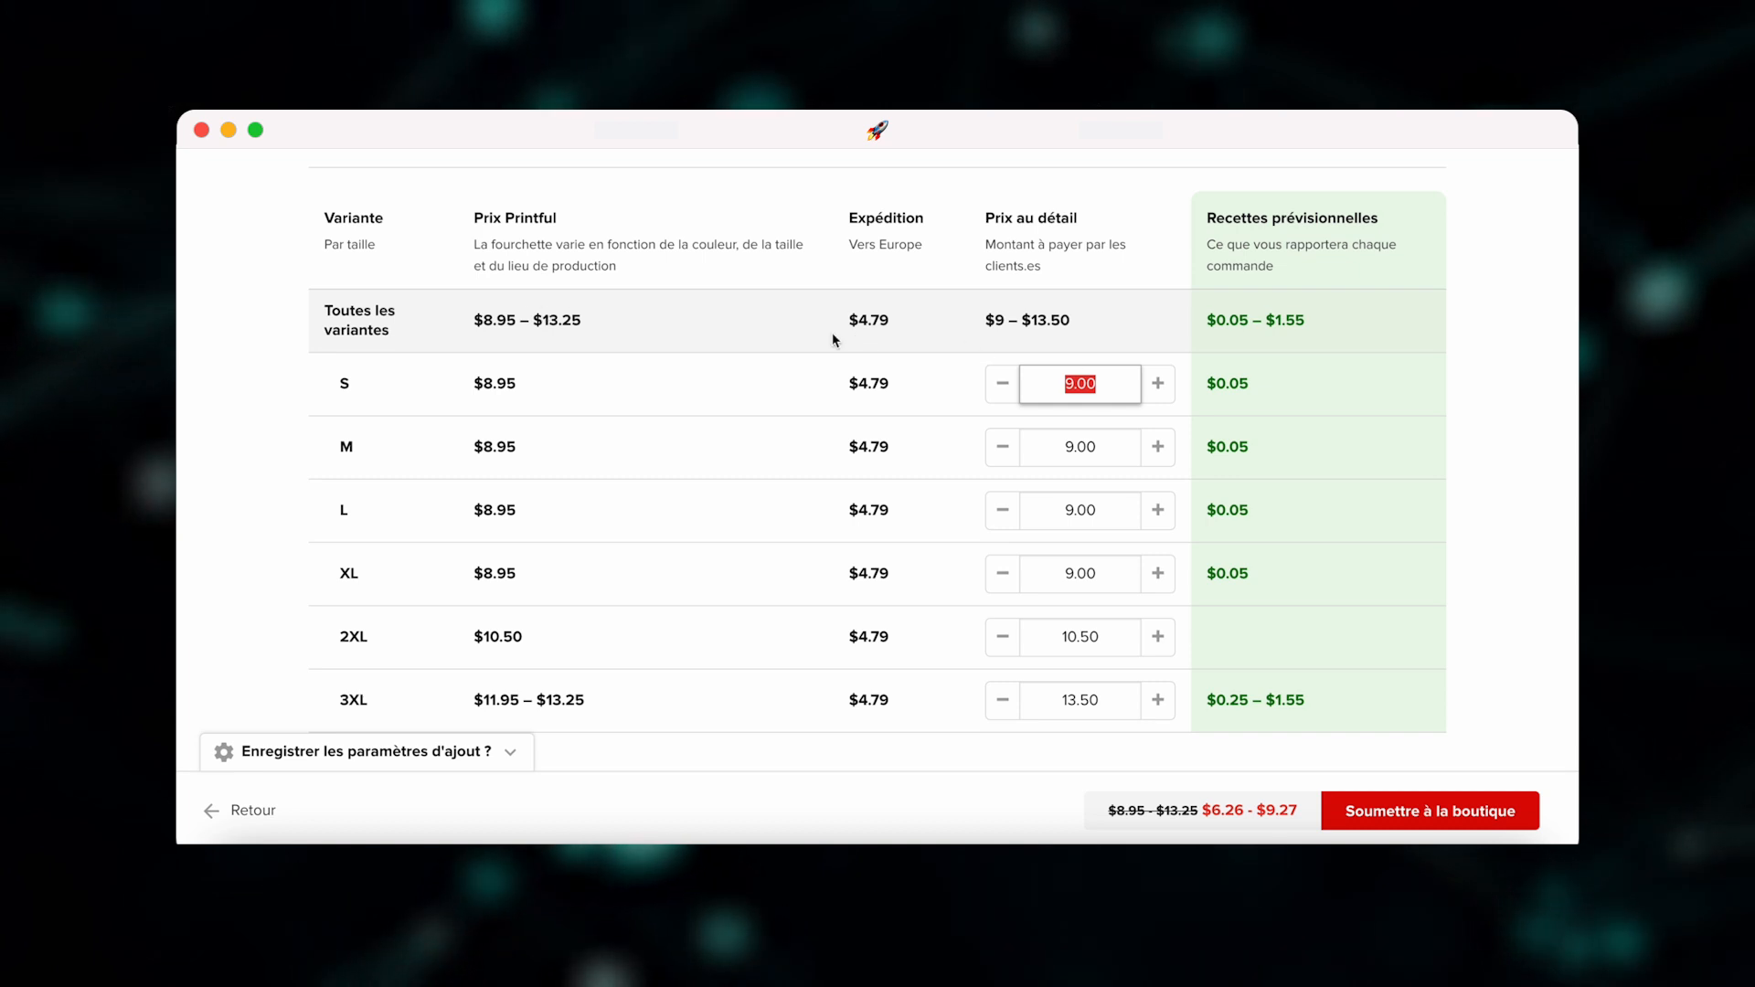
text(29)
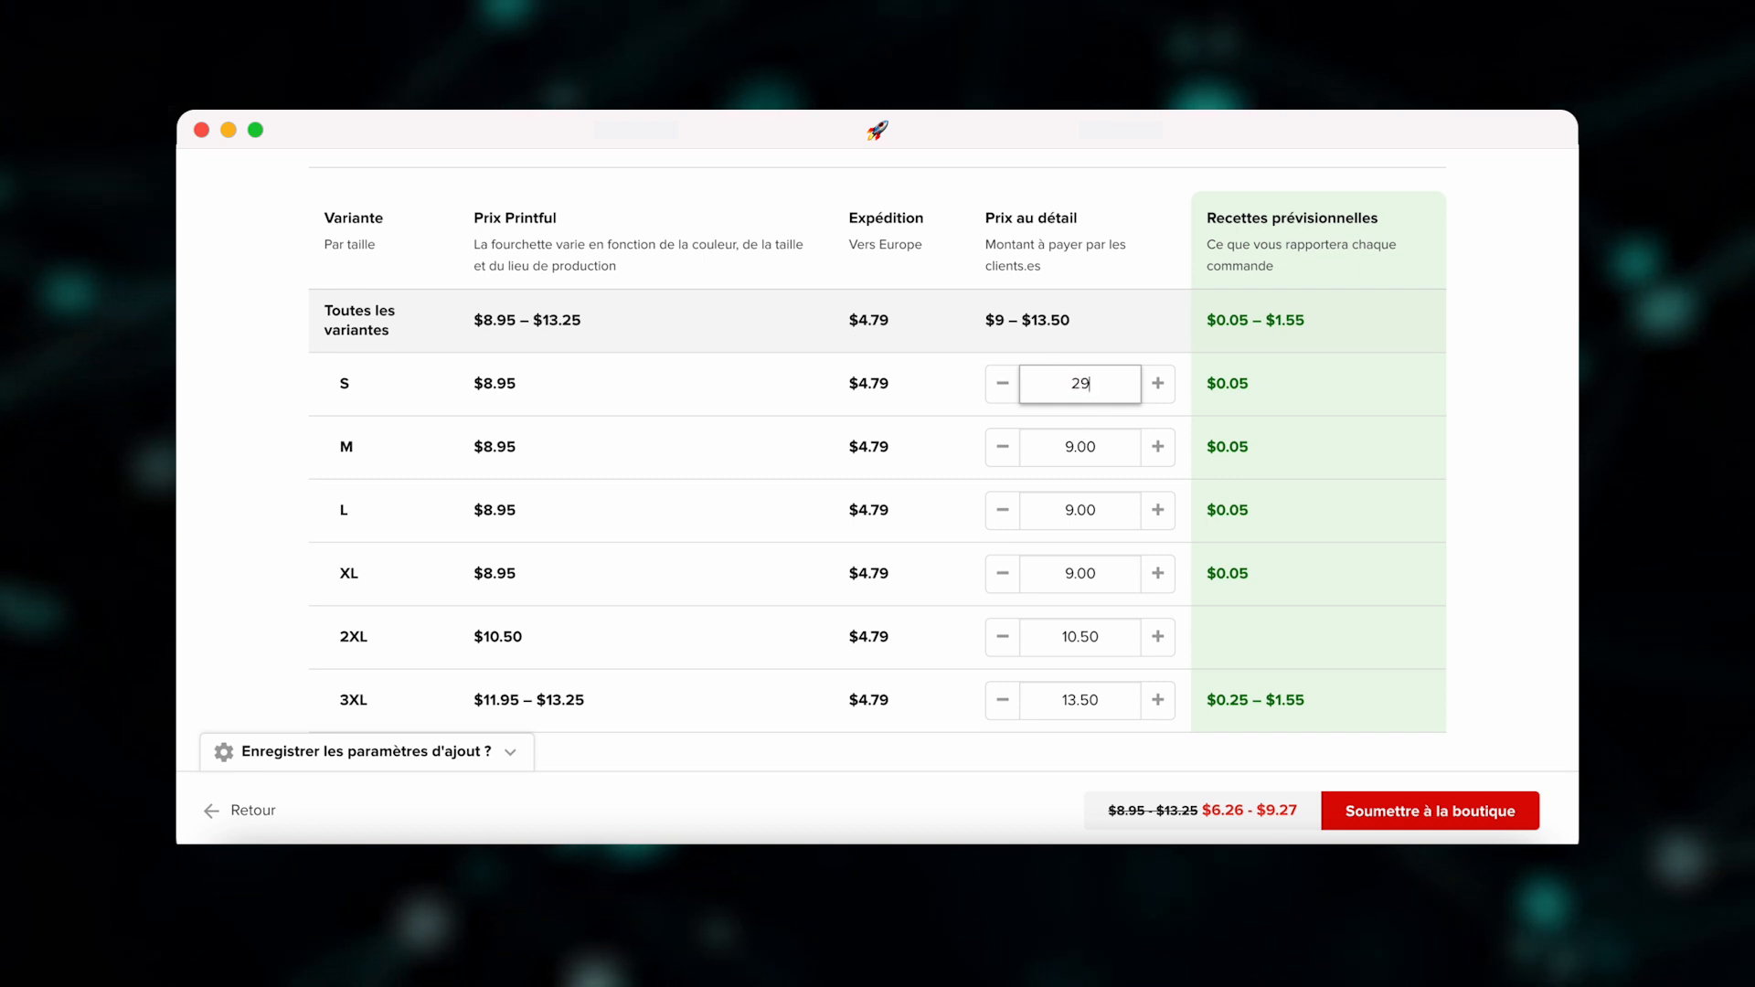
text(.9)
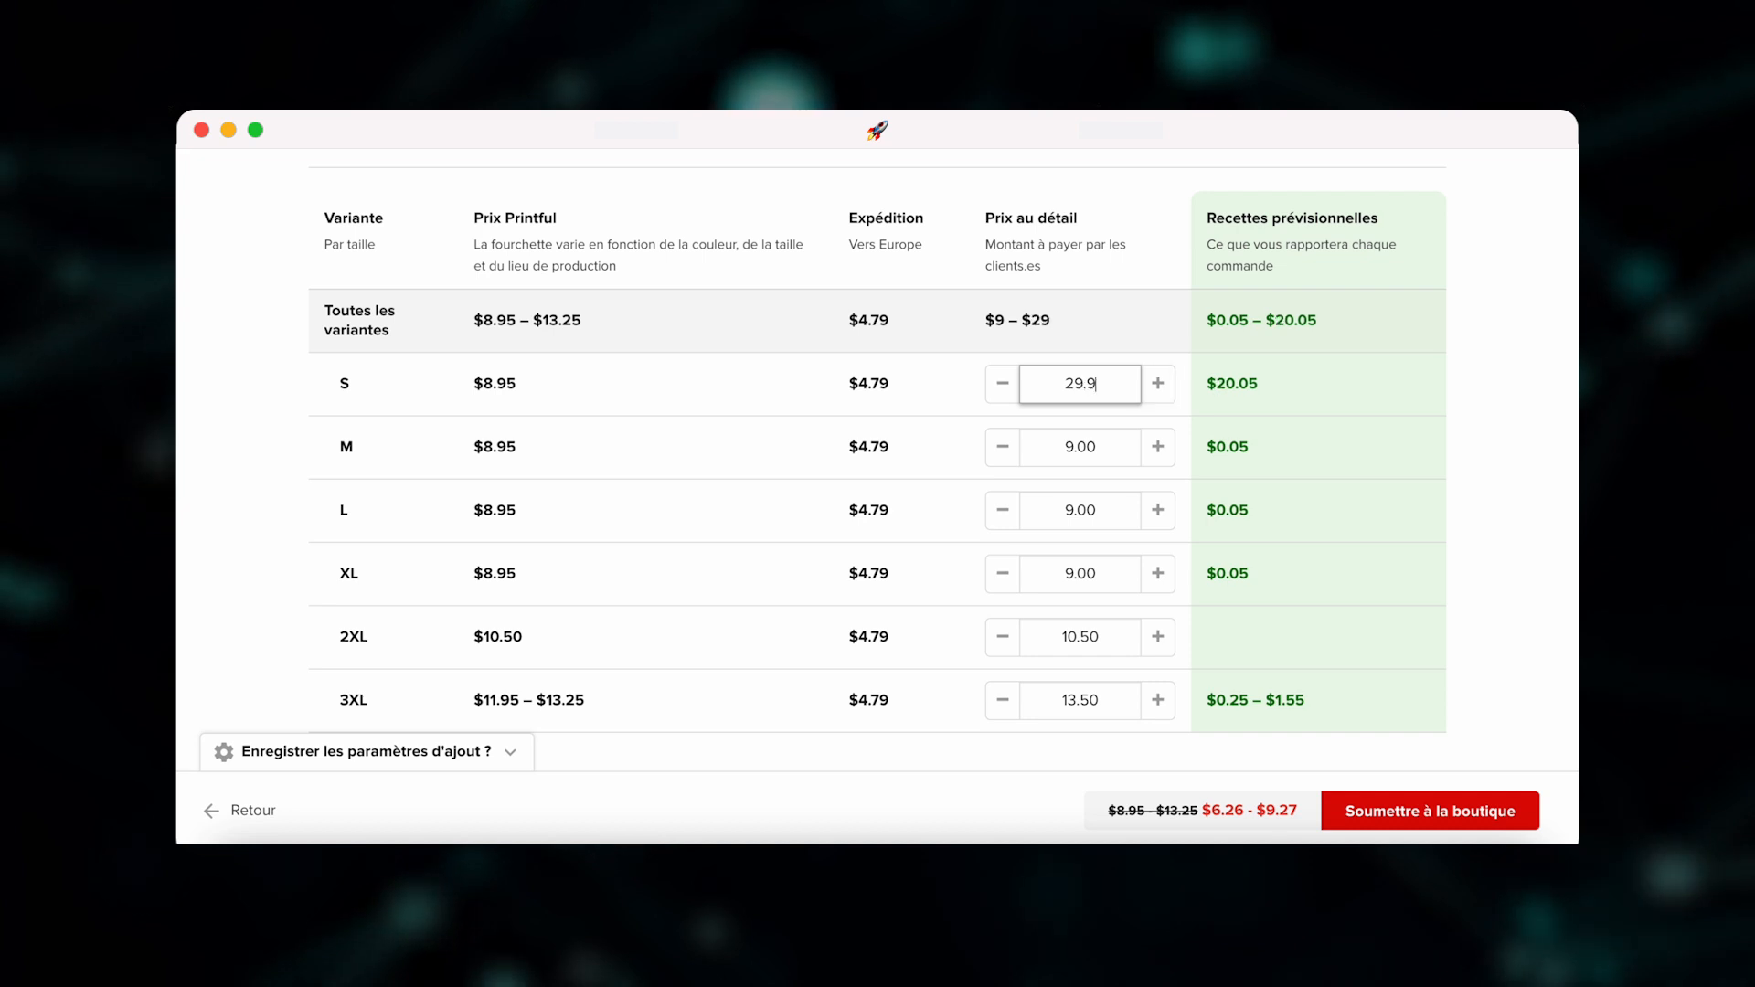
text(9)
click(1192, 423)
double_click(1097, 385)
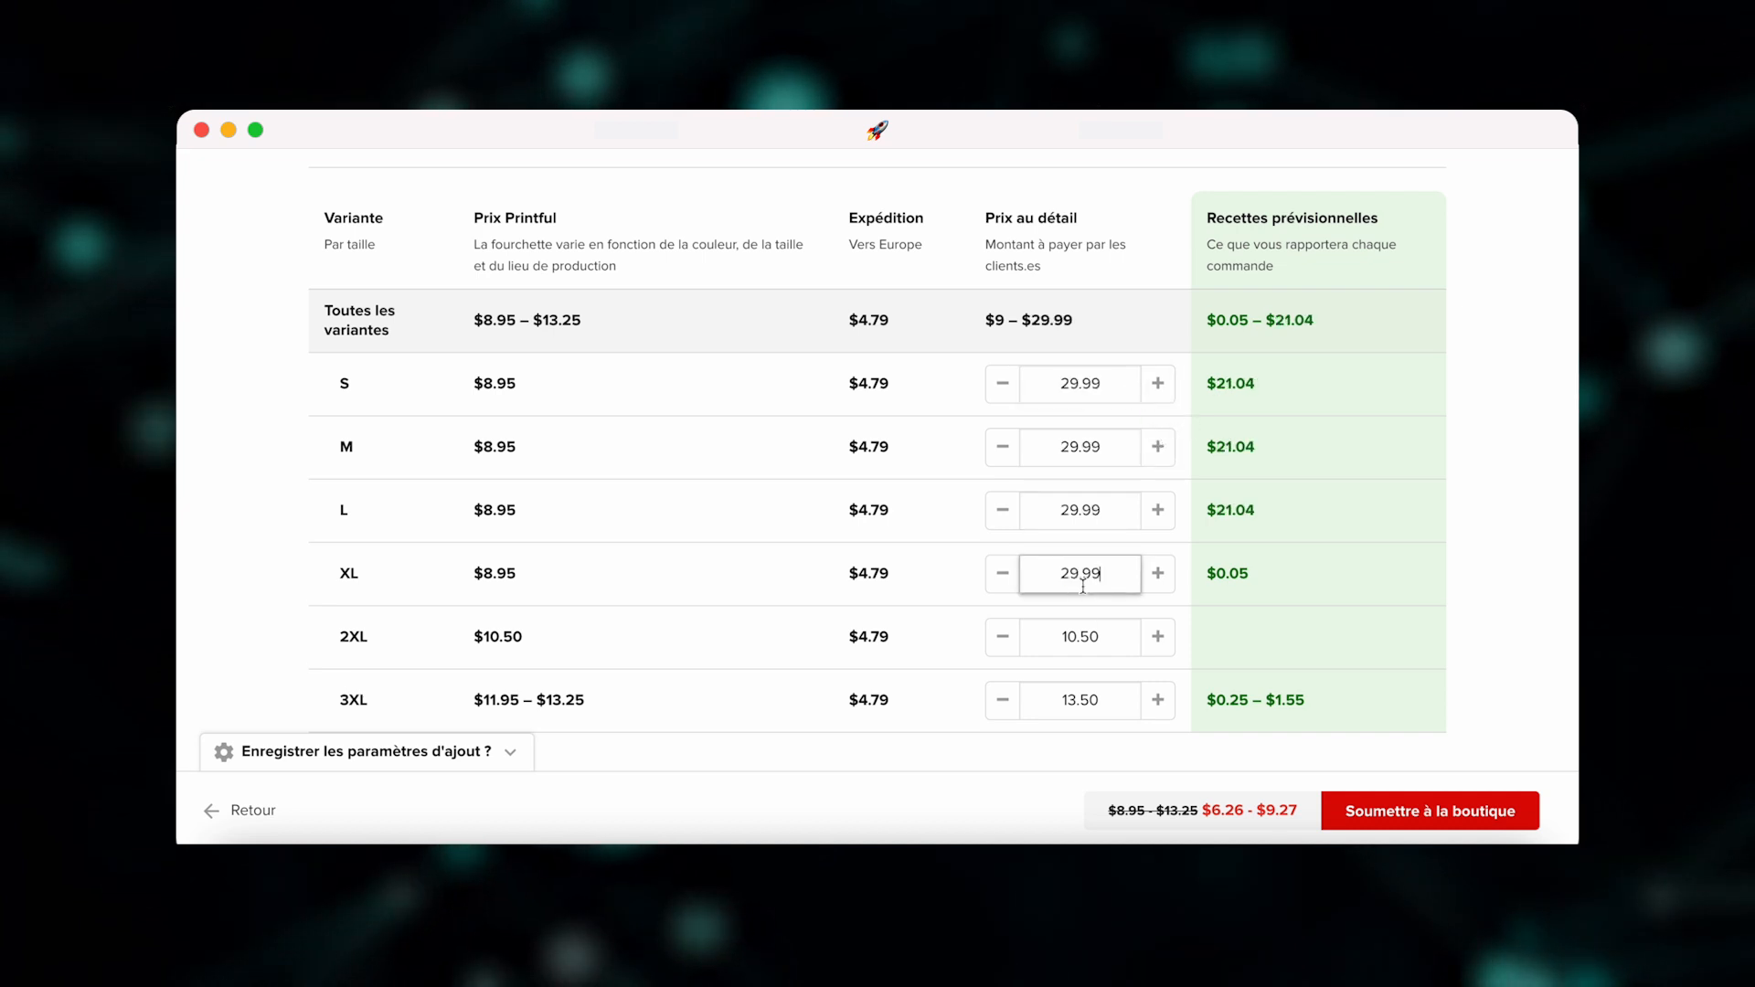
click(1079, 635)
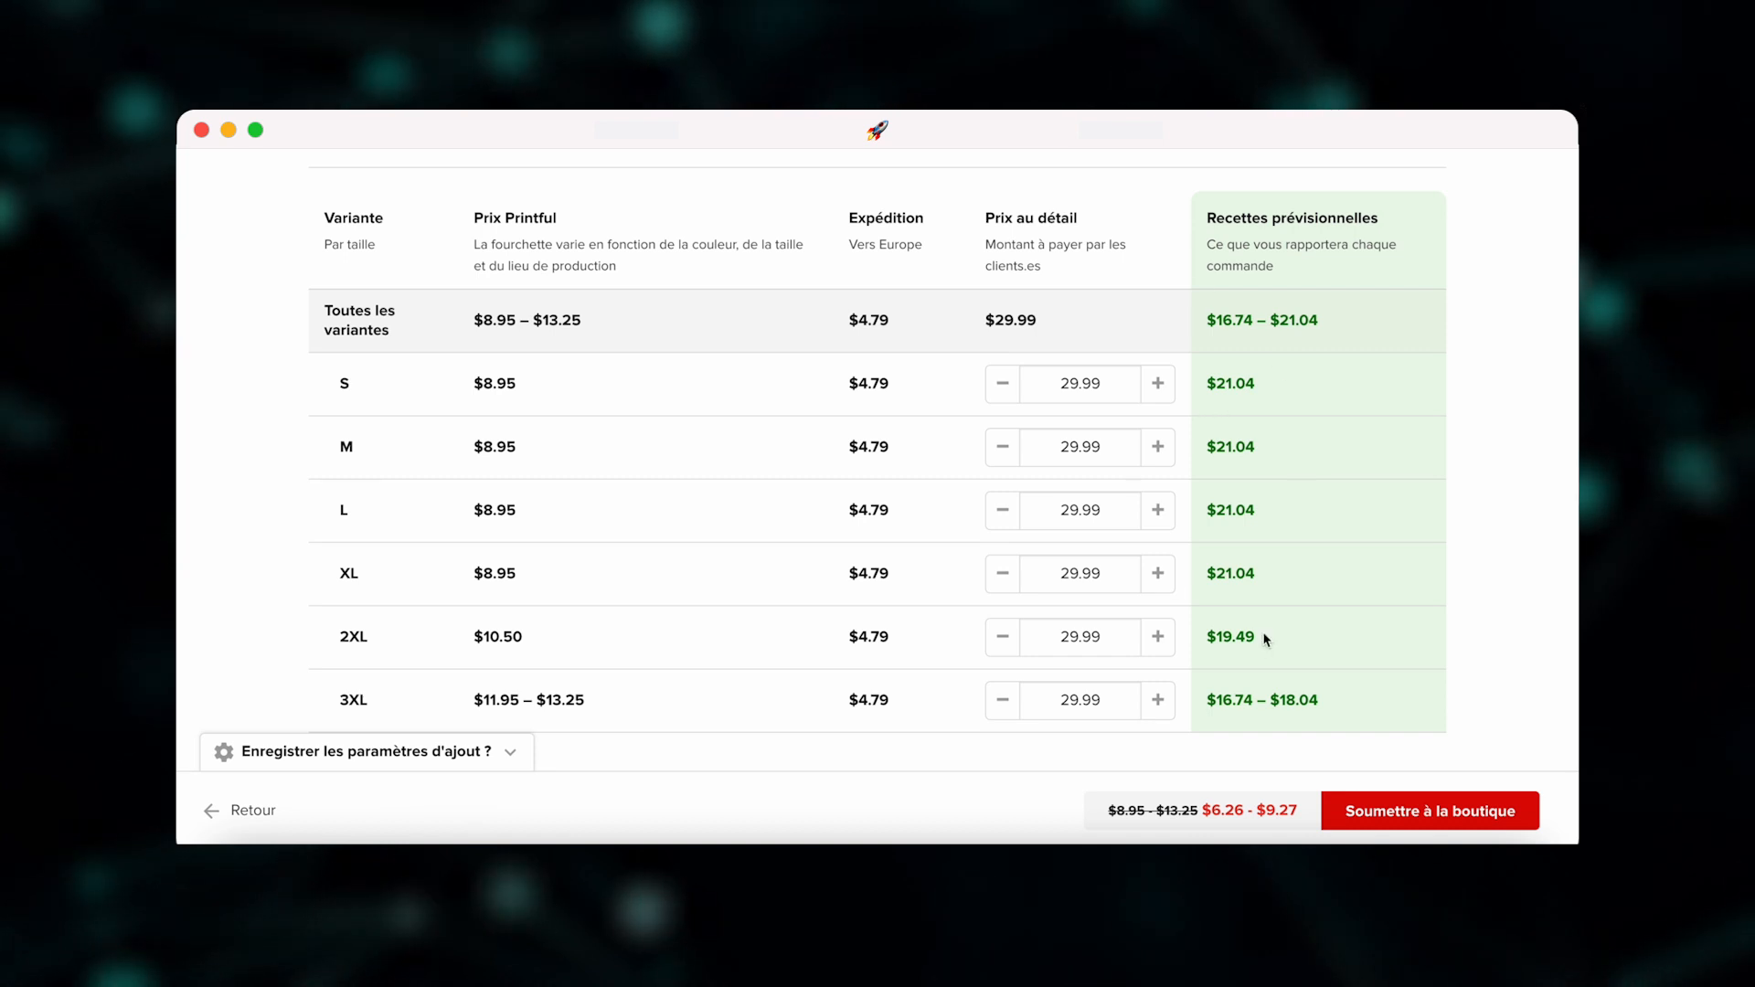
click(1384, 823)
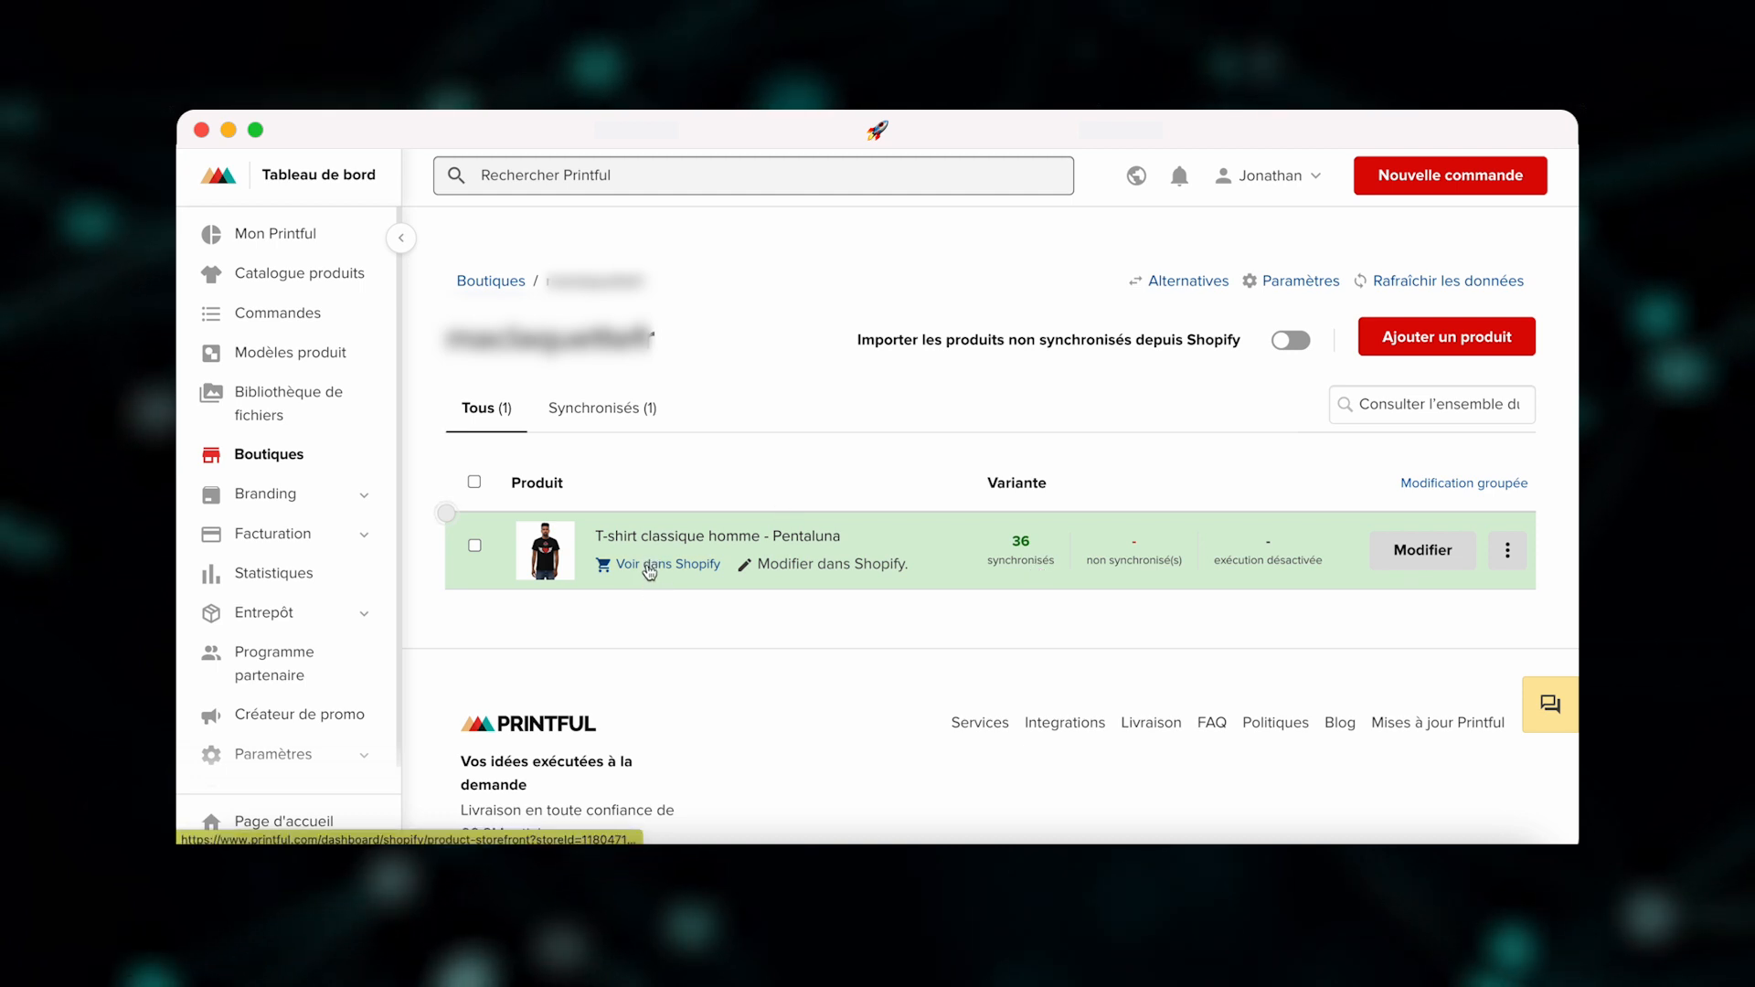
- Open the published T-shirt classique homme - Pentaluna in the Shopify storefront and look over its main photo and options
click(651, 569)
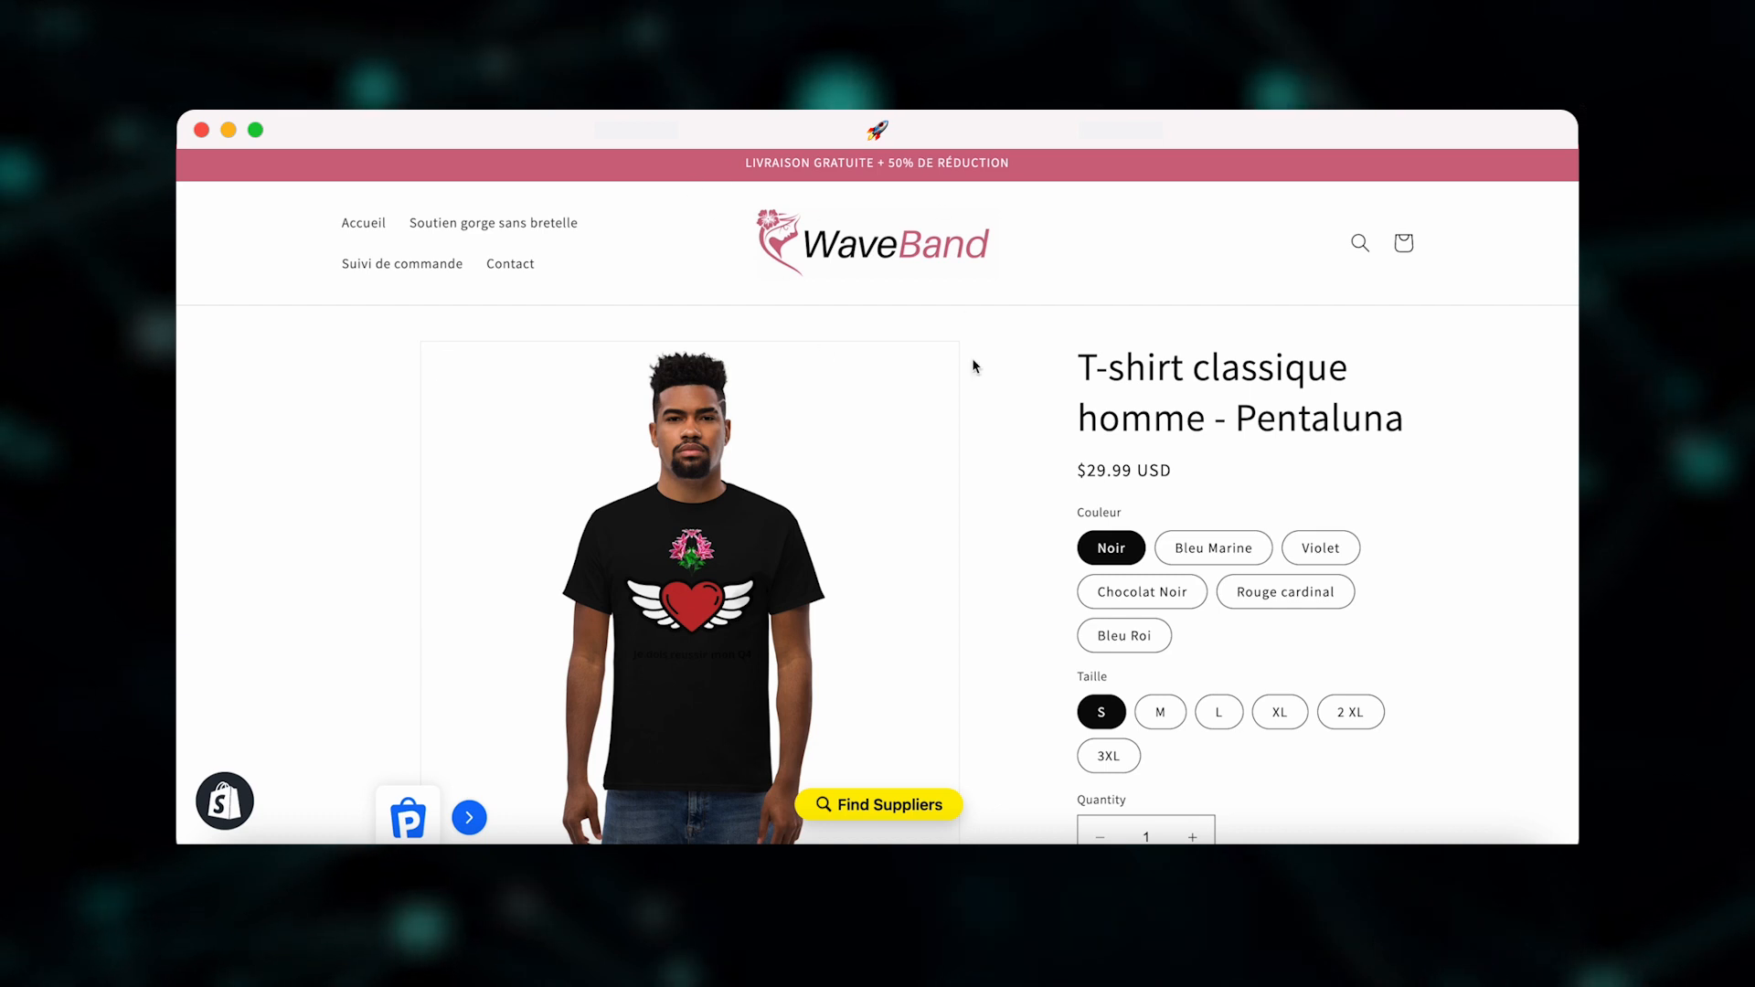
scroll(1057, 512, down, 1)
scroll(1056, 504, down, 2)
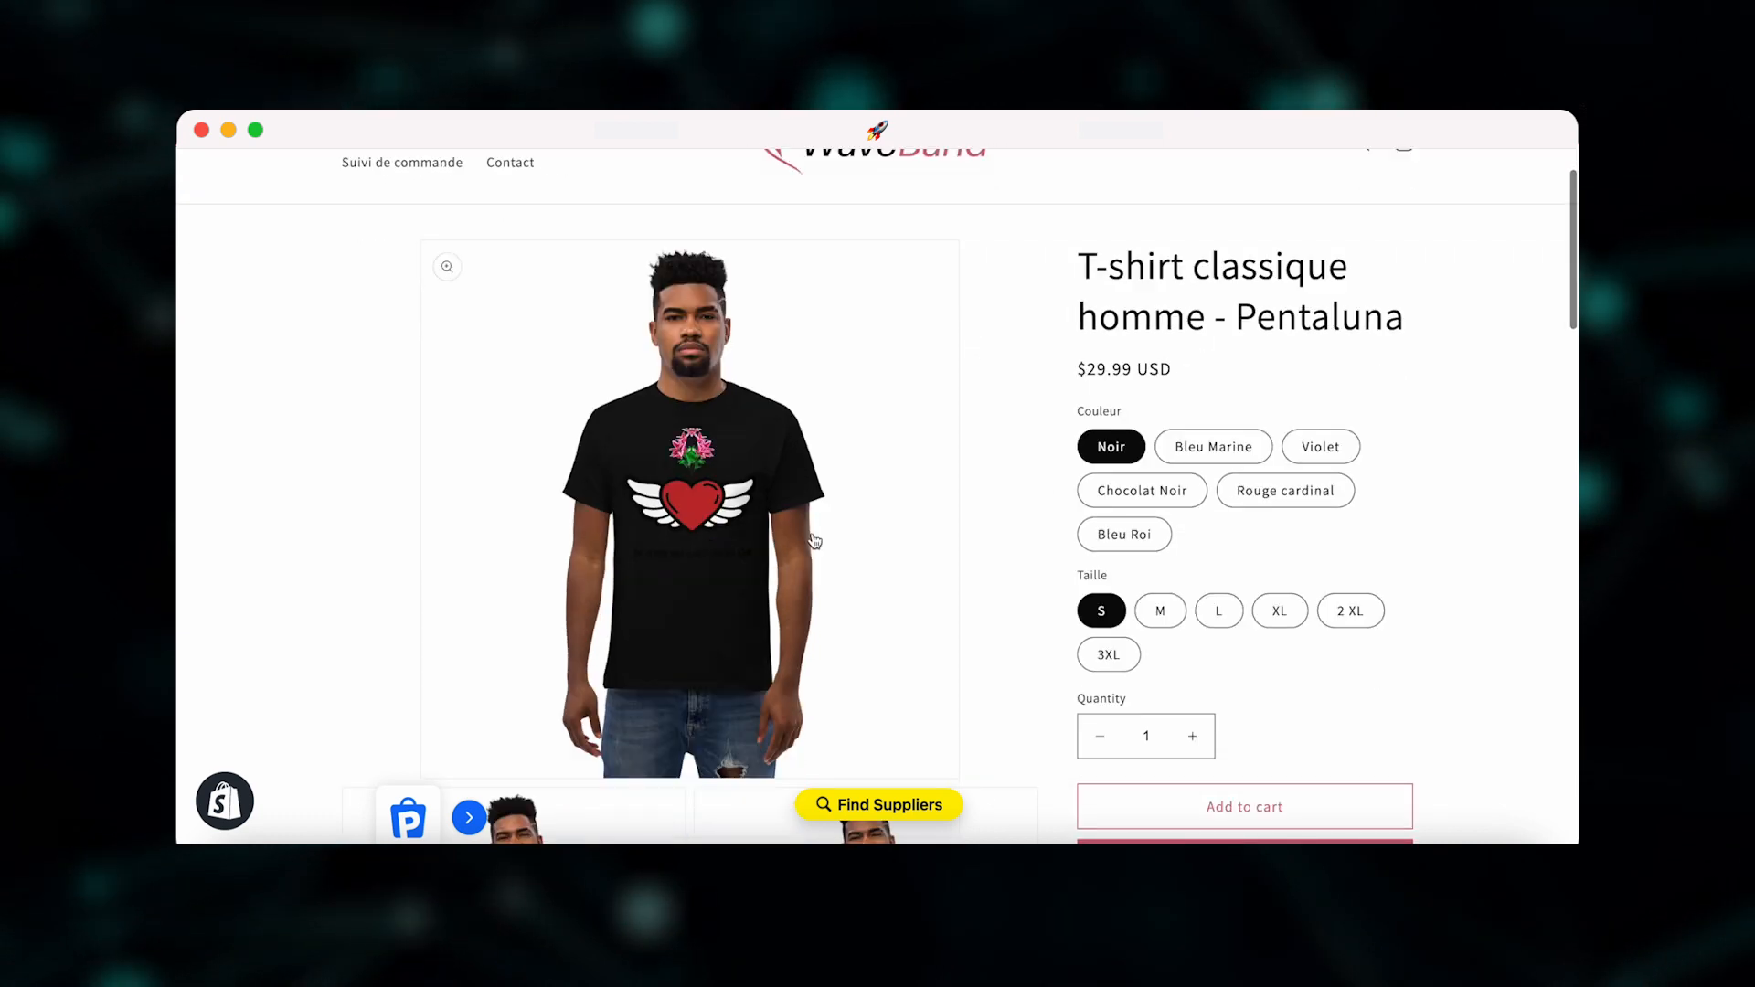
scroll(792, 482, down, 1)
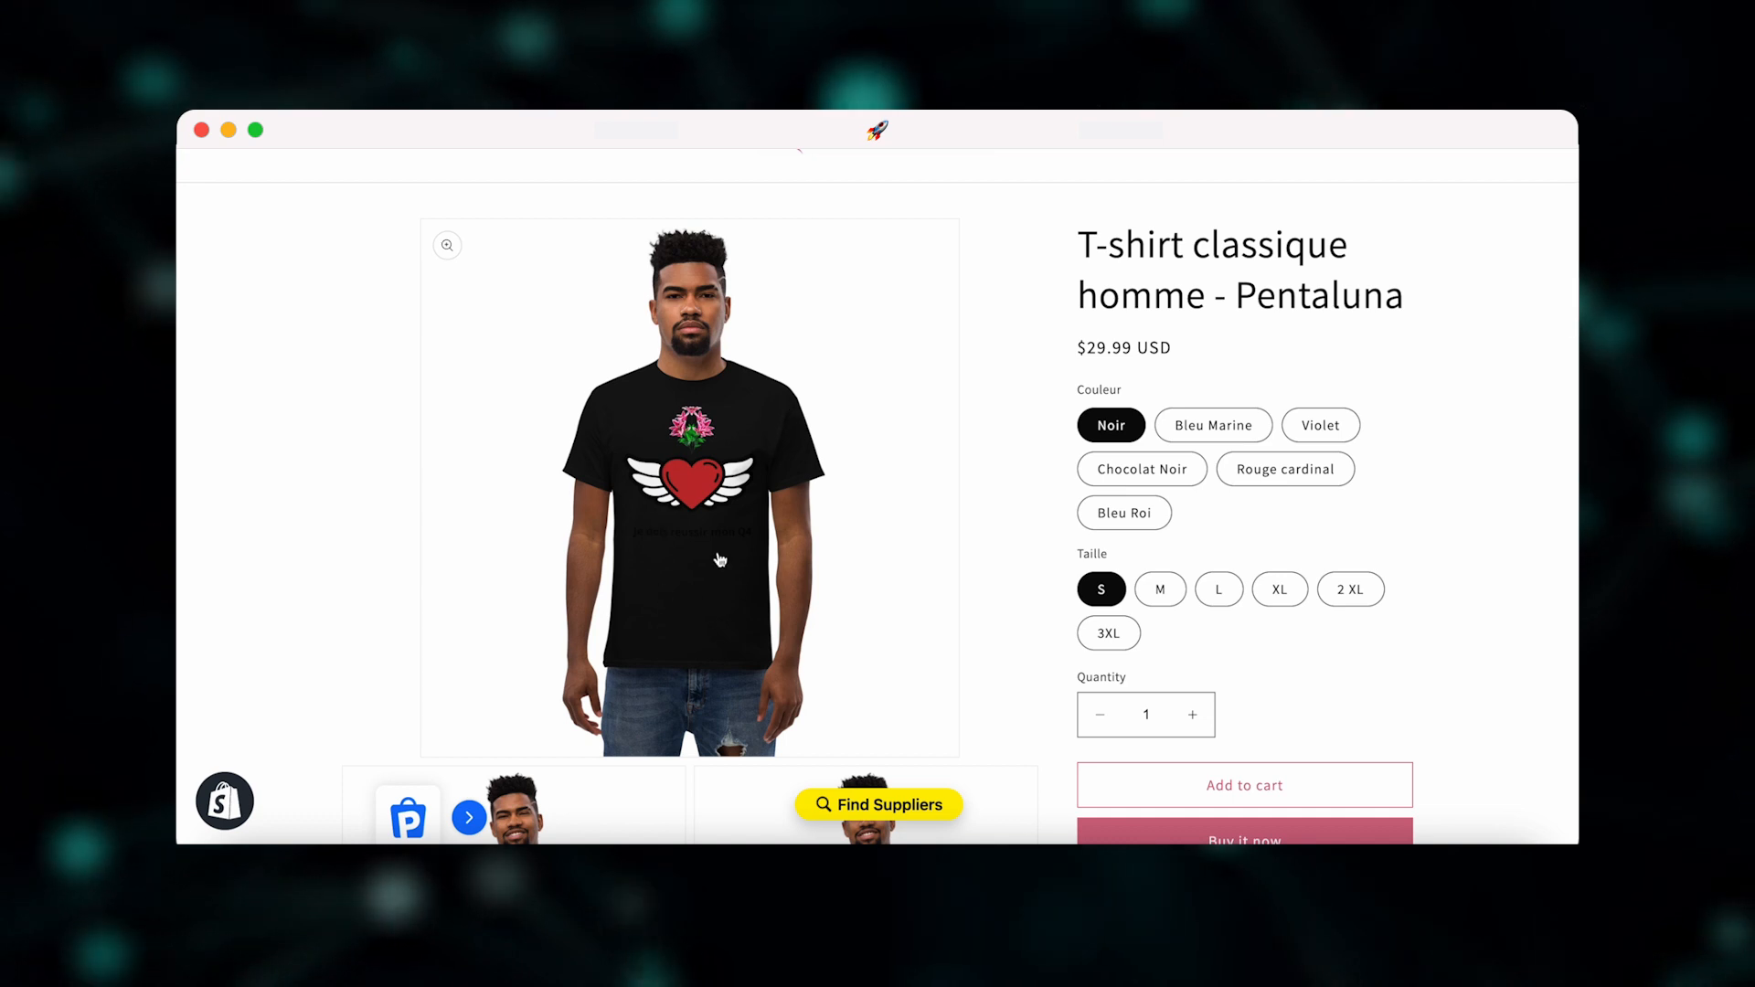
- Preview the T-shirt in Bleu Marine, Violet, Chocolat Noir, Rouge cardinal and Bleu Roi on the product page
click(1235, 441)
scroll(1243, 437, down, 2)
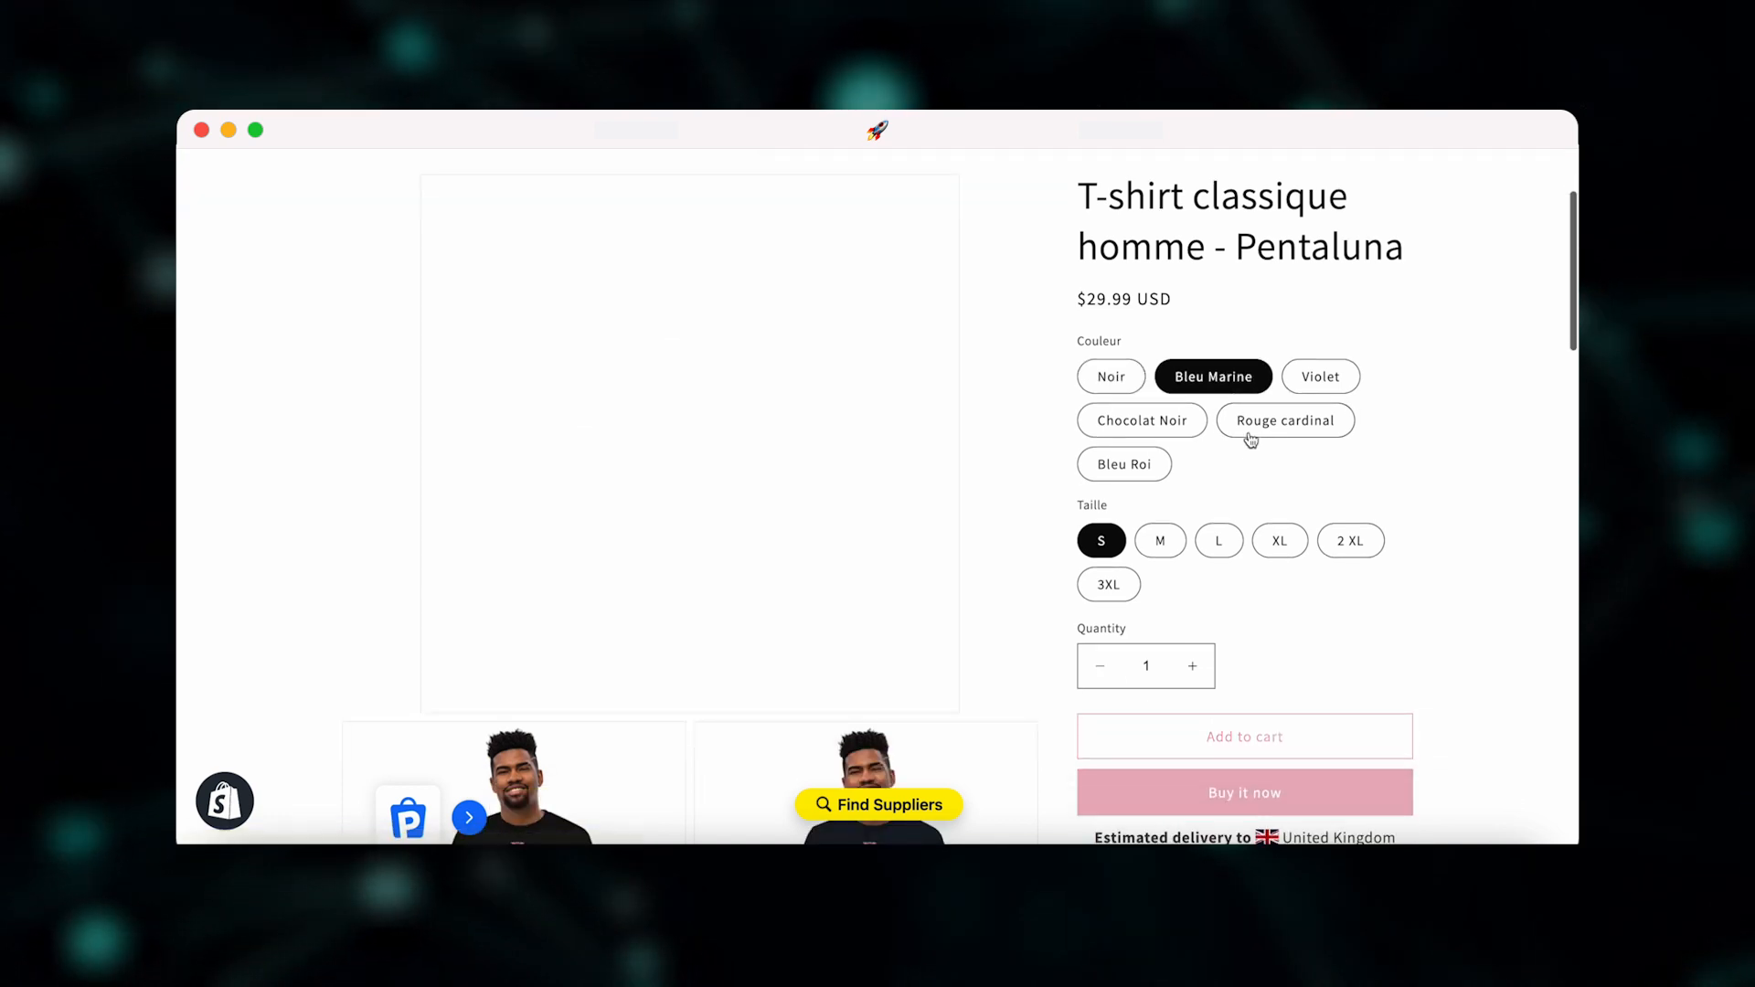
click(1320, 377)
scroll(1321, 389, down, 1)
click(1175, 392)
click(1265, 373)
click(1144, 376)
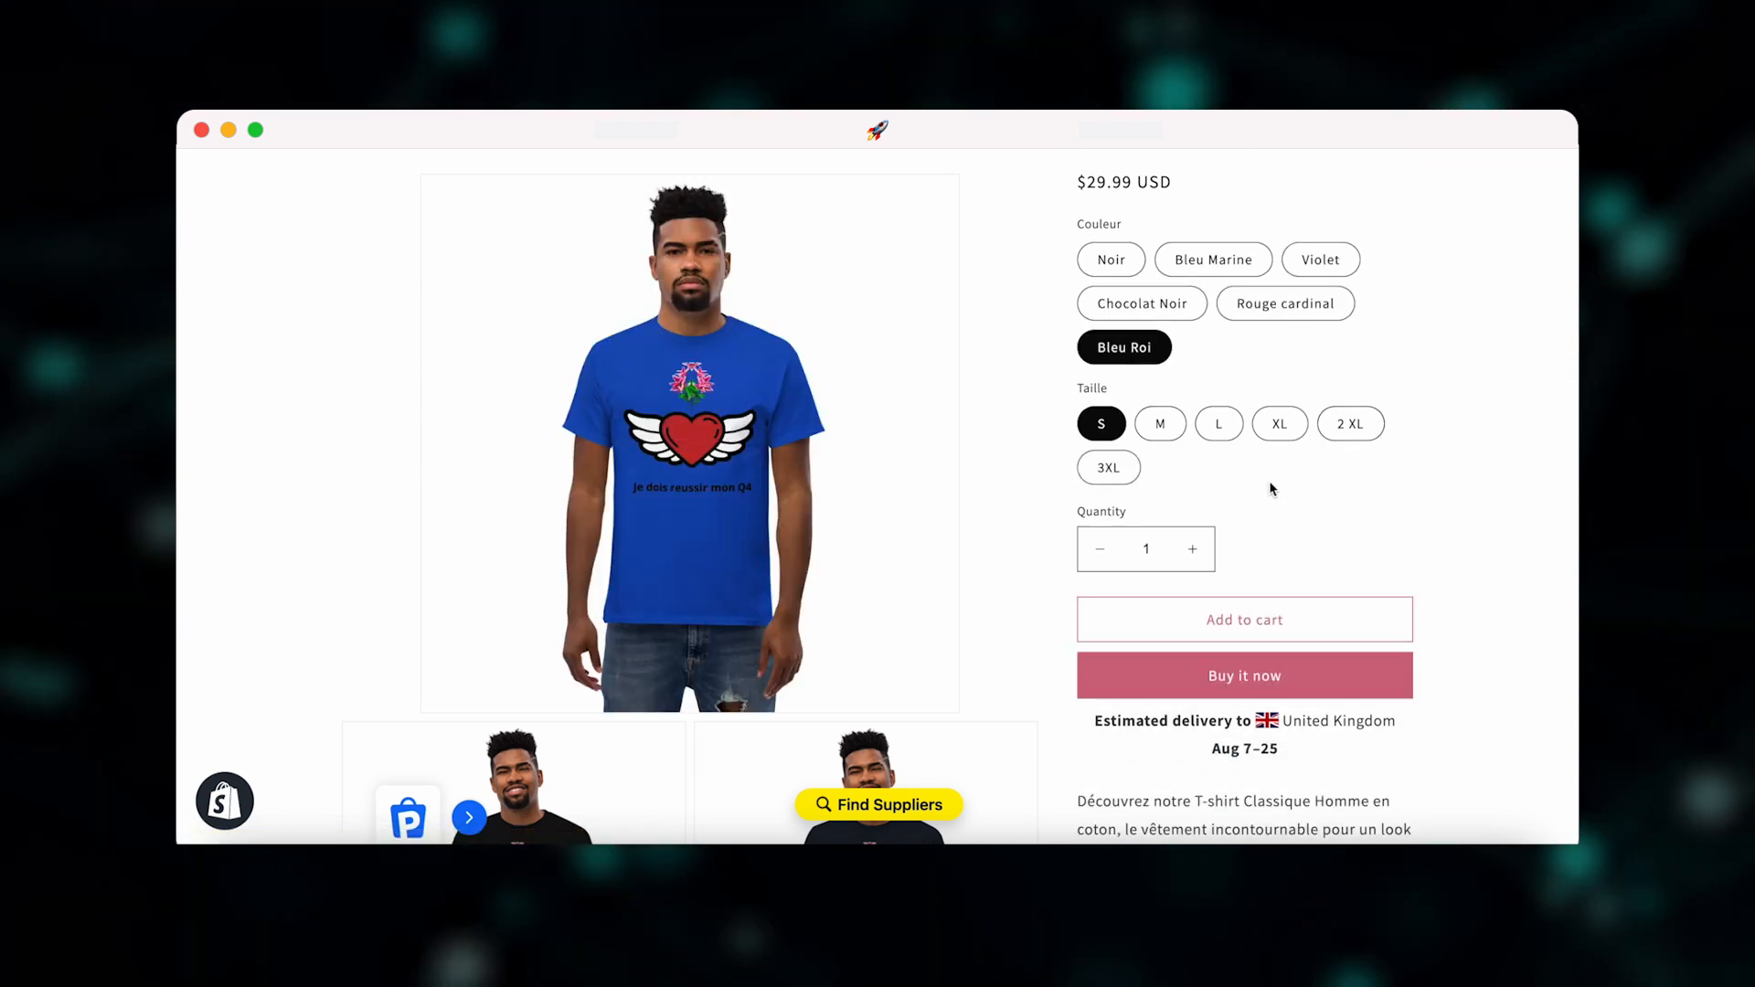
- Review the rest of the storefront product page, from the description and variant photos to the customer reviews and guarantee
scroll(1261, 489, down, 3)
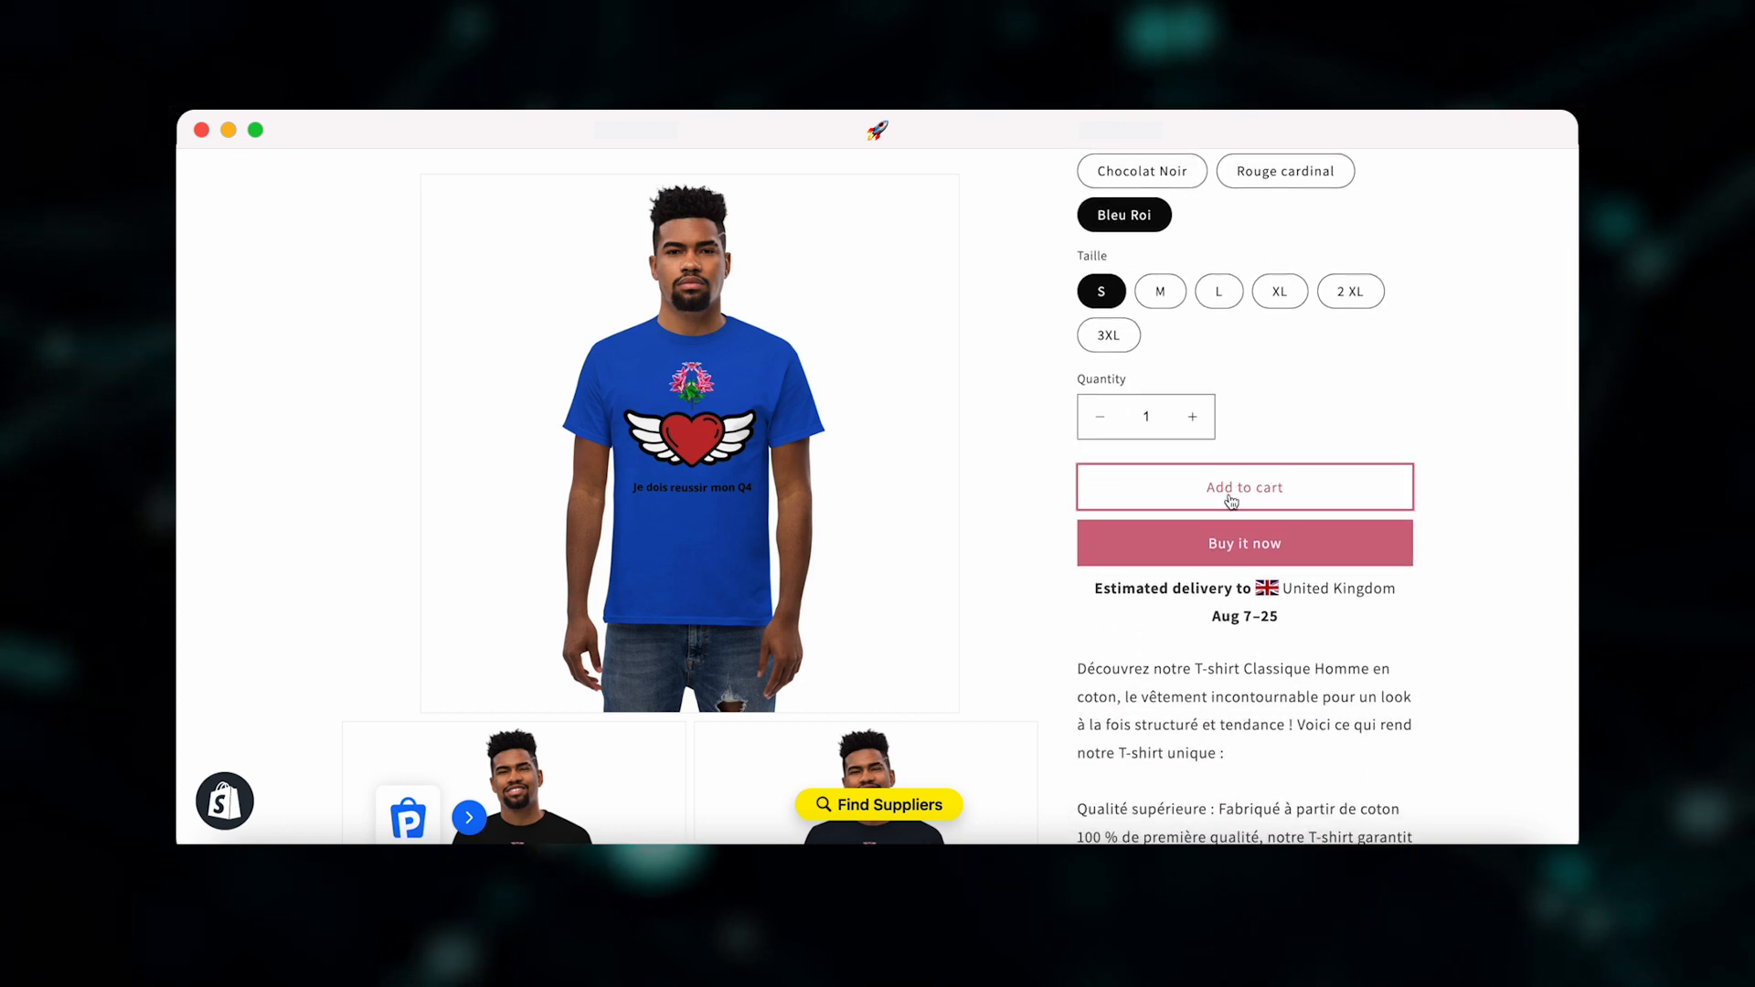
scroll(1230, 487, down, 3)
scroll(1226, 690, down, 4)
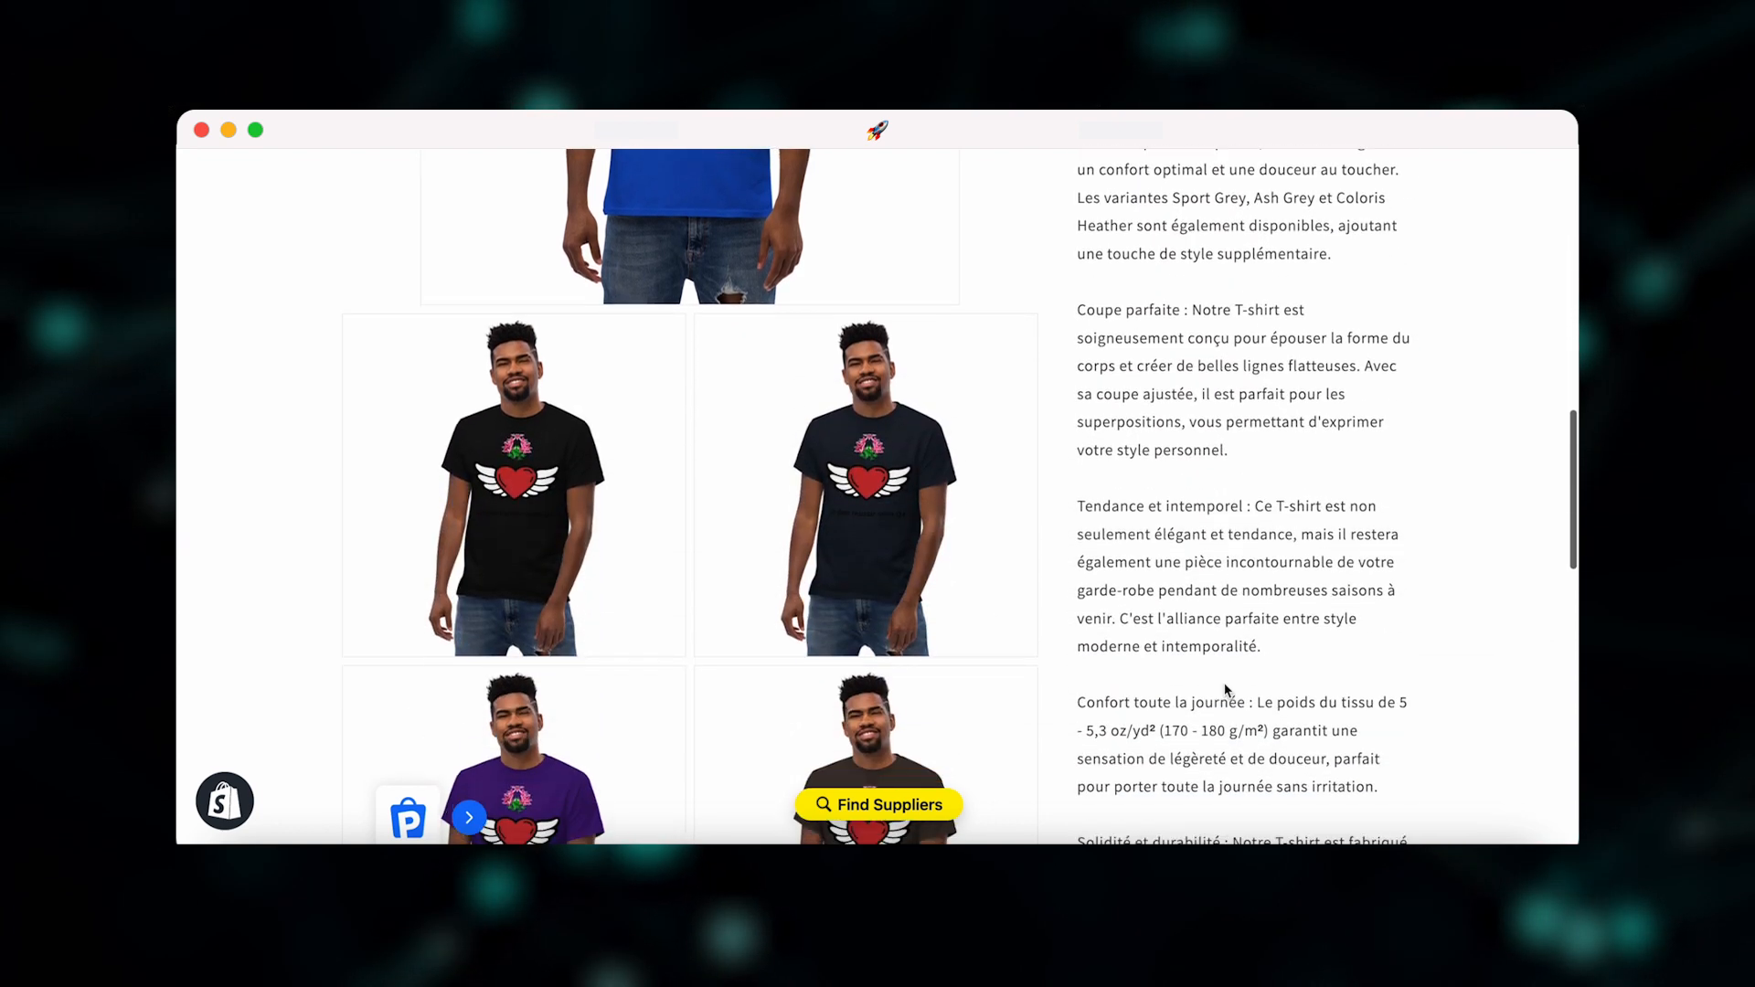
scroll(1226, 690, down, 6)
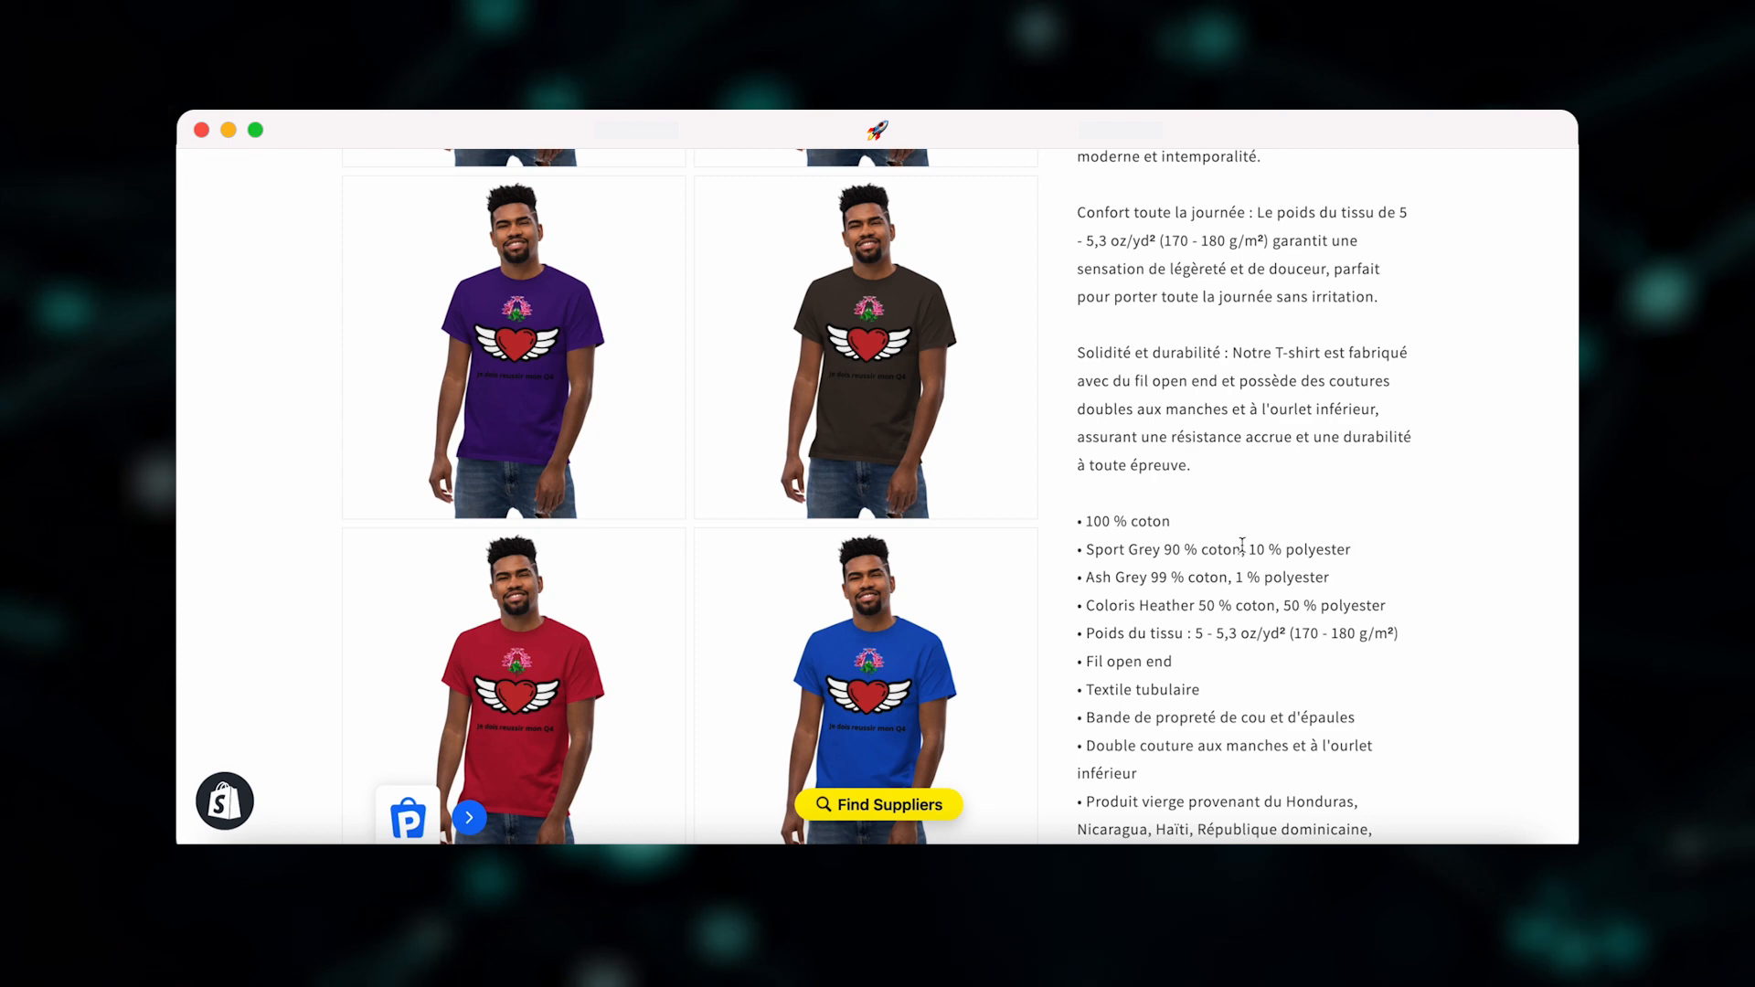
scroll(1241, 546, up, 10)
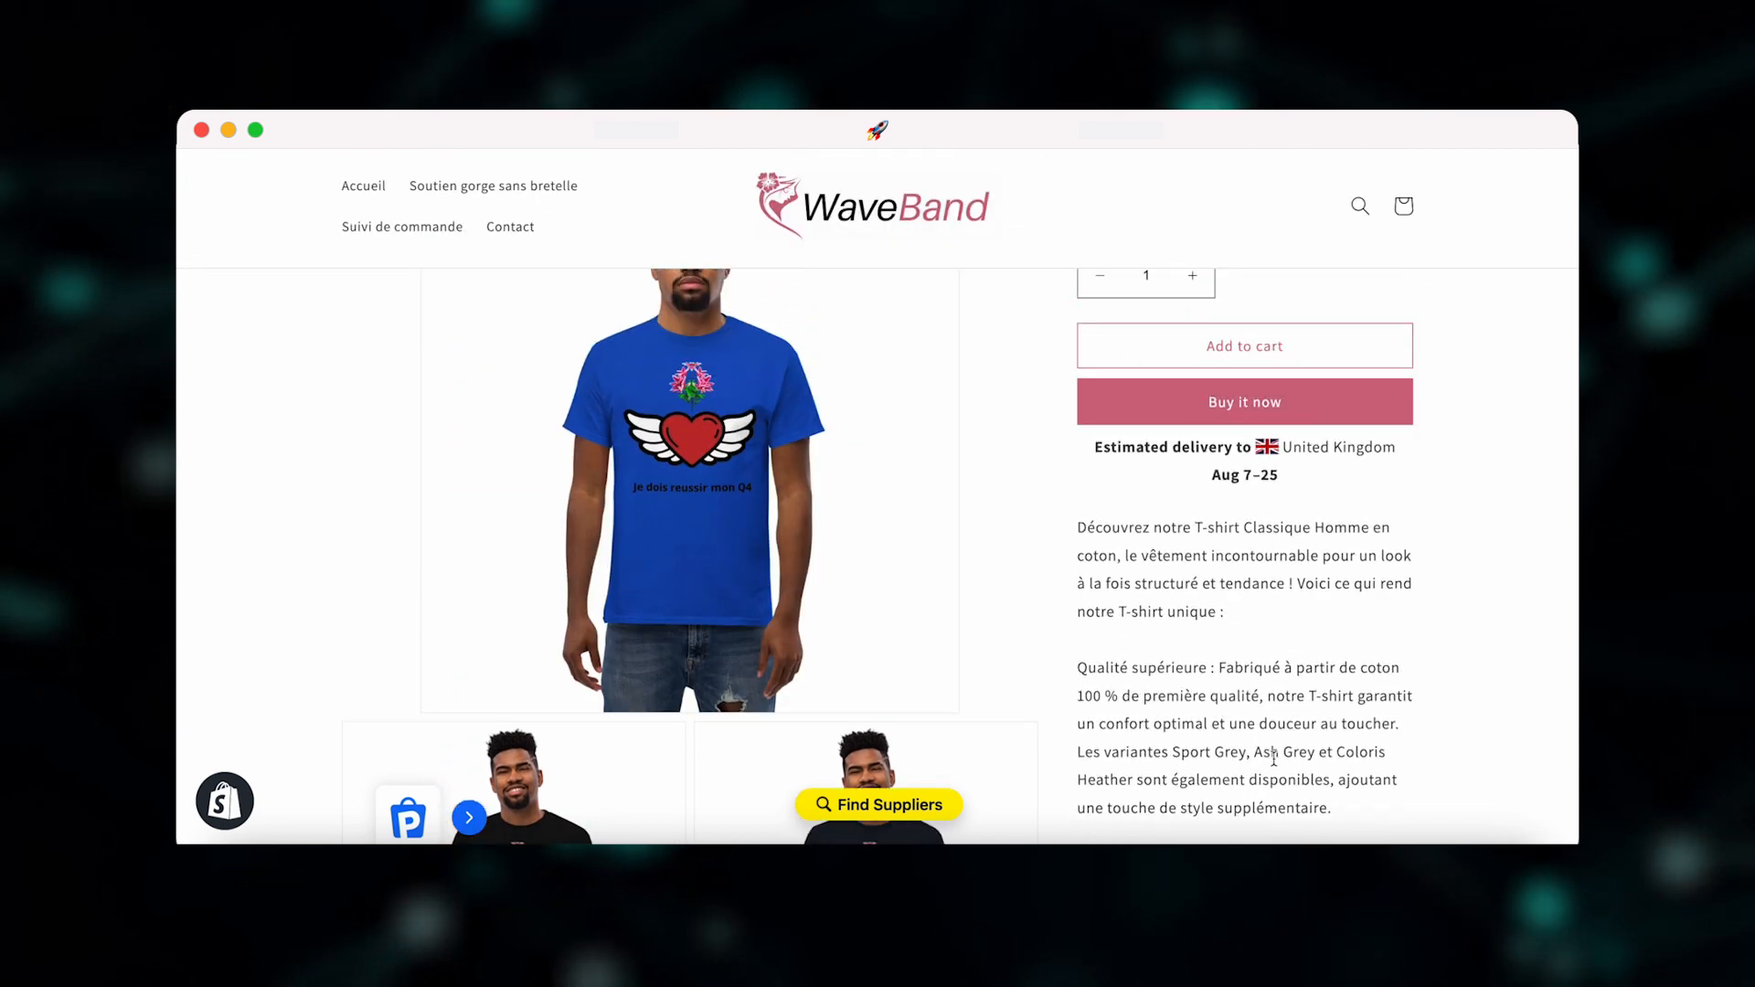
scroll(1299, 668, down, 20)
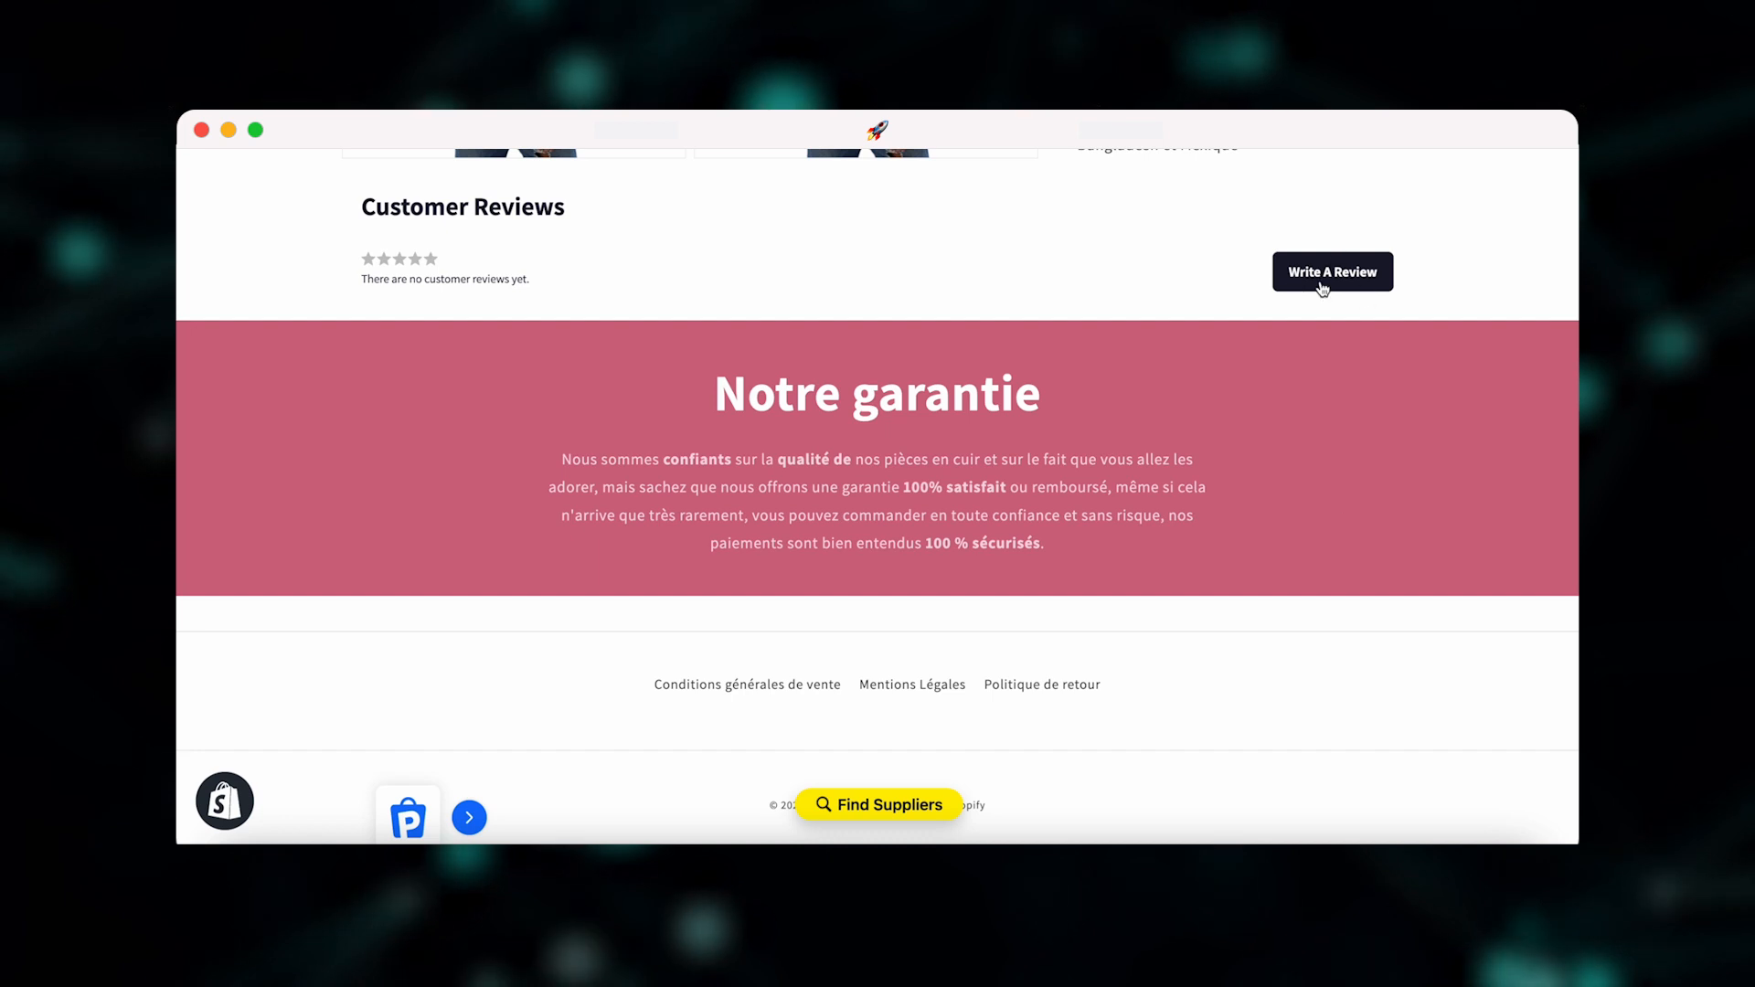
scroll(1321, 288, up, 1)
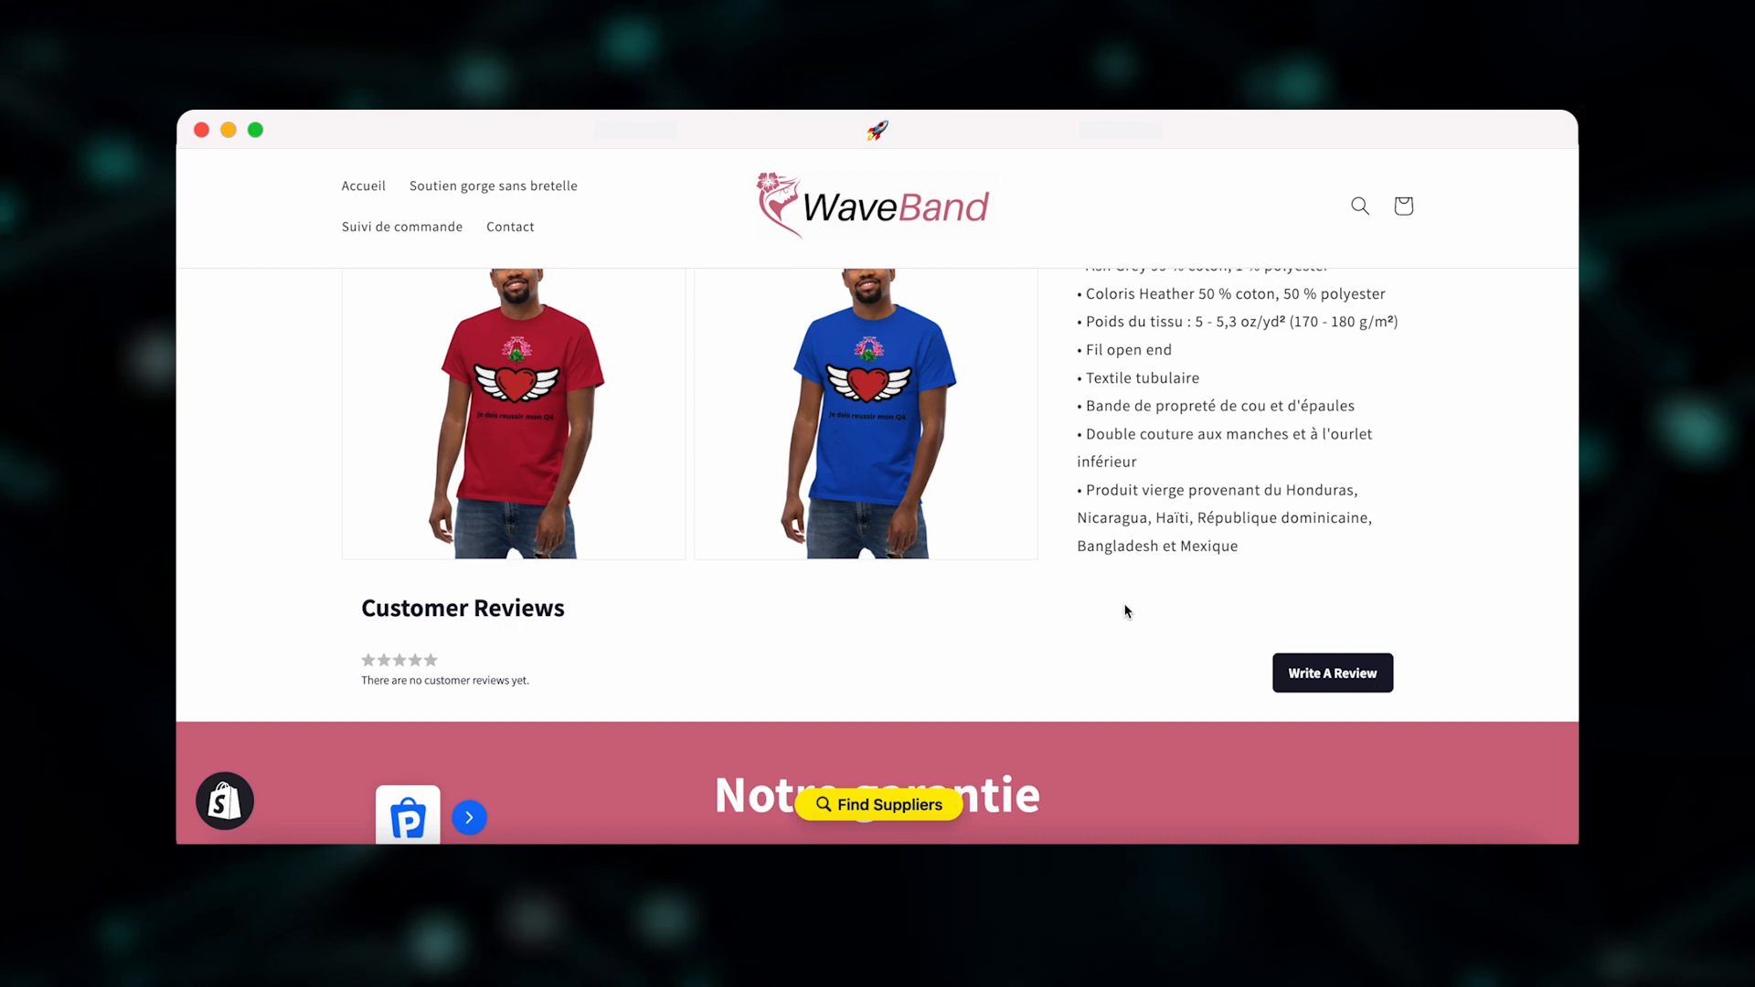
scroll(1128, 607, up, 10)
scroll(994, 499, up, 5)
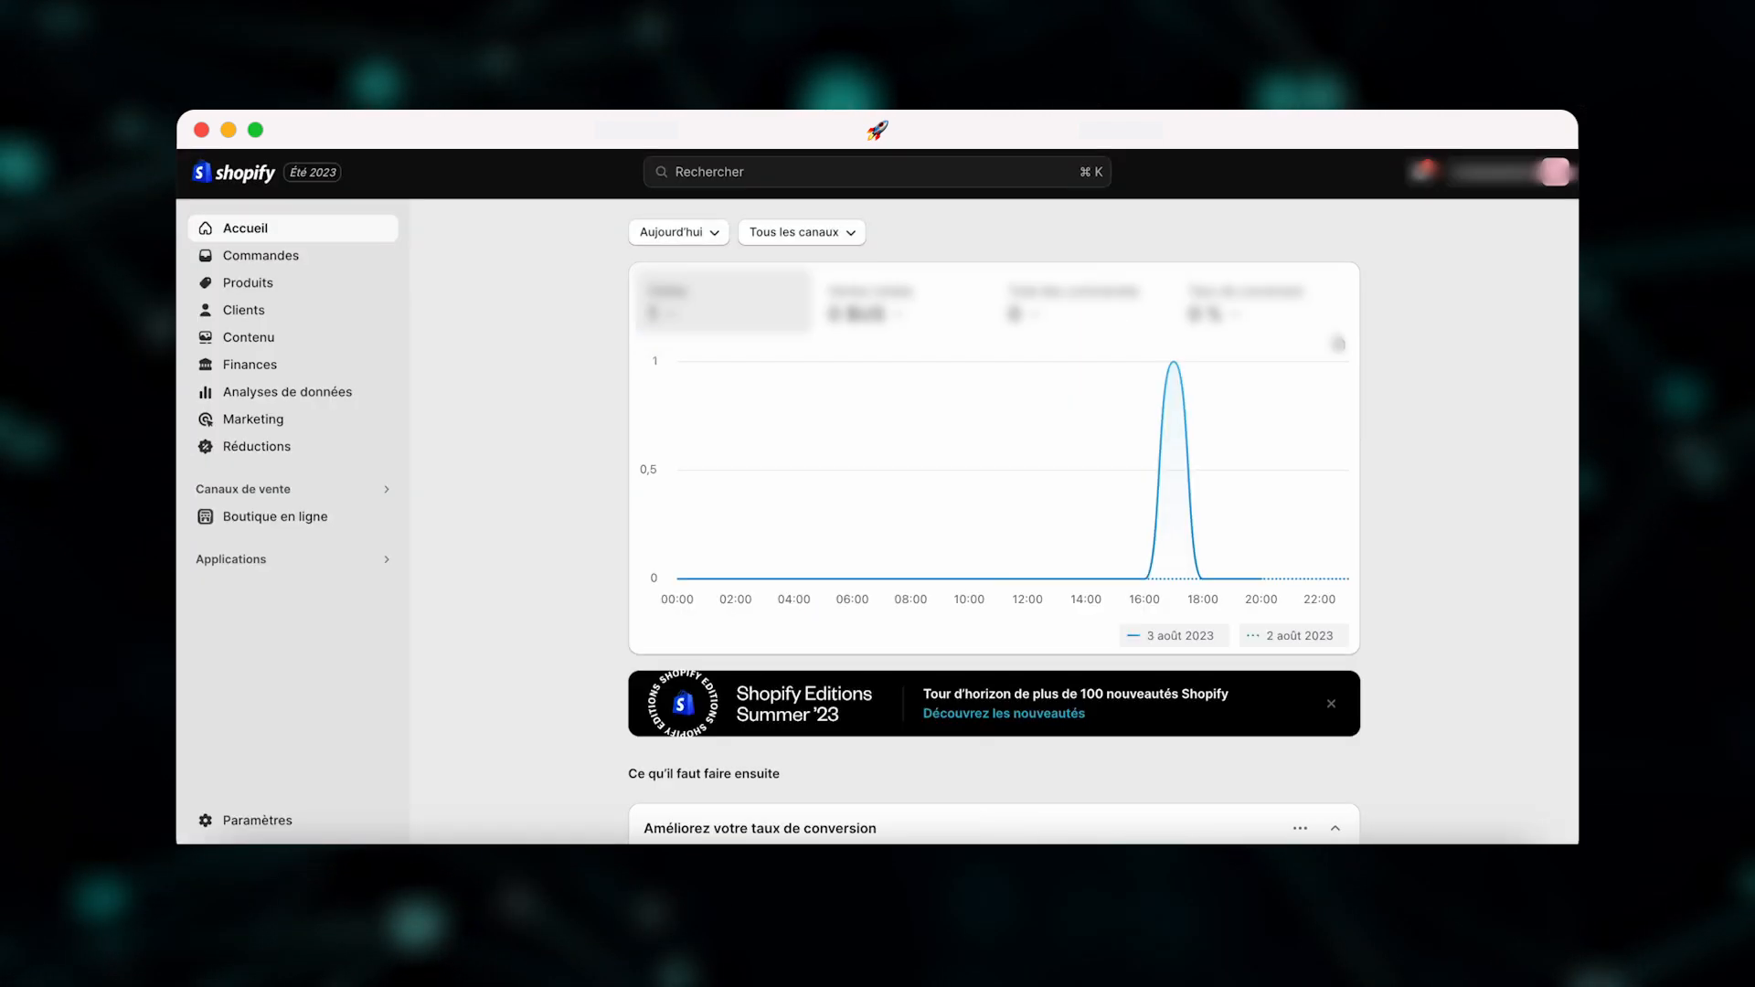
- Open T-shirt classique homme - Pentaluna from the Shopify admin product list and place the cursor in its description
click(344, 283)
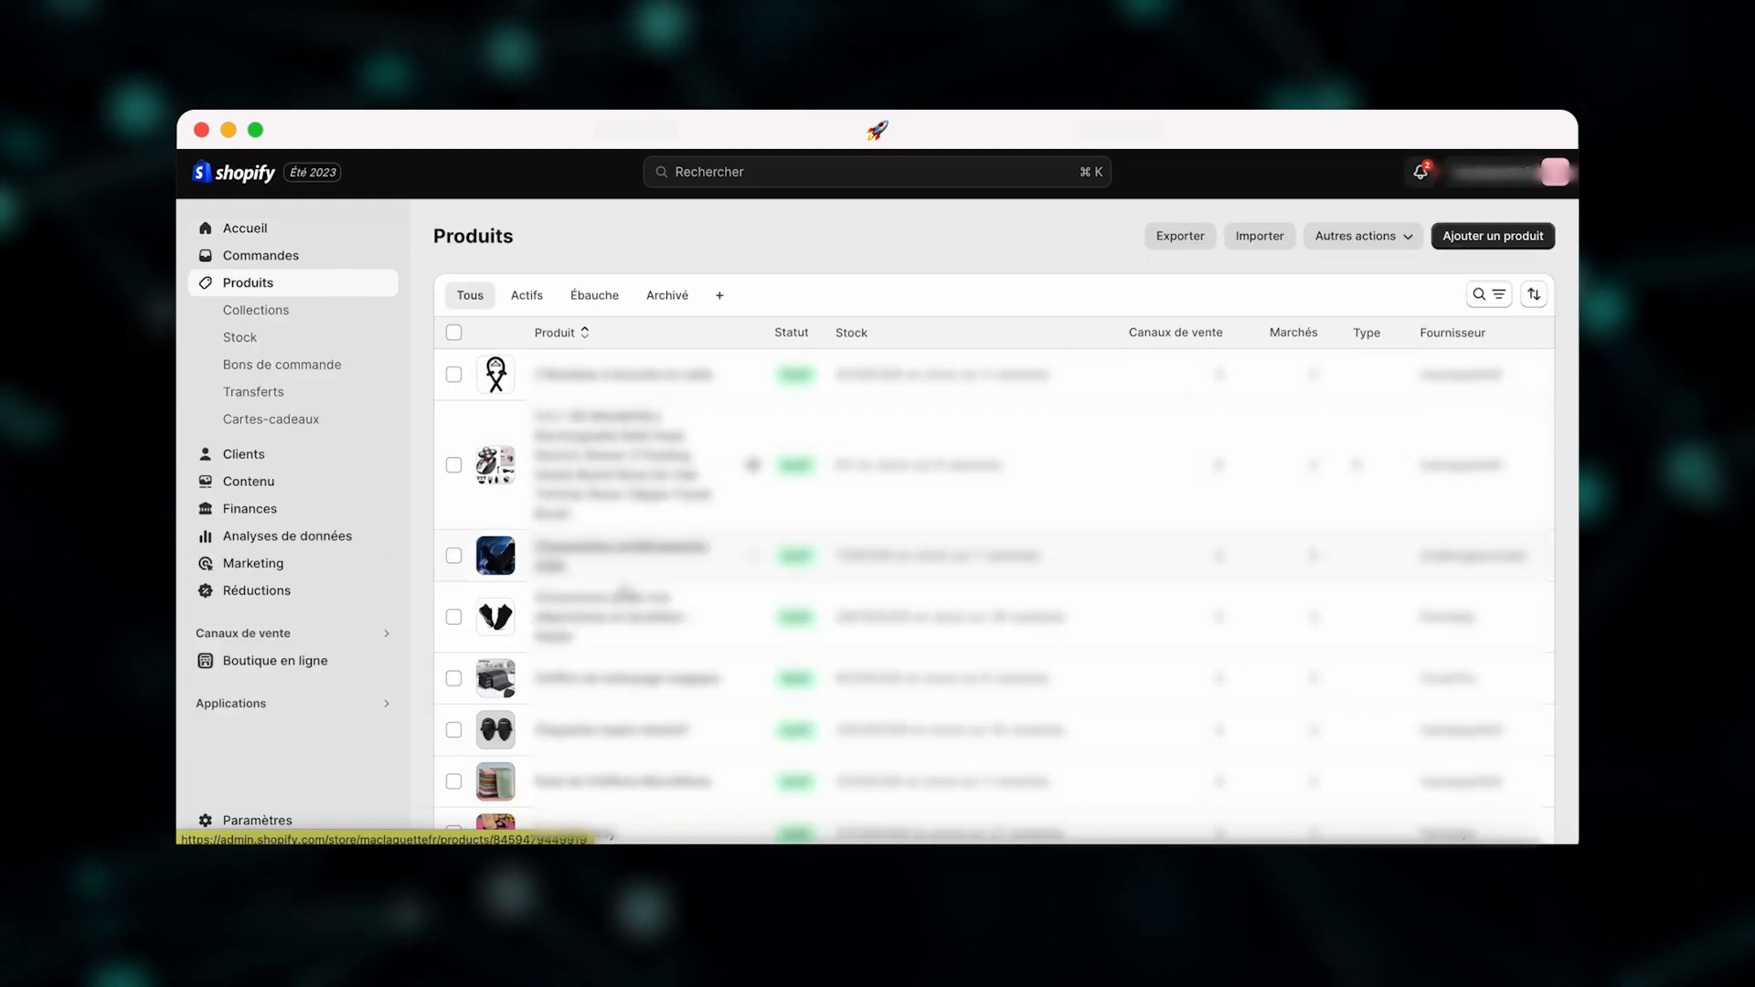
scroll(640, 585, down, 5)
click(544, 776)
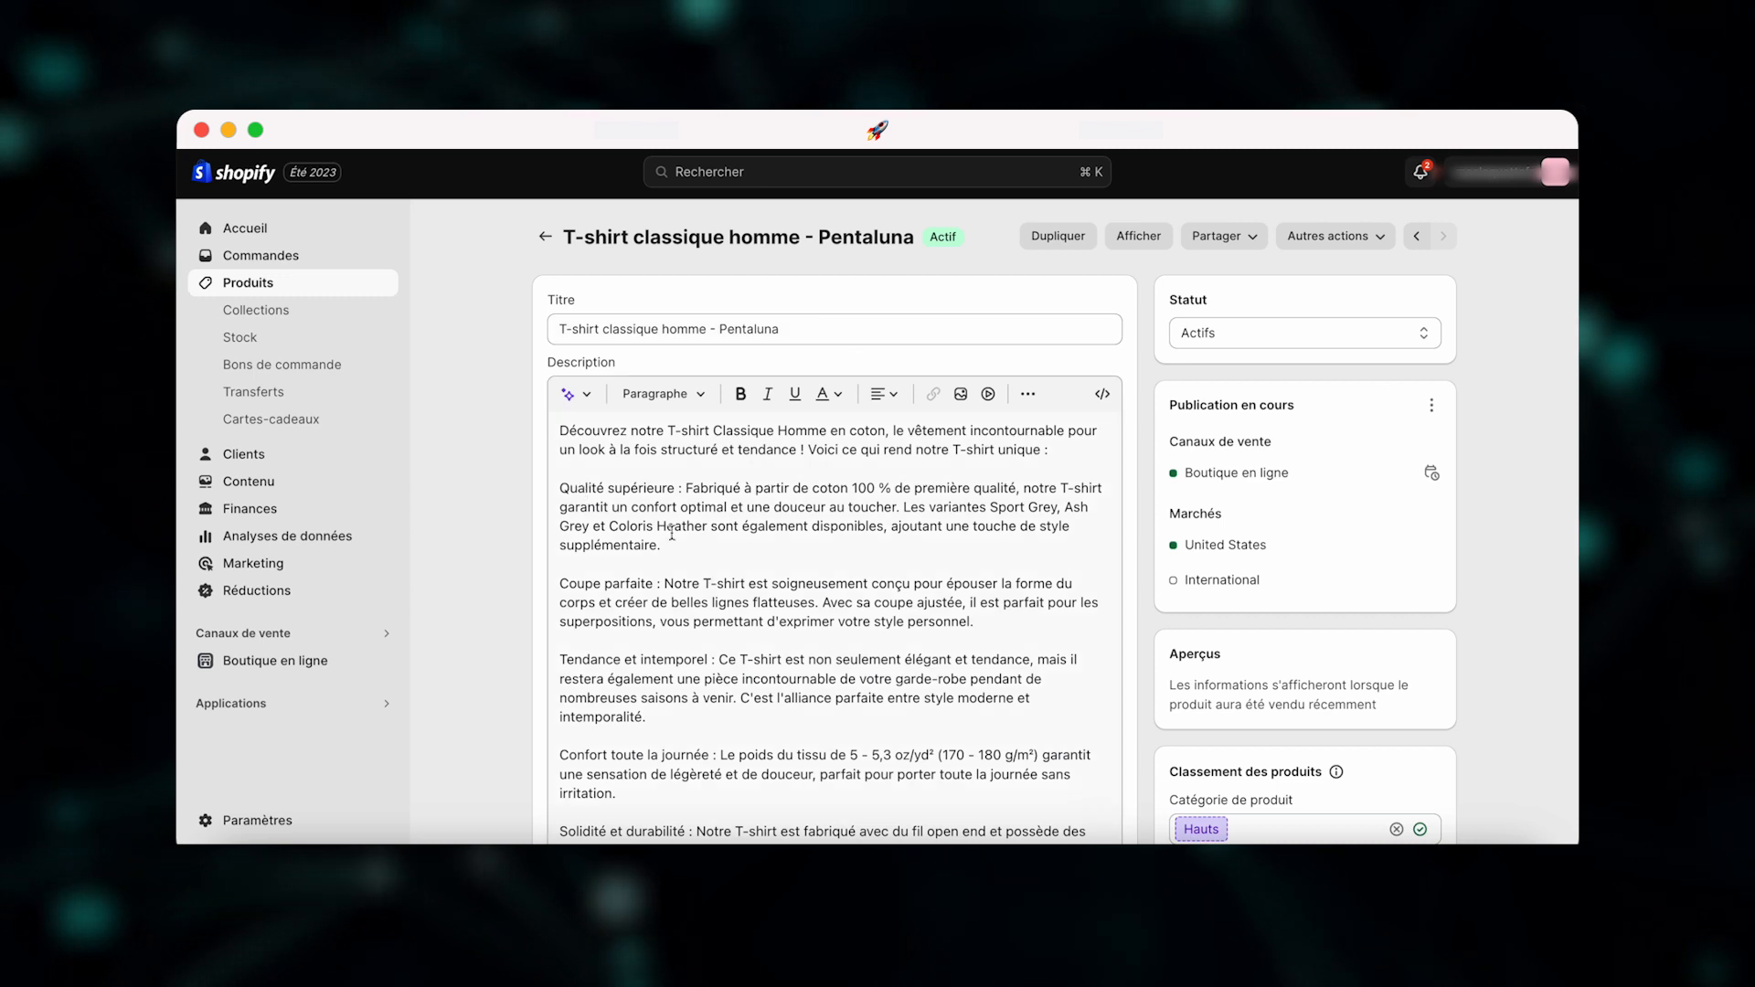
click(944, 732)
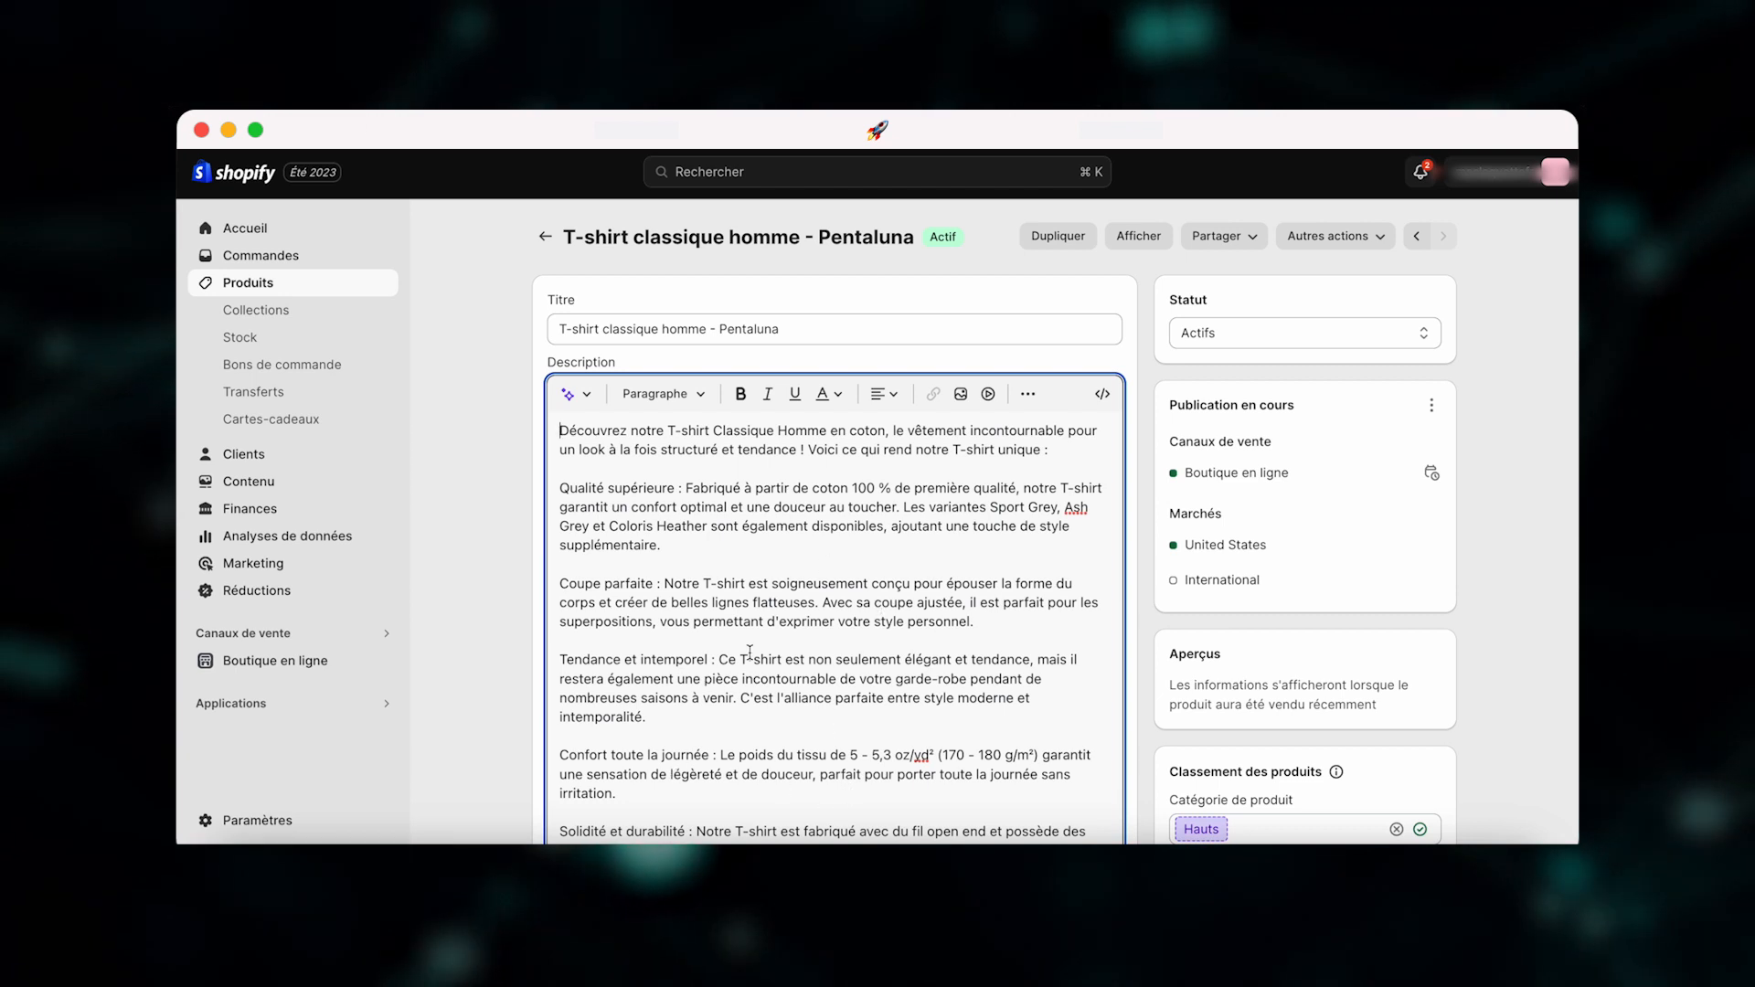
- Examine the product's colour and size options, variant prices, stock and search engine listing in the Shopify admin
scroll(777, 659, down, 5)
scroll(477, 709, down, 15)
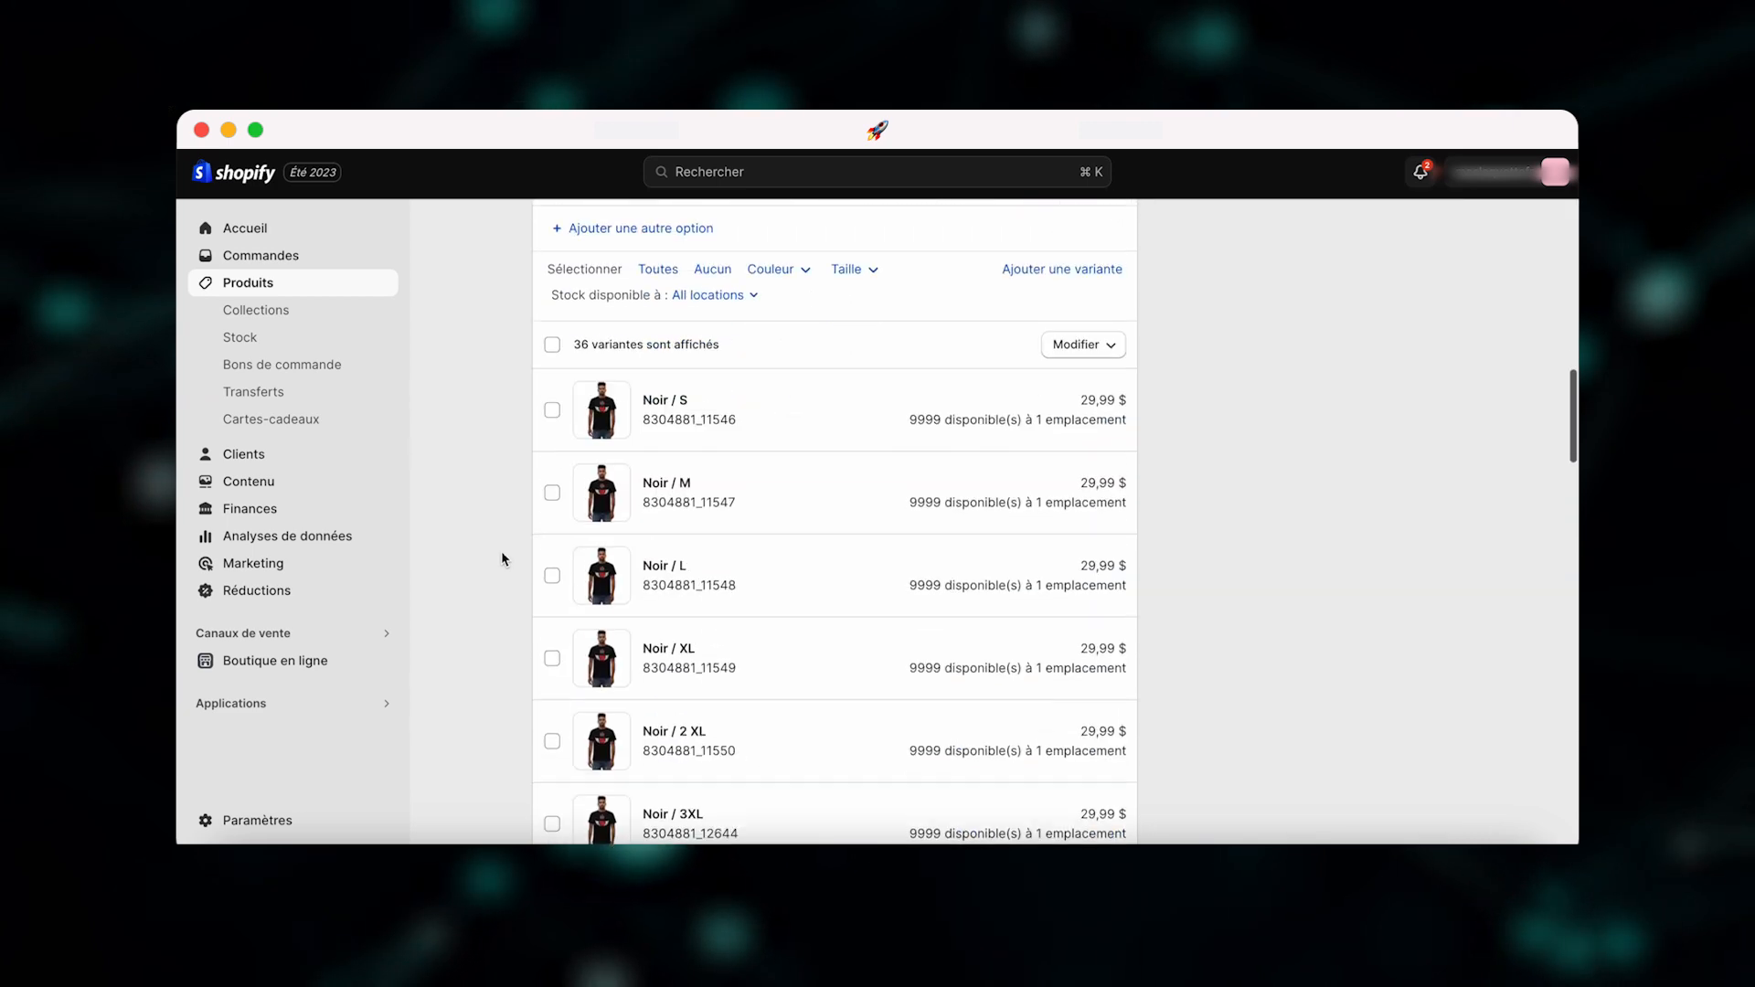
scroll(501, 556, down, 3)
scroll(969, 537, up, 5)
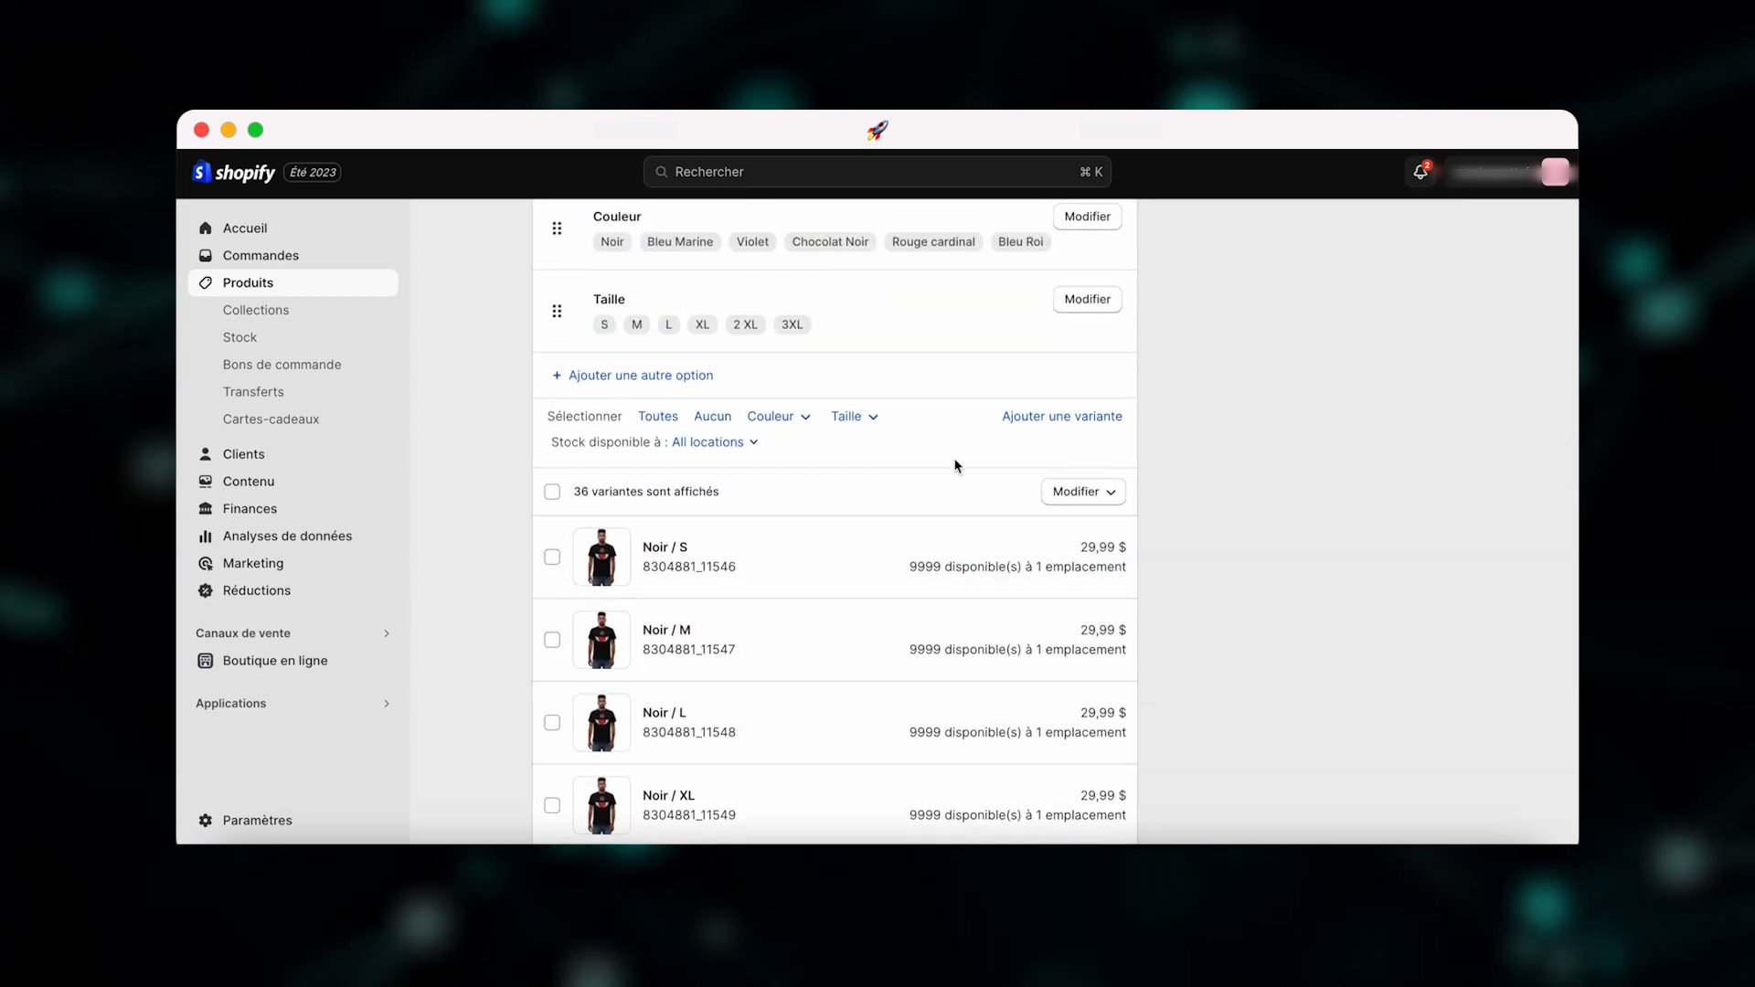
scroll(955, 466, down, 20)
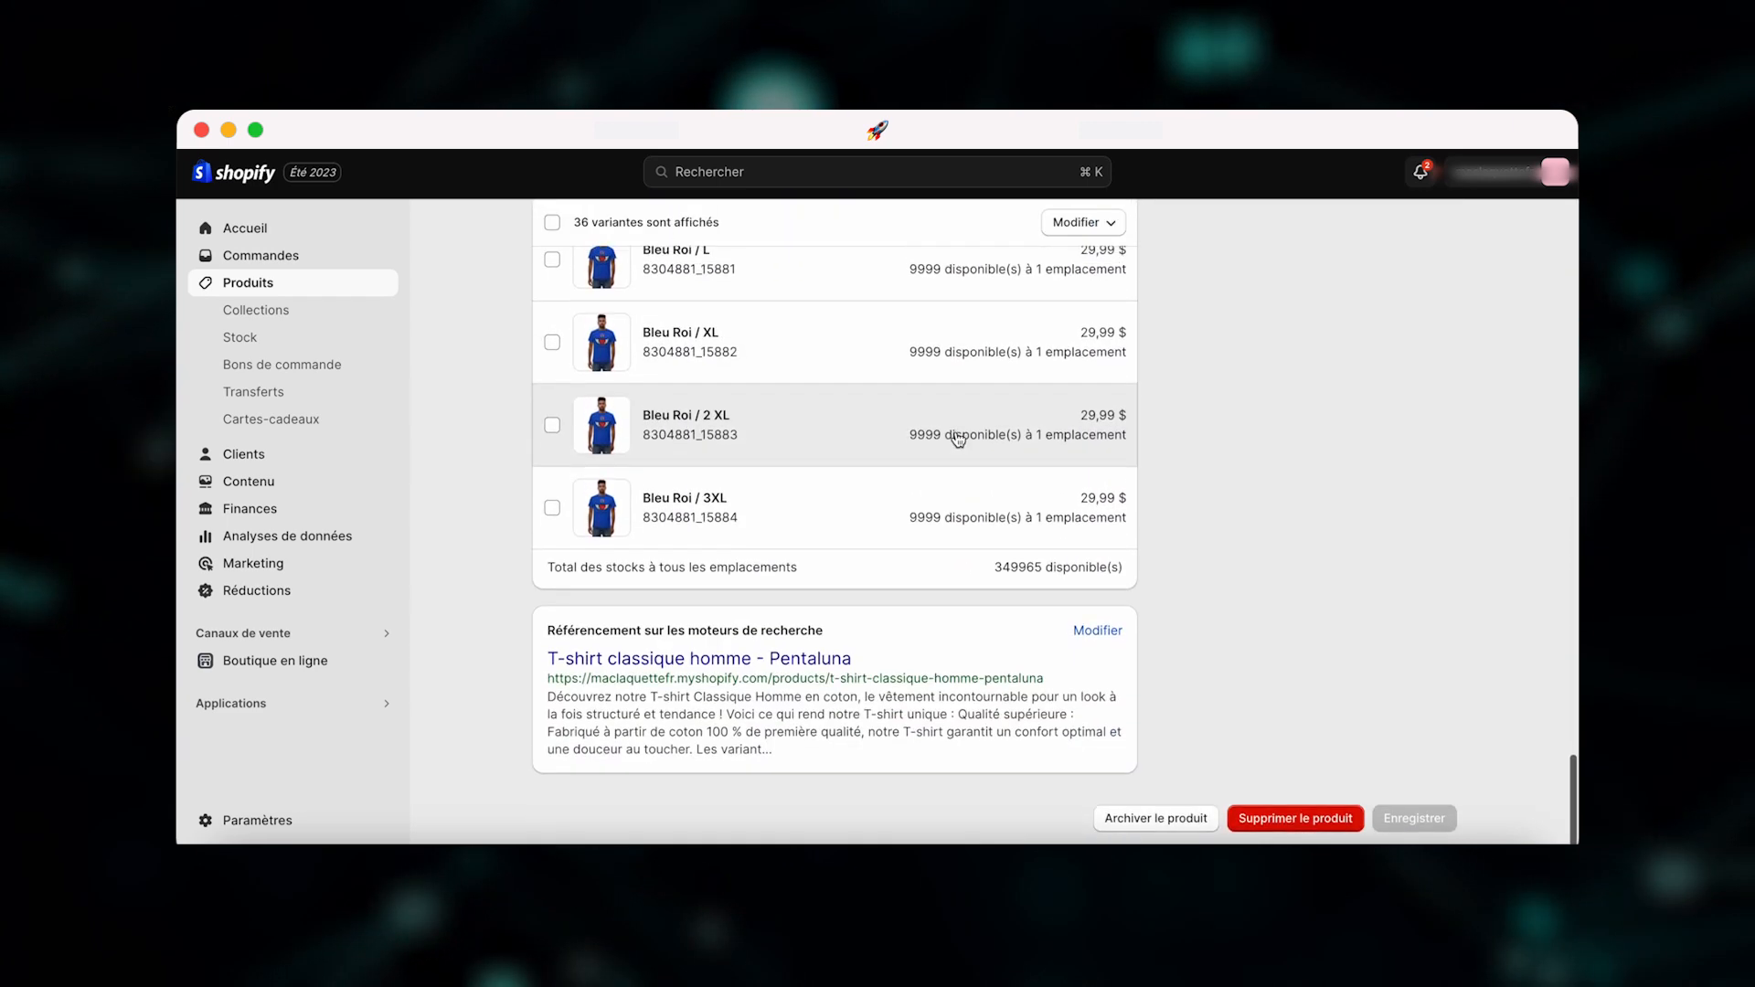
scroll(957, 439, up, 20)
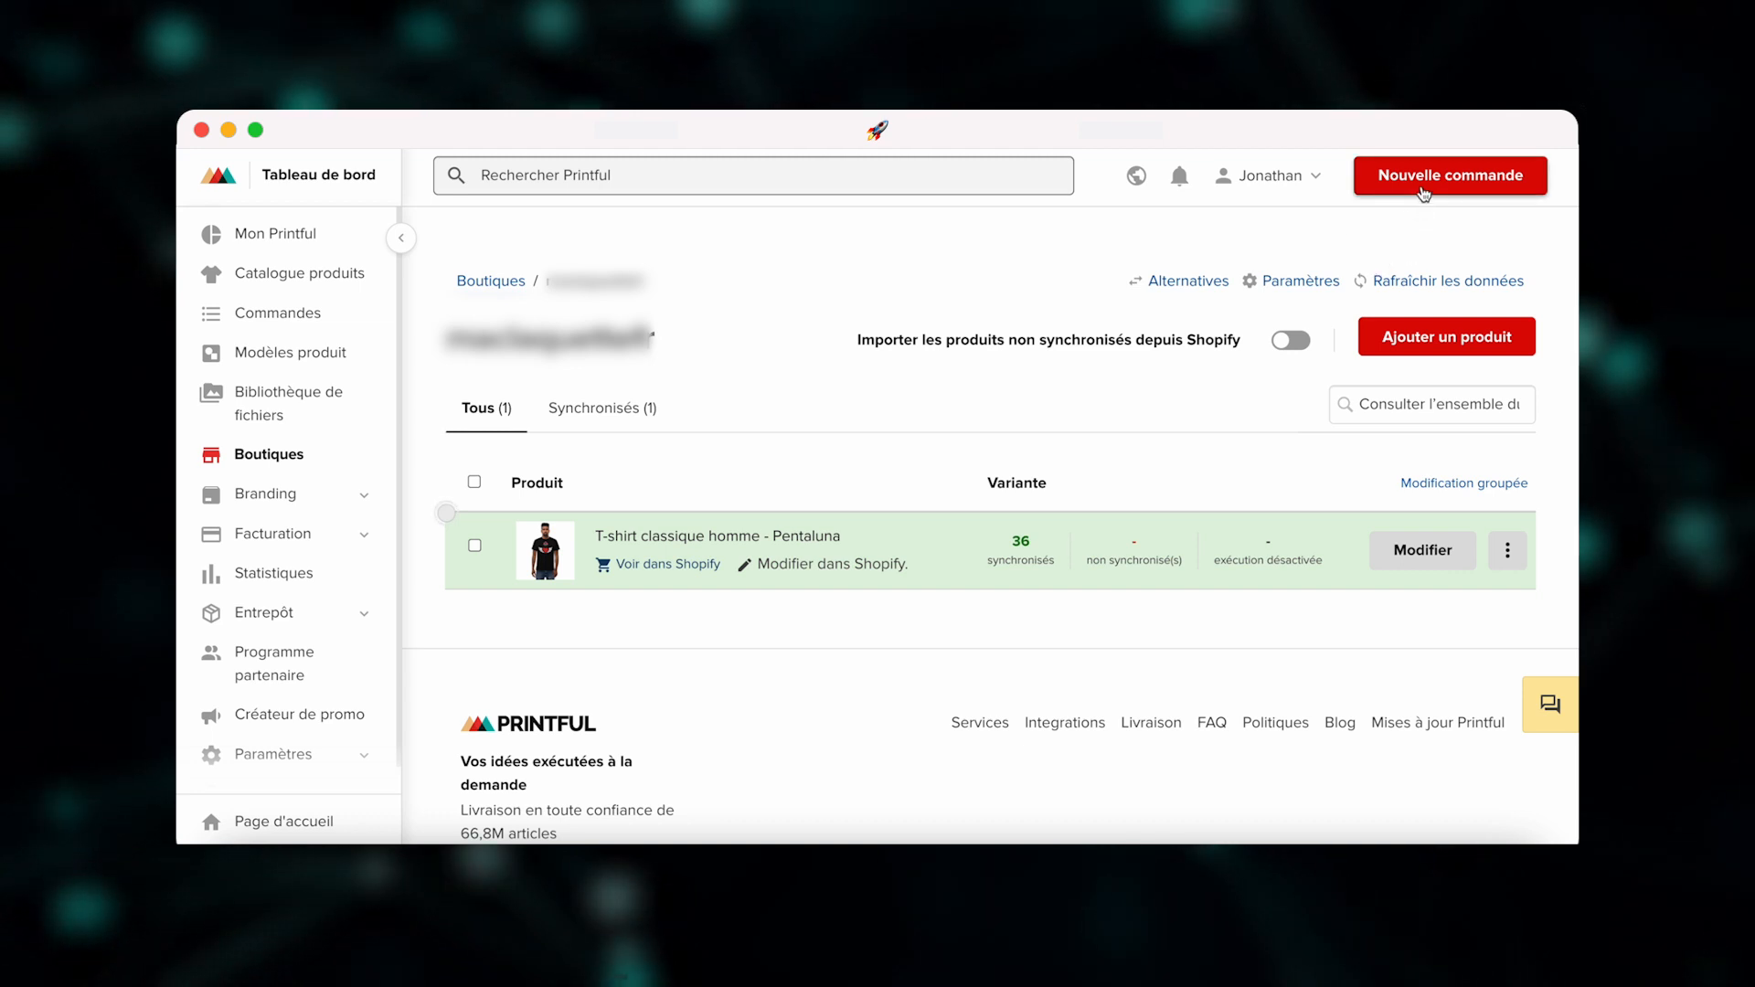
- Switch to Printful and start a new personal sample order for testing designs
click(1423, 179)
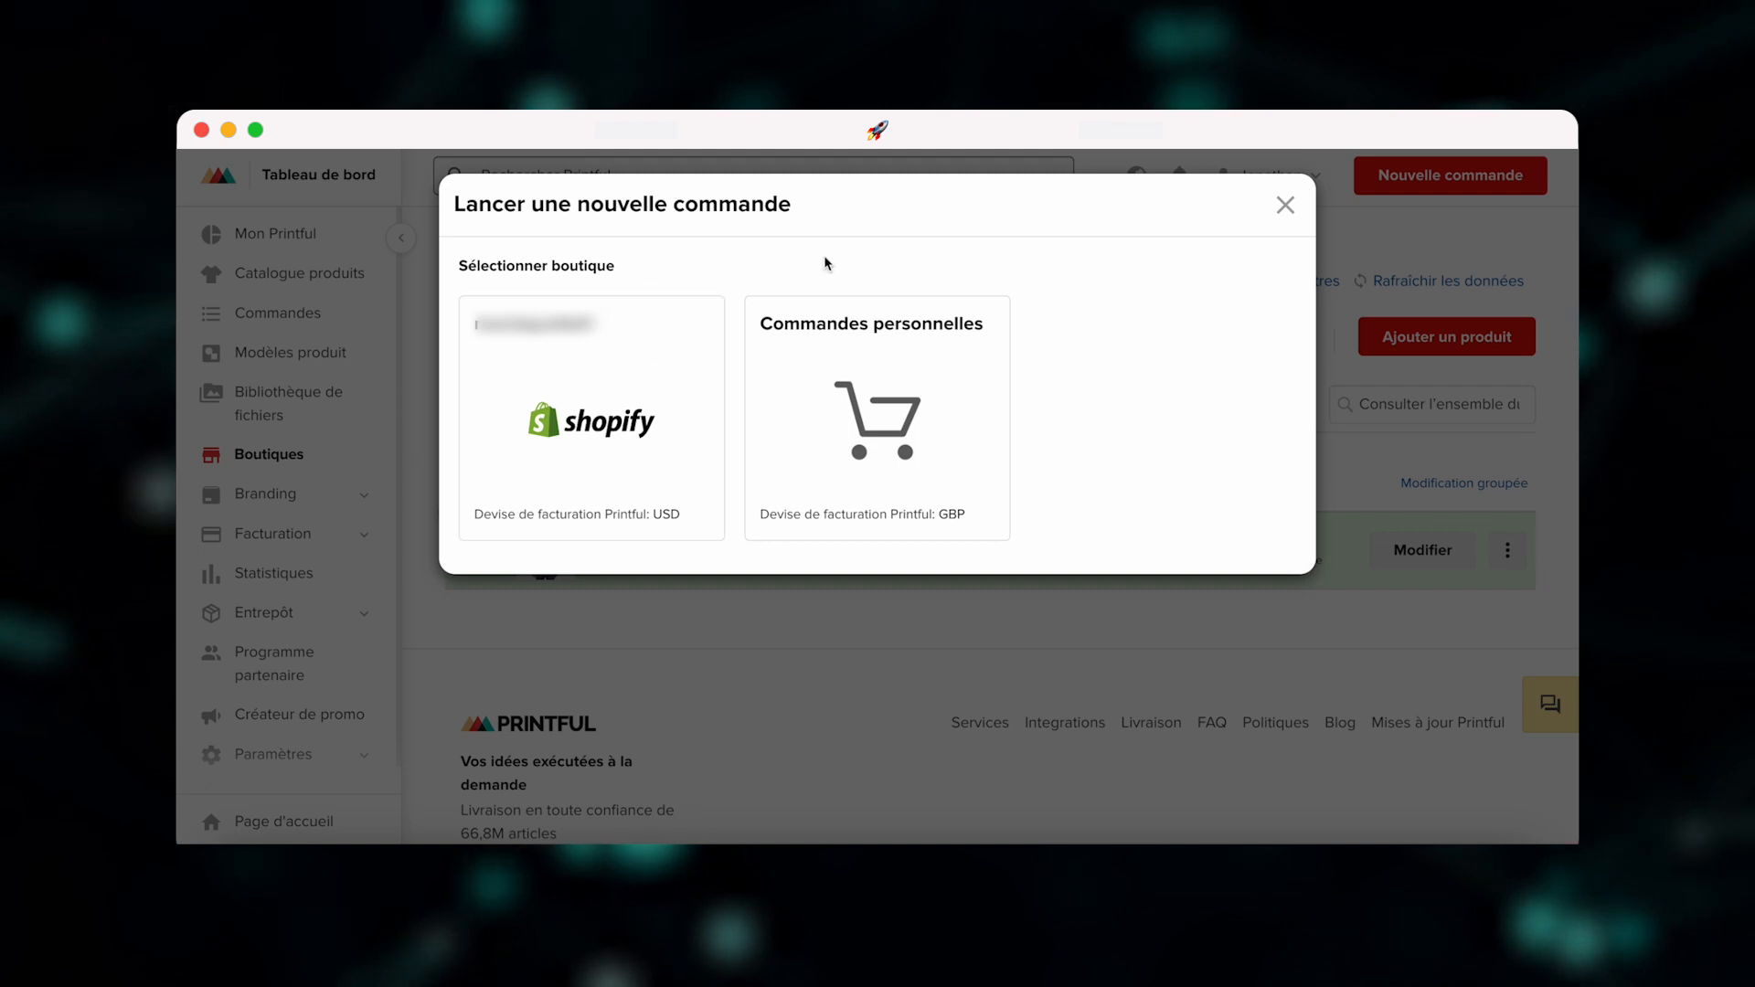
click(933, 383)
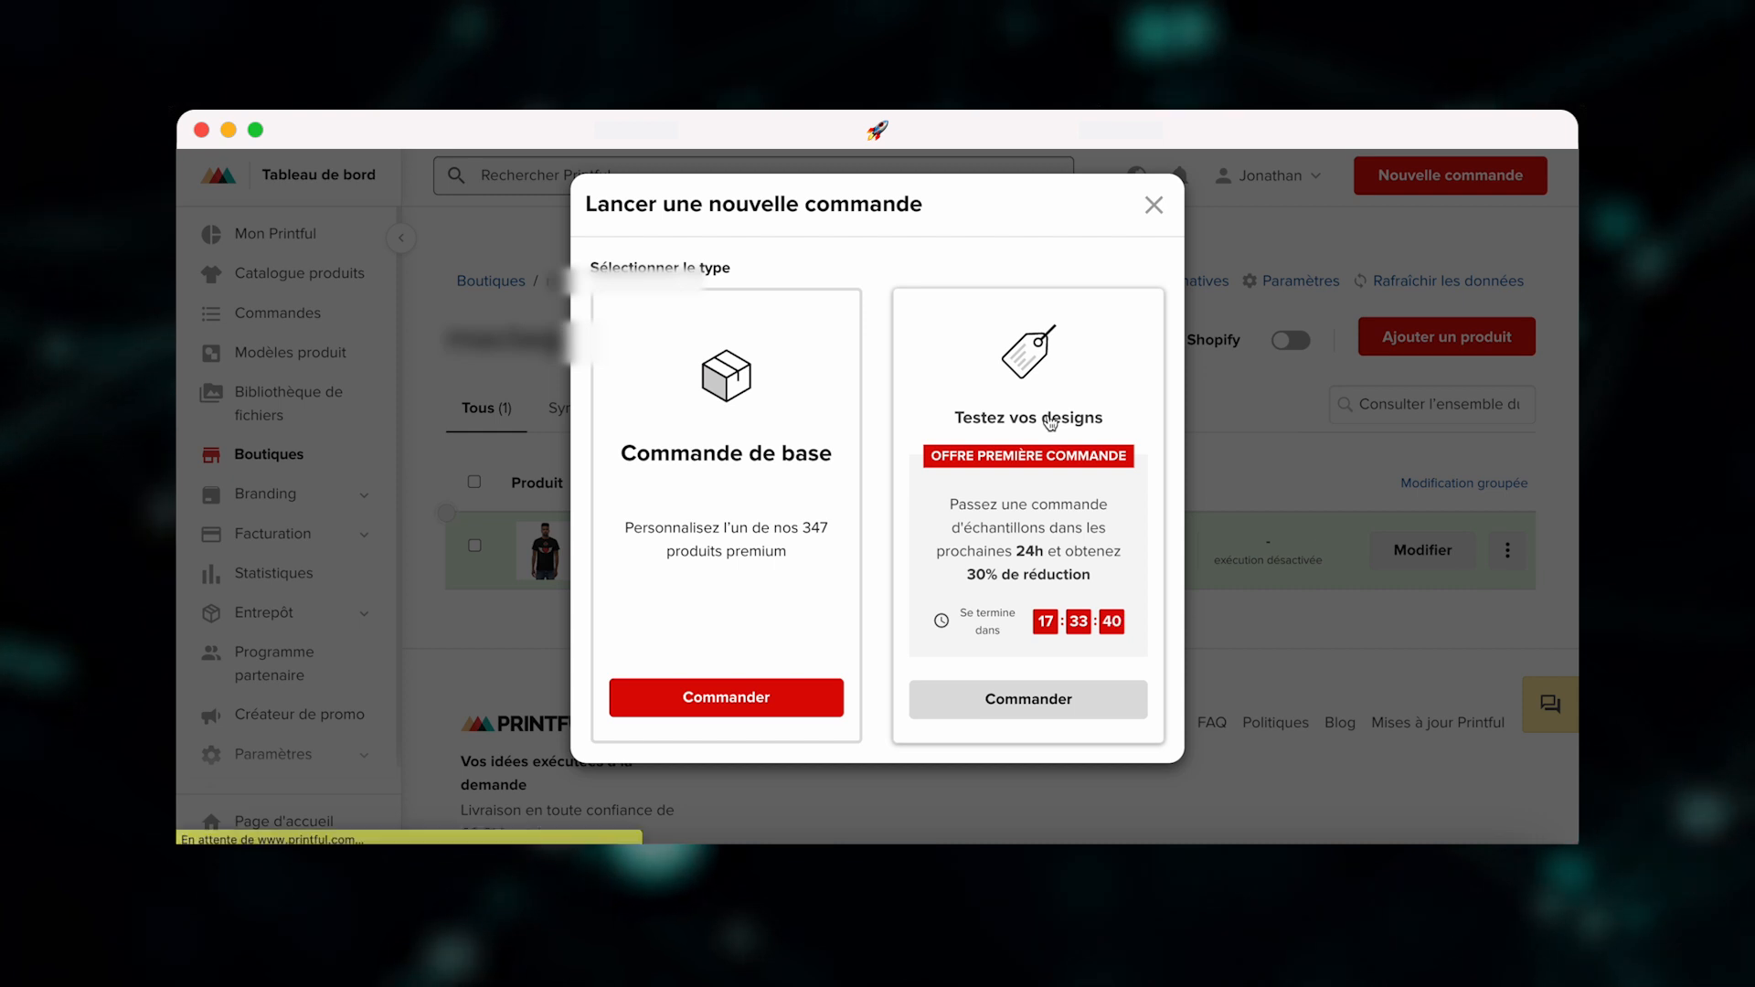
click(1051, 375)
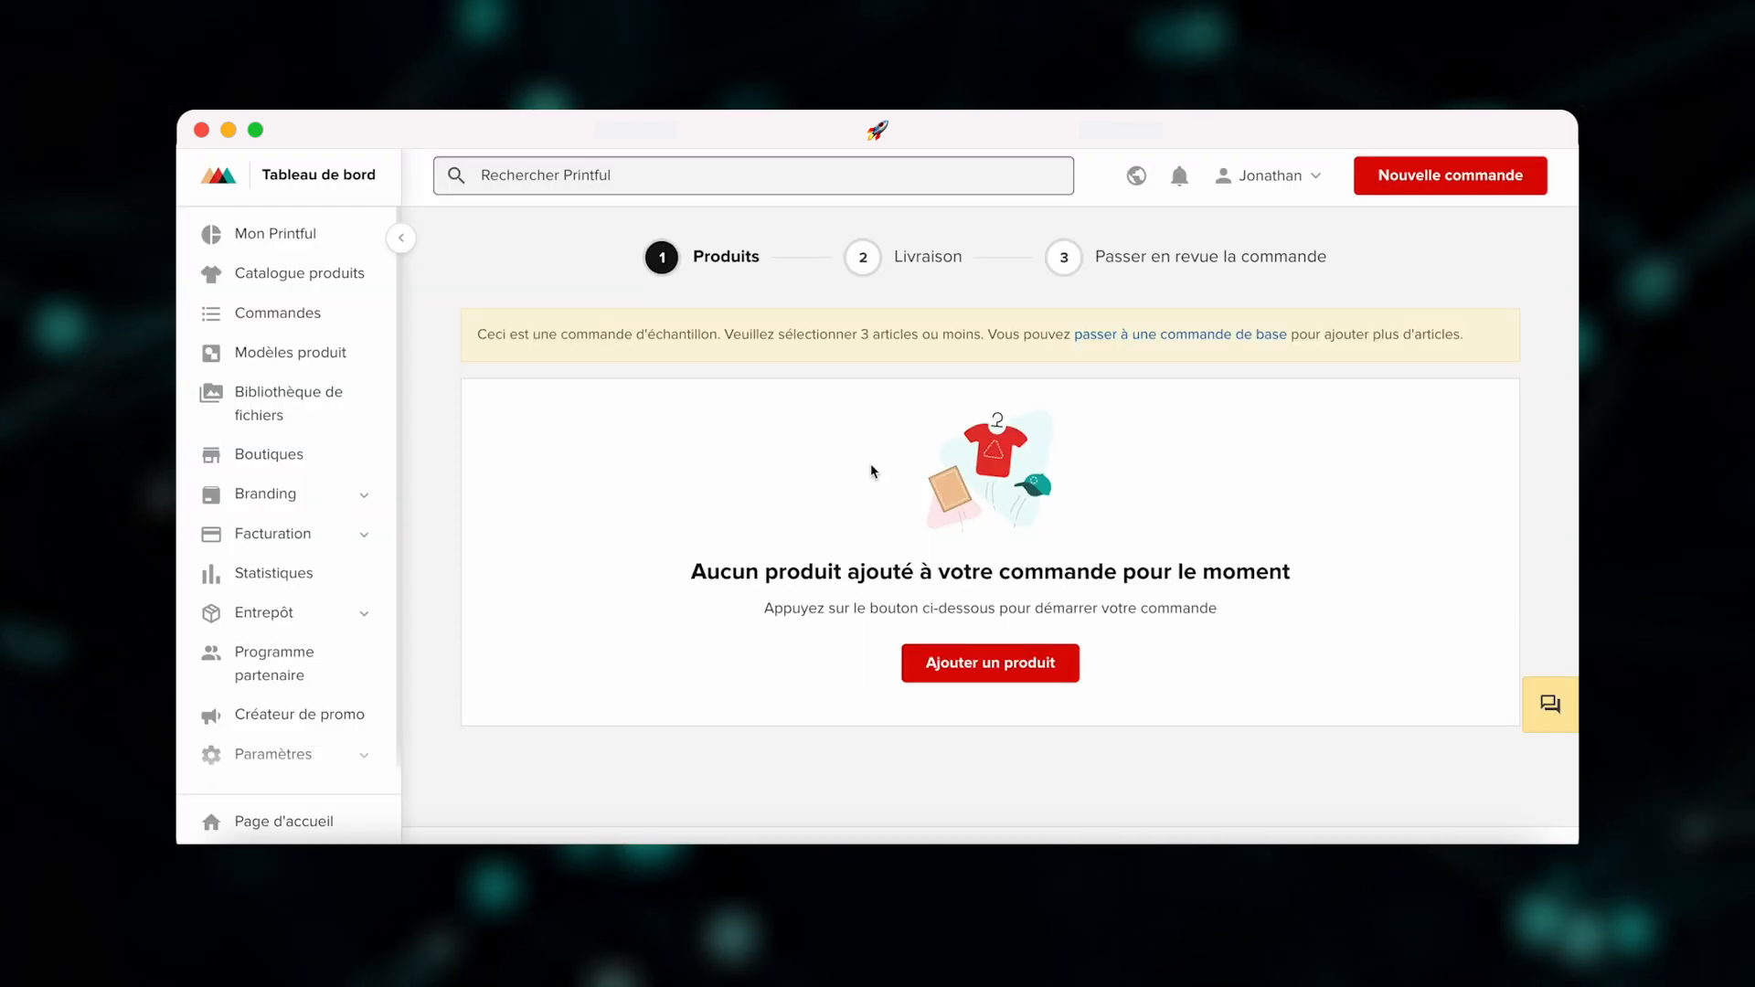
scroll(874, 472, down, 2)
scroll(874, 478, up, 2)
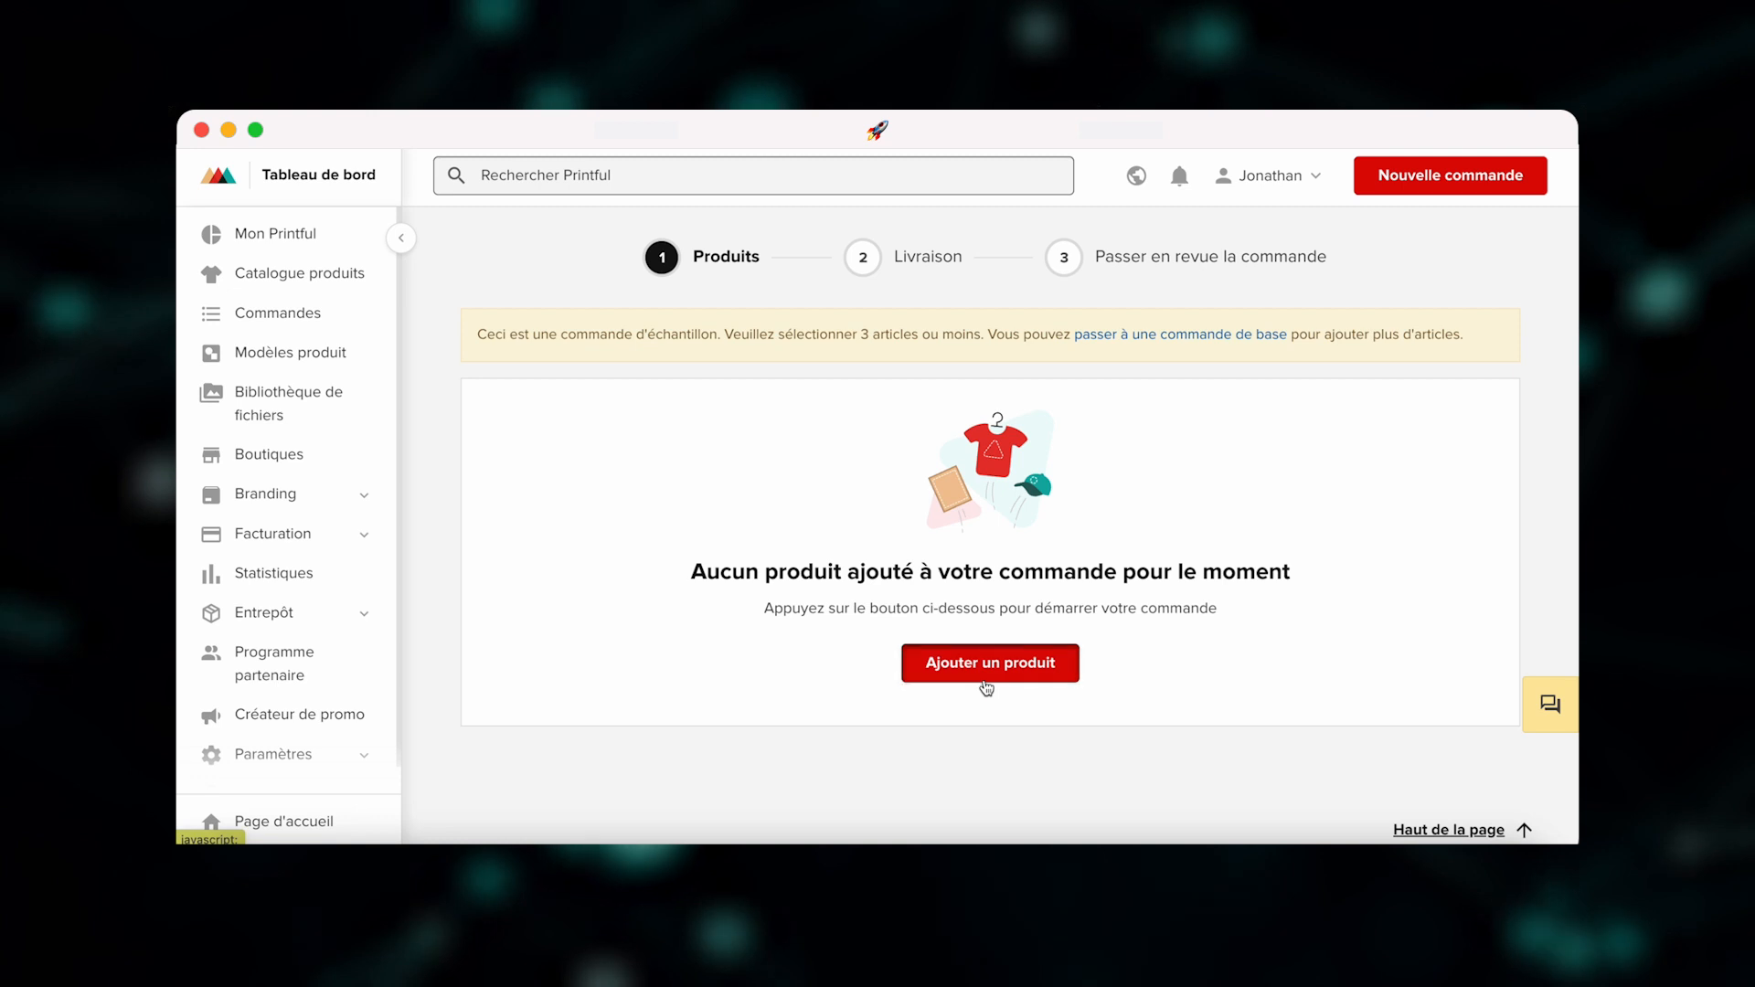
- Add the designed T-shirt in black, size S, to the sample order and proceed to shipping
click(987, 672)
click(502, 265)
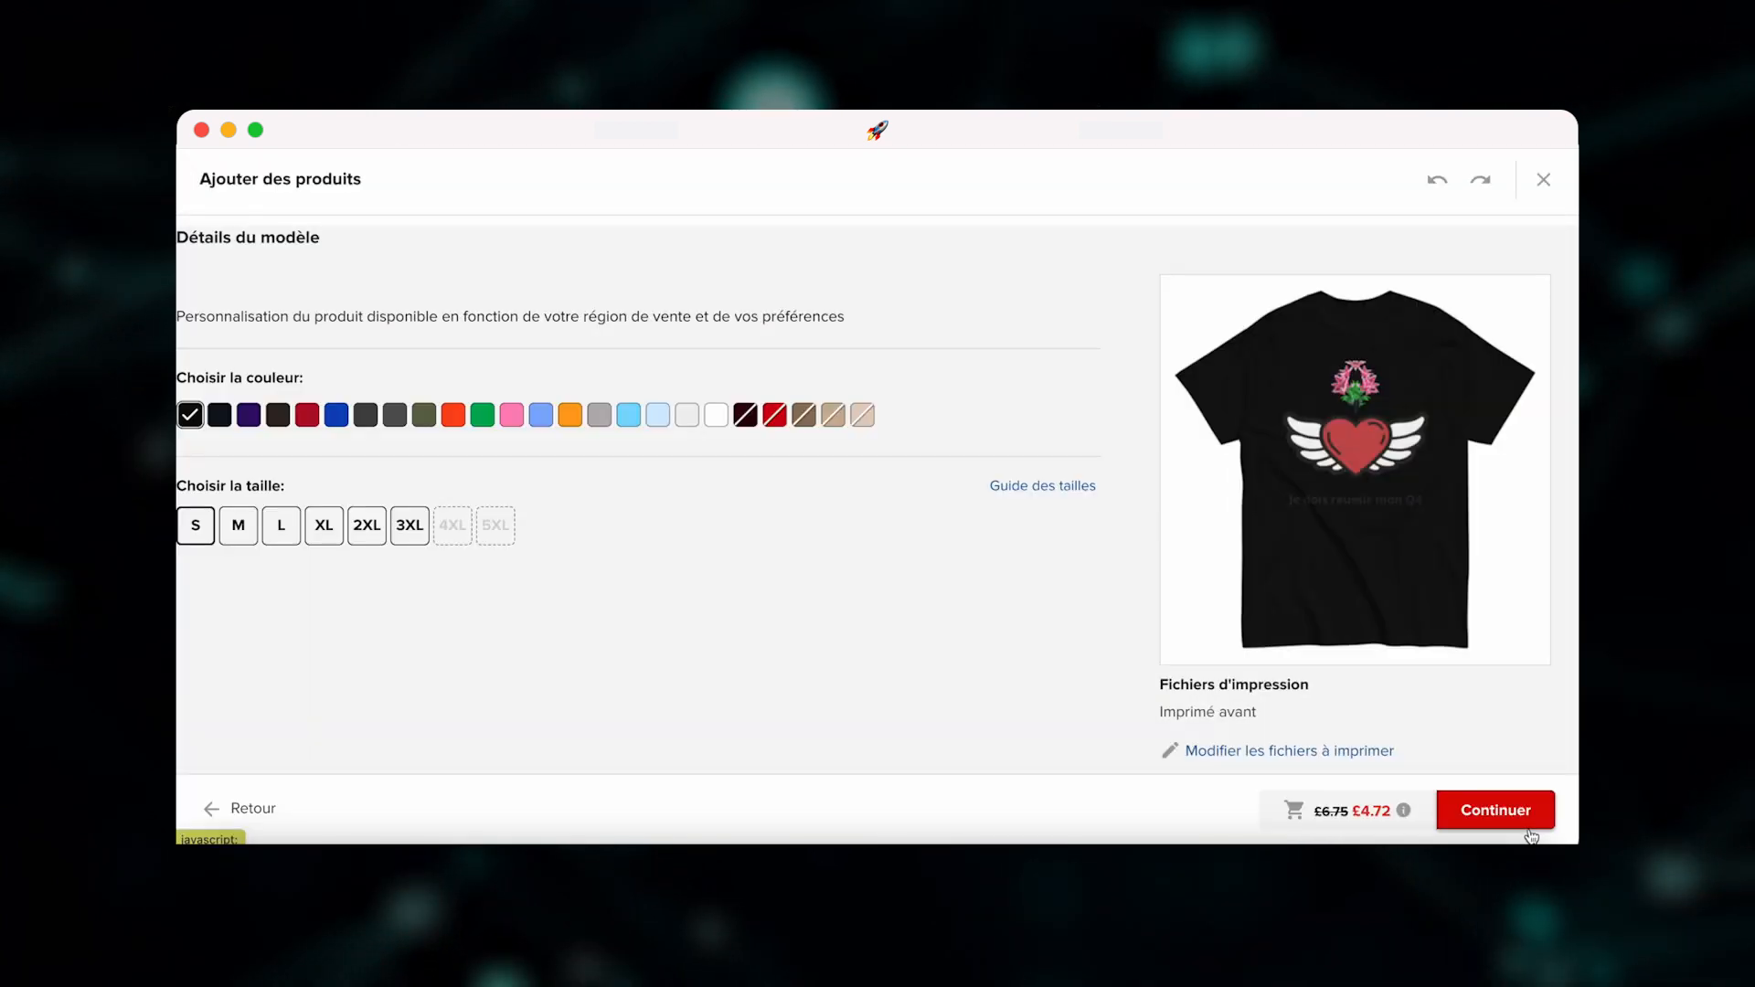
click(1519, 810)
scroll(925, 612, down, 4)
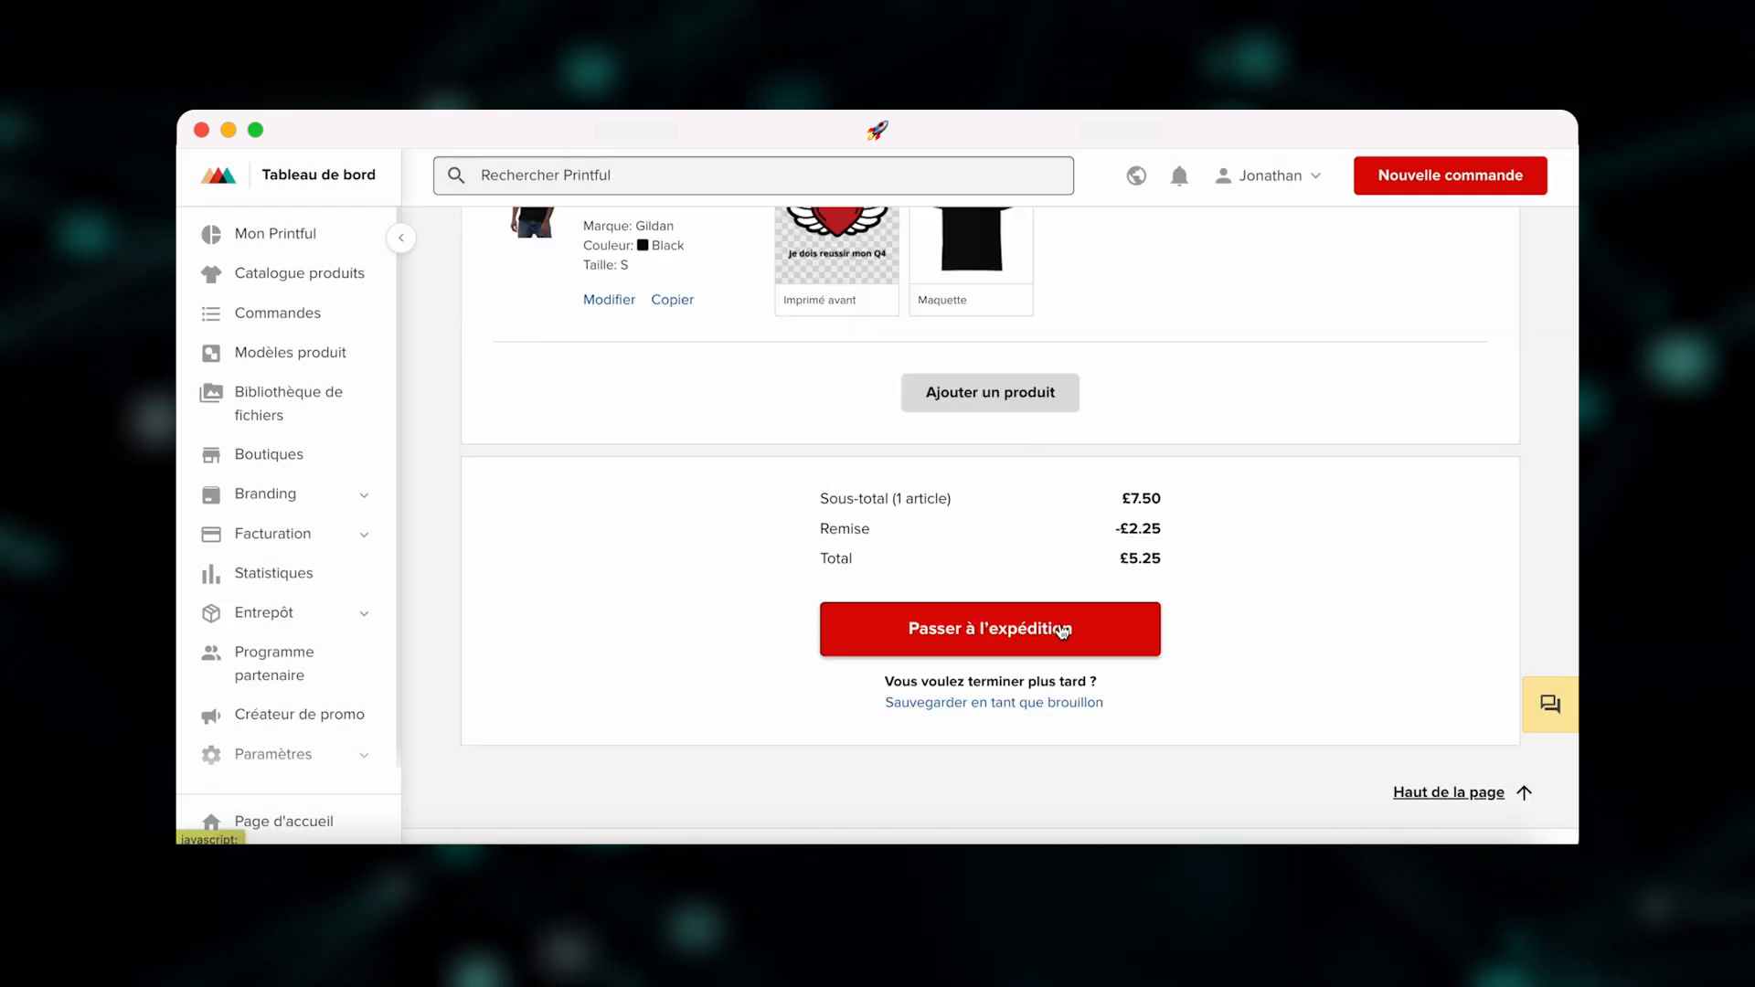
click(955, 650)
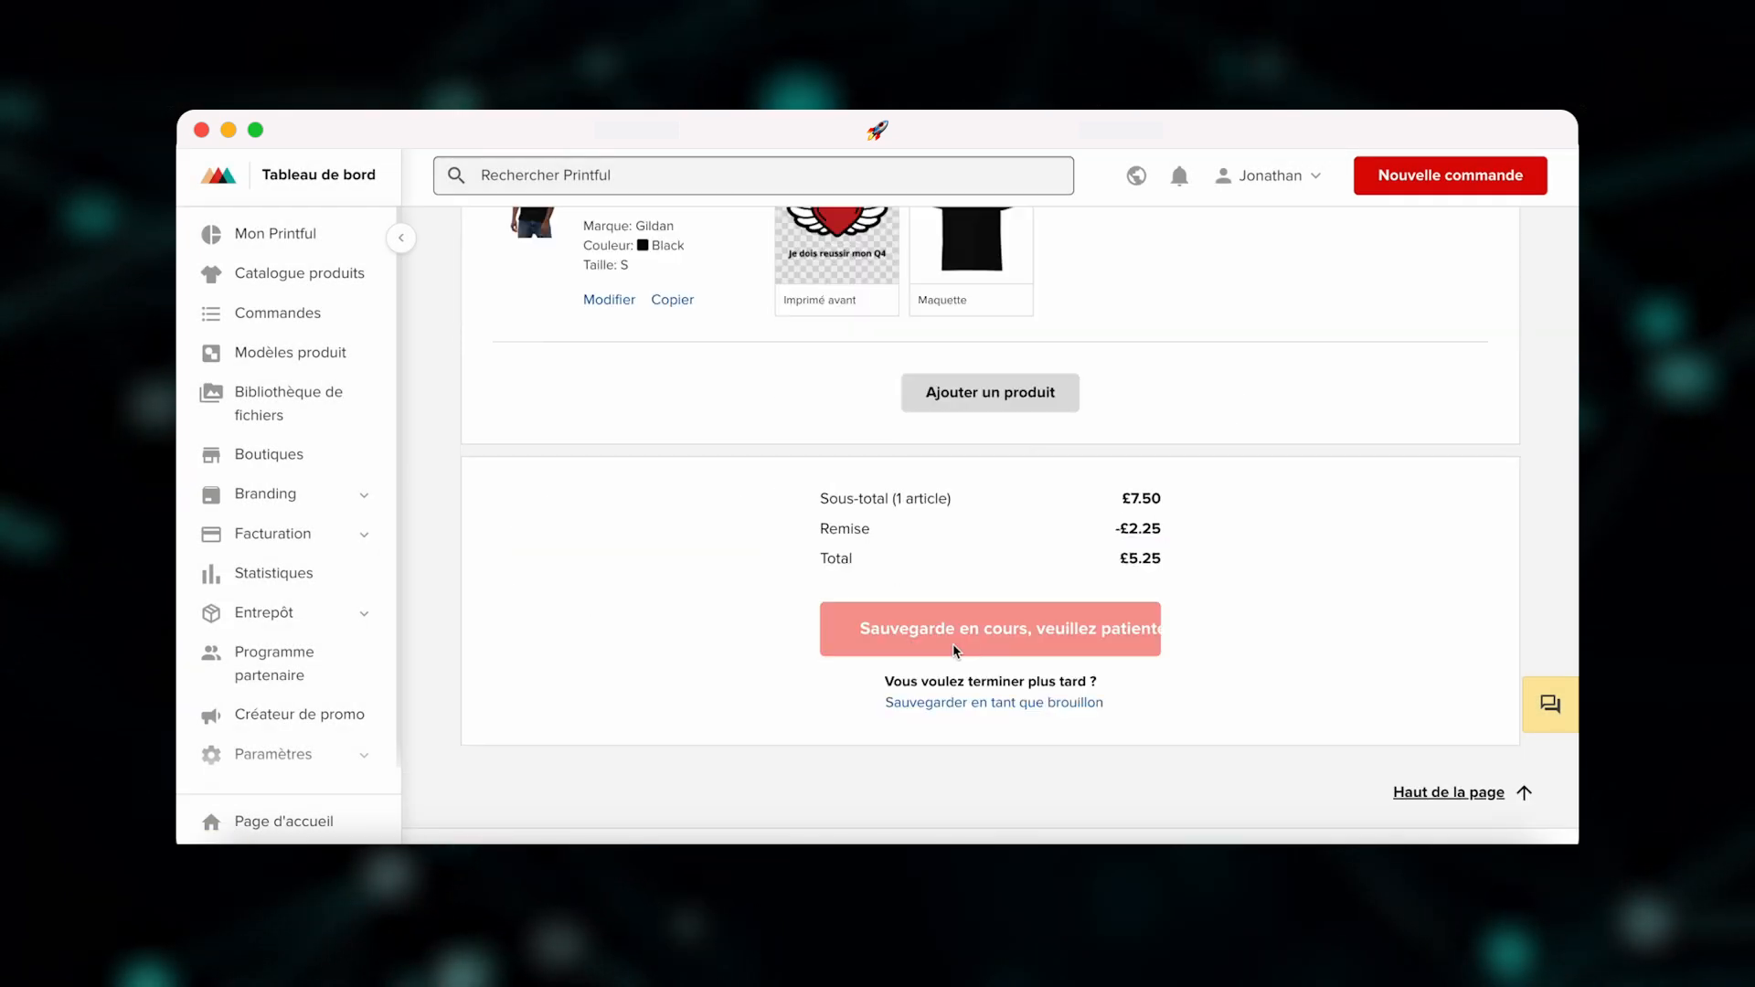
- Look through the delivery address form for the first sample recipient and try to calculate the shipping costs with it empty
scroll(849, 442, down, 4)
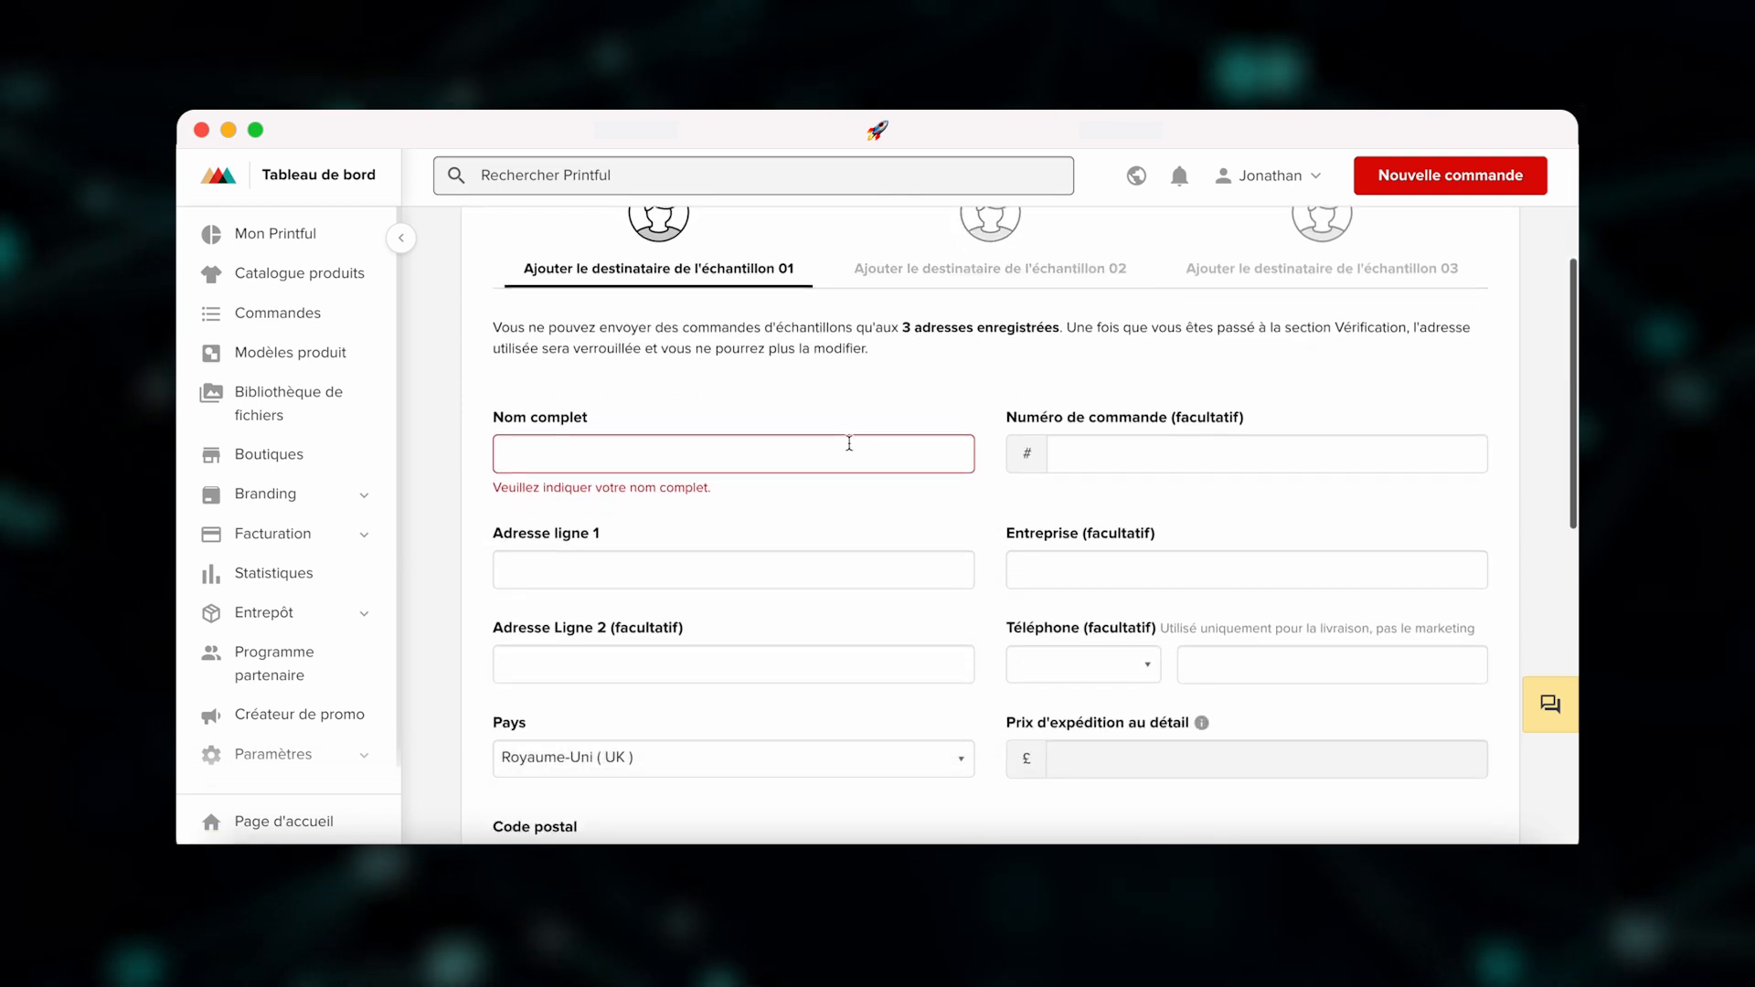
scroll(908, 460, down, 3)
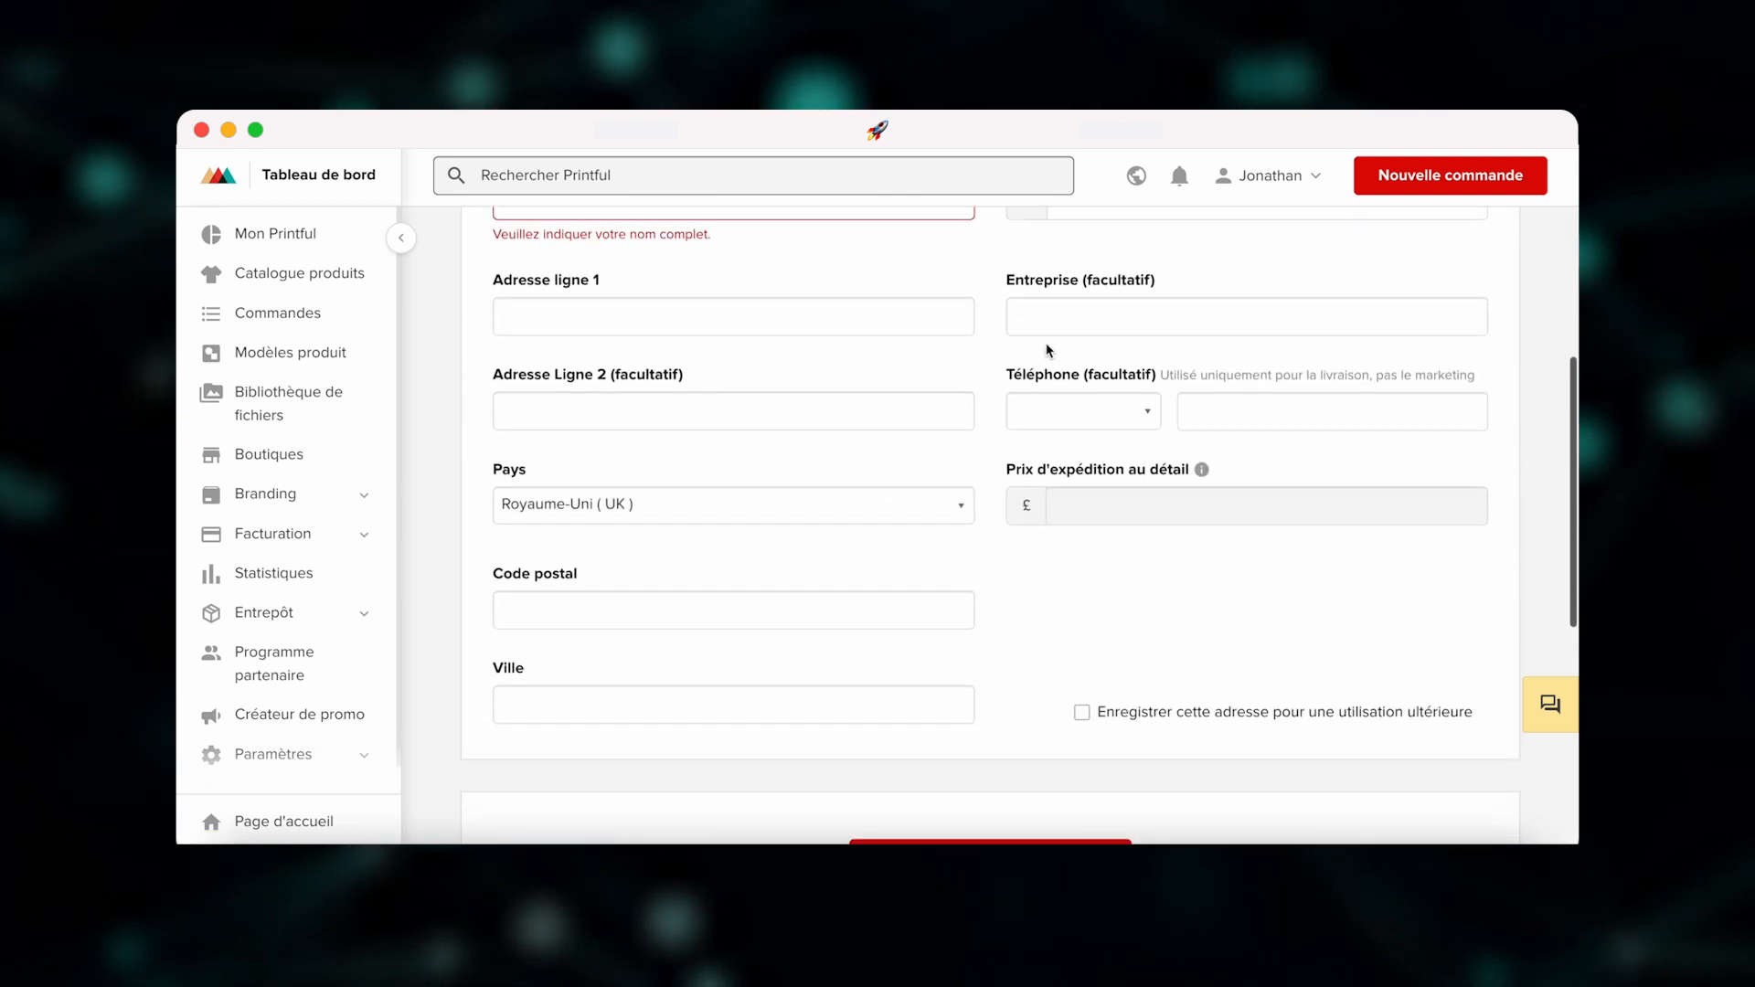
scroll(926, 546, down, 2)
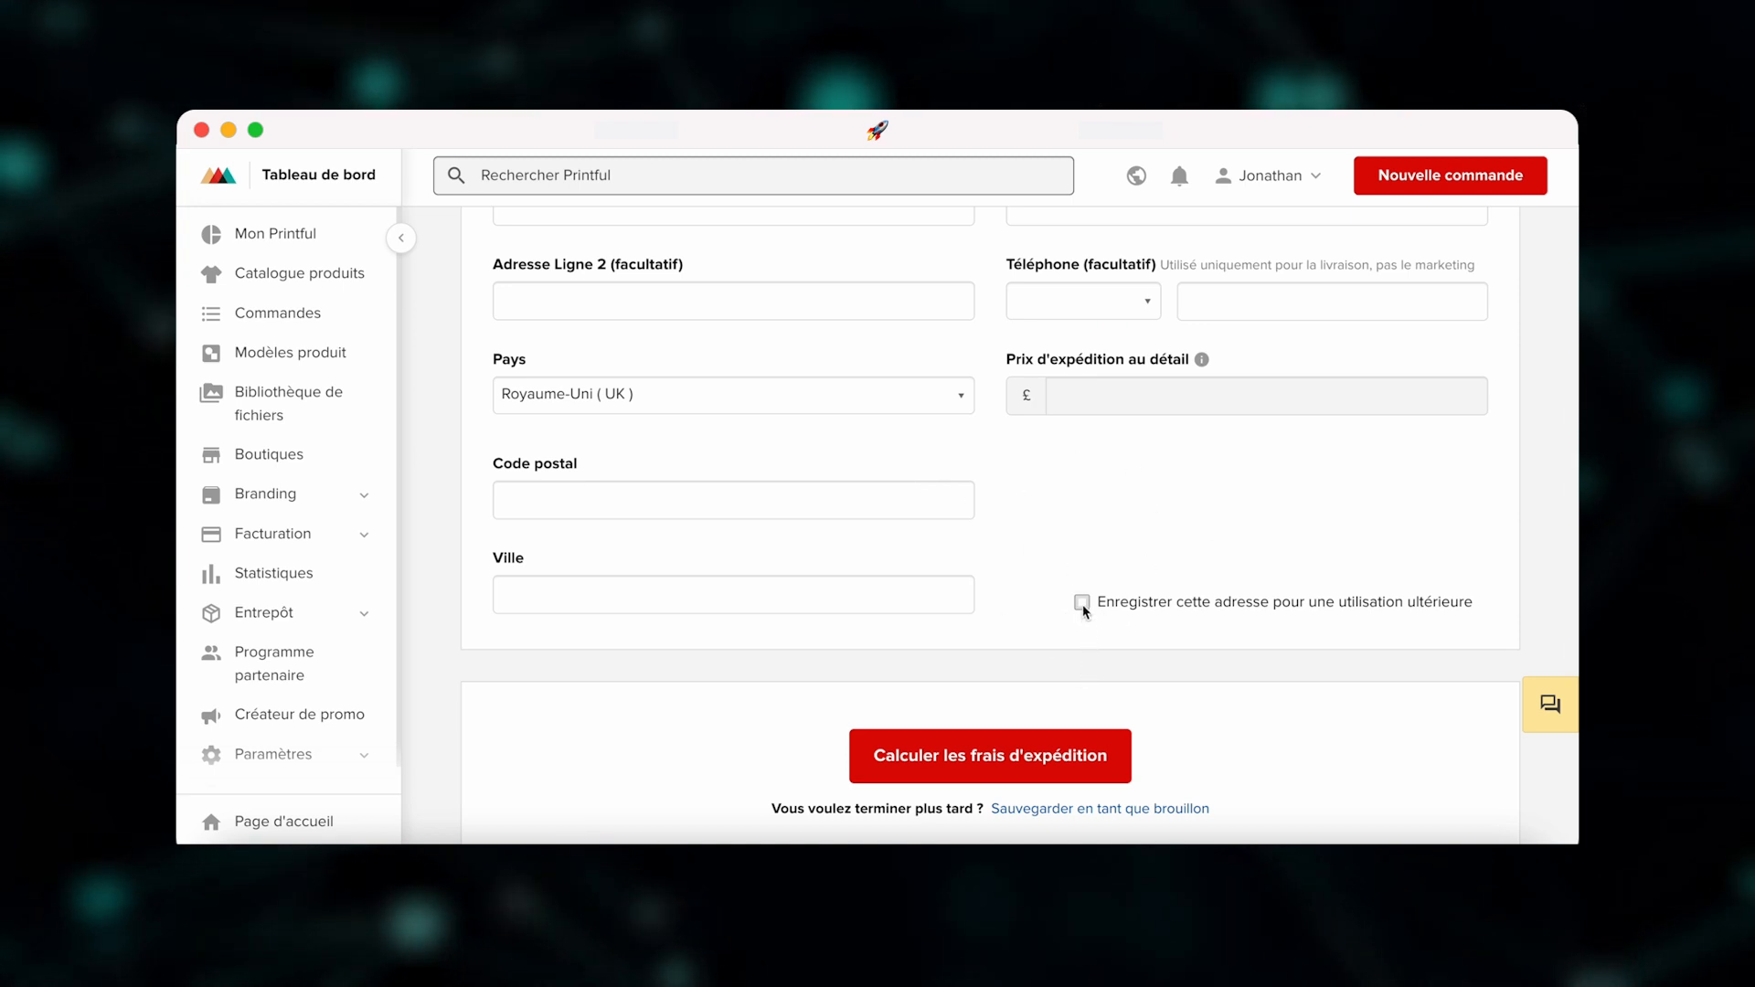
scroll(1082, 611, down, 4)
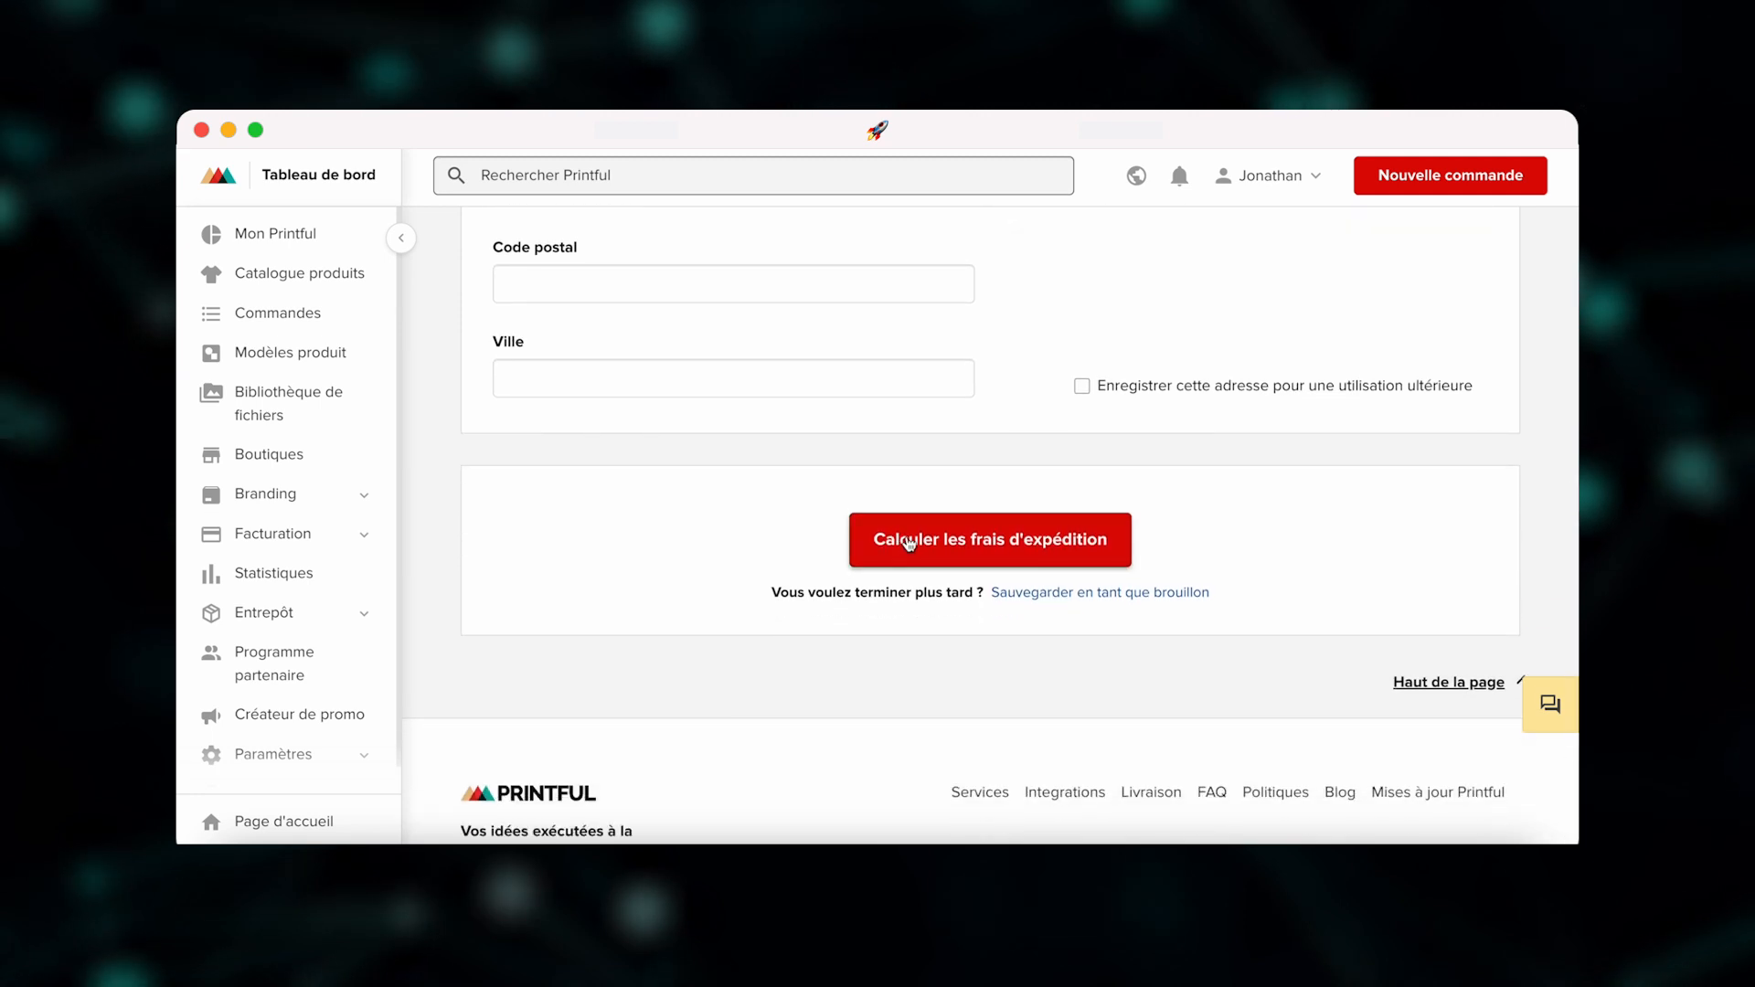
click(1081, 554)
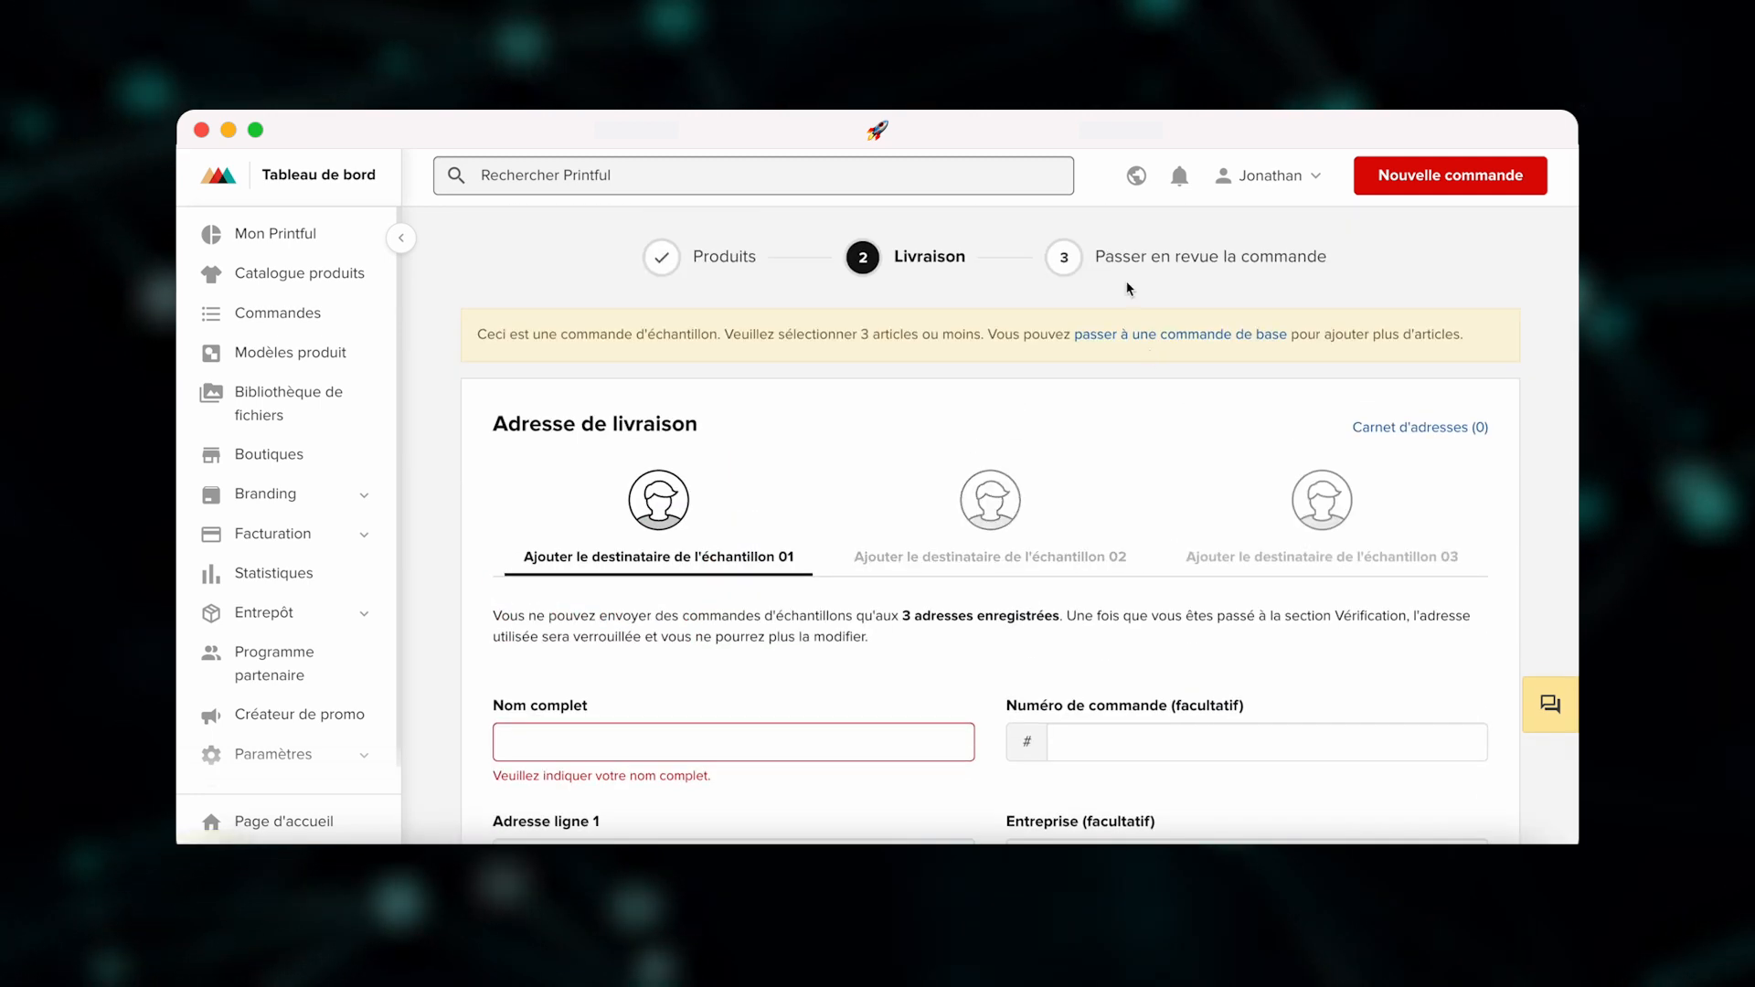